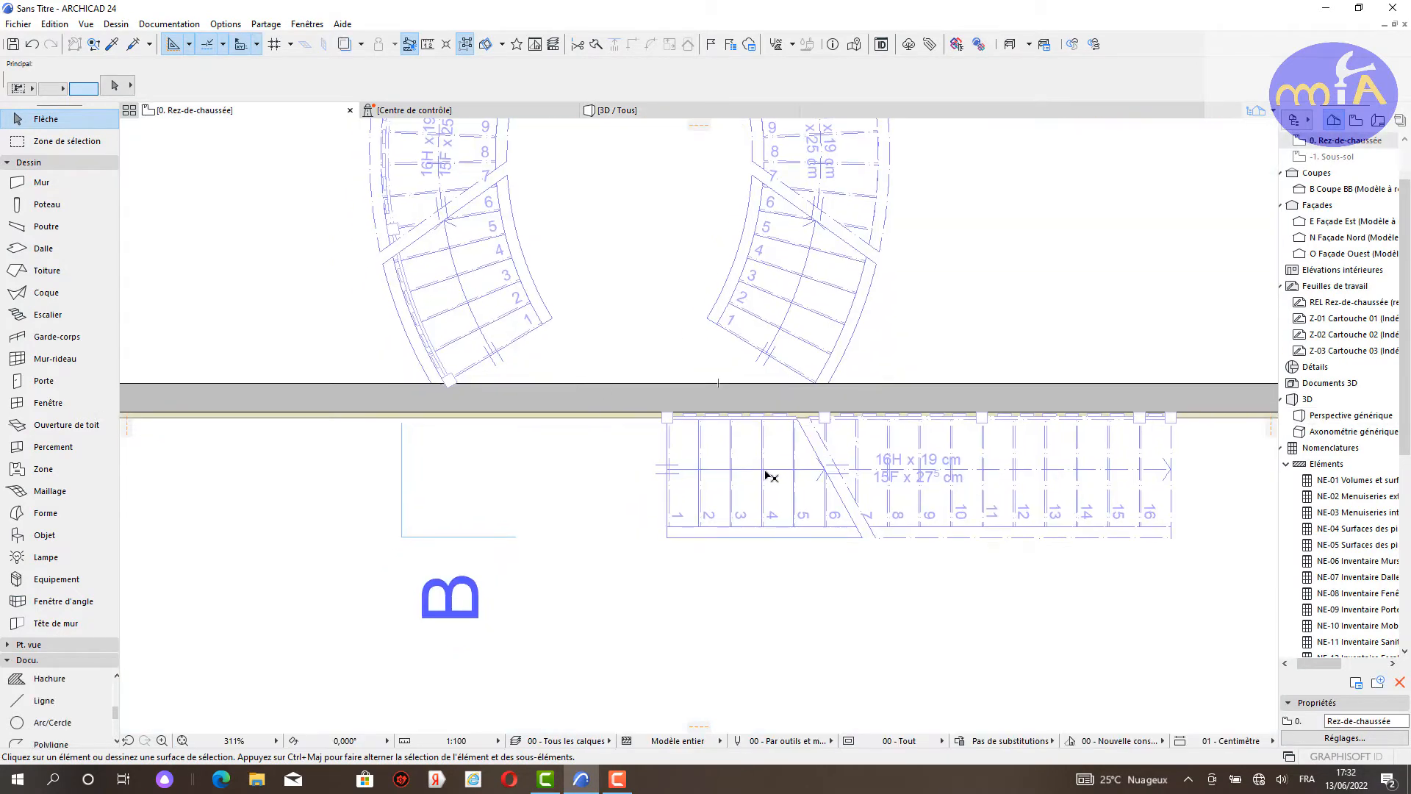
# Step: Delete the straight stair below the long horizontal wall on the ground-floor plan
pyautogui.click(787, 498)
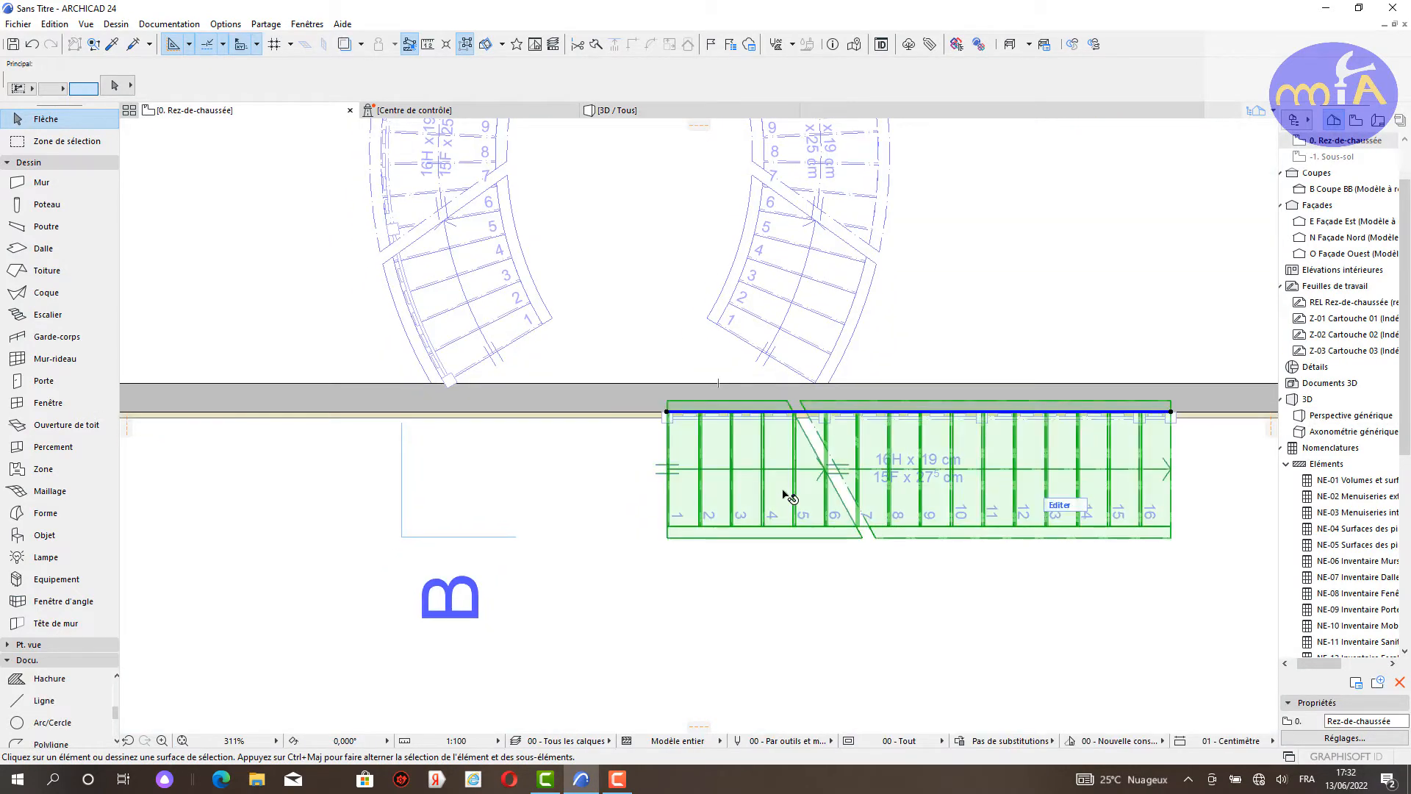
pyautogui.press('Delete')
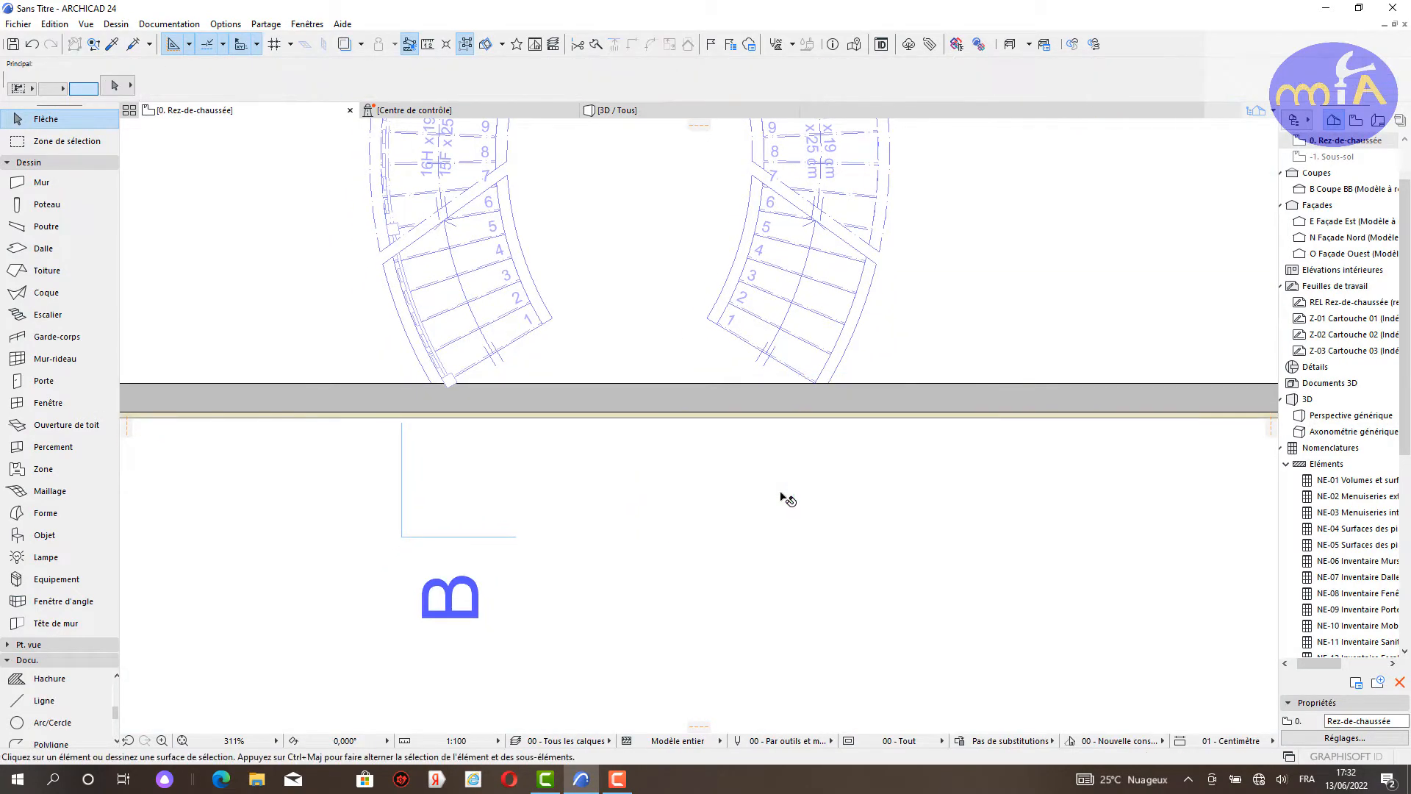
pyautogui.scroll(-2, 704, 483)
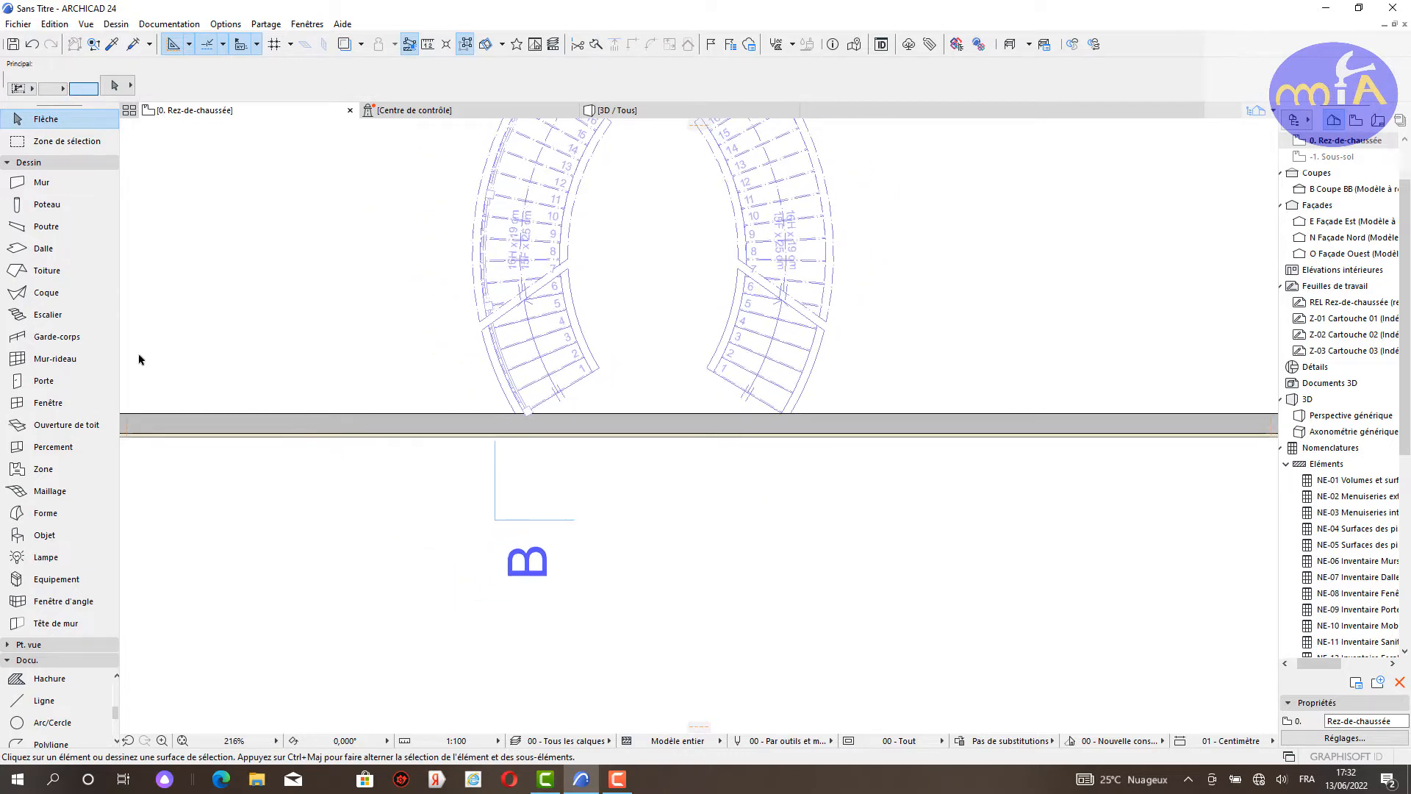
pyautogui.click(46, 250)
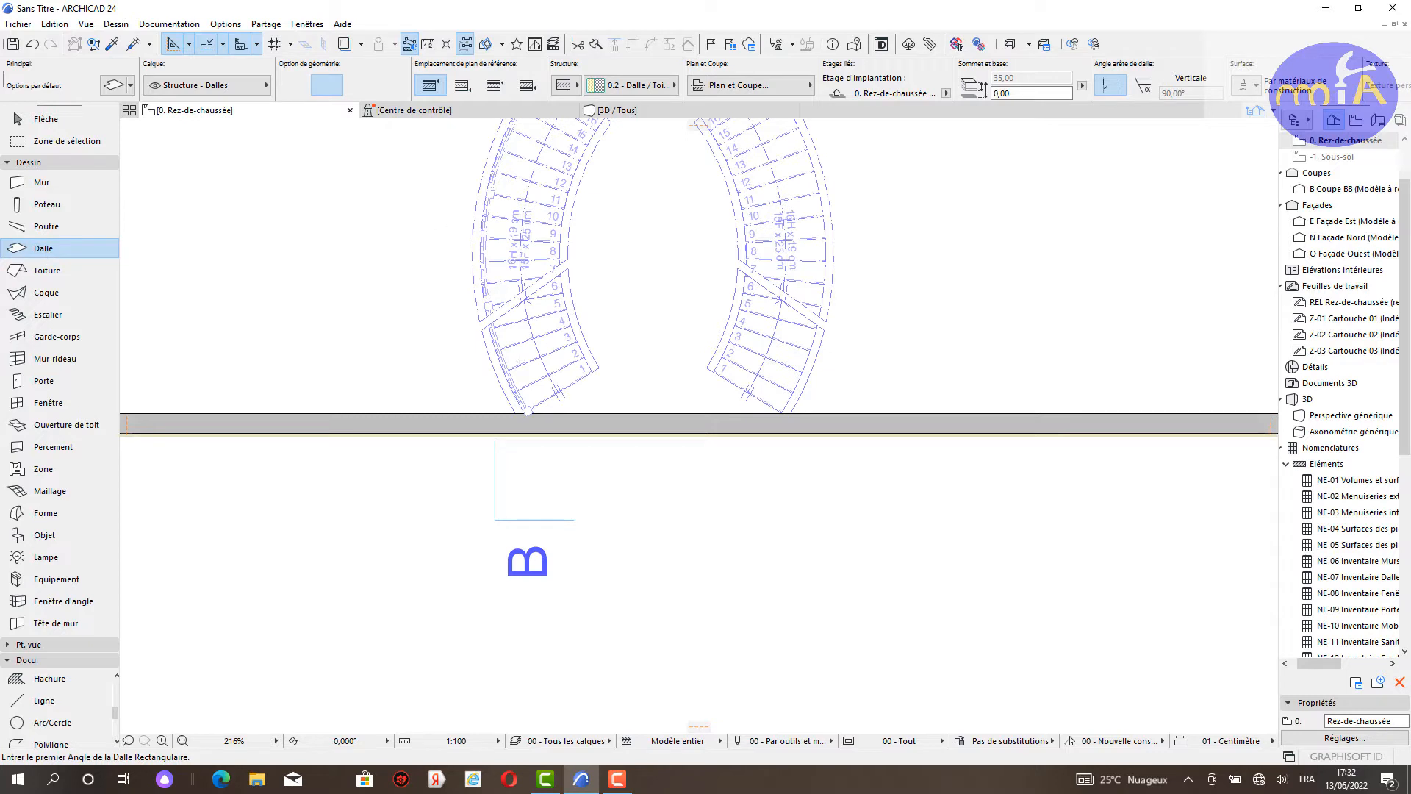
pyautogui.click(451, 390)
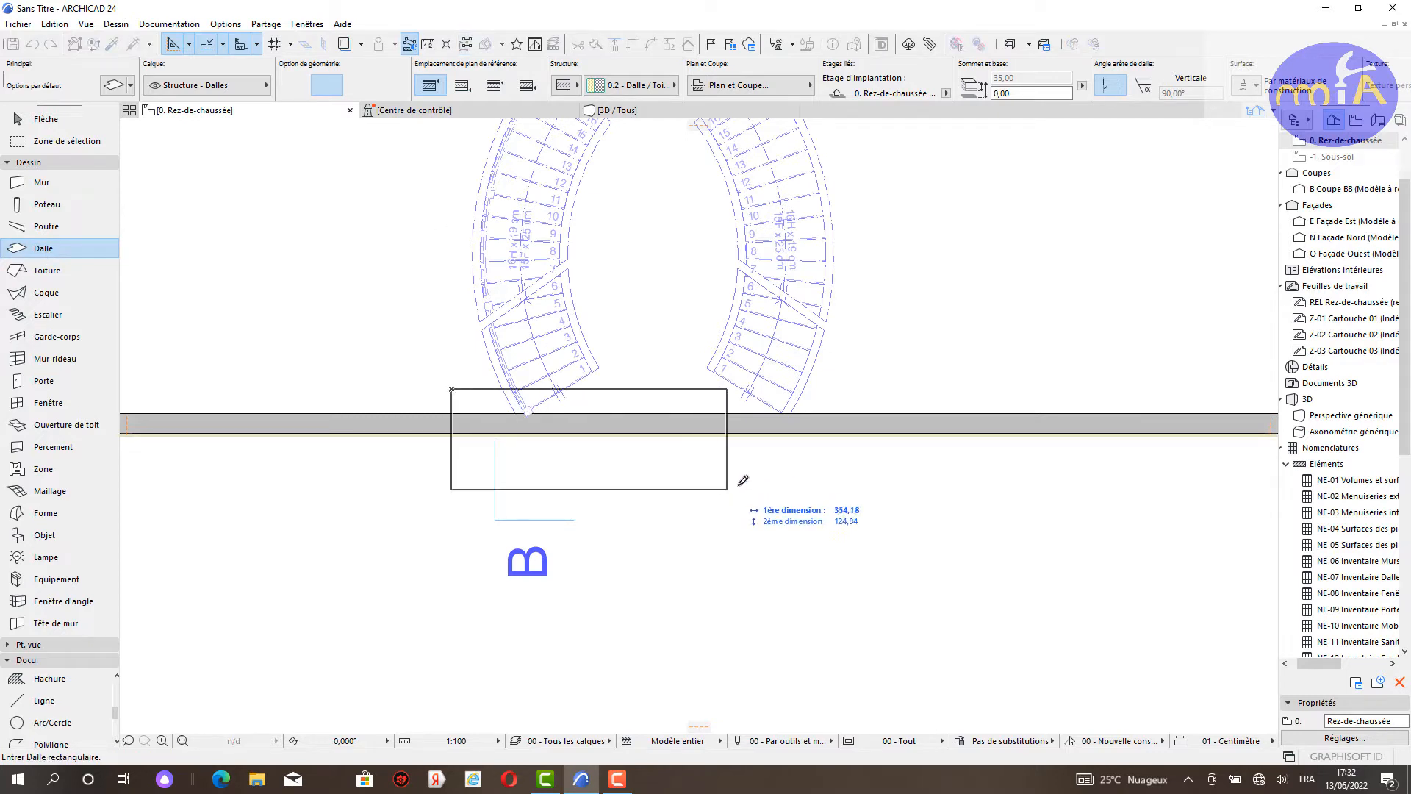
pyautogui.press('Escape')
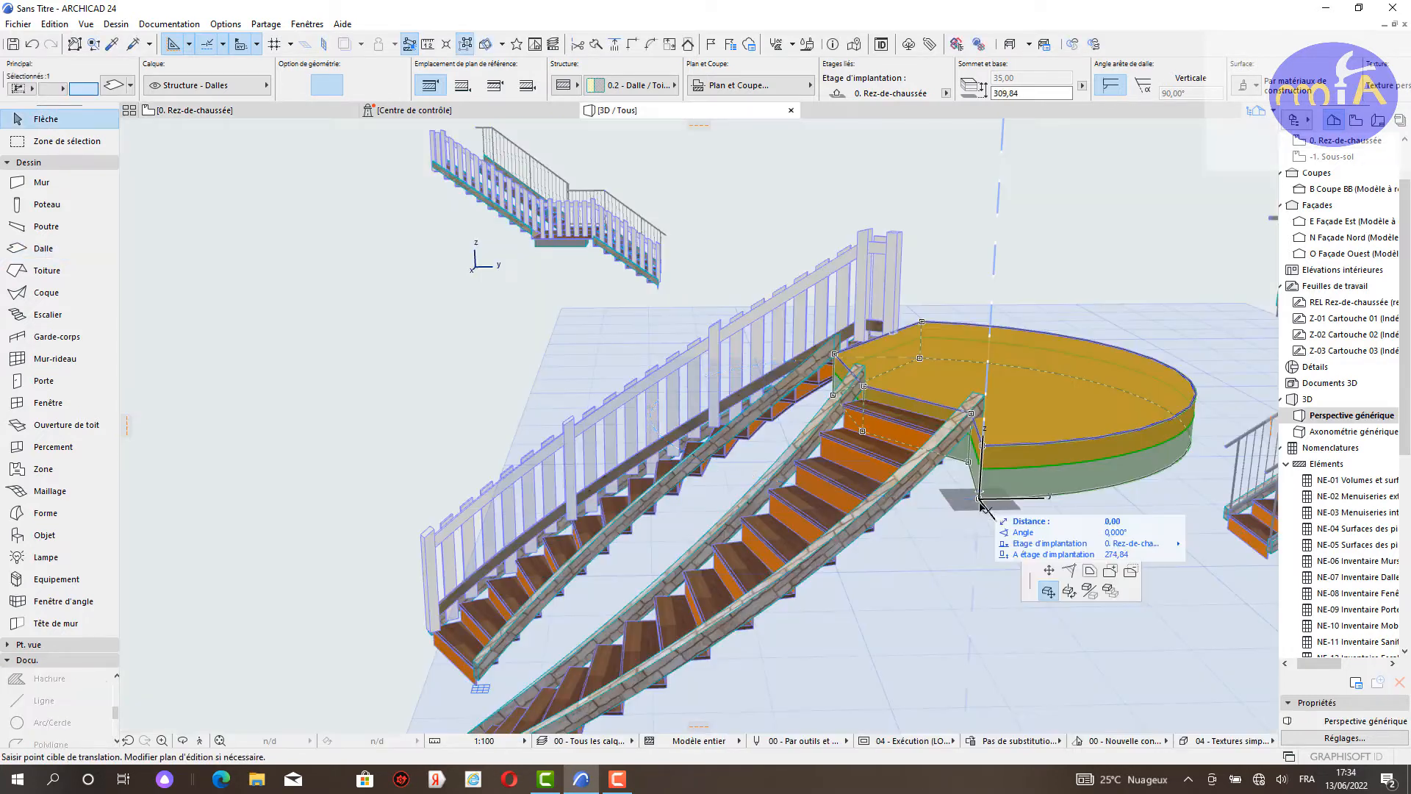
# Step: Lower the rounded landing slab at the head of the two curved stairs to a top elevation of 301,01
pyautogui.click(979, 513)
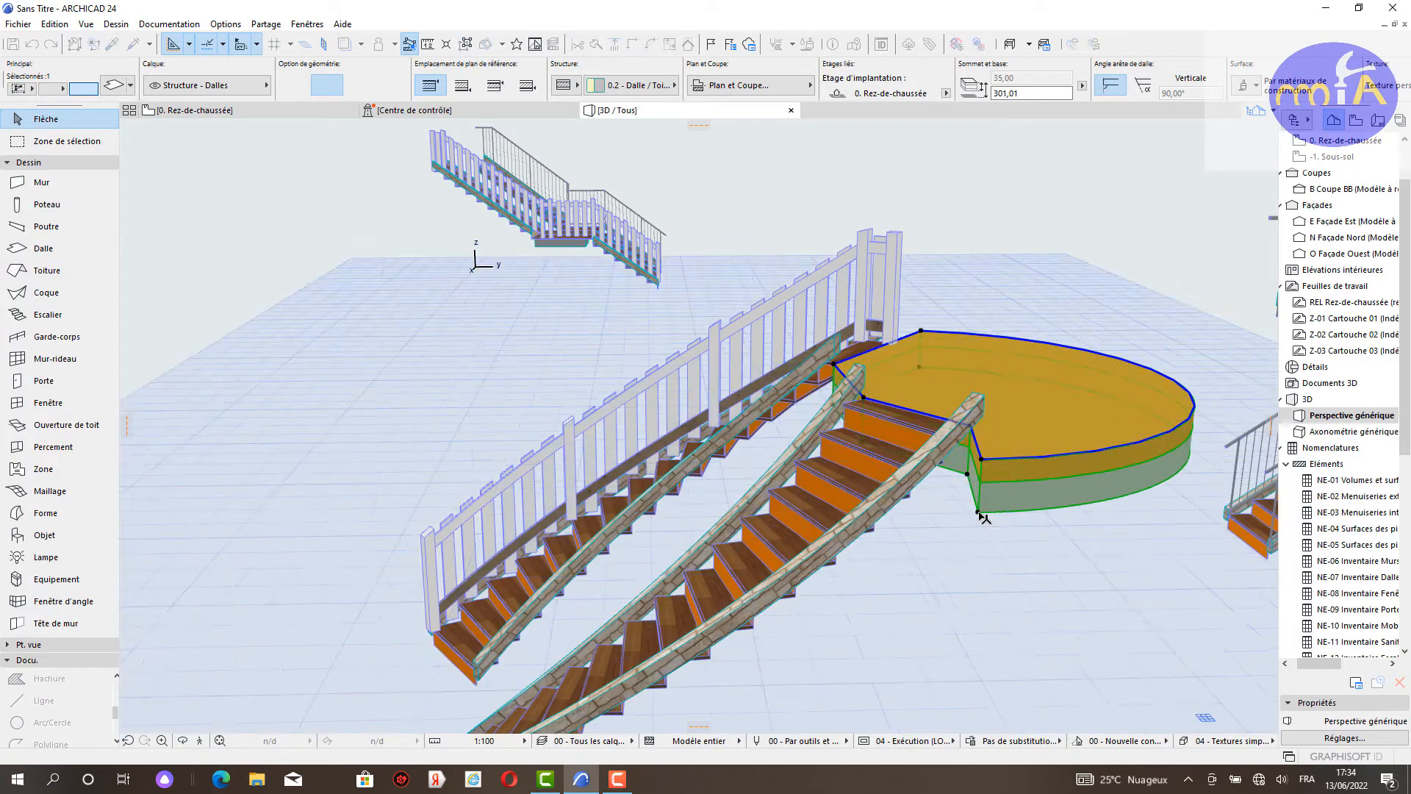
pyautogui.click(978, 513)
pyautogui.press('Escape')
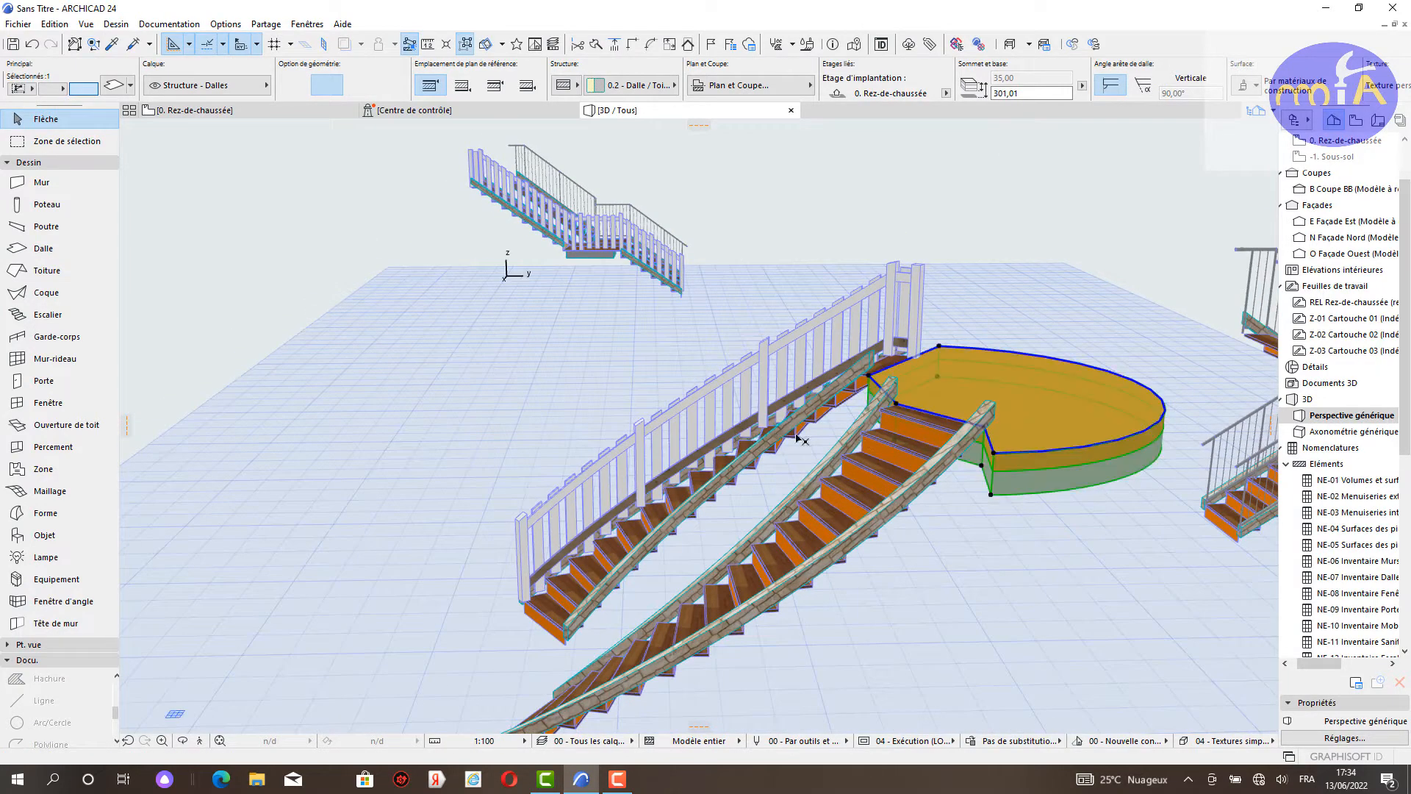
# Step: Deselect the slab and examine how it meets the two curved stairs from several angles in 3D
pyautogui.keyDown('shift'); pyautogui.moveTo(1044, 444); pyautogui.dragTo(1113, 413, button='middle'); pyautogui.keyUp('shift')
pyautogui.scroll(-8, 1113, 413)
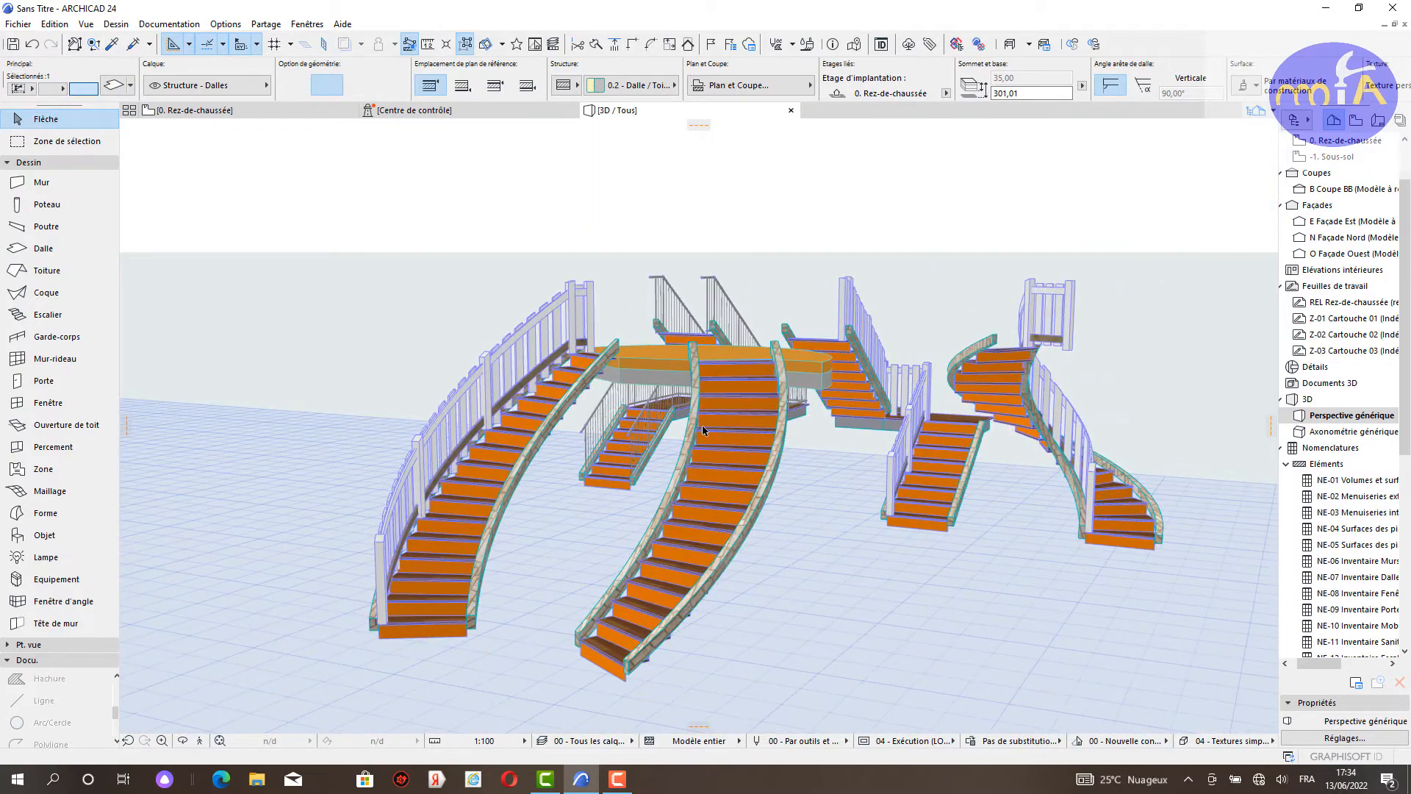
pyautogui.keyDown('shift'); pyautogui.moveTo(877, 428); pyautogui.dragTo(887, 428, button='middle'); pyautogui.keyUp('shift')
pyautogui.click(758, 478)
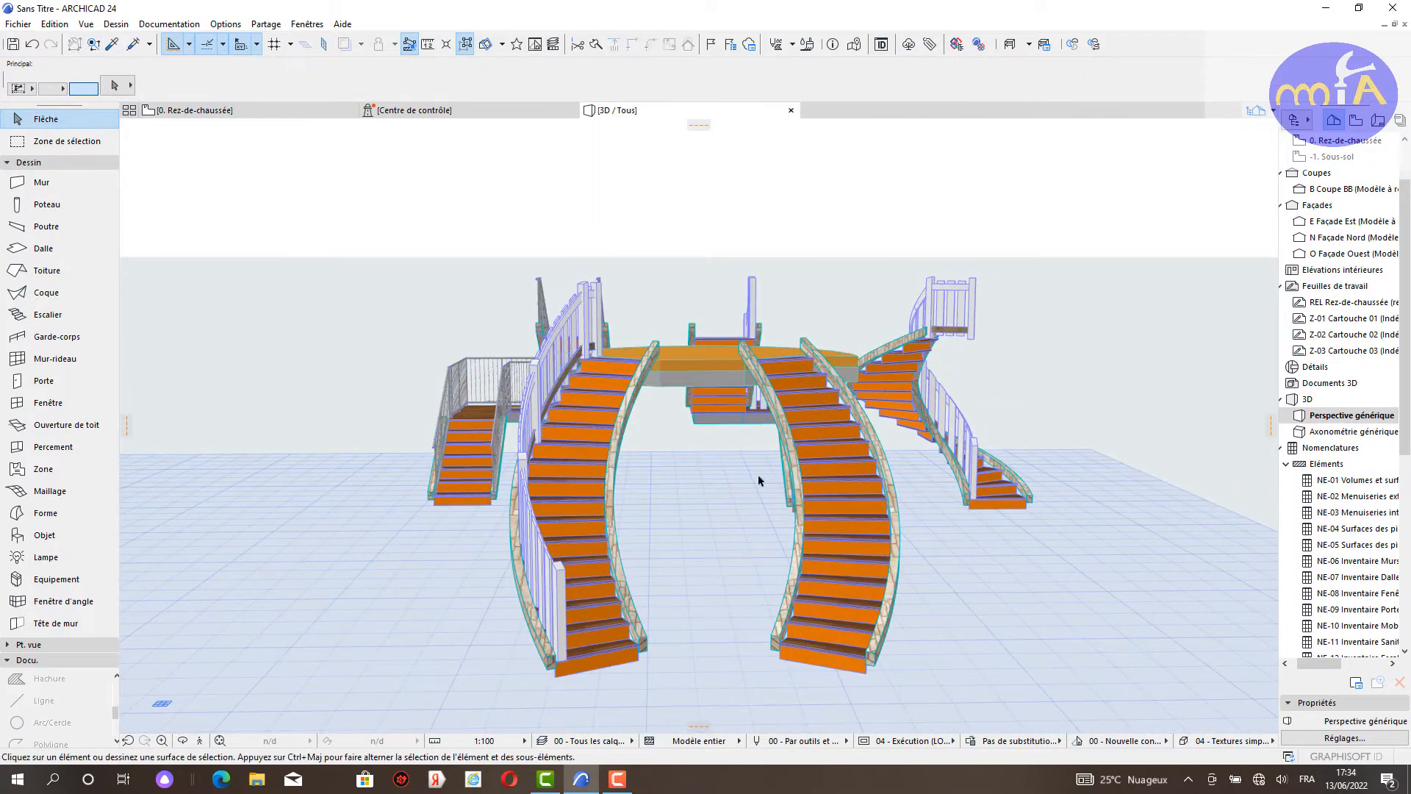
pyautogui.scroll(2, 649, 486)
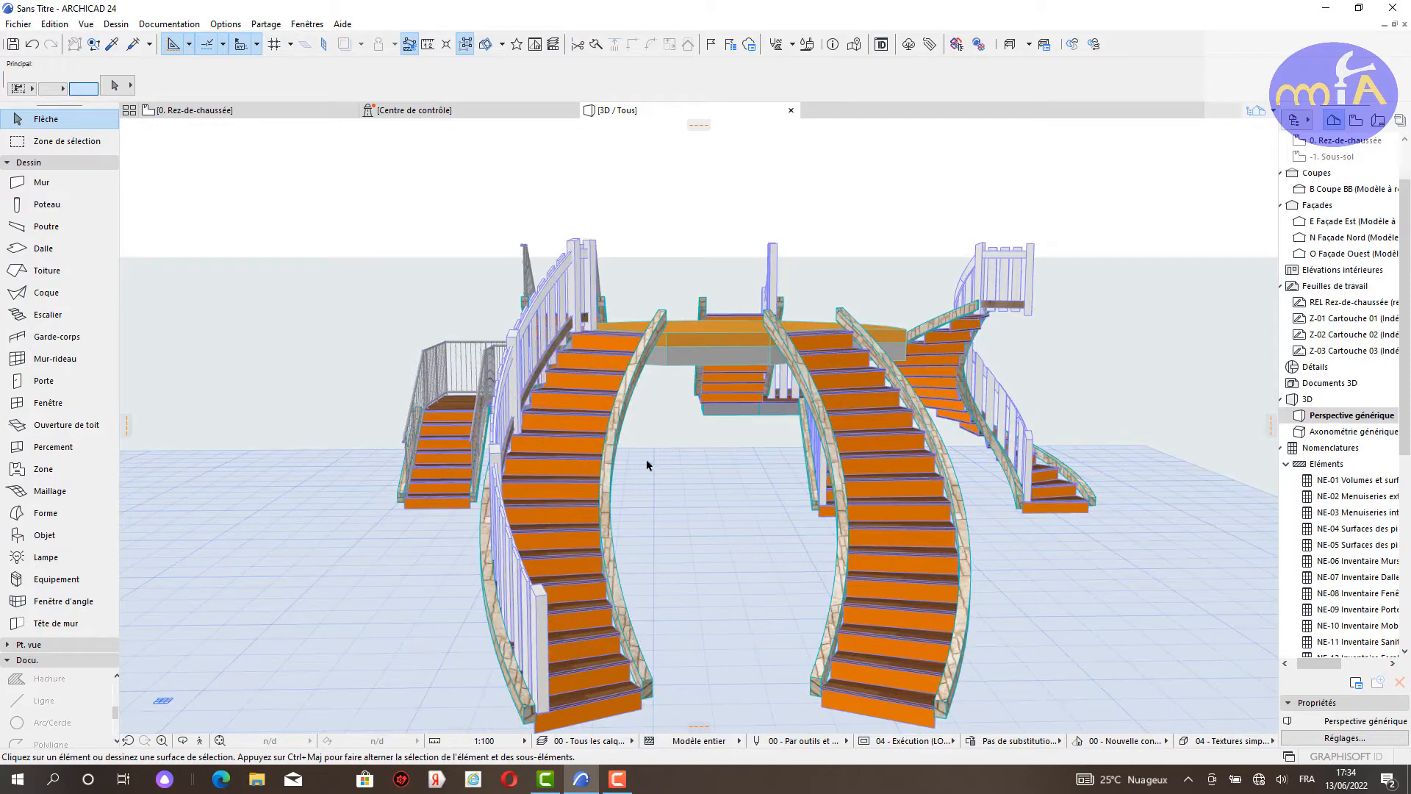
pyautogui.scroll(-4, 710, 475)
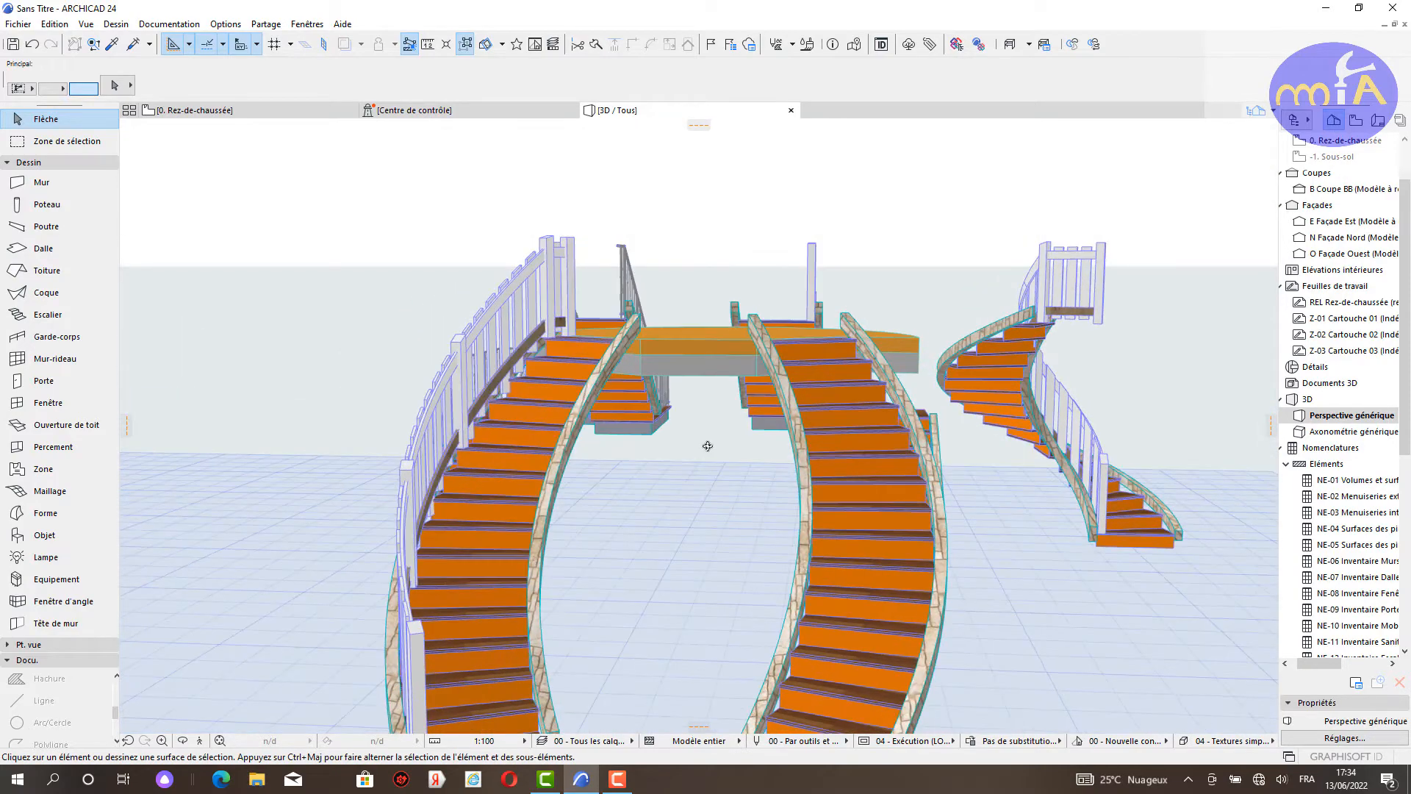
pyautogui.scroll(6, 708, 451)
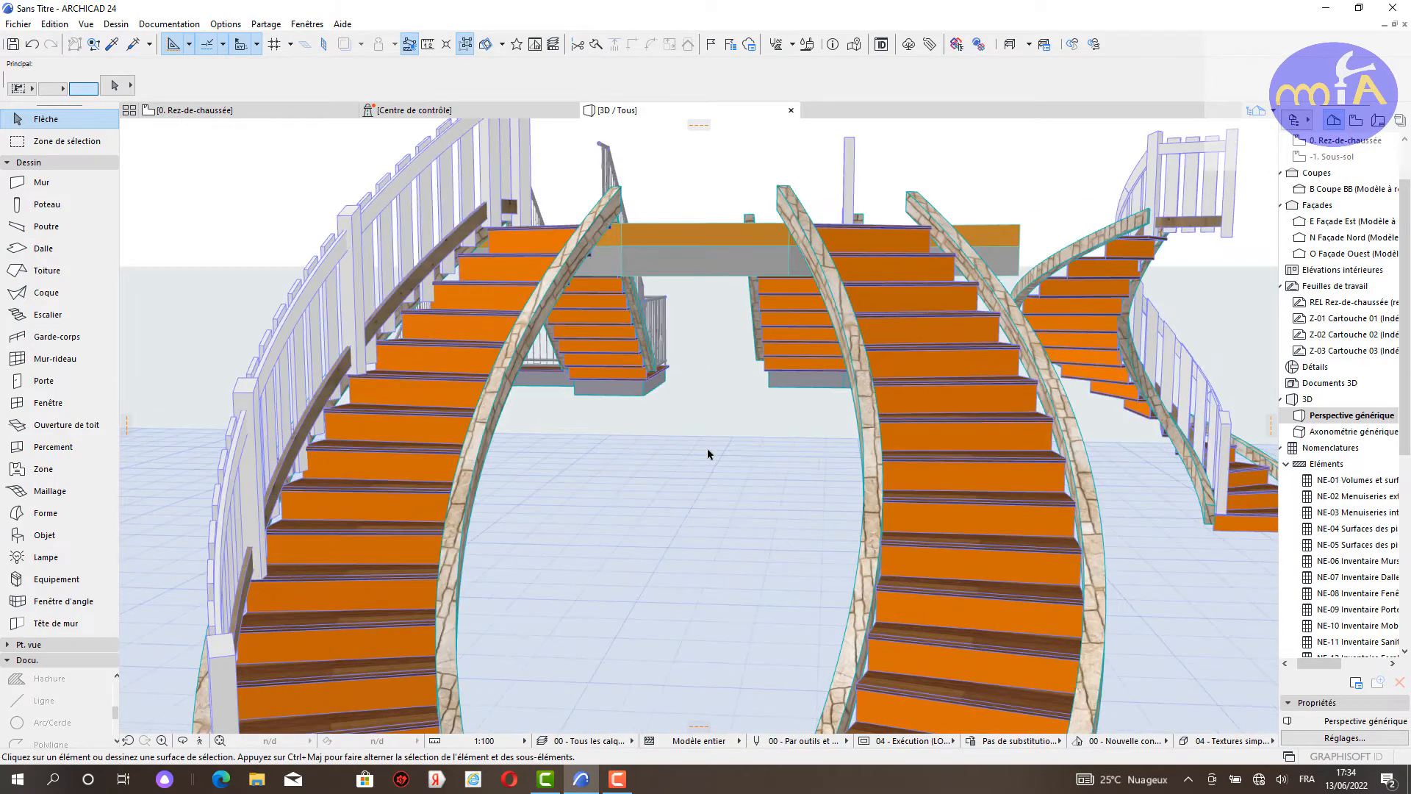
pyautogui.scroll(-6, 659, 481)
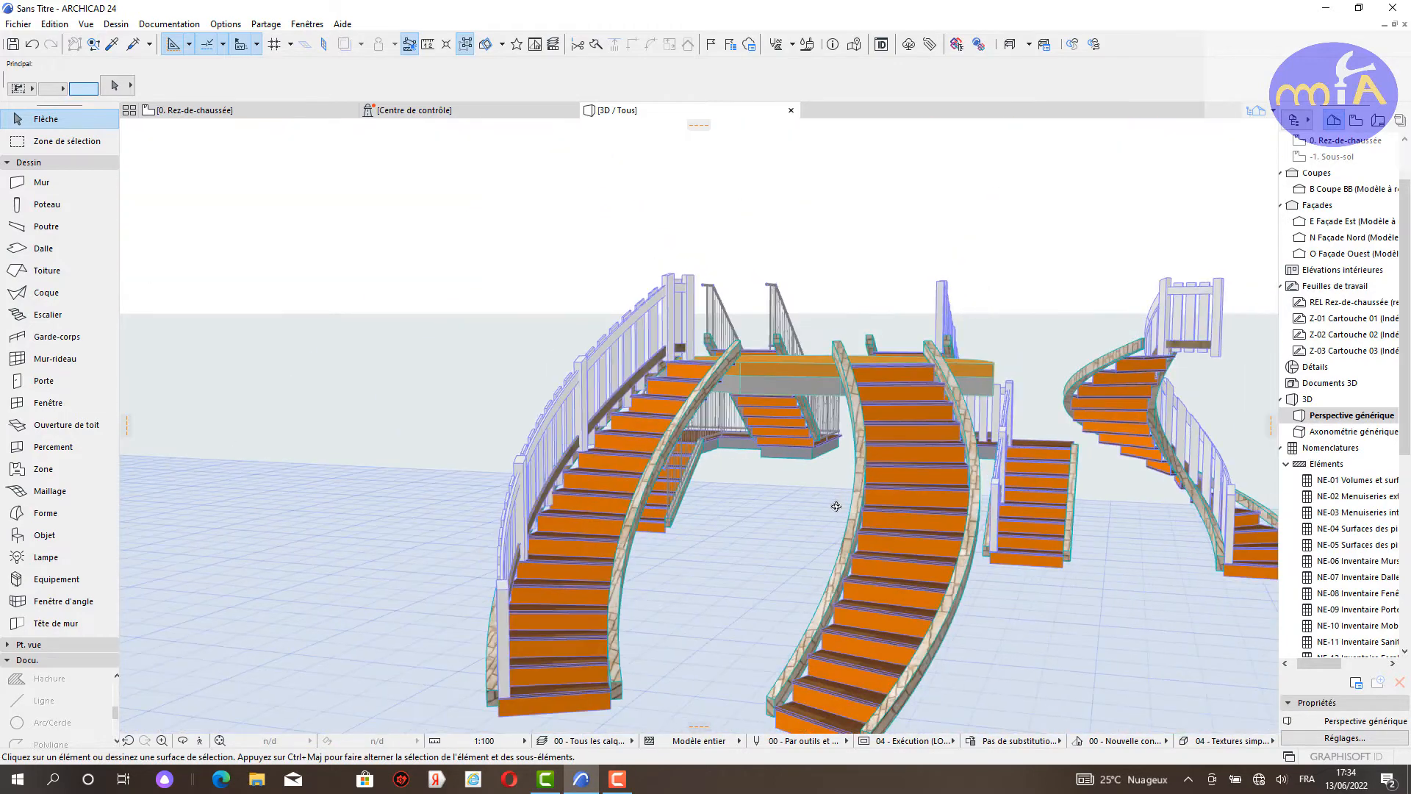
pyautogui.moveTo(837, 507)
pyautogui.keyDown('shift'); pyautogui.mouseDown(button='middle')
pyautogui.moveTo(845, 559)
pyautogui.moveTo(848, 492)
pyautogui.mouseUp(button='middle'); pyautogui.keyUp('shift')
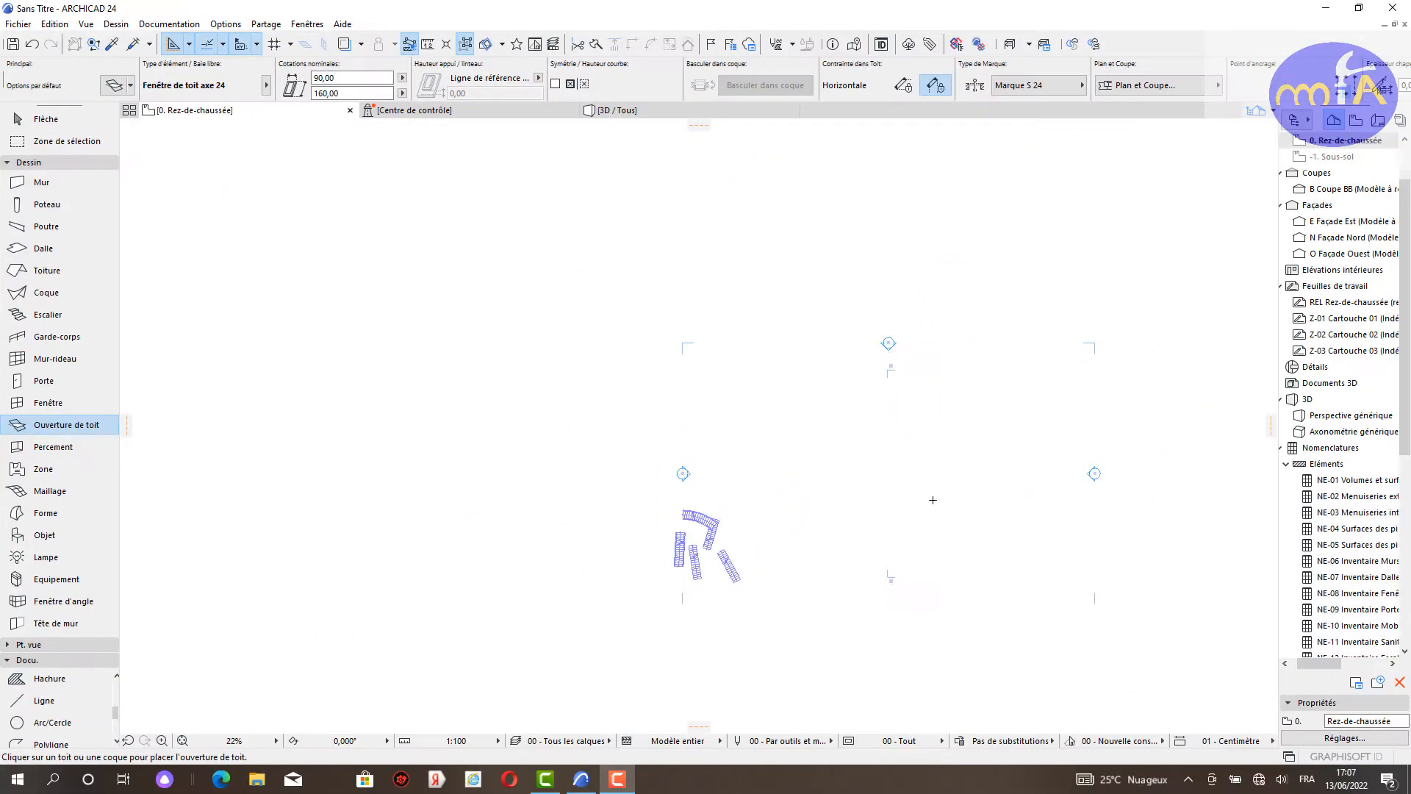
# Step: Activate the Stair tool on an empty area of the ground-floor plan and open its default settings
pyautogui.moveTo(812, 523); pyautogui.dragTo(793, 537, button='middle')
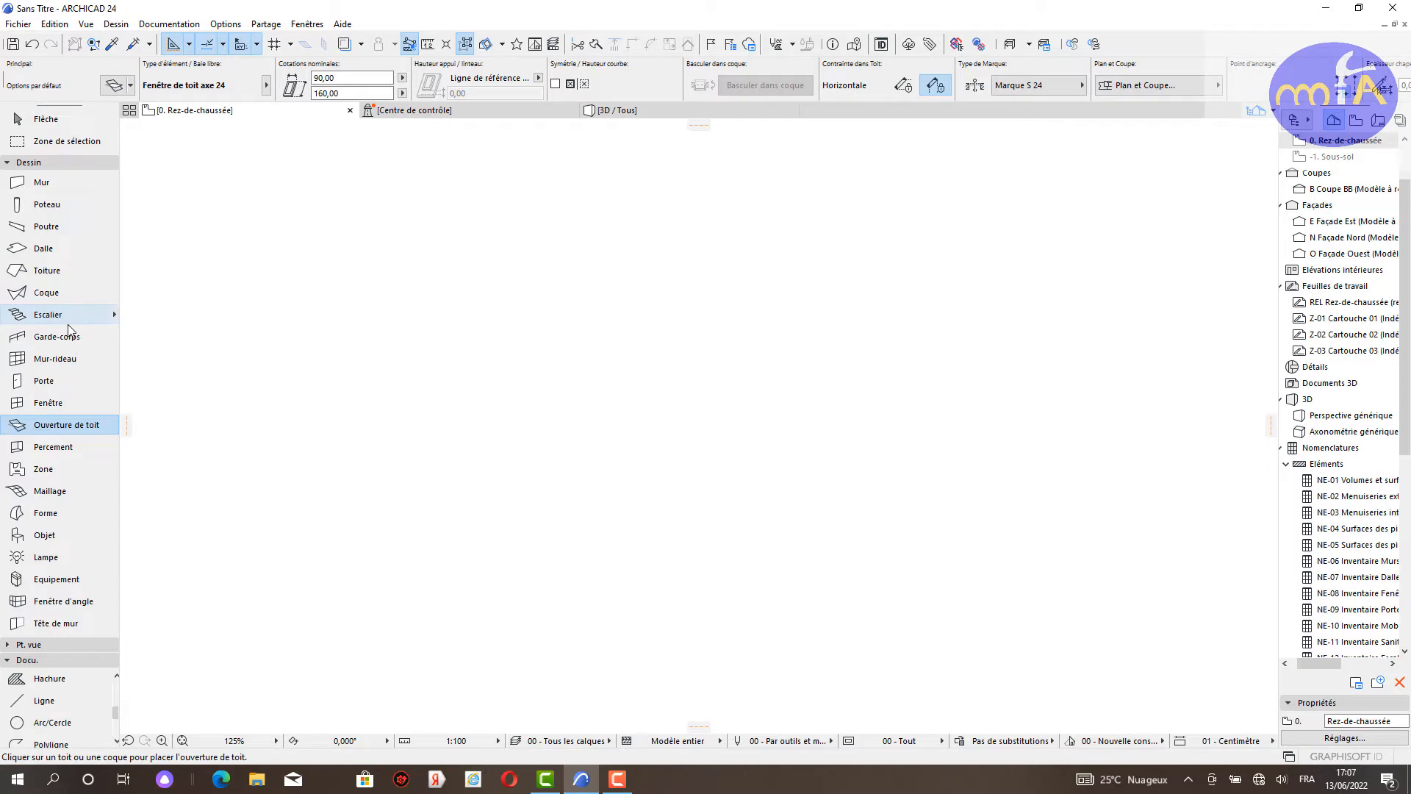
pyautogui.click(83, 312)
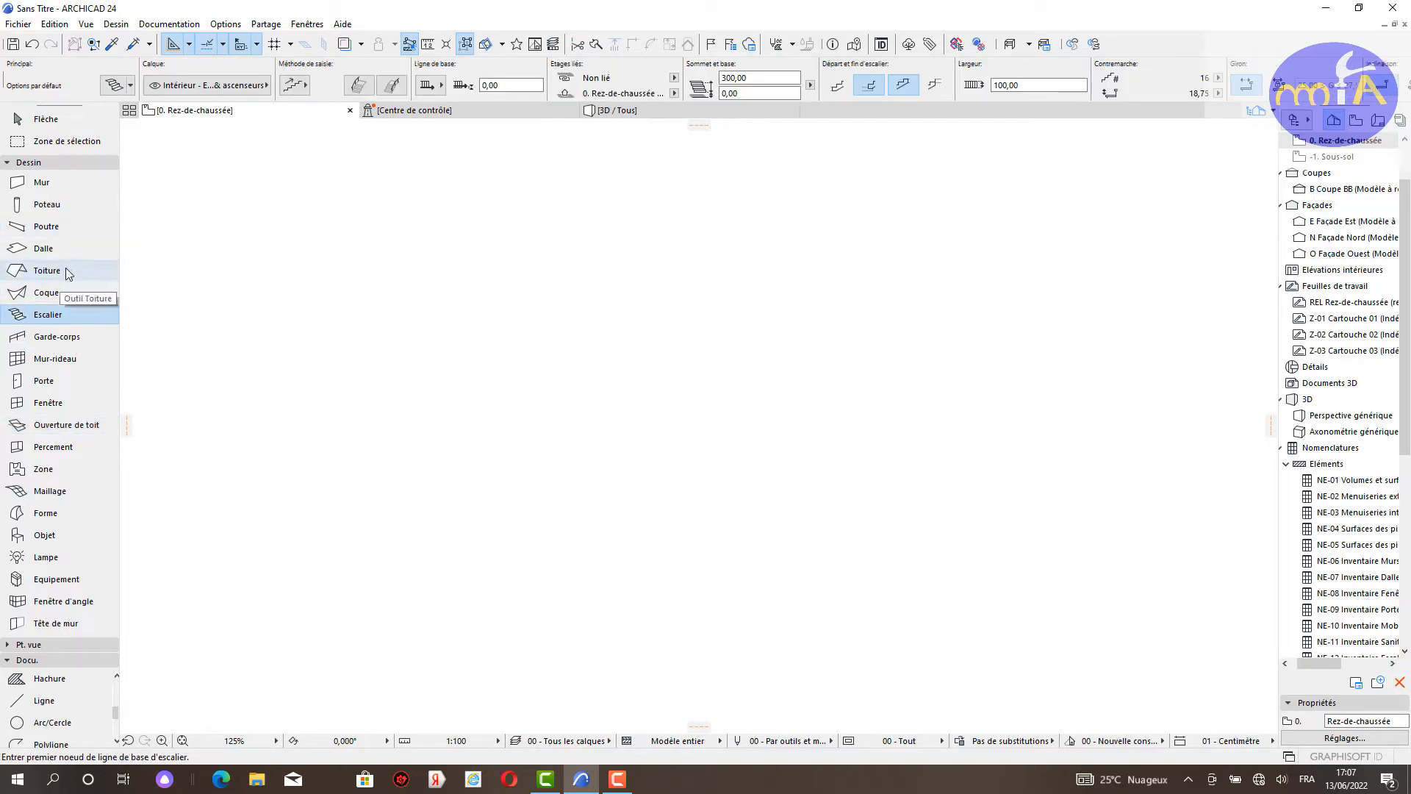
pyautogui.doubleClick(74, 317)
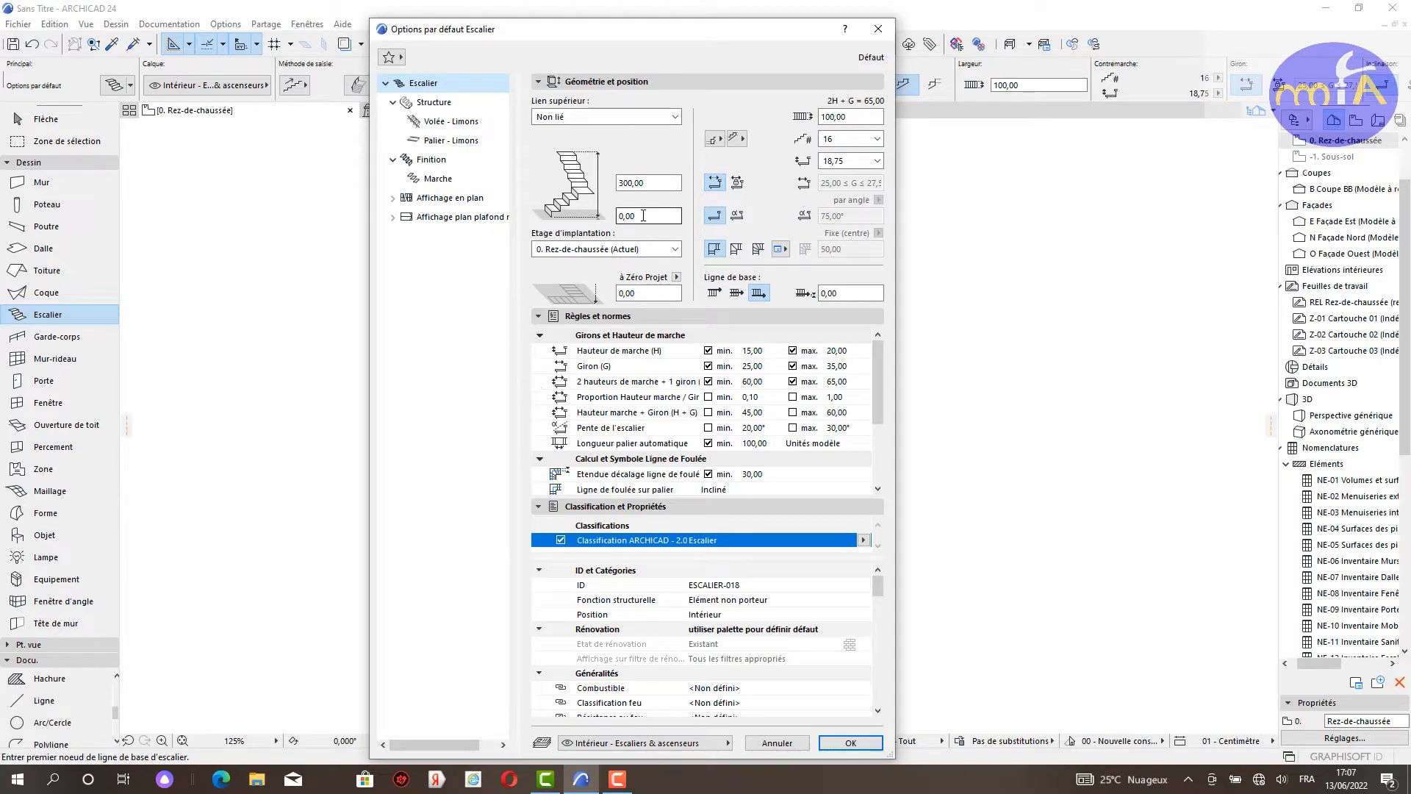
# Step: Examine the stair's top-link options, its rules and standards, and its classification properties in the default settings
pyautogui.click(670, 117)
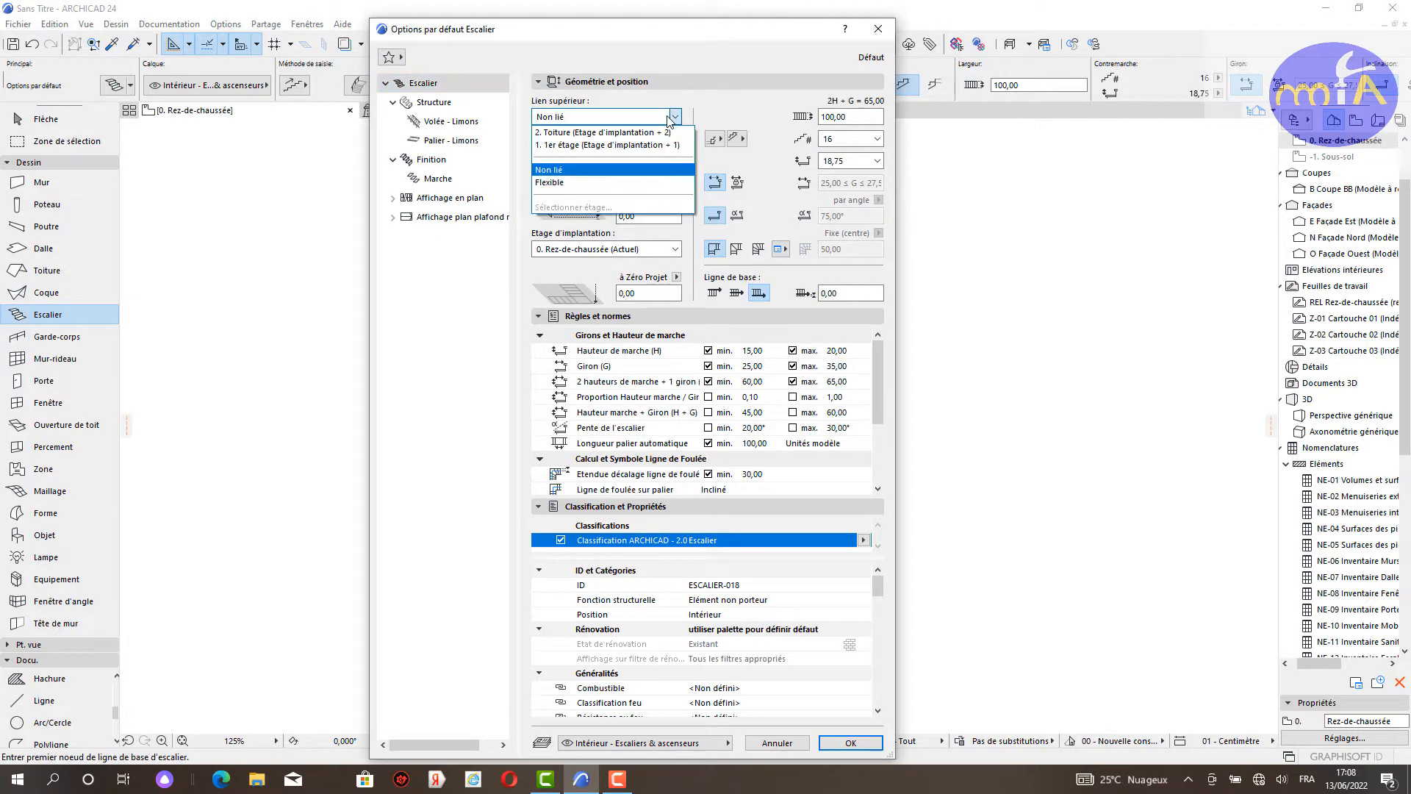
pyautogui.click(670, 117)
pyautogui.click(670, 117)
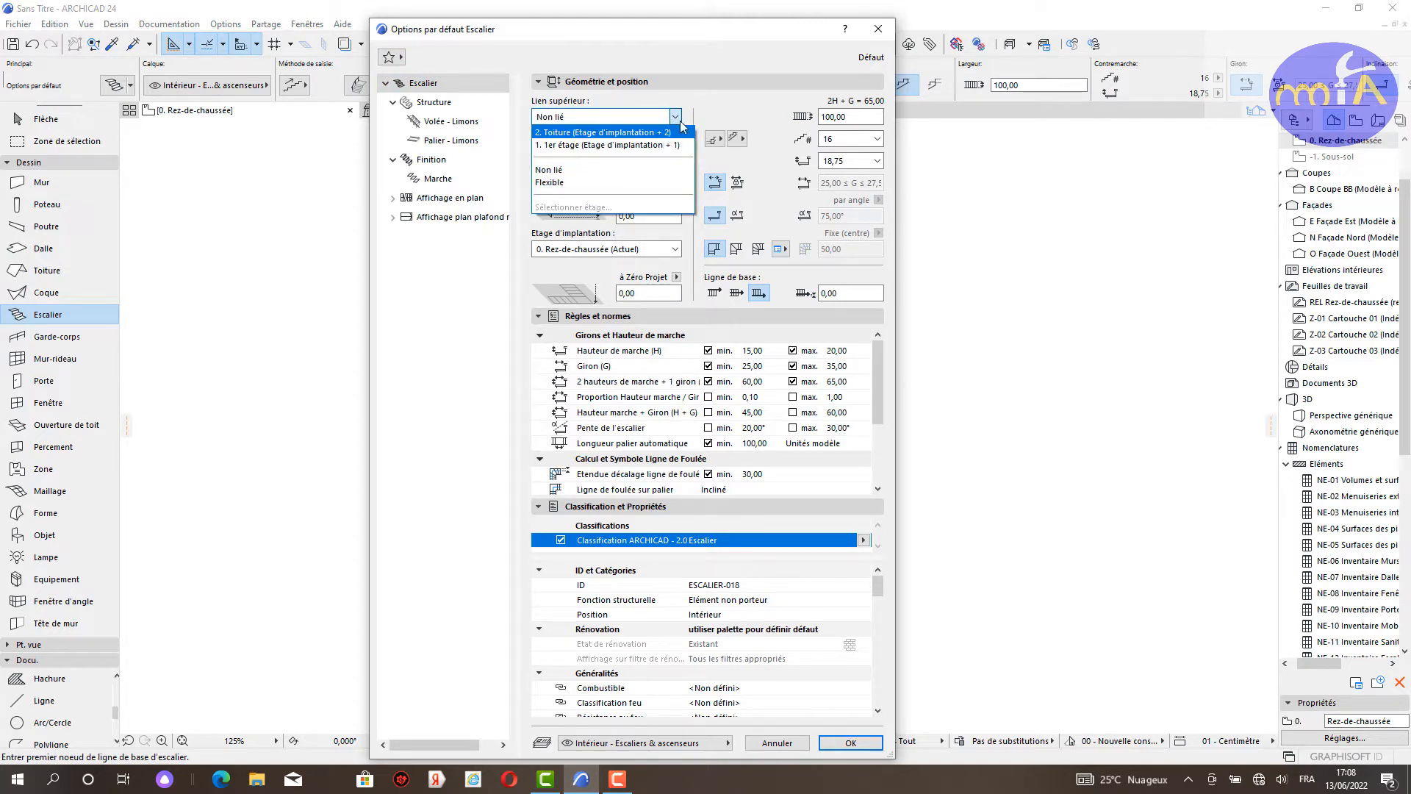
pyautogui.click(675, 117)
pyautogui.click(676, 117)
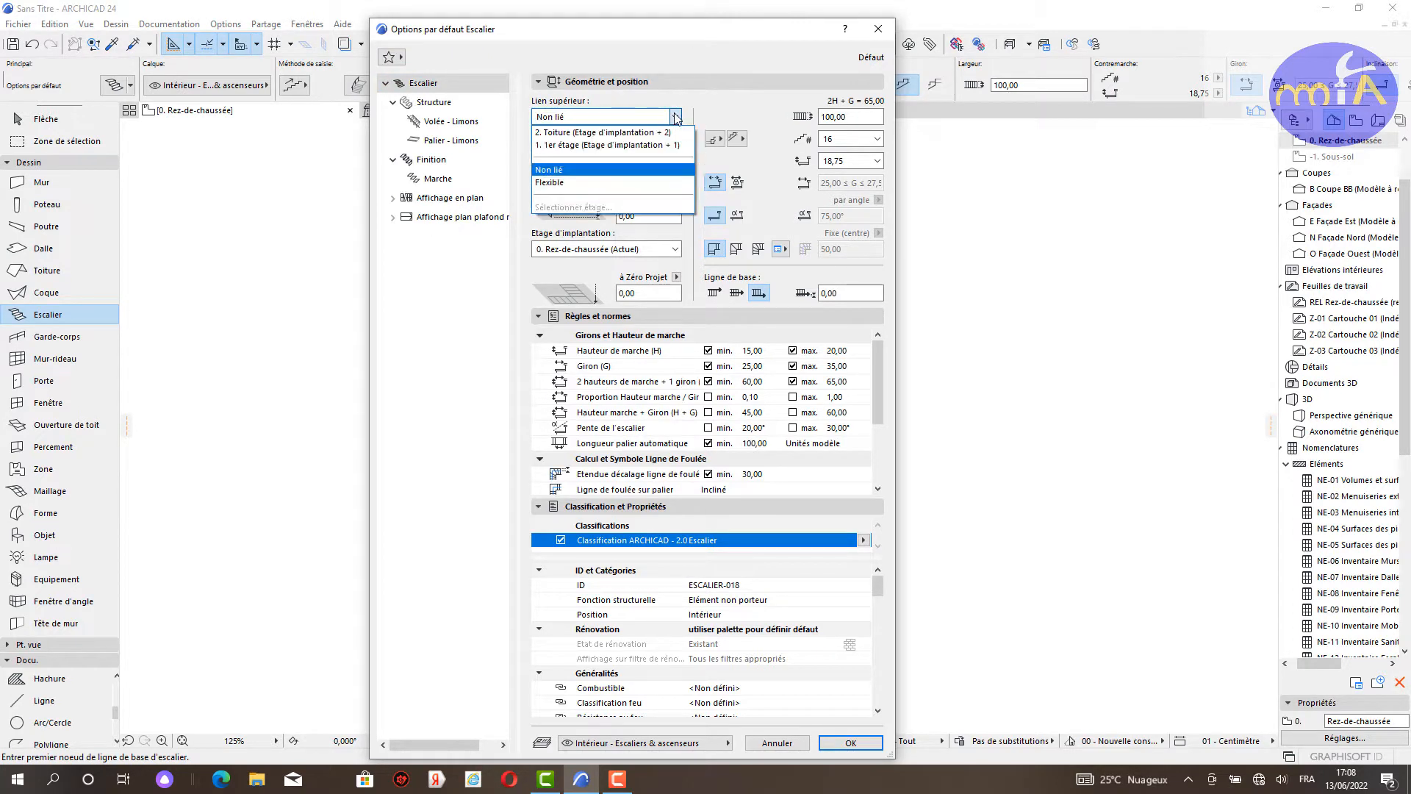
pyautogui.click(676, 117)
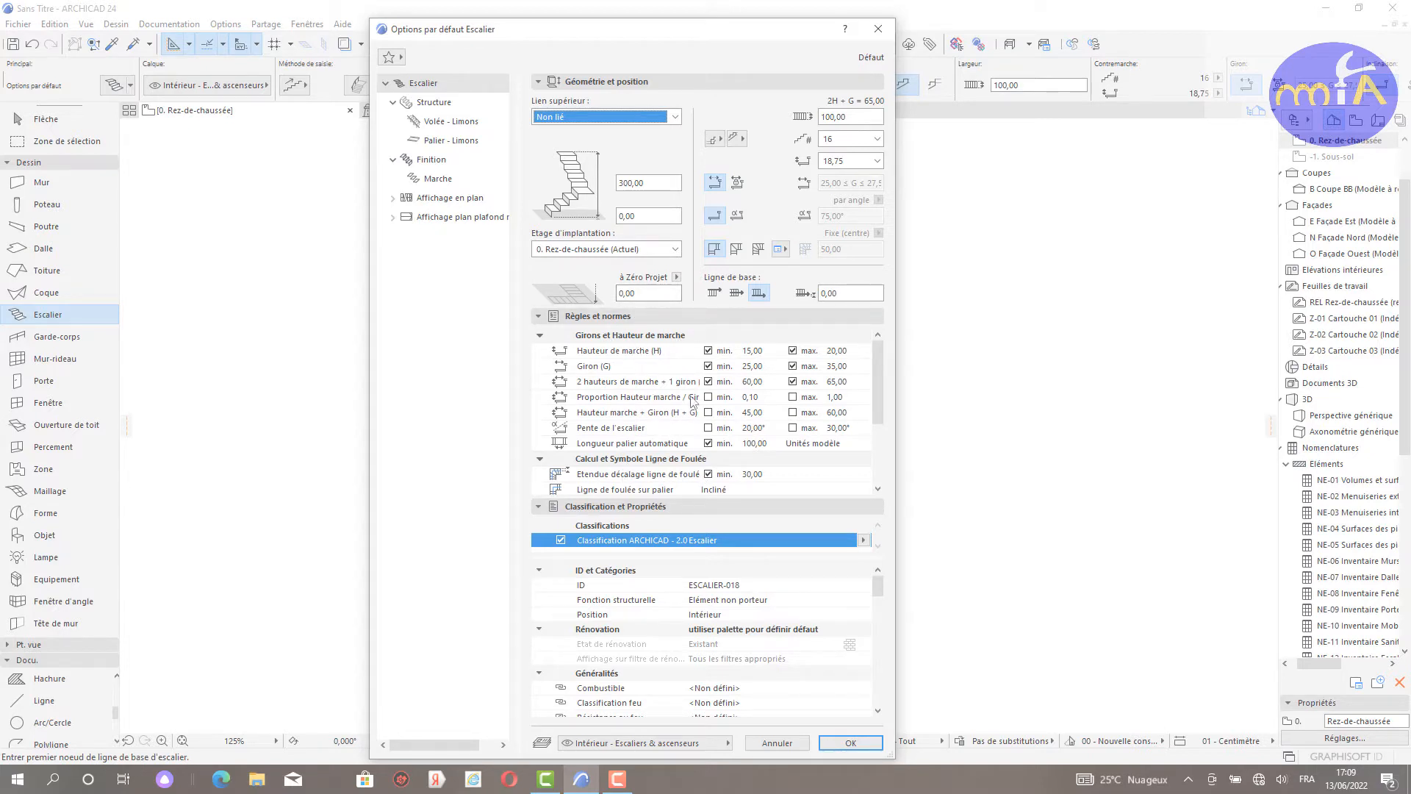
pyautogui.scroll(-3, 692, 399)
pyautogui.scroll(3, 691, 399)
pyautogui.scroll(-3, 692, 399)
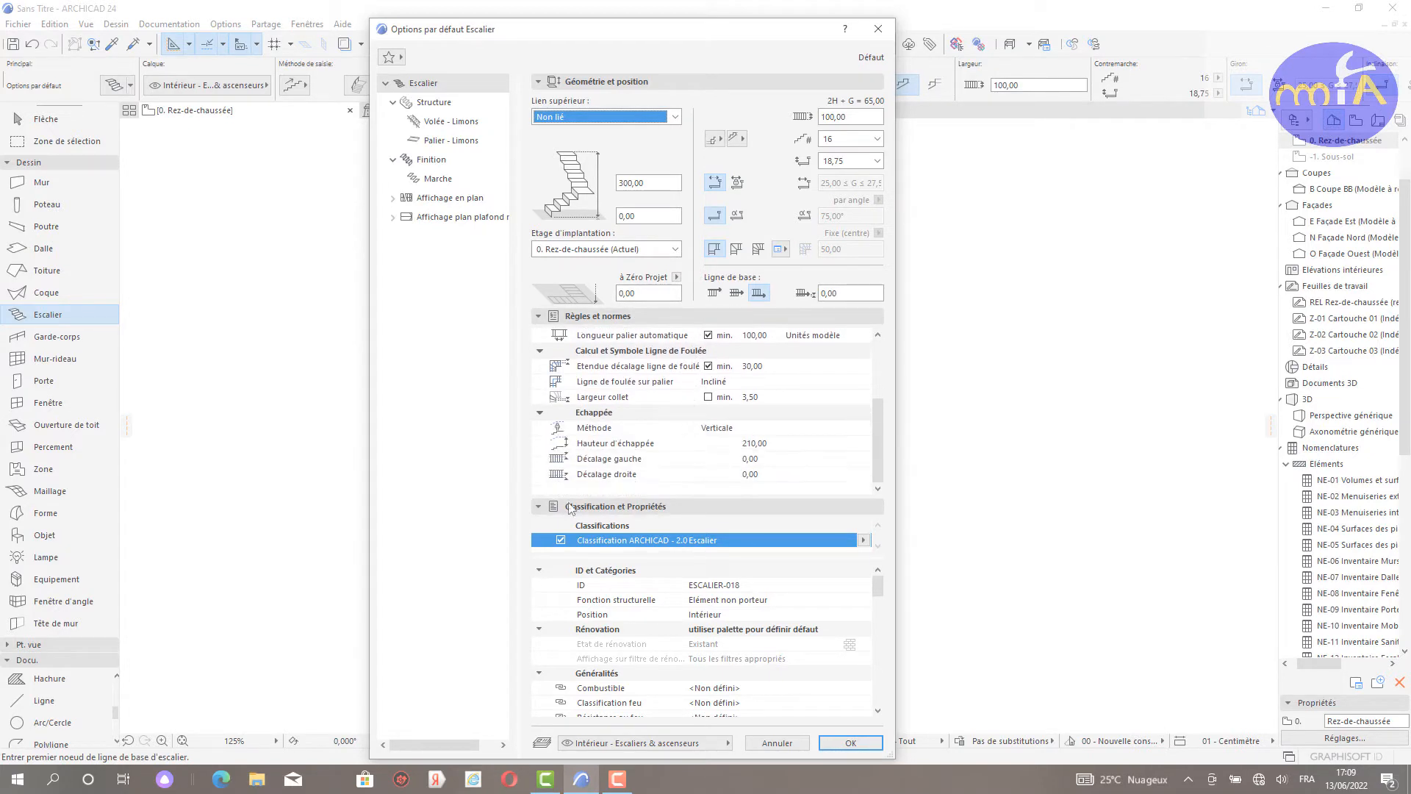
pyautogui.scroll(-8, 674, 643)
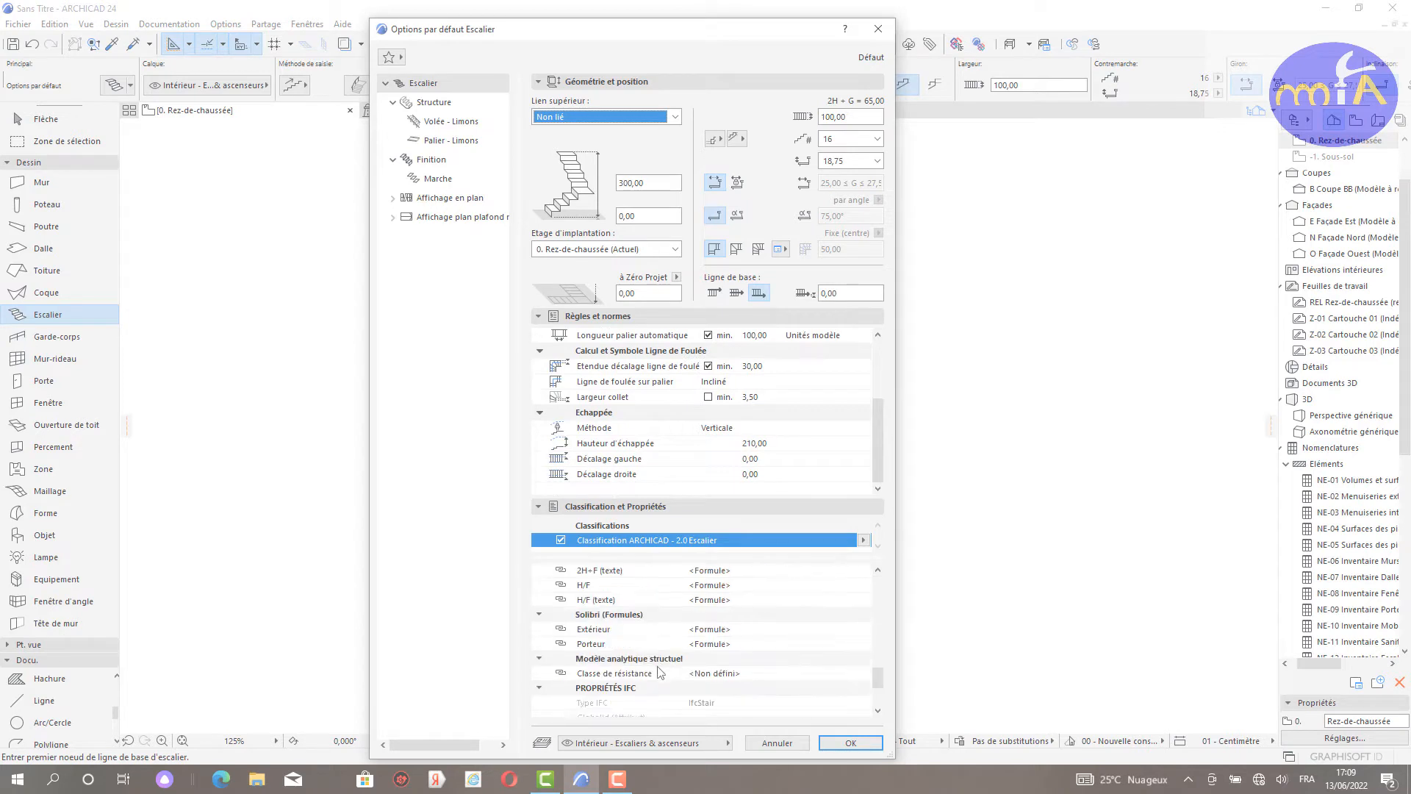
pyautogui.scroll(-3, 660, 673)
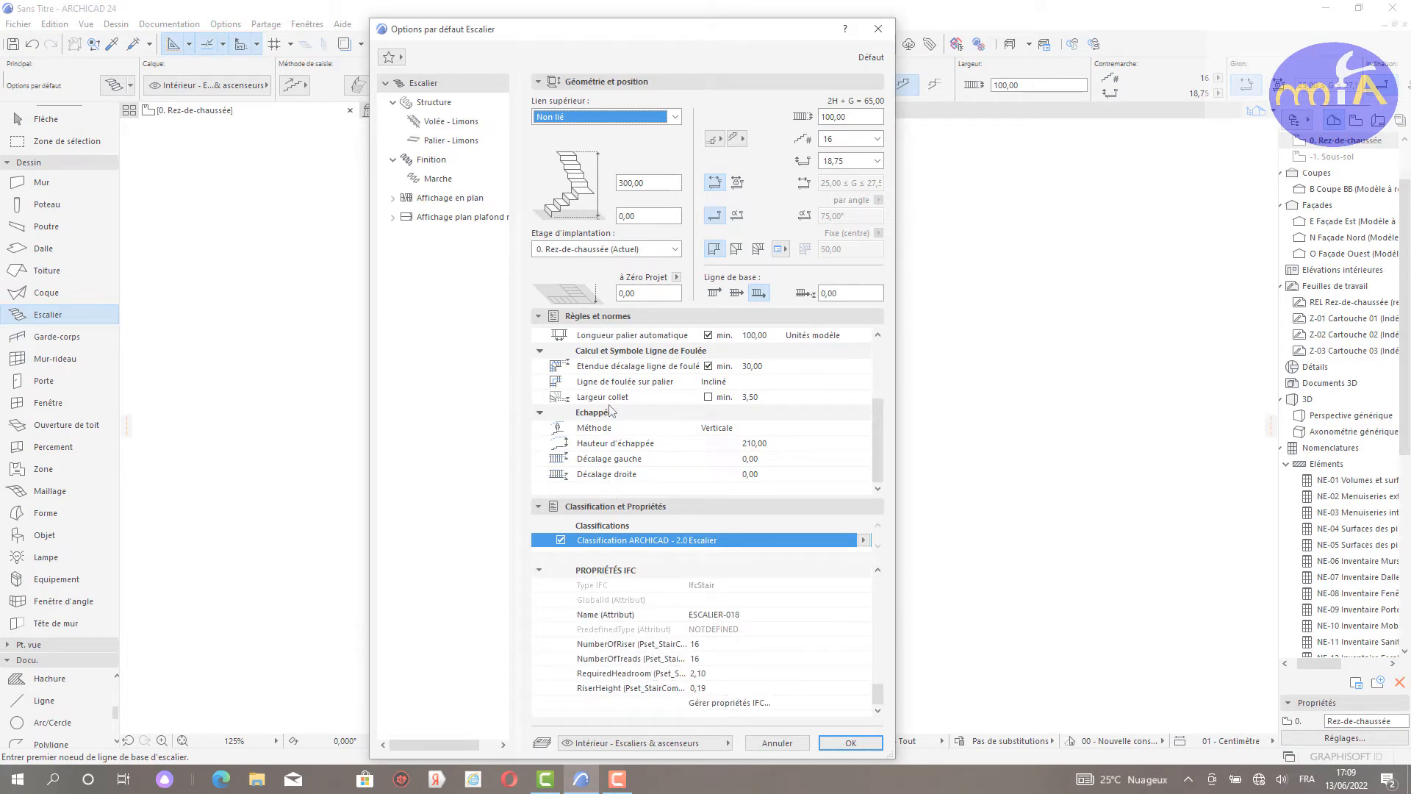
pyautogui.scroll(3, 610, 410)
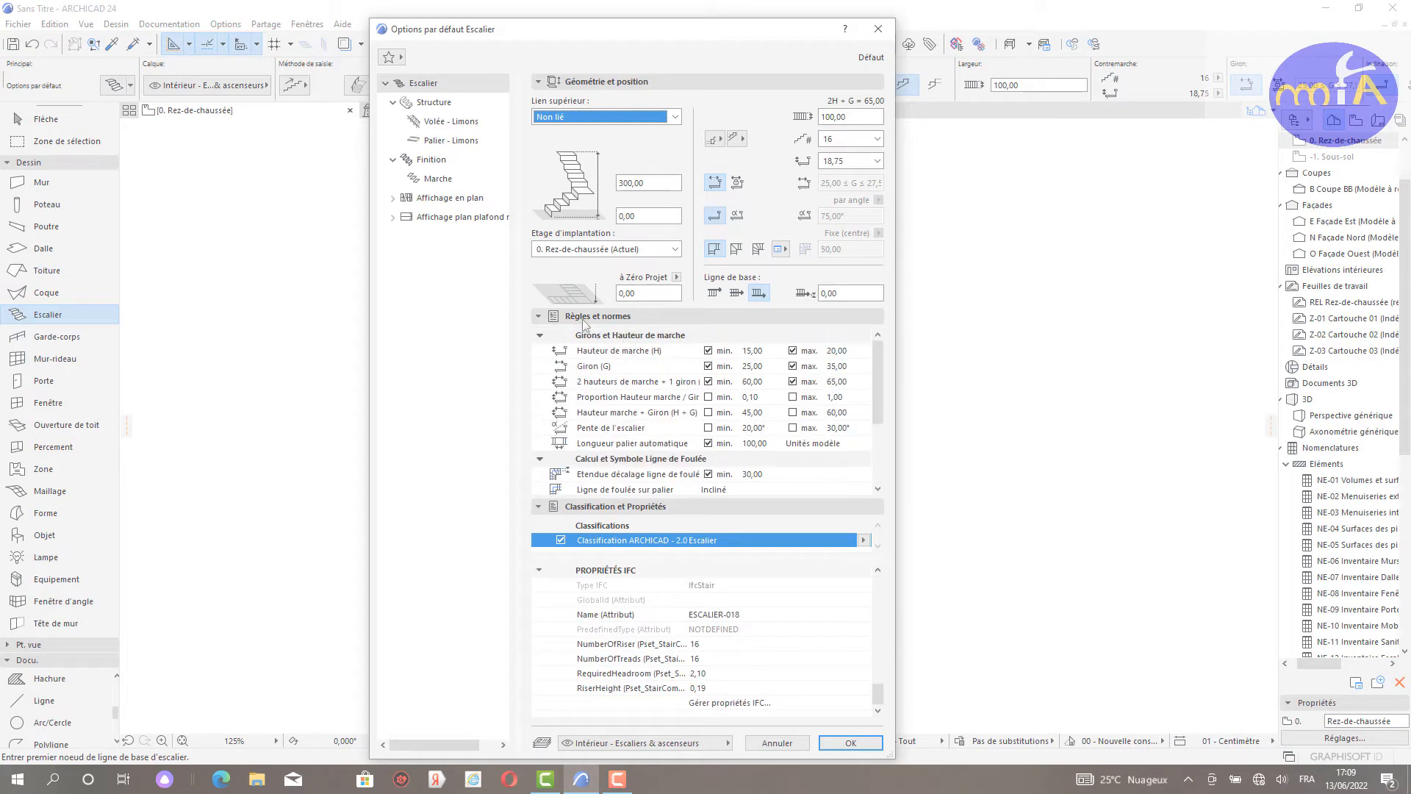
# Step: Try the Monolithique, Crémaillère and En porte-à-faux flight structures for the stair, then return to Limons seulement
pyautogui.click(430, 102)
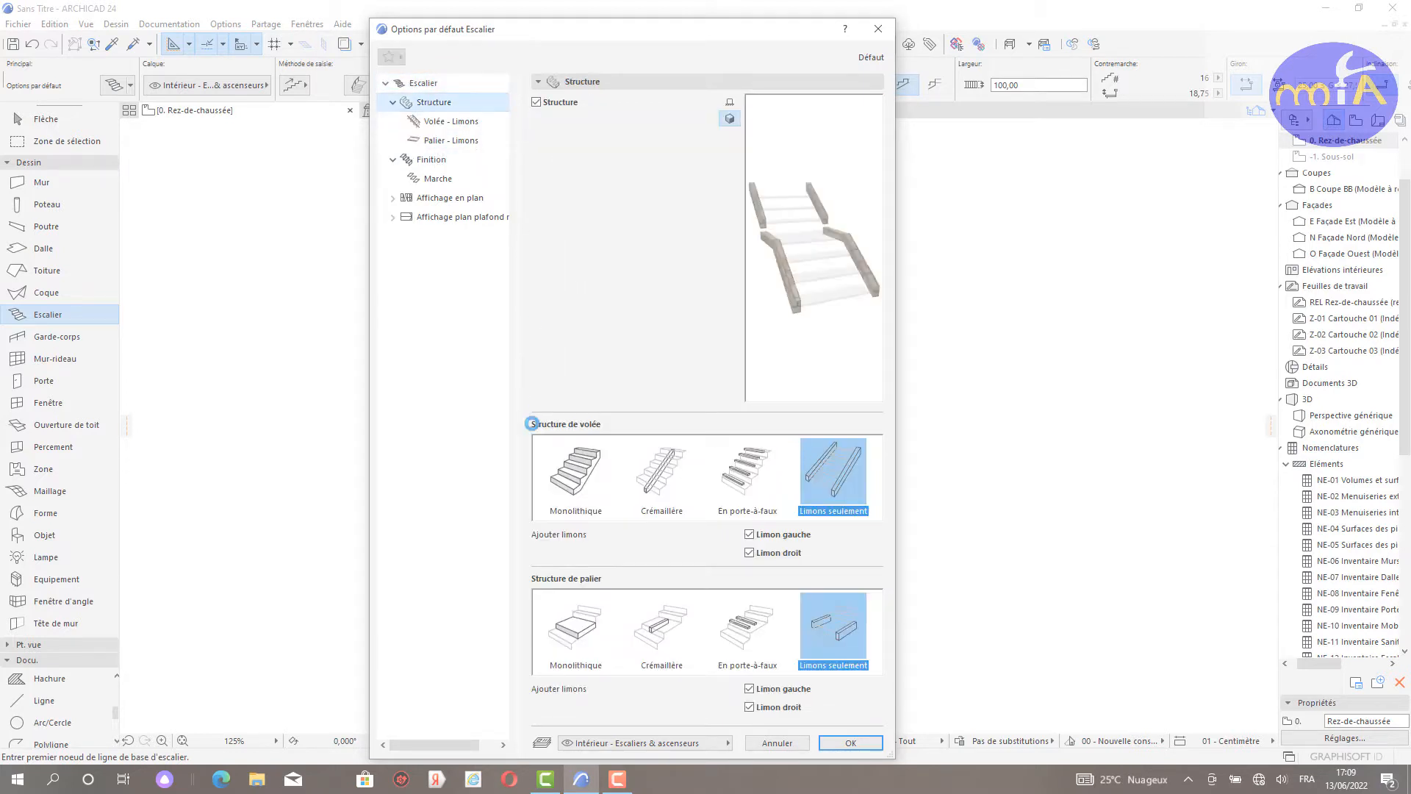
pyautogui.click(588, 486)
pyautogui.click(646, 485)
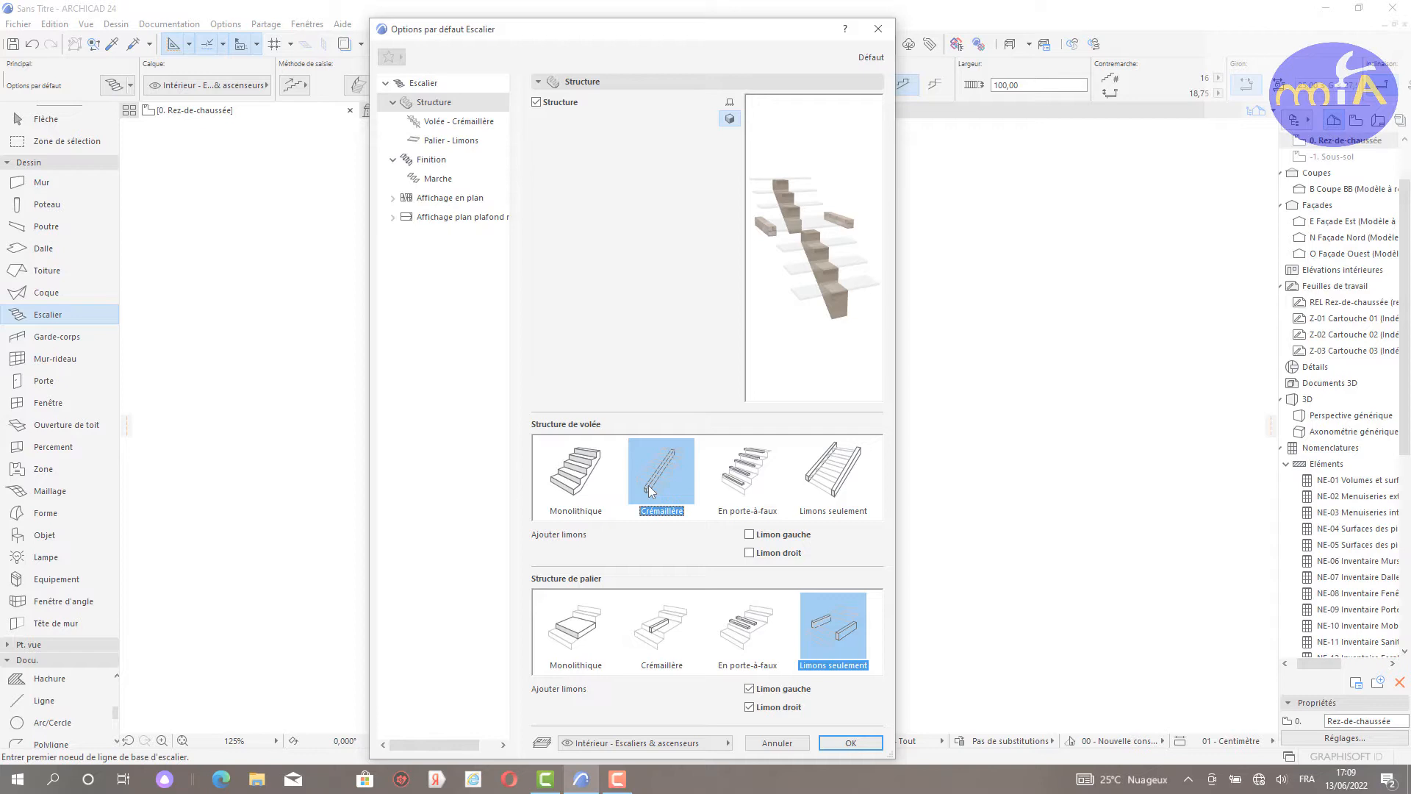
pyautogui.click(760, 482)
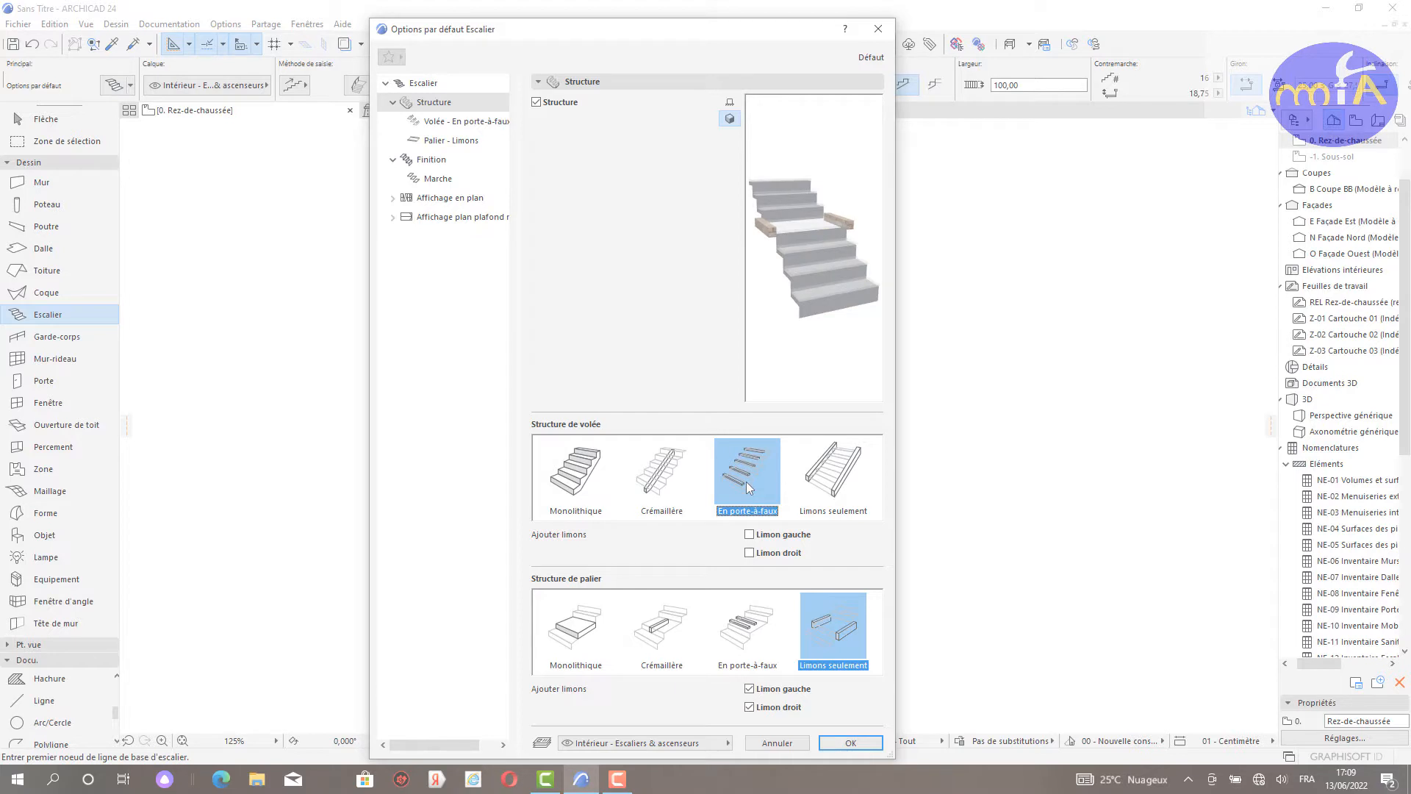
pyautogui.click(807, 479)
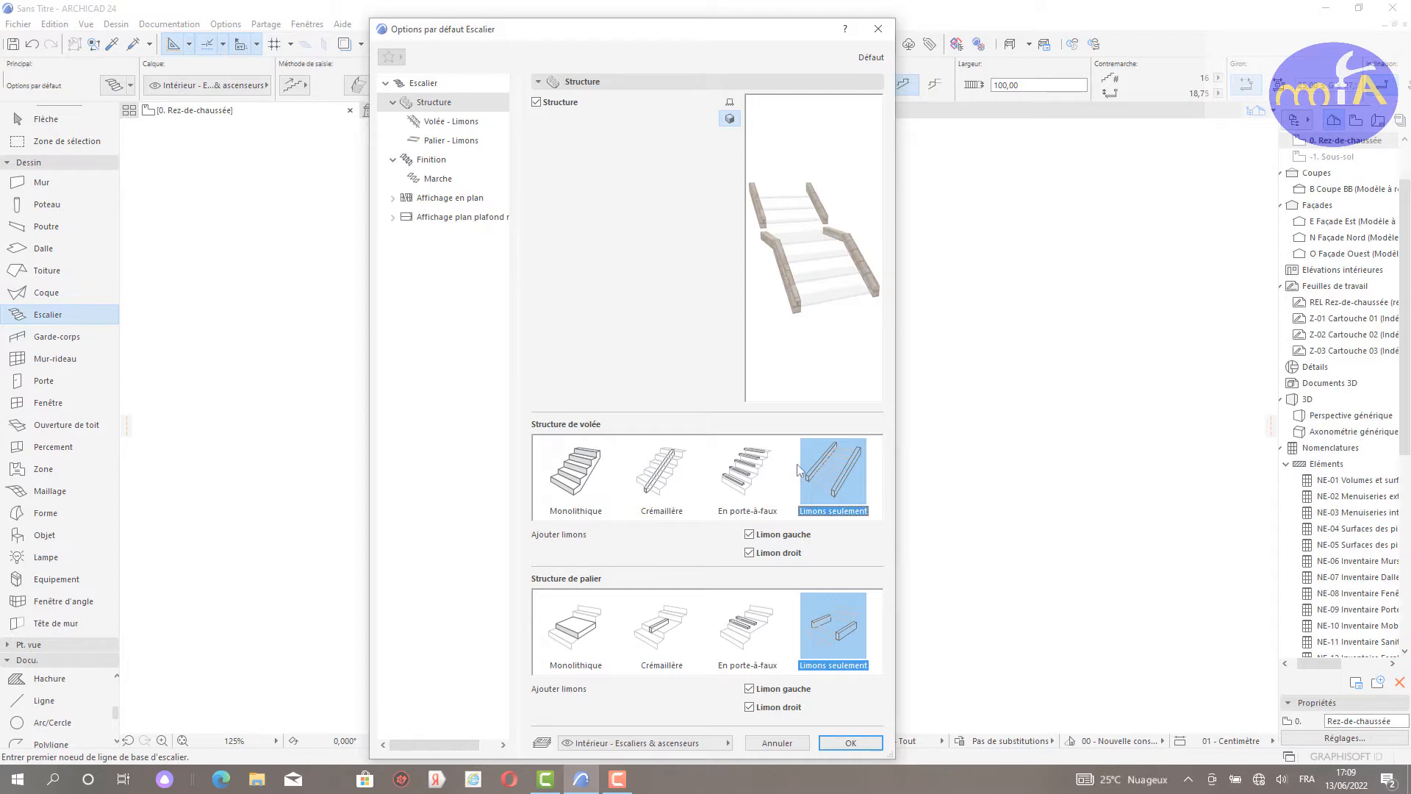
# Step: Compare the landing structures and choose Crémaillère, then switch the flight's left stringer off and on again
pyautogui.click(657, 625)
pyautogui.click(597, 620)
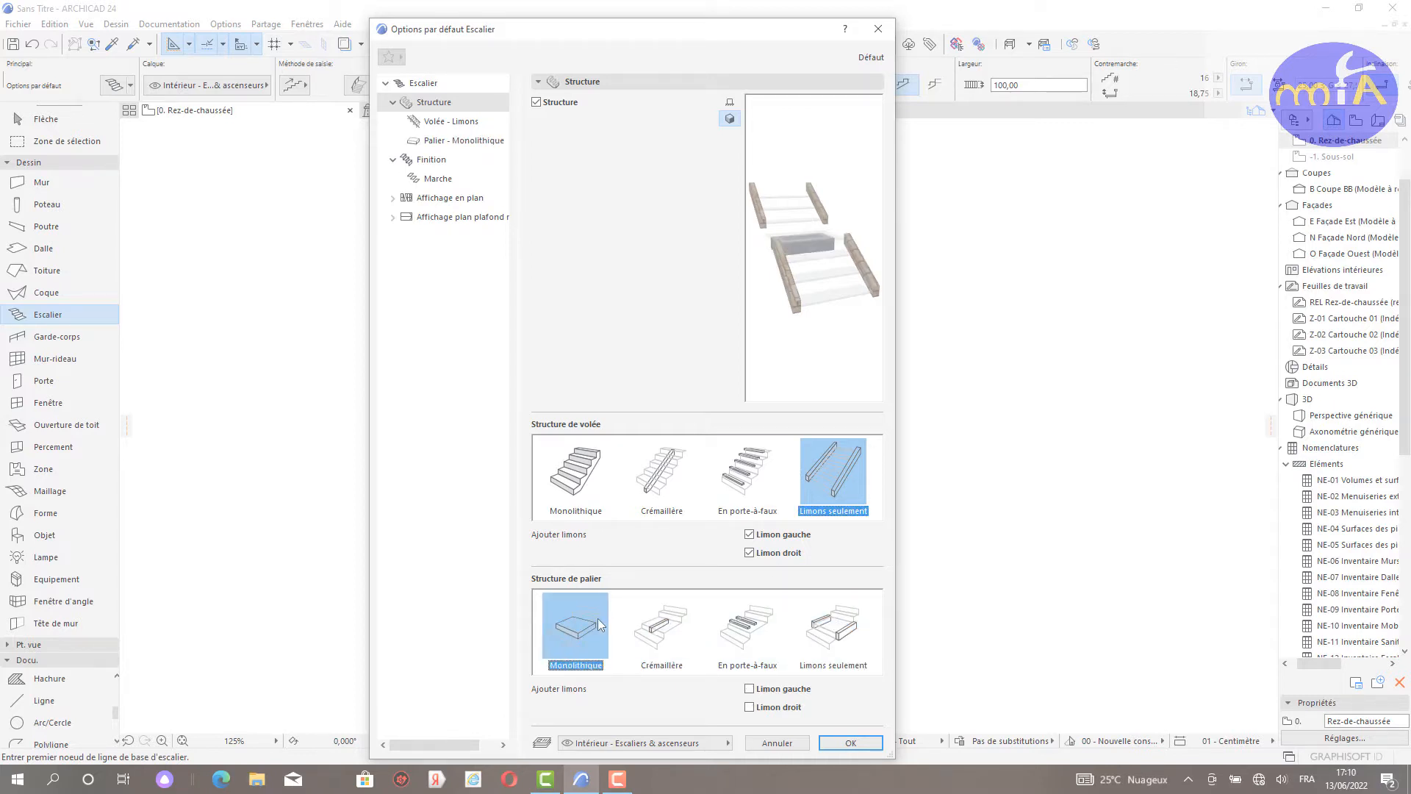
pyautogui.click(663, 626)
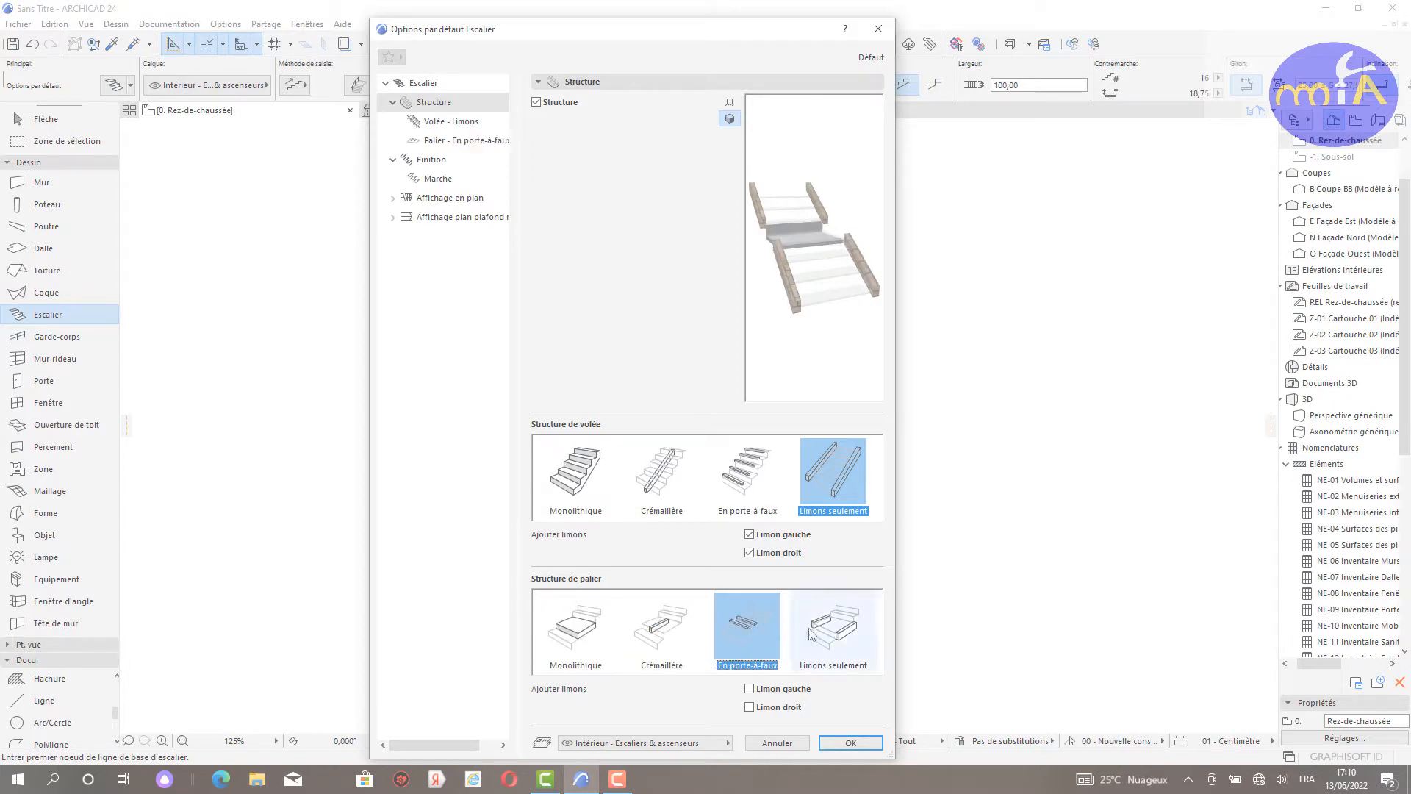
pyautogui.click(833, 625)
pyautogui.click(626, 620)
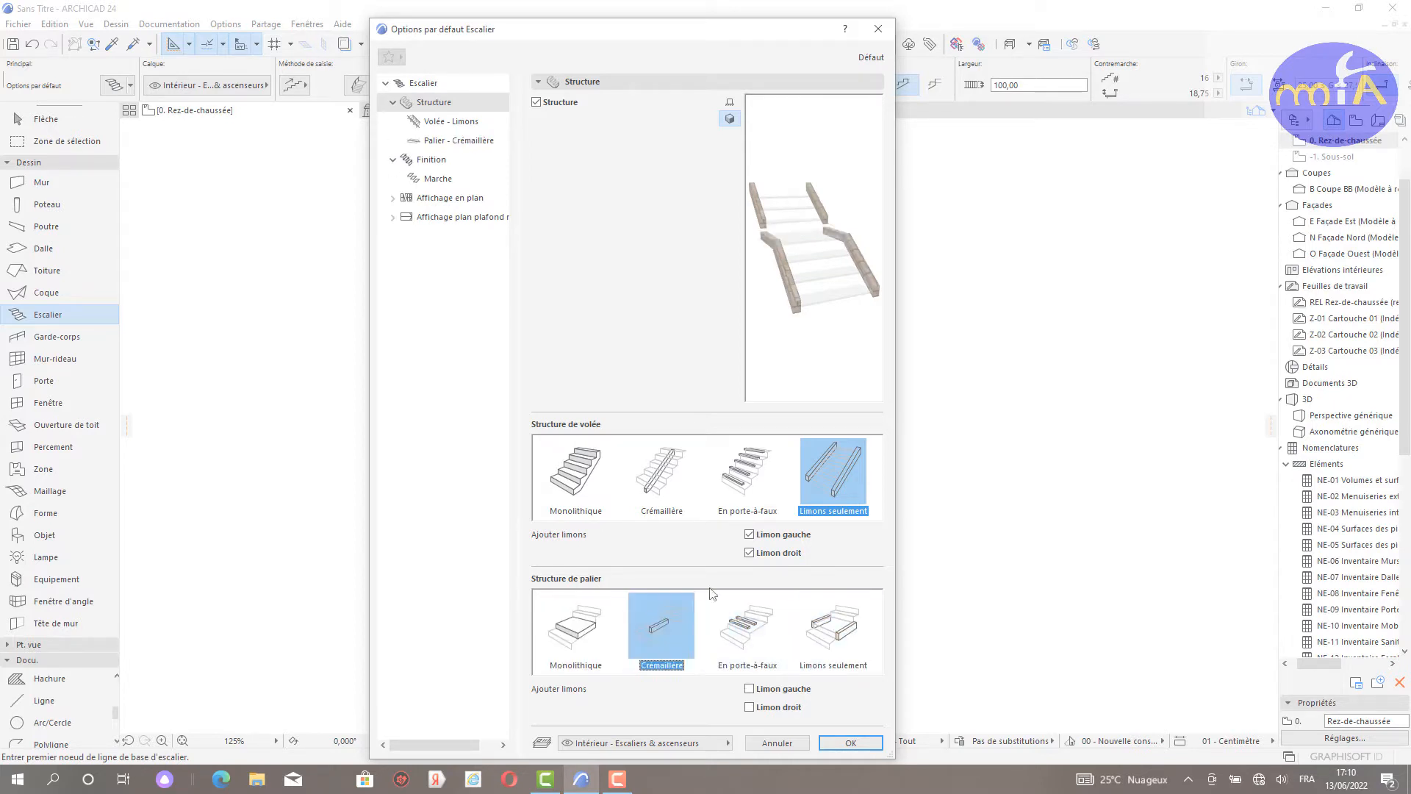
pyautogui.click(750, 535)
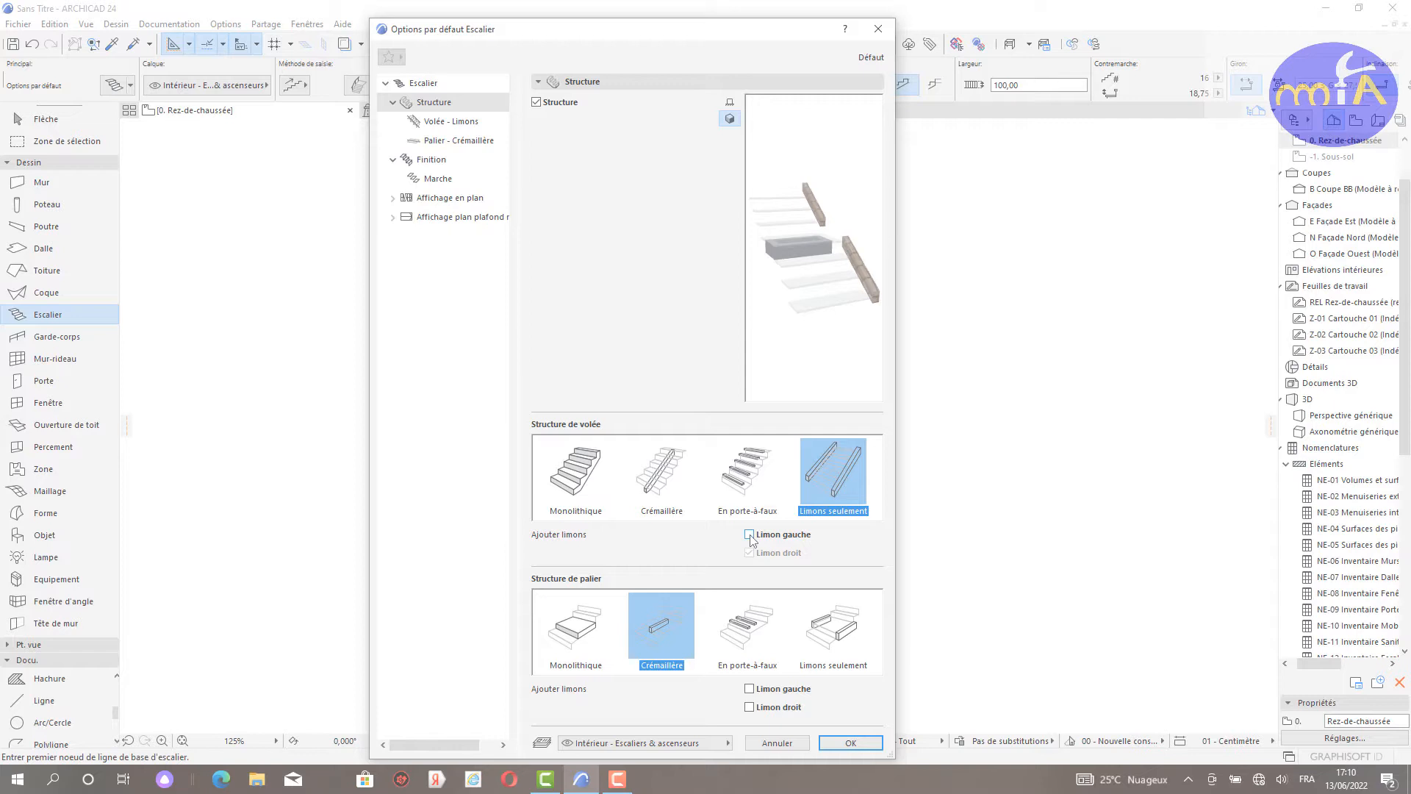
pyautogui.click(750, 535)
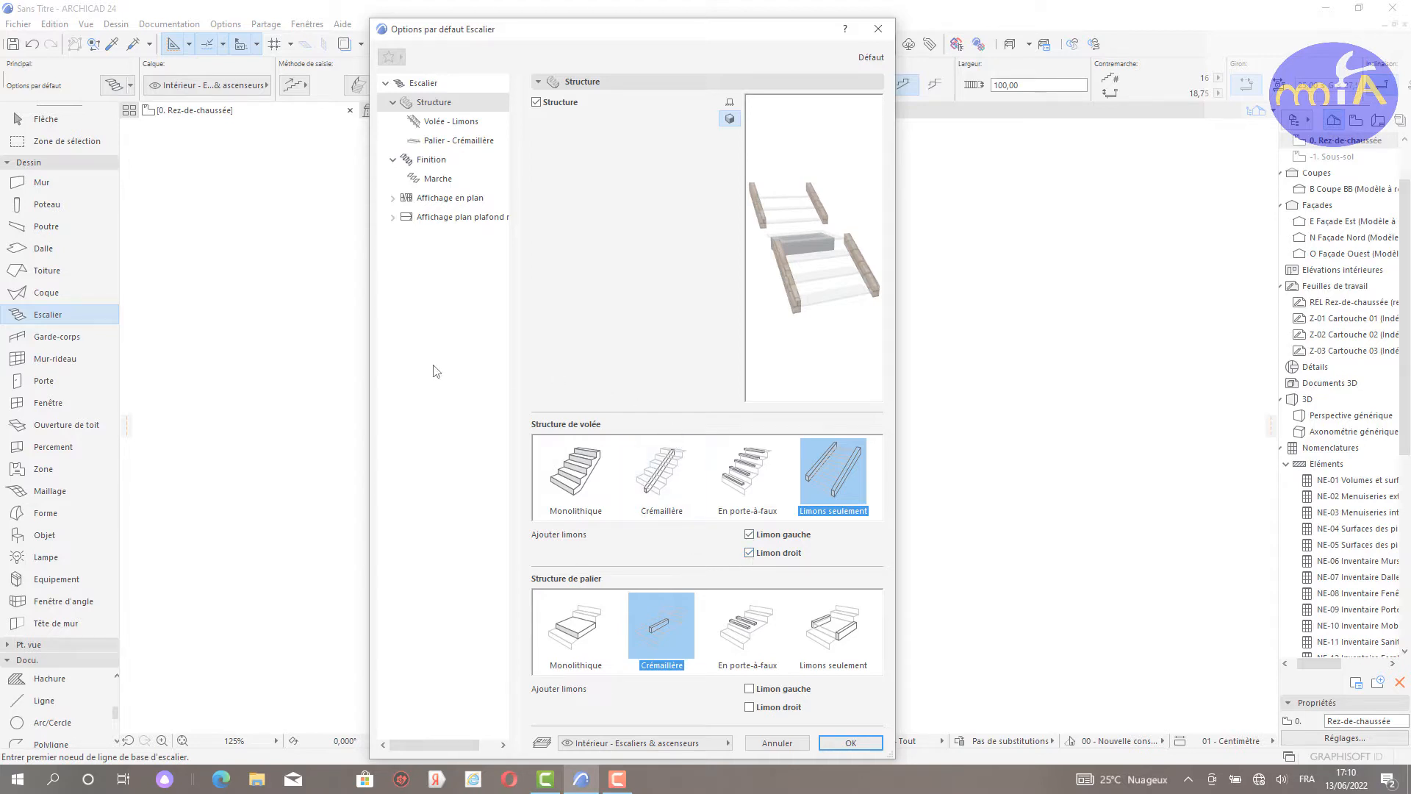
# Step: Compare the Marche and Contremarche finishes in the stair defaults, choose Marche et contremarche, and apply the settings
pyautogui.click(451, 161)
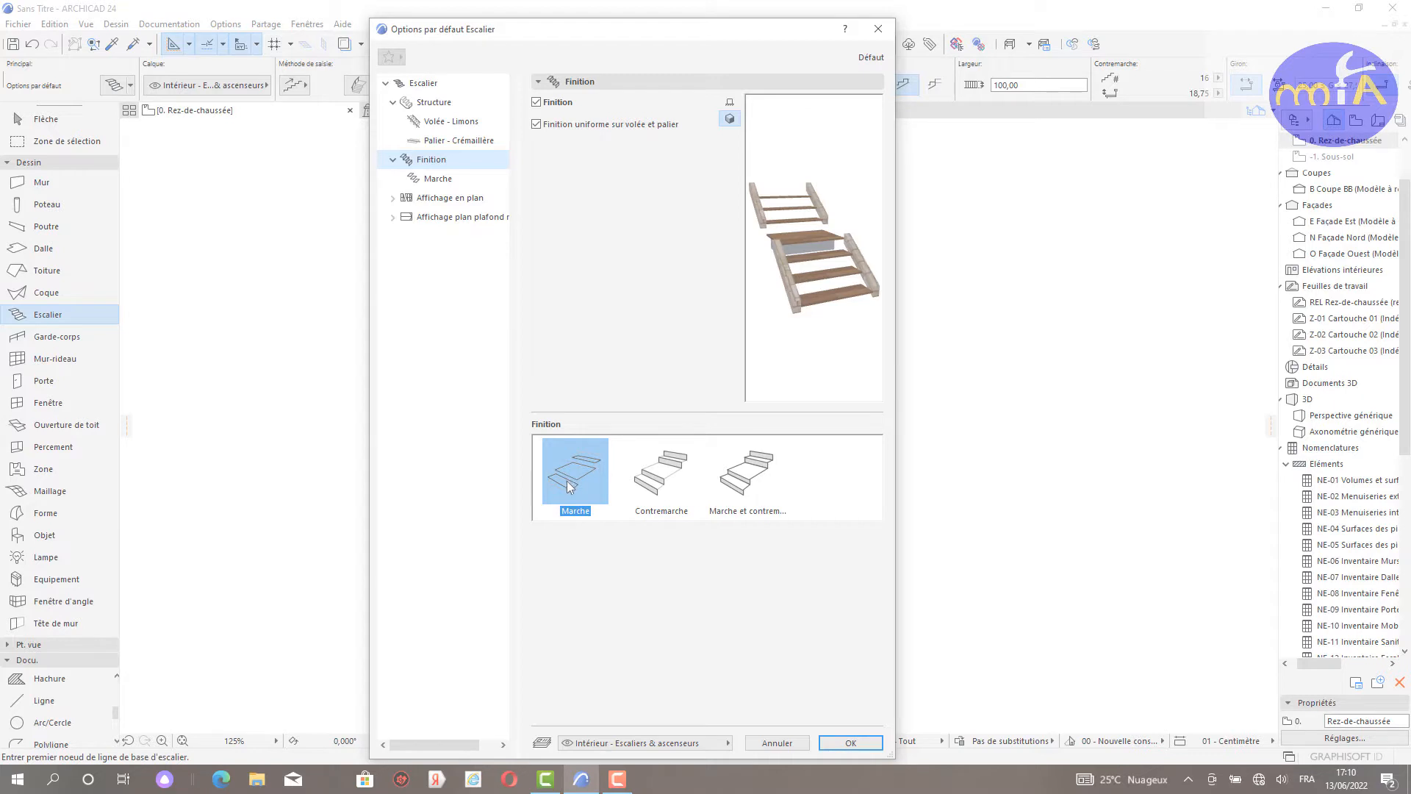
pyautogui.click(674, 488)
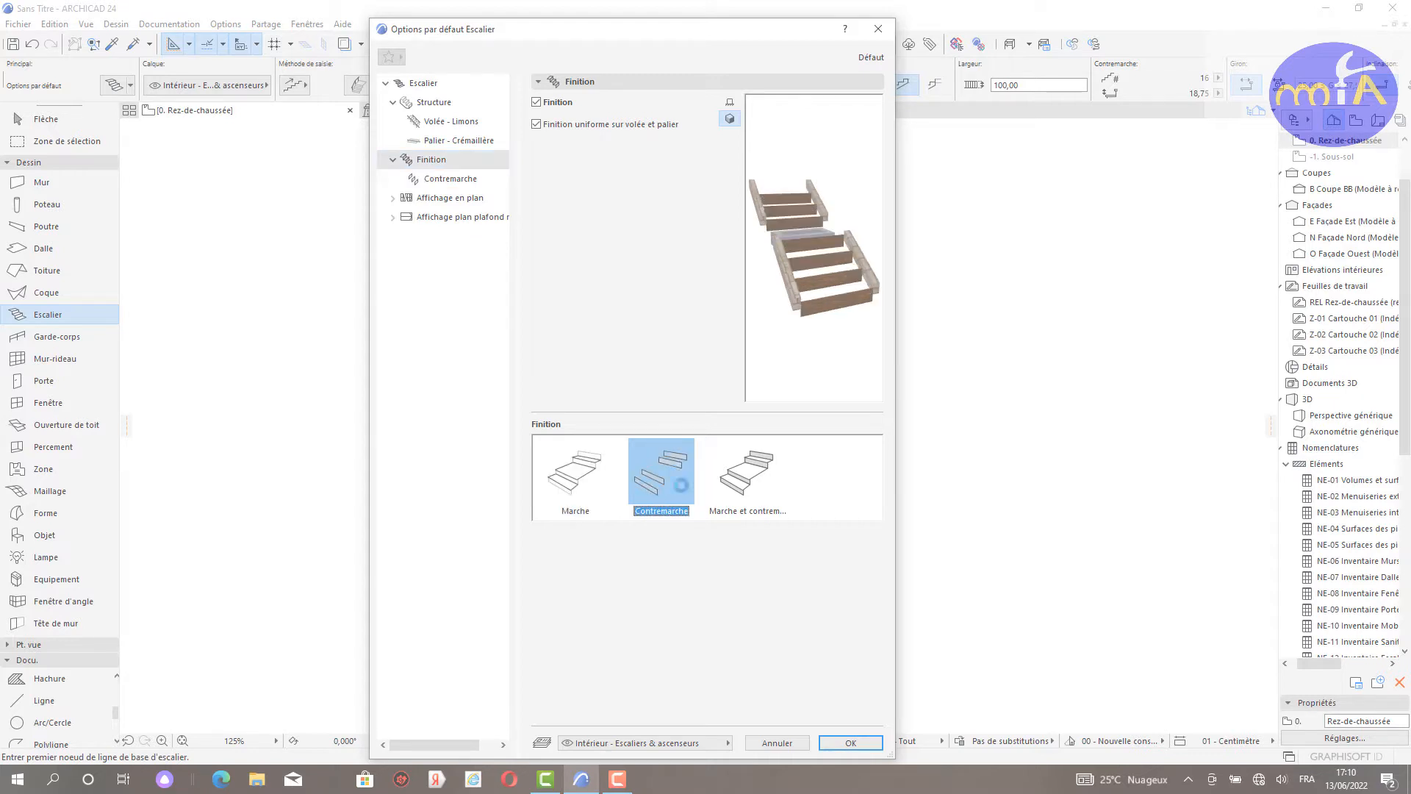
pyautogui.click(757, 479)
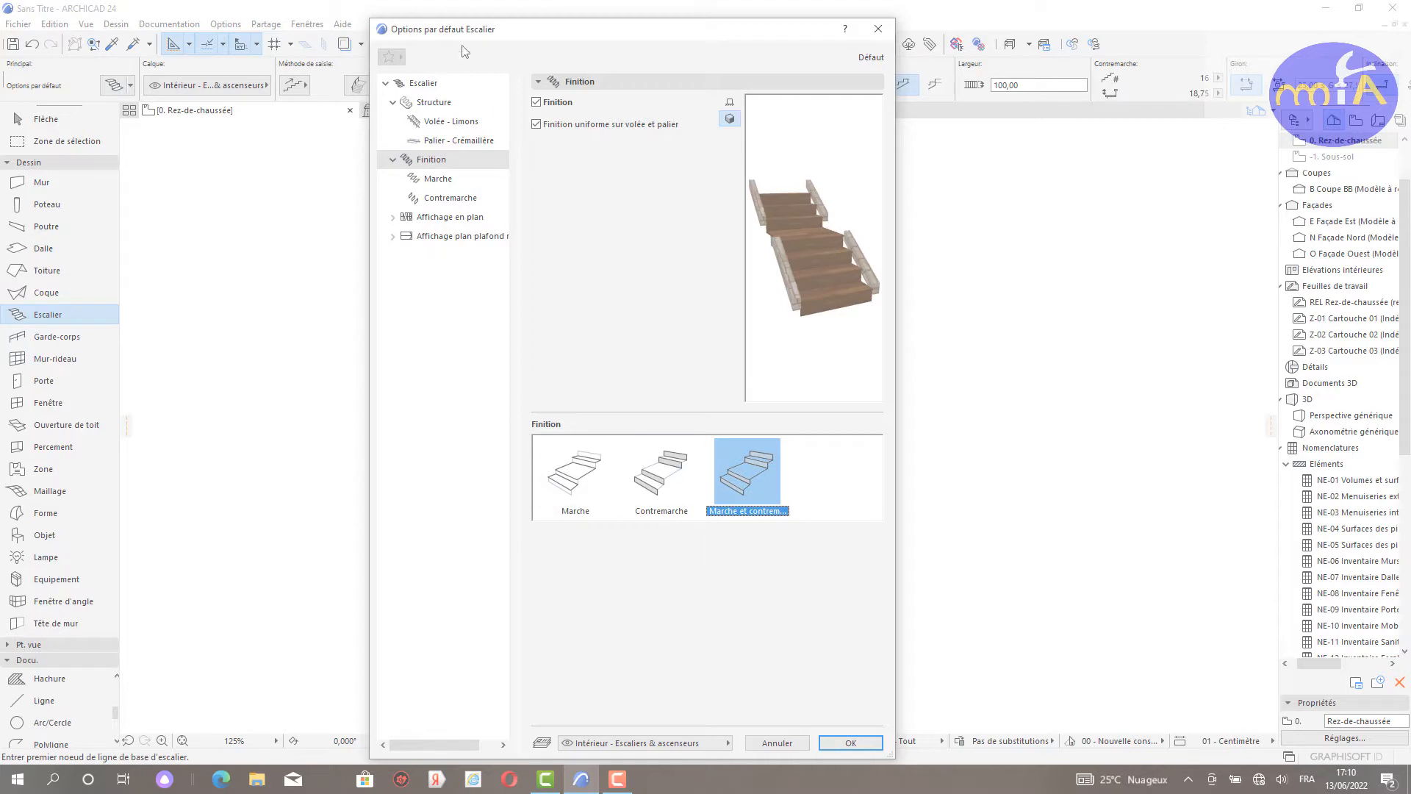
pyautogui.click(424, 84)
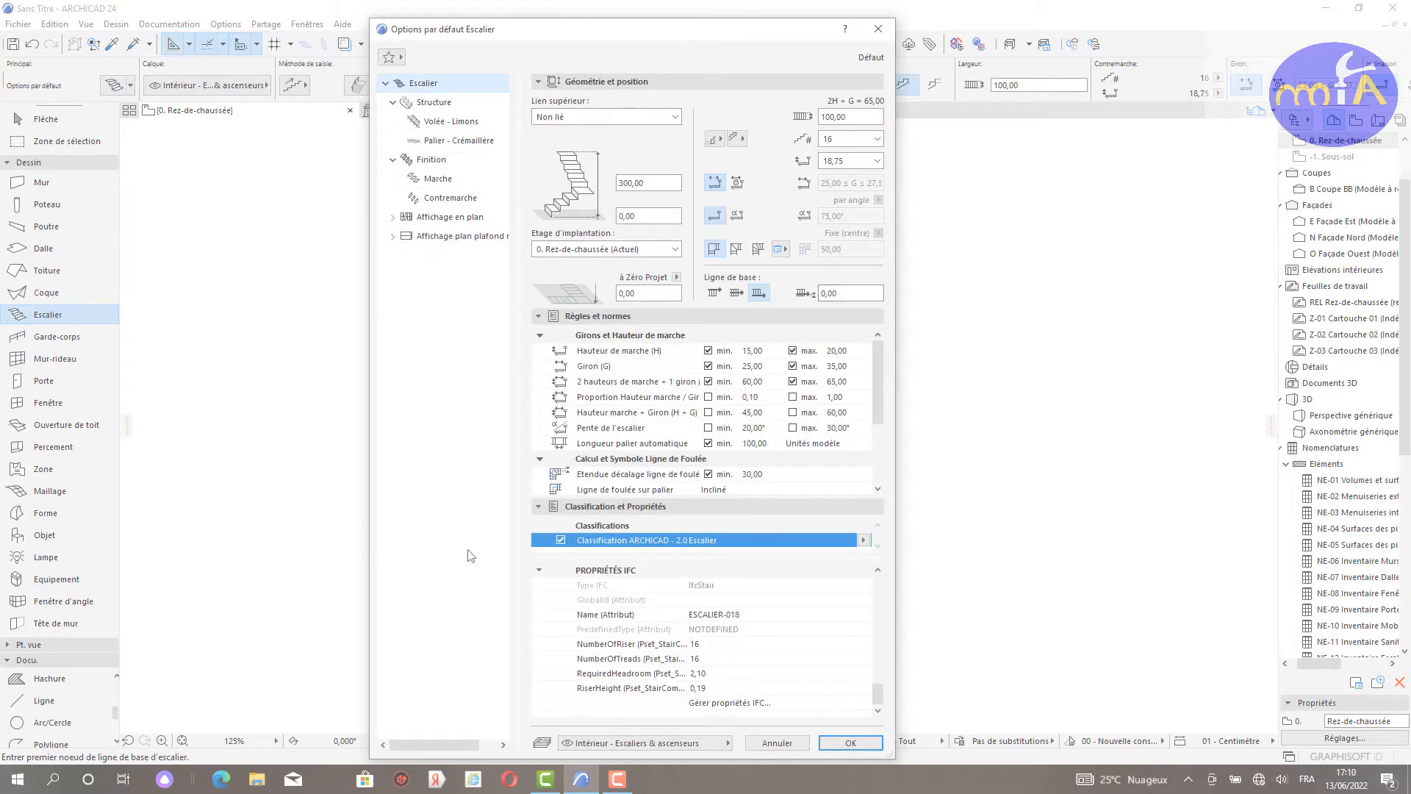
pyautogui.click(851, 744)
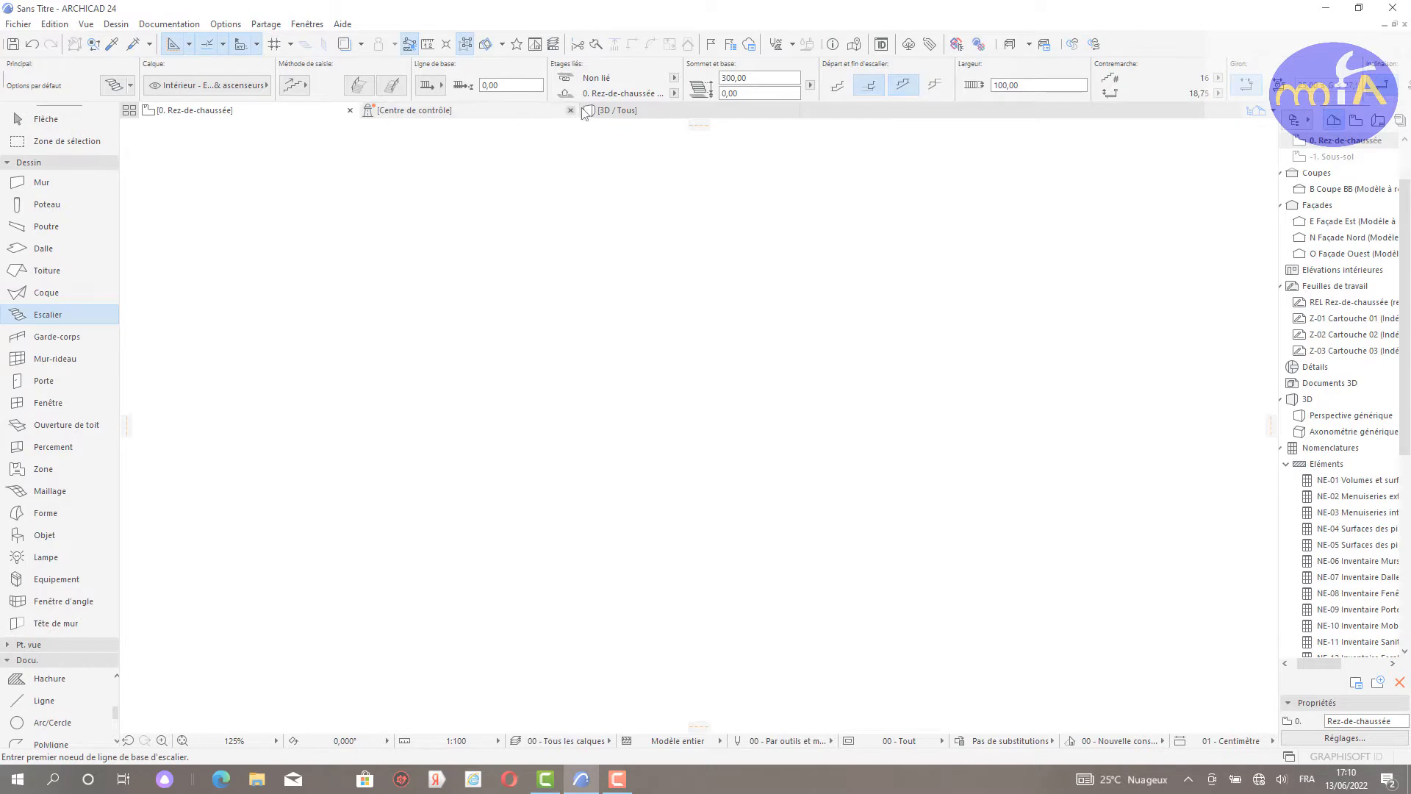
# Step: Open the 3D perspective view and examine the stairs already modelled in the project
pyautogui.click(604, 111)
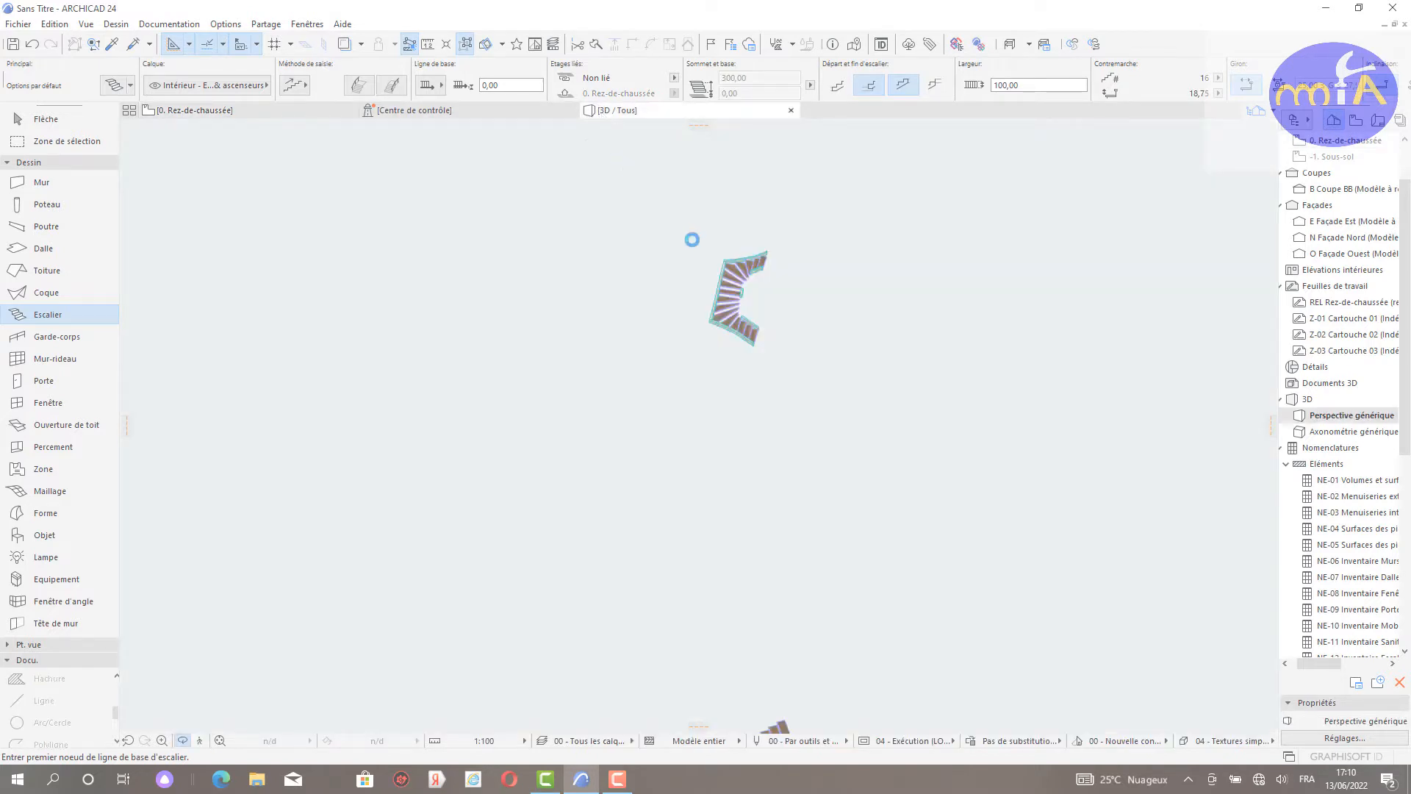
pyautogui.scroll(-3, 690, 272)
pyautogui.moveTo(654, 277); pyautogui.dragTo(586, 416, button='middle')
pyautogui.scroll(-3, 434, 284)
pyautogui.scroll(-3, 527, 375)
pyautogui.moveTo(527, 375); pyautogui.dragTo(527, 202, button='middle')
pyautogui.moveTo(518, 344); pyautogui.dragTo(512, 334, button='middle')
pyautogui.moveTo(520, 388); pyautogui.dragTo(513, 322, button='middle')
pyautogui.rightClick(533, 451)
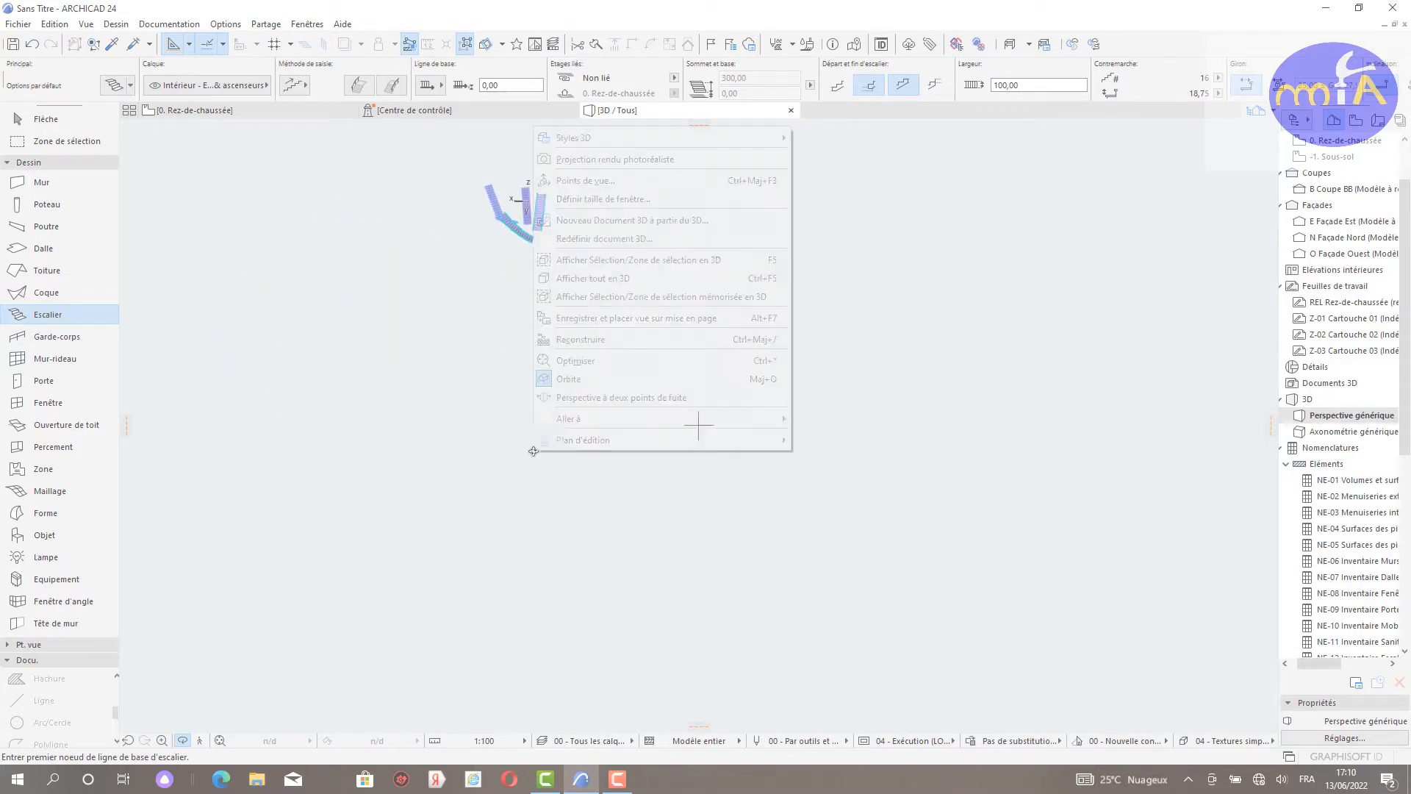
pyautogui.click(520, 452)
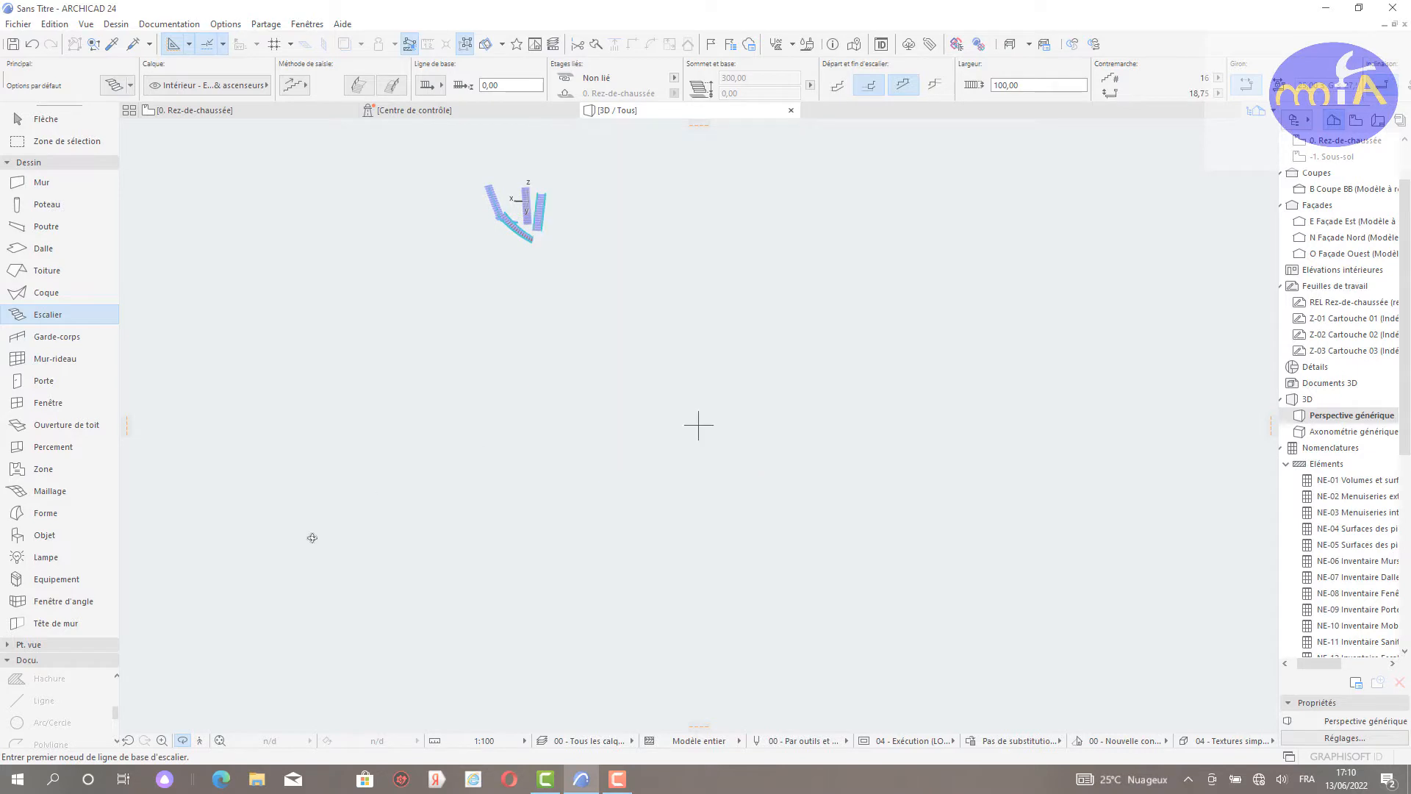
pyautogui.click(182, 743)
pyautogui.scroll(3, 506, 150)
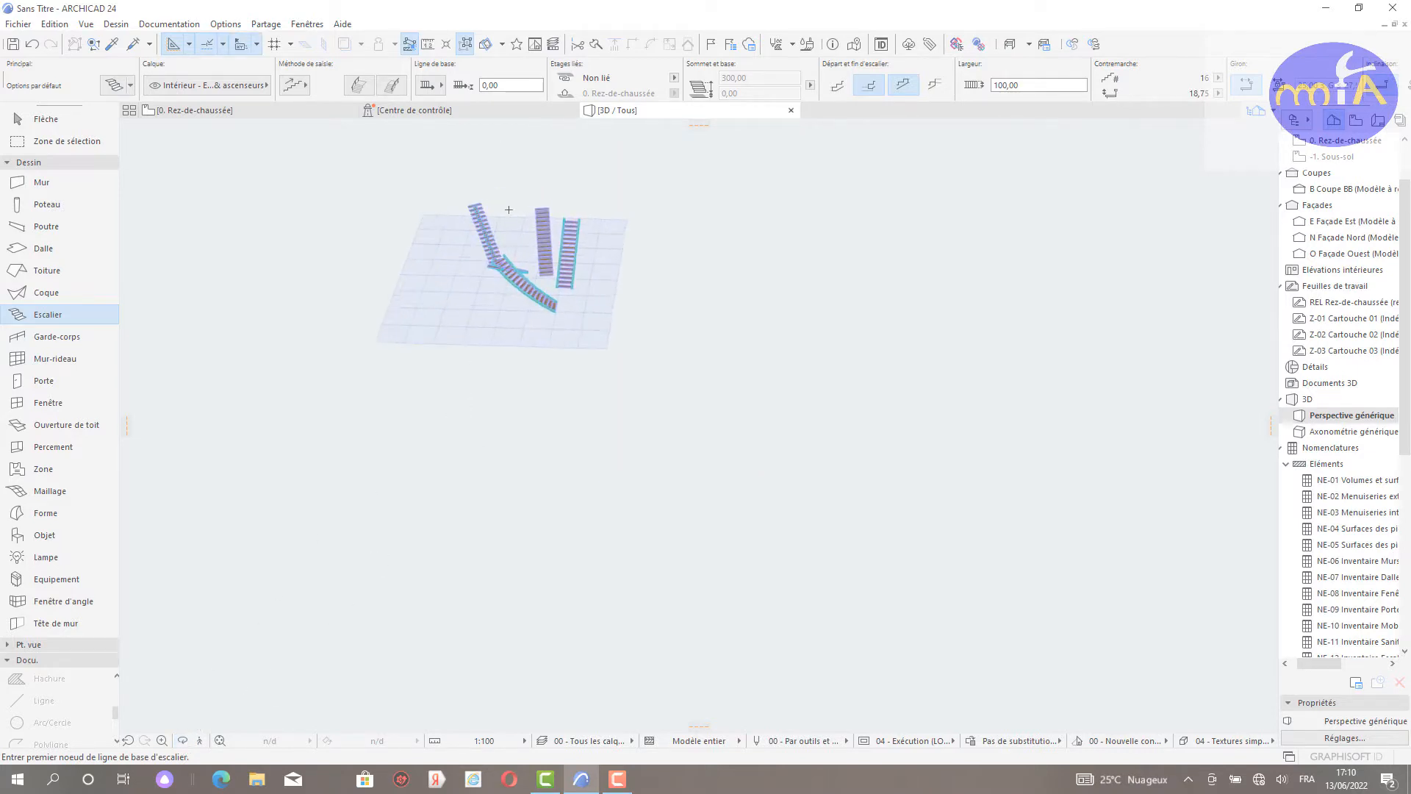
pyautogui.scroll(5, 500, 212)
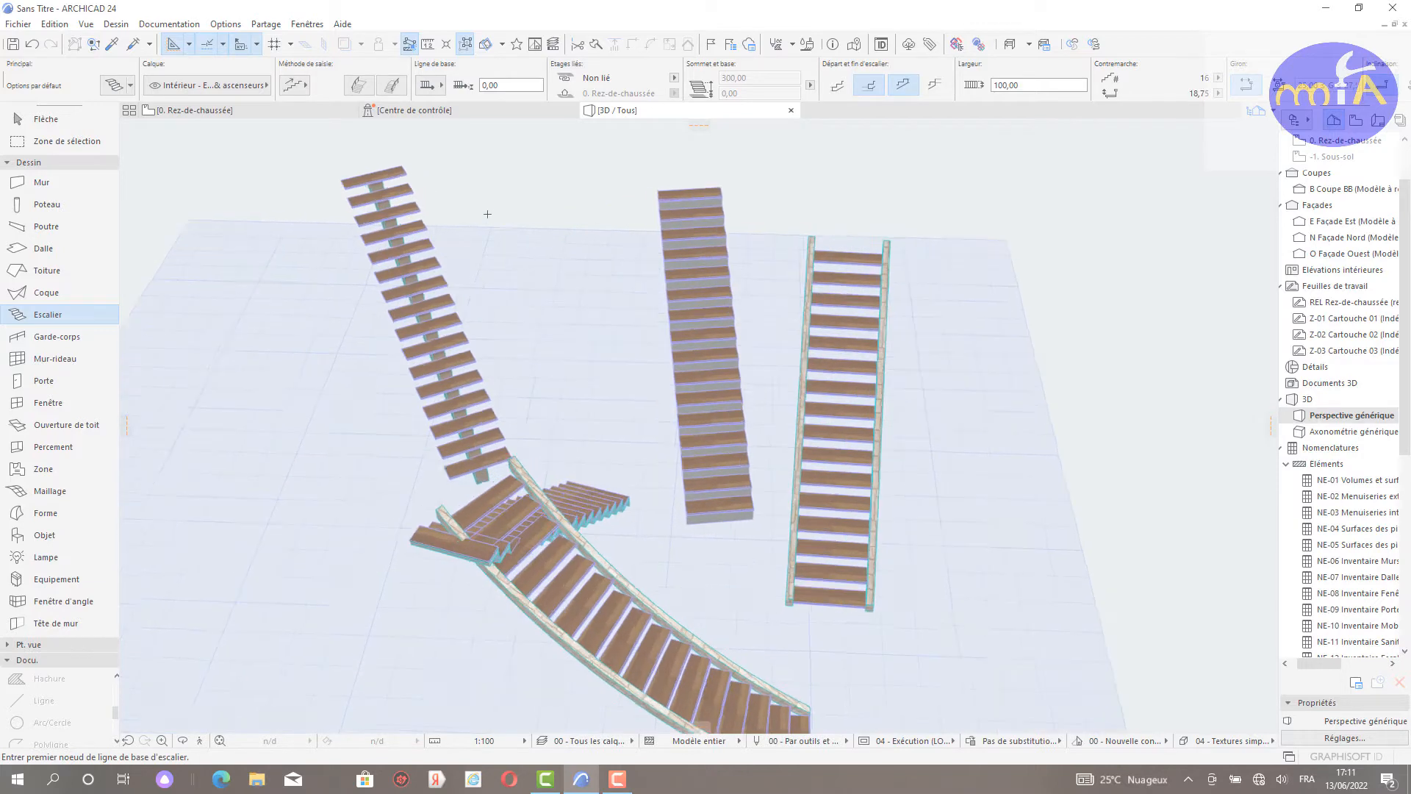
# Step: Delete all the existing stairs in the 3D view, including the curved one
pyautogui.scroll(-3, 305, 150)
pyautogui.press('Escape')
pyautogui.moveTo(303, 148); pyautogui.dragTo(744, 553)
pyautogui.click(742, 553)
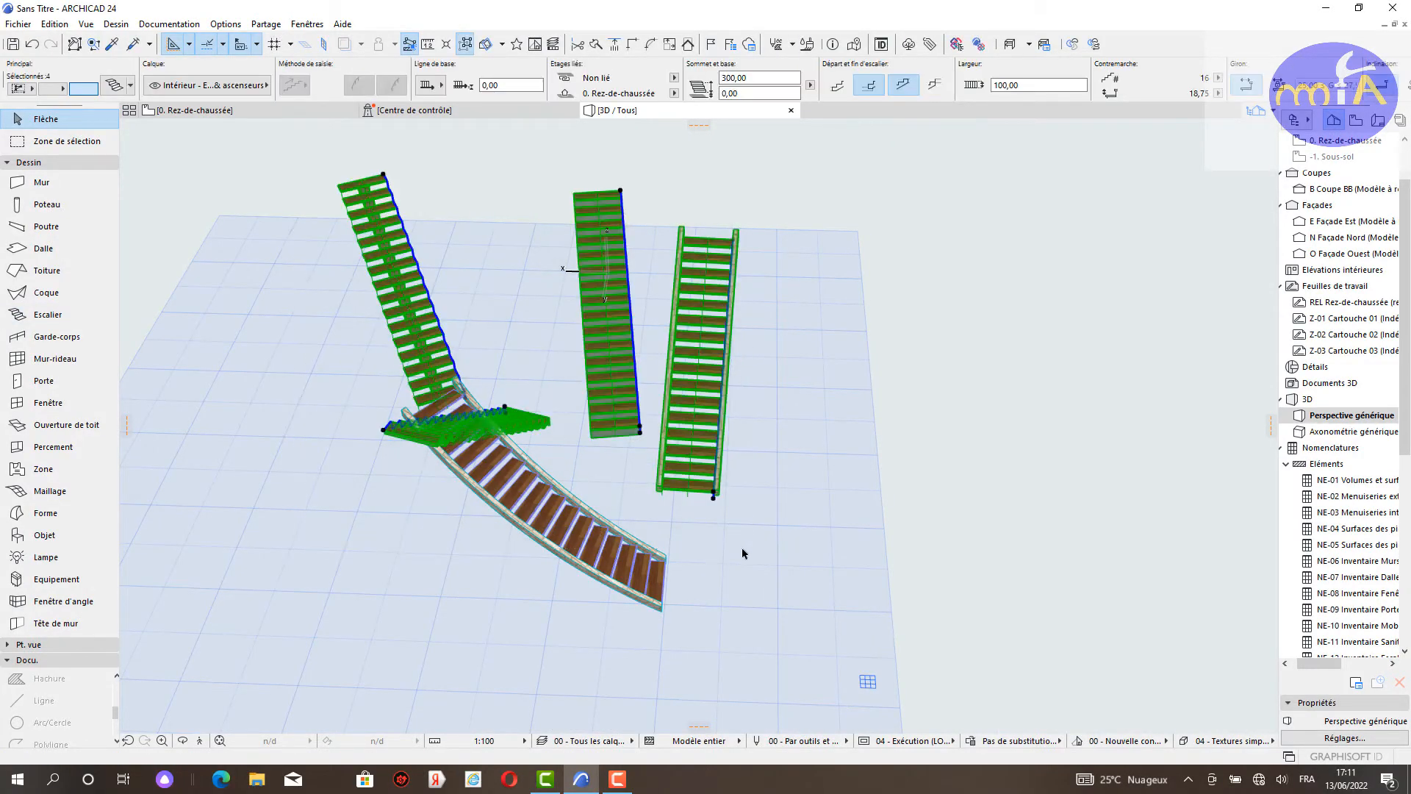
pyautogui.press('Delete')
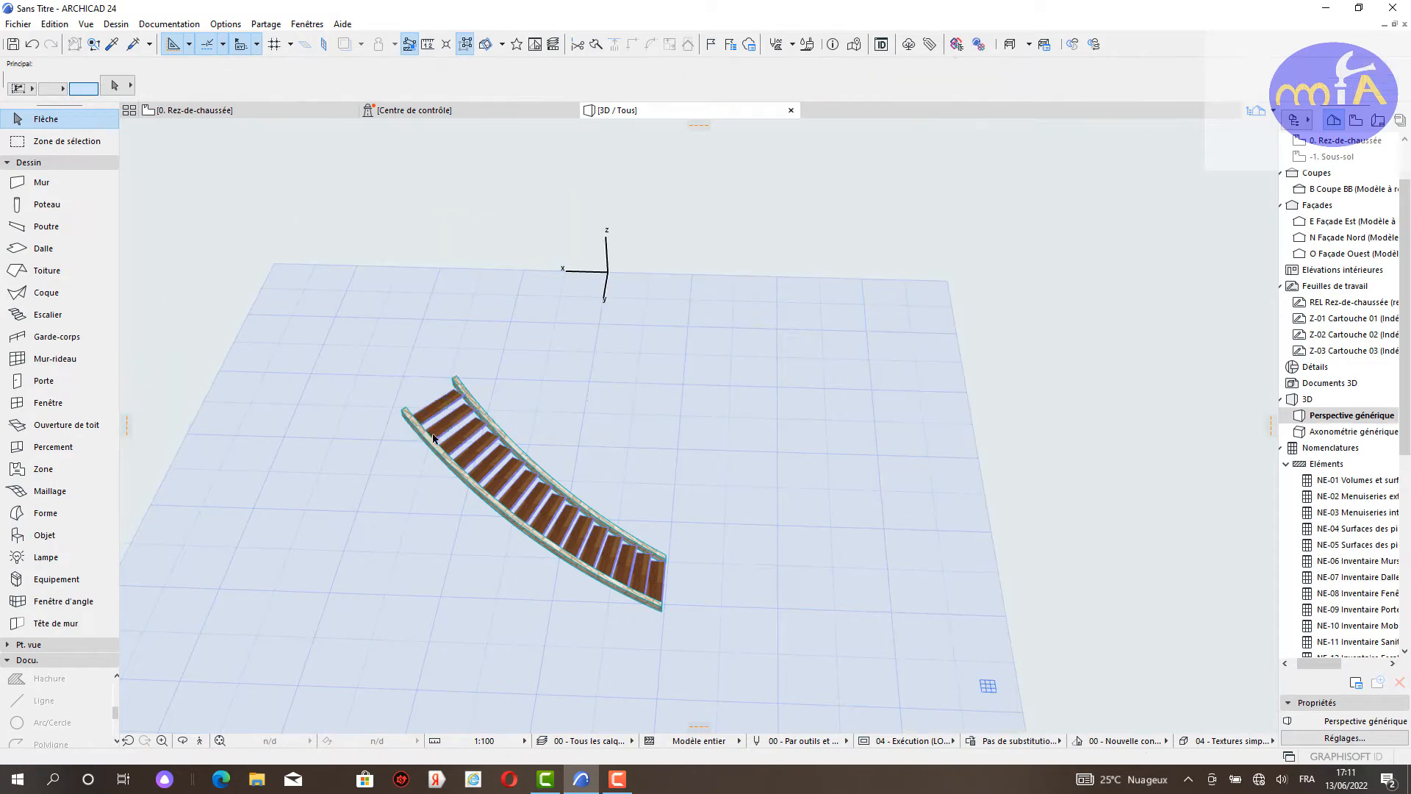
pyautogui.click(388, 408)
pyautogui.click(630, 546)
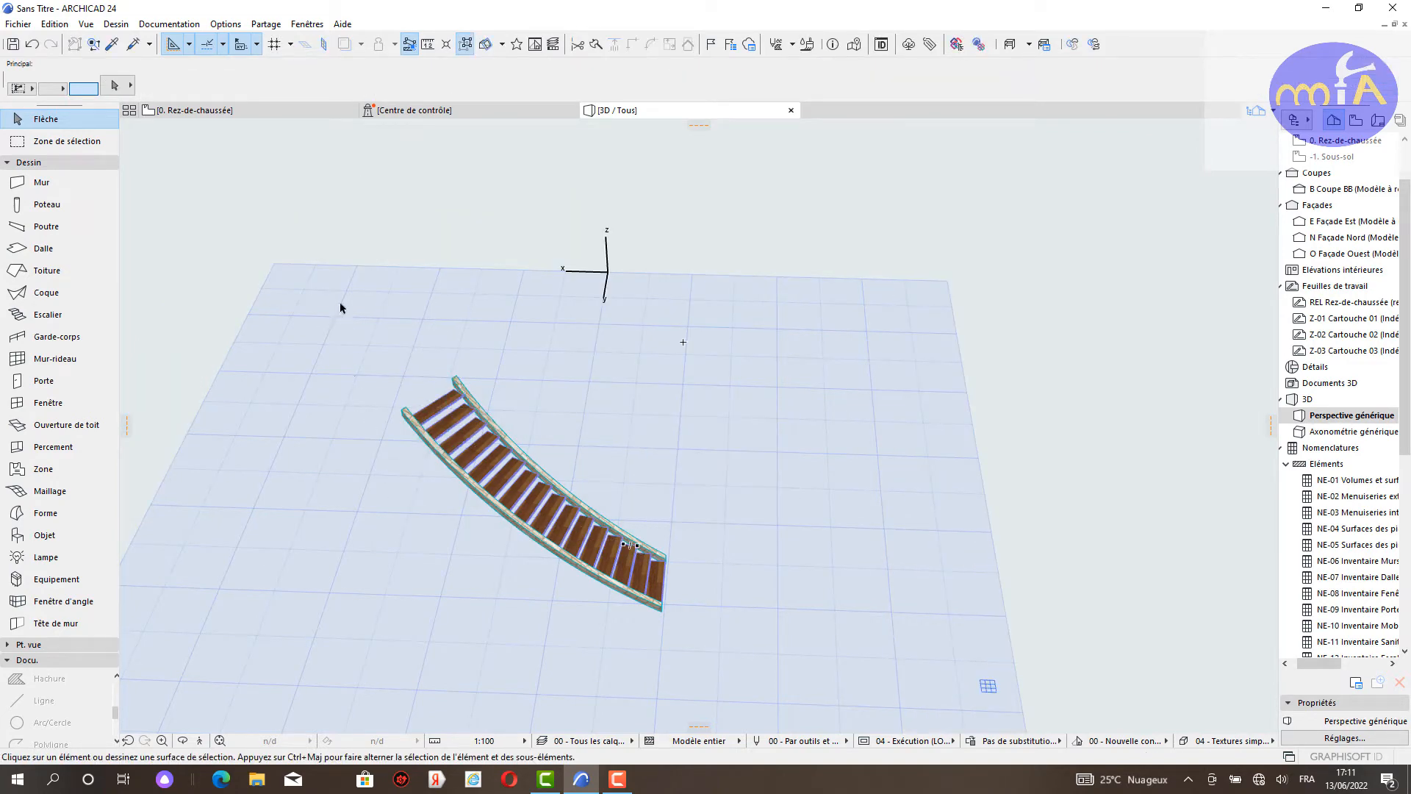
pyautogui.click(700, 628)
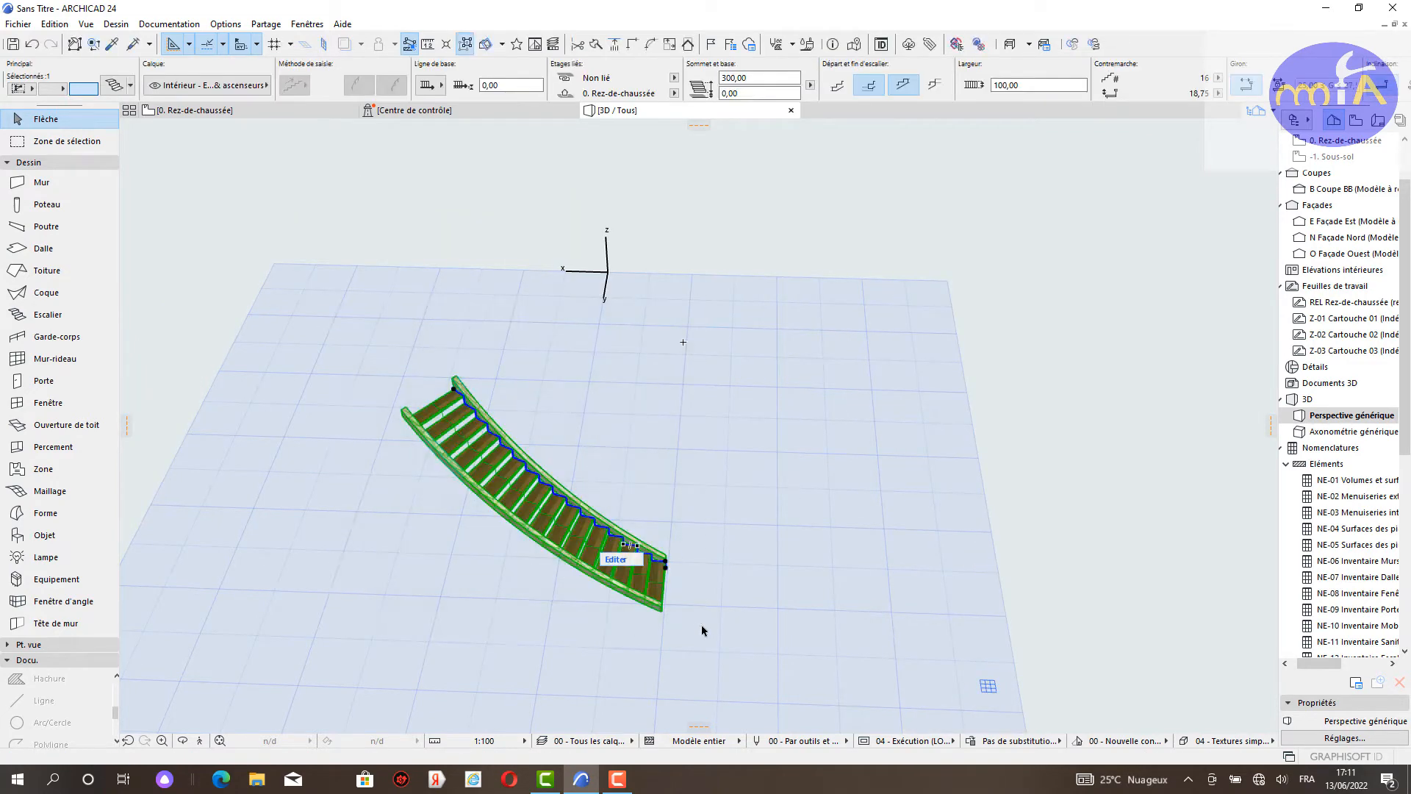
pyautogui.press('Delete')
# Step: Set the default stair's flight structure to Crémaillère with only the Limon droit stringer added
pyautogui.scroll(-3, 593, 426)
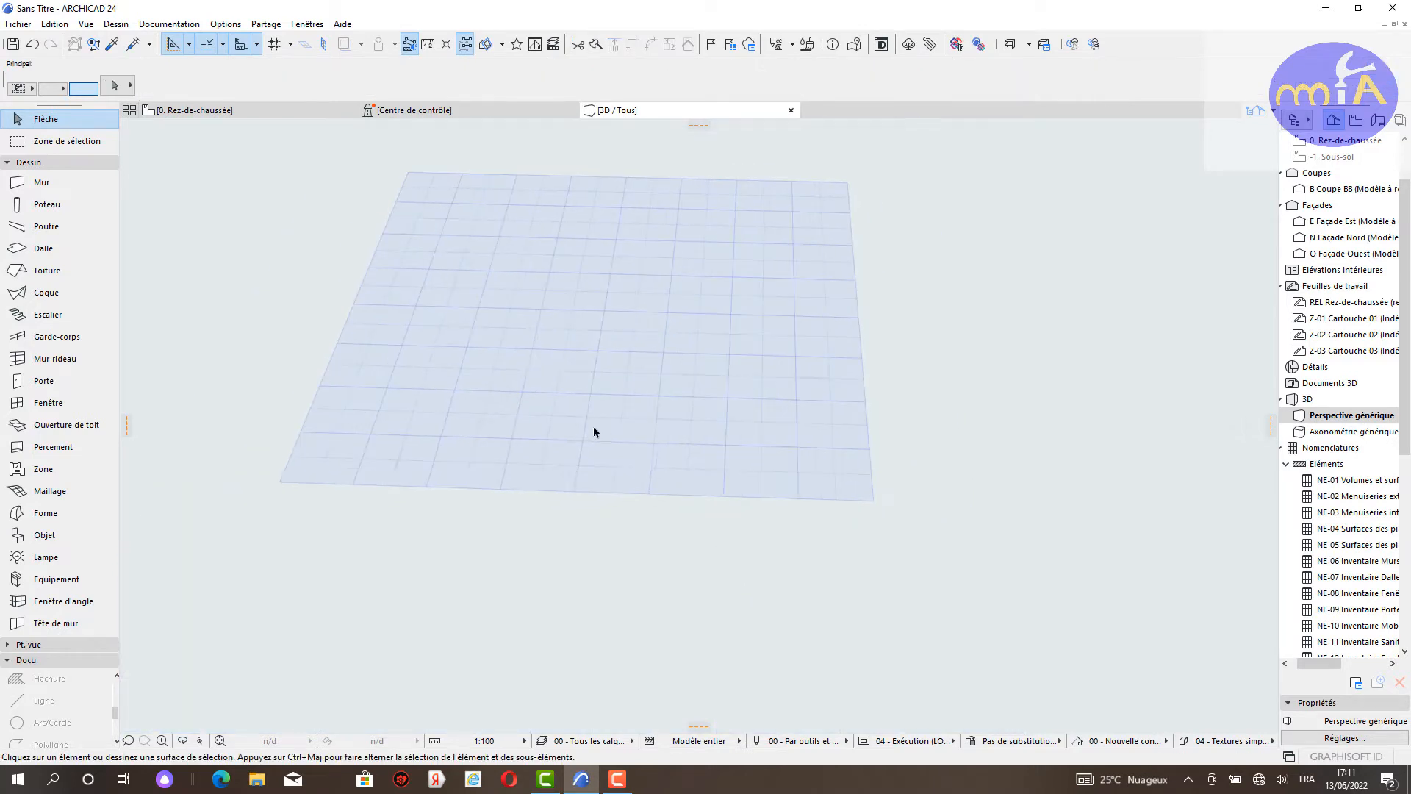
pyautogui.moveTo(702, 311); pyautogui.dragTo(605, 418, button='middle')
pyautogui.moveTo(523, 391); pyautogui.dragTo(615, 424, button='middle')
pyautogui.scroll(1, 659, 480)
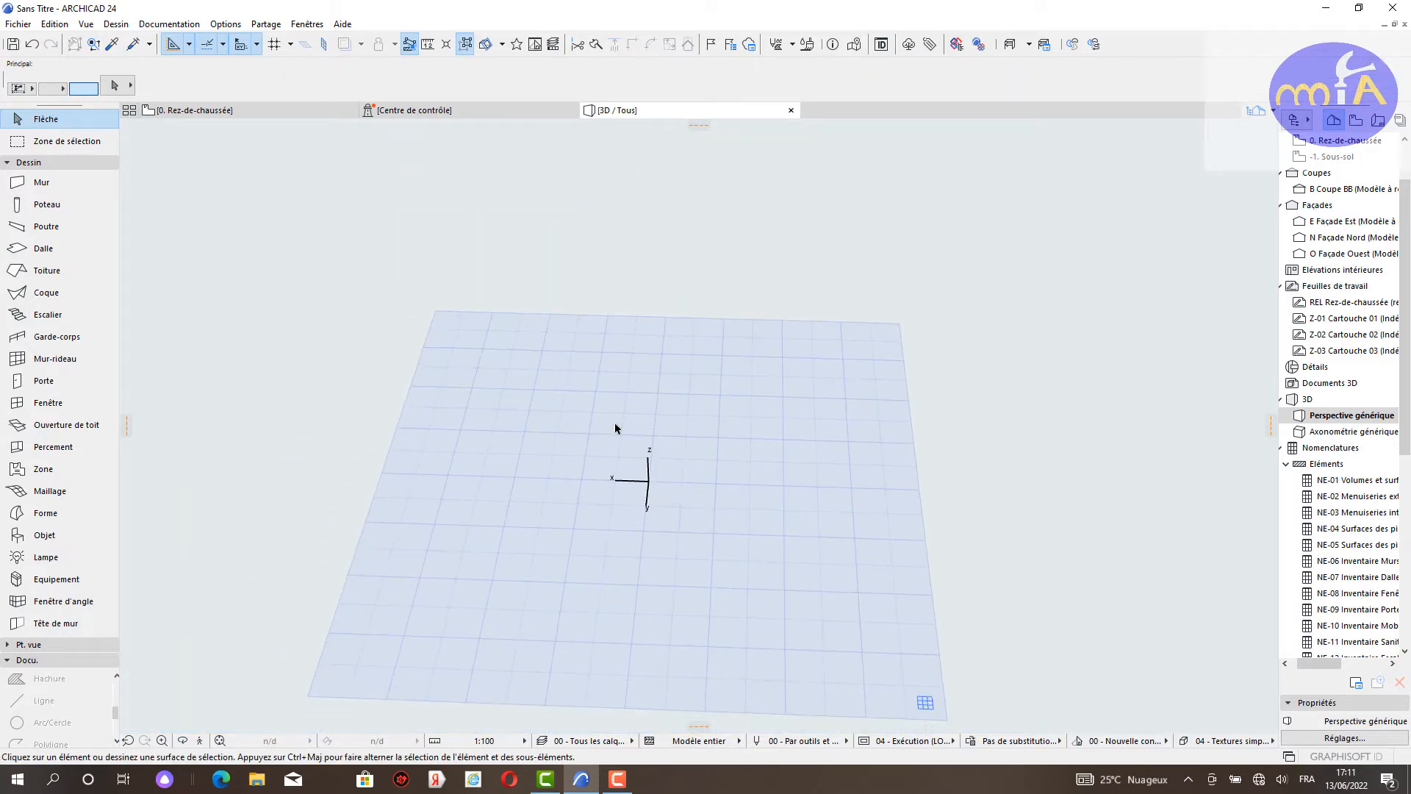
pyautogui.click(65, 316)
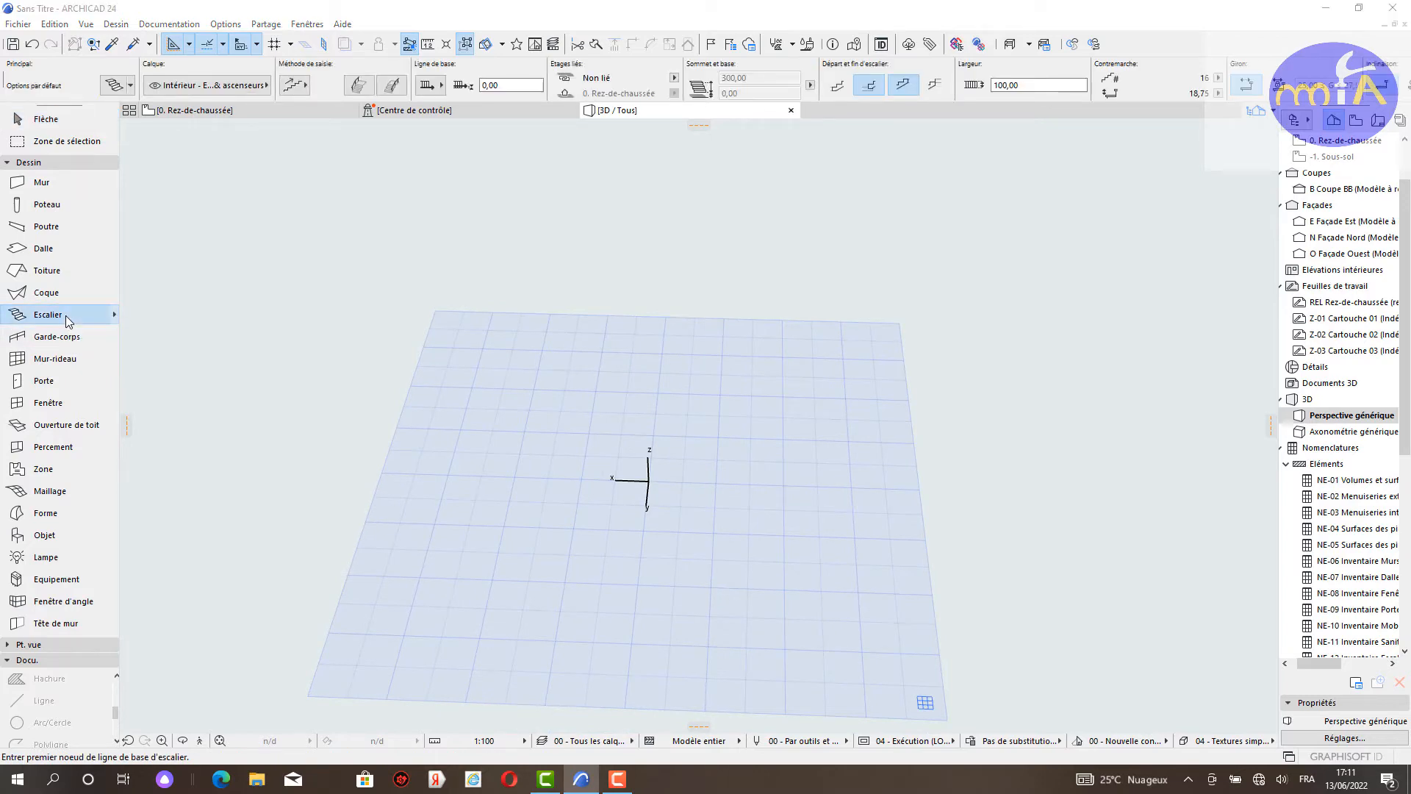
pyautogui.doubleClick(64, 315)
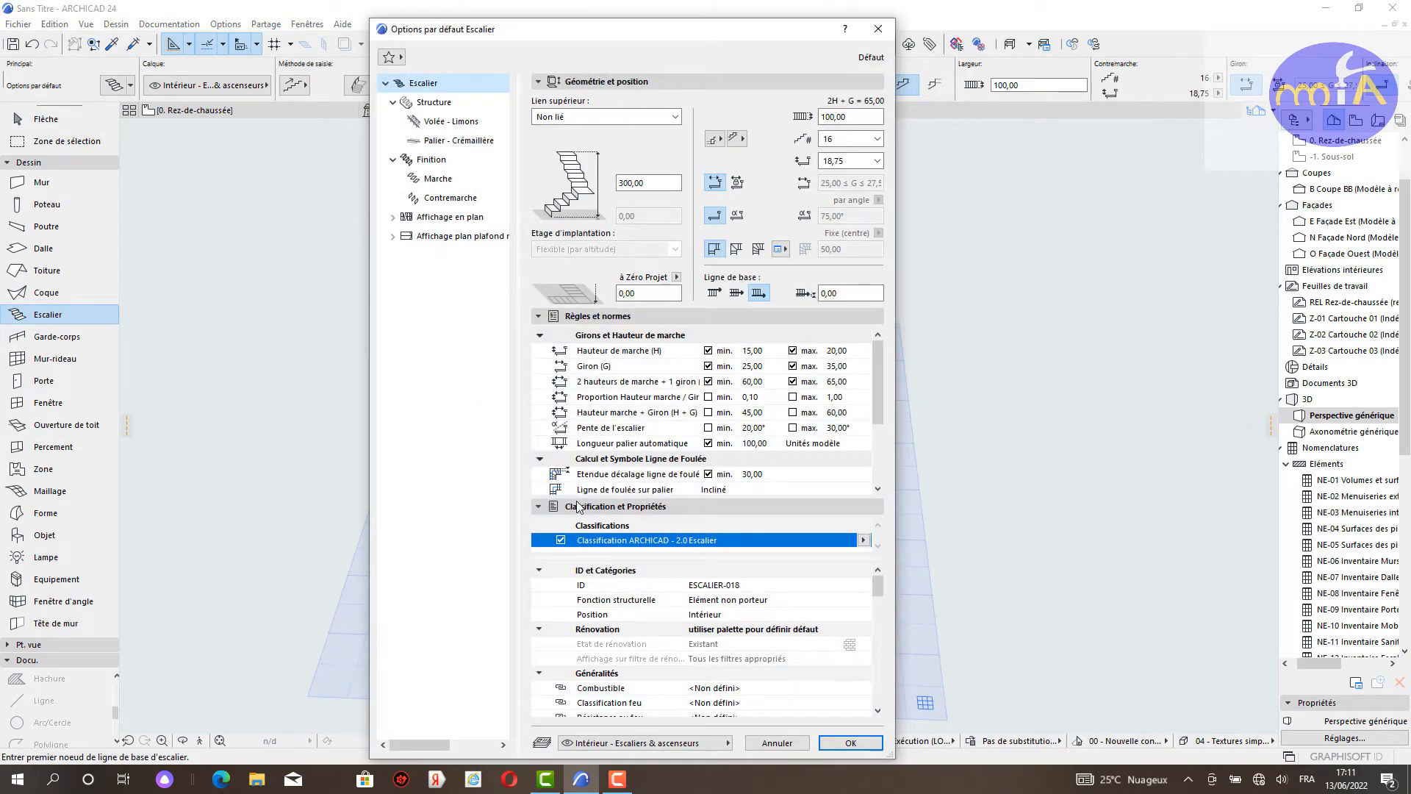
pyautogui.click(462, 104)
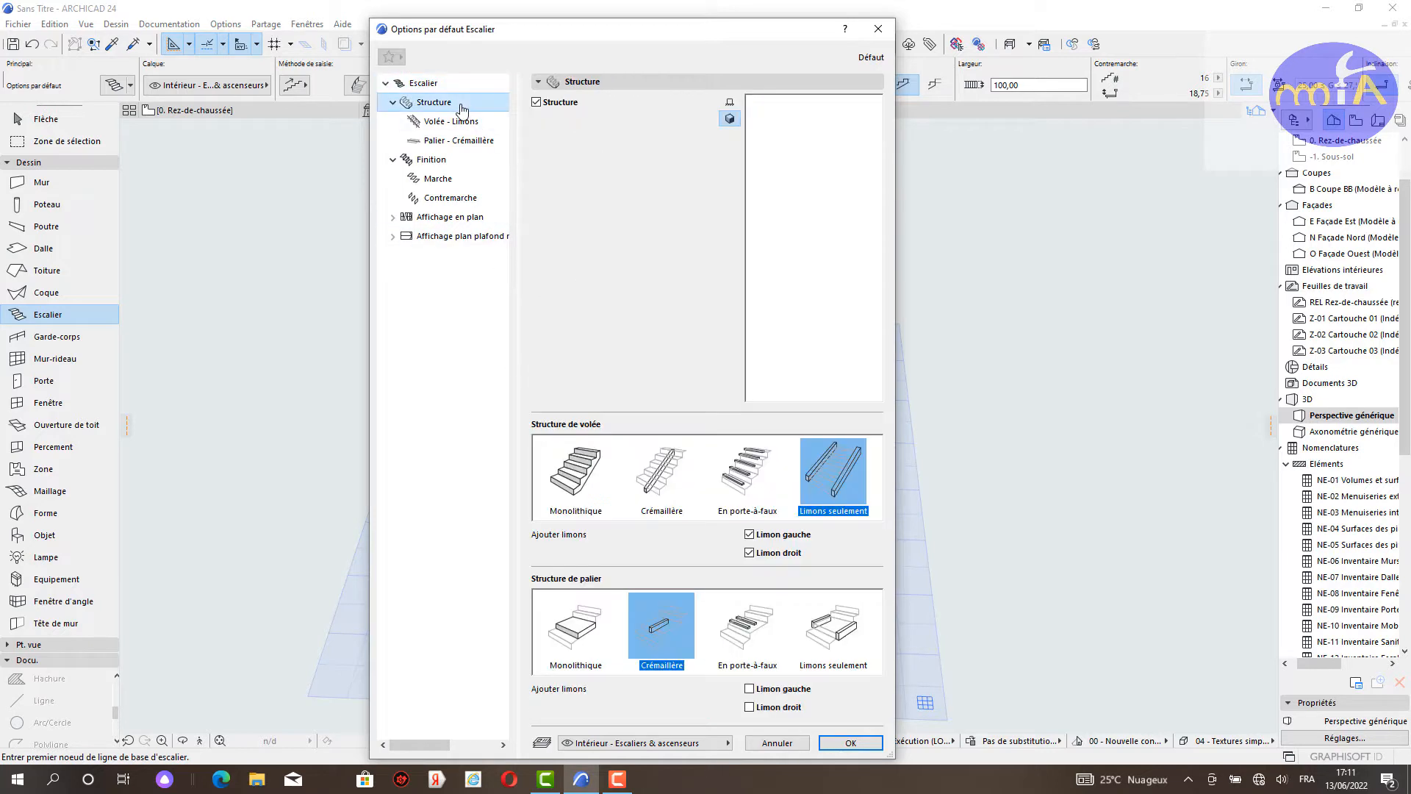
pyautogui.click(650, 500)
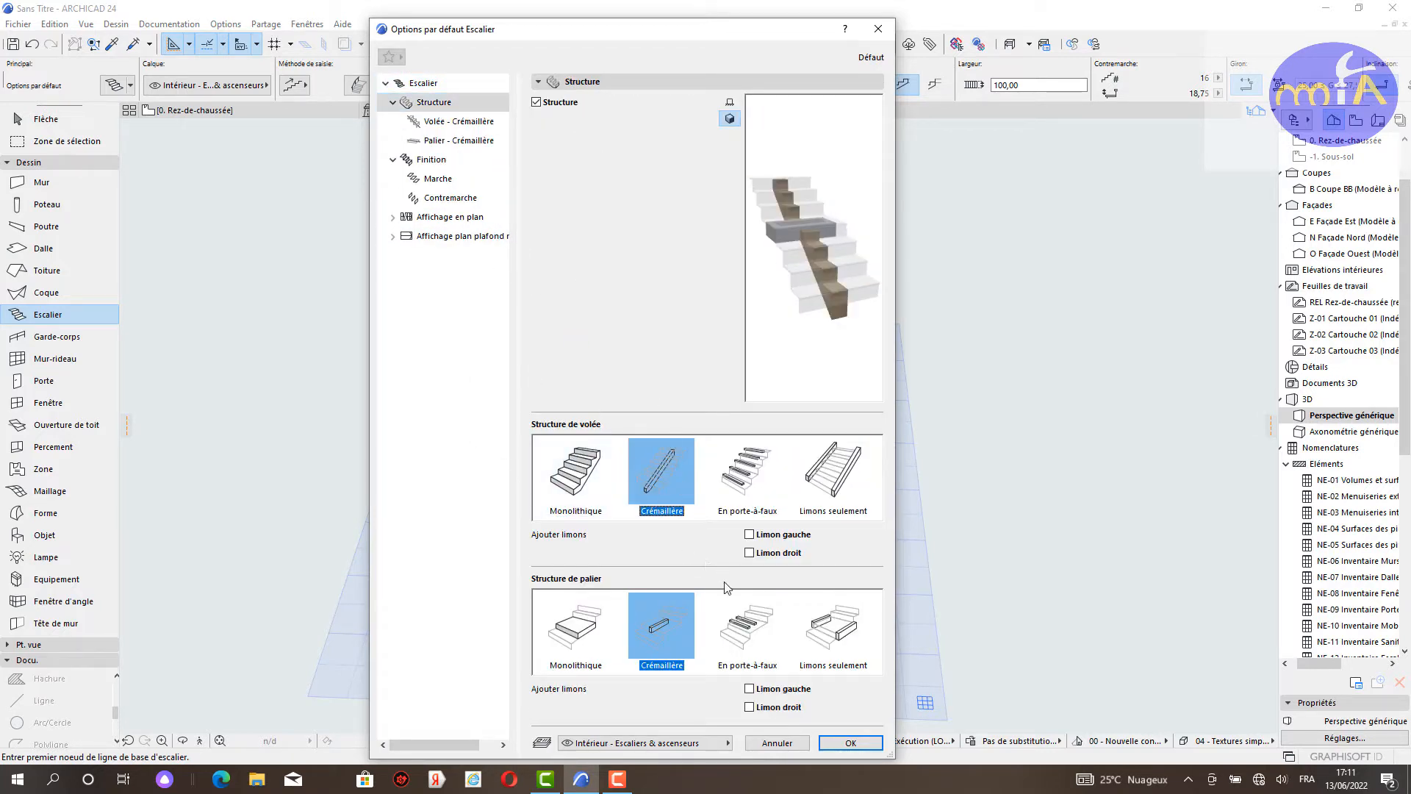
pyautogui.click(749, 553)
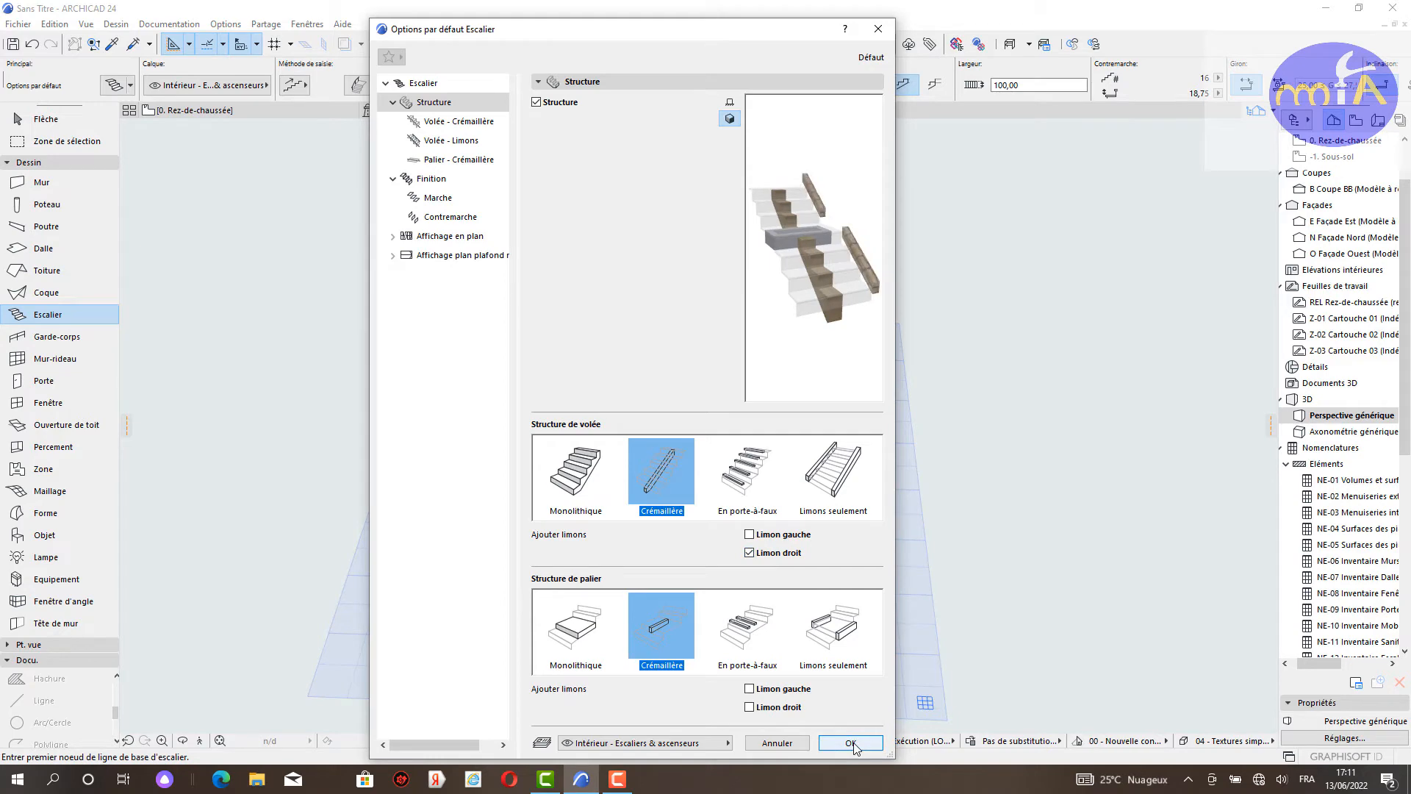
pyautogui.click(851, 743)
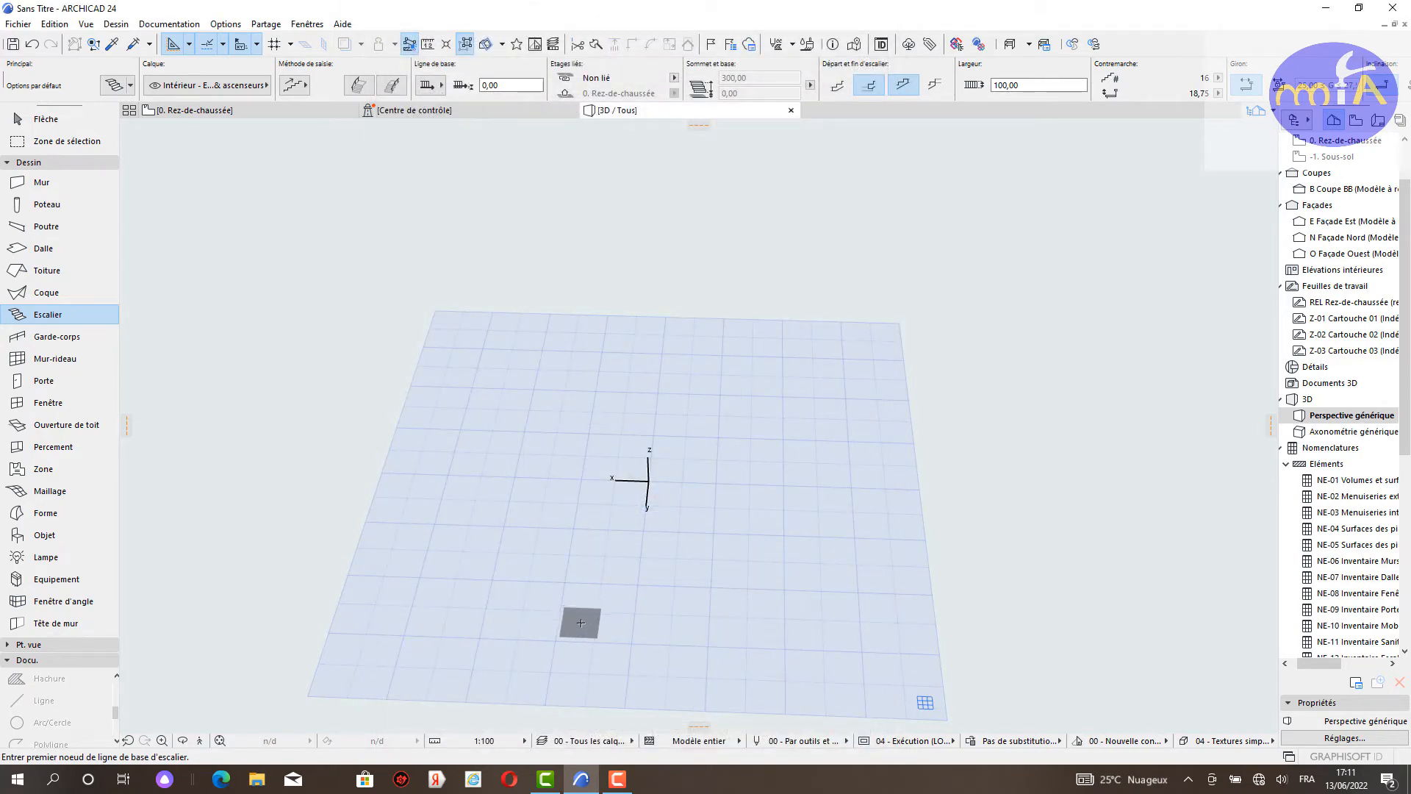
# Step: Draw a stair with an intermediate landing on the 3D ground grid using two nearly aligned baseline segments
pyautogui.click(580, 622)
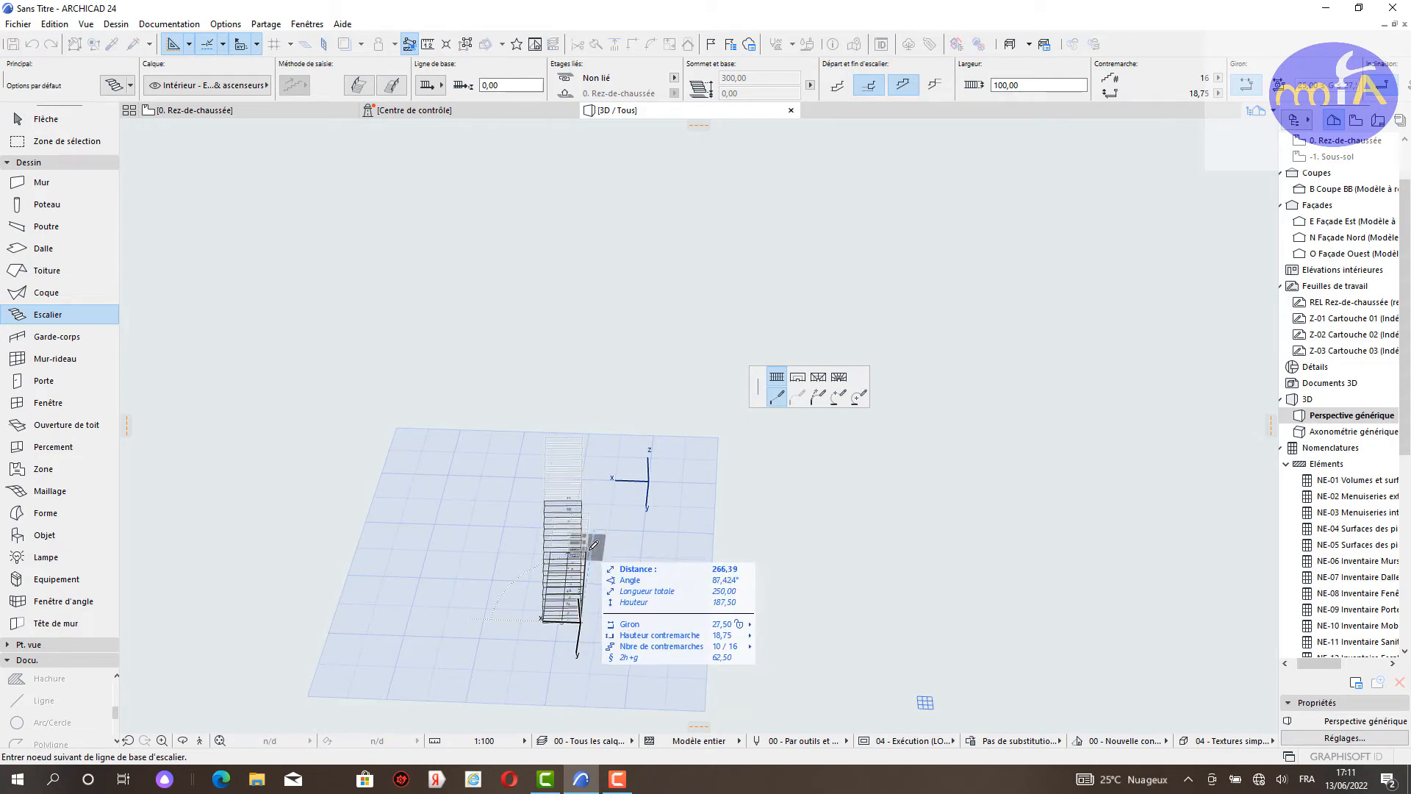
pyautogui.click(598, 531)
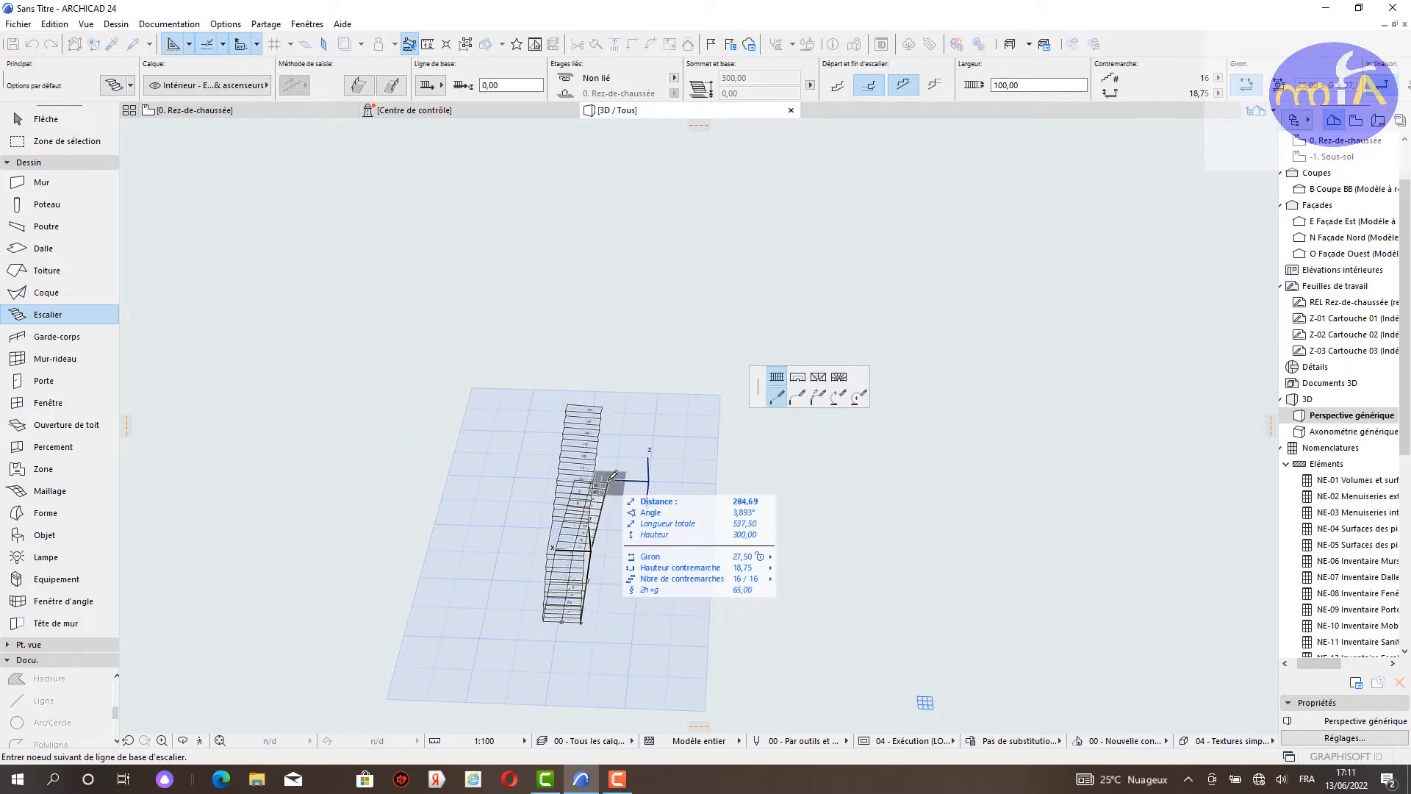
pyautogui.click(611, 487)
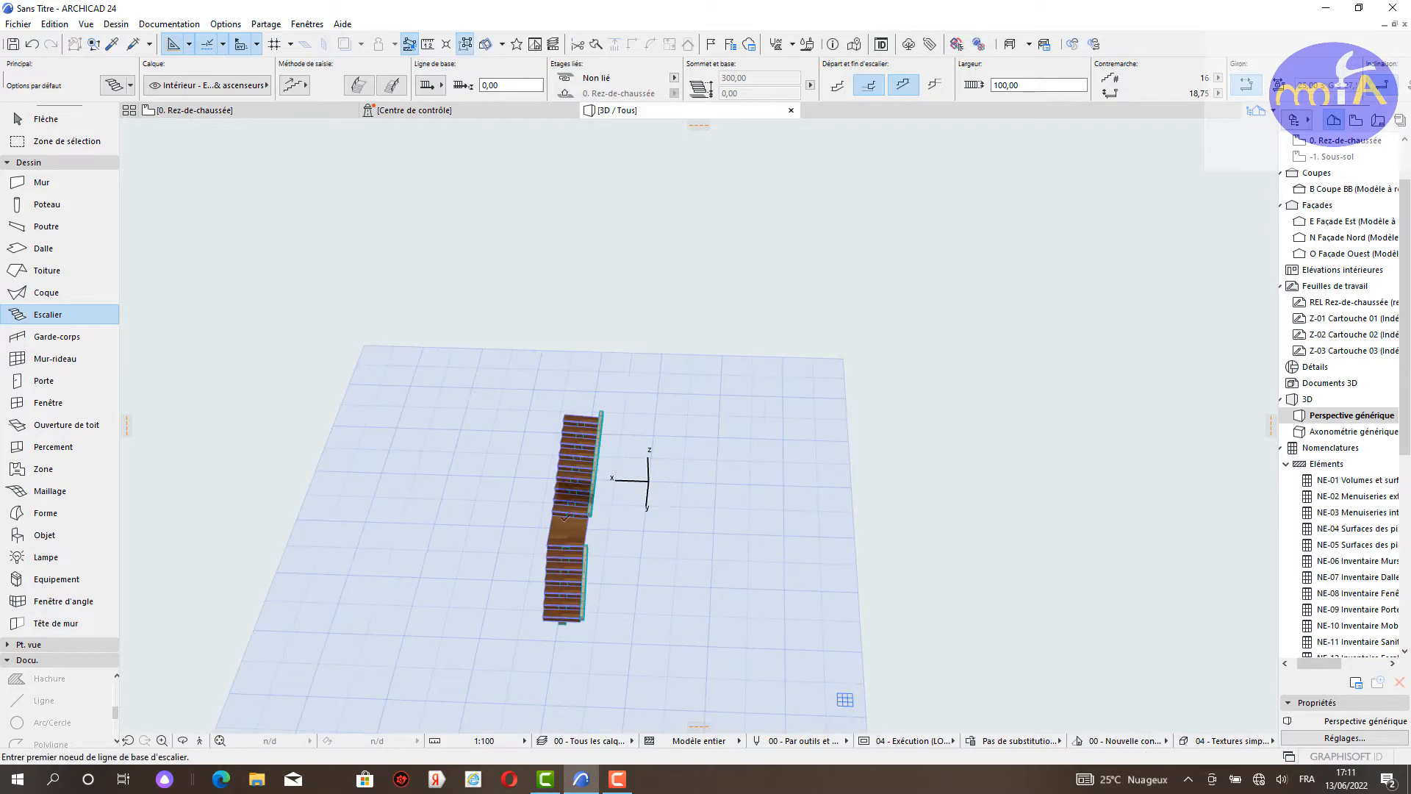
pyautogui.scroll(10, 565, 516)
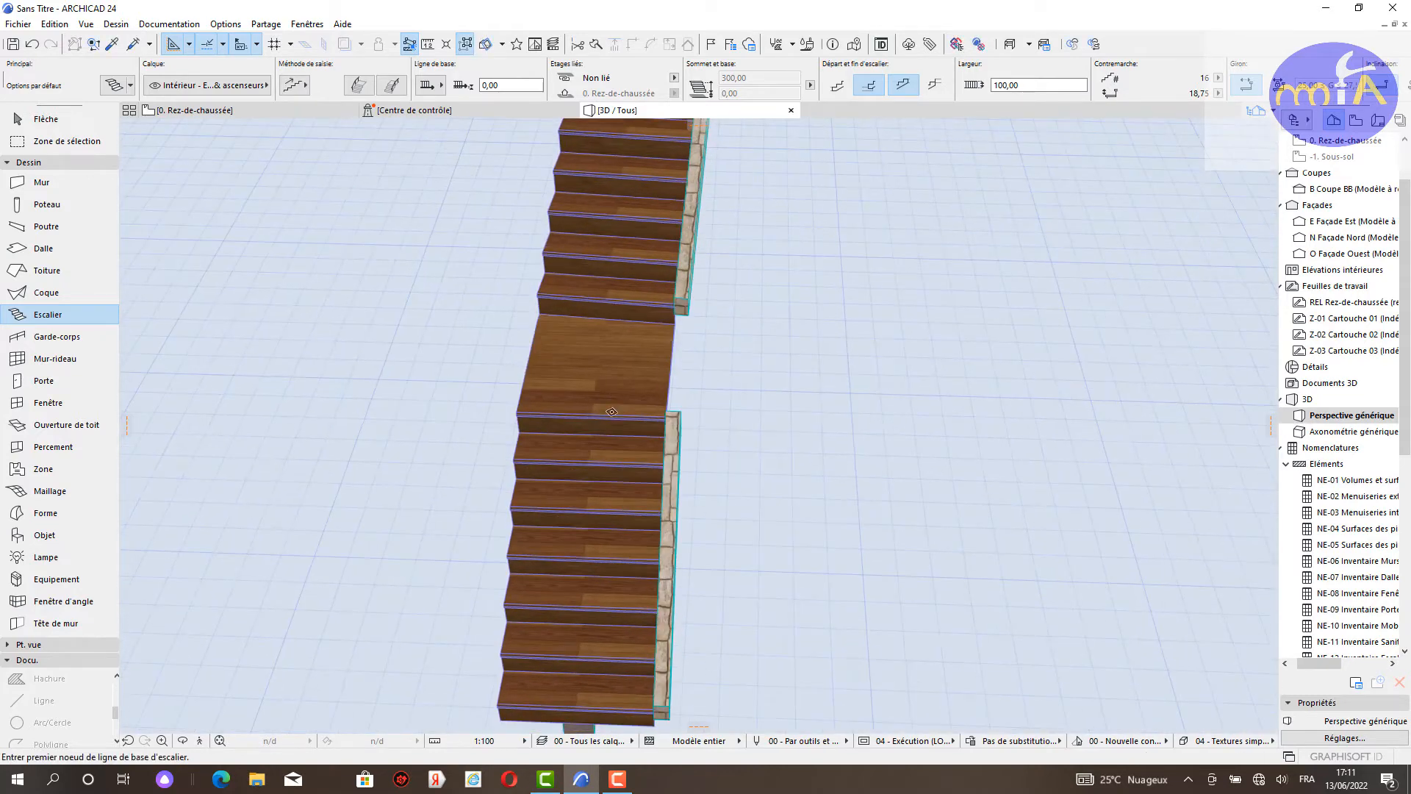
pyautogui.scroll(-3, 611, 420)
pyautogui.keyDown('shift'); pyautogui.moveTo(764, 309); pyautogui.dragTo(721, 447, button='middle'); pyautogui.keyUp('shift')
pyautogui.press('Escape')
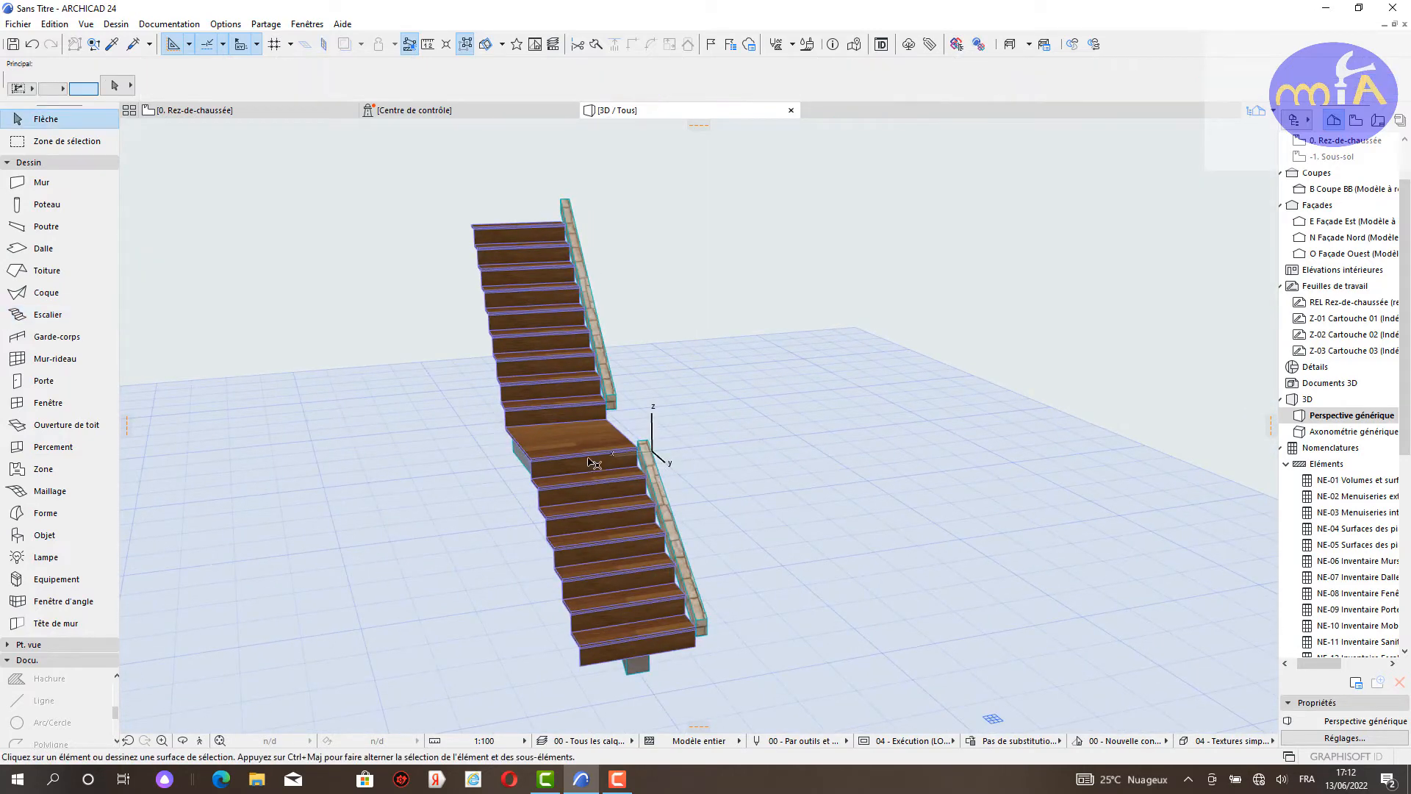
# Step: Change the placed stair's finish to Marche only, then deselect it
pyautogui.click(594, 460)
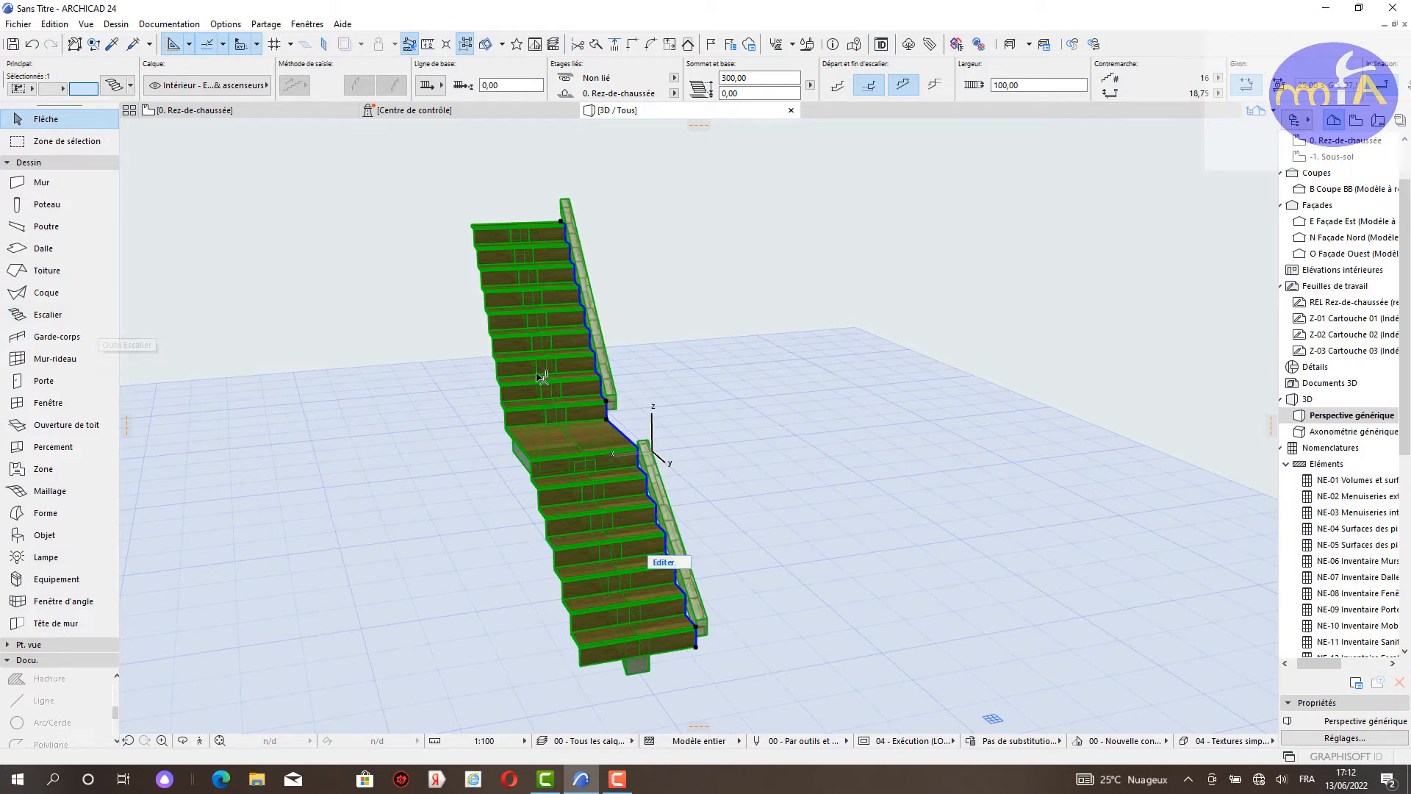
pyautogui.scroll(-2, 597, 384)
pyautogui.scroll(2, 563, 379)
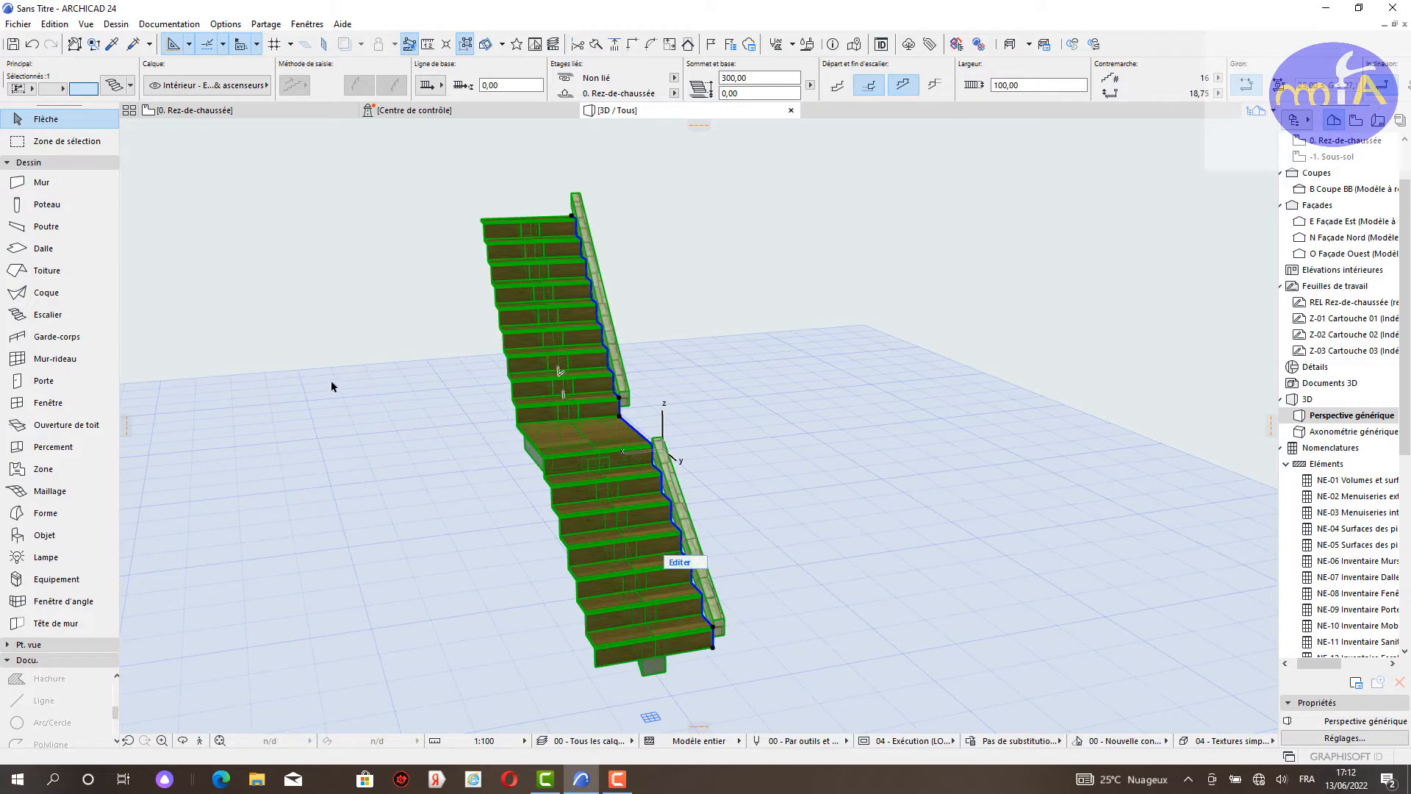
pyautogui.click(72, 317)
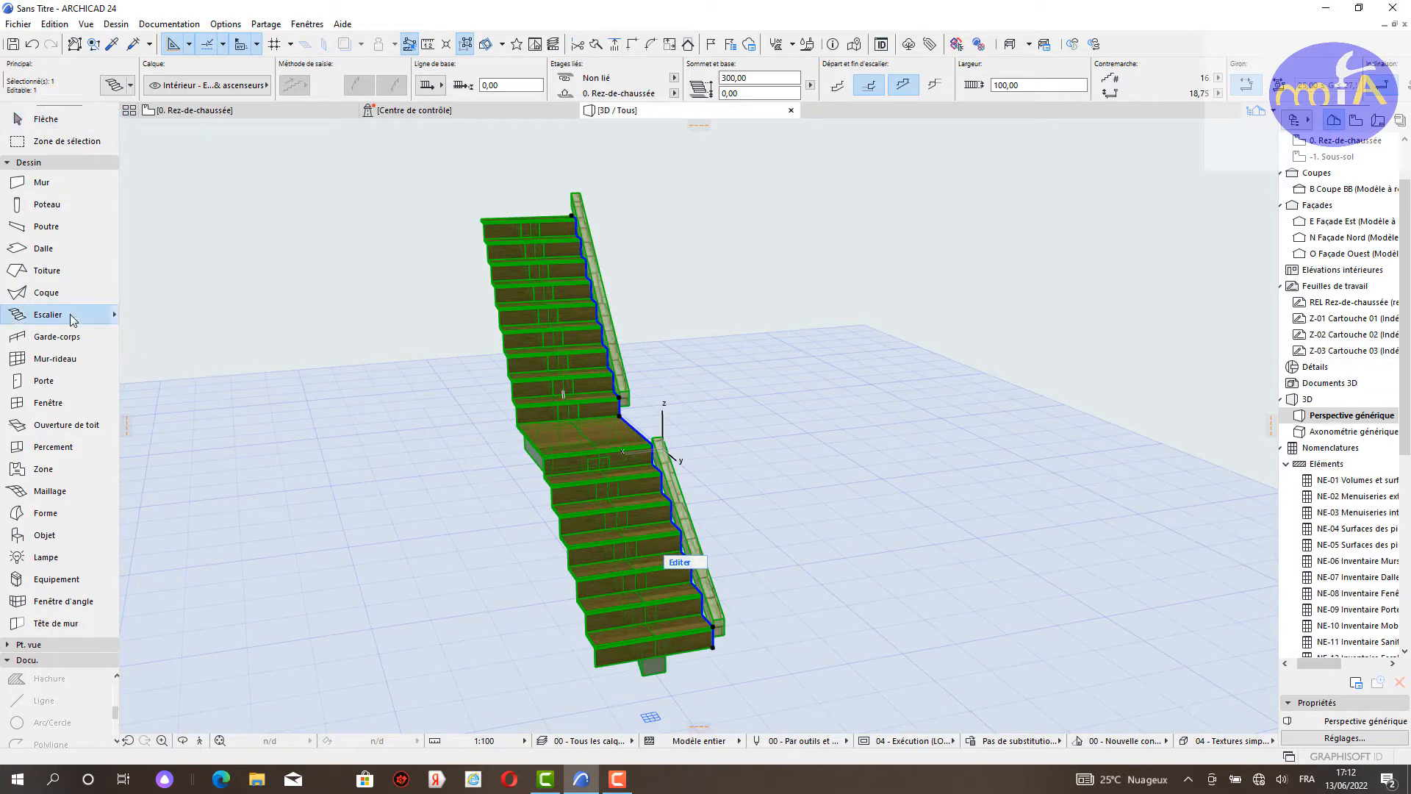
pyautogui.doubleClick(71, 316)
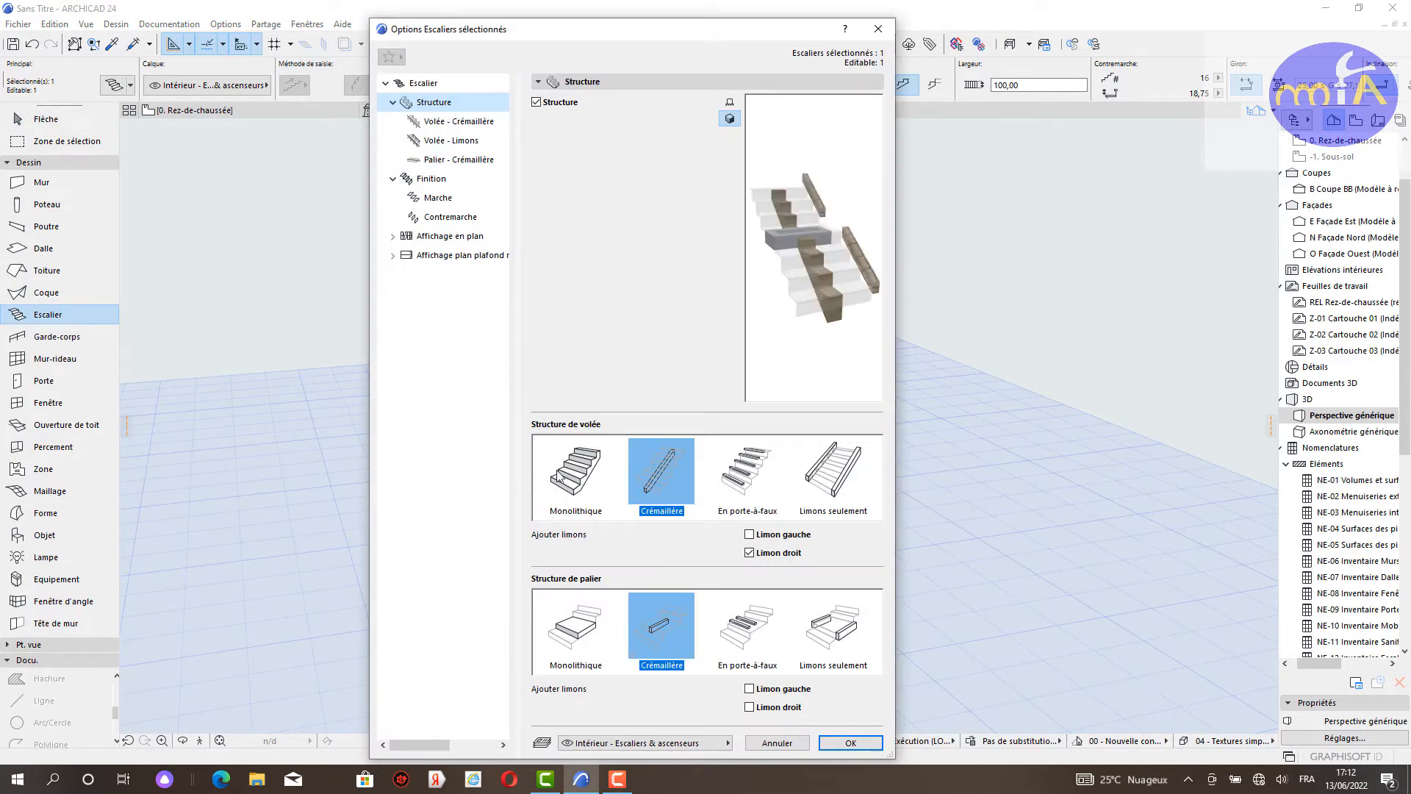
pyautogui.click(443, 180)
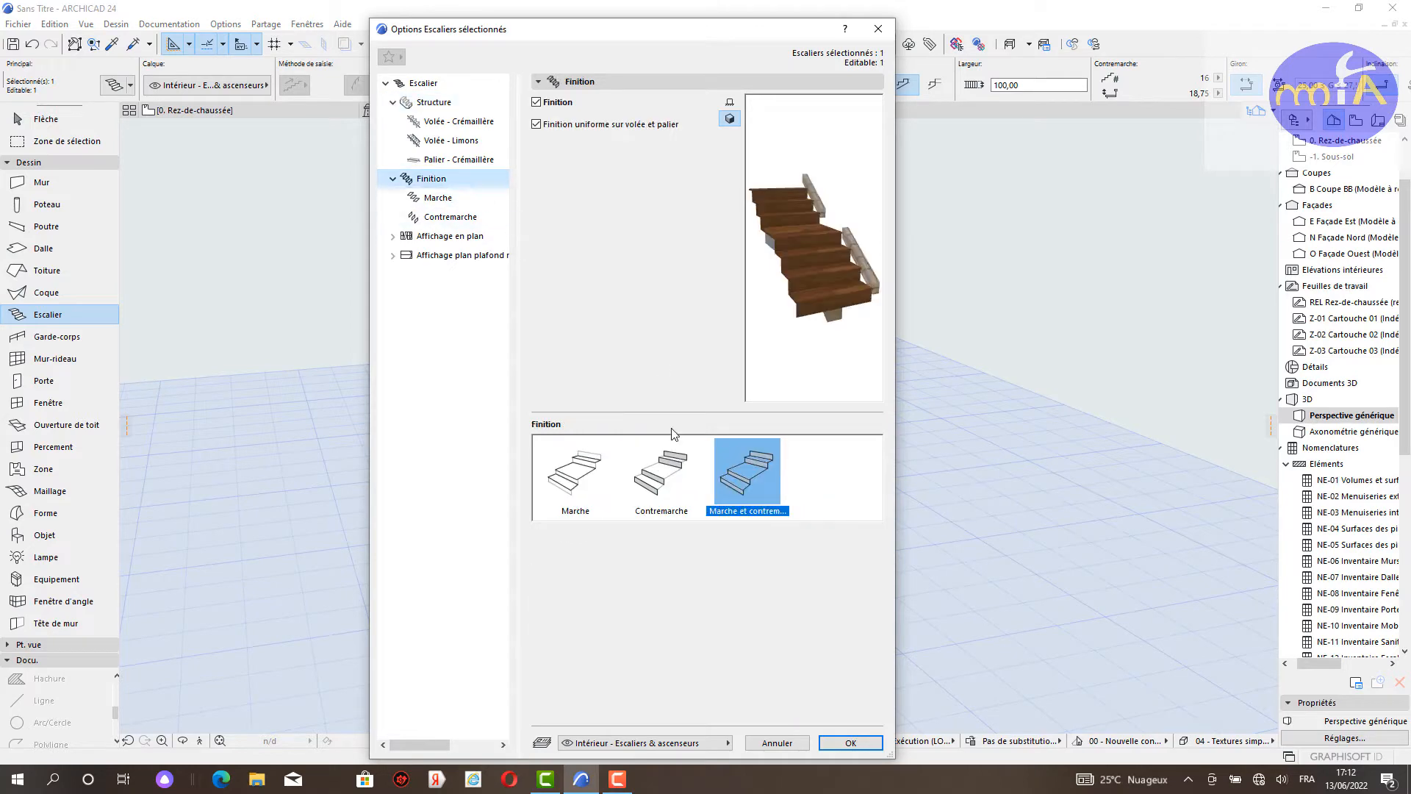
pyautogui.click(577, 481)
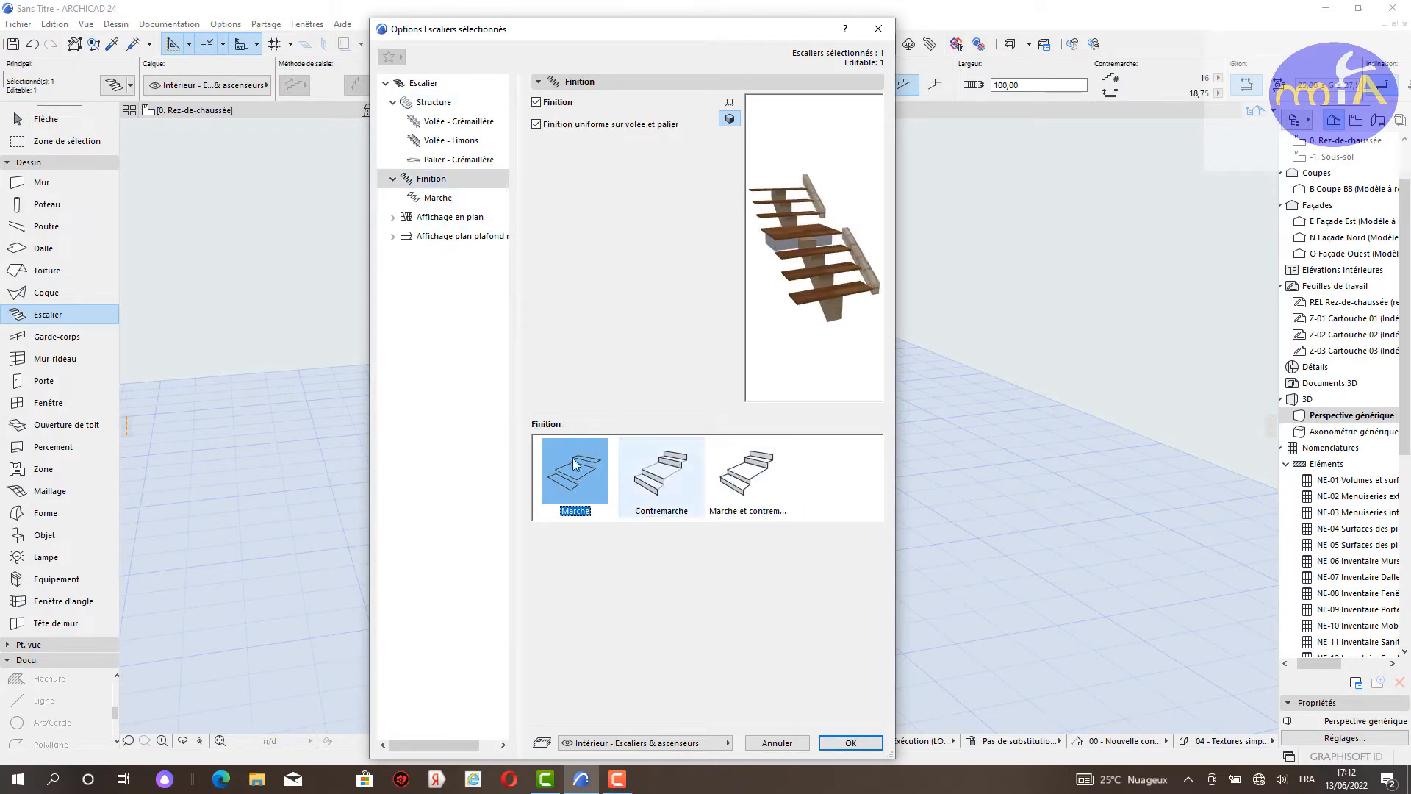
pyautogui.click(851, 742)
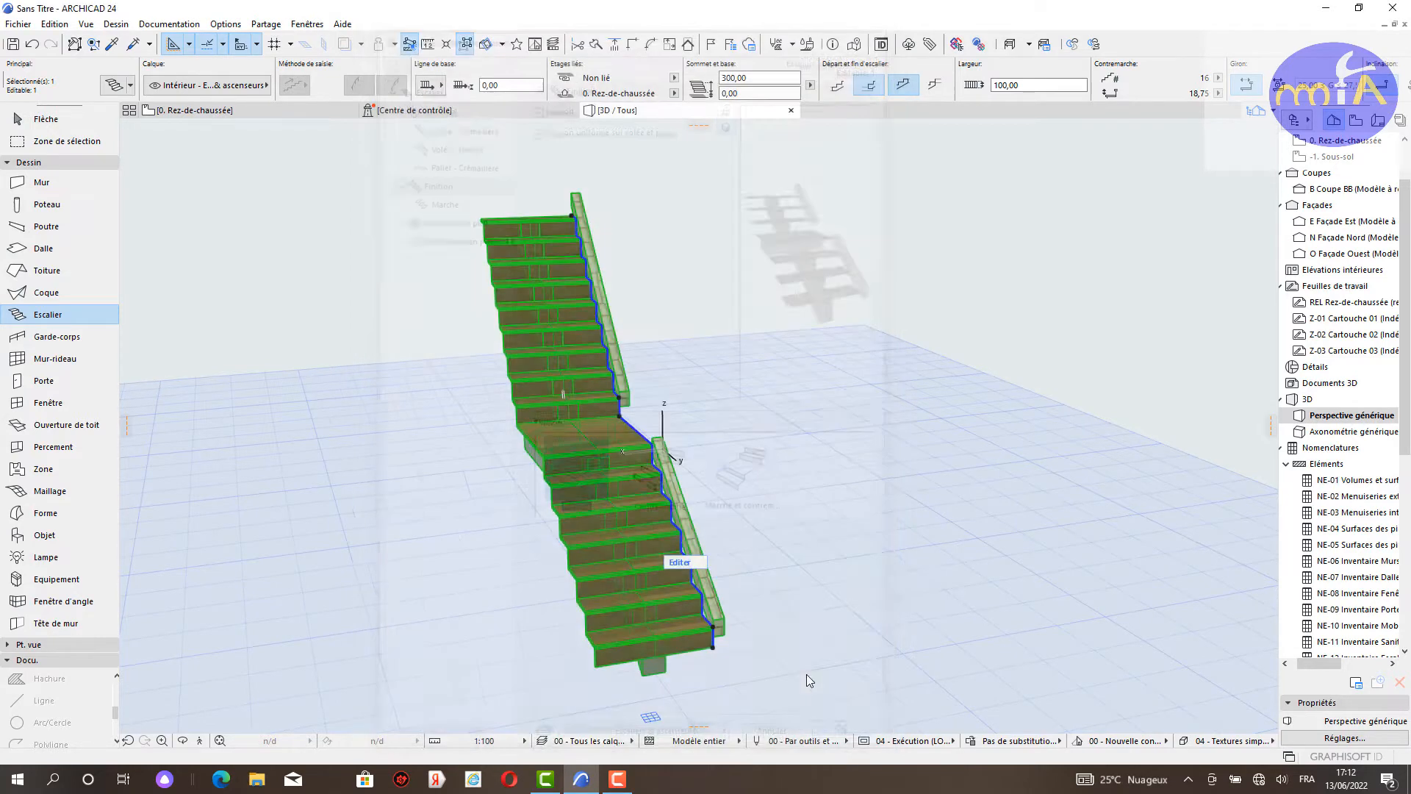
pyautogui.press('Escape')
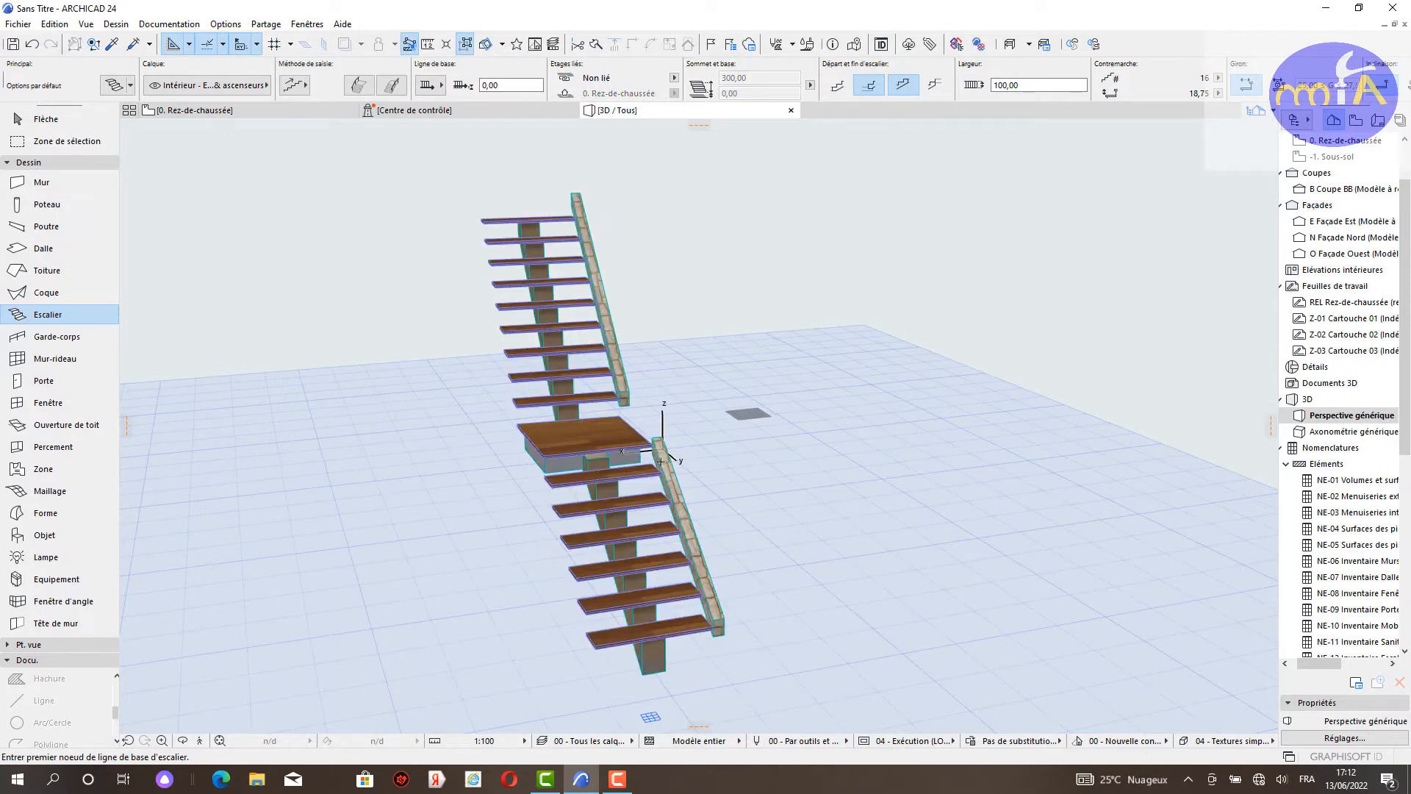
# Step: Set the default stair's flight structure to Limons seulement with both Limon gauche and Limon droit stringers
pyautogui.scroll(1, 626, 488)
pyautogui.scroll(1, 626, 487)
pyautogui.keyDown('shift'); pyautogui.moveTo(632, 478); pyautogui.dragTo(514, 397, button='middle'); pyautogui.keyUp('shift')
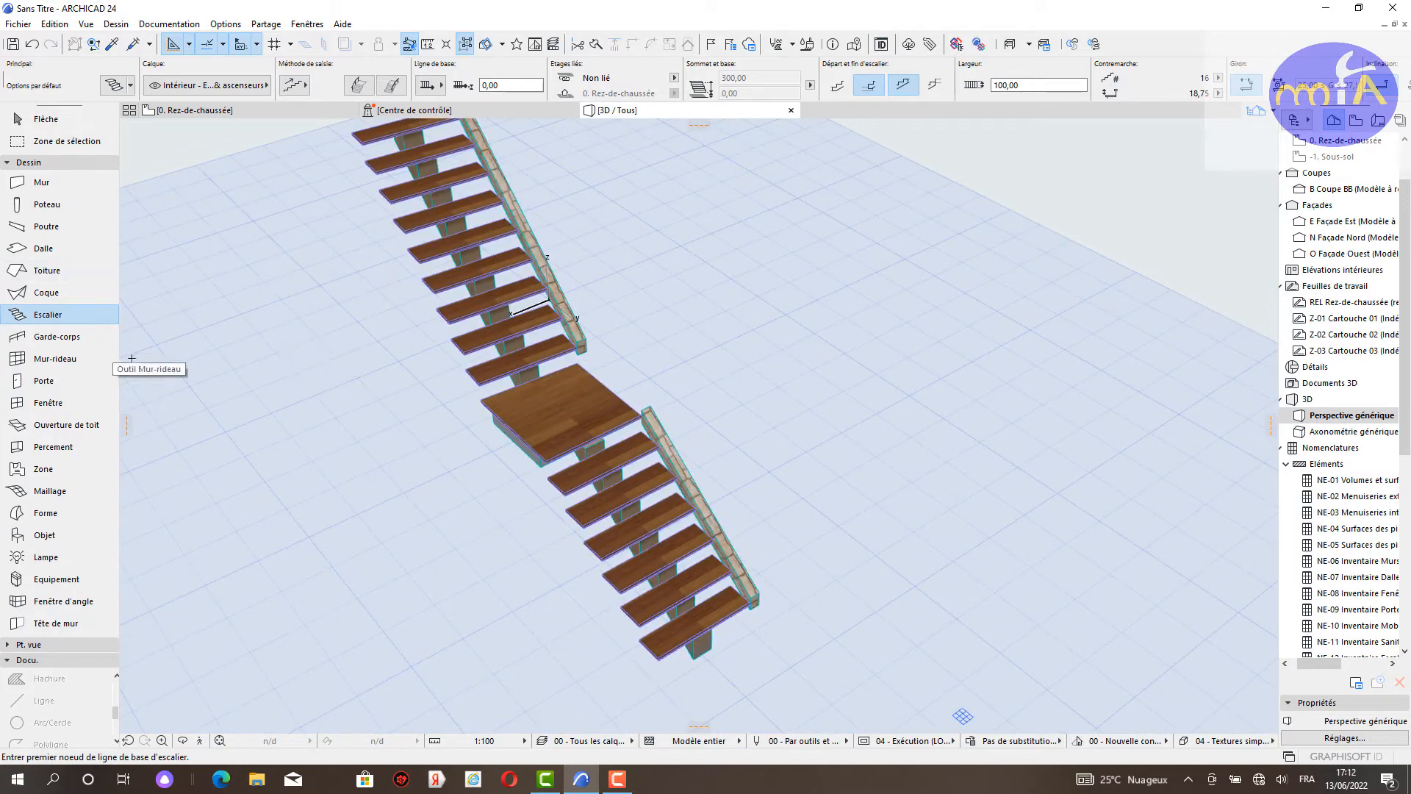
pyautogui.doubleClick(71, 315)
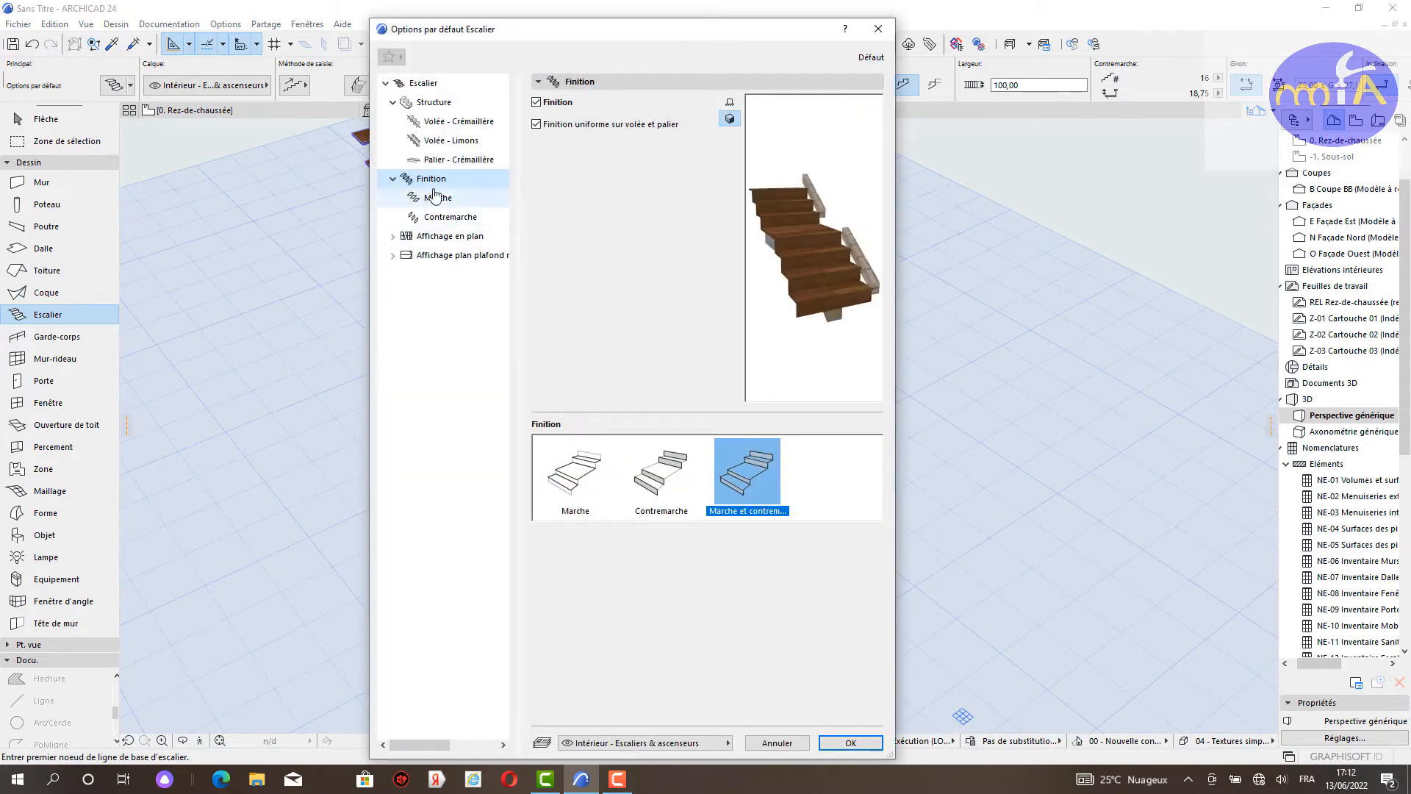
pyautogui.click(468, 125)
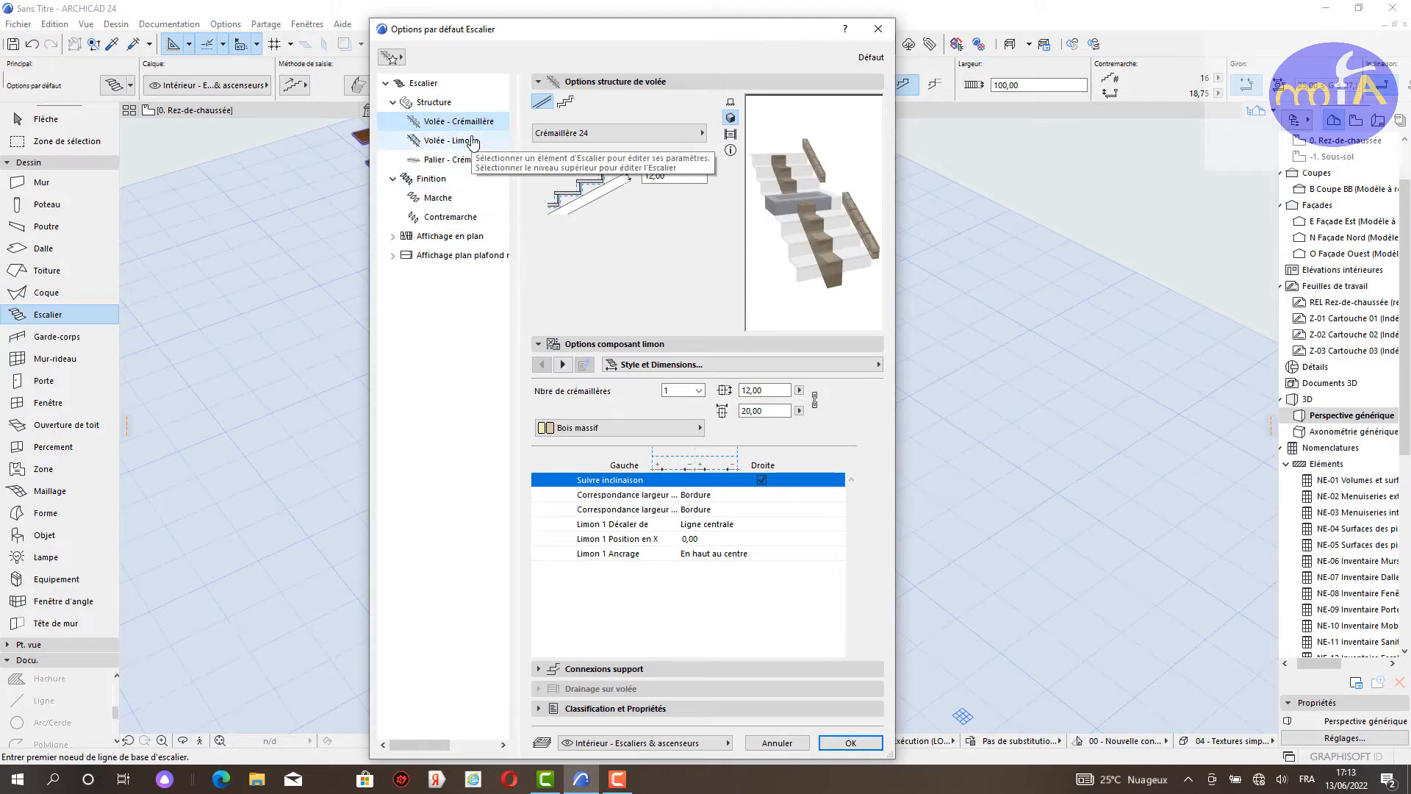
pyautogui.click(471, 140)
pyautogui.click(471, 122)
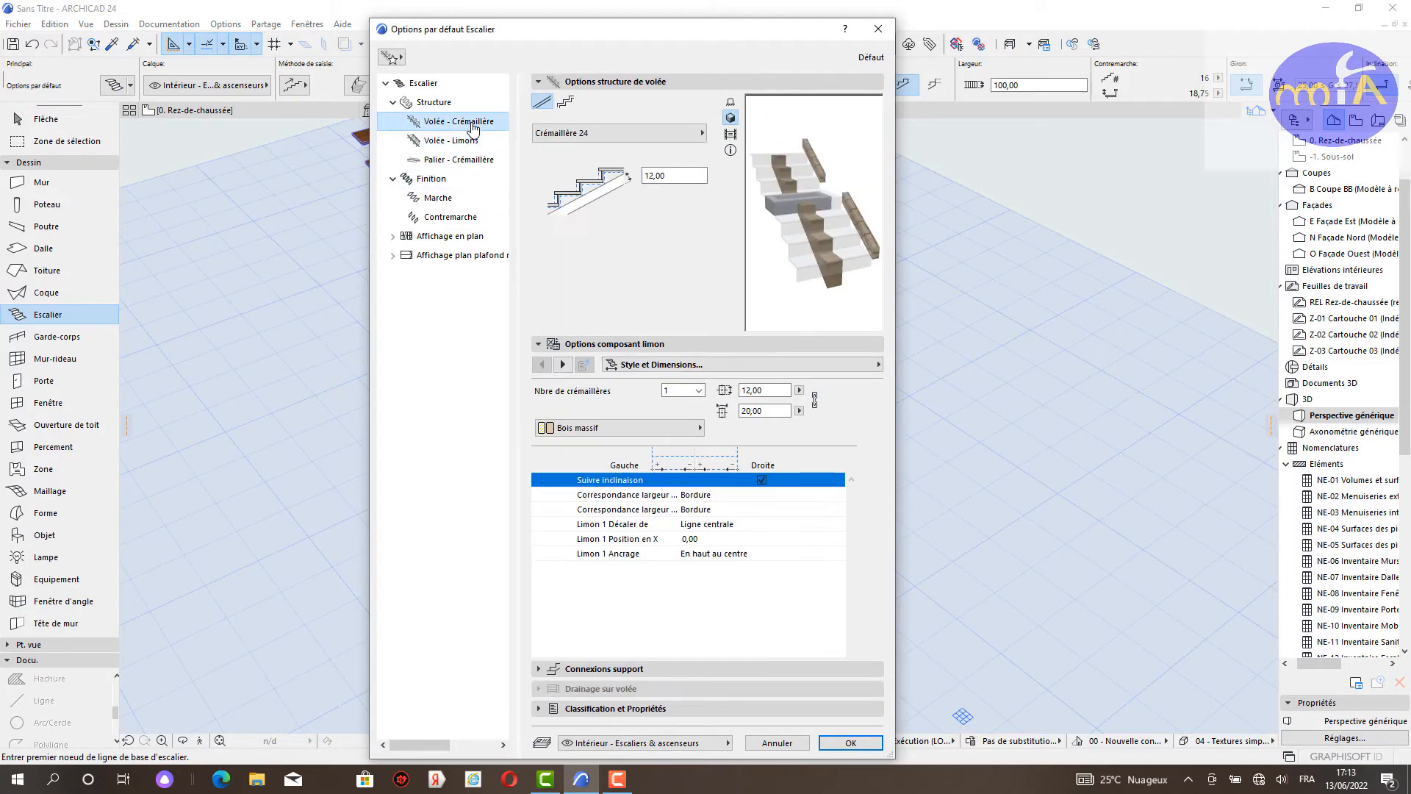
pyautogui.click(466, 103)
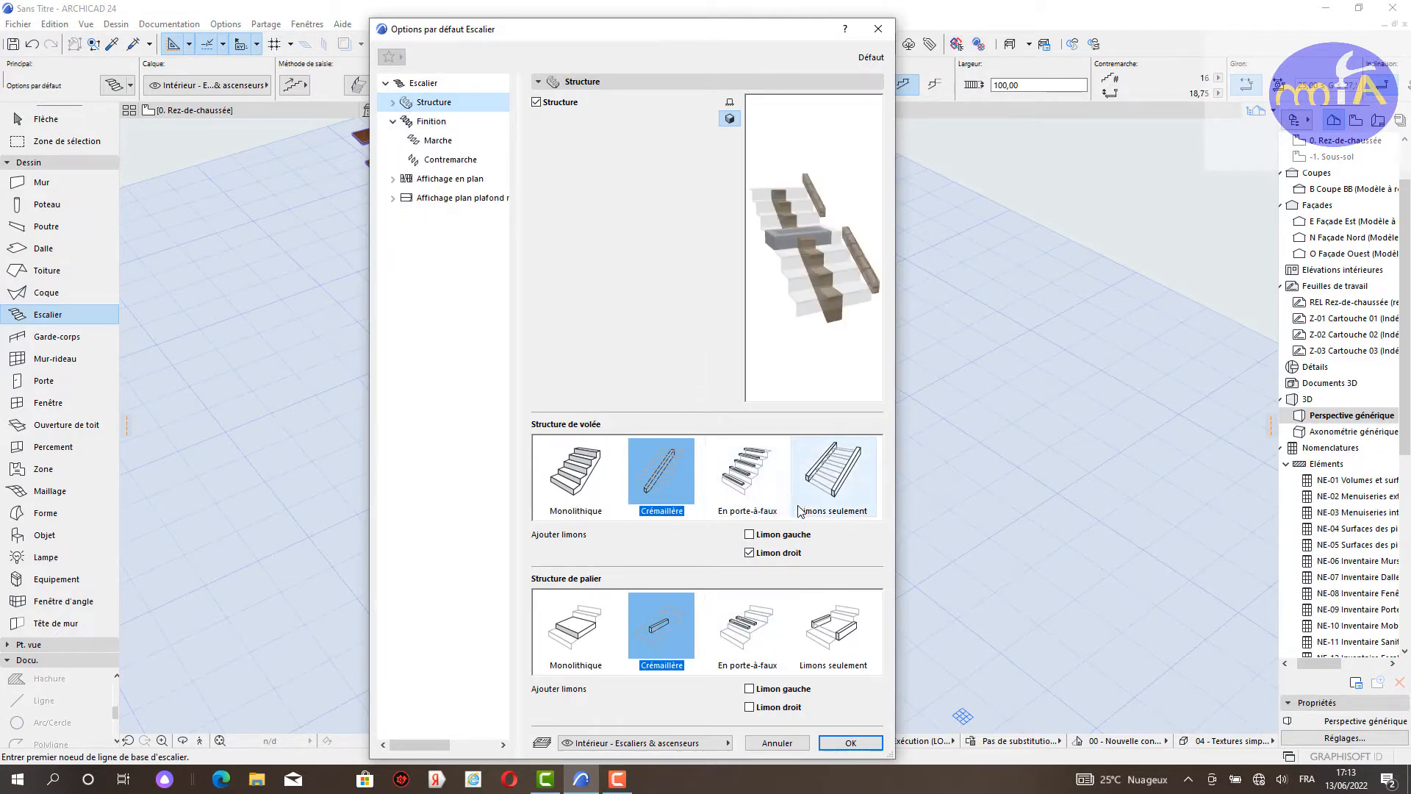
pyautogui.click(825, 491)
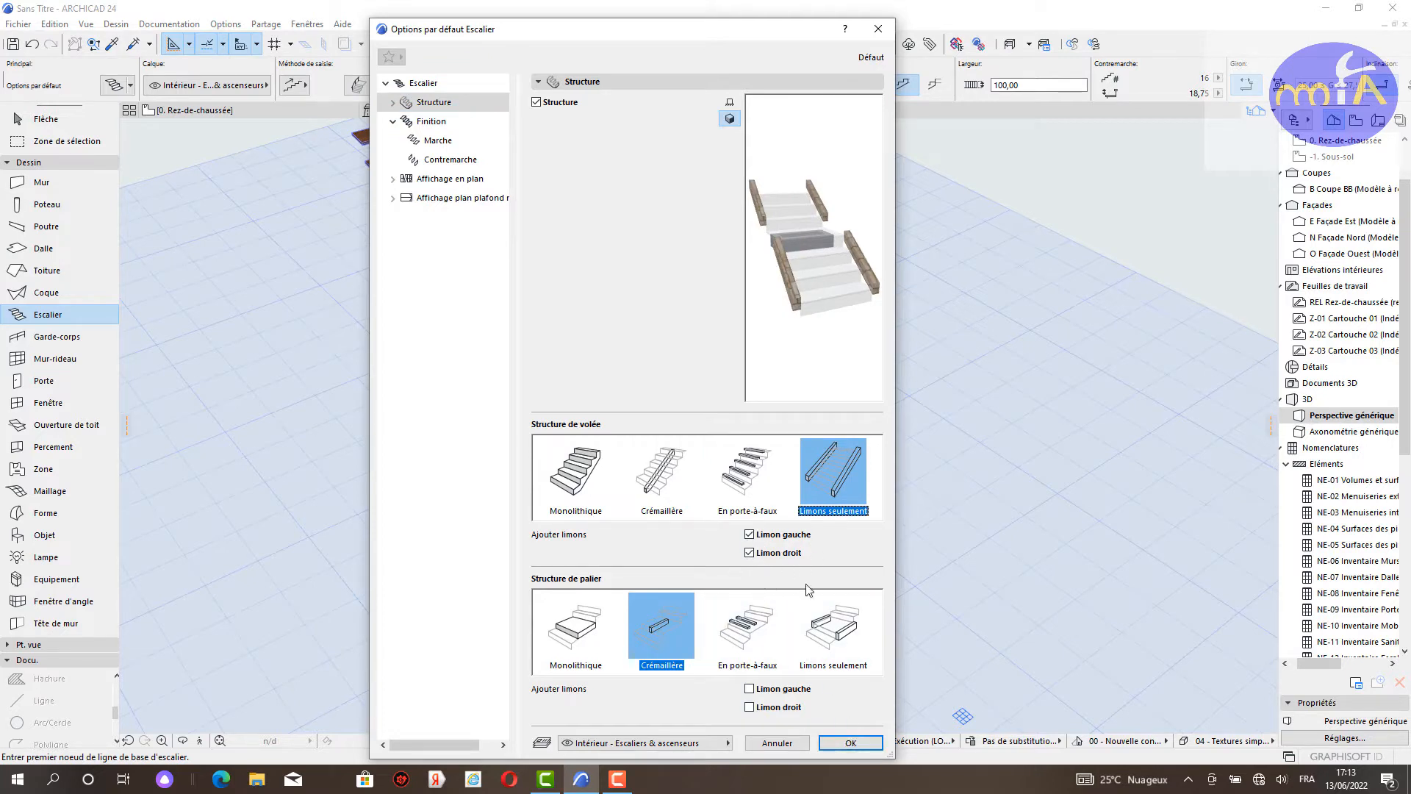
pyautogui.click(752, 536)
pyautogui.click(851, 743)
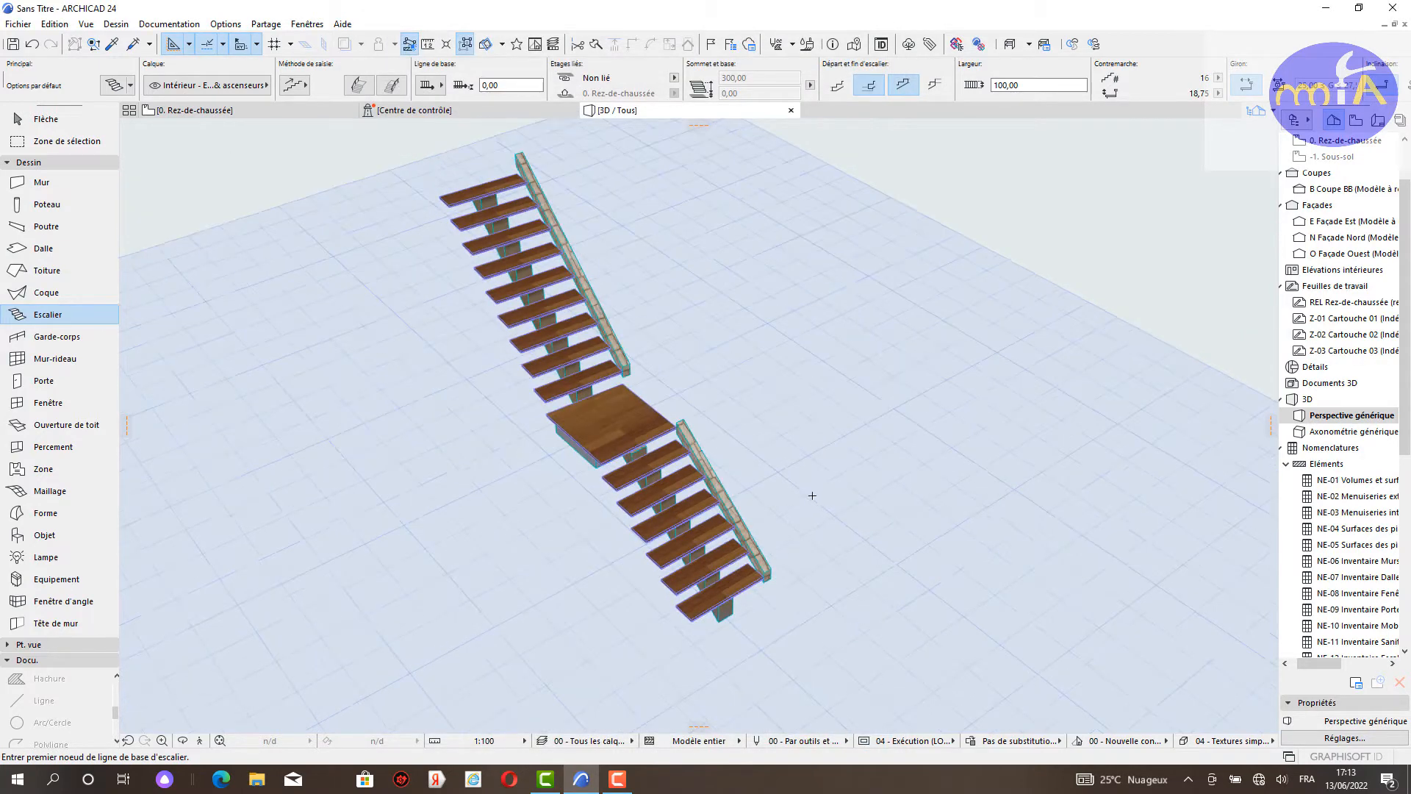
# Step: Draw a second stair with an intermediate landing beside the first, using baseline segments of about 274 cm and 500 cm
pyautogui.click(634, 661)
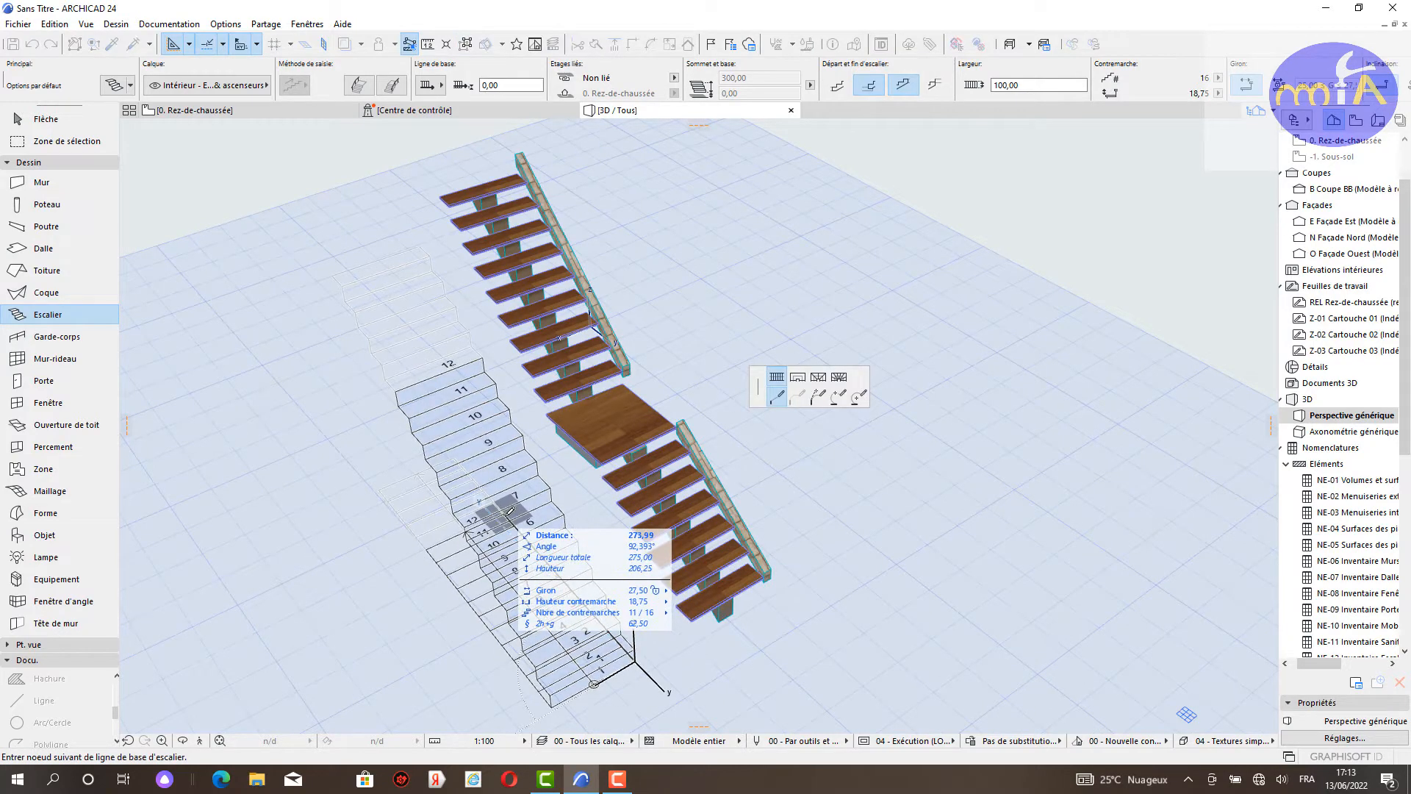
pyautogui.click(503, 517)
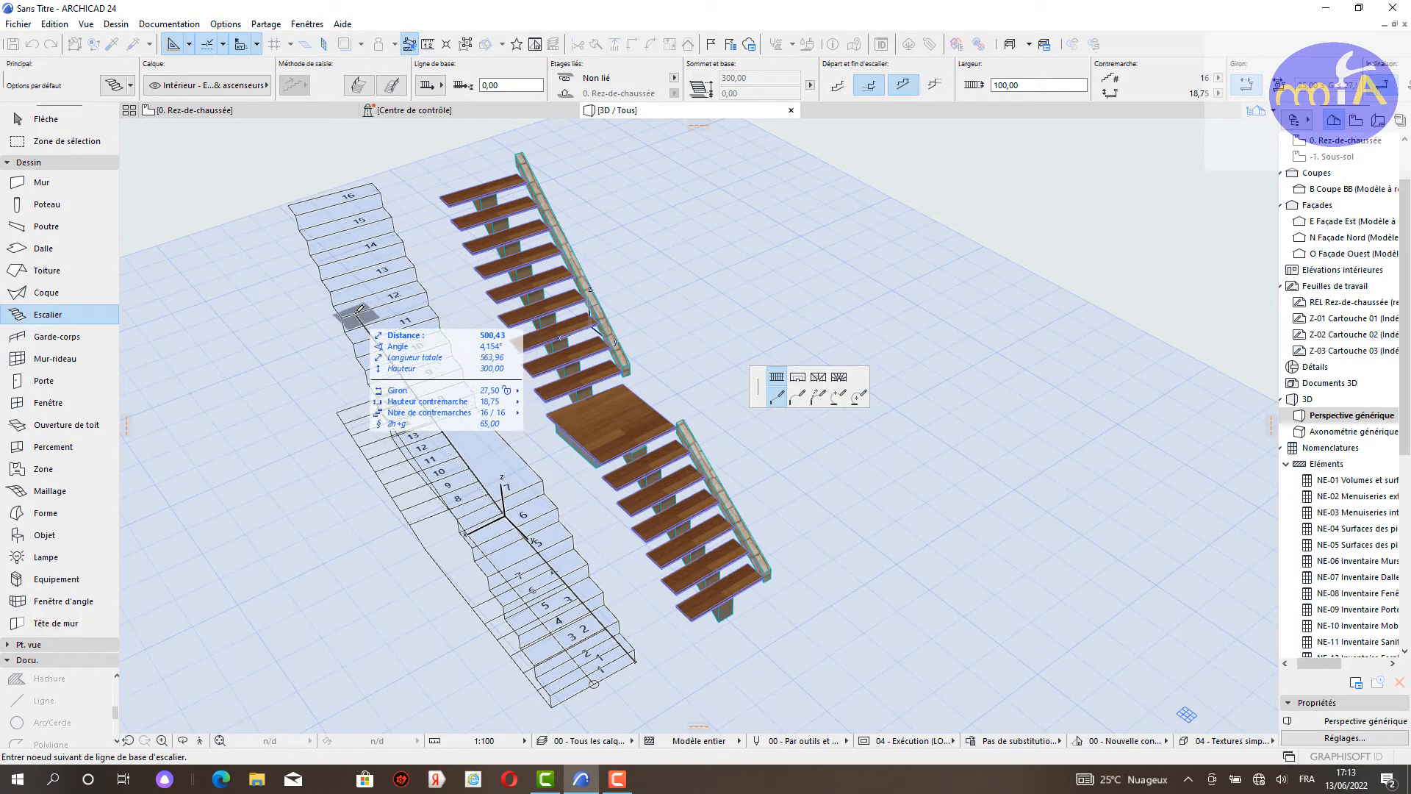
pyautogui.click(361, 309)
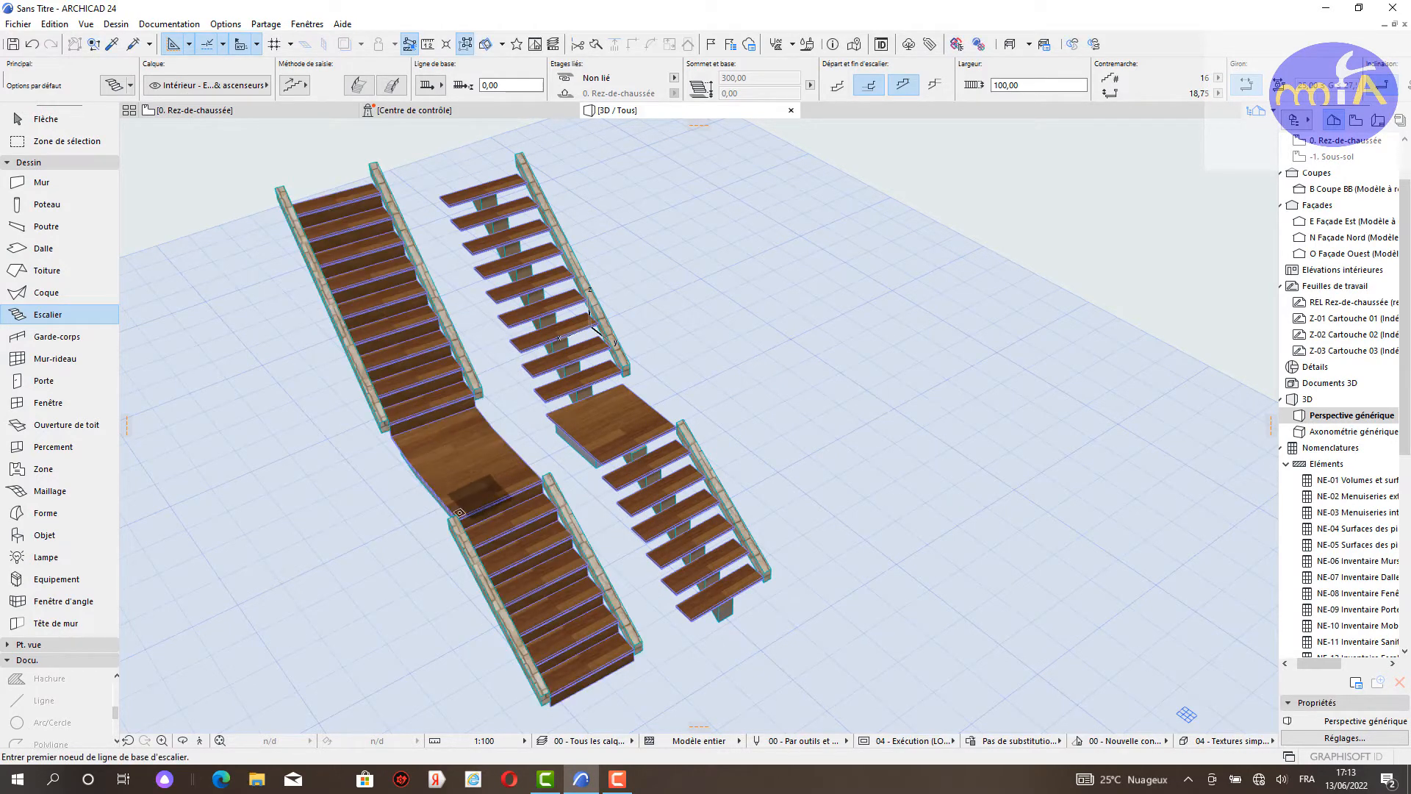
pyautogui.moveTo(459, 512); pyautogui.dragTo(704, 389, button='middle')
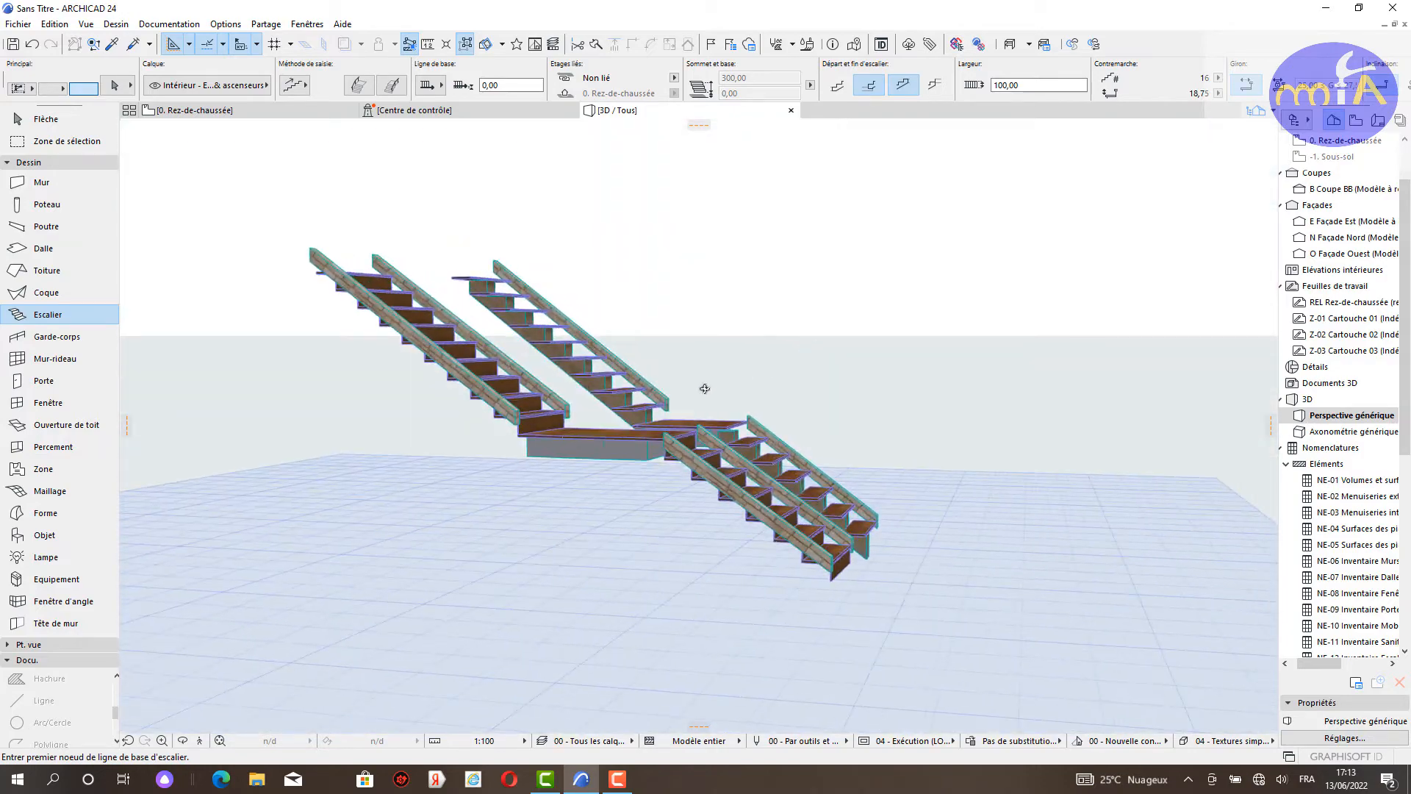
pyautogui.keyDown('shift'); pyautogui.moveTo(641, 430); pyautogui.dragTo(294, 268, button='middle'); pyautogui.keyUp('shift')
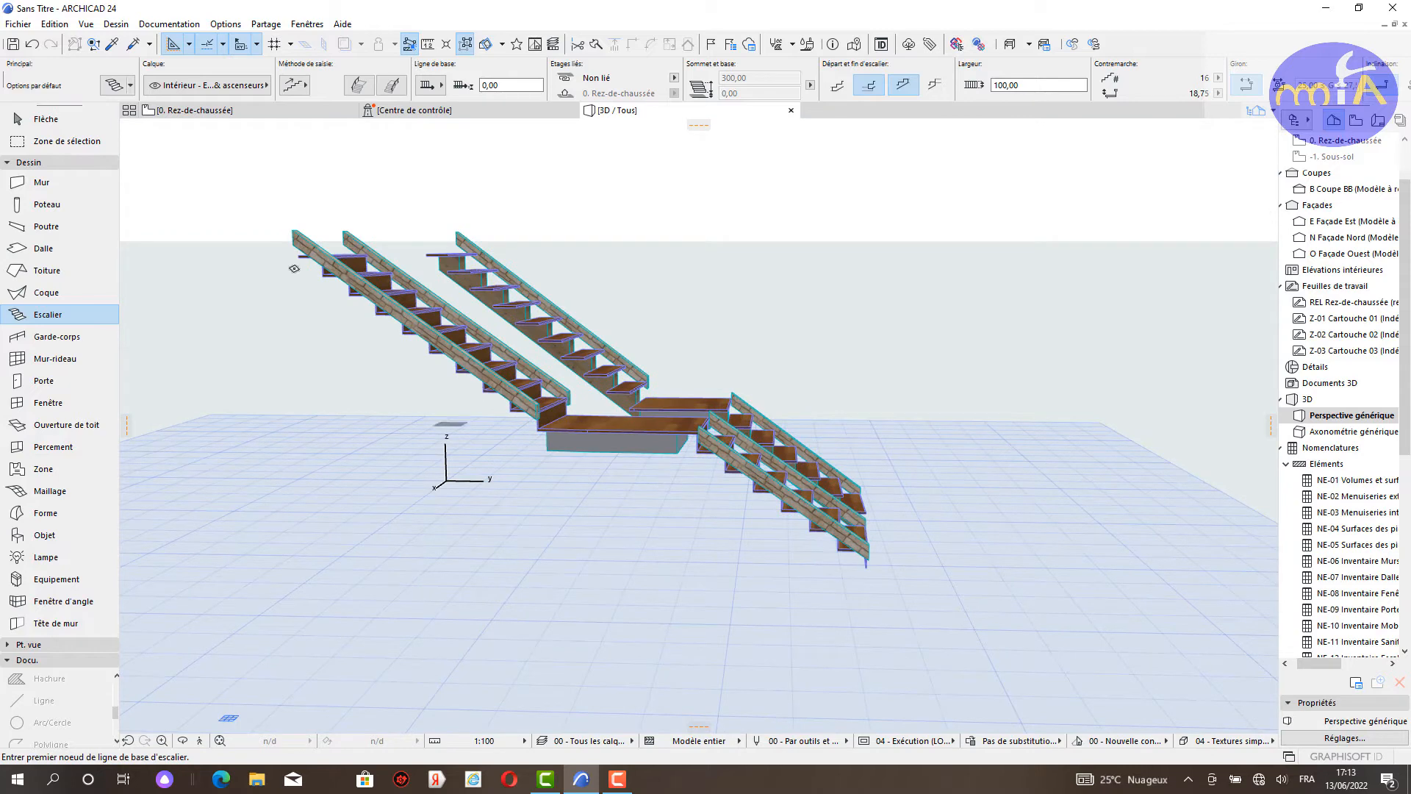
pyautogui.doubleClick(68, 316)
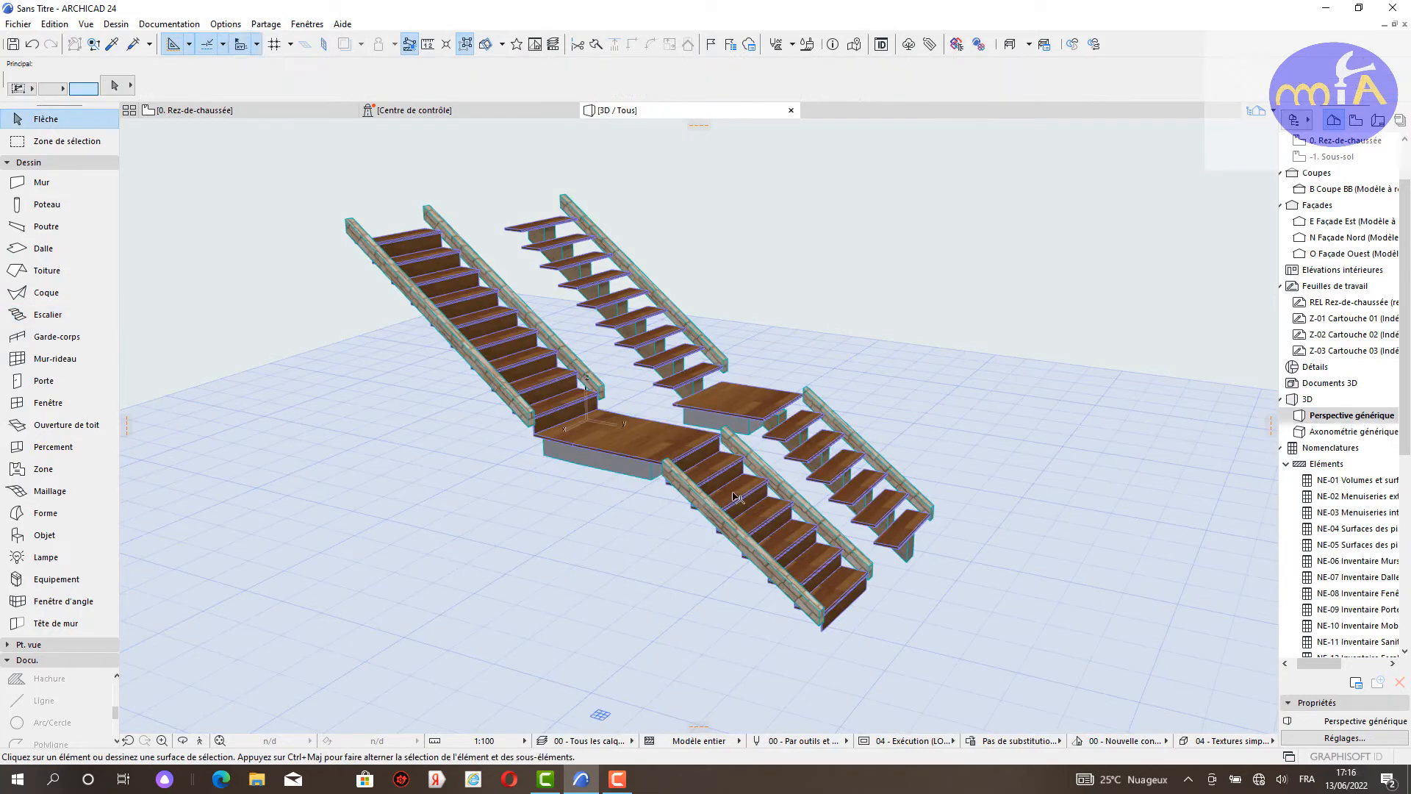
pyautogui.click(737, 496)
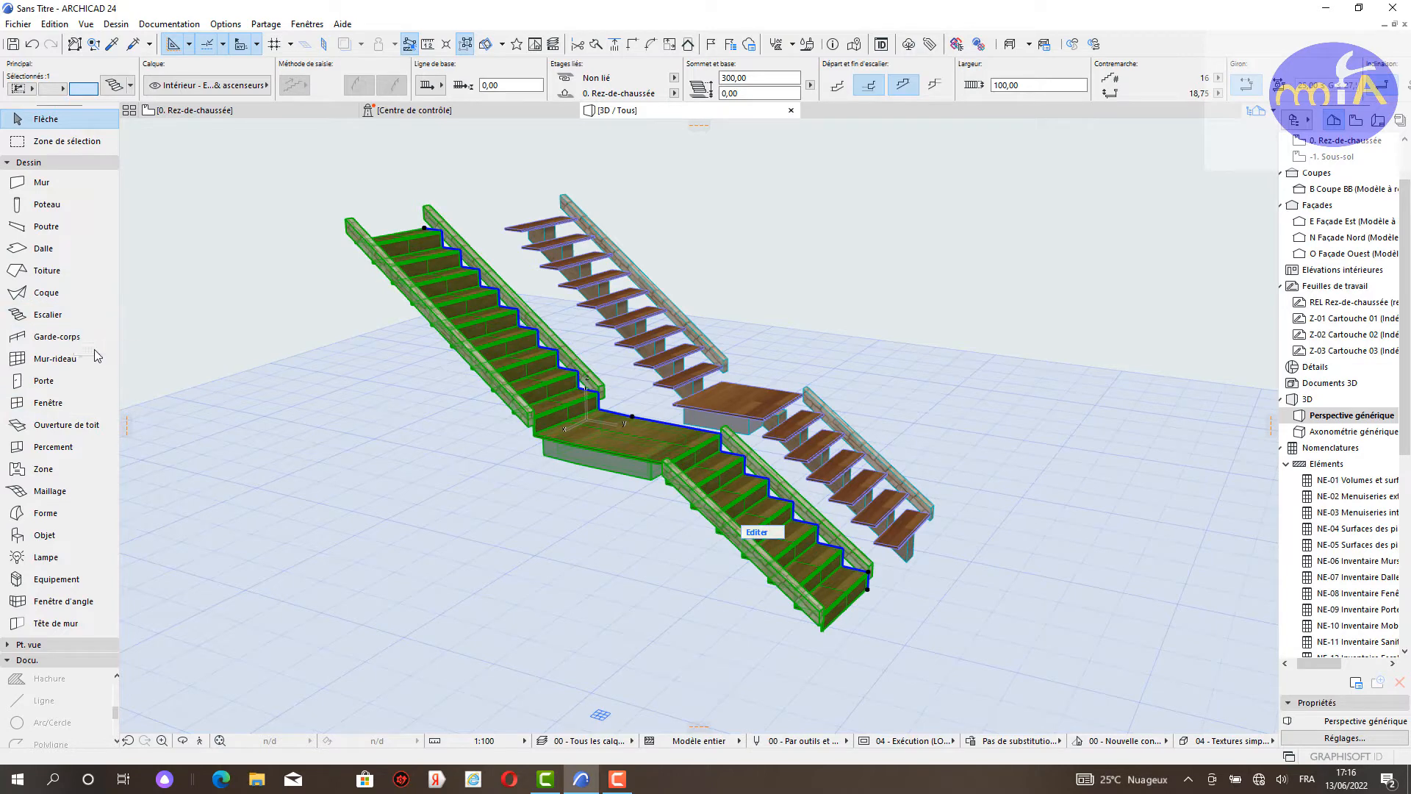
pyautogui.click(502, 493)
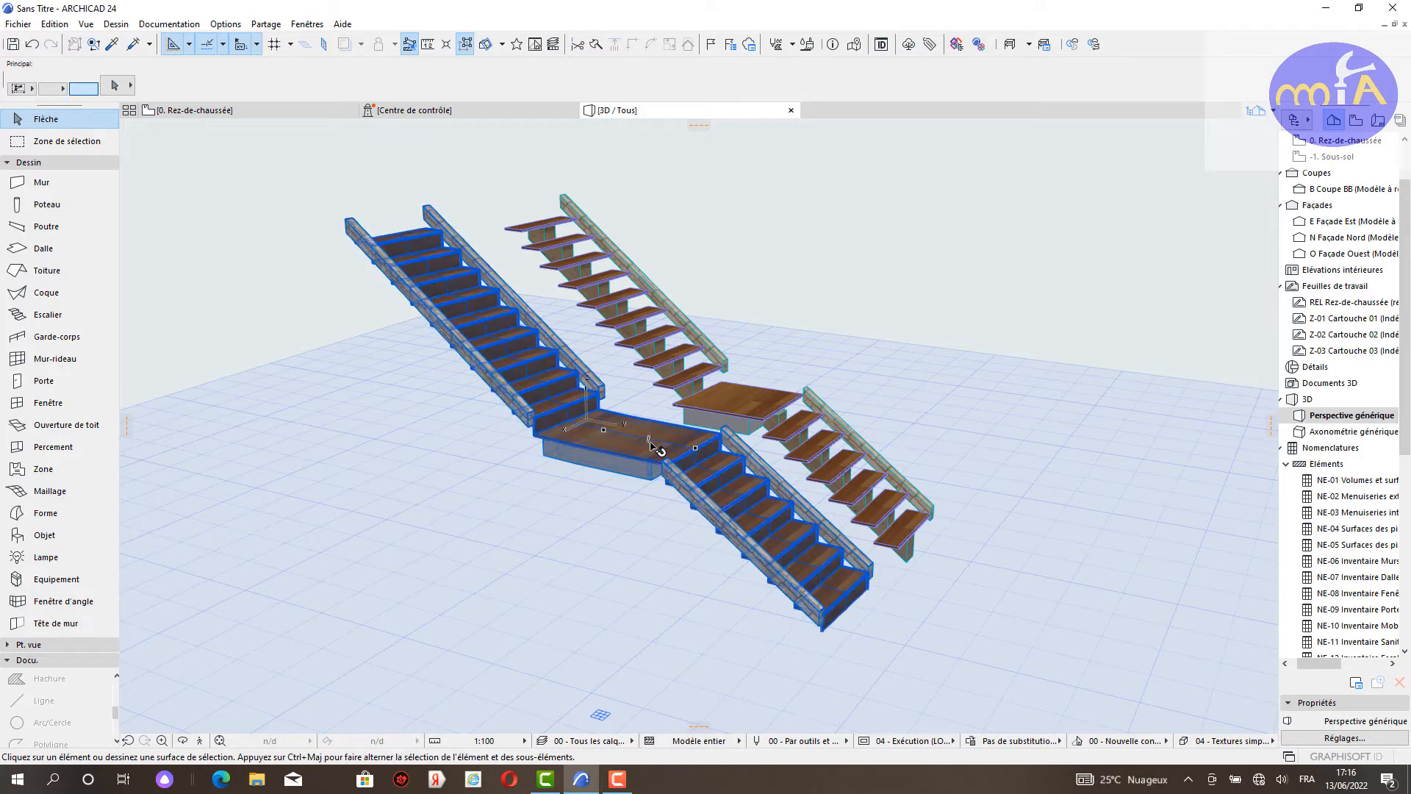
# Step: Set the building material of the new two-stringer stair's risers to Isolation - Laine de roche, then deselect the stair
pyautogui.click(619, 445)
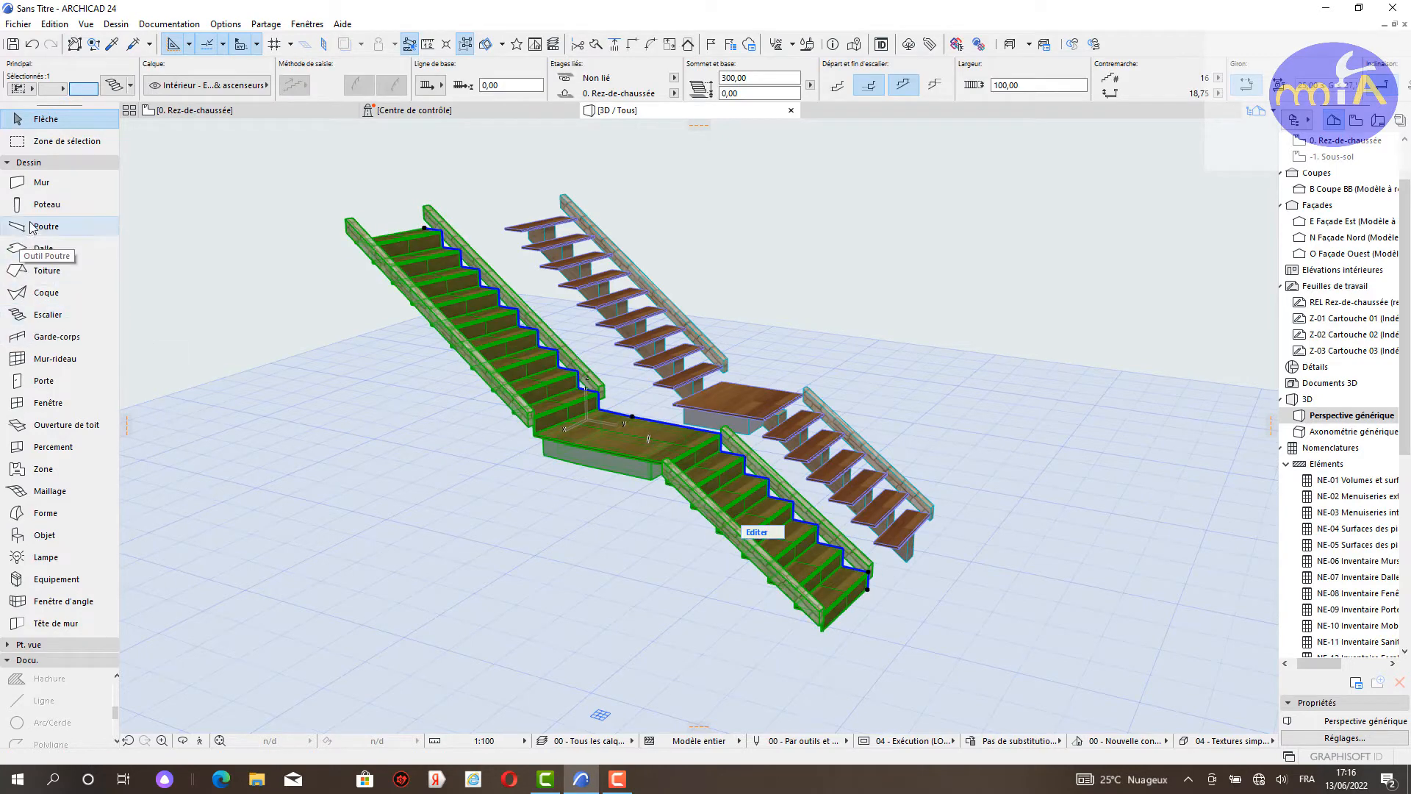
pyautogui.click(73, 322)
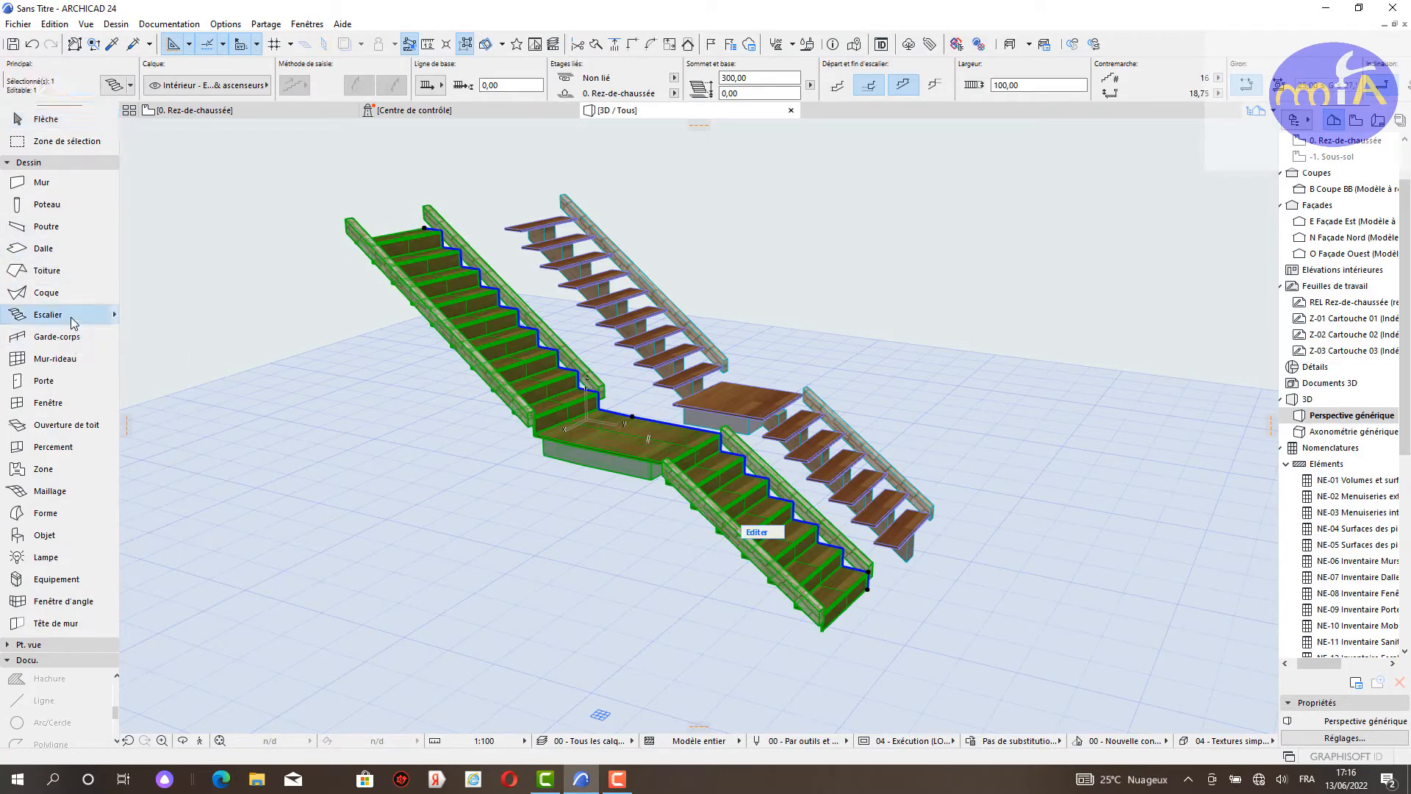
pyautogui.doubleClick(74, 321)
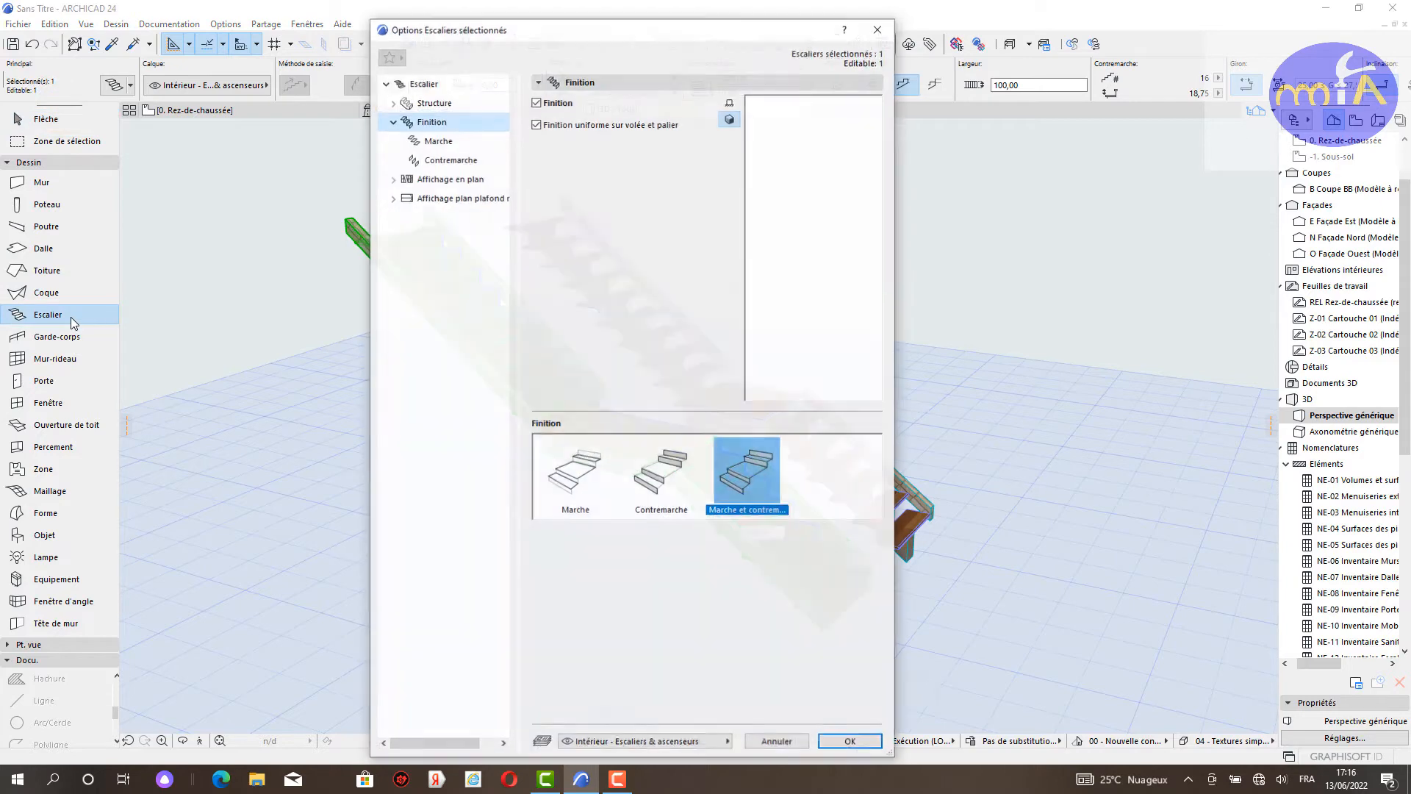
pyautogui.click(445, 140)
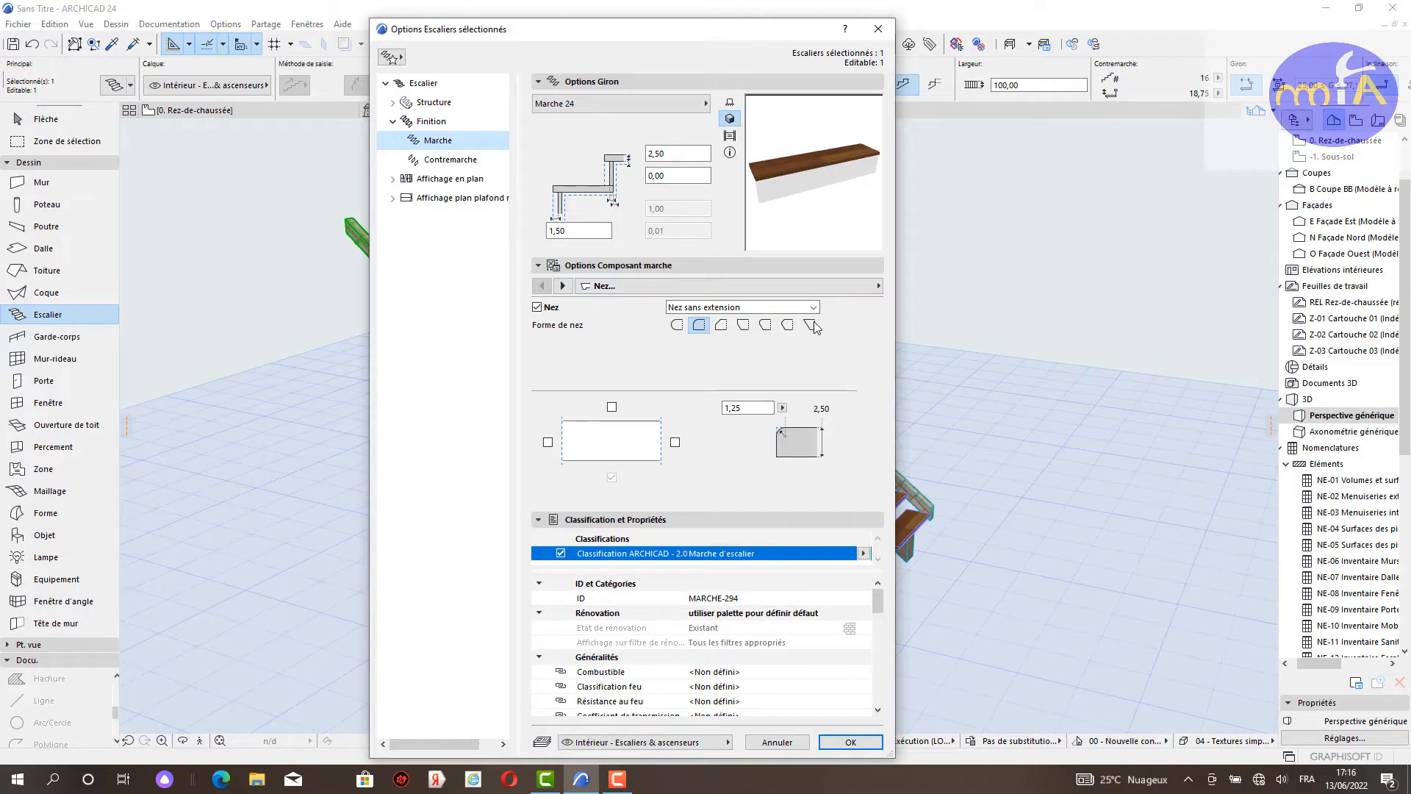
pyautogui.click(449, 158)
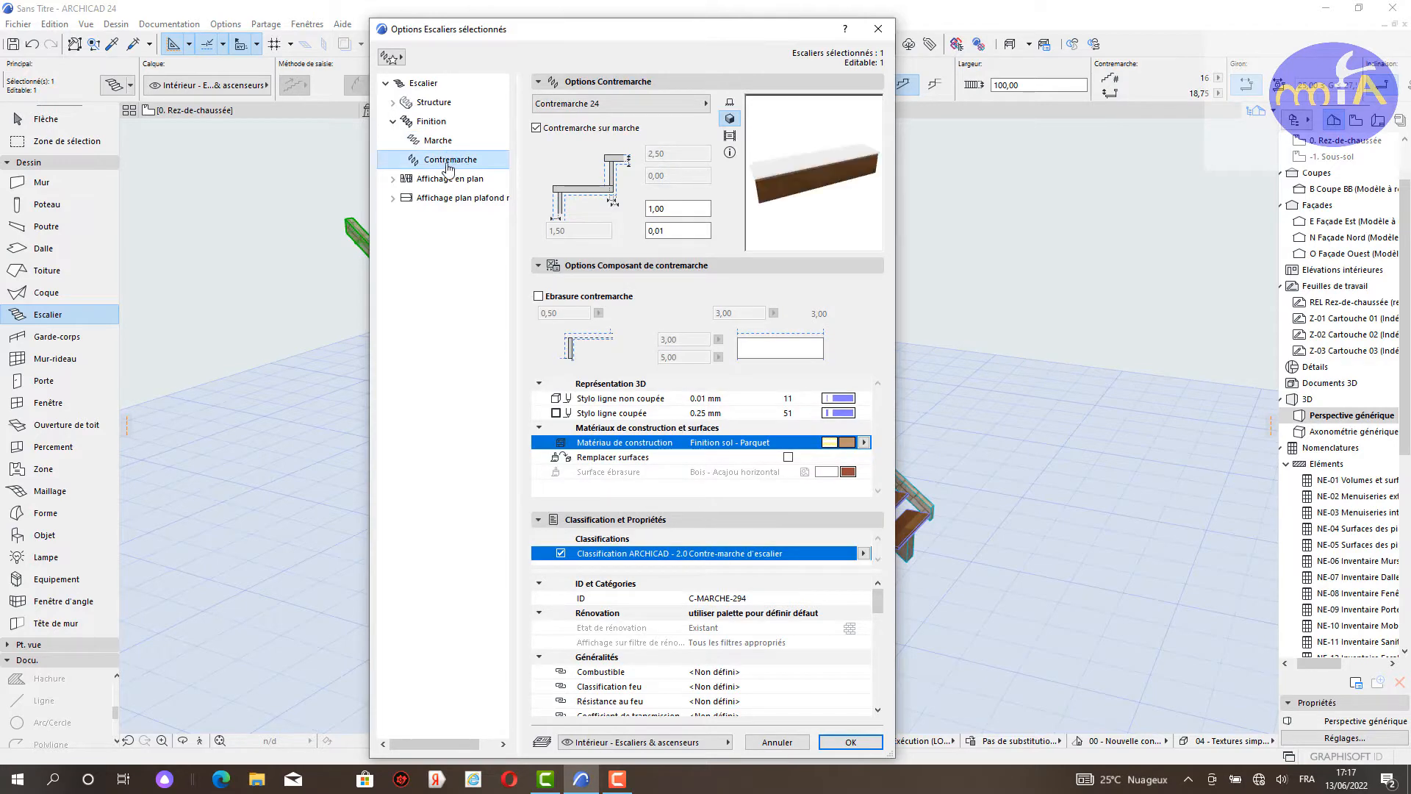
pyautogui.click(863, 442)
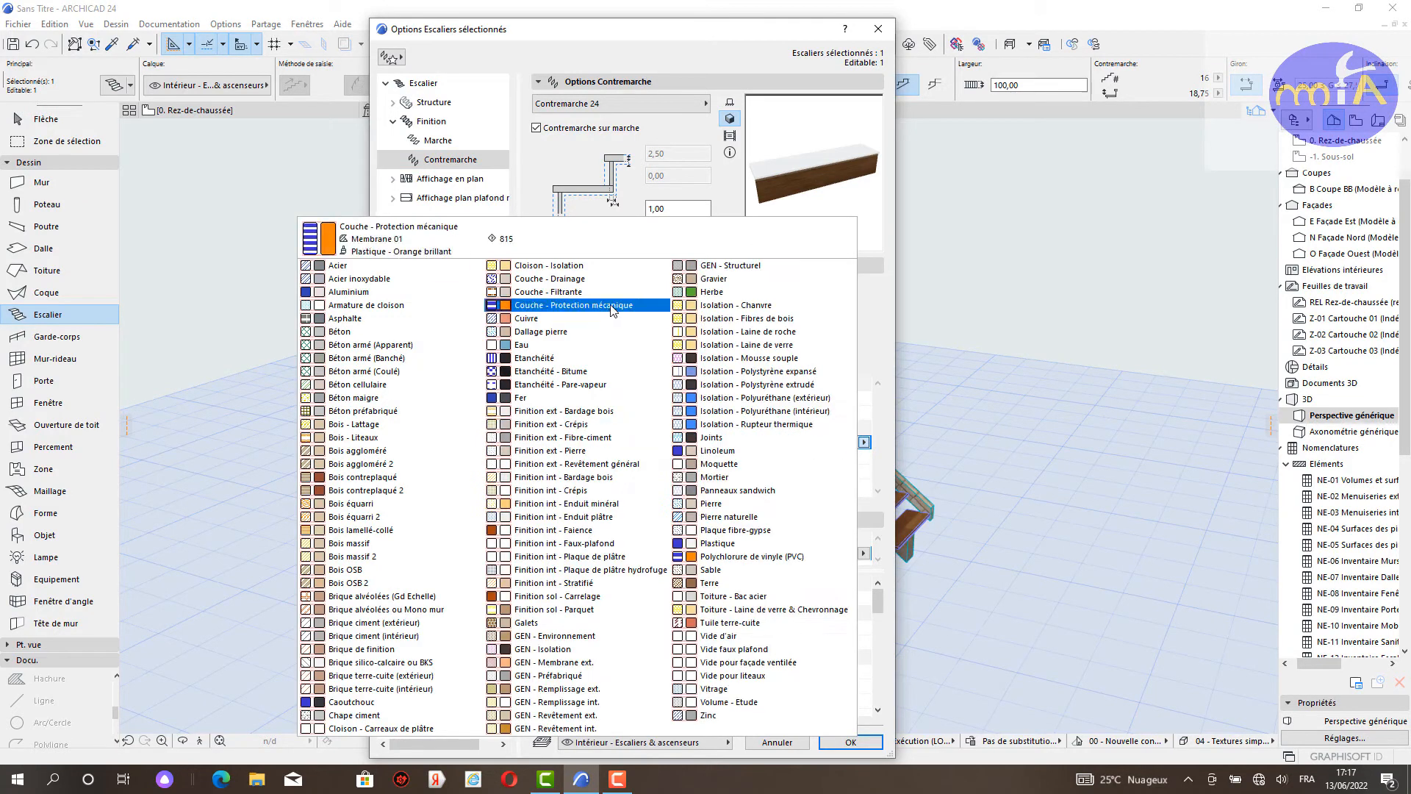
pyautogui.click(702, 332)
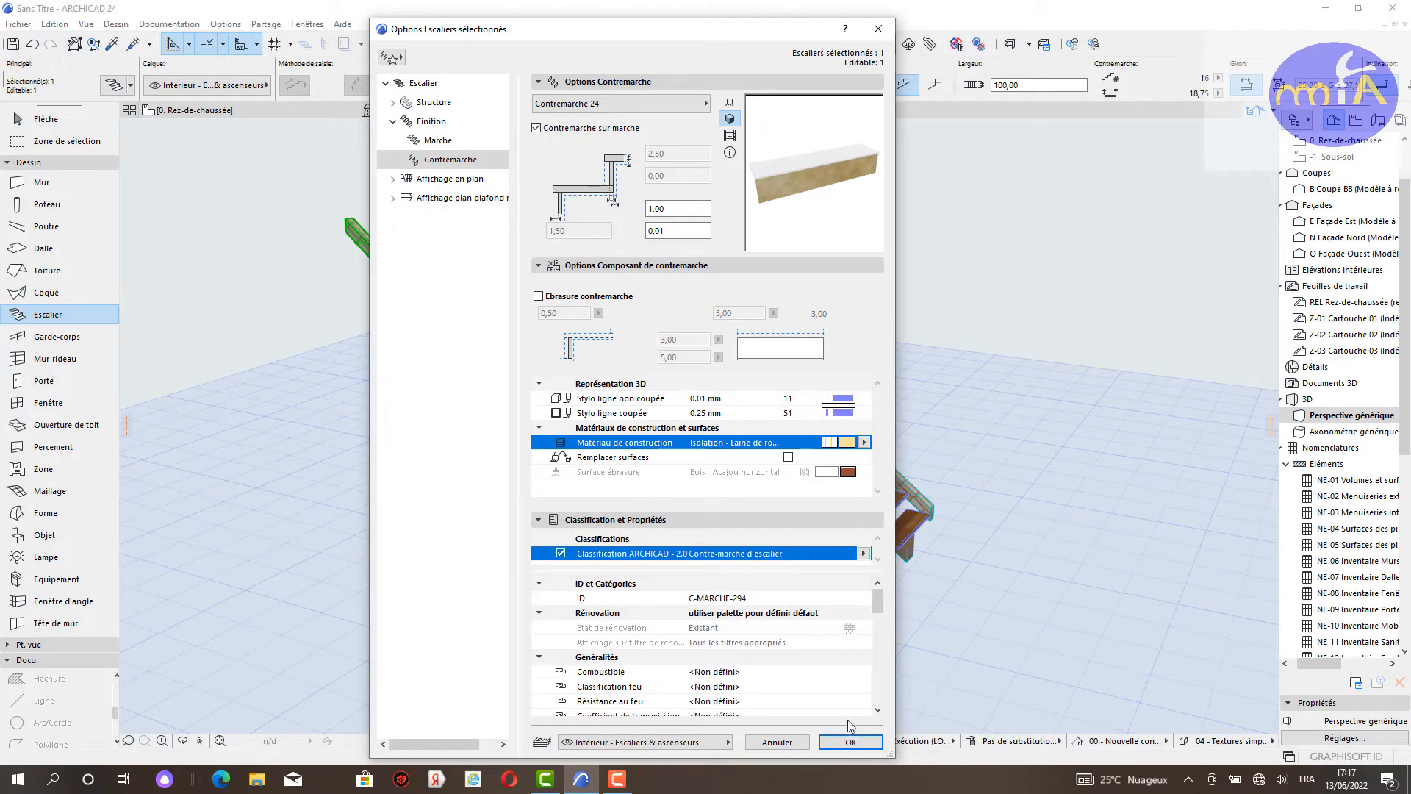
pyautogui.click(852, 742)
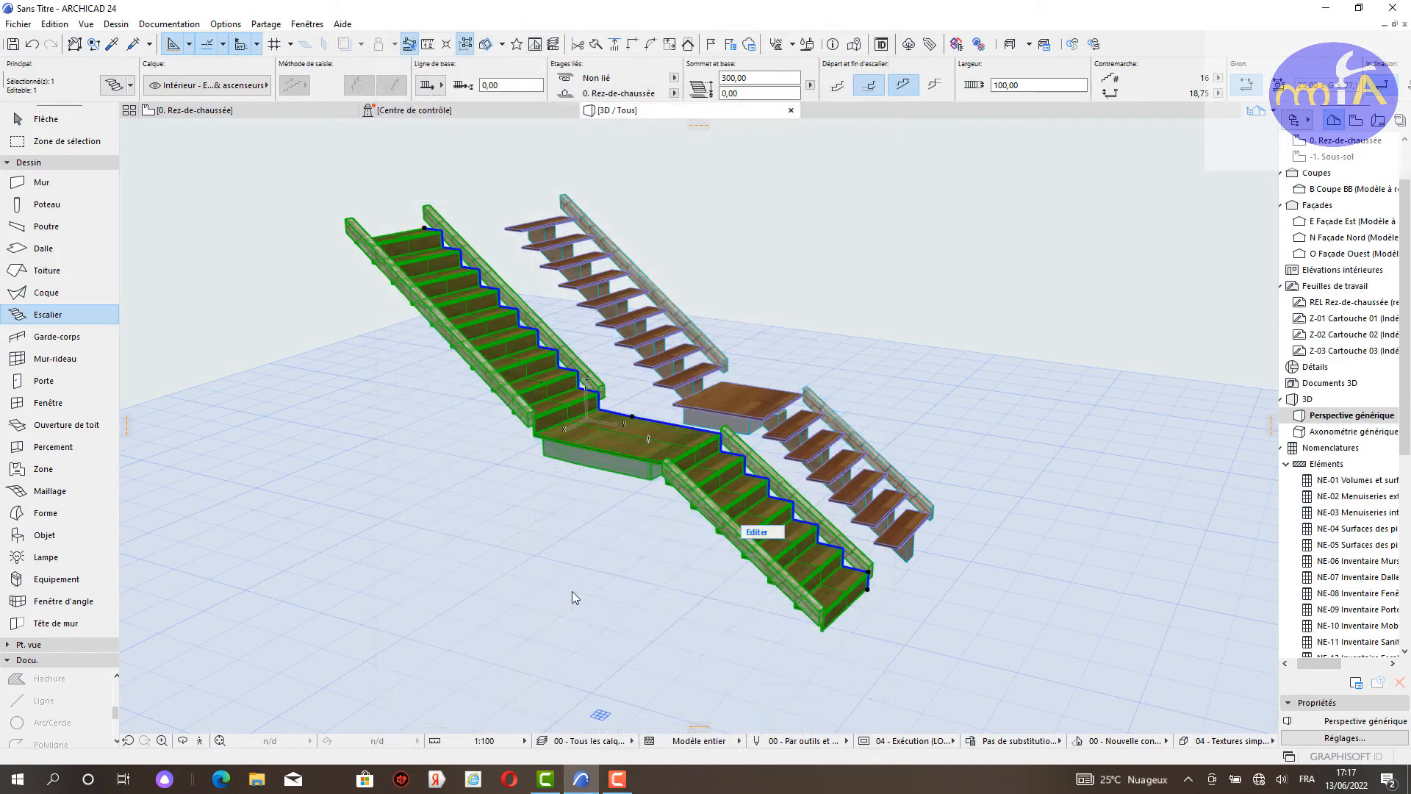
pyautogui.press('Escape')
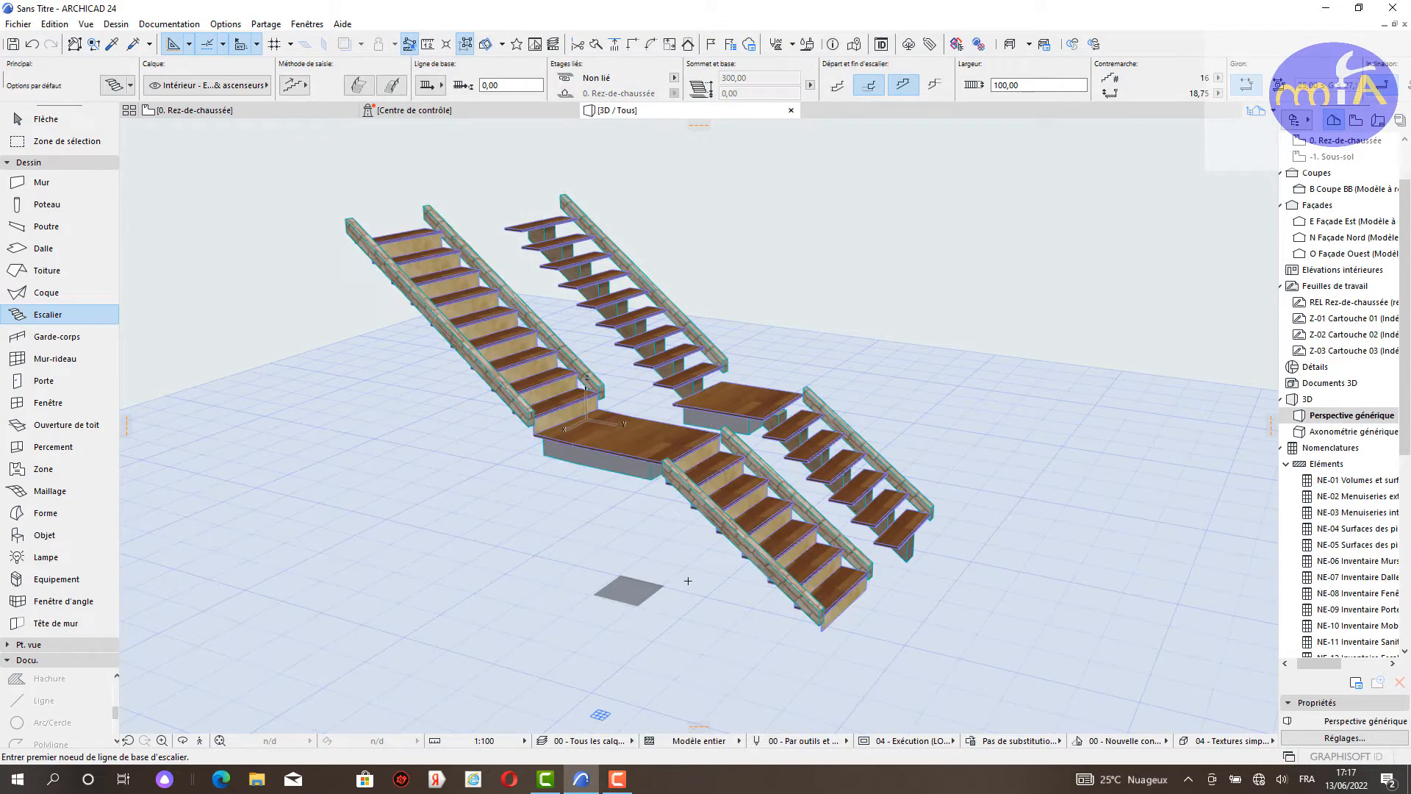
# Step: Examine the risers, treads, stringers and landings of both stairs from several angles in the 3D view
pyautogui.keyDown('shift'); pyautogui.moveTo(828, 580); pyautogui.dragTo(679, 527, button='middle'); pyautogui.keyUp('shift')
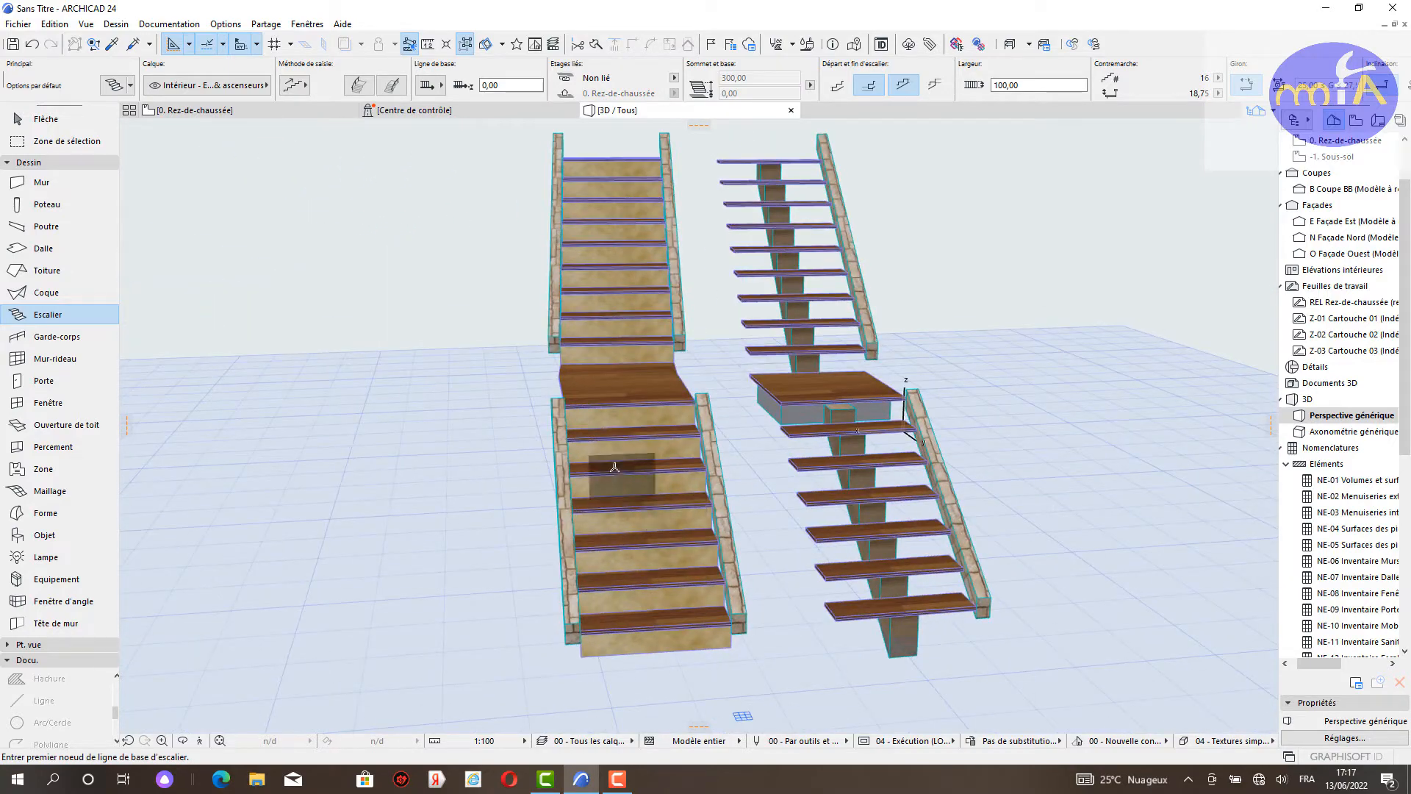
pyautogui.scroll(2, 613, 461)
pyautogui.keyDown('shift'); pyautogui.moveTo(613, 461); pyautogui.dragTo(657, 500, button='middle'); pyautogui.keyUp('shift')
pyautogui.scroll(-3, 871, 441)
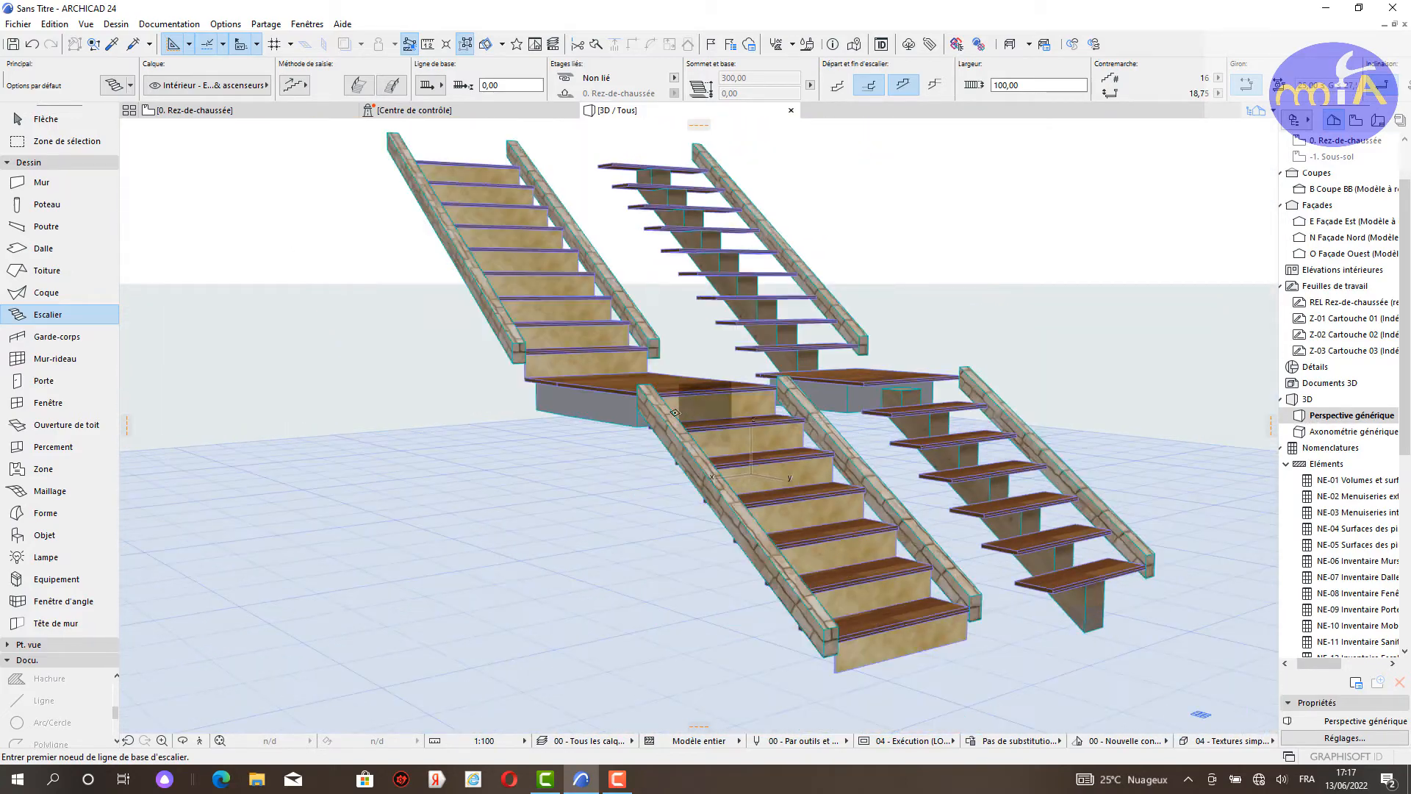
pyautogui.scroll(-1, 751, 429)
pyautogui.keyDown('shift'); pyautogui.moveTo(751, 429); pyautogui.dragTo(678, 482, button='middle'); pyautogui.keyUp('shift')
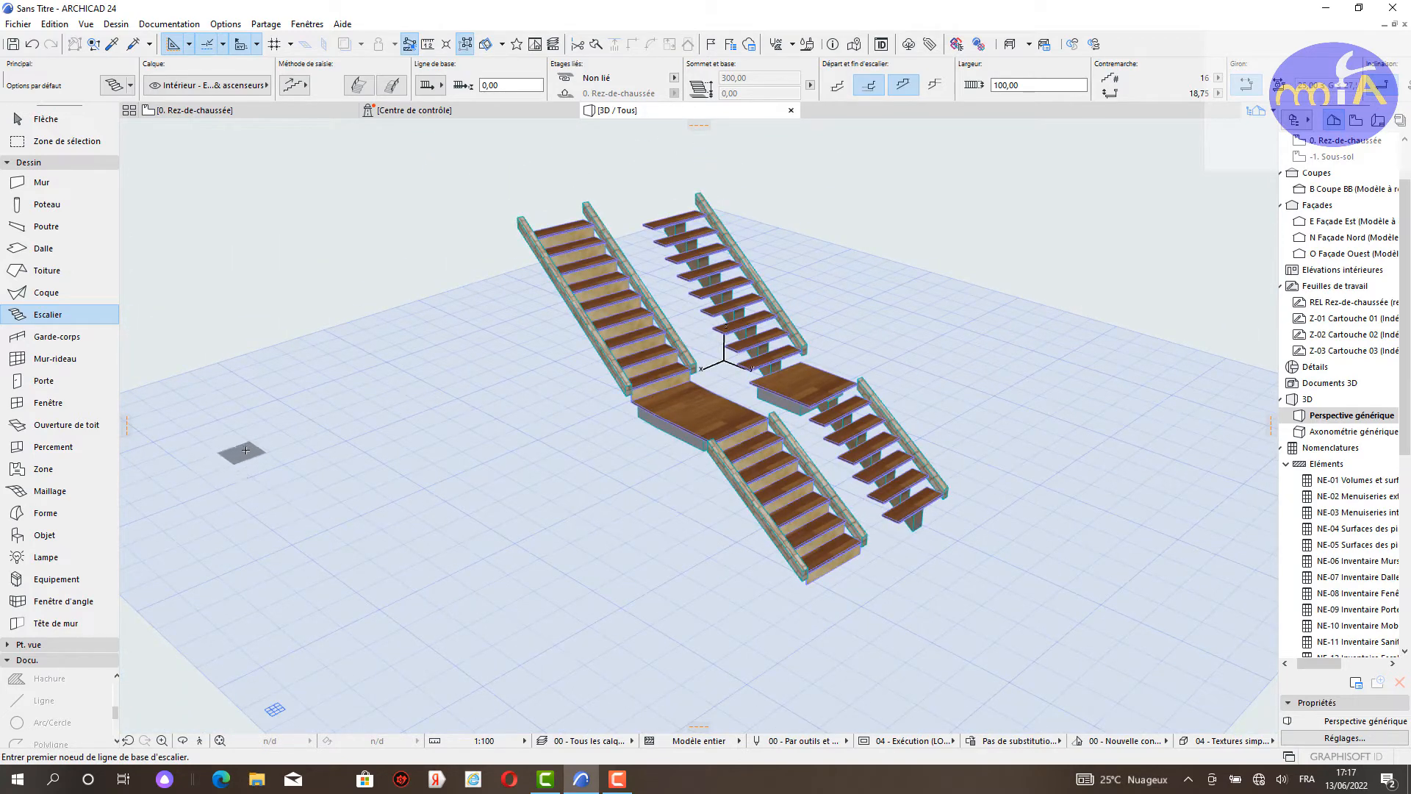
pyautogui.keyDown('shift'); pyautogui.moveTo(737, 403); pyautogui.dragTo(593, 526, button='middle'); pyautogui.keyUp('shift')
pyautogui.scroll(-2, 608, 476)
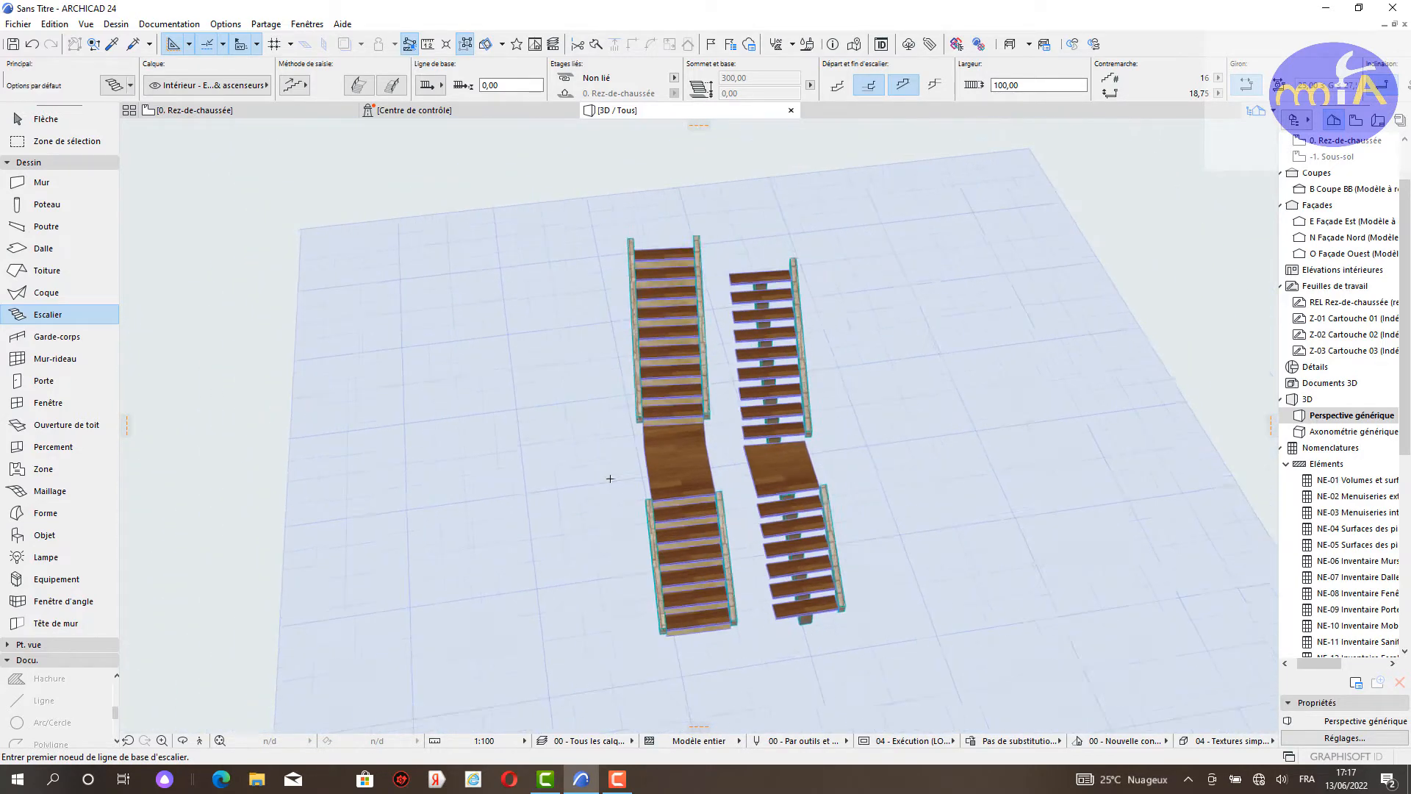
pyautogui.moveTo(624, 447)
pyautogui.mouseDown(button='middle')
pyautogui.moveTo(665, 394)
pyautogui.moveTo(627, 429)
pyautogui.mouseUp(button='middle')
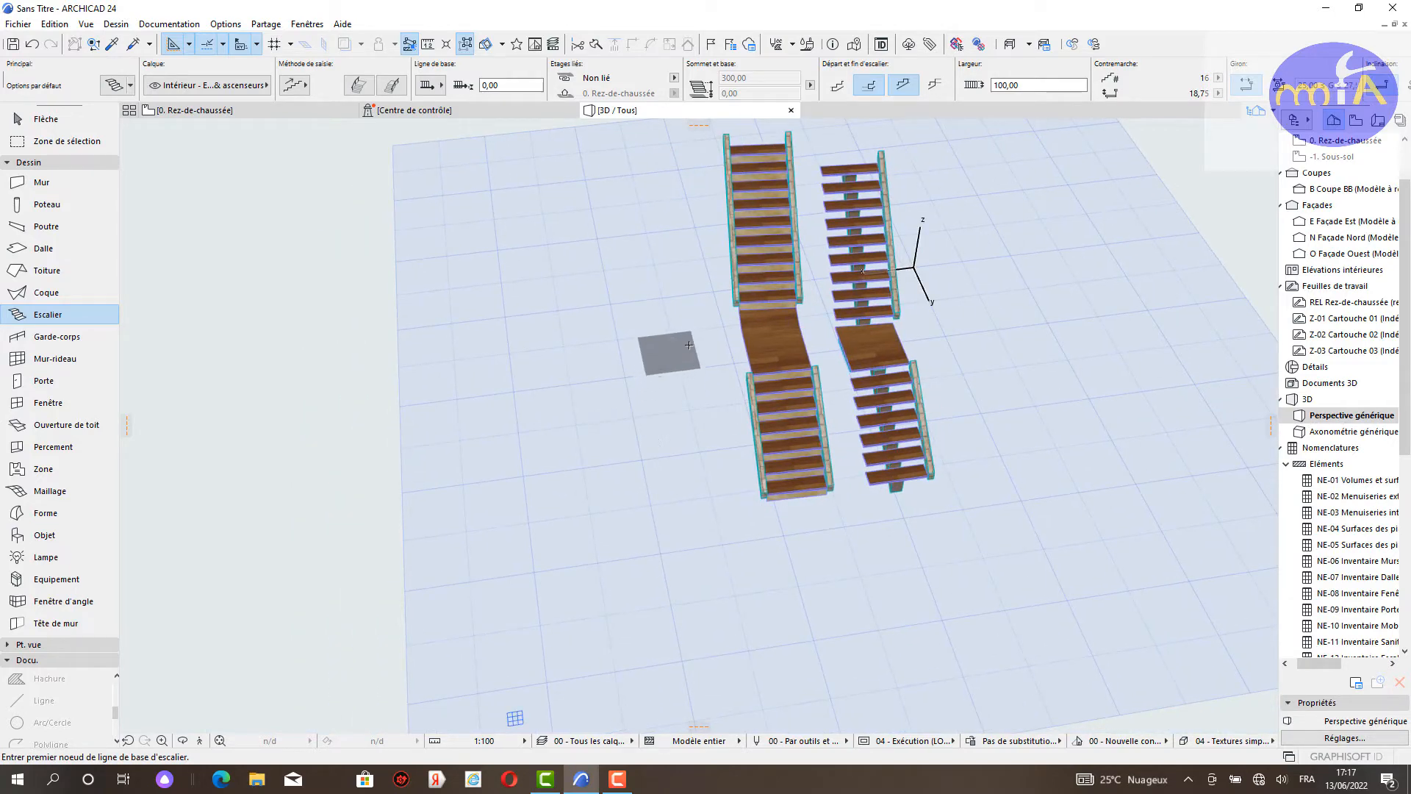
pyautogui.scroll(2, 713, 321)
pyautogui.moveTo(715, 321); pyautogui.dragTo(809, 365, button='middle')
pyautogui.scroll(2, 644, 448)
pyautogui.keyDown('shift'); pyautogui.moveTo(643, 448); pyautogui.dragTo(591, 433, button='middle'); pyautogui.keyUp('shift')
pyautogui.scroll(-2, 590, 434)
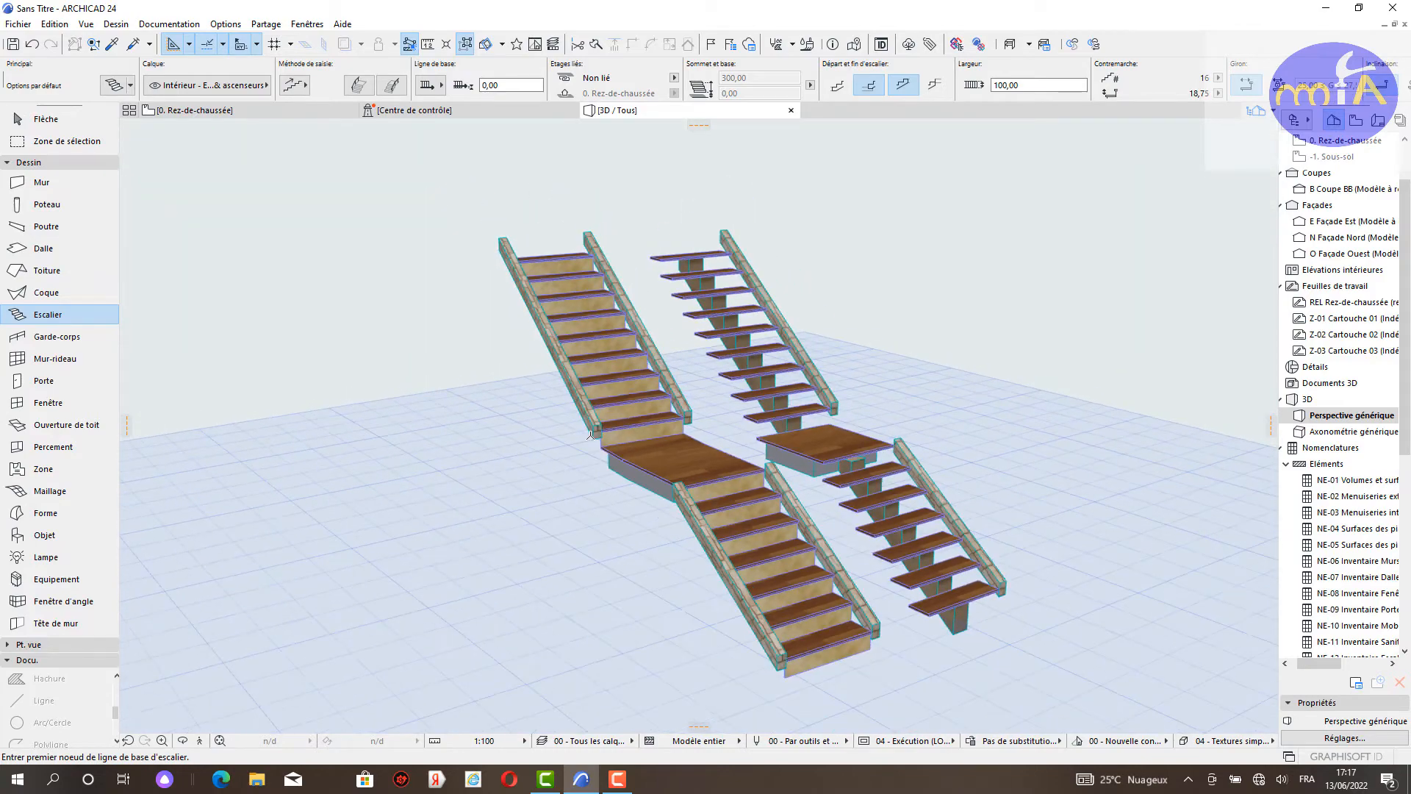
pyautogui.keyDown('shift'); pyautogui.moveTo(704, 443); pyautogui.dragTo(937, 517, button='middle'); pyautogui.keyUp('shift')
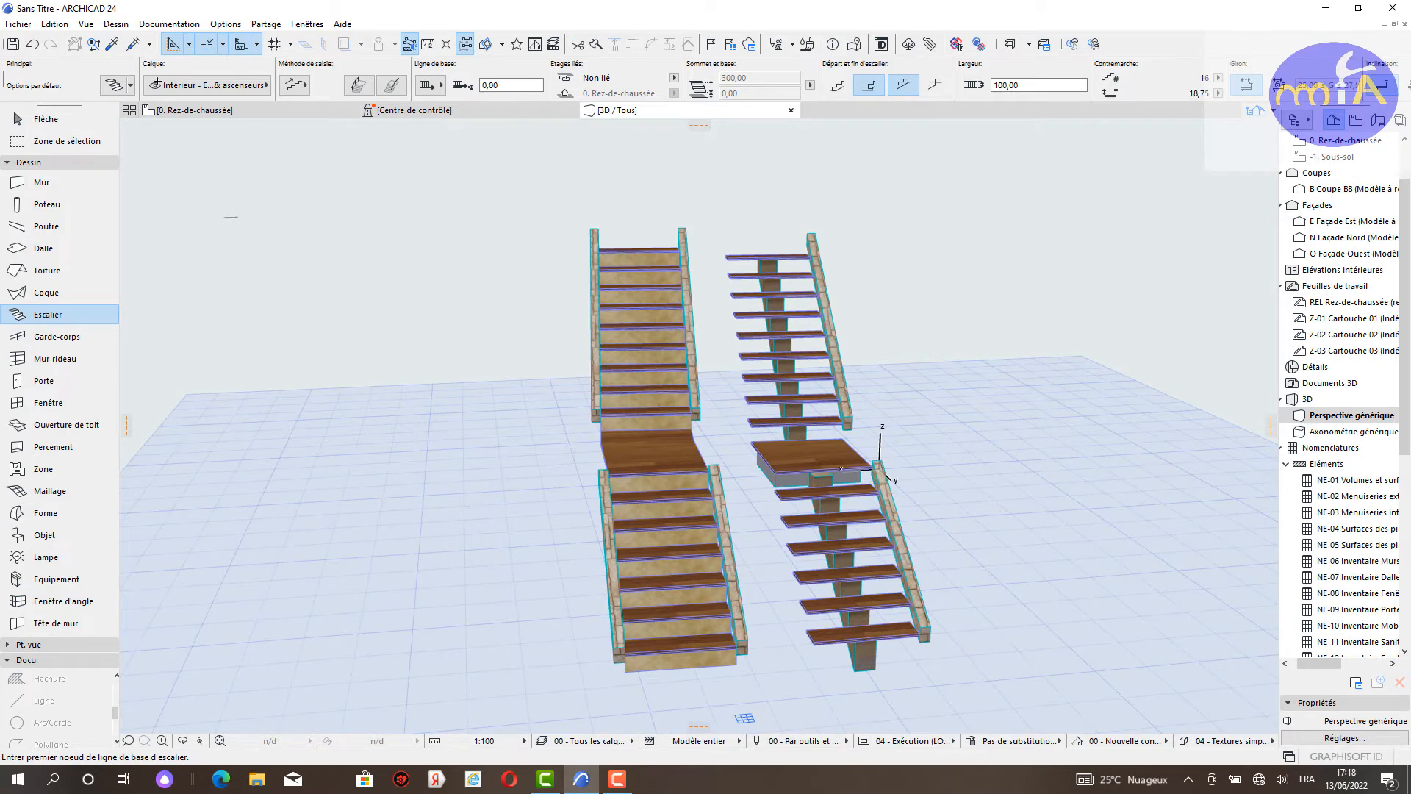
# Step: Start a new stair on the Rez-de-chaussée plan with a straight first flight about 246 cm long
pyautogui.click(214, 112)
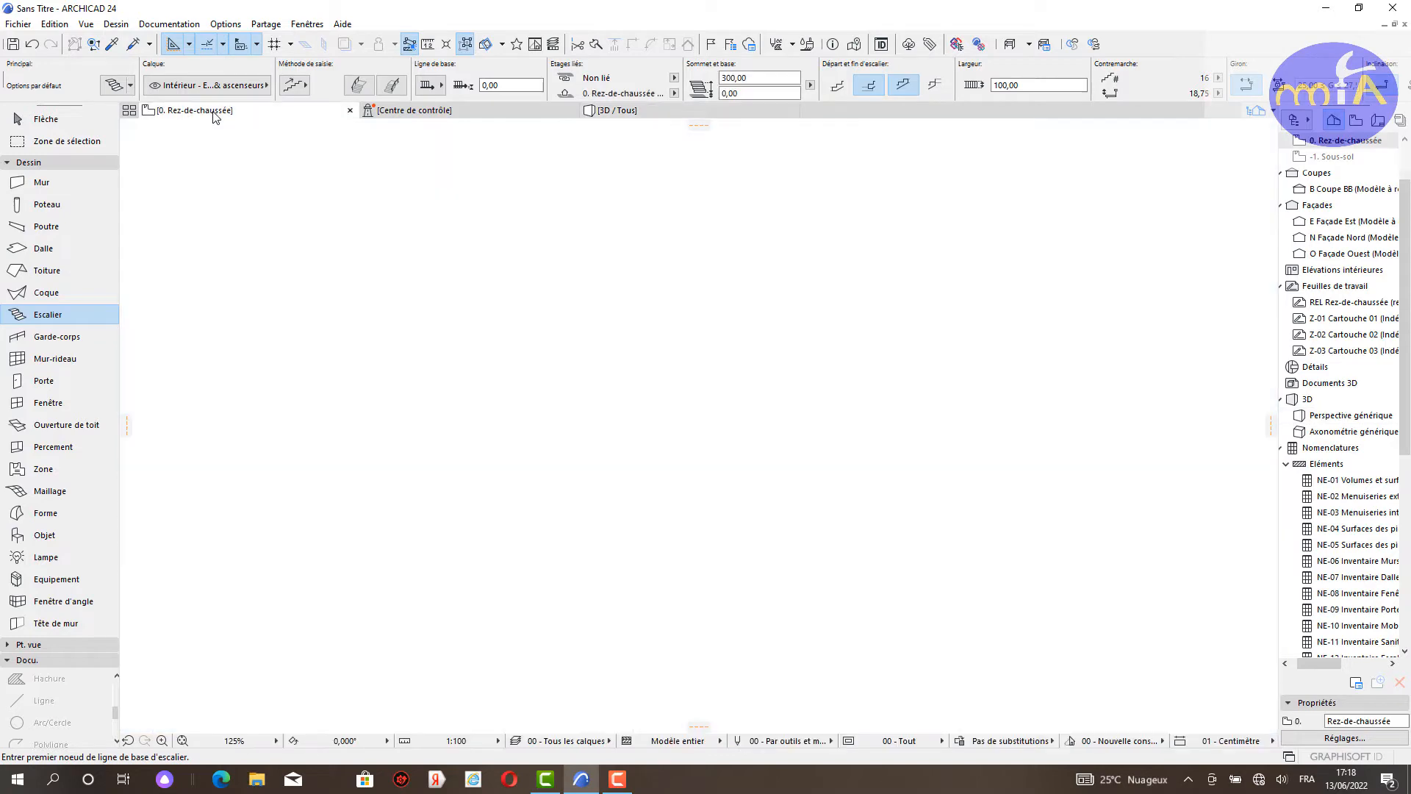
pyautogui.scroll(-3, 602, 406)
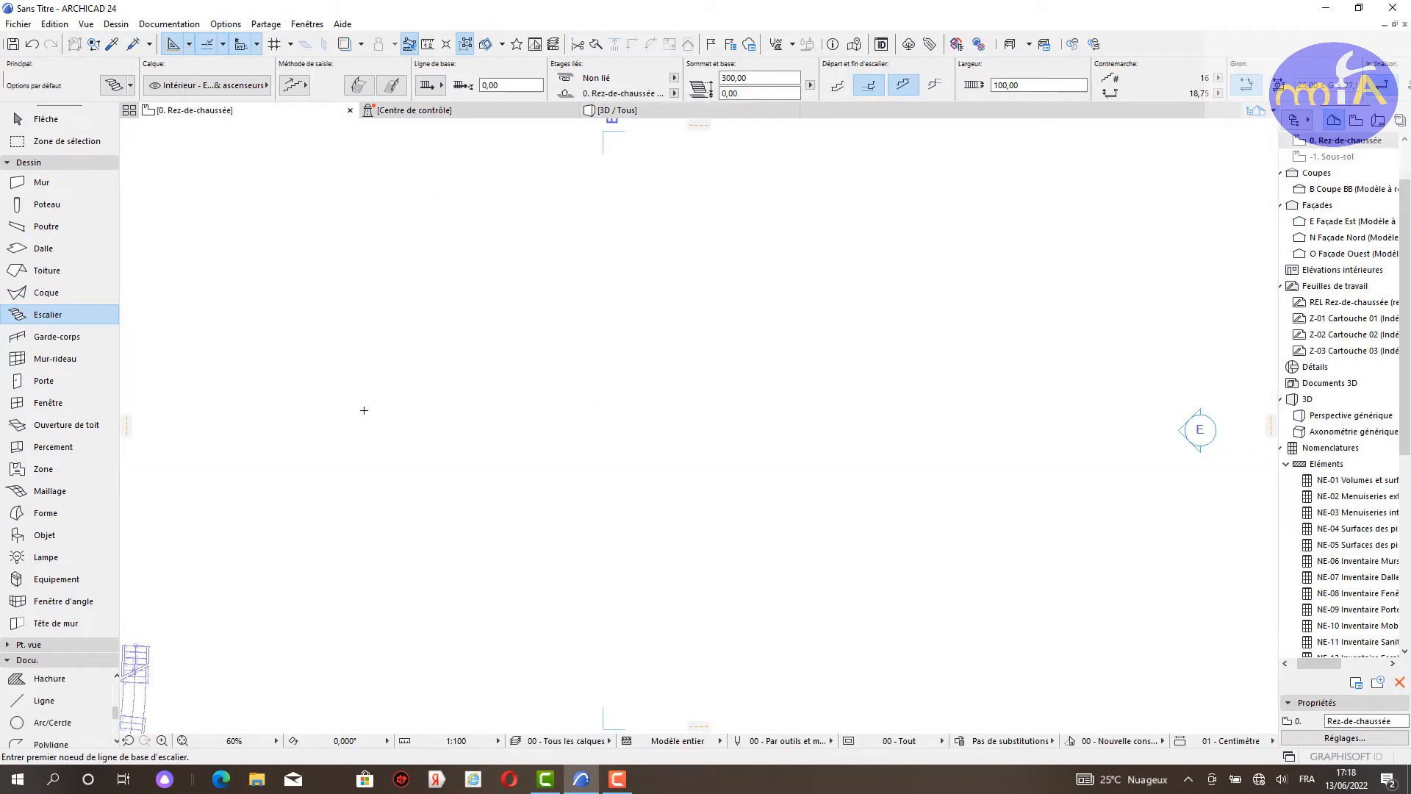
pyautogui.scroll(2, 363, 410)
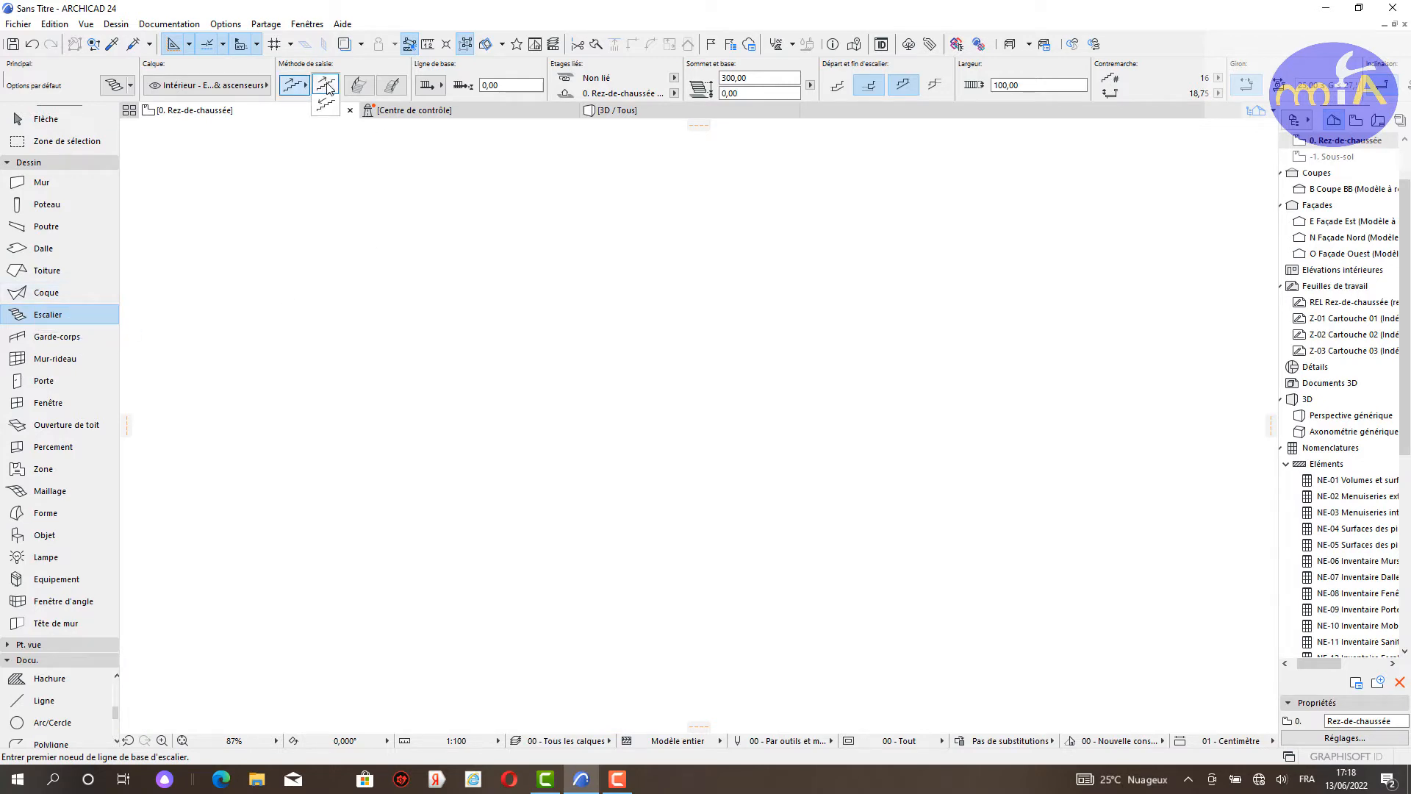
pyautogui.click(328, 87)
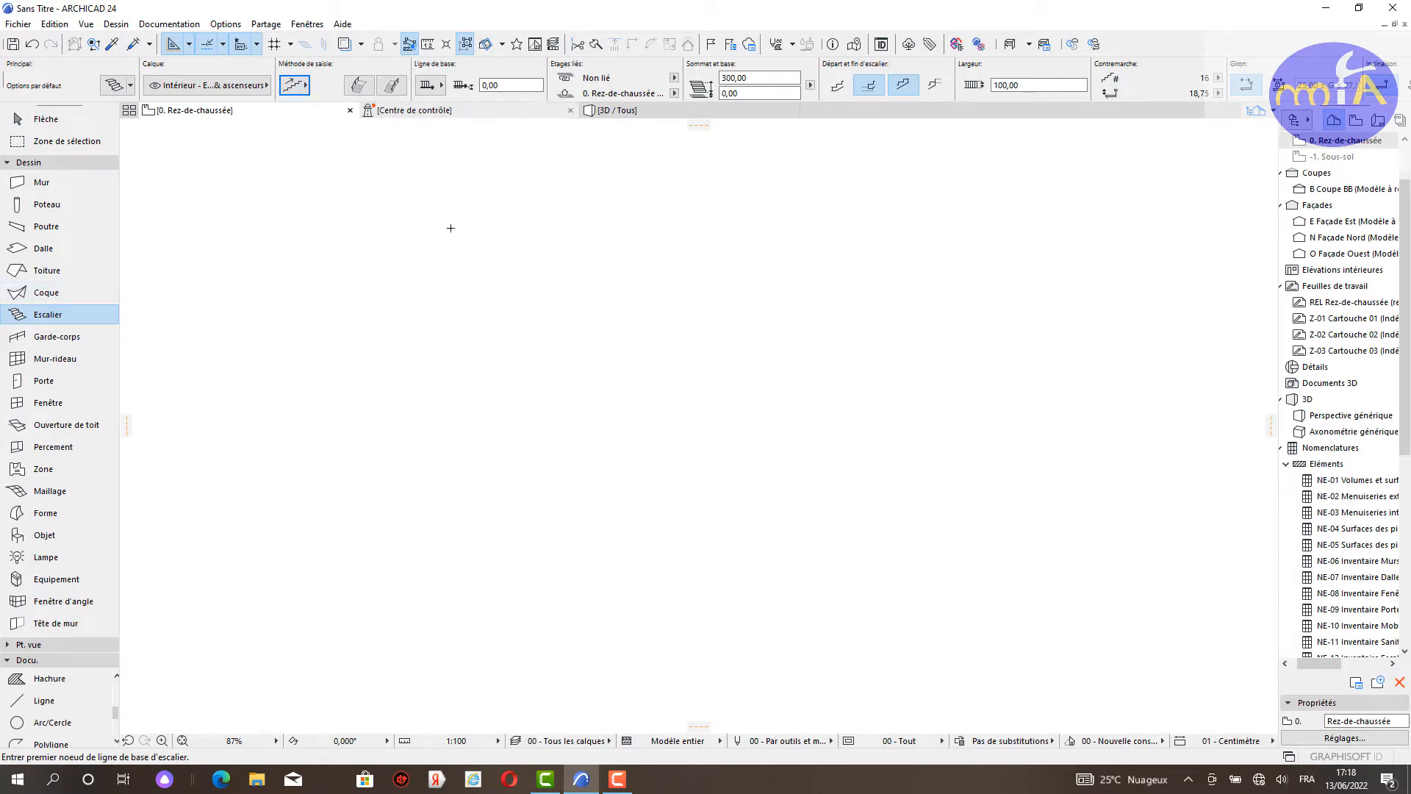
pyautogui.click(658, 553)
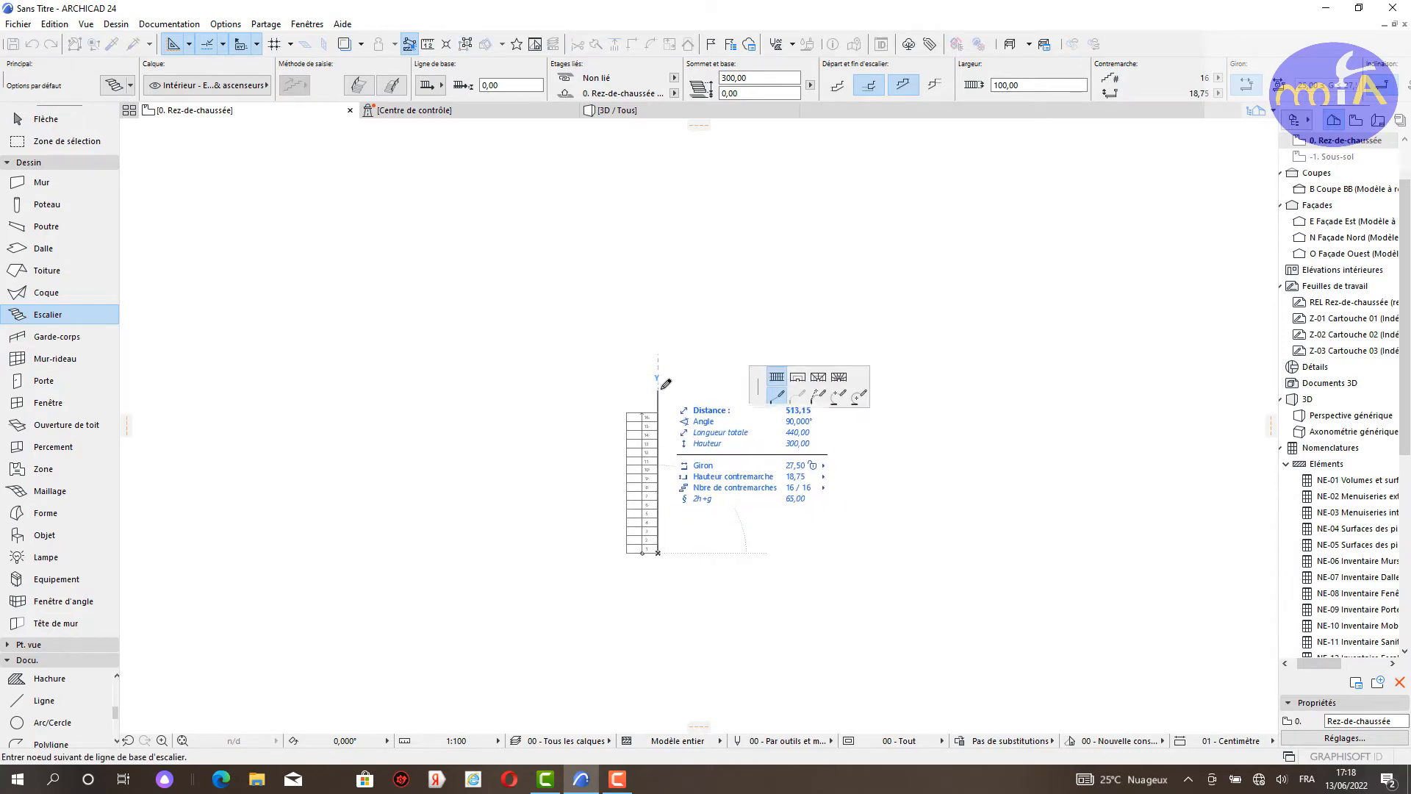
pyautogui.click(658, 474)
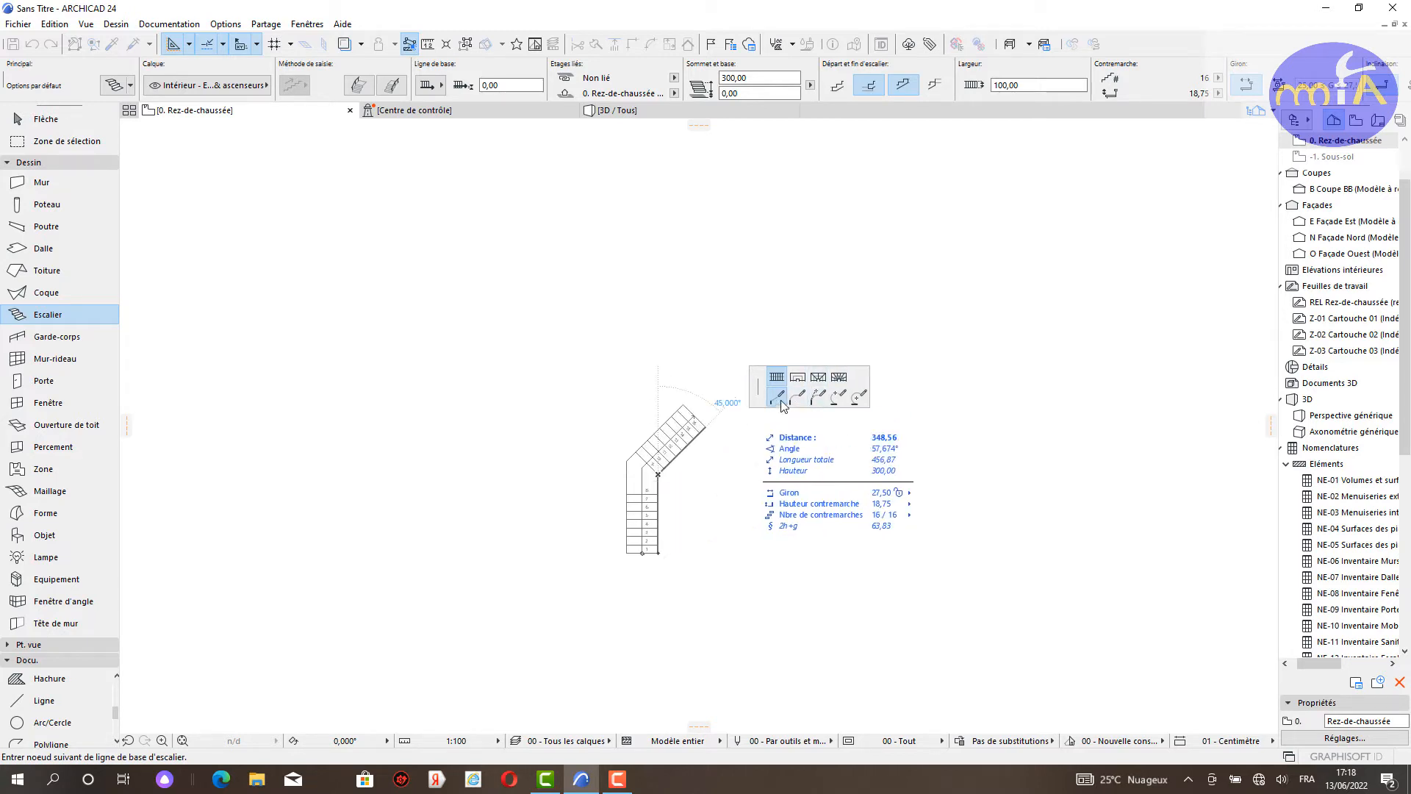
# Step: Continue the stair with a U-shaped landing of about 100, 105 and 98 cm segments, ending with a returning flight about 199 cm long
pyautogui.click(797, 377)
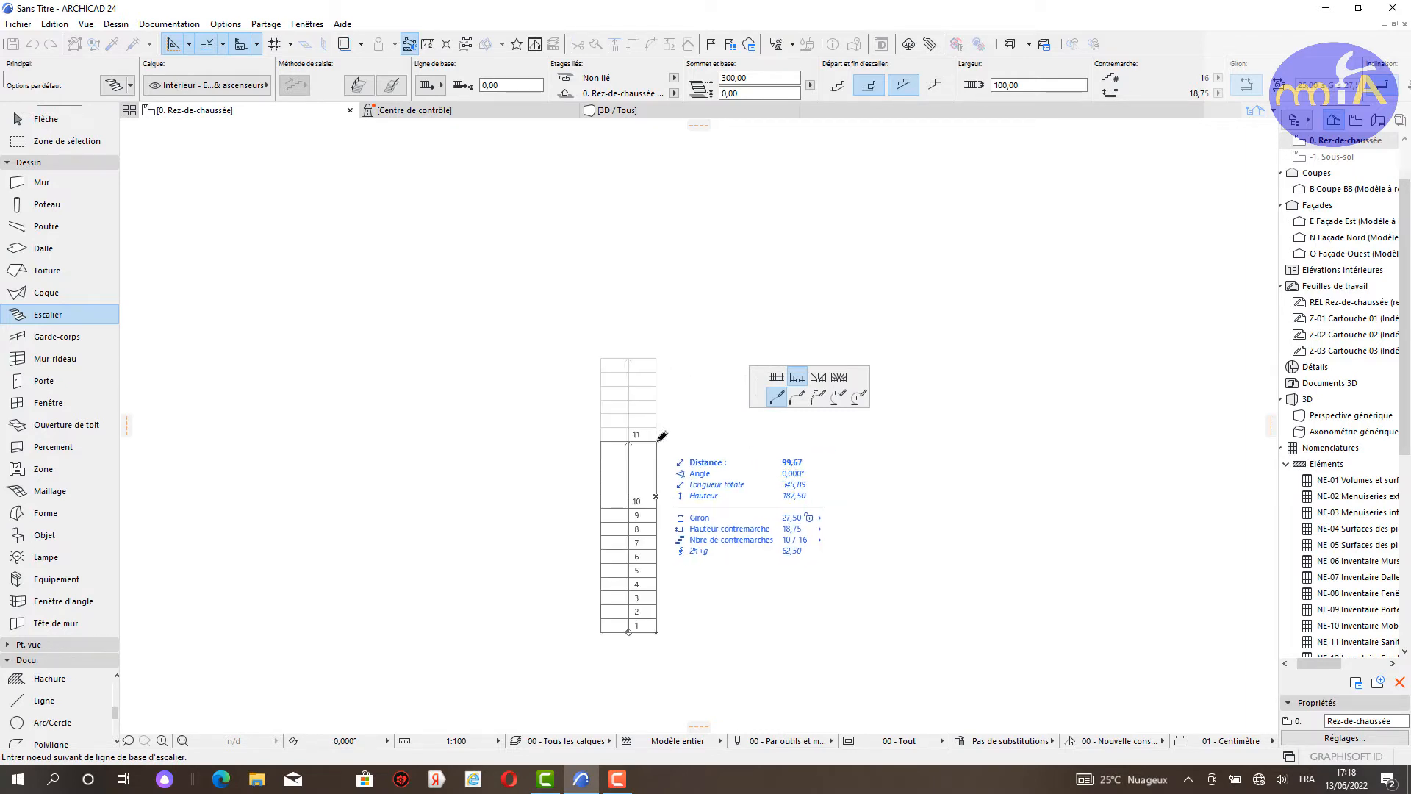
pyautogui.click(656, 441)
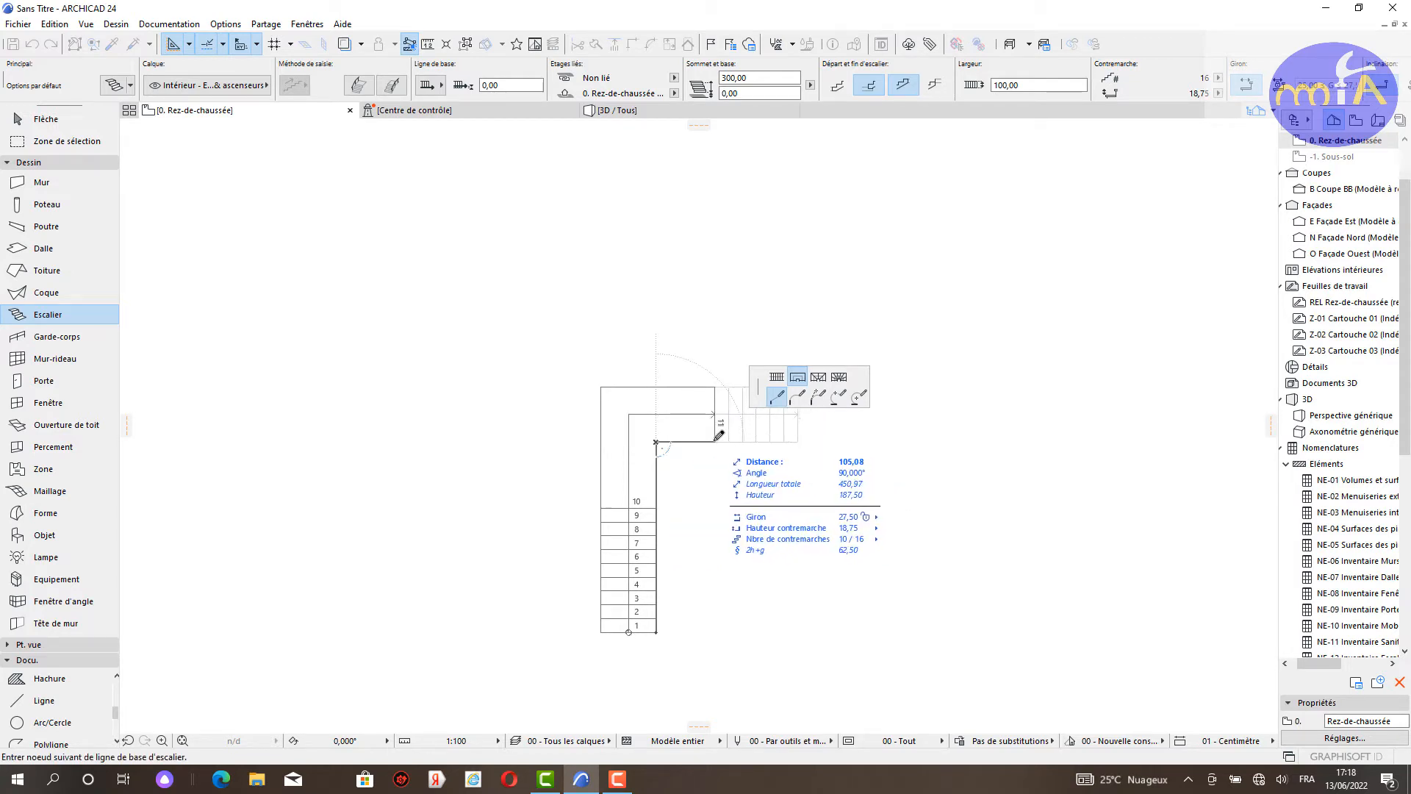
pyautogui.click(715, 441)
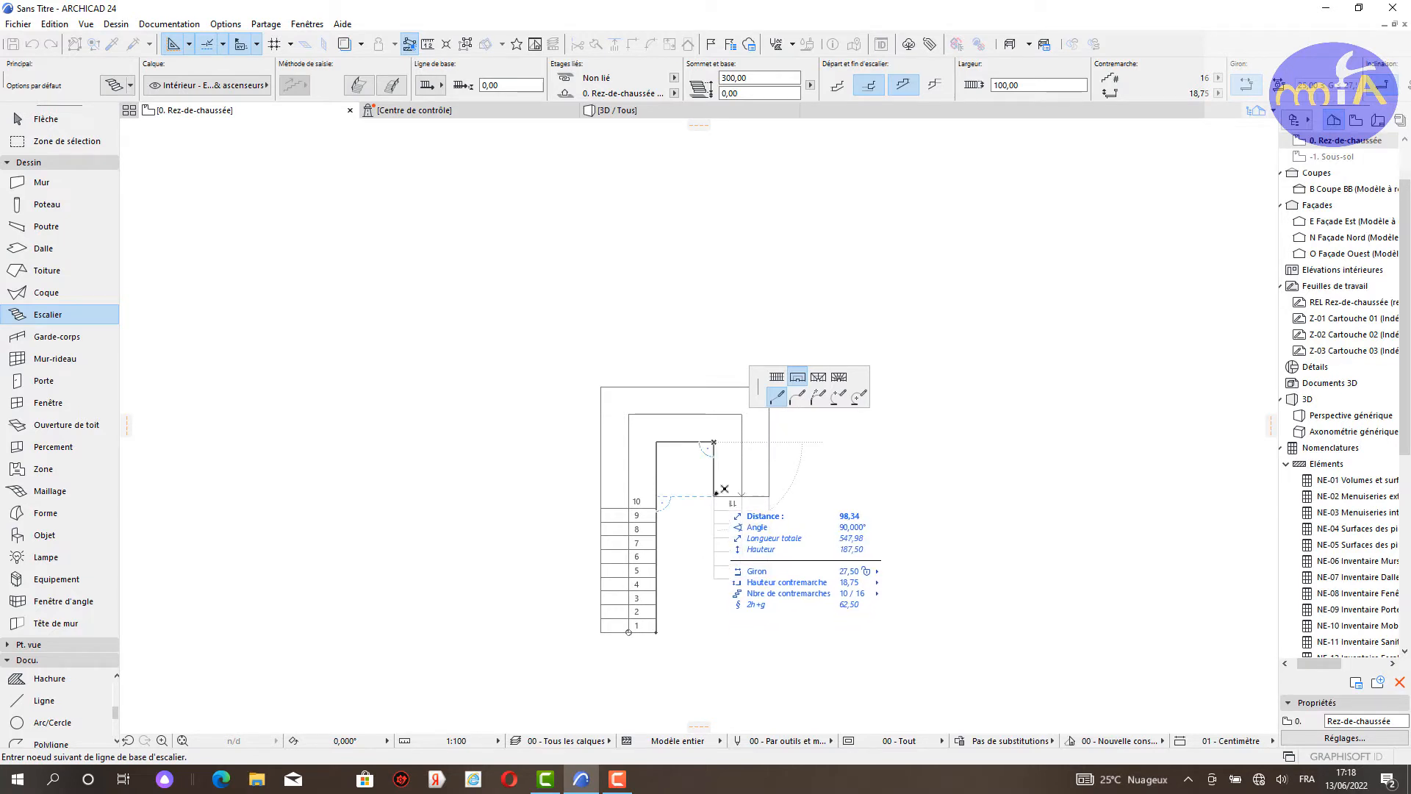
pyautogui.click(713, 498)
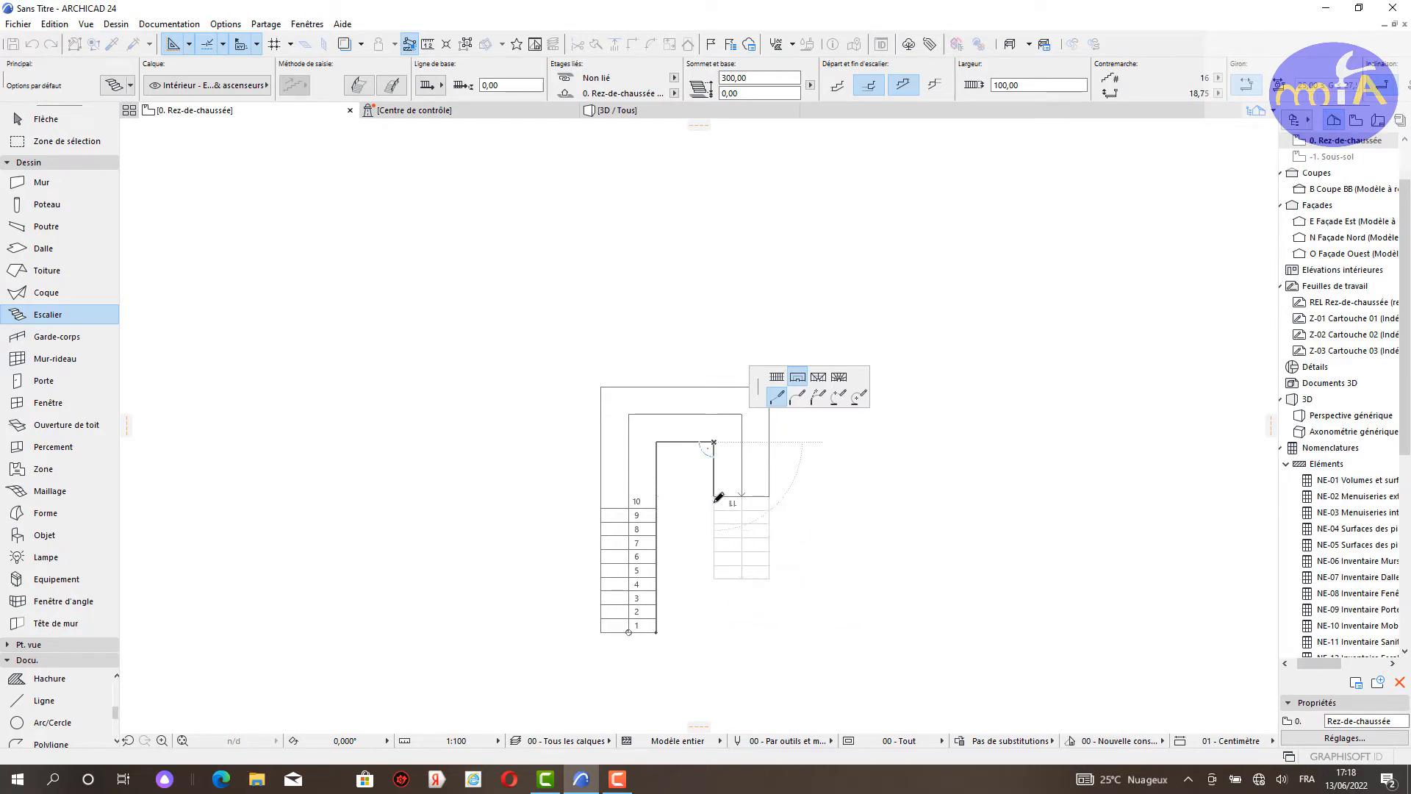
pyautogui.click(778, 378)
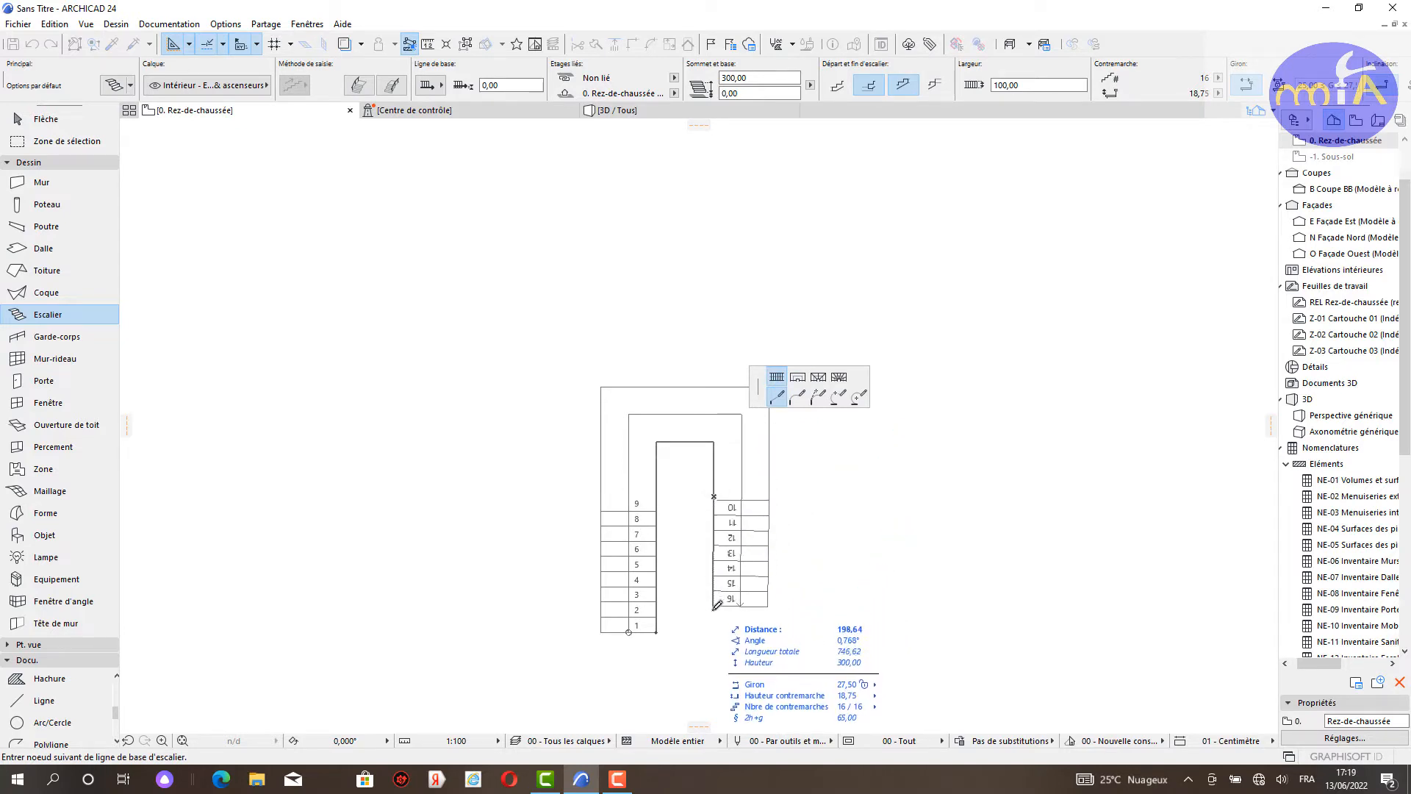
pyautogui.doubleClick(717, 607)
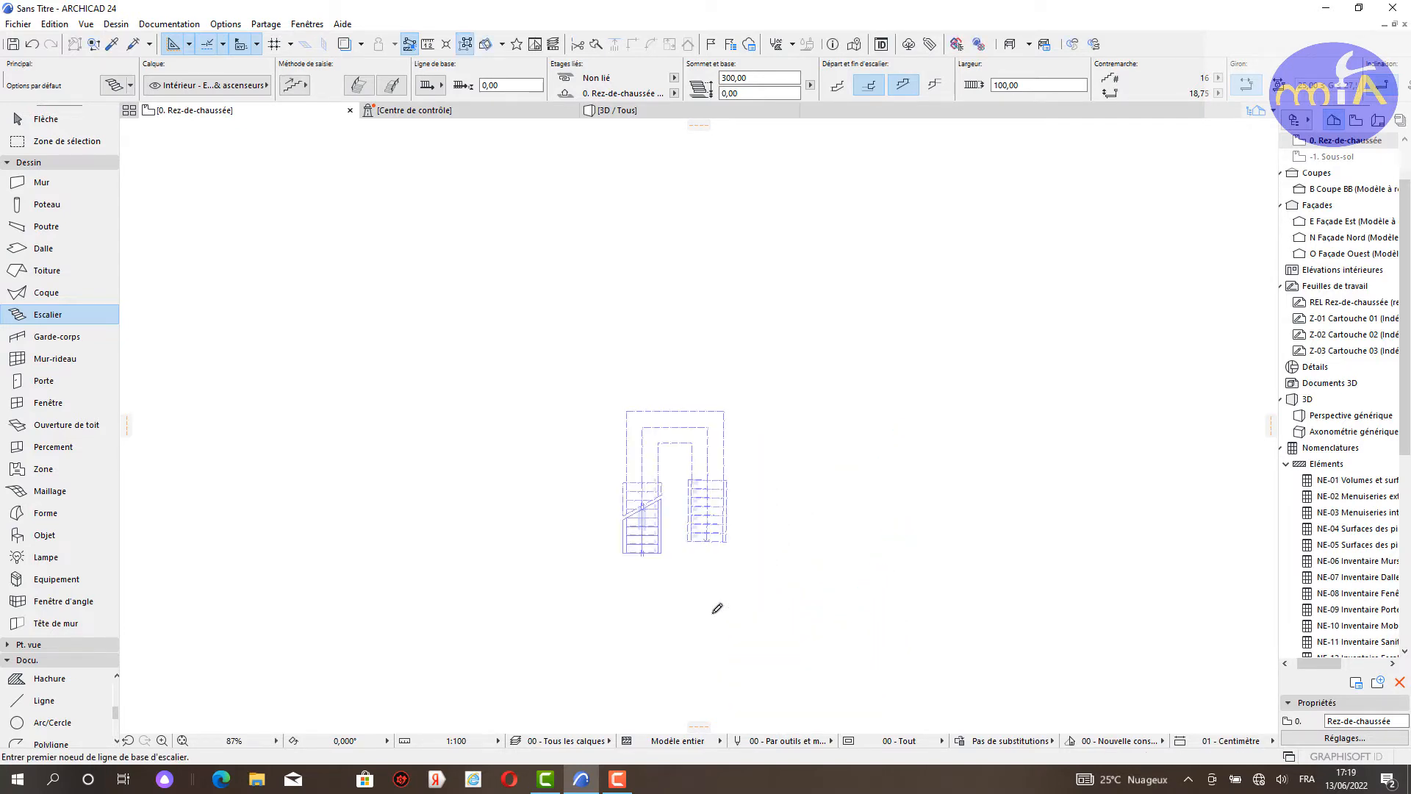
# Step: Shift two treads from the U-shaped stair's first flight to its second, and add a baseline node on the landing's inner edge
pyautogui.scroll(6, 717, 527)
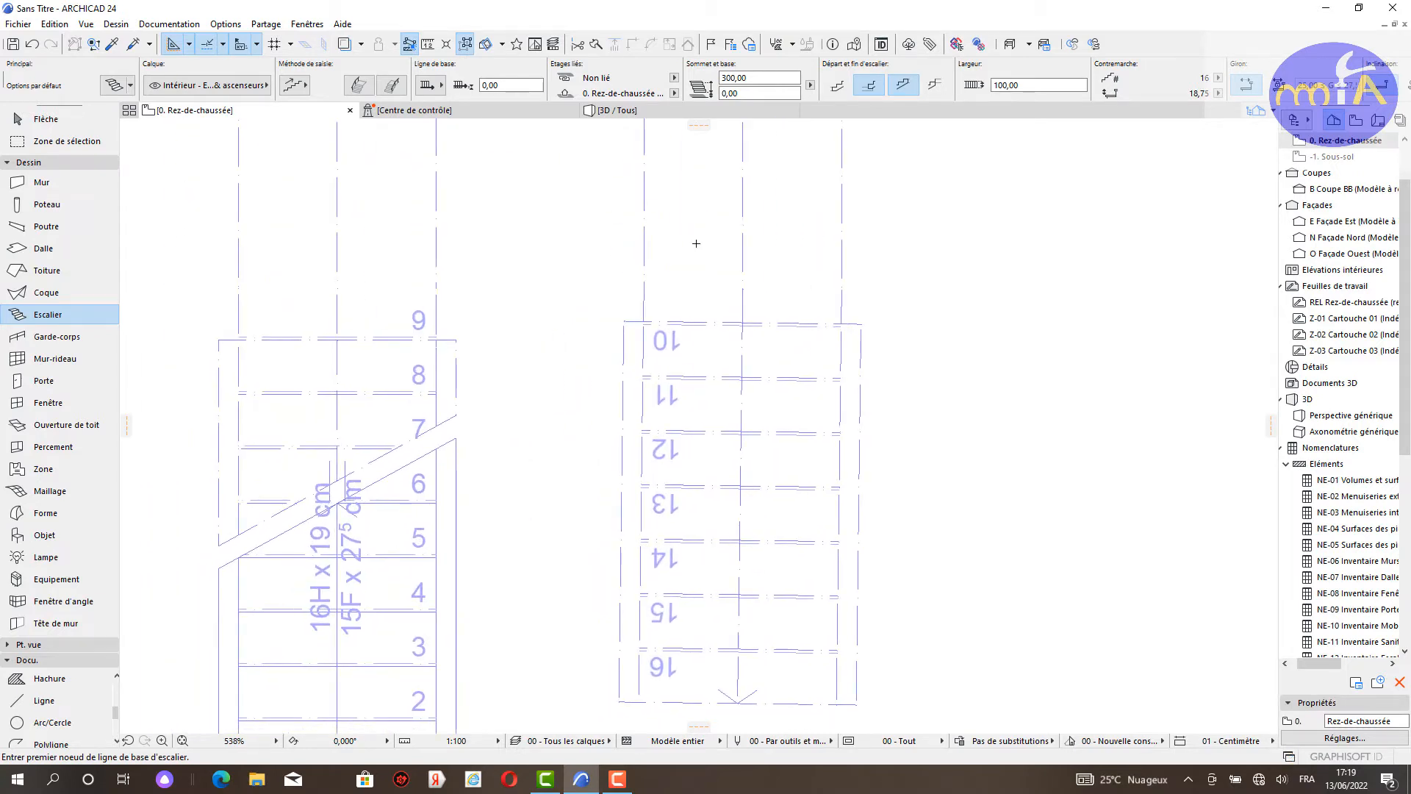
pyautogui.scroll(-3, 720, 315)
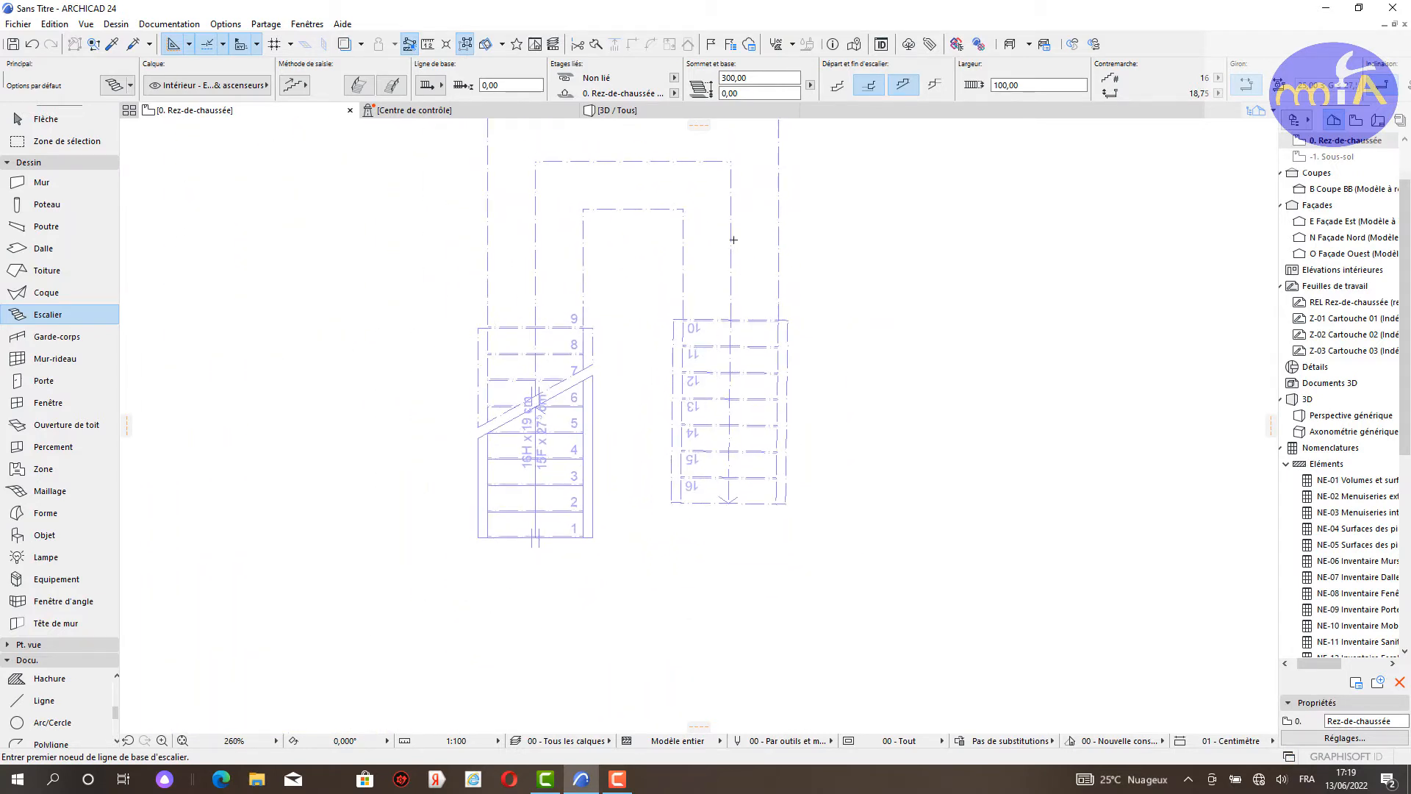
pyautogui.moveTo(547, 270); pyautogui.dragTo(656, 314, button='middle')
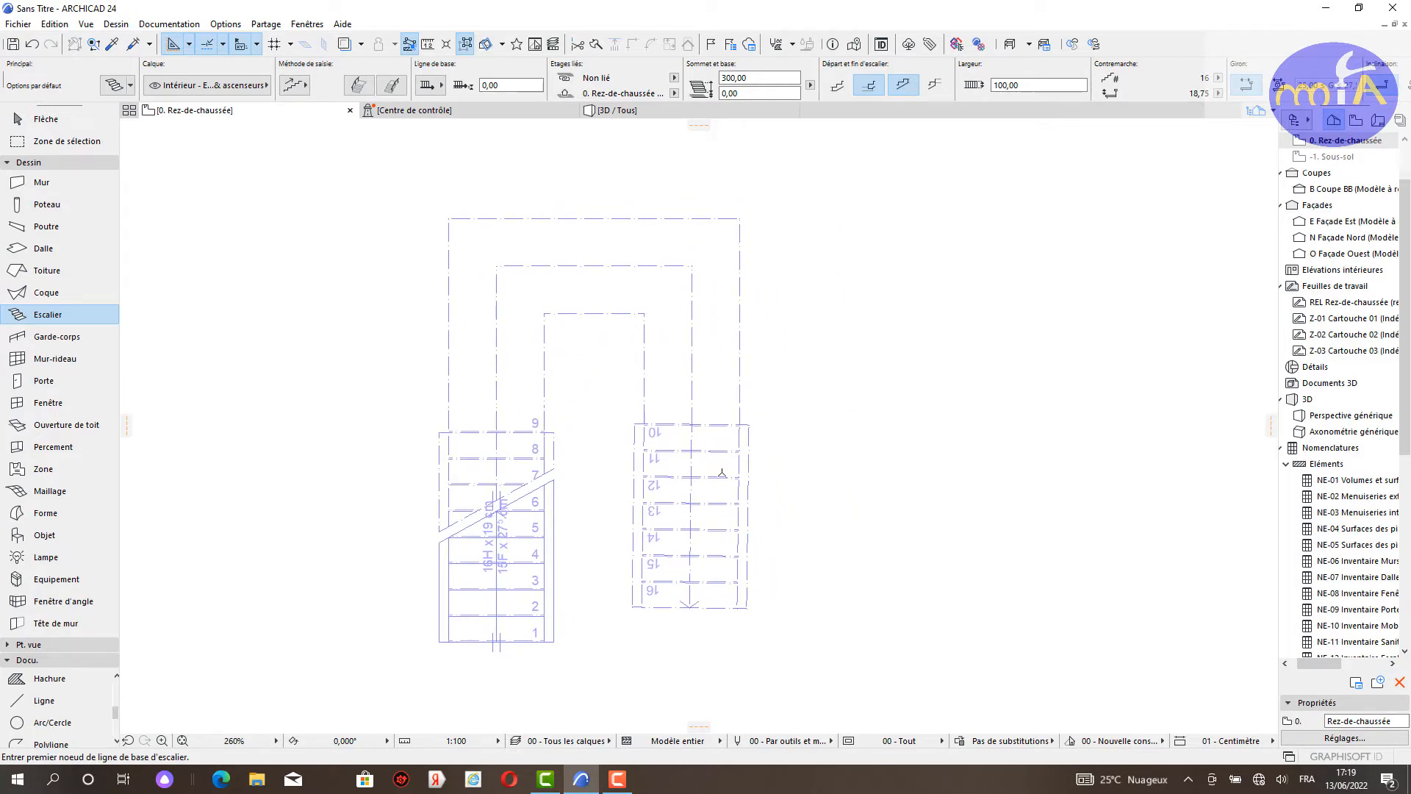
pyautogui.press('Escape')
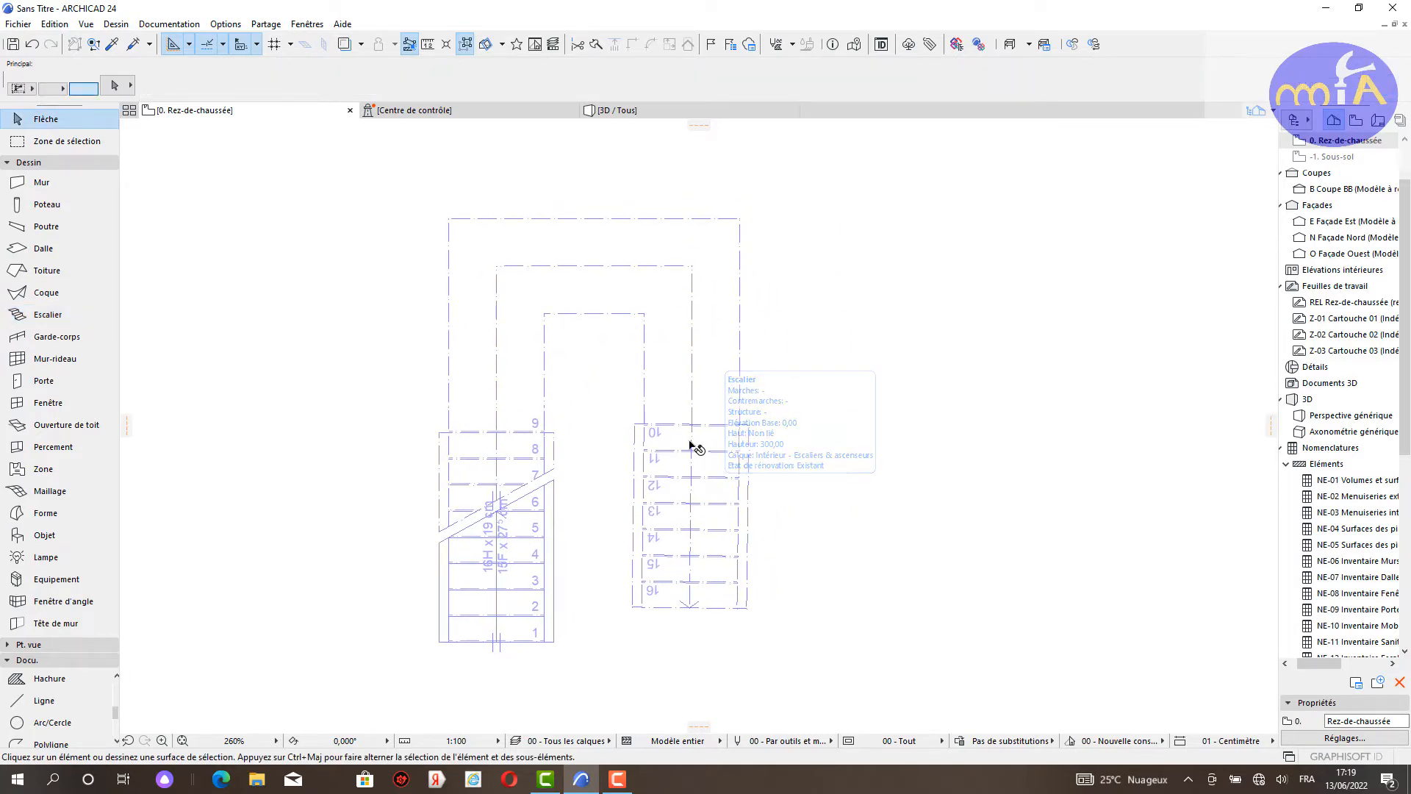
pyautogui.click(709, 460)
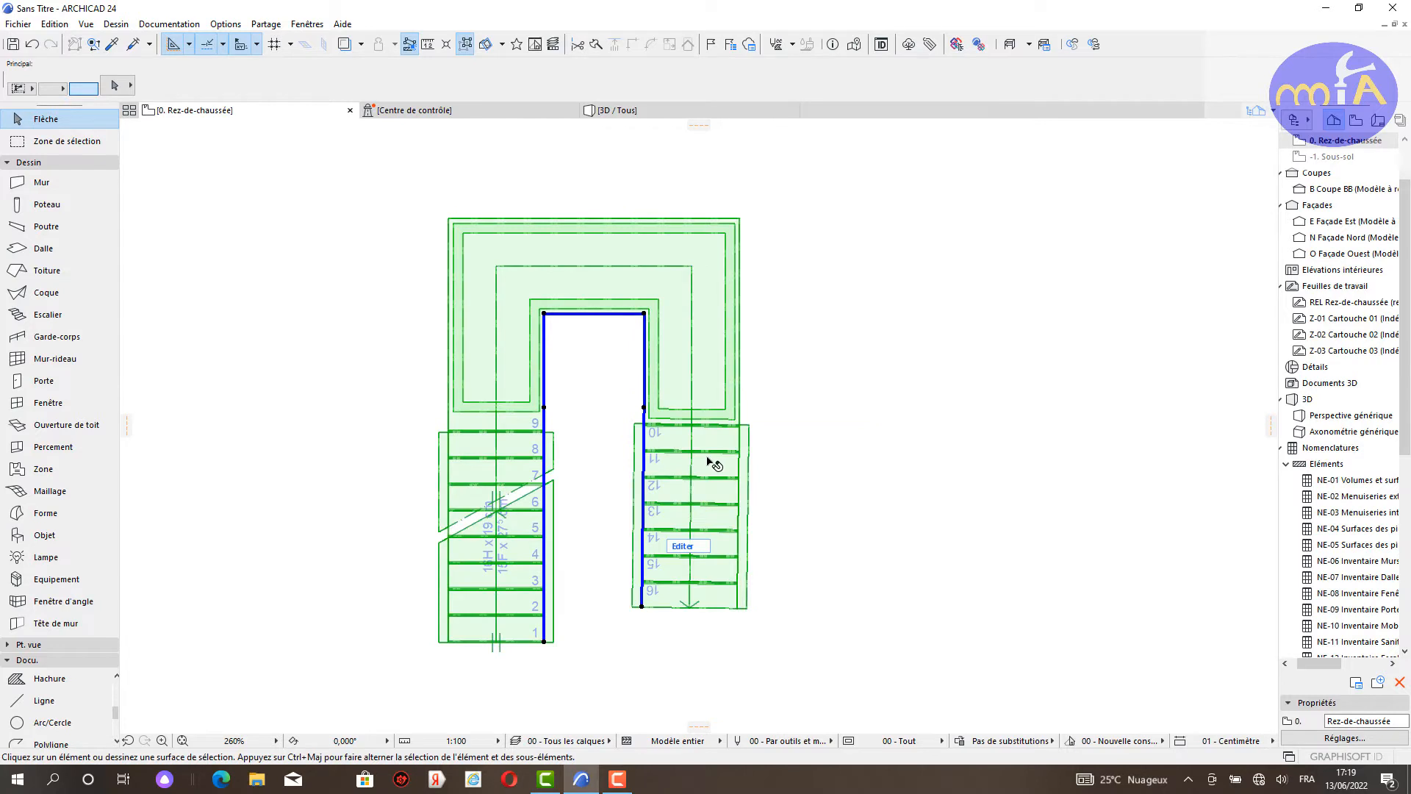
pyautogui.click(642, 607)
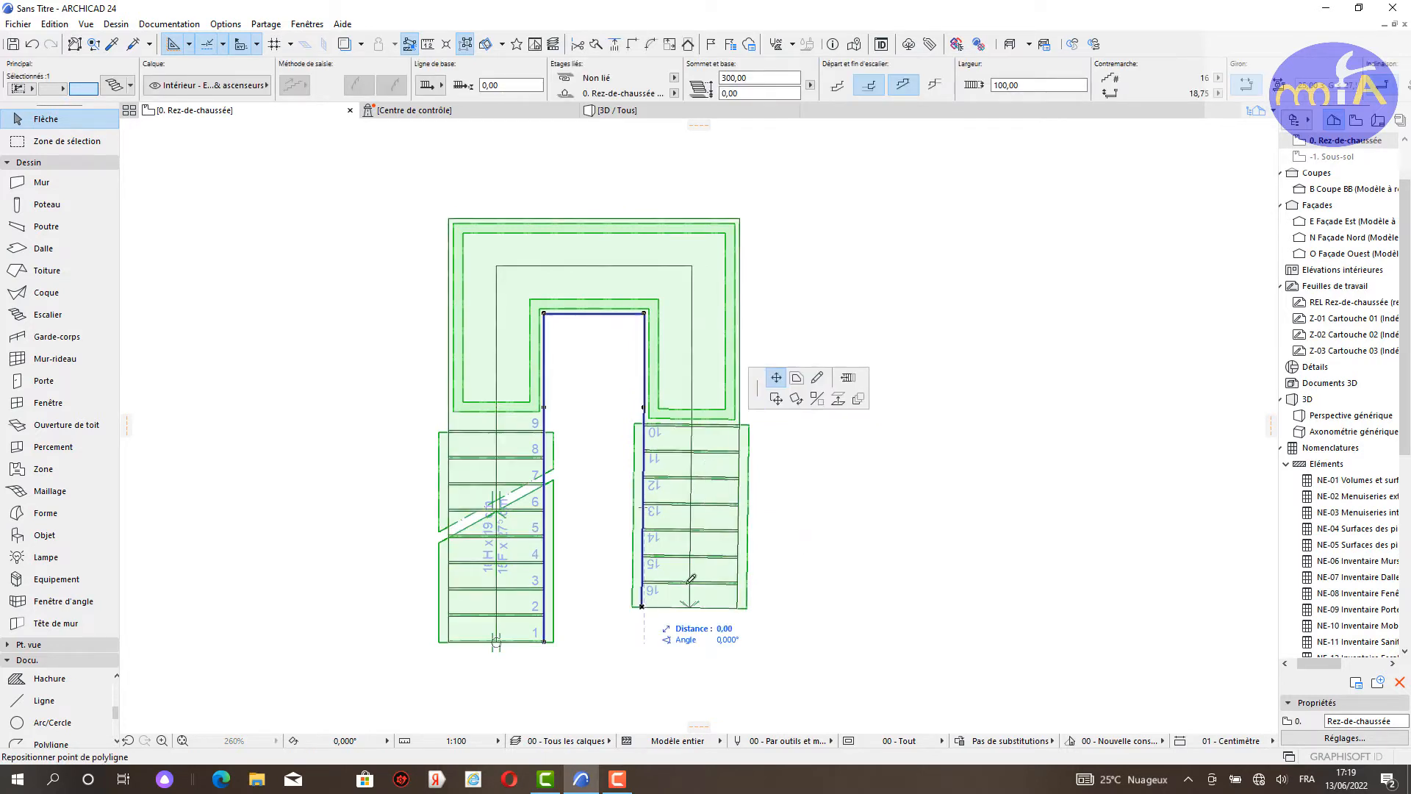
pyautogui.click(852, 377)
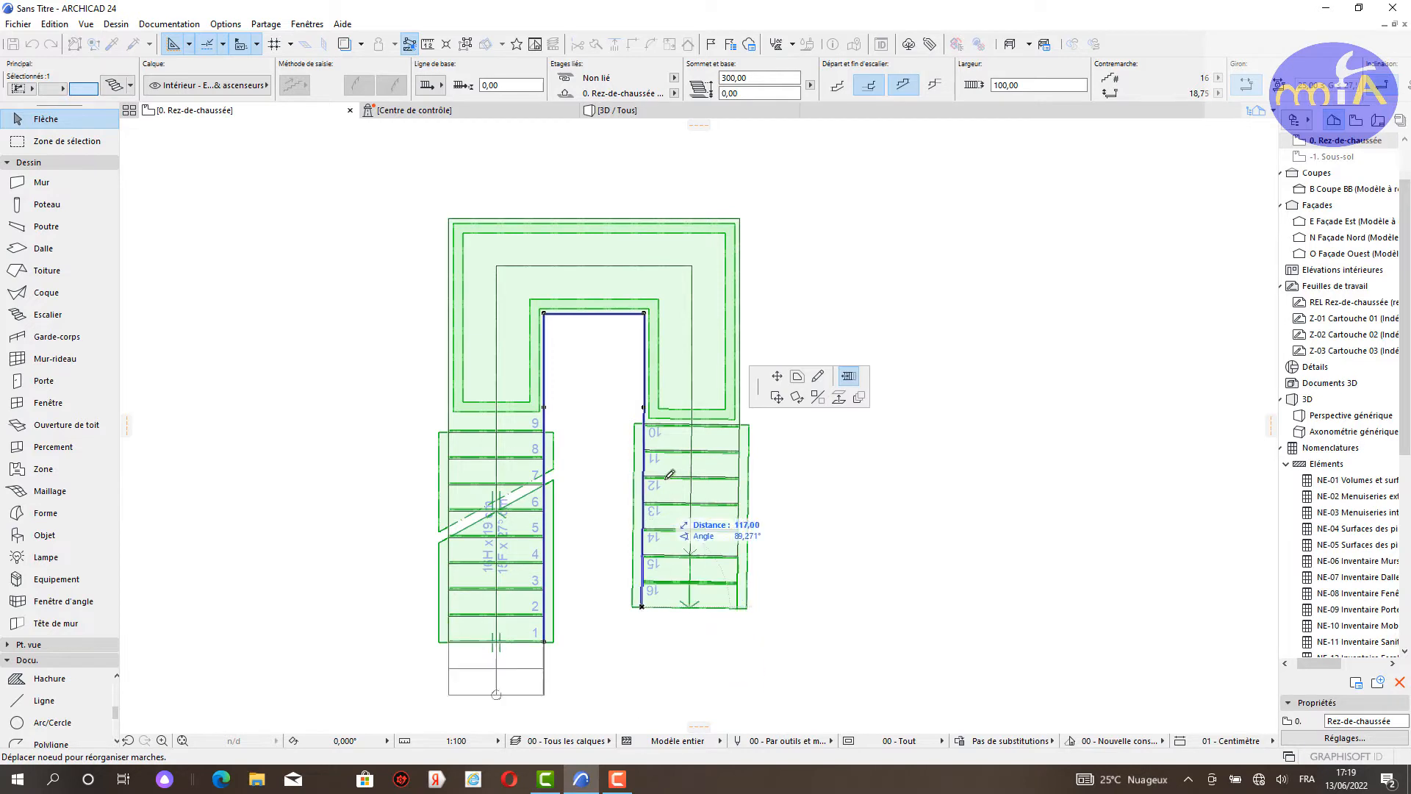
pyautogui.click(654, 672)
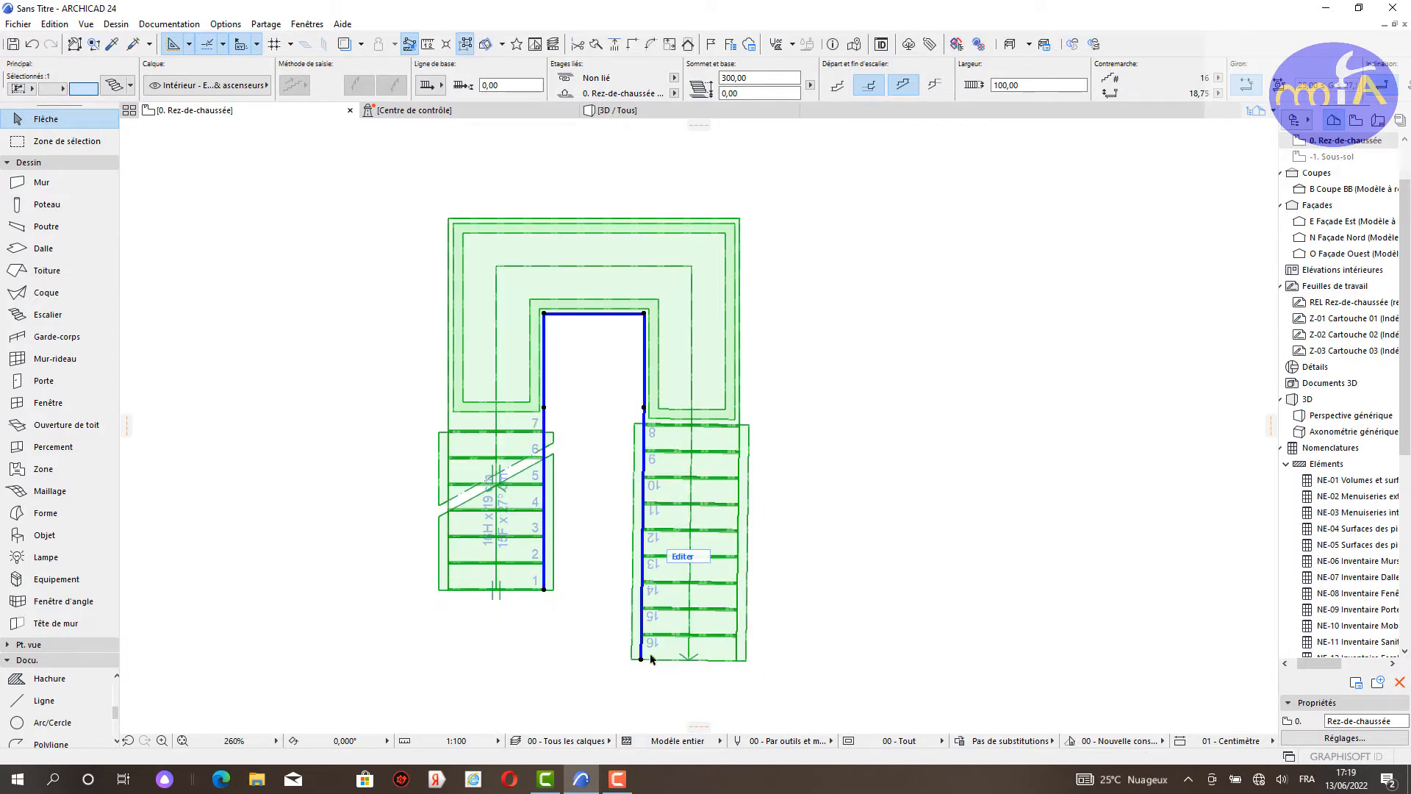
pyautogui.click(622, 319)
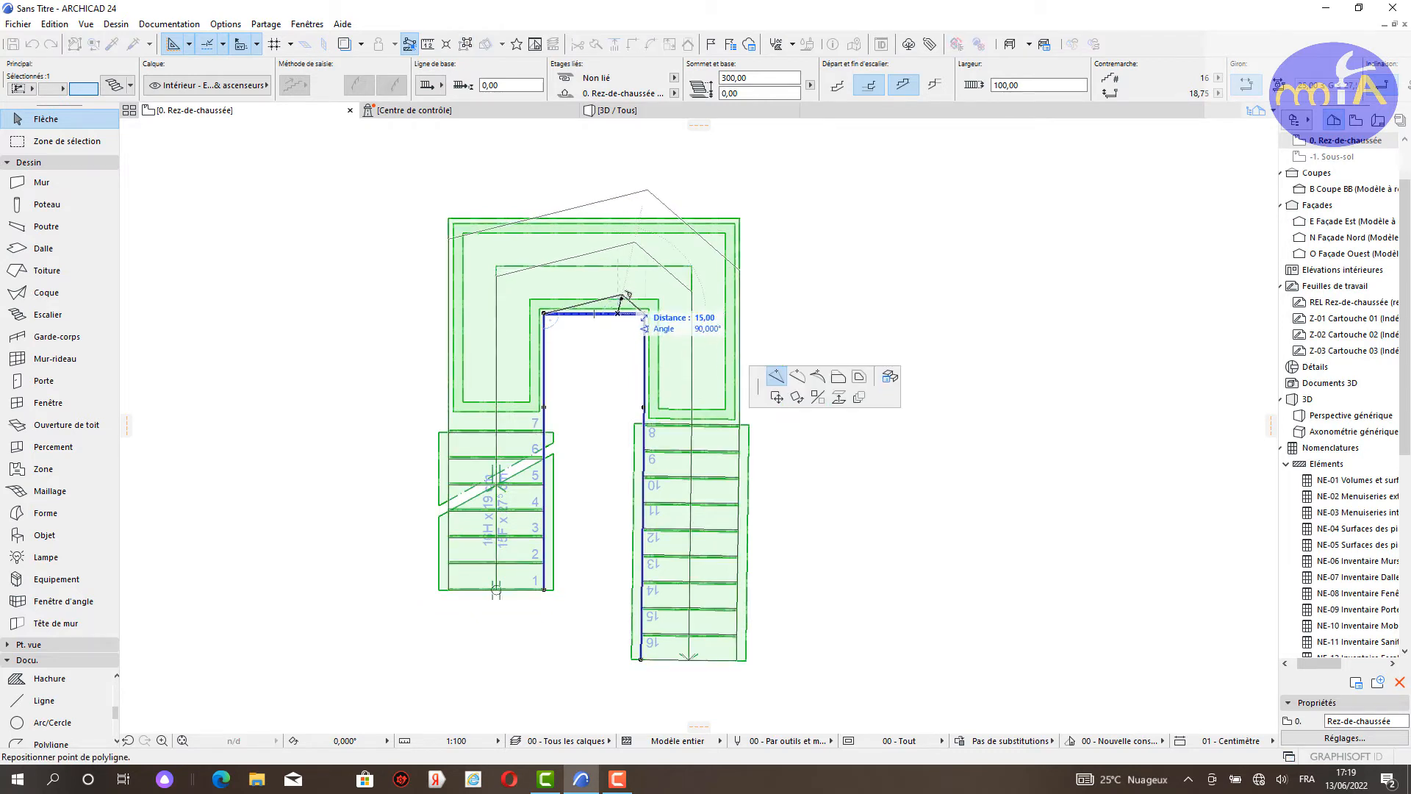
pyautogui.click(619, 310)
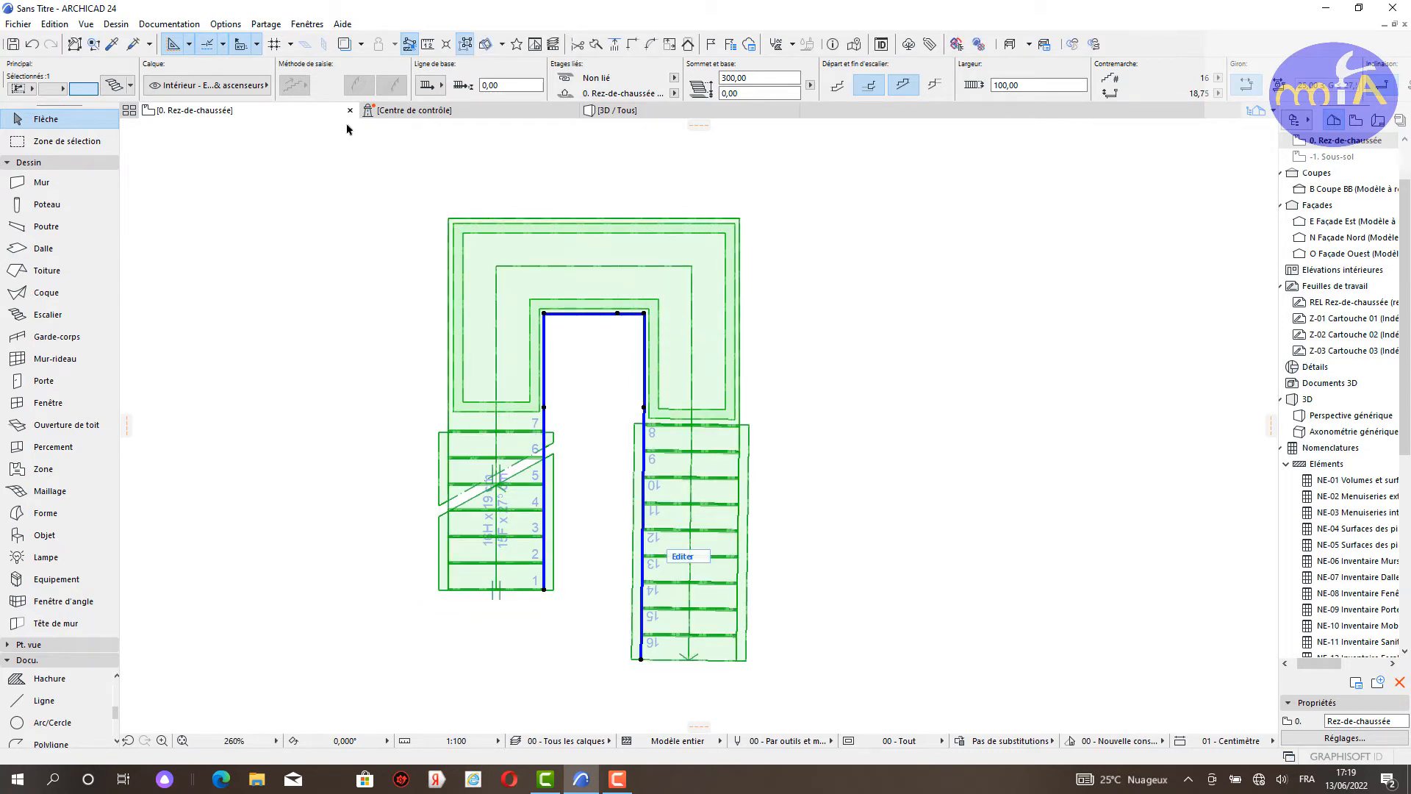
# Step: Examine the flights, stringers and landing of the U-shaped stair from several angles in the 3D view
pyautogui.click(624, 110)
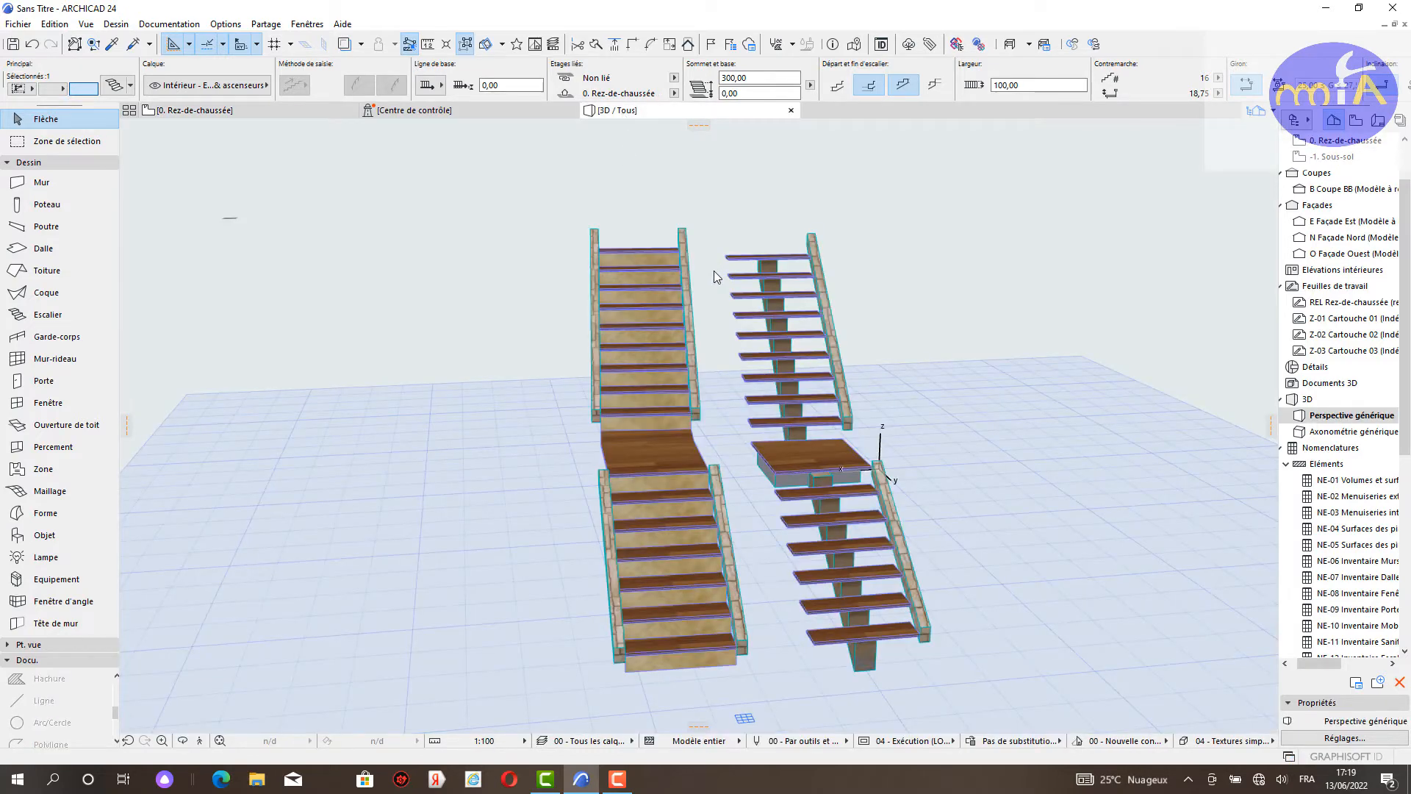
pyautogui.click(533, 413)
pyautogui.scroll(-3, 543, 401)
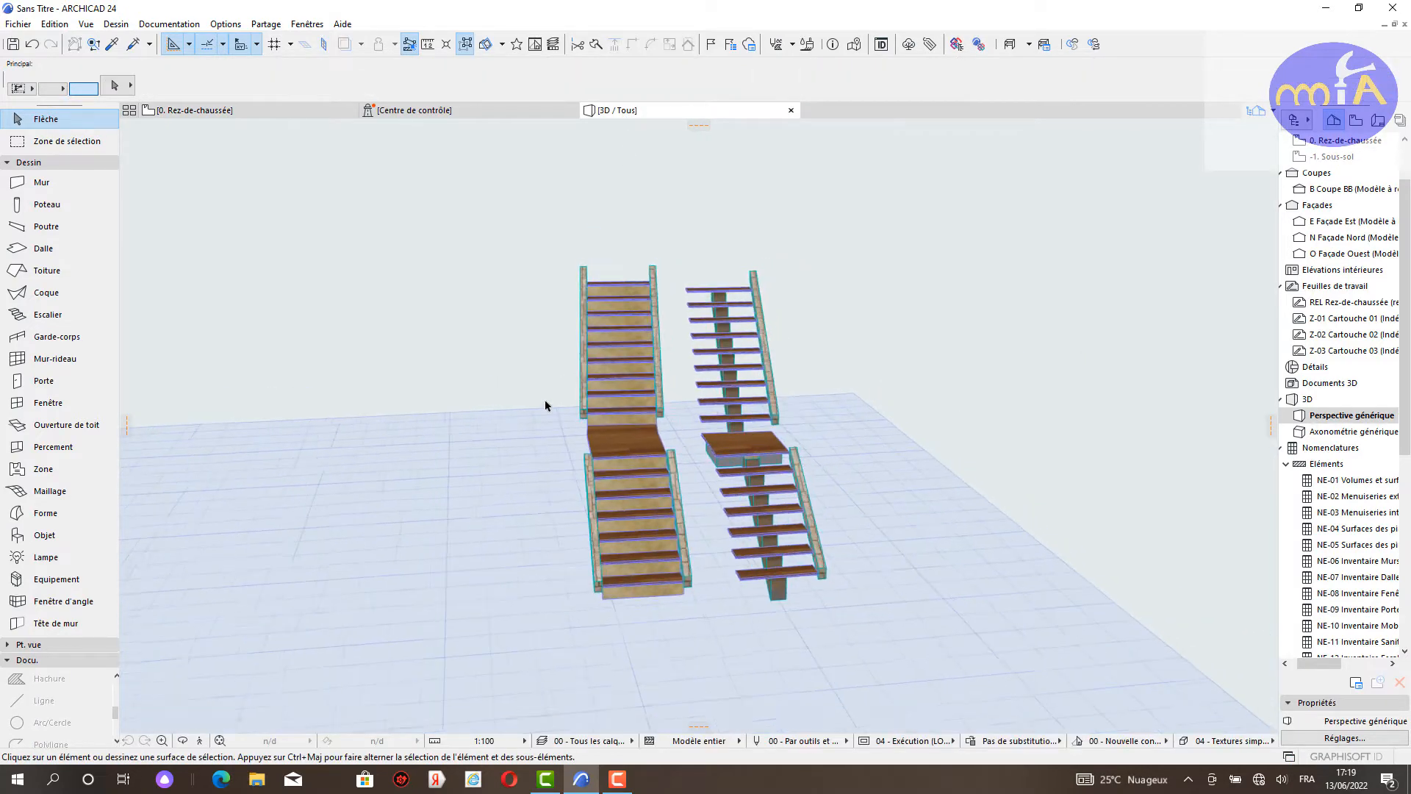
pyautogui.moveTo(850, 414); pyautogui.dragTo(1043, 412, button='middle')
pyautogui.scroll(-4, 816, 412)
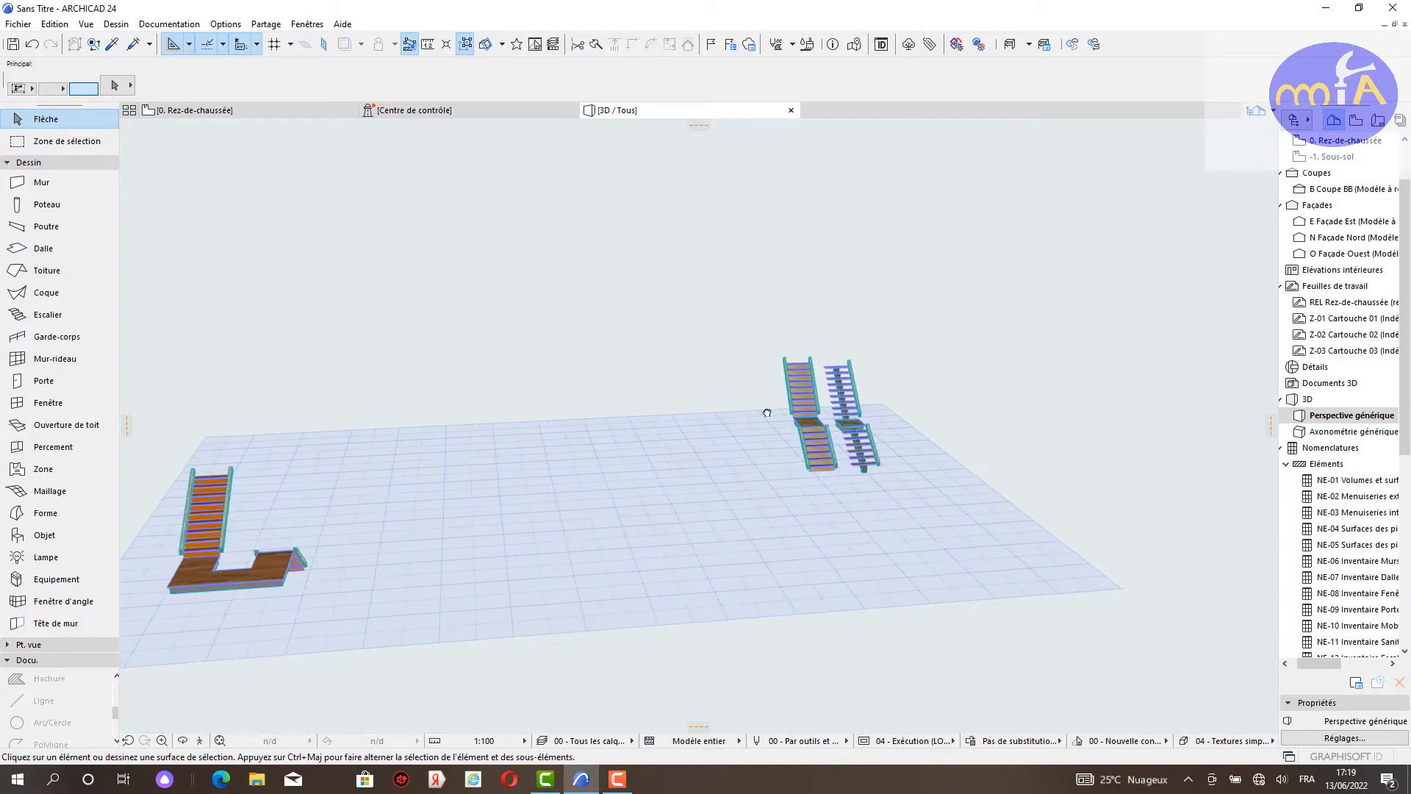
pyautogui.moveTo(765, 412); pyautogui.dragTo(941, 412, button='middle')
pyautogui.scroll(2, 526, 493)
pyautogui.moveTo(485, 519); pyautogui.dragTo(656, 387, button='middle')
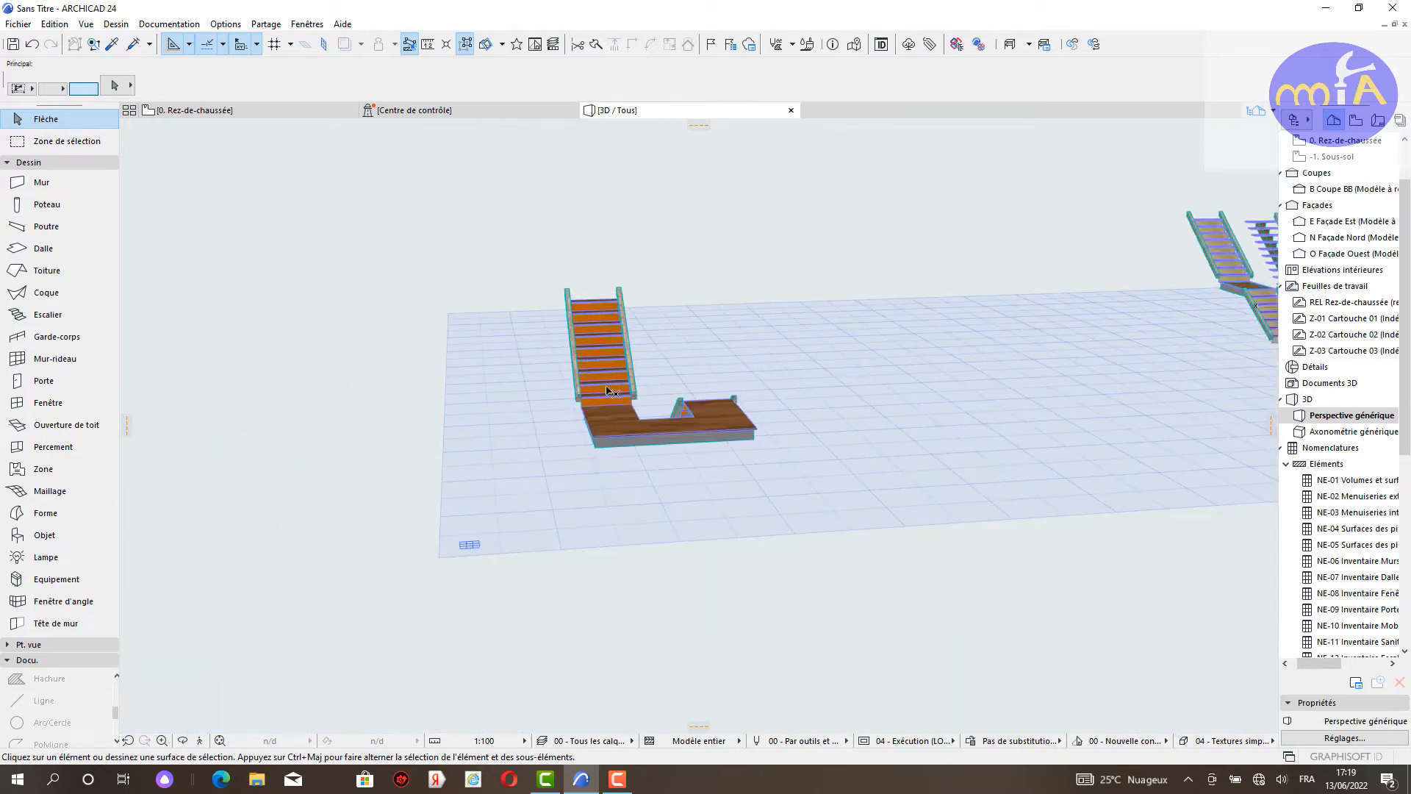
pyautogui.scroll(3, 607, 391)
pyautogui.keyDown('shift'); pyautogui.moveTo(599, 434); pyautogui.dragTo(700, 481, button='middle'); pyautogui.keyUp('shift')
pyautogui.scroll(-3, 942, 448)
pyautogui.moveTo(677, 426); pyautogui.dragTo(761, 371, button='middle')
pyautogui.scroll(5, 588, 375)
pyautogui.scroll(-6, 927, 404)
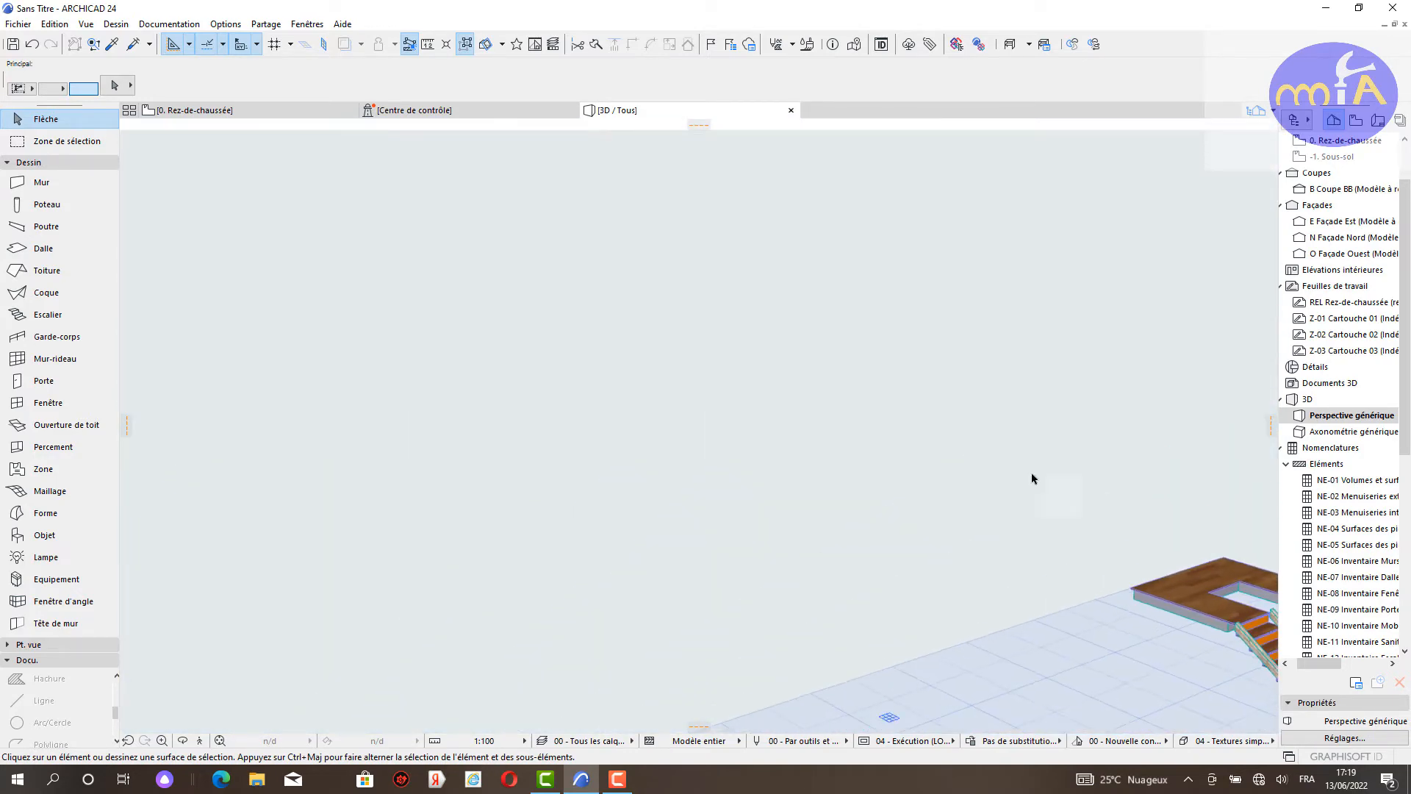
pyautogui.keyDown('shift'); pyautogui.moveTo(1032, 478); pyautogui.dragTo(715, 437, button='middle'); pyautogui.keyUp('shift')
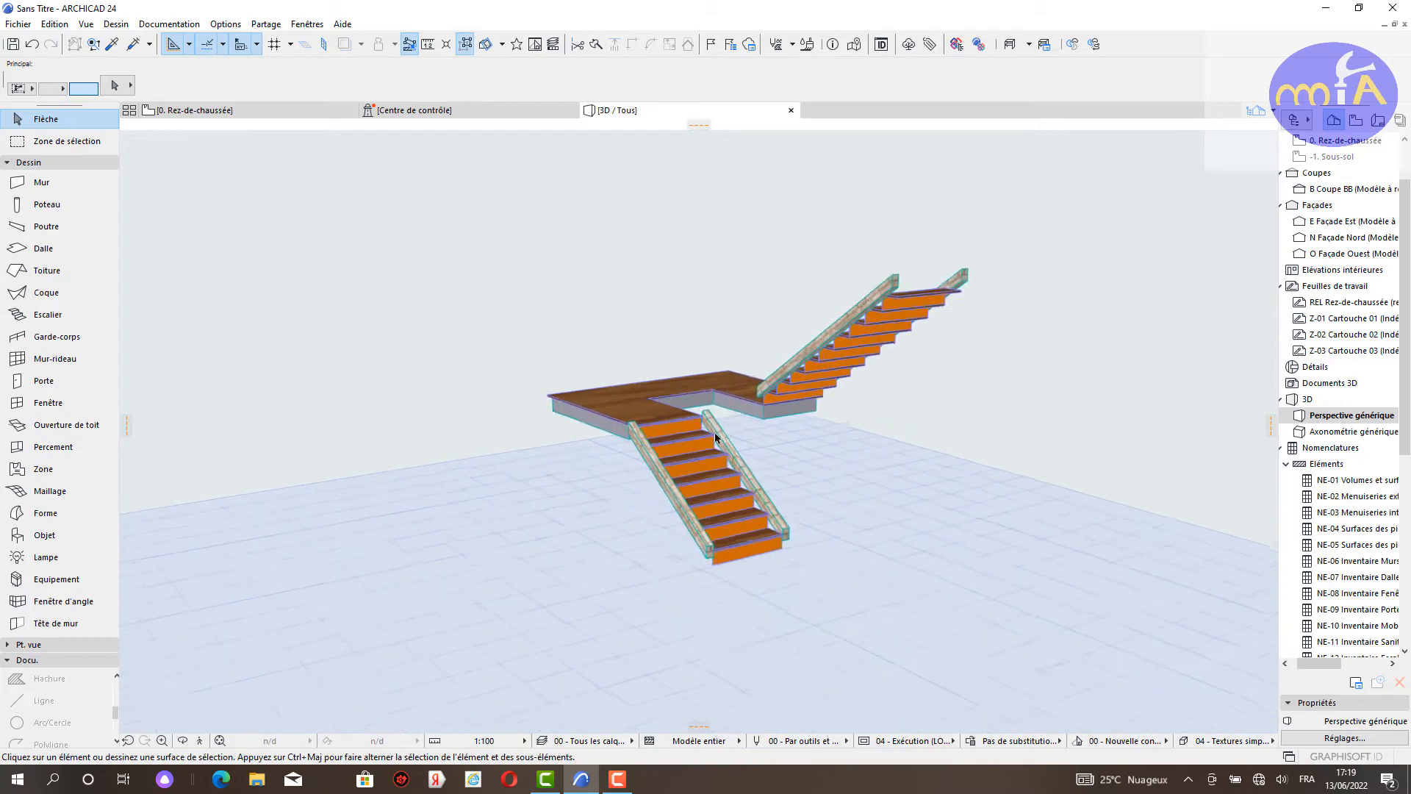
pyautogui.scroll(6, 714, 436)
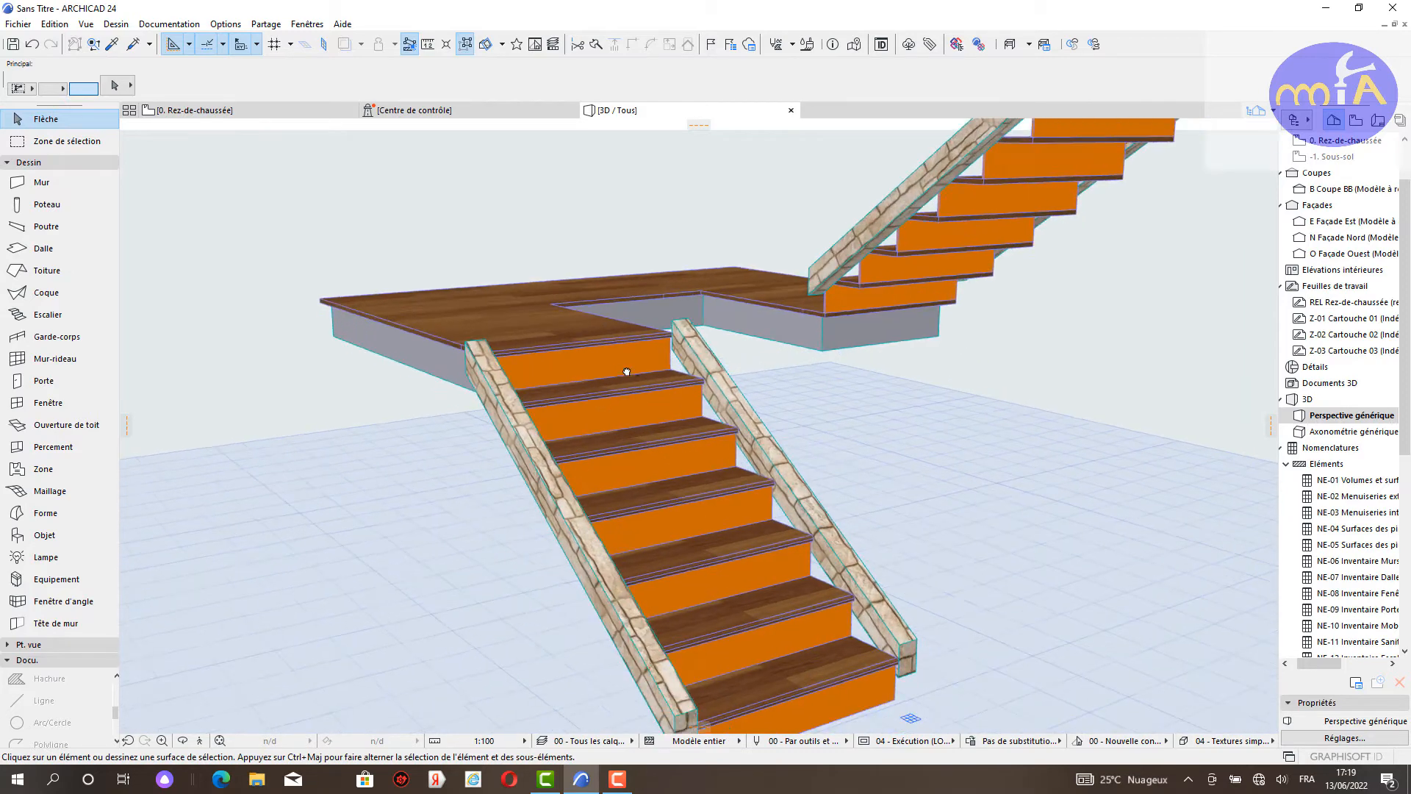
pyautogui.scroll(-3, 627, 371)
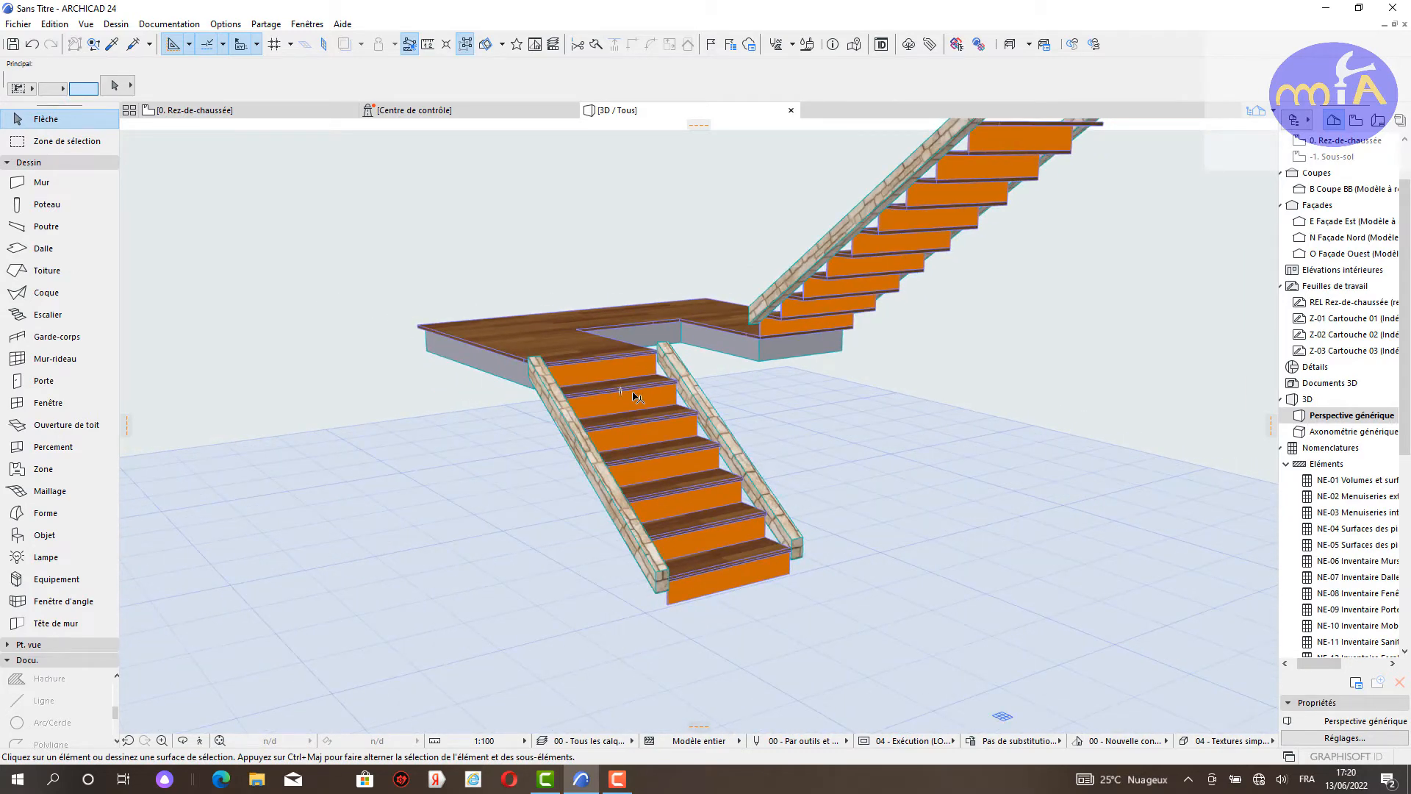
# Step: Add associative railings (Garde-corps) along the outer and inner sides of the U-shaped stair, including its landing
pyautogui.click(212, 337)
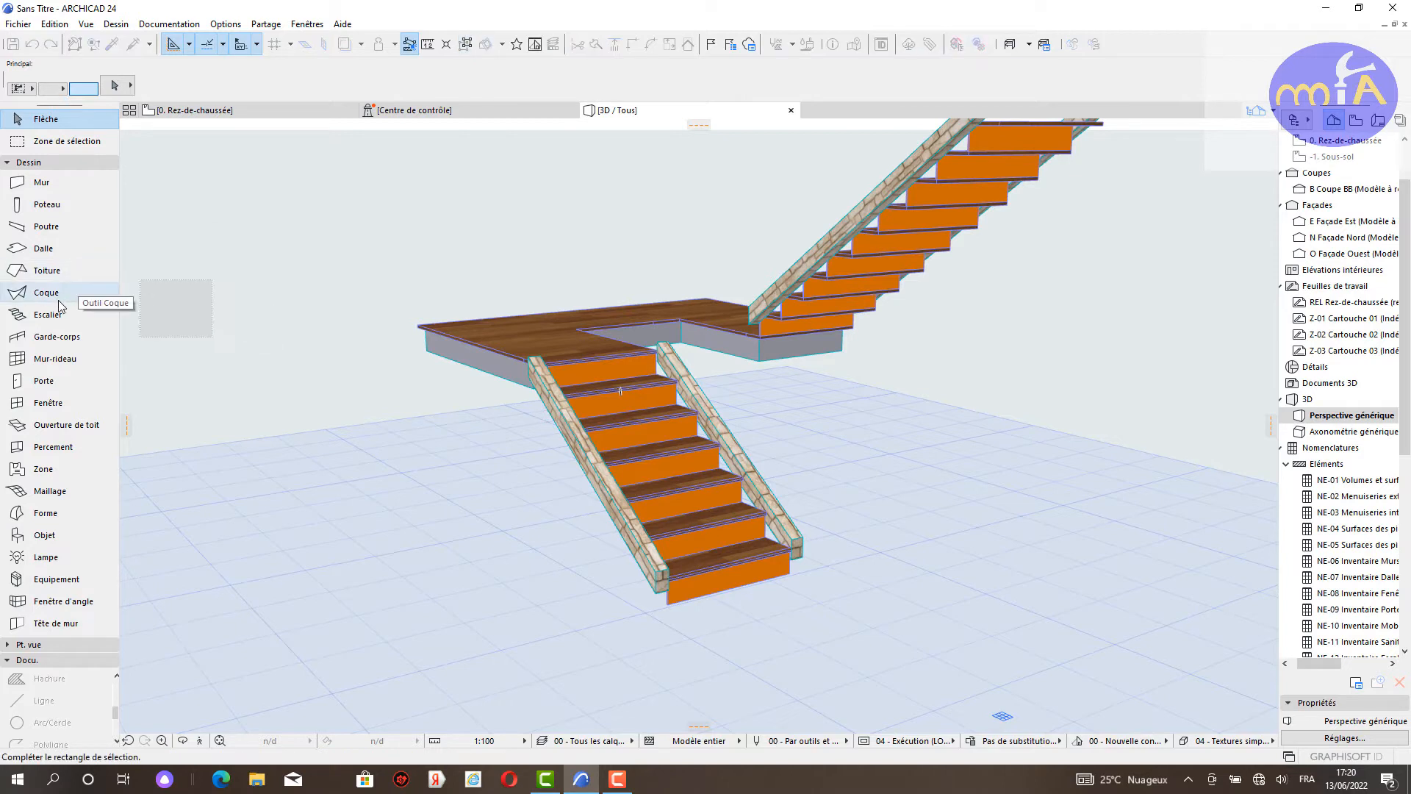
pyautogui.click(221, 315)
pyautogui.click(64, 337)
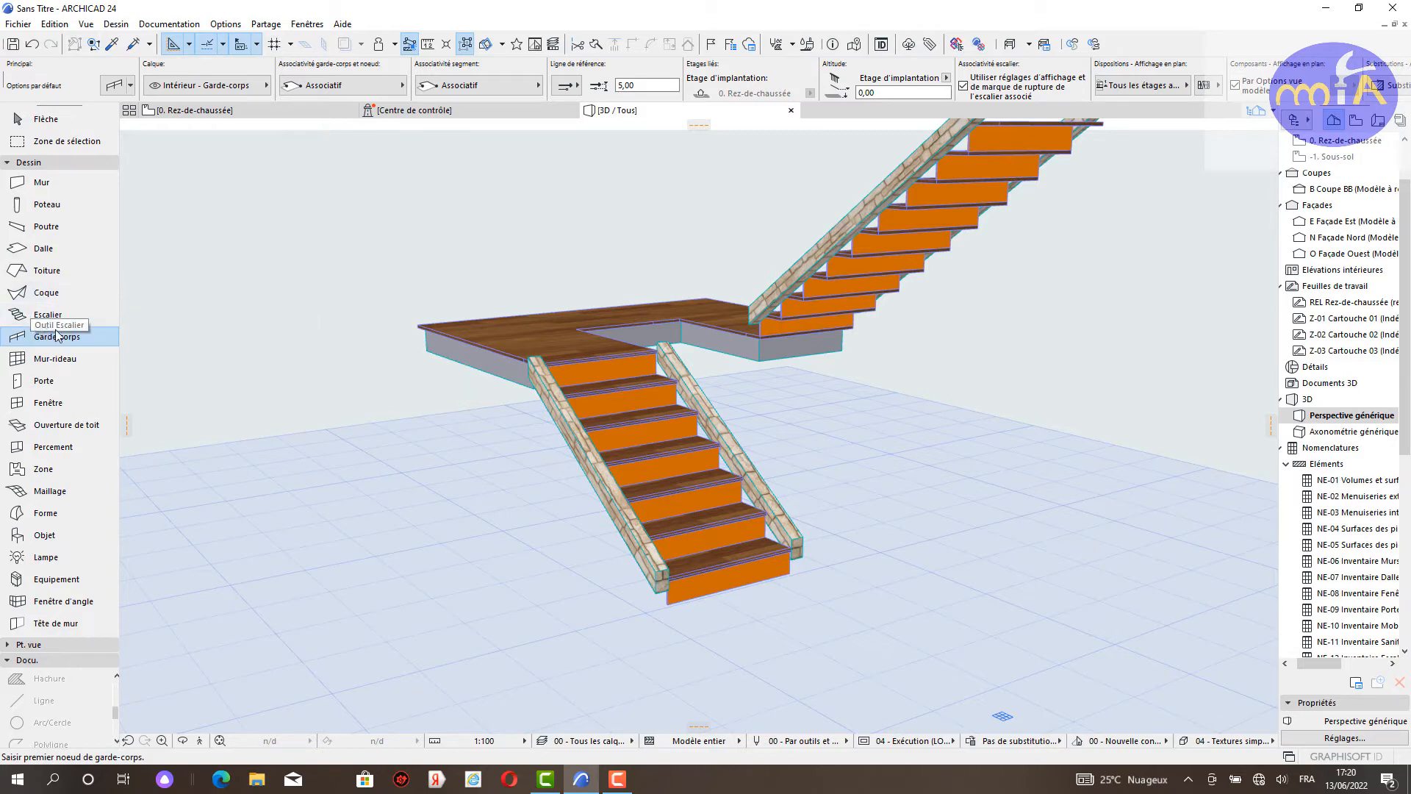
pyautogui.click(652, 534)
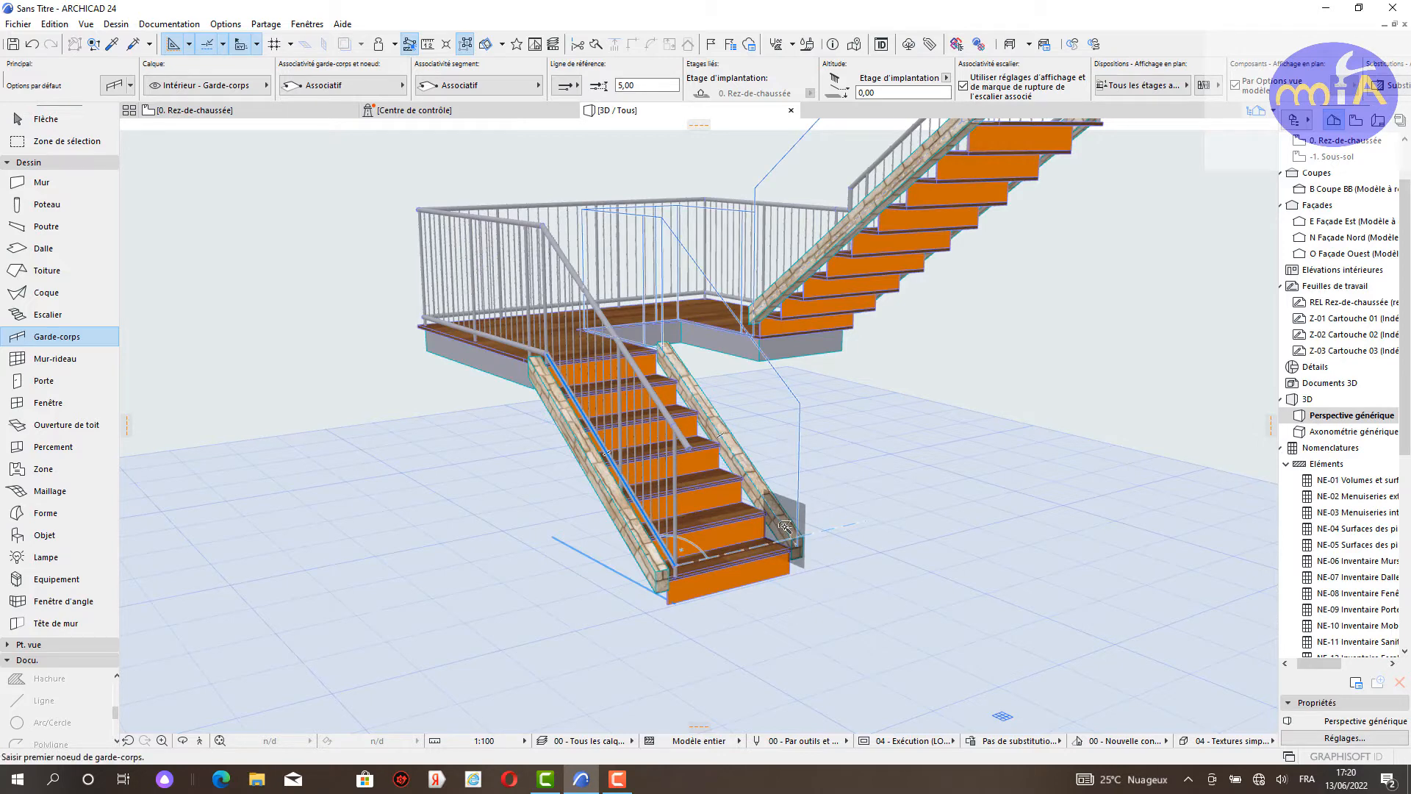
pyautogui.click(785, 526)
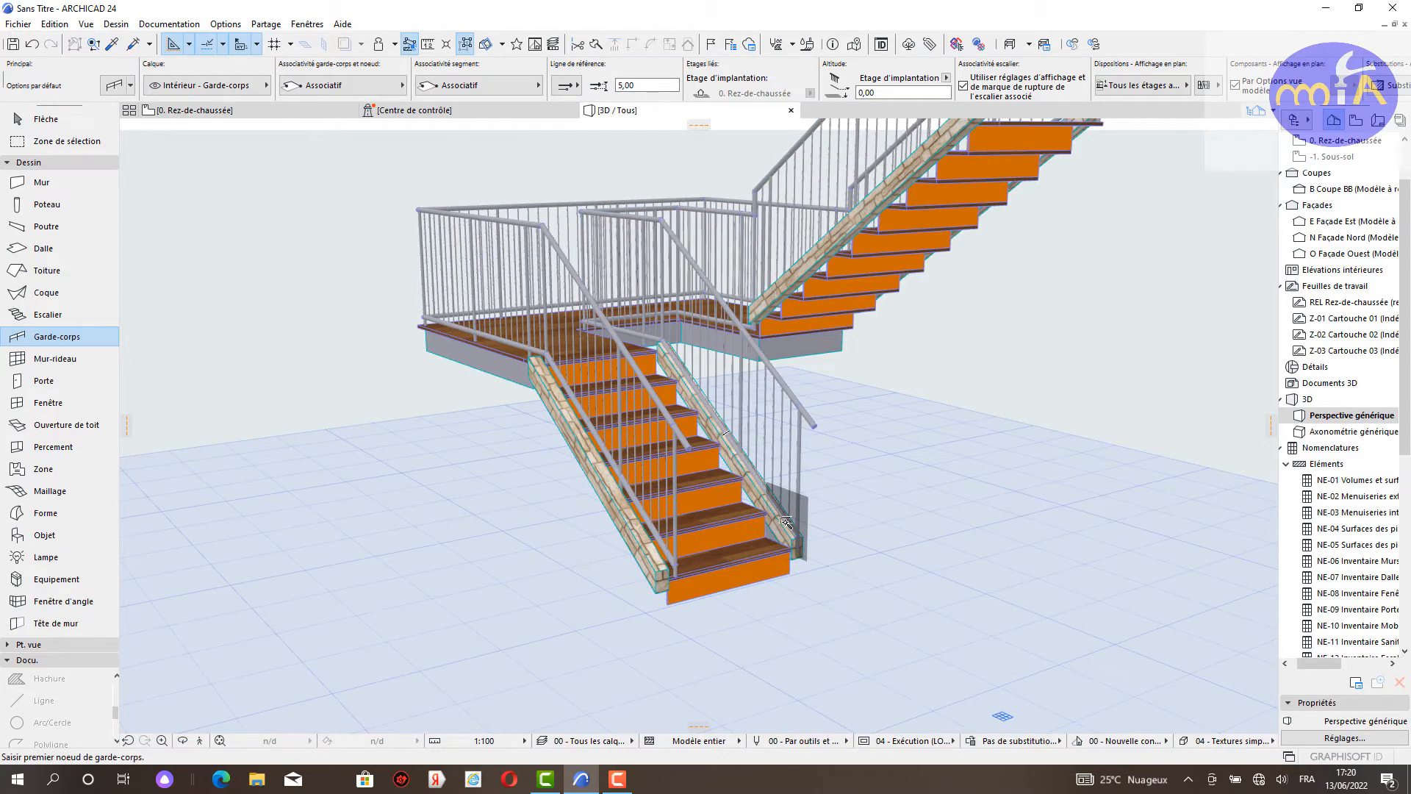
pyautogui.scroll(-8, 529, 397)
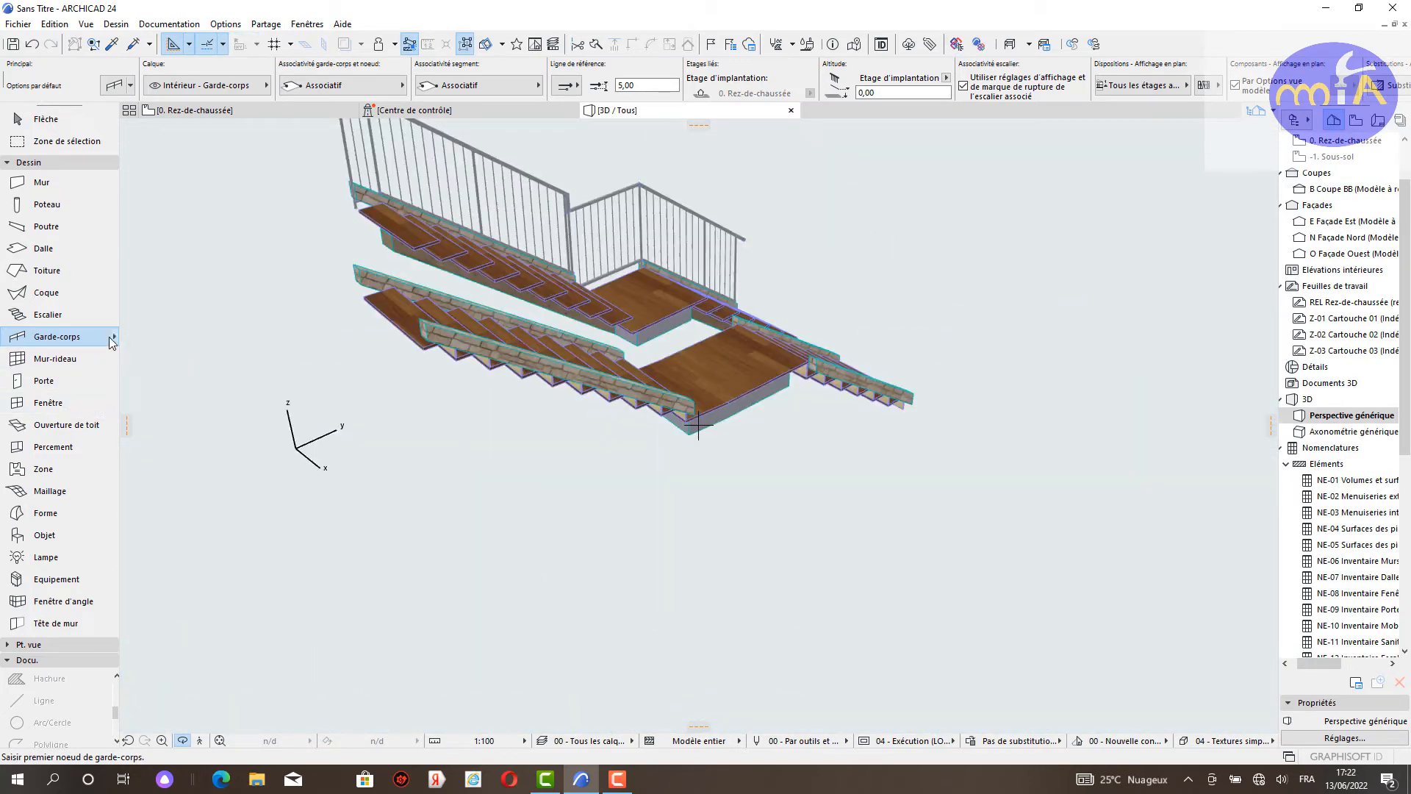
# Step: Try to add a 03 - Clôture railing along the side and landing of the stair without railings in 3D
pyautogui.click(113, 336)
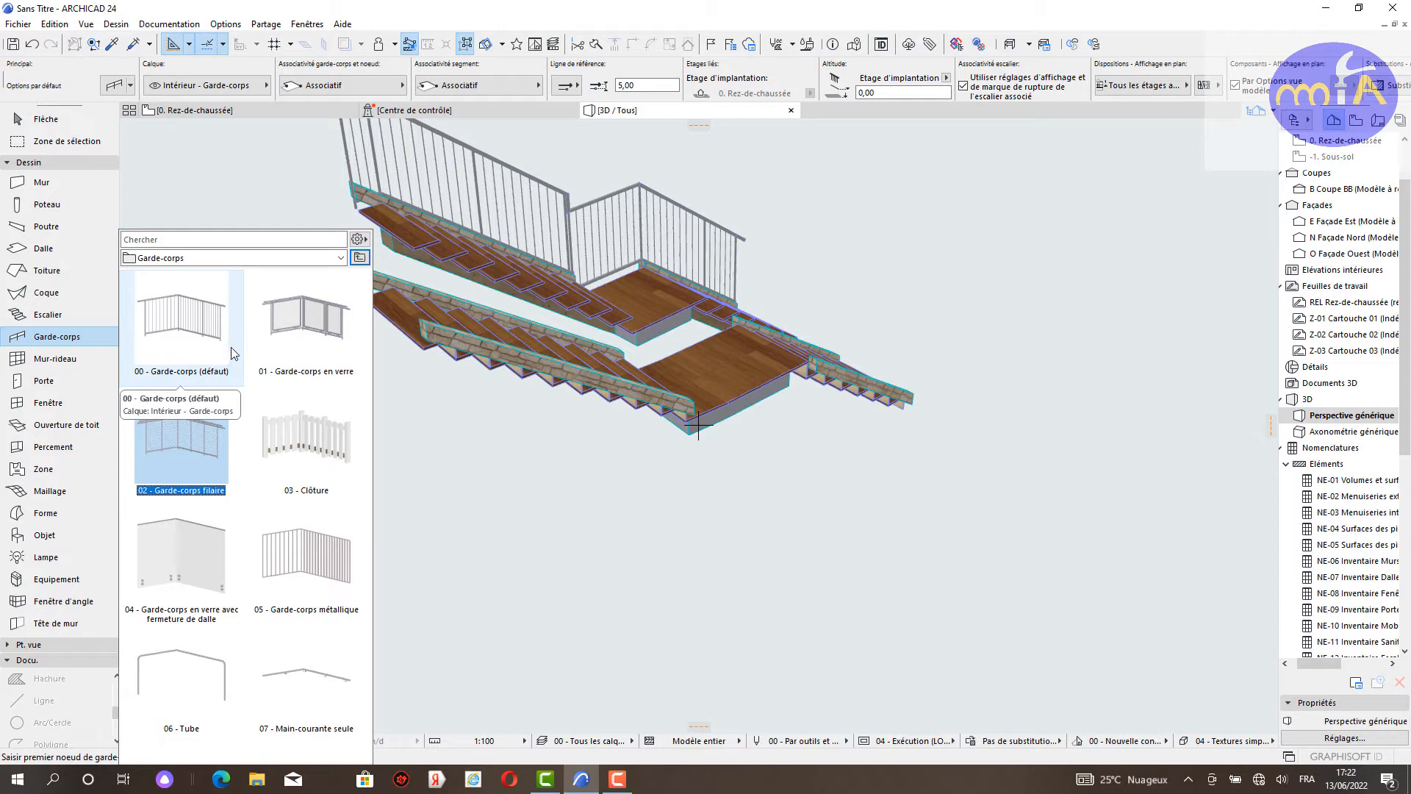
pyautogui.click(321, 437)
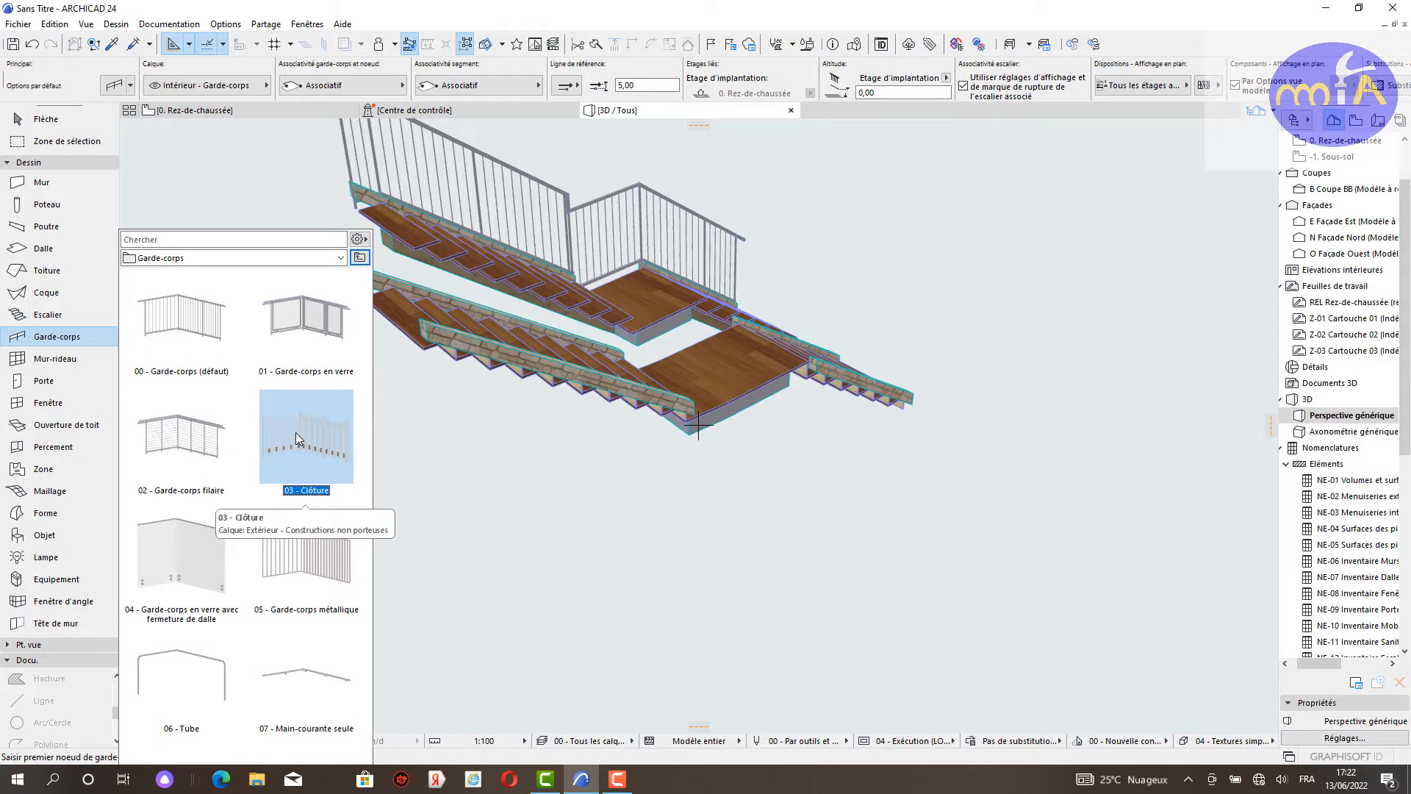
pyautogui.click(613, 393)
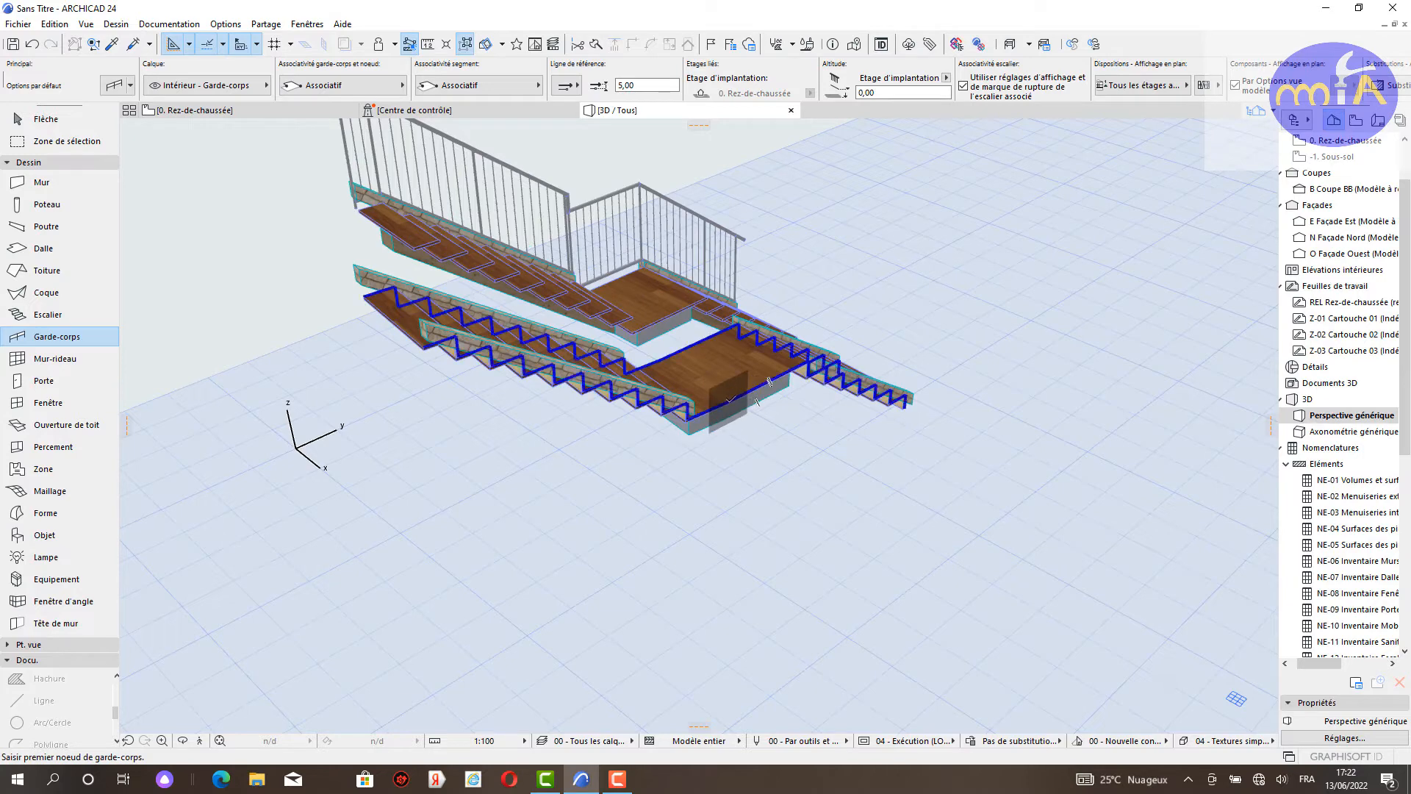
pyautogui.press('Escape')
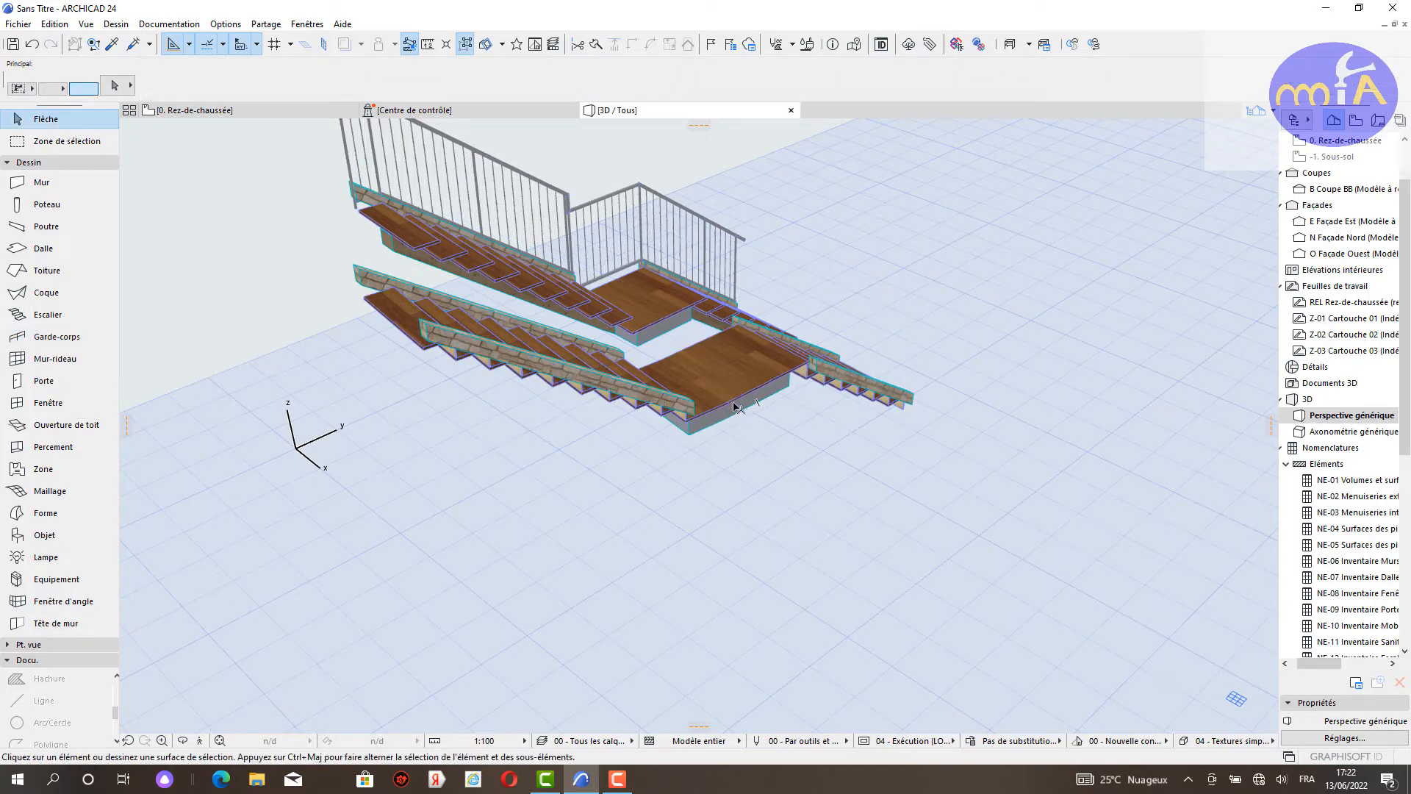
pyautogui.click(59, 337)
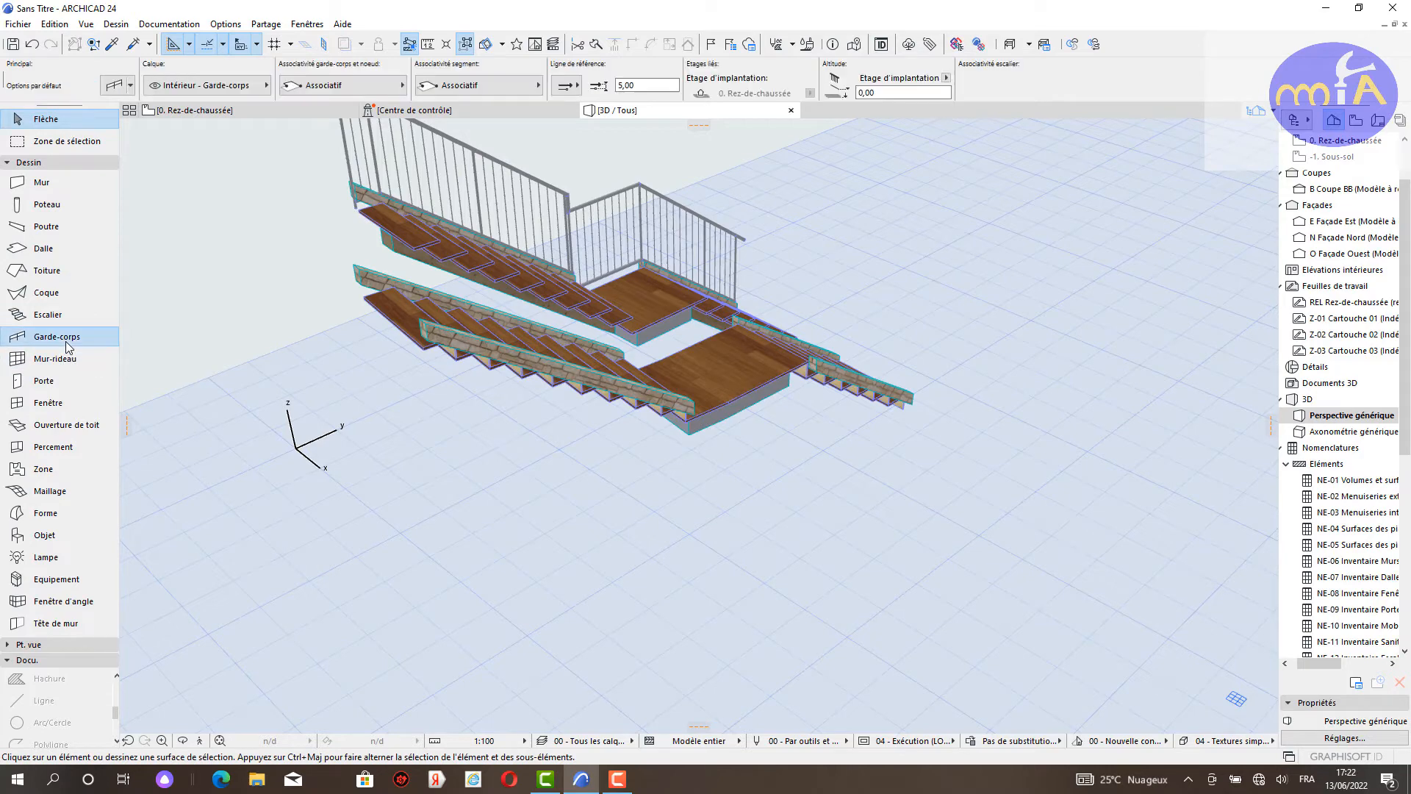
pyautogui.click(743, 399)
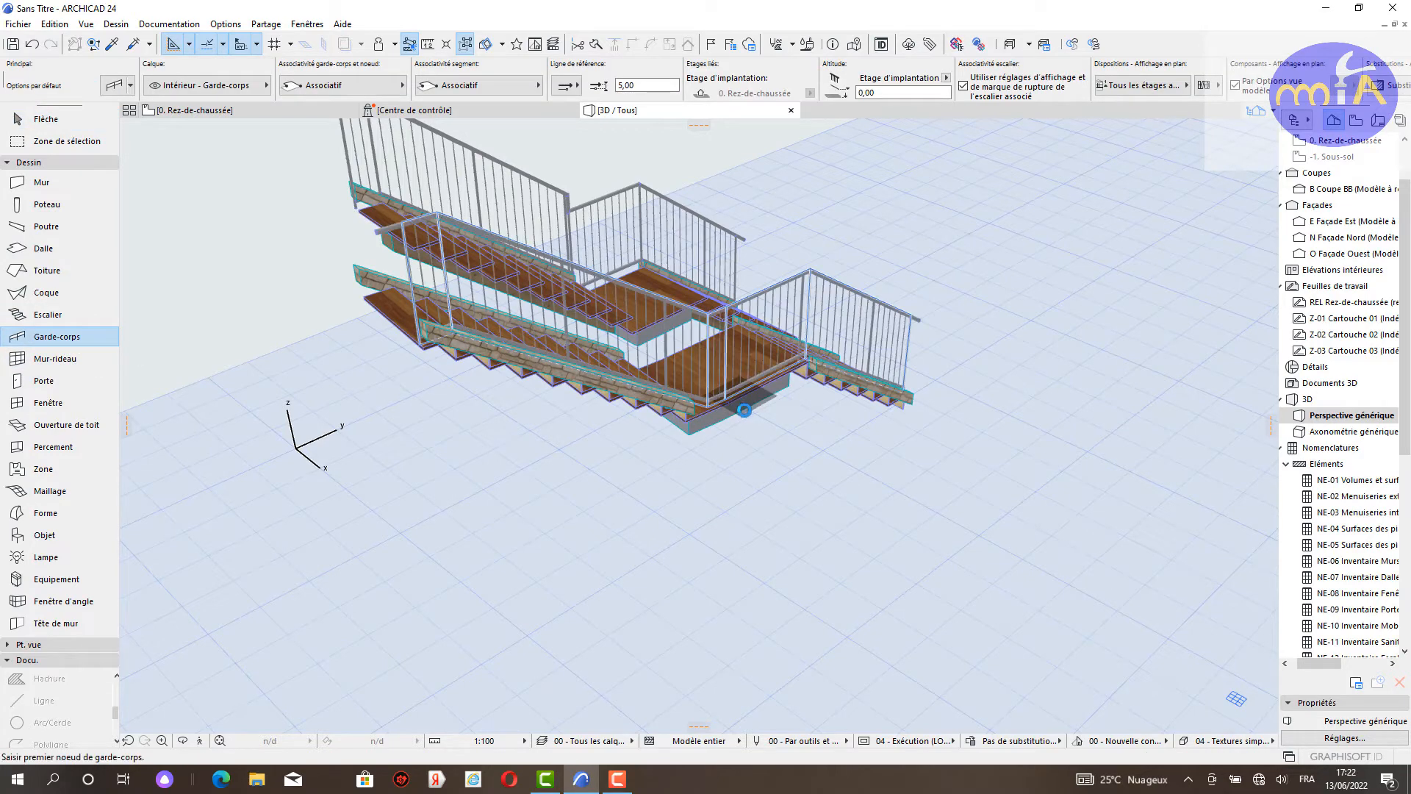
pyautogui.scroll(2, 539, 310)
pyautogui.moveTo(539, 310); pyautogui.dragTo(671, 335, button='middle')
pyautogui.scroll(-2, 671, 334)
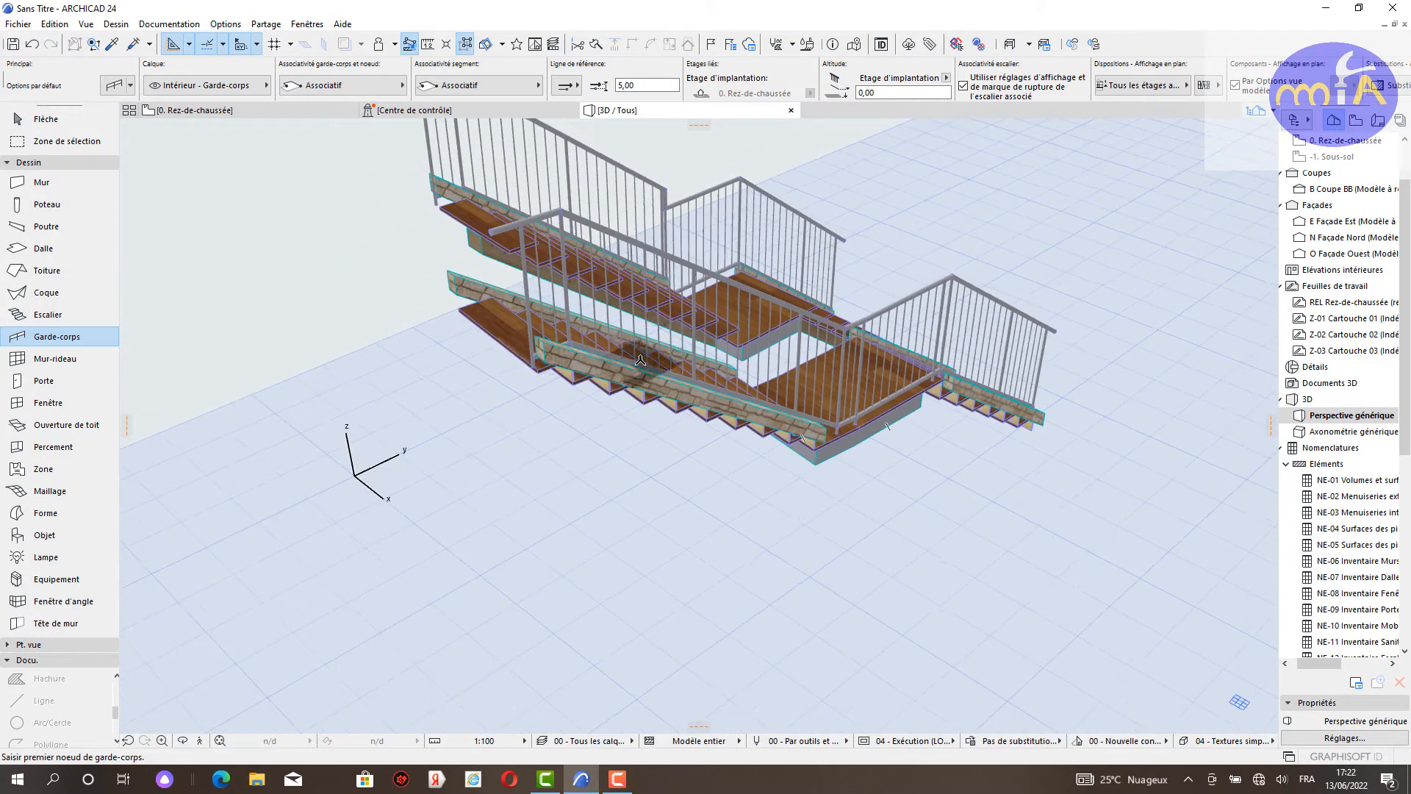
pyautogui.hotkey('ctrl', 'z')
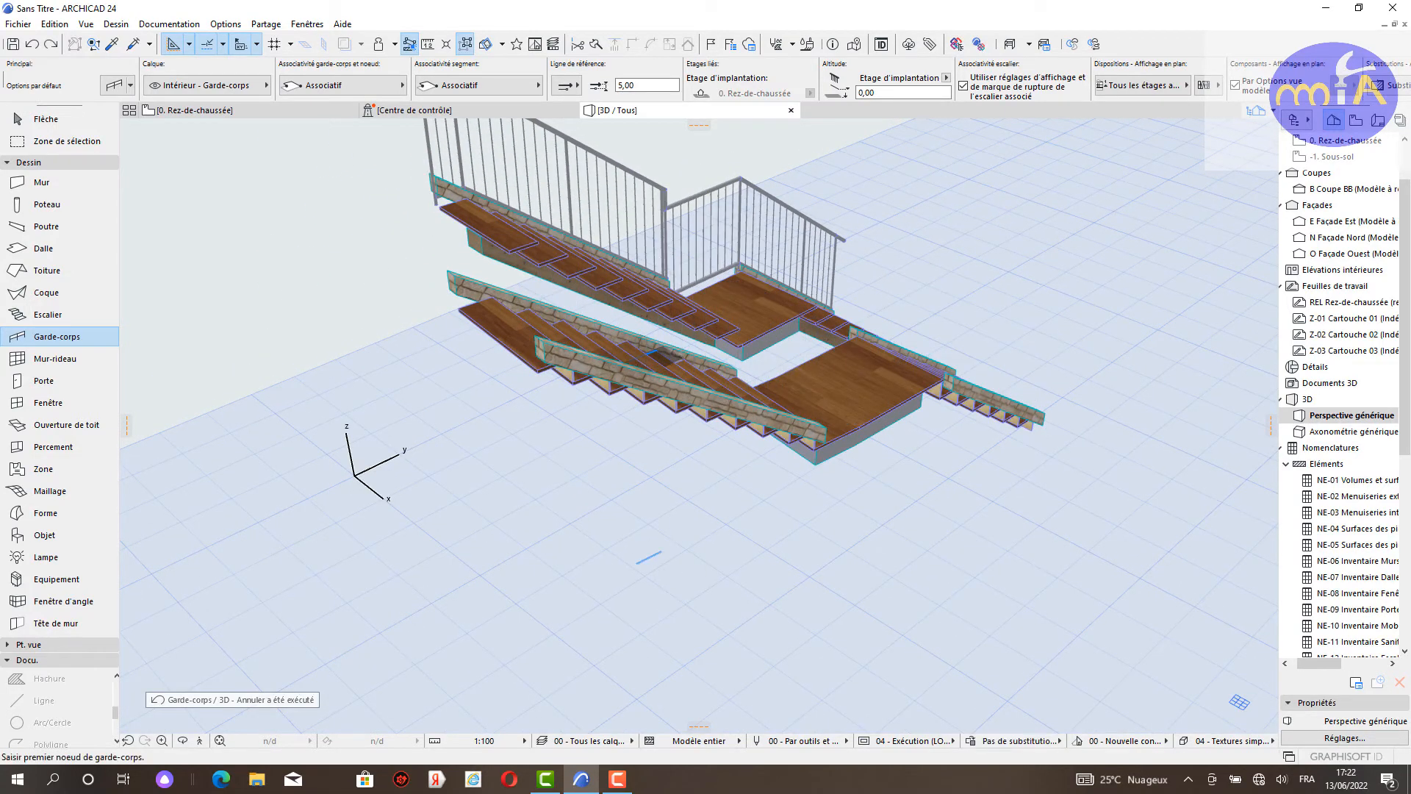
# Step: Add an associative railing with the 03 - Clôture favorite along the side and landing of the stair without railings
pyautogui.doubleClick(113, 338)
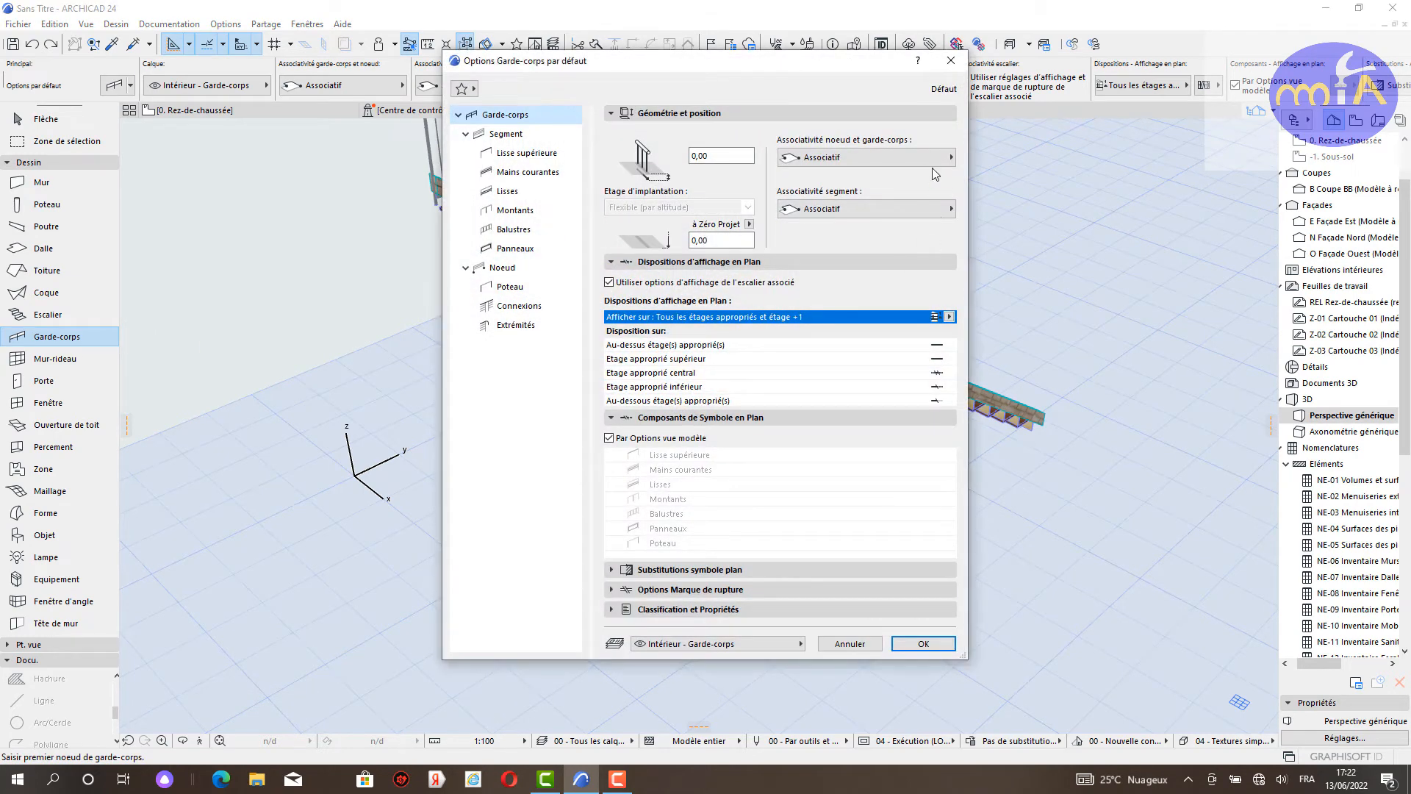
pyautogui.click(950, 61)
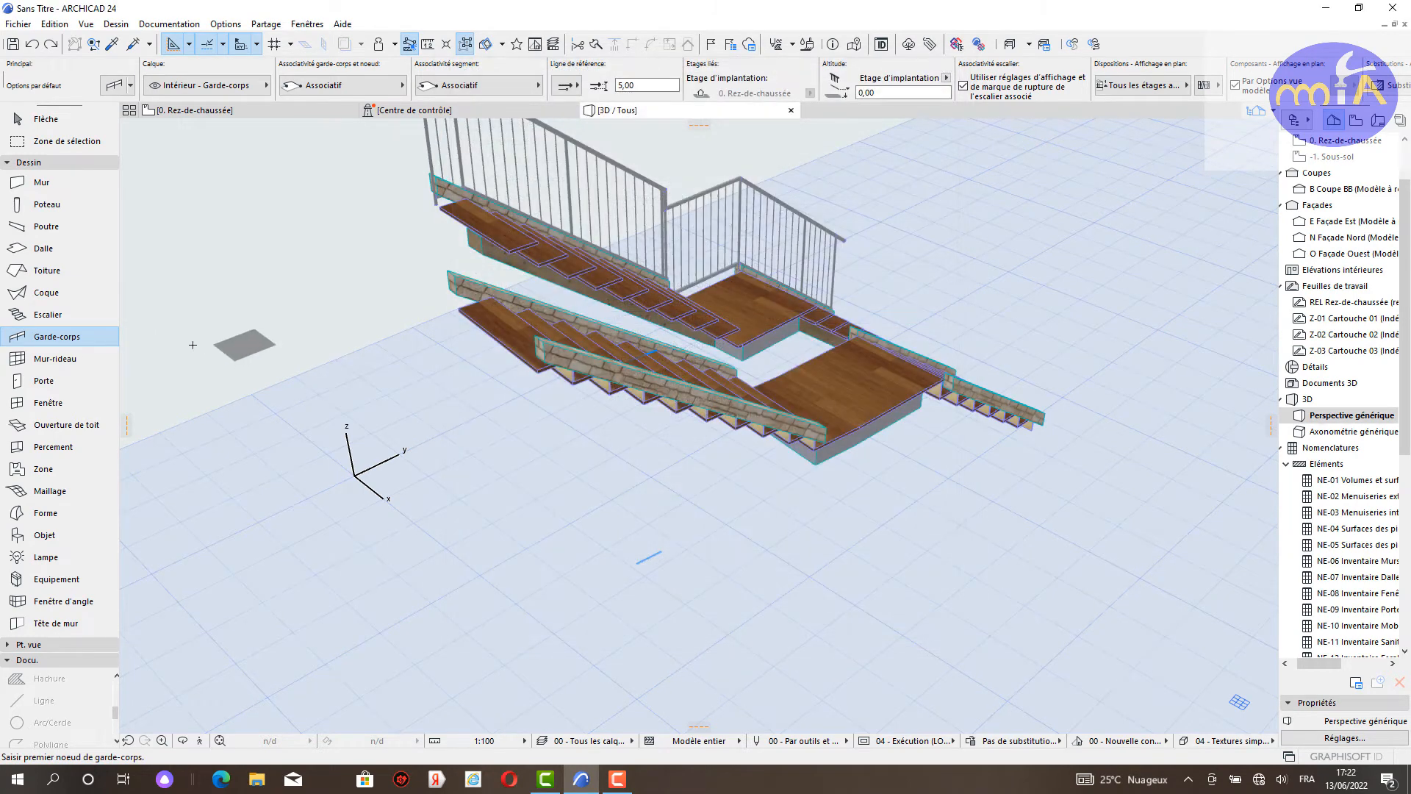
pyautogui.click(126, 339)
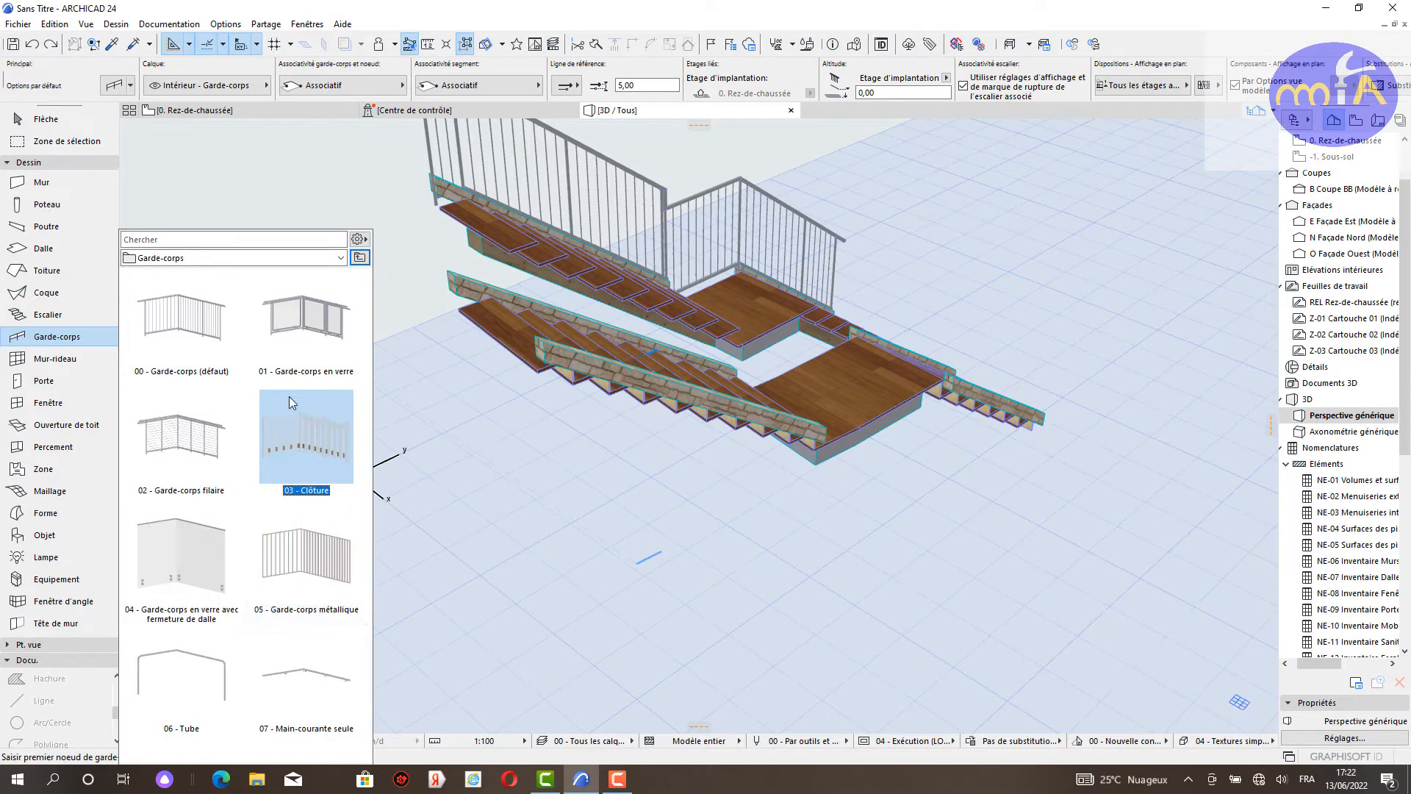
pyautogui.doubleClick(303, 423)
pyautogui.click(303, 423)
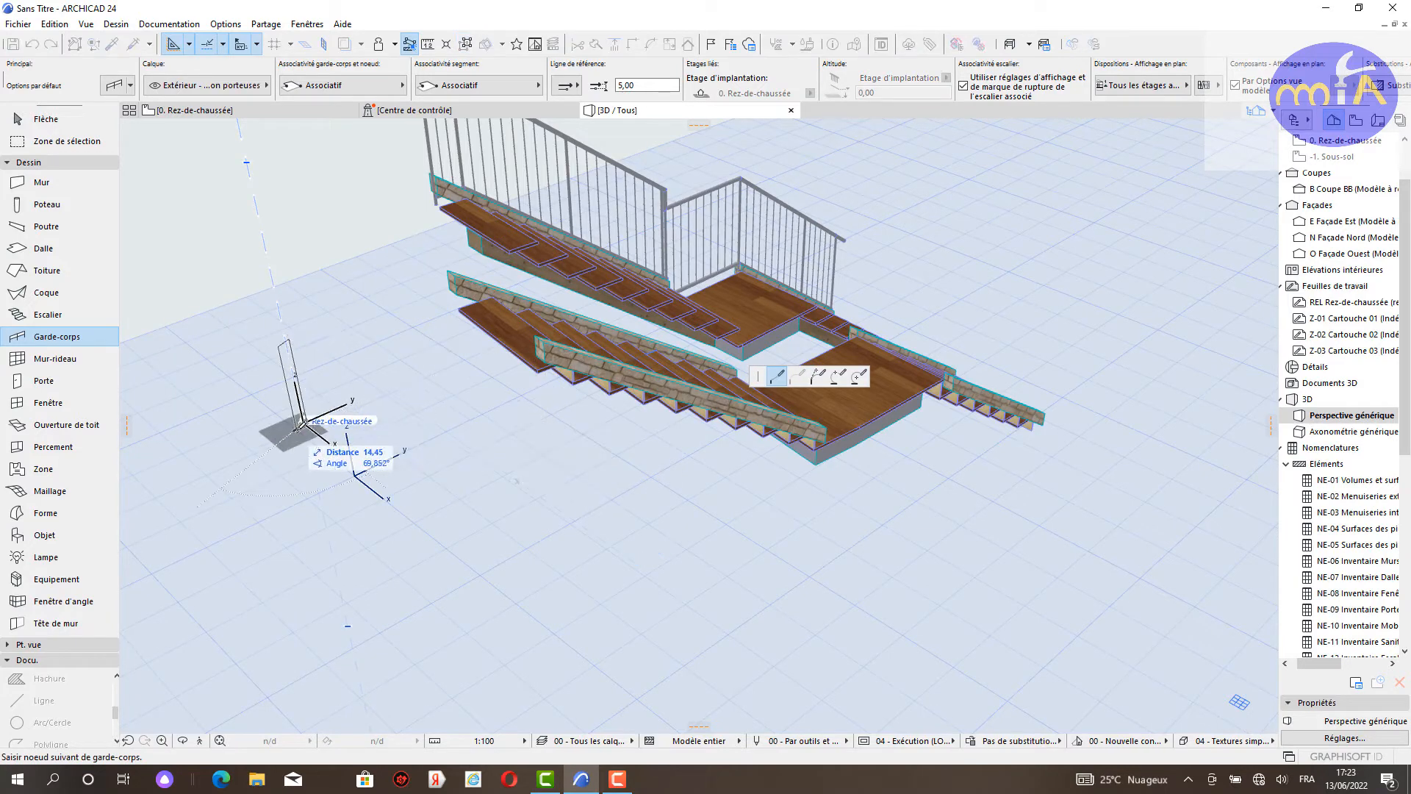
pyautogui.click(306, 424)
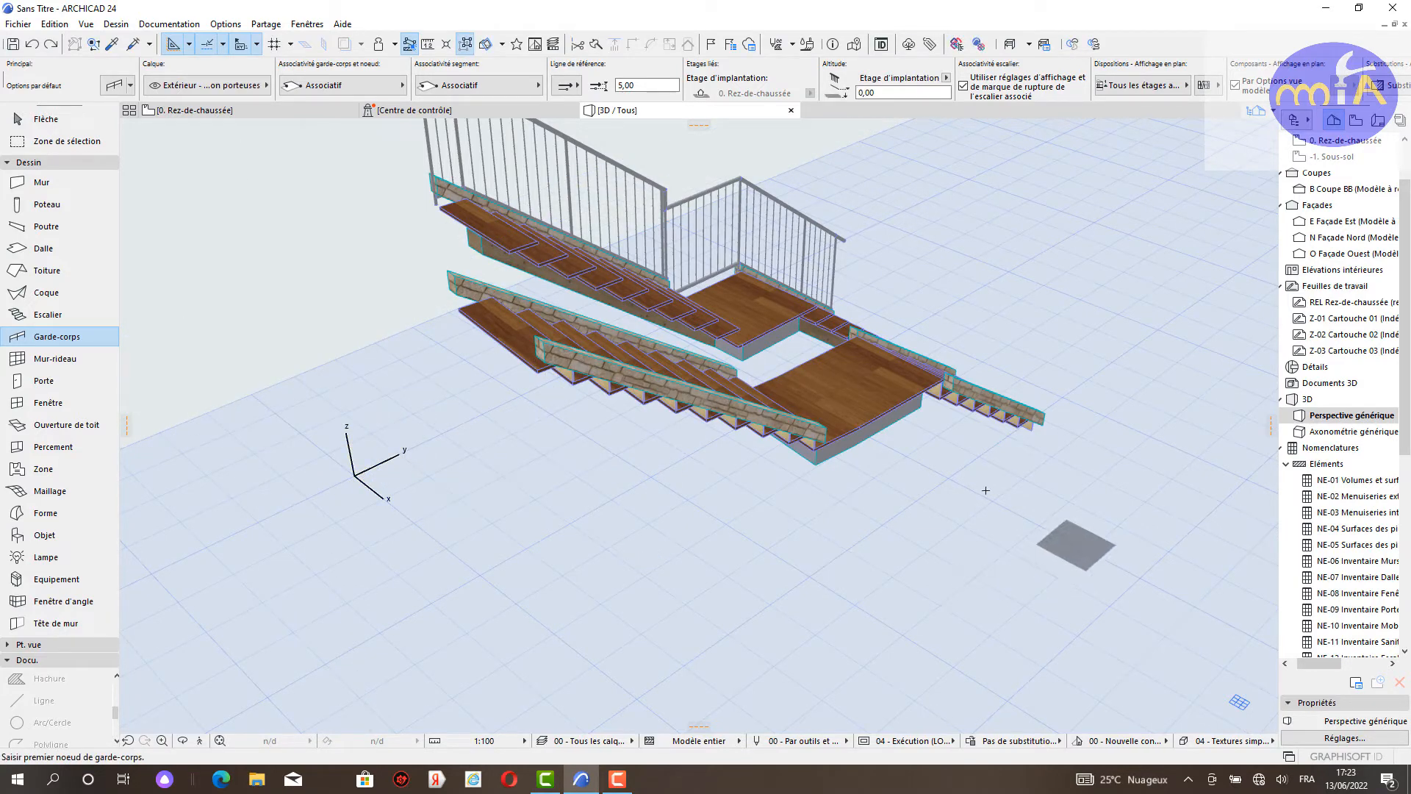
pyautogui.click(875, 420)
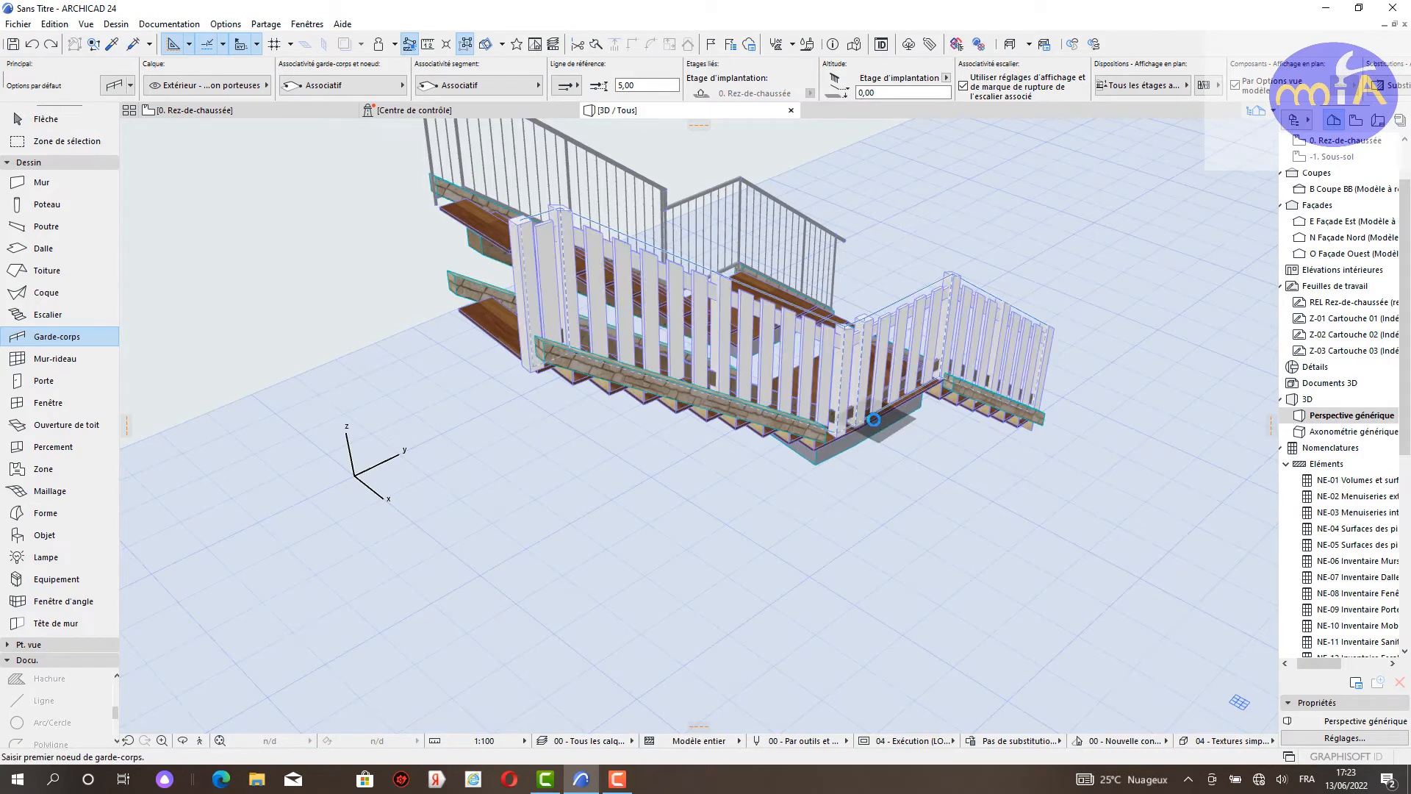
# Step: Examine the fence-style railing and both stairs from several angles in the 3D view
pyautogui.scroll(1, 692, 394)
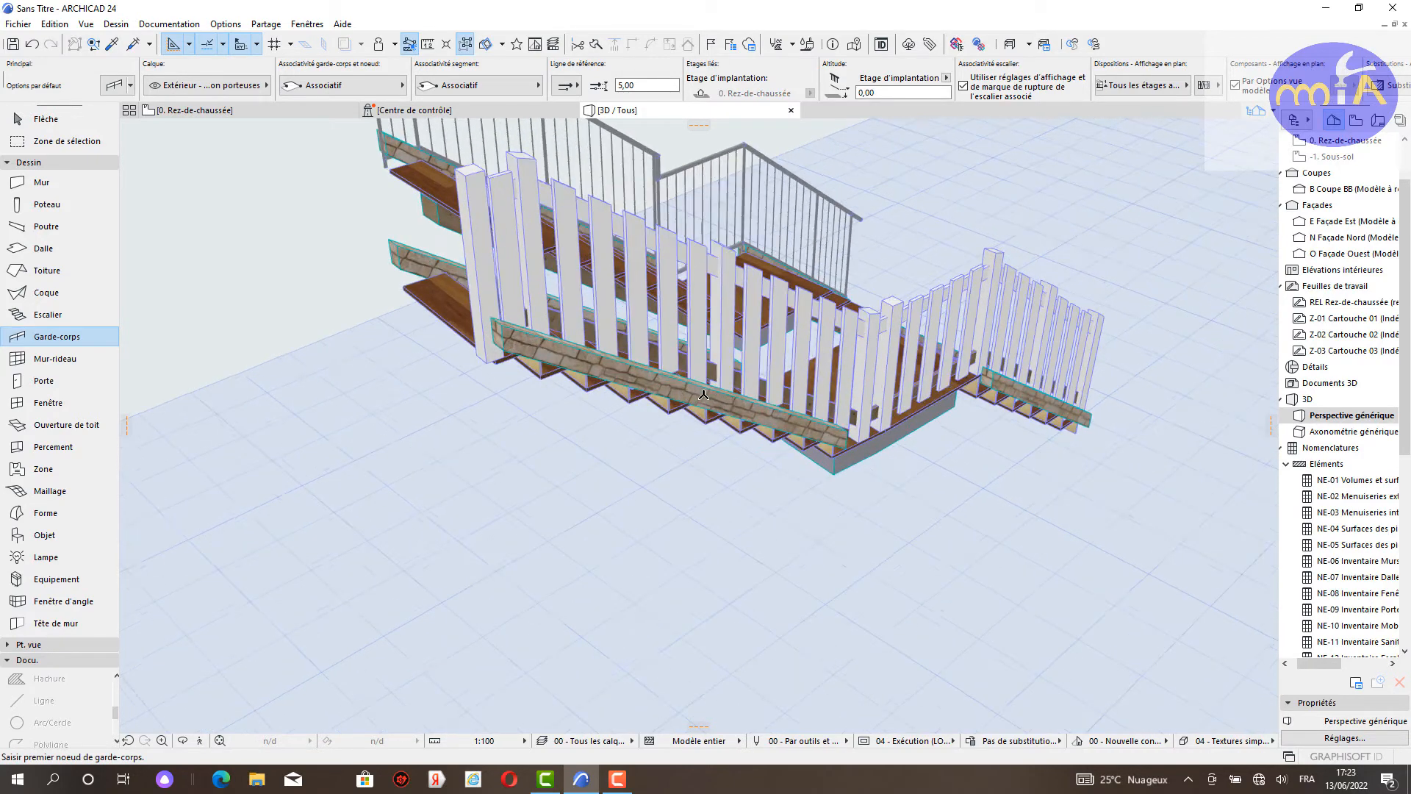
pyautogui.scroll(-3, 692, 394)
pyautogui.keyDown('shift'); pyautogui.moveTo(751, 444); pyautogui.dragTo(516, 444, button='middle'); pyautogui.keyUp('shift')
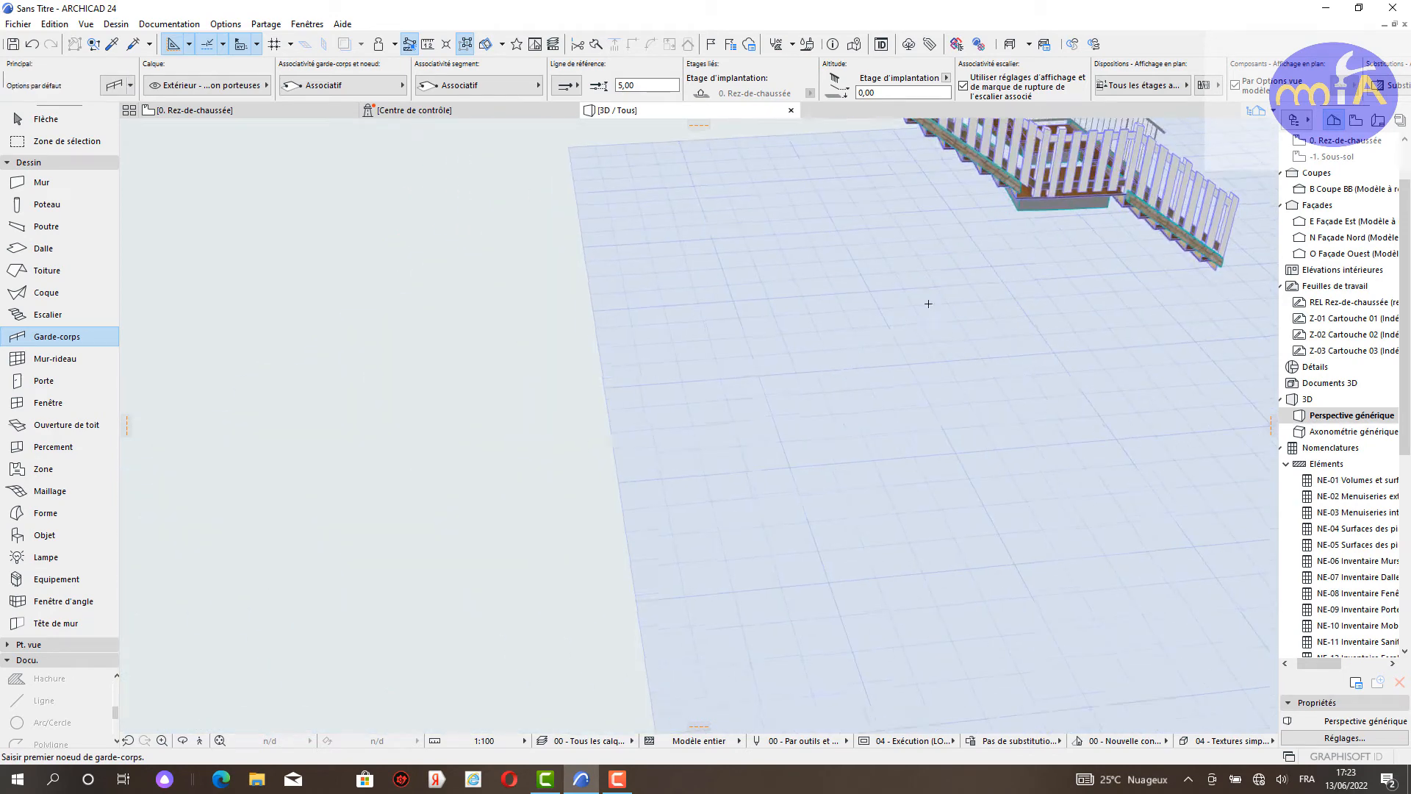
pyautogui.moveTo(929, 302); pyautogui.dragTo(796, 371, button='middle')
pyautogui.moveTo(980, 346); pyautogui.dragTo(711, 377, button='middle')
pyautogui.moveTo(926, 329); pyautogui.dragTo(305, 473, button='middle')
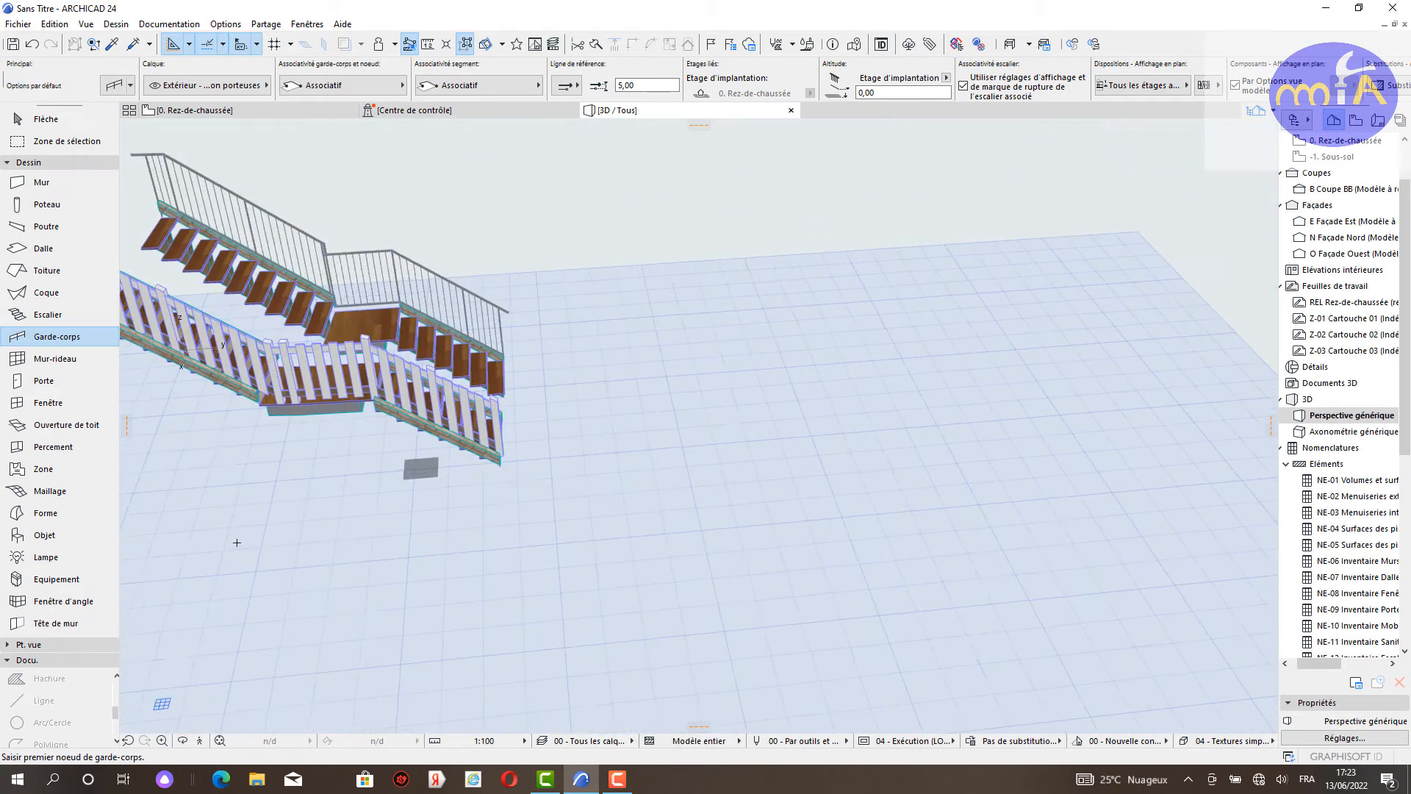
pyautogui.click(182, 740)
pyautogui.moveTo(576, 410); pyautogui.dragTo(868, 553)
pyautogui.keyDown('shift'); pyautogui.moveTo(868, 553); pyautogui.dragTo(1023, 552, button='middle'); pyautogui.keyUp('shift')
pyautogui.scroll(-3, 891, 520)
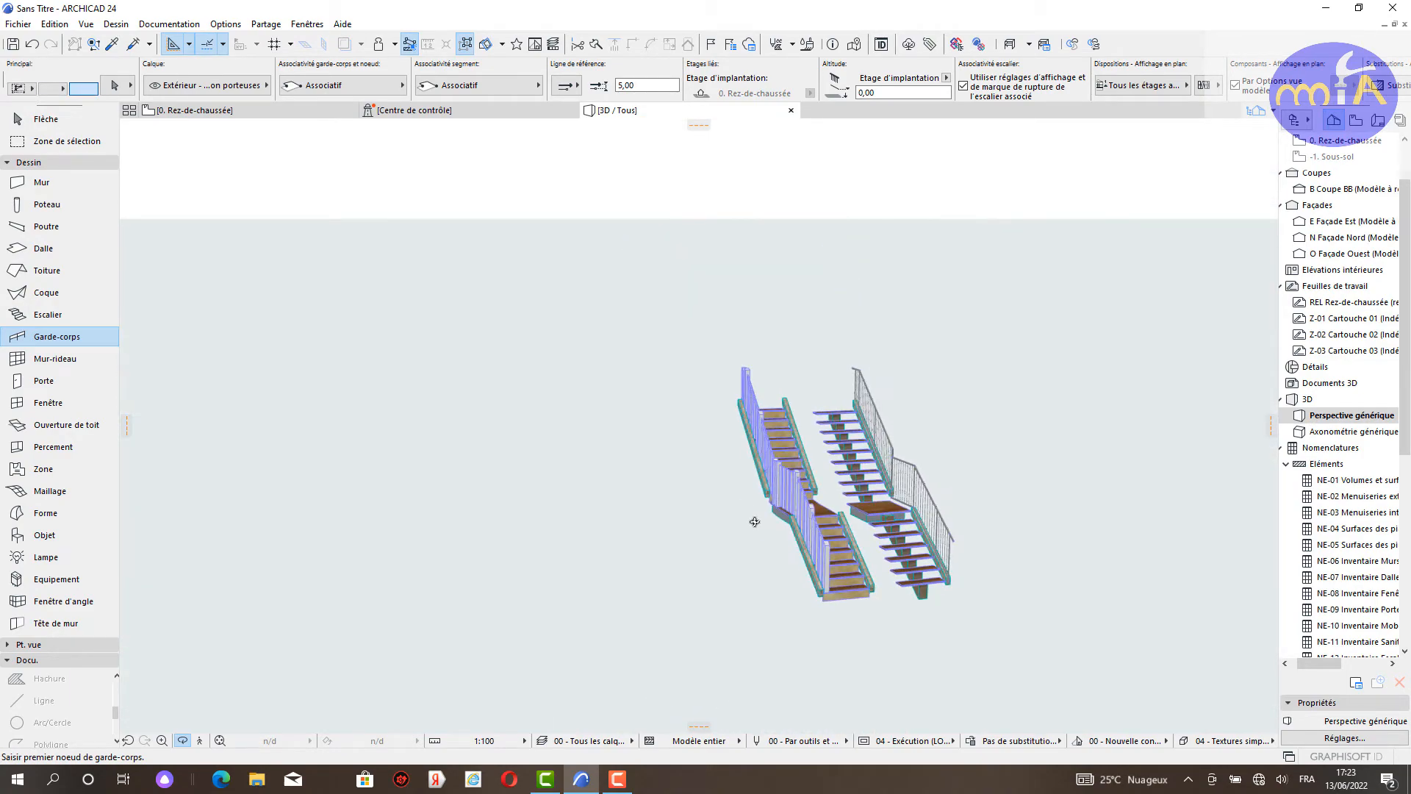
pyautogui.moveTo(746, 524); pyautogui.dragTo(728, 468, button='middle')
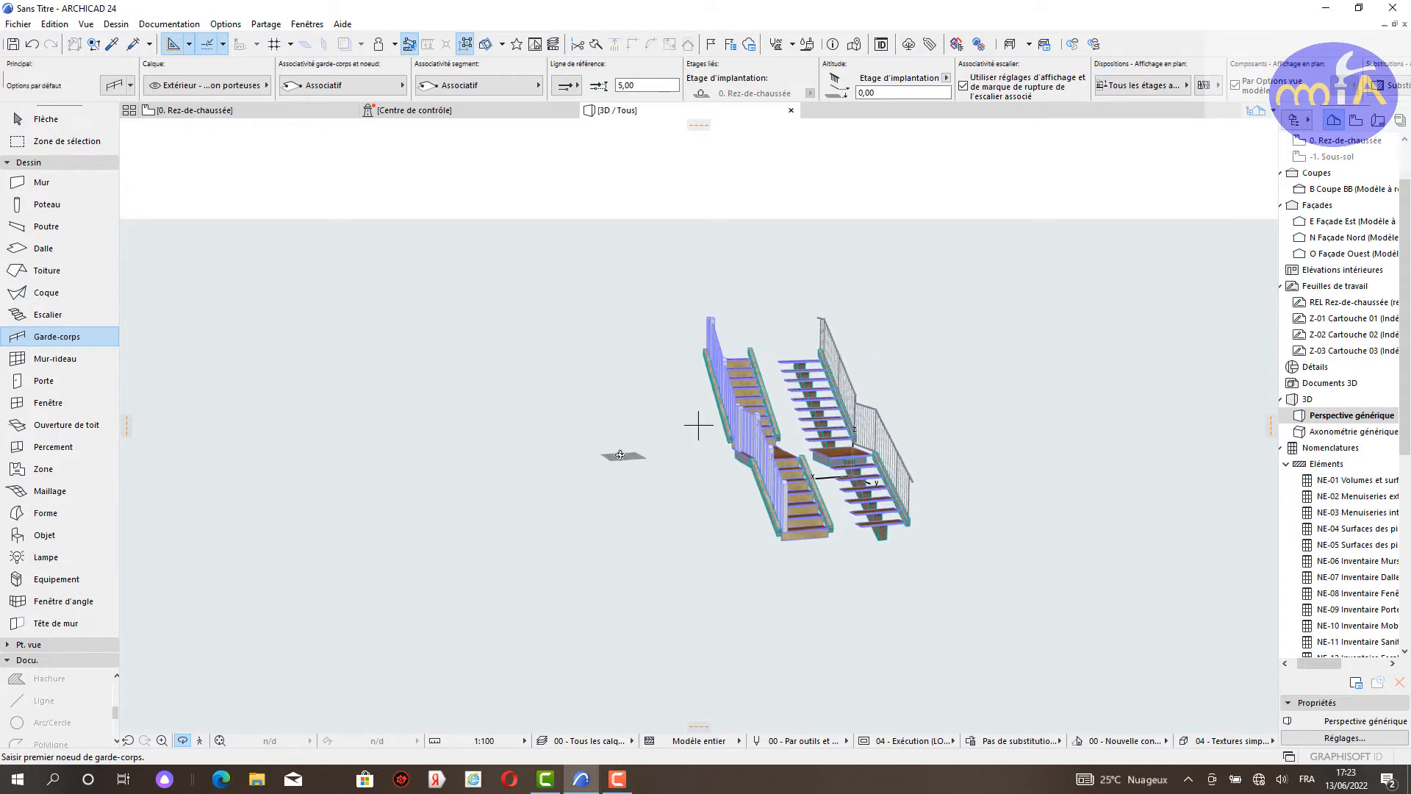
pyautogui.moveTo(838, 505); pyautogui.dragTo(543, 417, button='middle')
pyautogui.scroll(5, 623, 424)
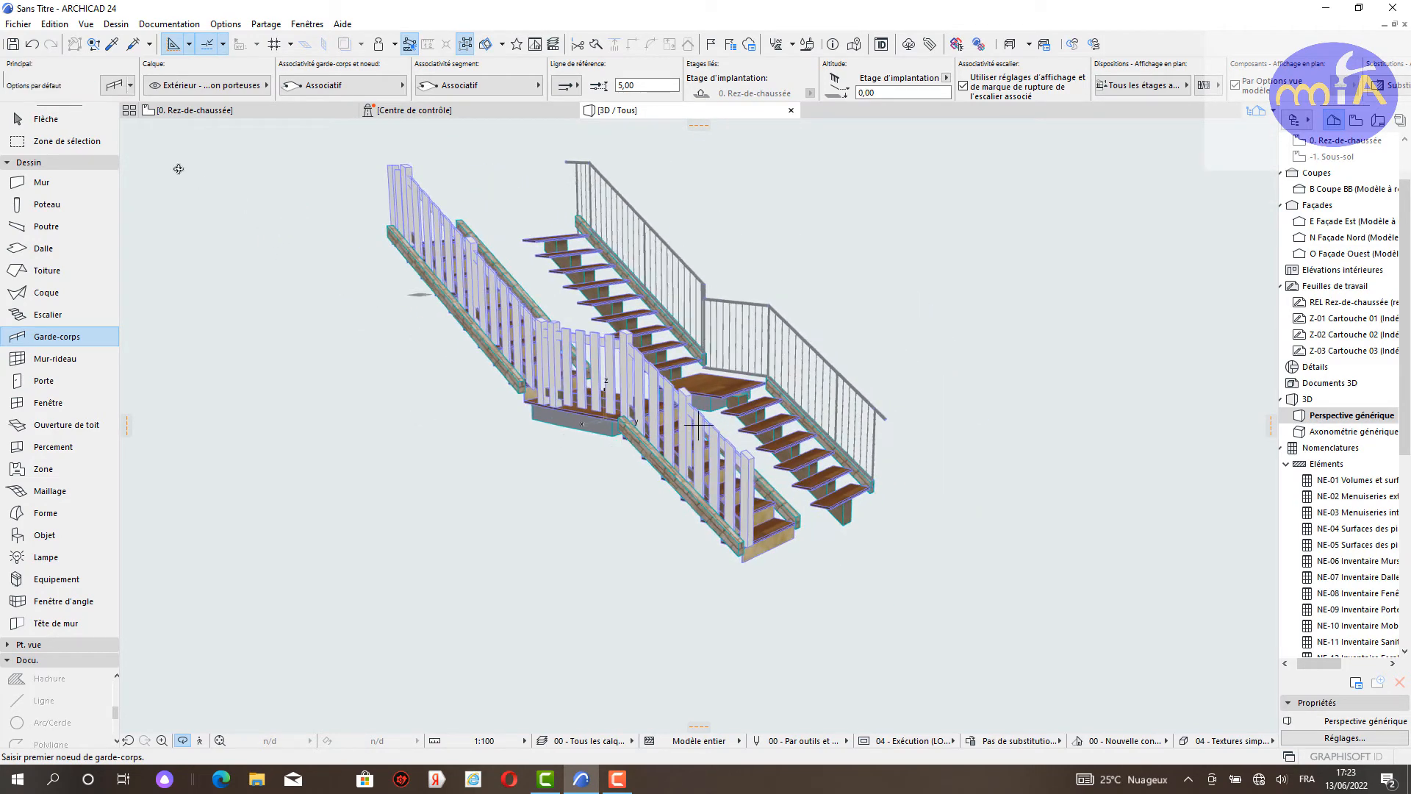
# Step: Return to the Rez-de-chaussée floor plan, clear the stair selection and activate the Stair (Escalier) tool
pyautogui.press('F2')
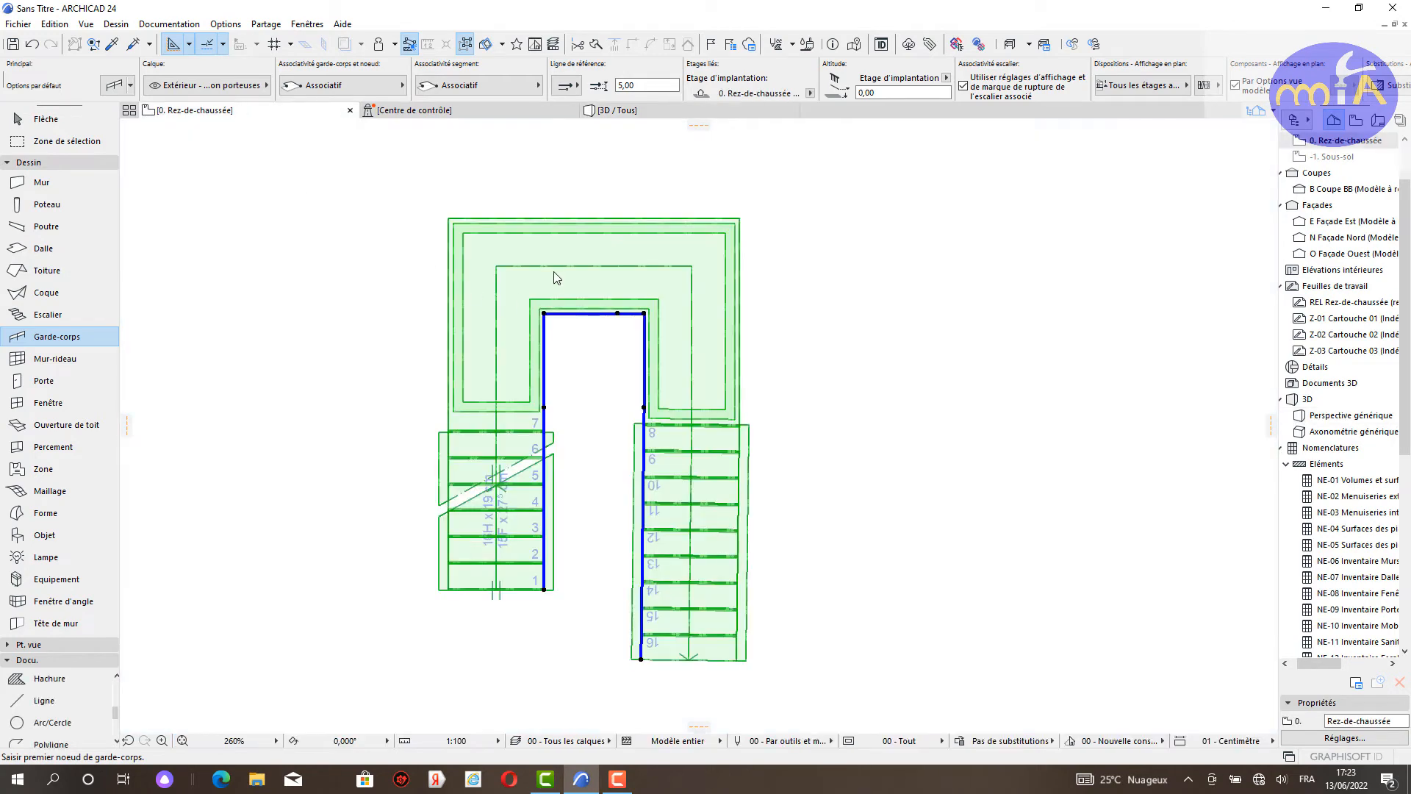
pyautogui.keyDown('shift'); pyautogui.click(604, 318); pyautogui.keyUp('shift')
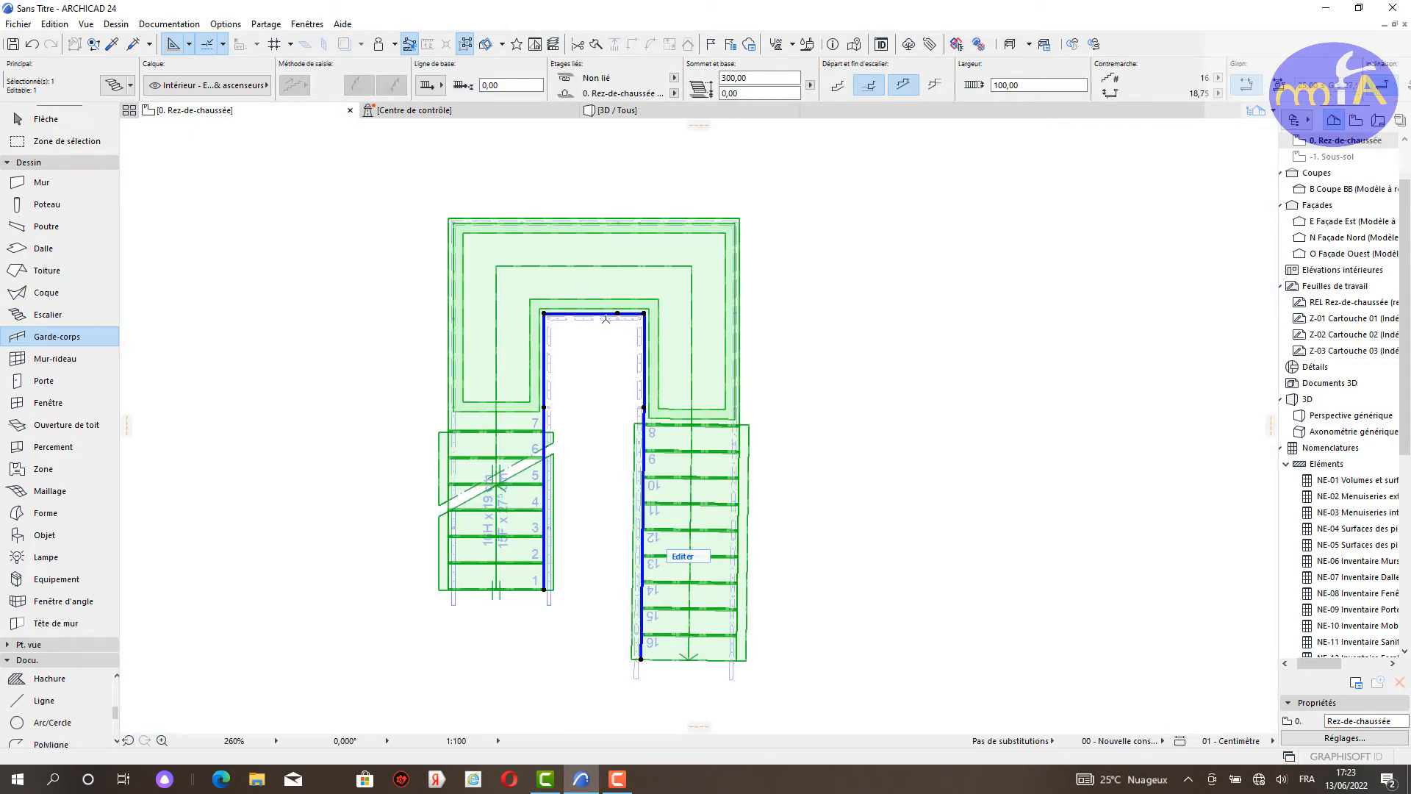
pyautogui.scroll(-3, 604, 318)
pyautogui.scroll(-1, 604, 318)
pyautogui.press('Escape')
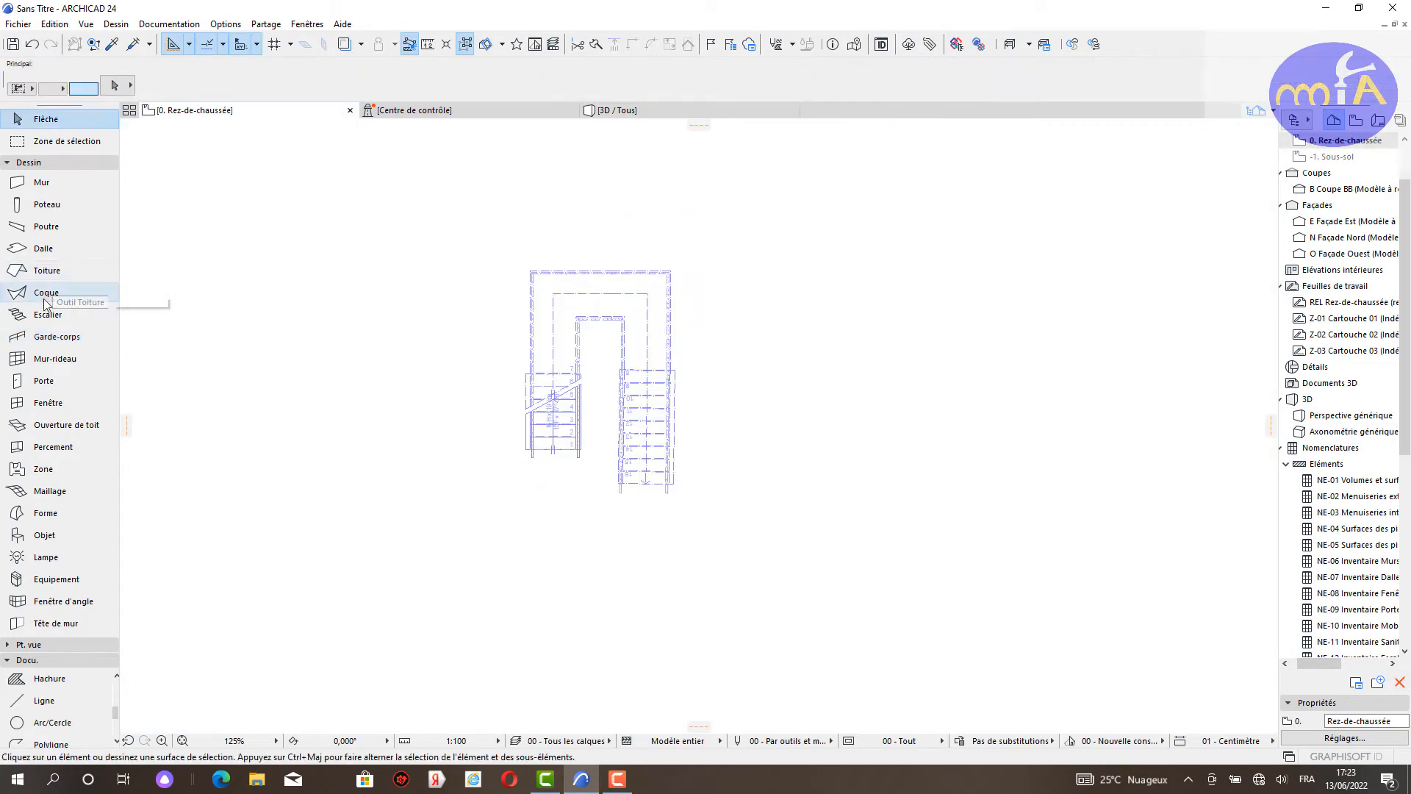
pyautogui.click(55, 338)
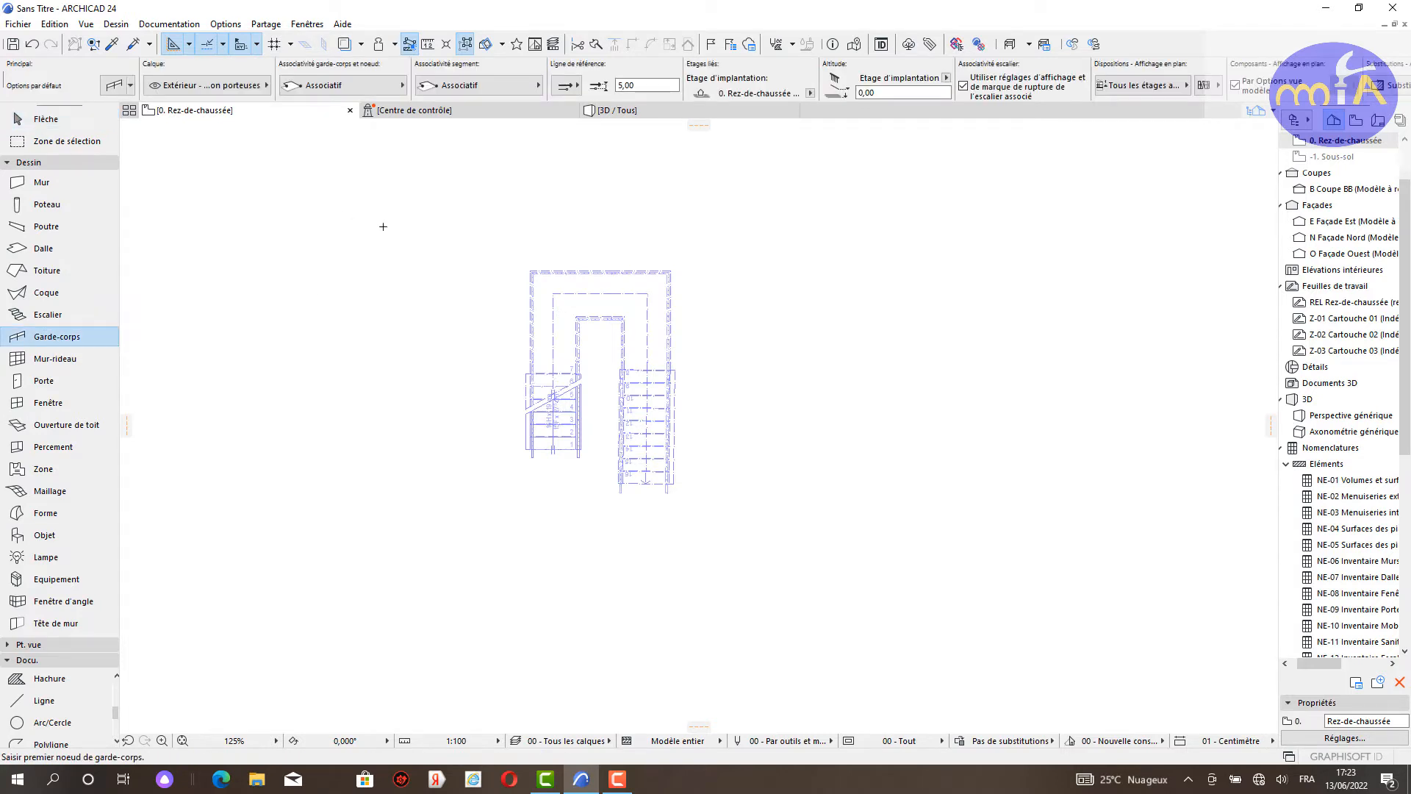
pyautogui.click(67, 316)
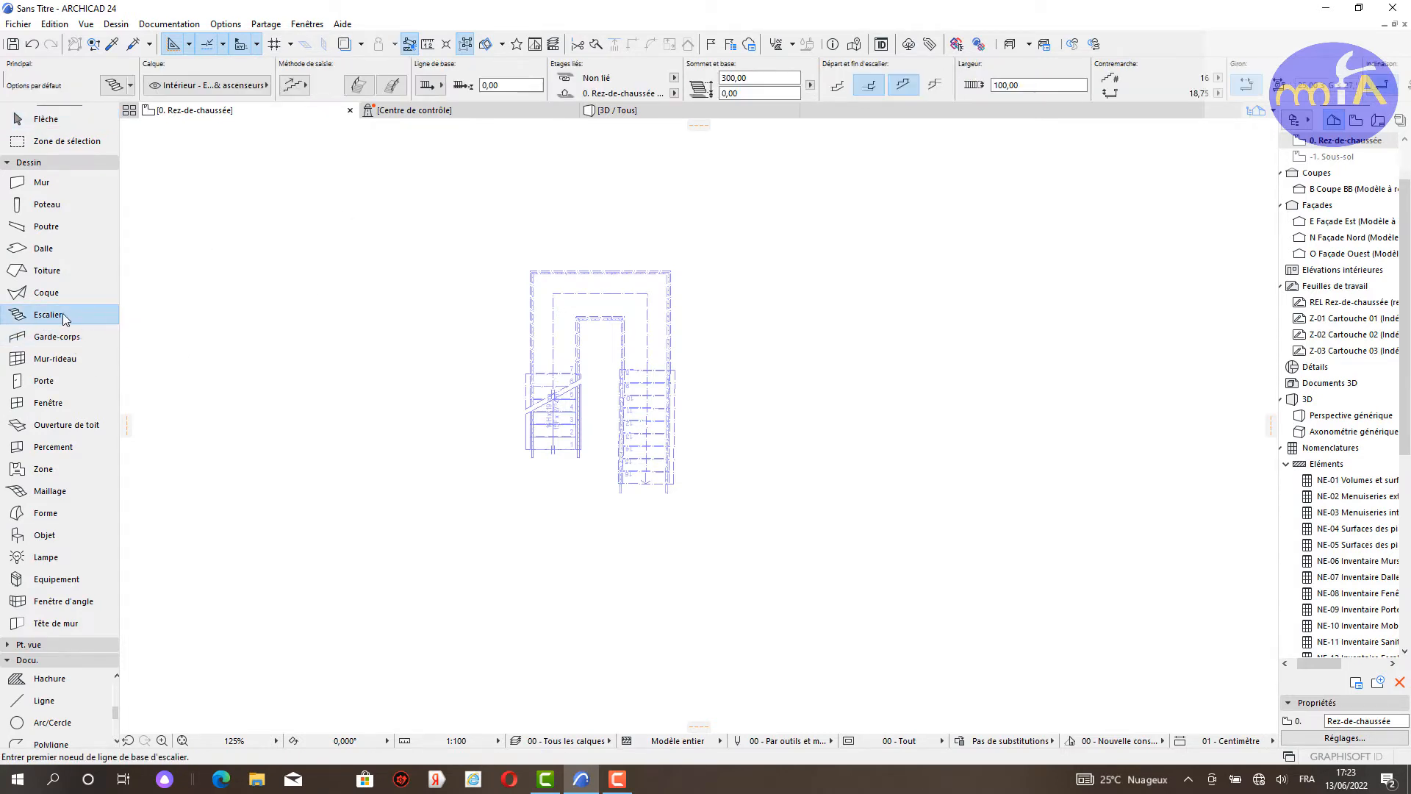
pyautogui.doubleClick(69, 313)
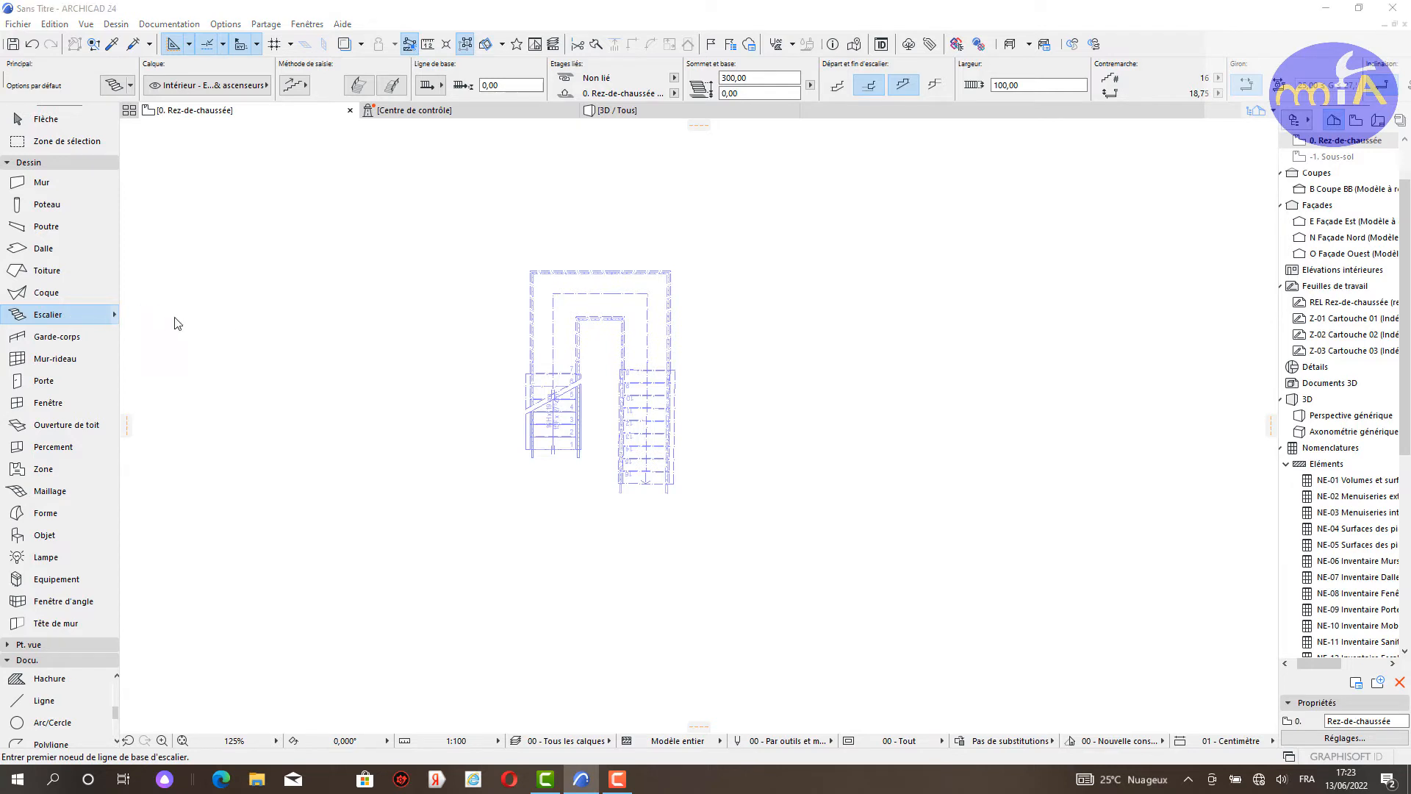
pyautogui.click(880, 28)
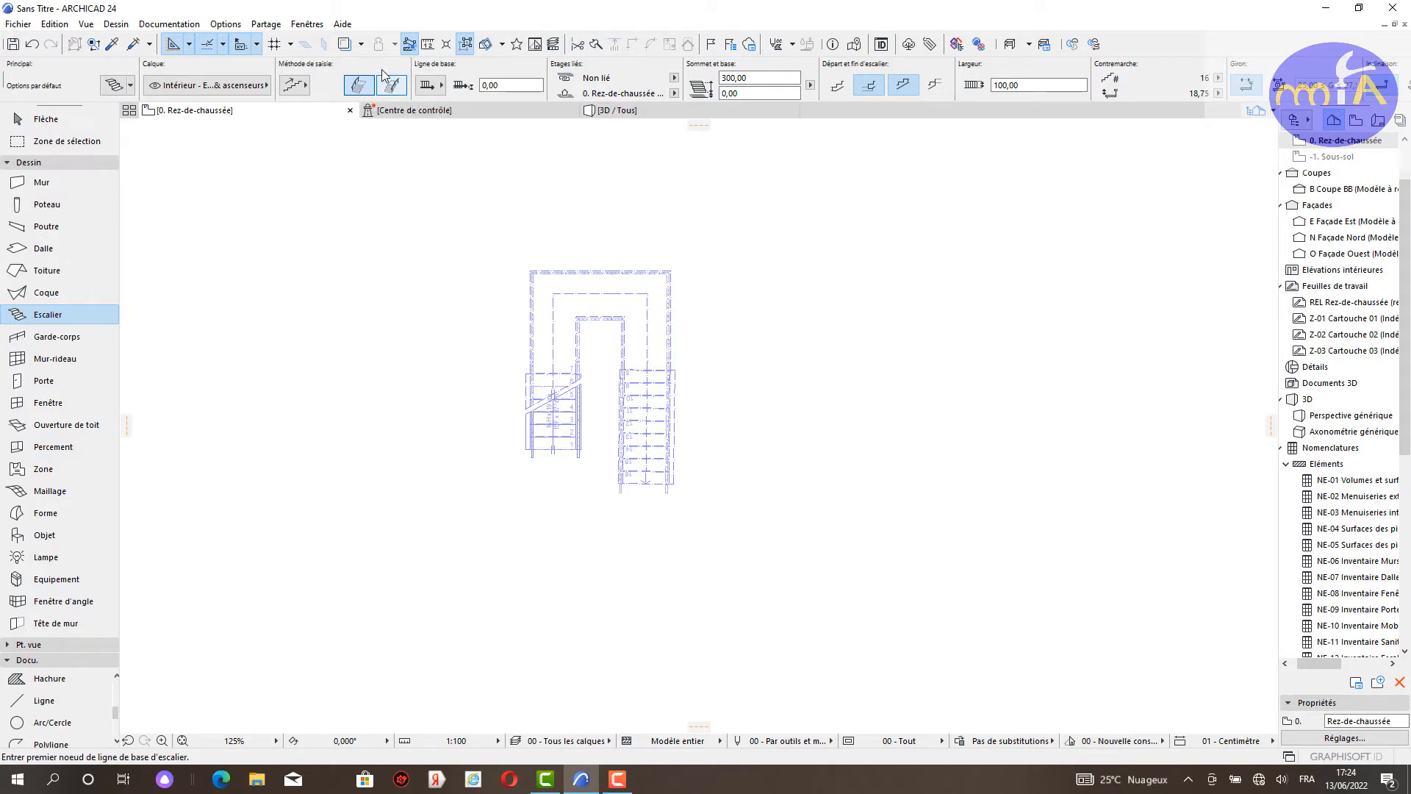
# Step: Start a stair drawn downward beside the U-shaped one, with the treads left of the baseline and a first flight about 208 cm long
pyautogui.click(301, 85)
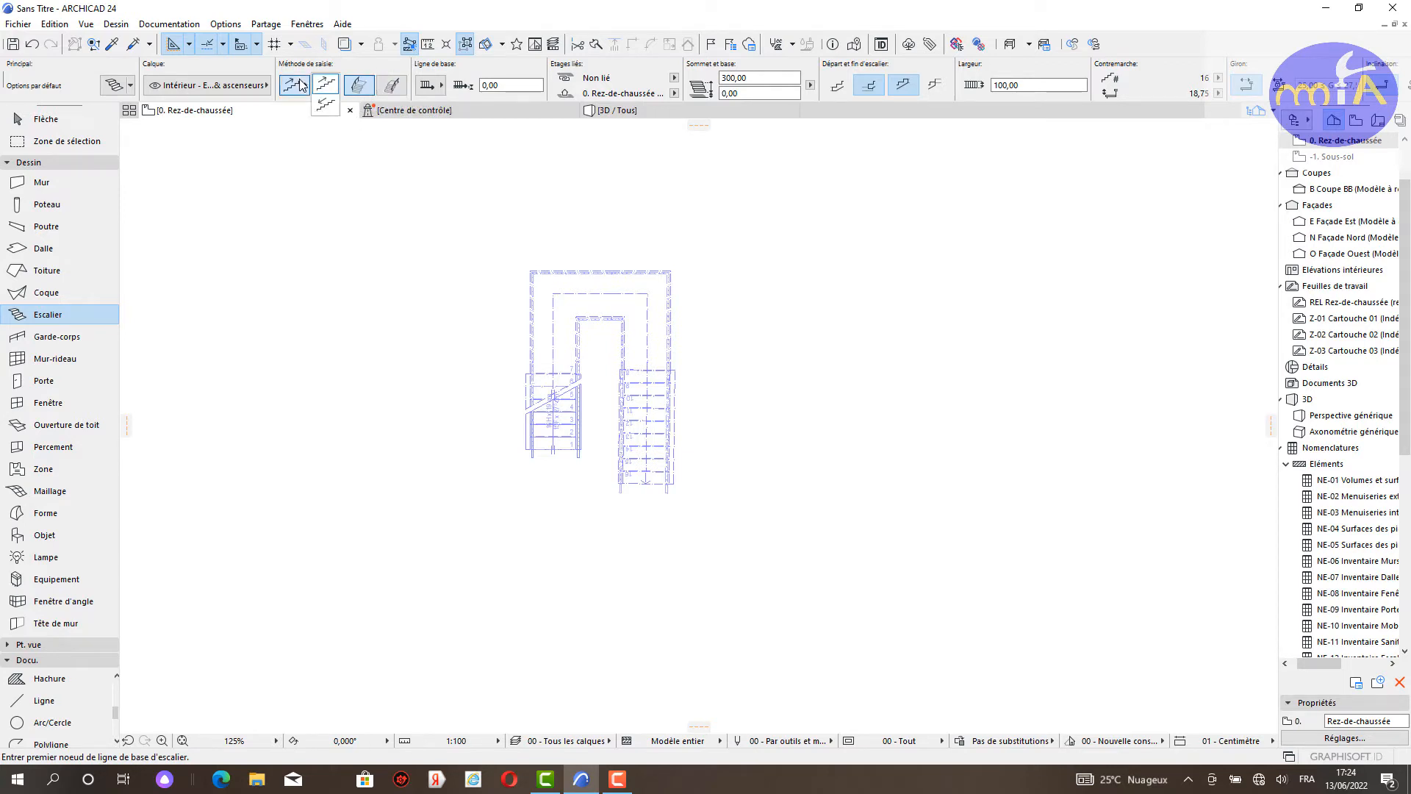
pyautogui.click(327, 100)
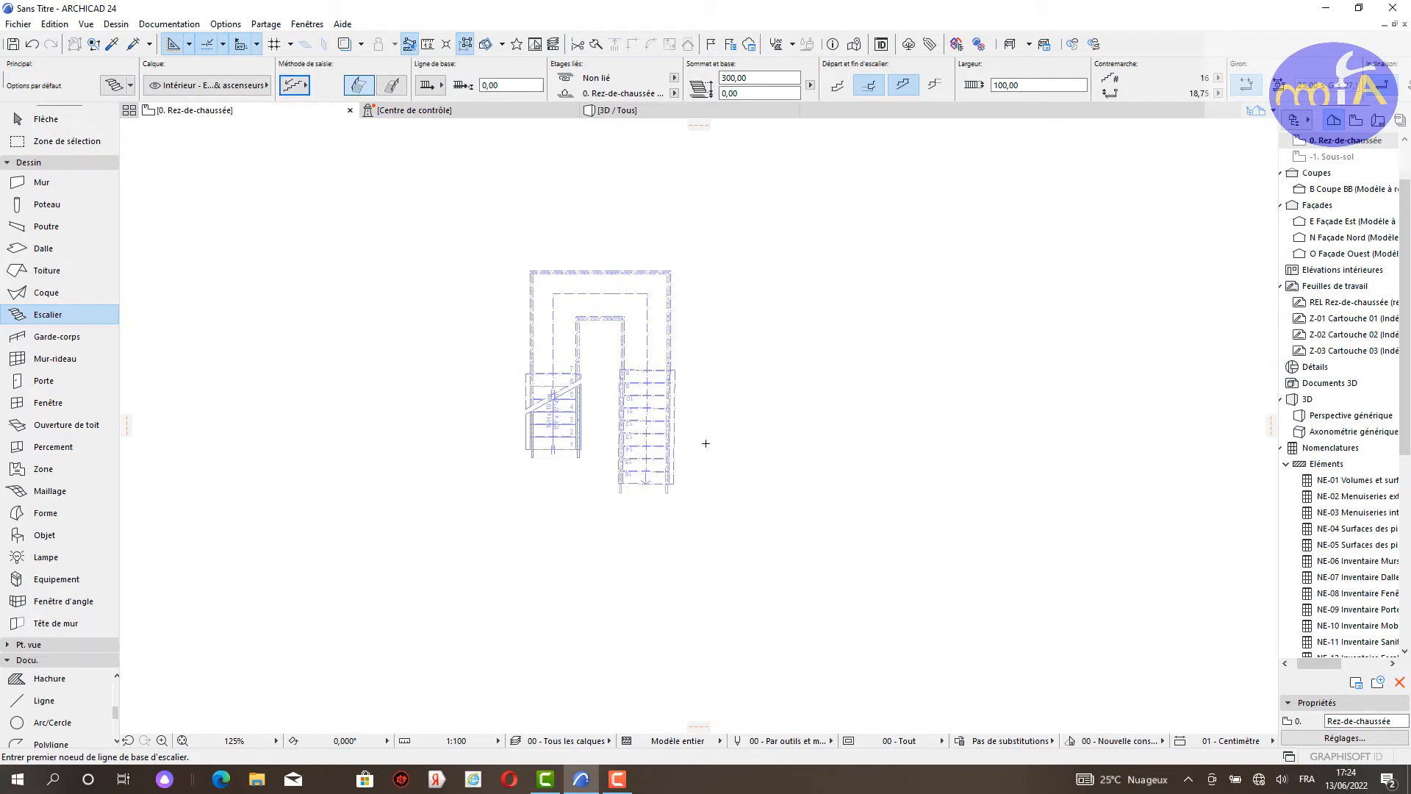
pyautogui.scroll(5, 705, 443)
pyautogui.scroll(-4, 616, 426)
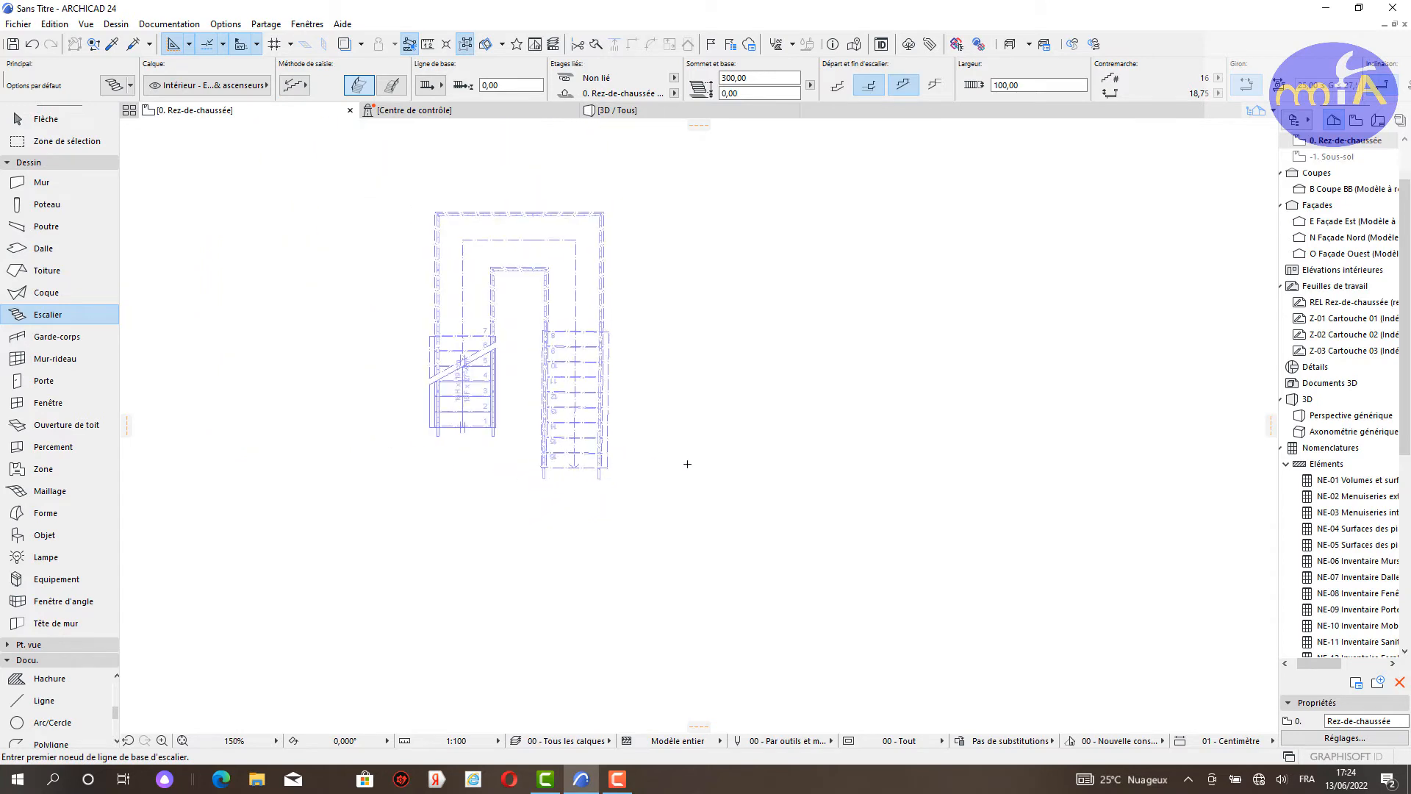
pyautogui.click(742, 485)
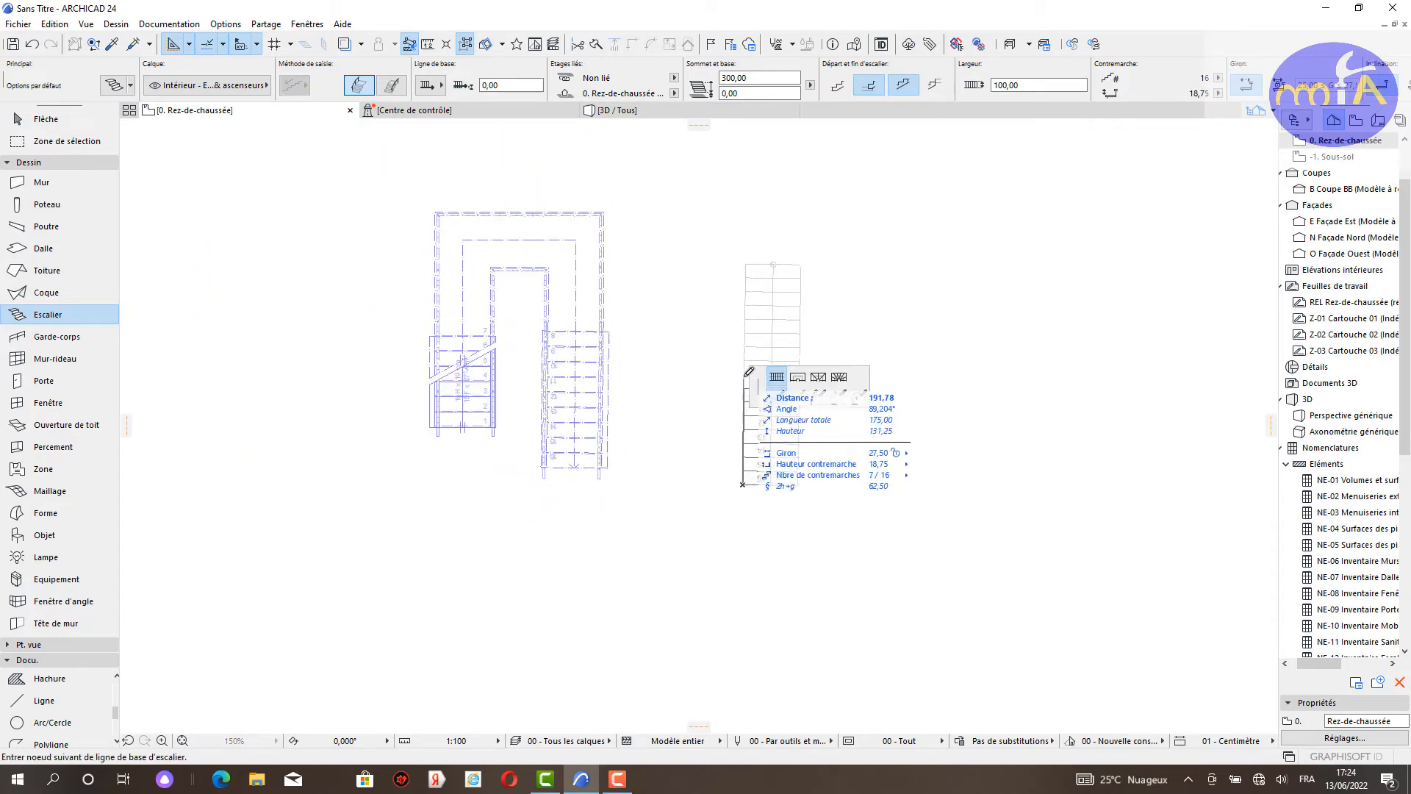
pyautogui.moveTo(744, 378); pyautogui.dragTo(536, 377, button='middle')
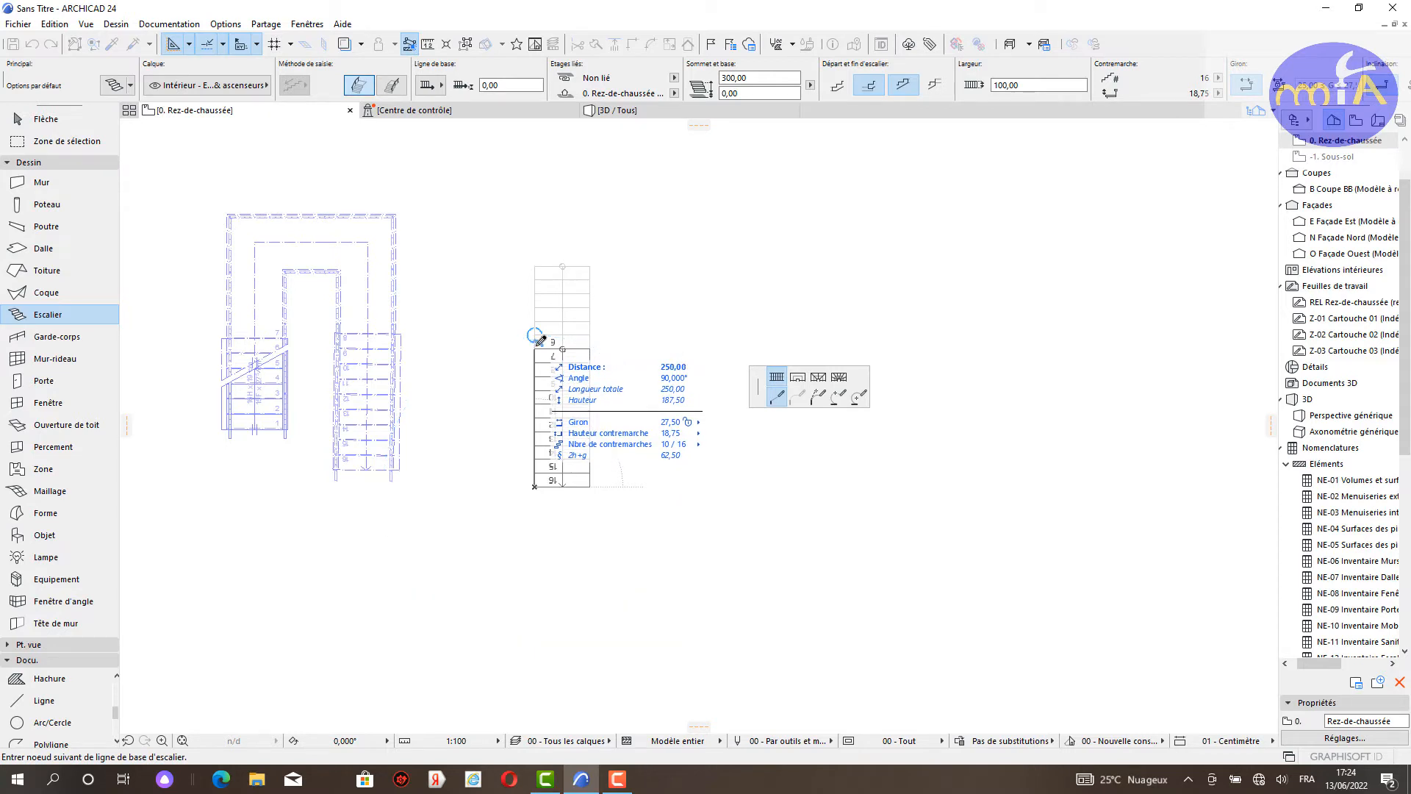
pyautogui.click(441, 85)
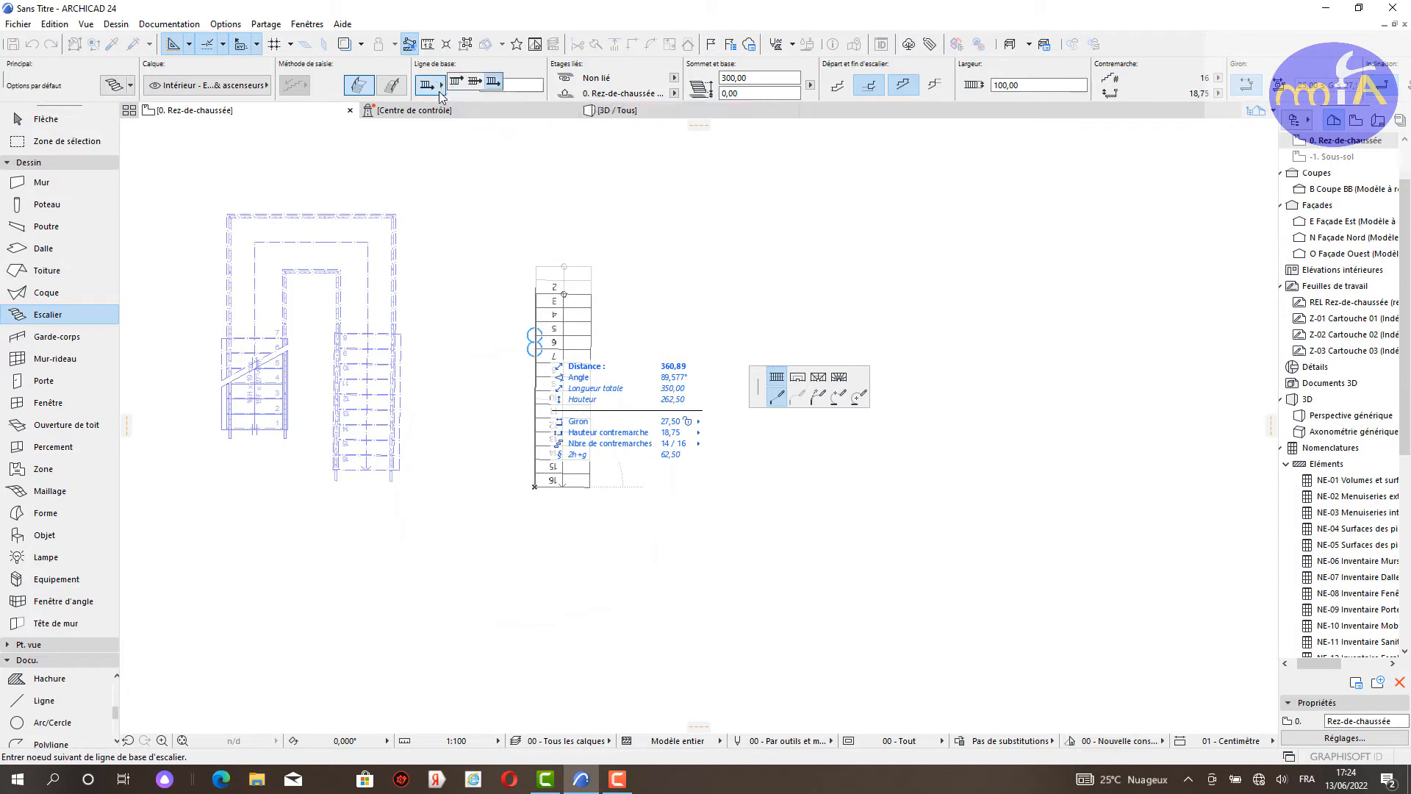
pyautogui.click(457, 83)
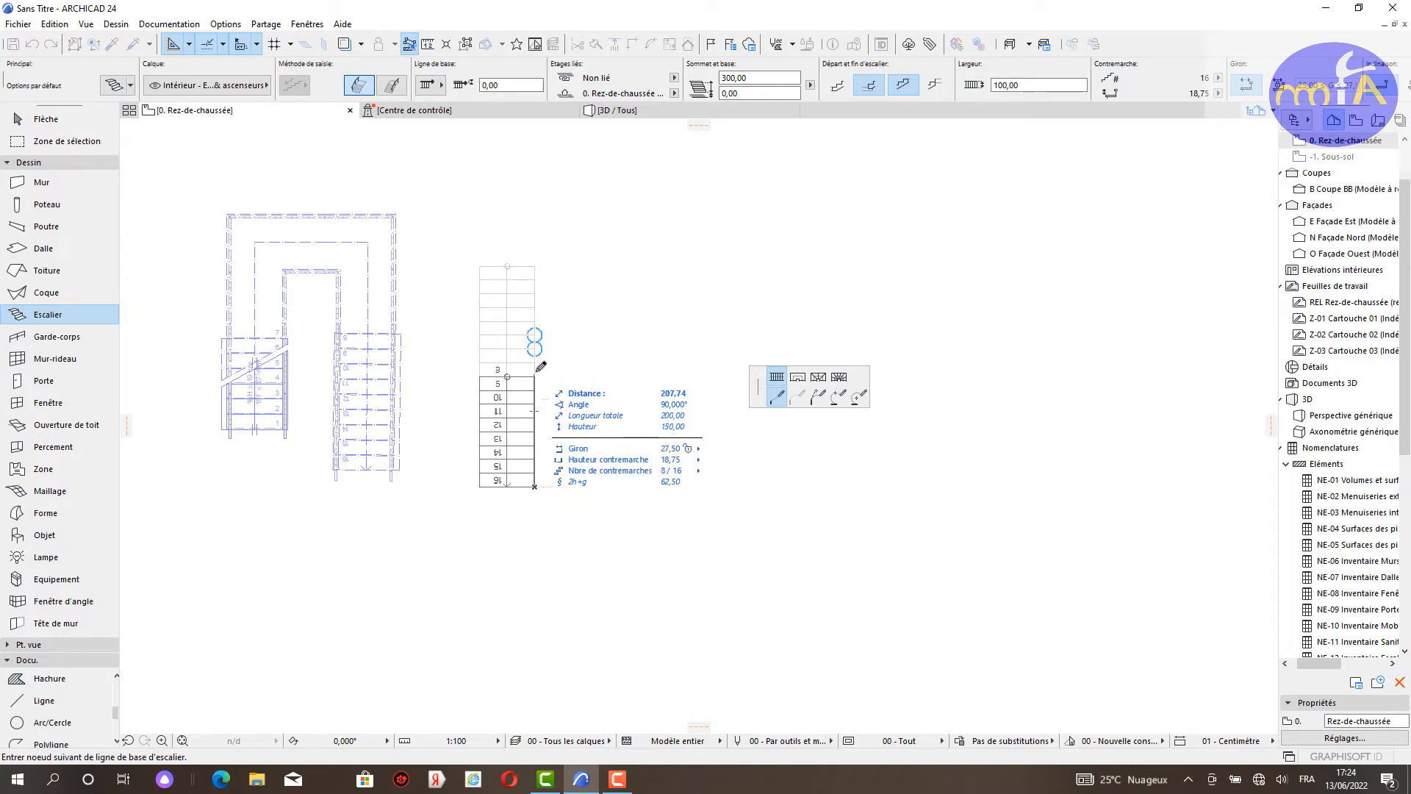
pyautogui.click(536, 365)
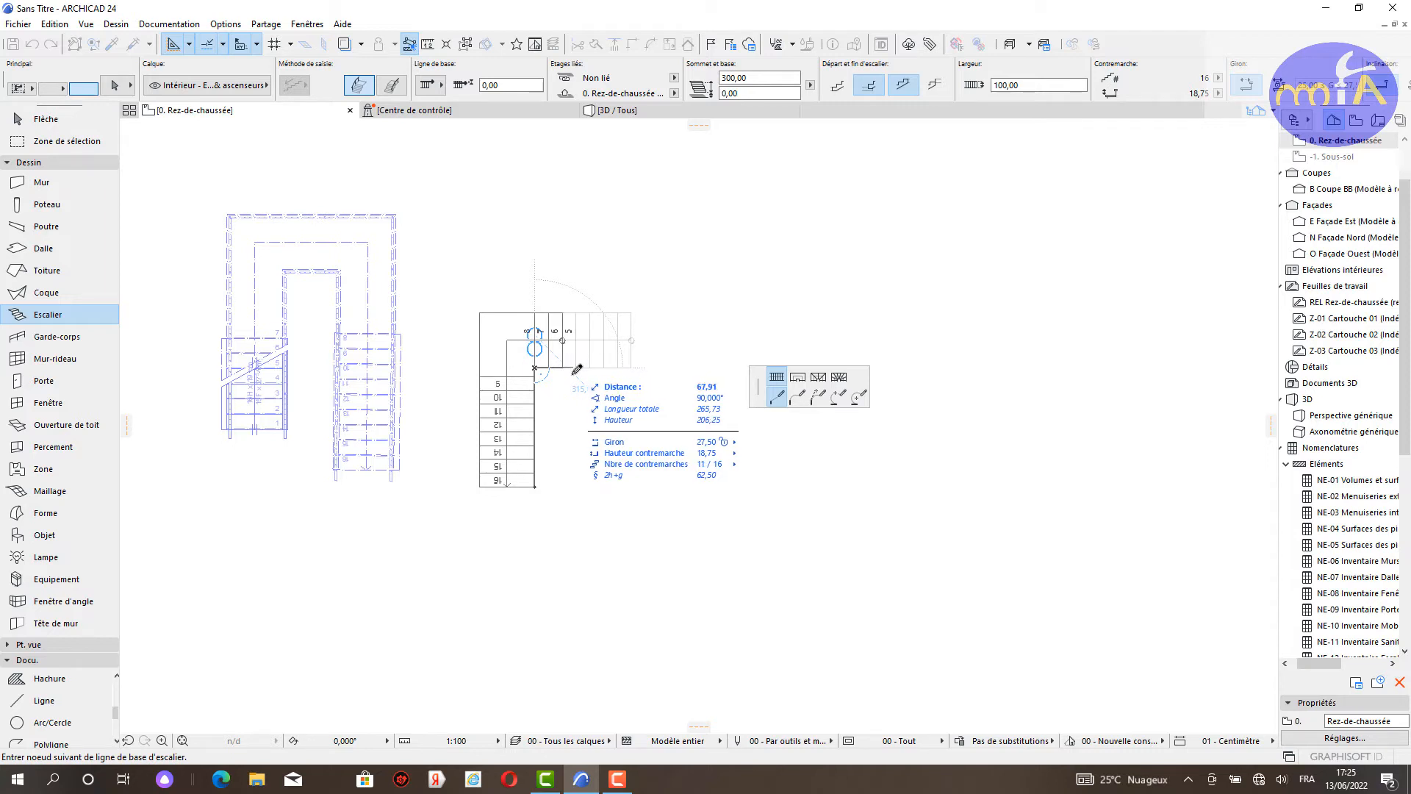
# Step: Complete the U-shaped stair with a connecting segment about 68 cm long and a second flight parallel to the first
pyautogui.click(568, 420)
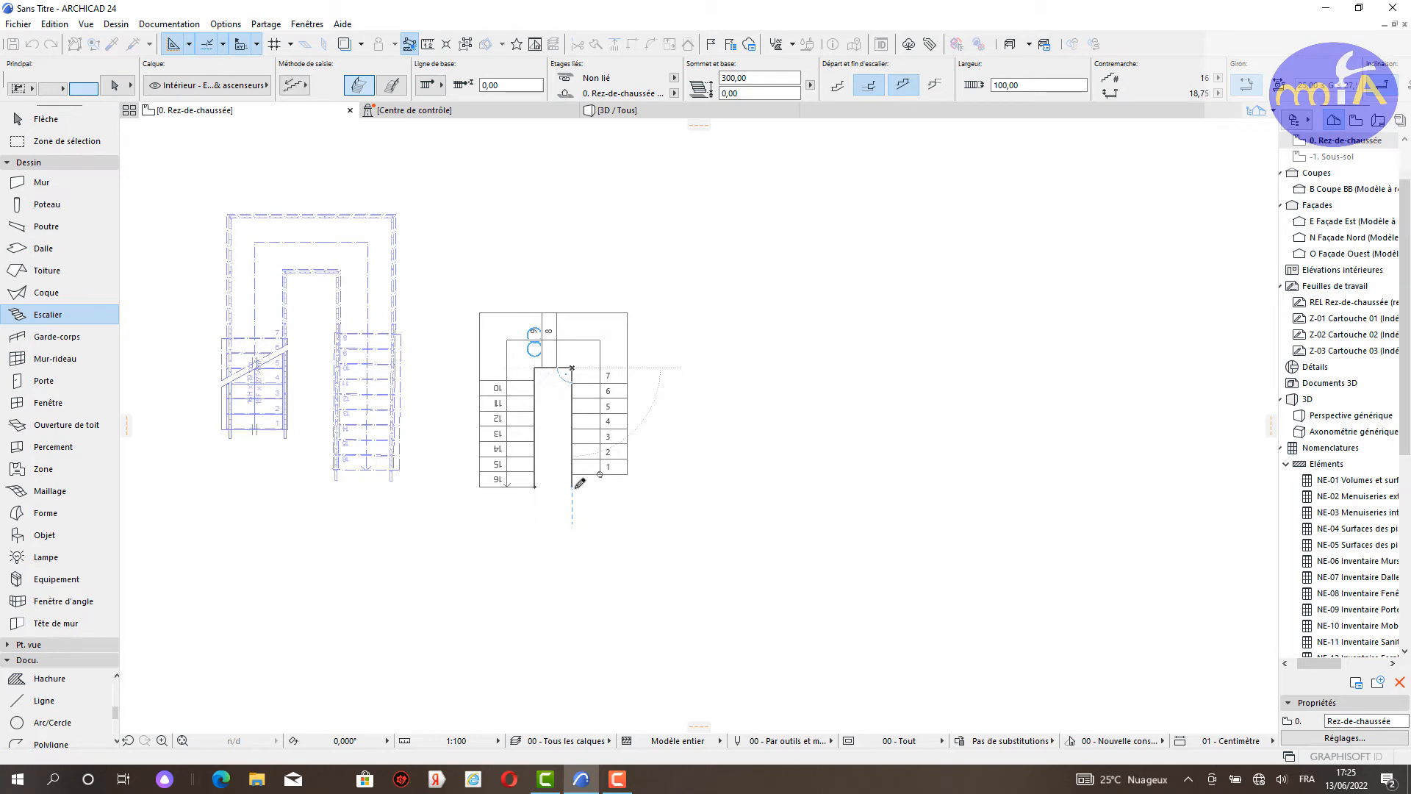
pyautogui.press('Escape')
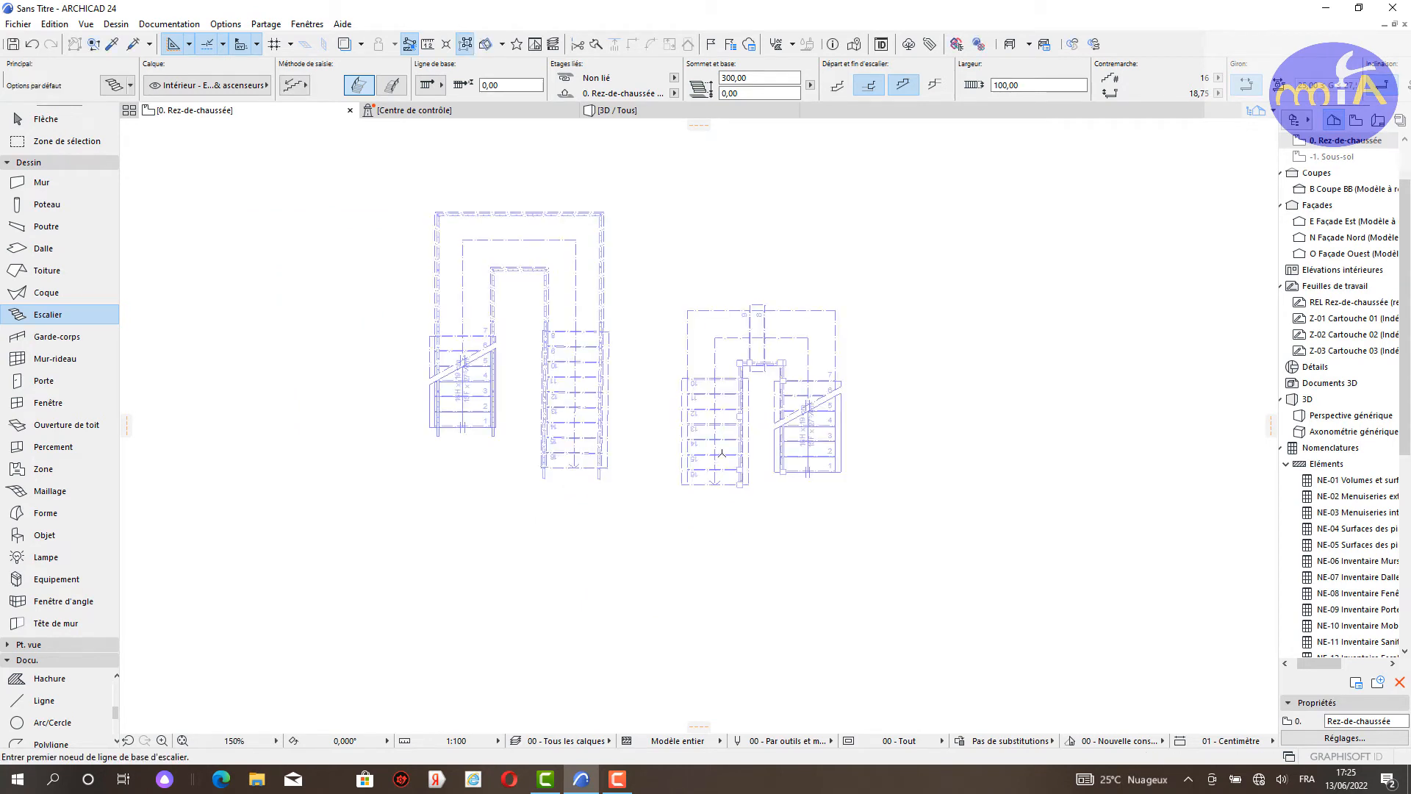
pyautogui.moveTo(801, 340); pyautogui.dragTo(580, 314, button='middle')
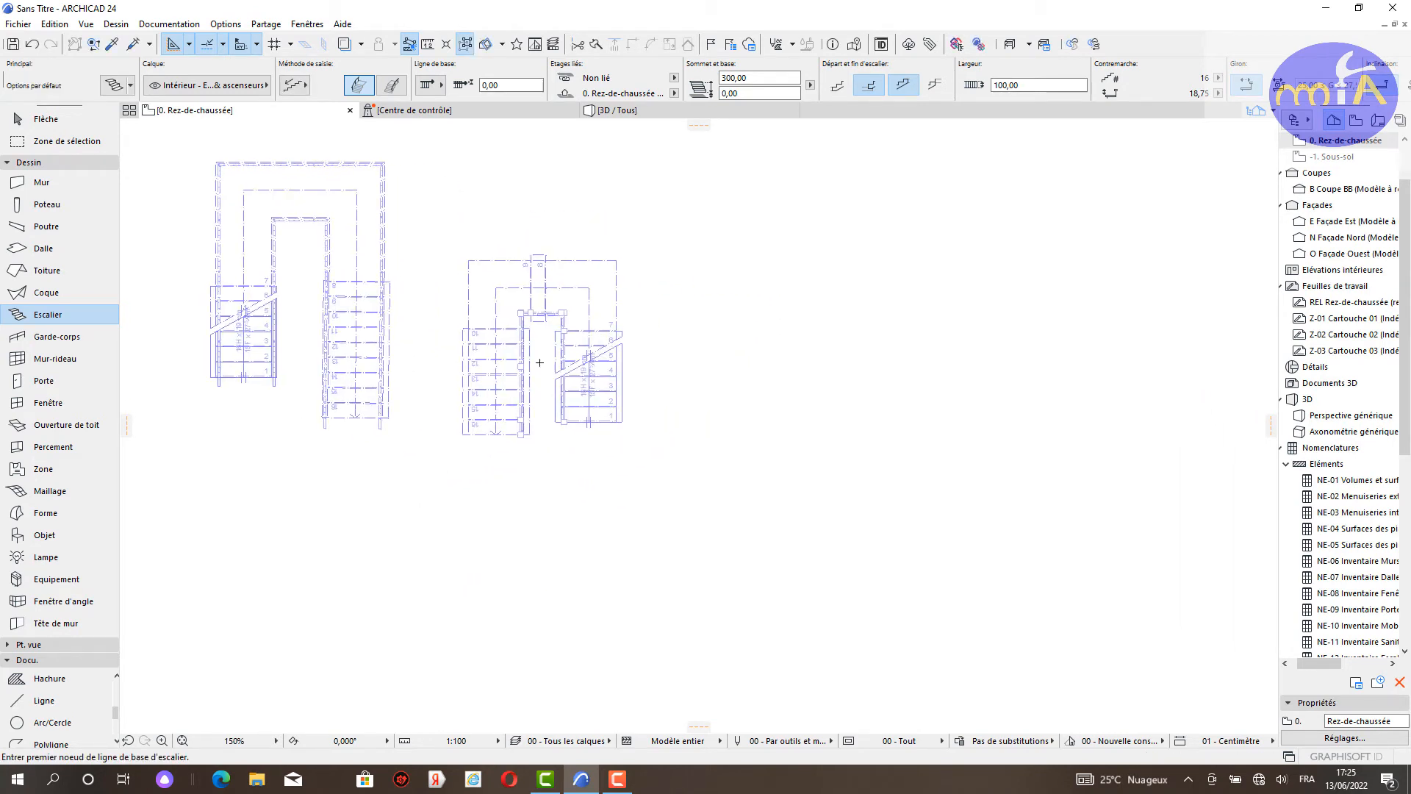
pyautogui.press('Escape')
# Step: Examine the new stair's turn between the two flights in the floor plan and up close in the 3D view
pyautogui.click(531, 321)
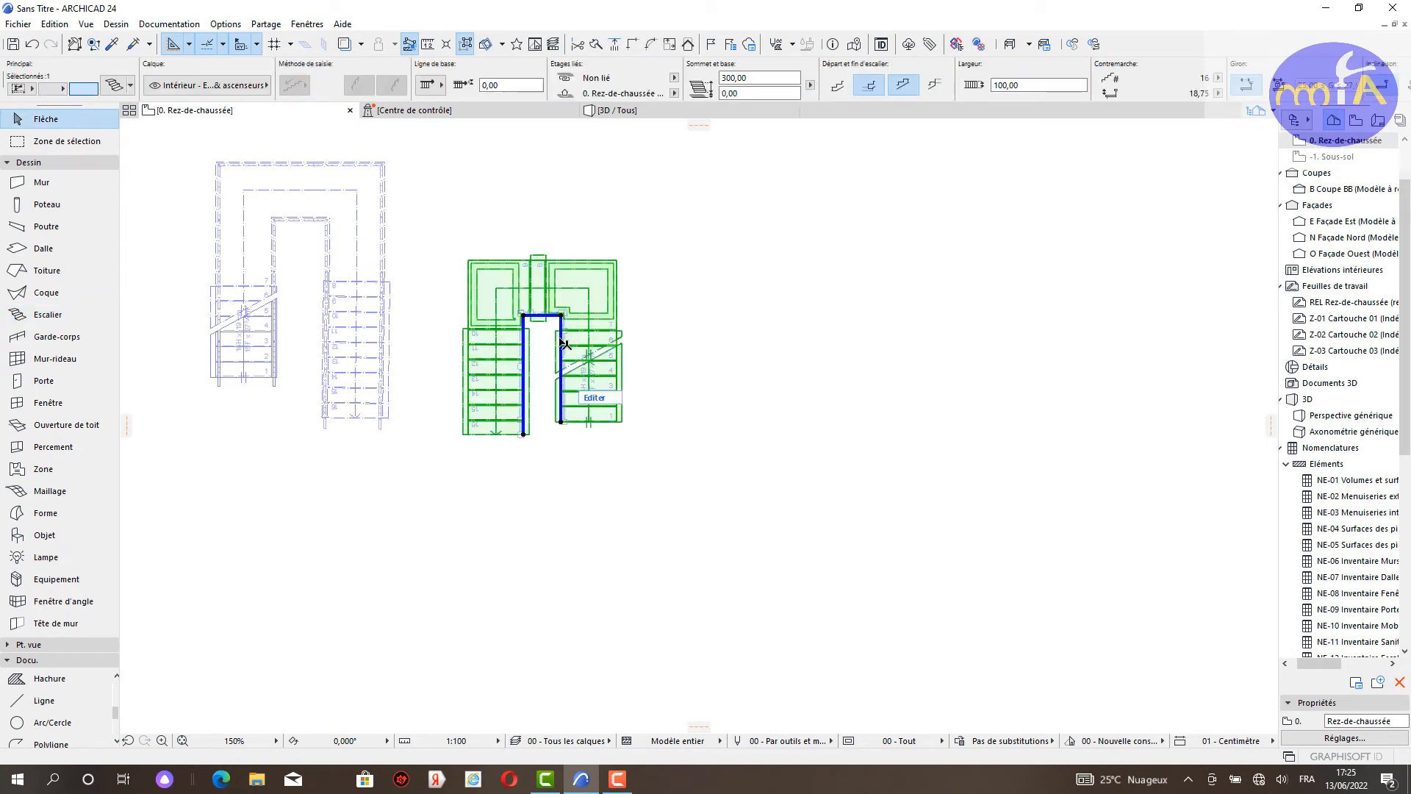
pyautogui.scroll(5, 563, 343)
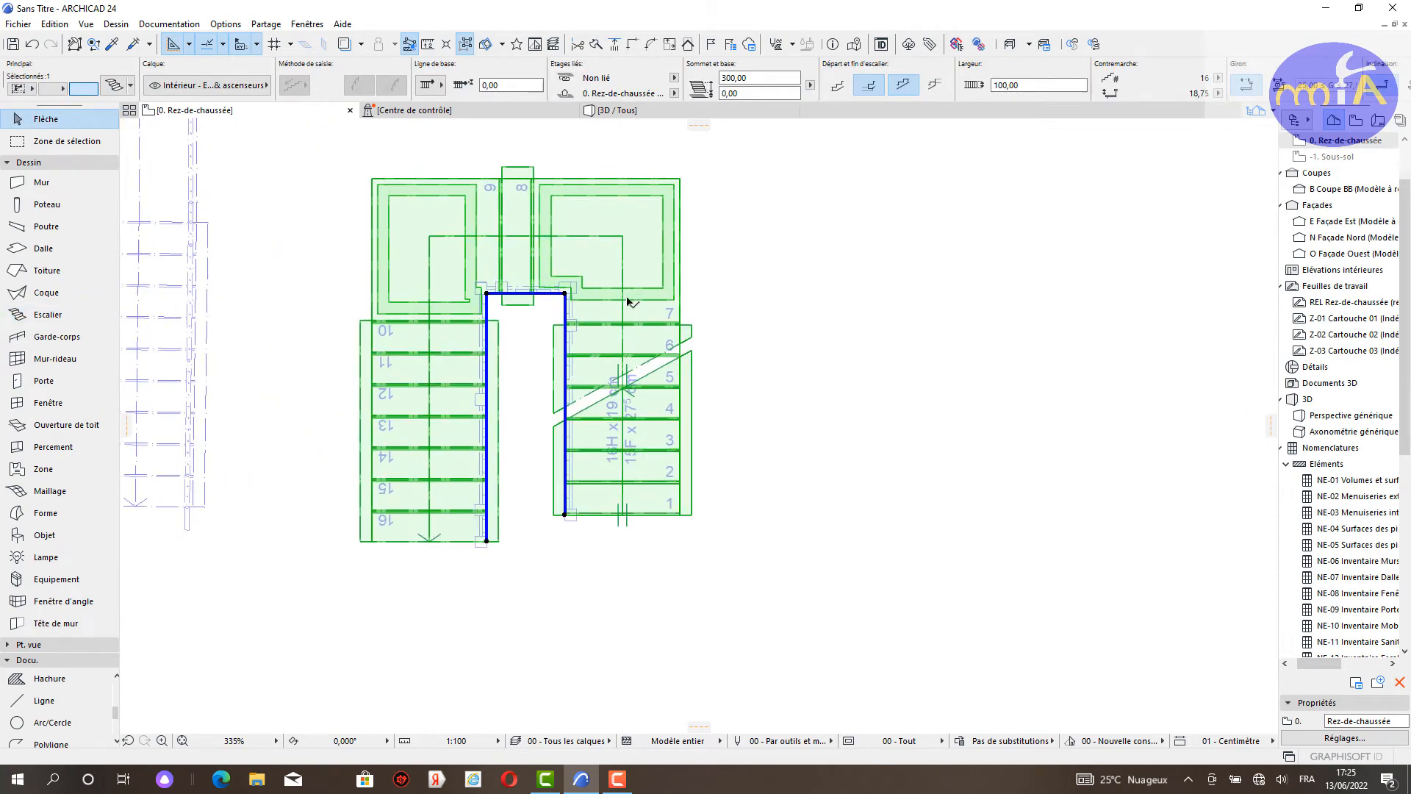
pyautogui.scroll(1, 614, 323)
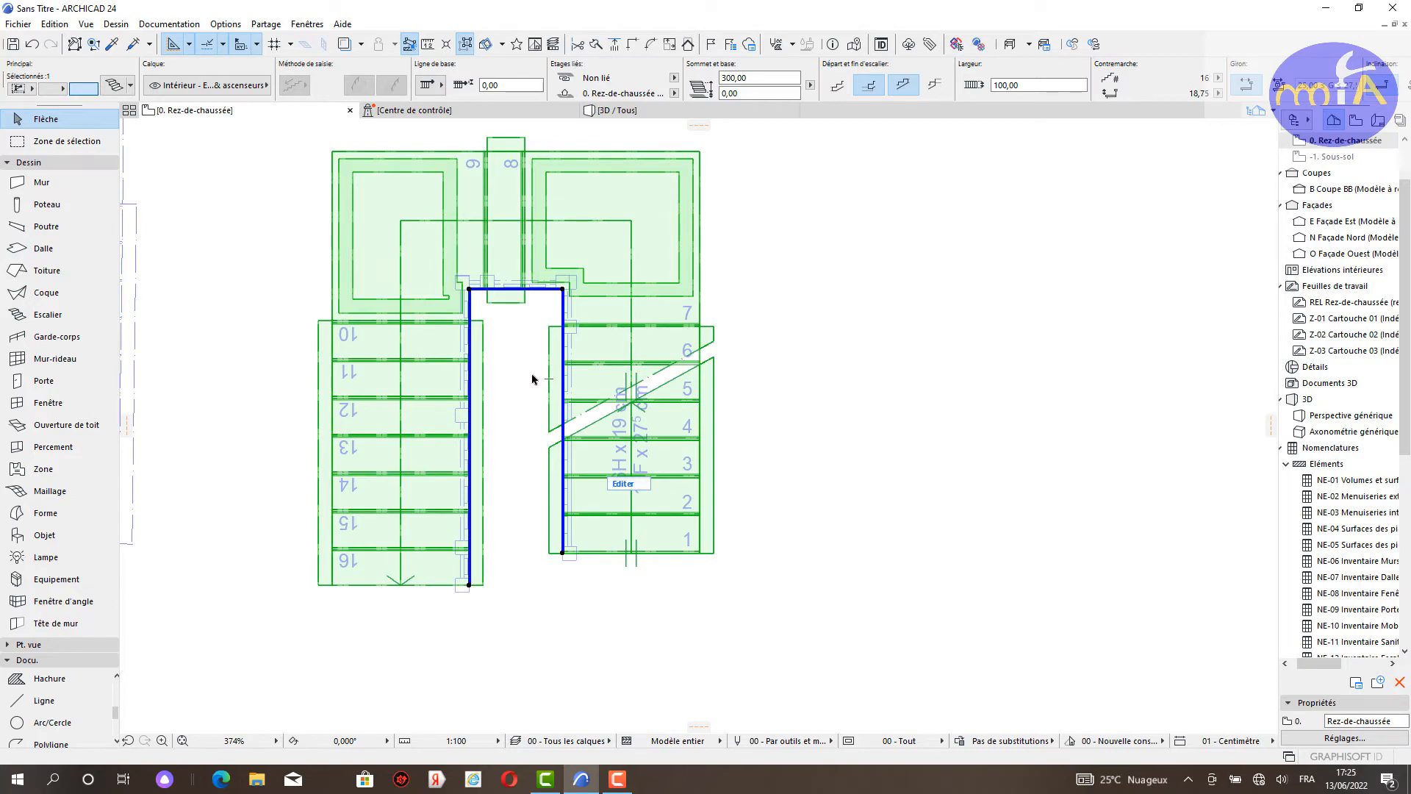
pyautogui.scroll(-5, 548, 257)
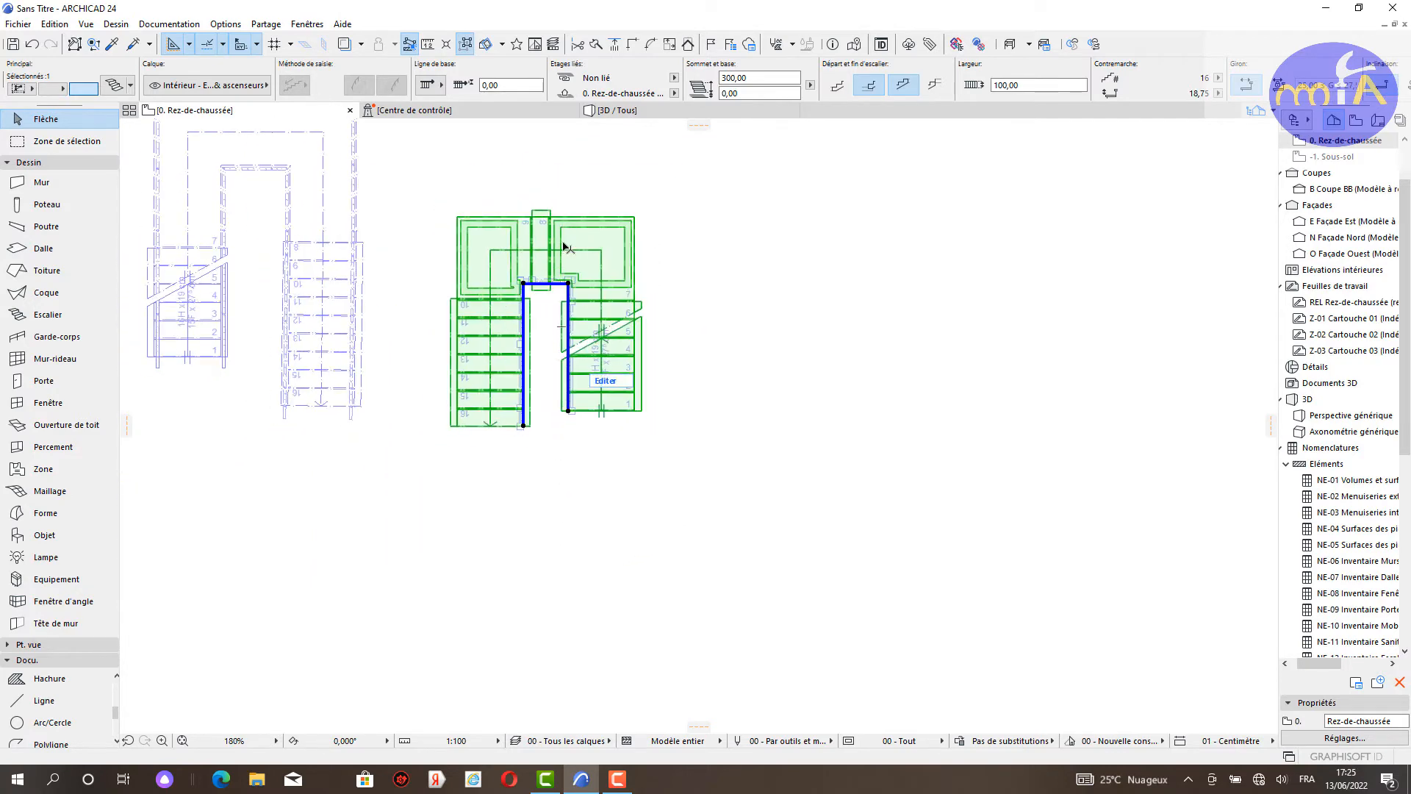
pyautogui.press('Escape')
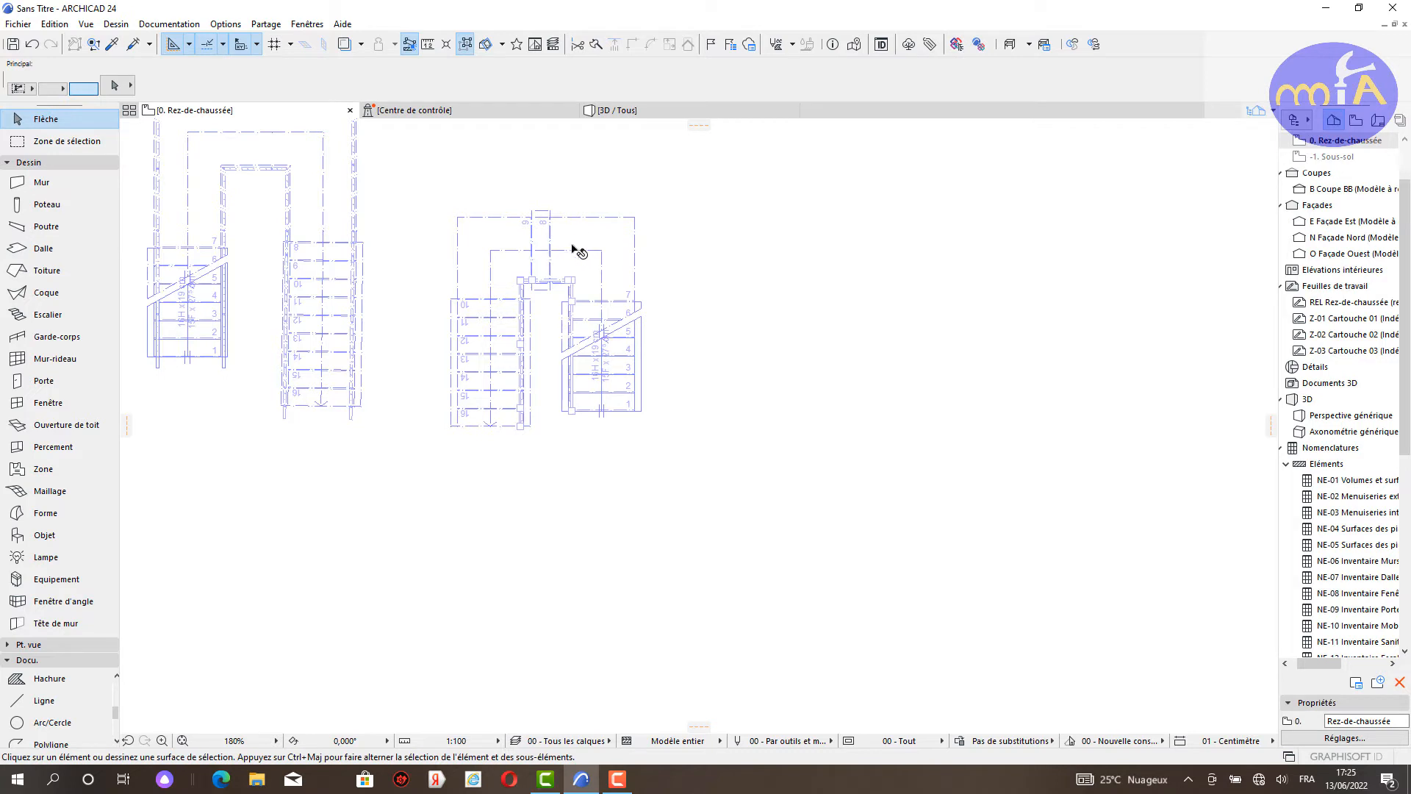
pyautogui.click(646, 111)
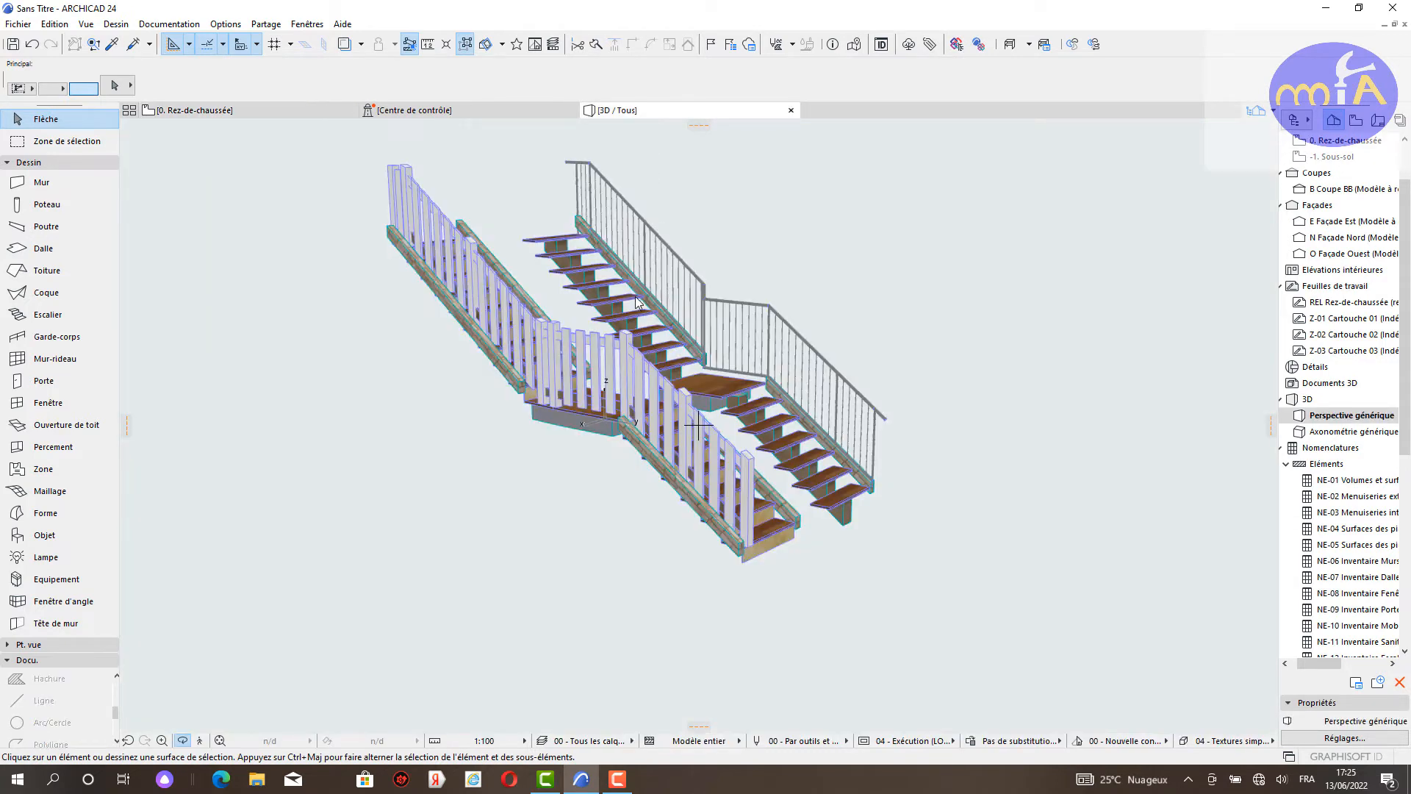
pyautogui.scroll(-6, 550, 358)
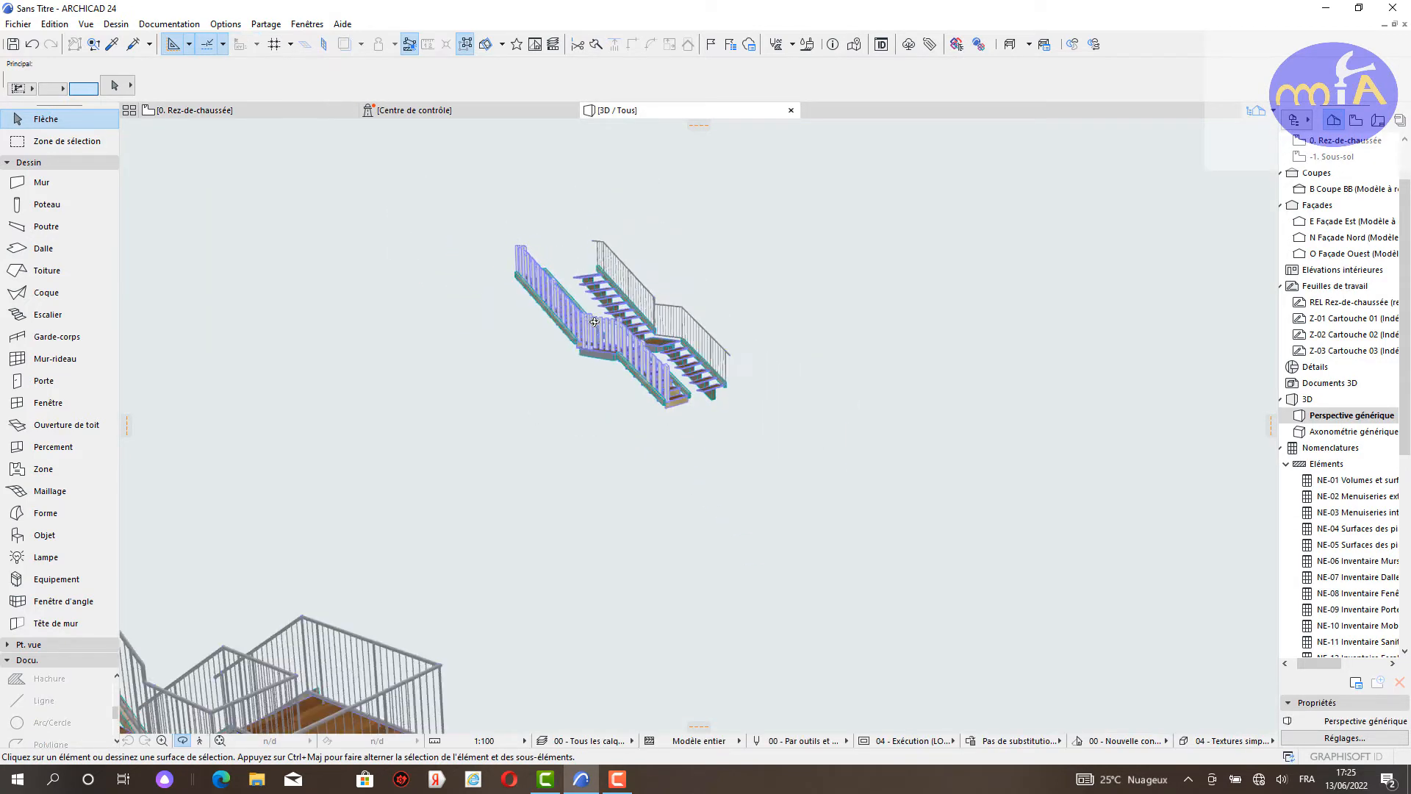
pyautogui.scroll(-5, 438, 460)
pyautogui.moveTo(438, 460); pyautogui.dragTo(698, 426, button='middle')
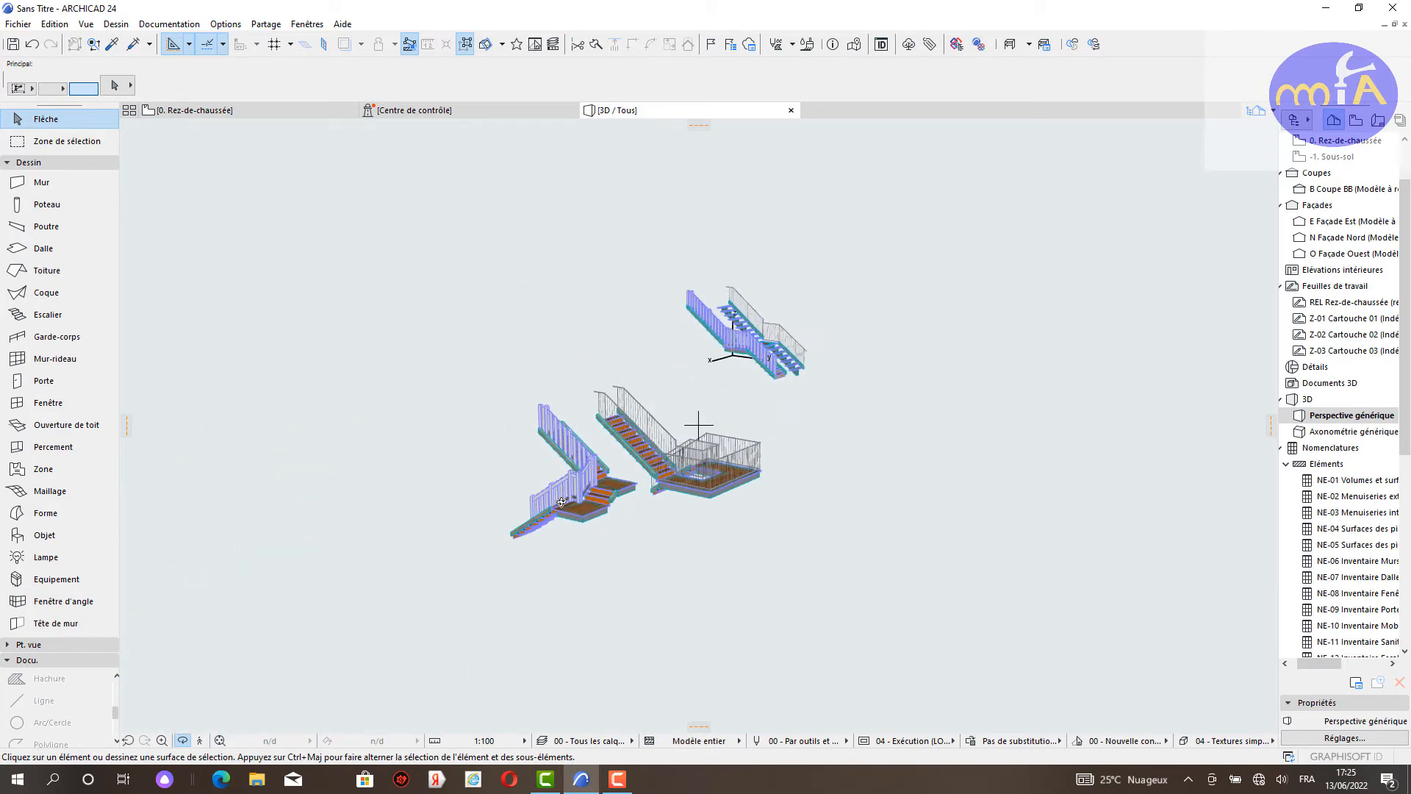
pyautogui.scroll(2, 606, 431)
pyautogui.scroll(6, 568, 500)
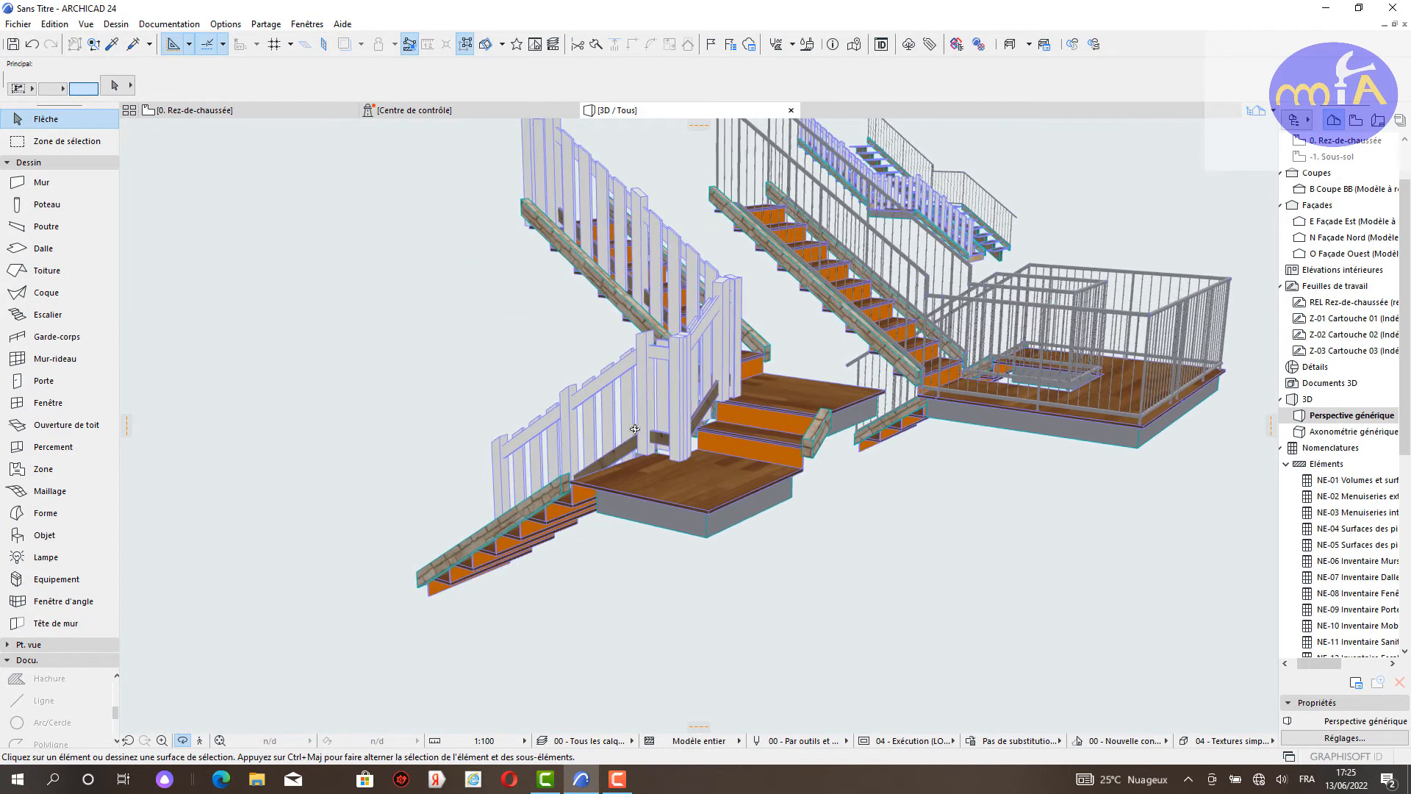
pyautogui.keyDown('shift'); pyautogui.moveTo(560, 477); pyautogui.dragTo(712, 495, button='middle'); pyautogui.keyUp('shift')
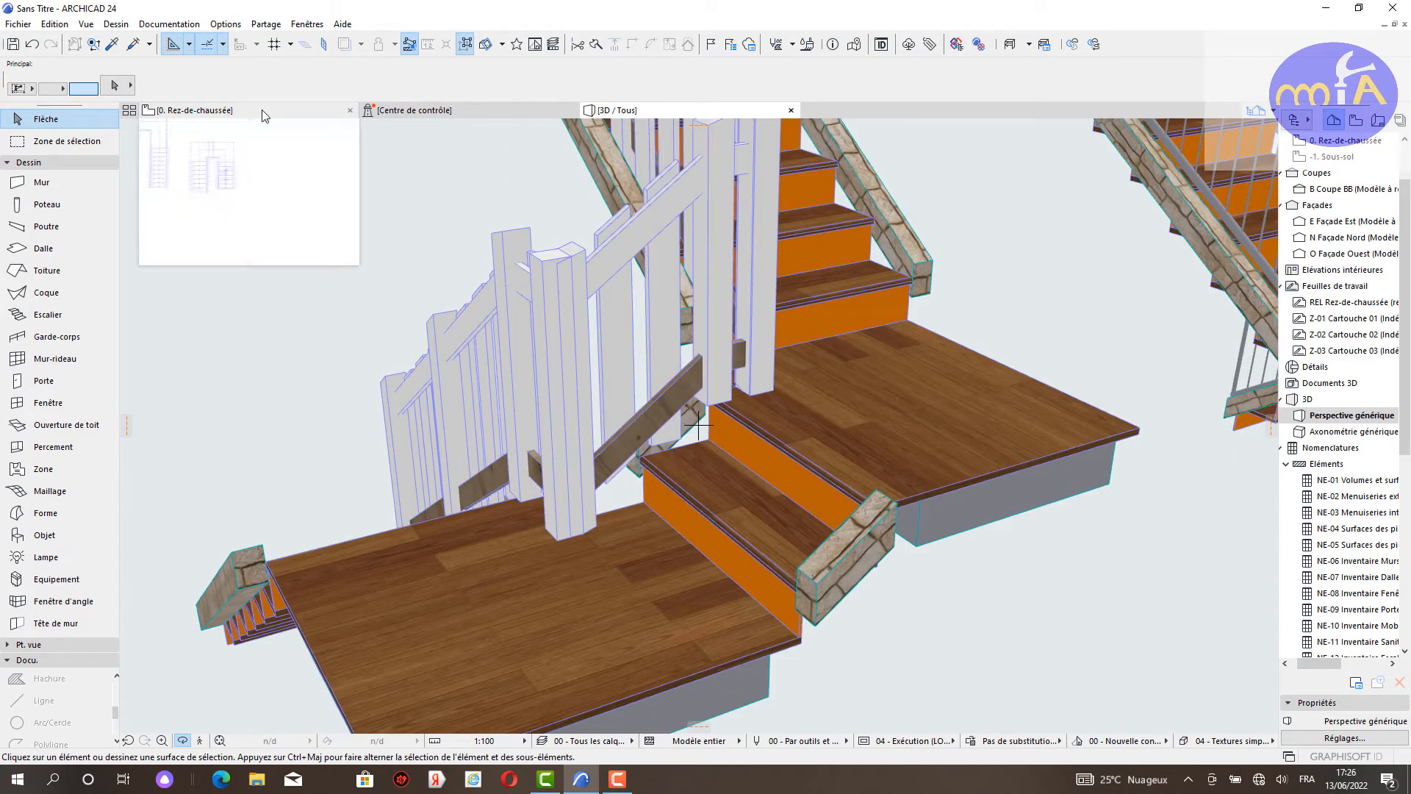
# Step: In the Rez-de-chaussée plan, change the segment type of the new stair's short connecting baseline segment to Palier
pyautogui.click(264, 114)
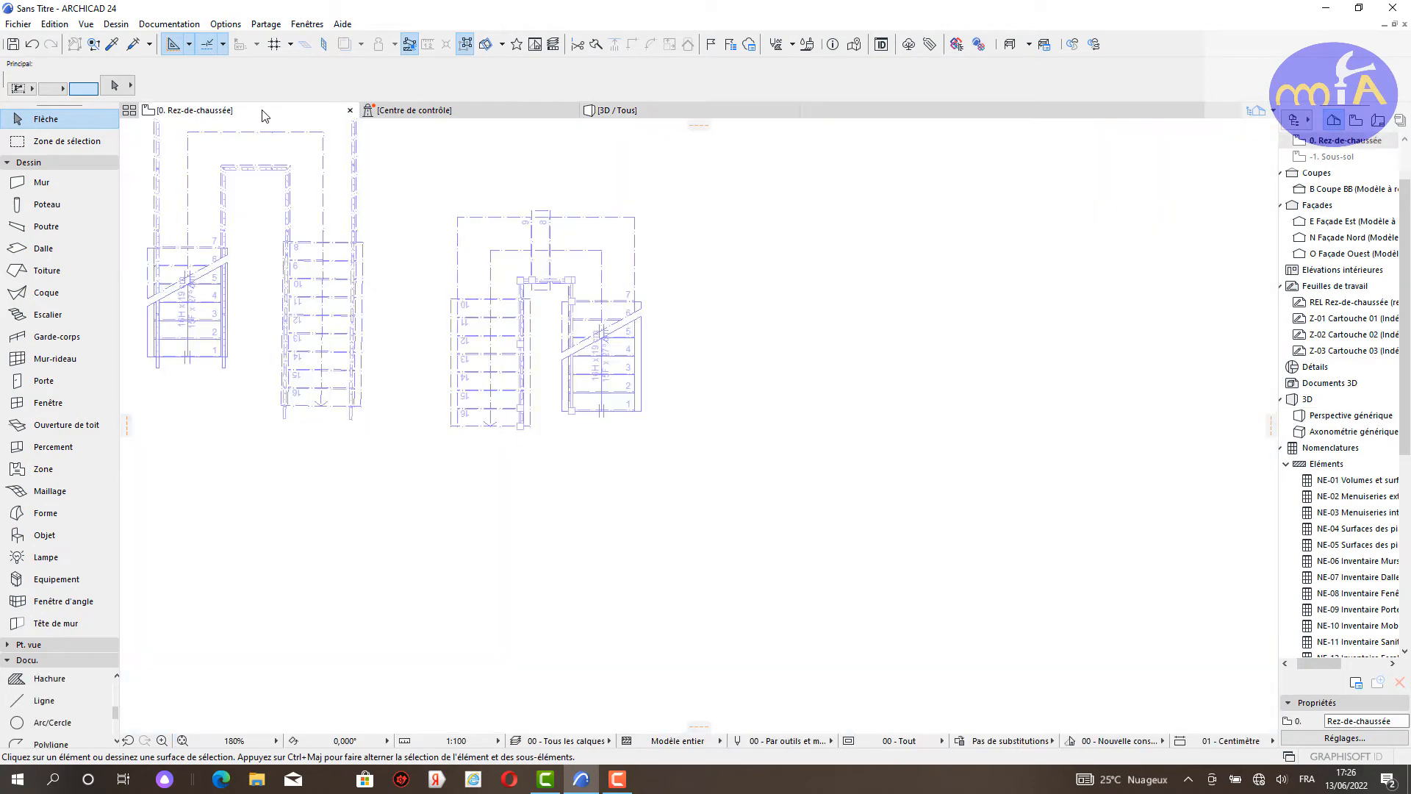
pyautogui.click(593, 252)
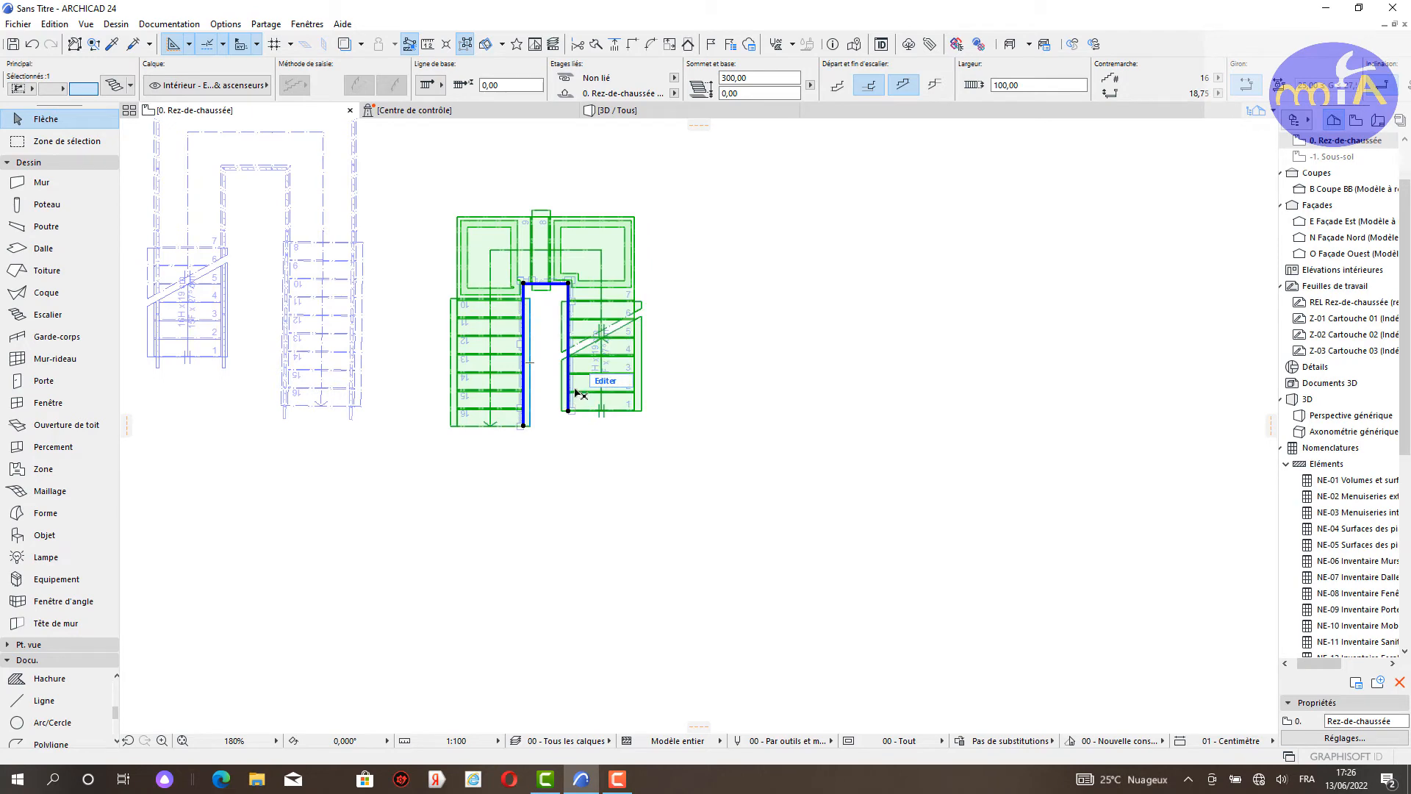
pyautogui.scroll(6, 550, 293)
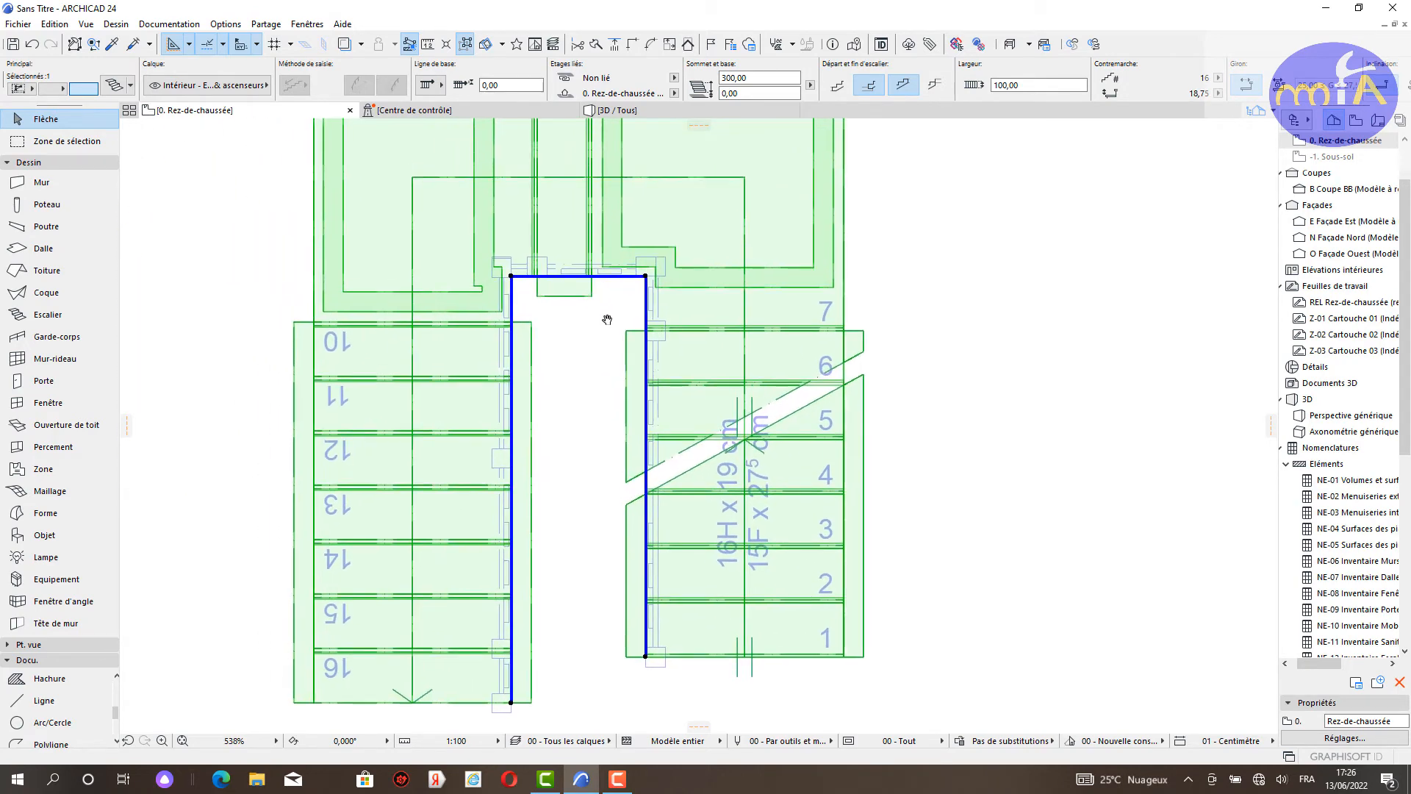
pyautogui.click(604, 293)
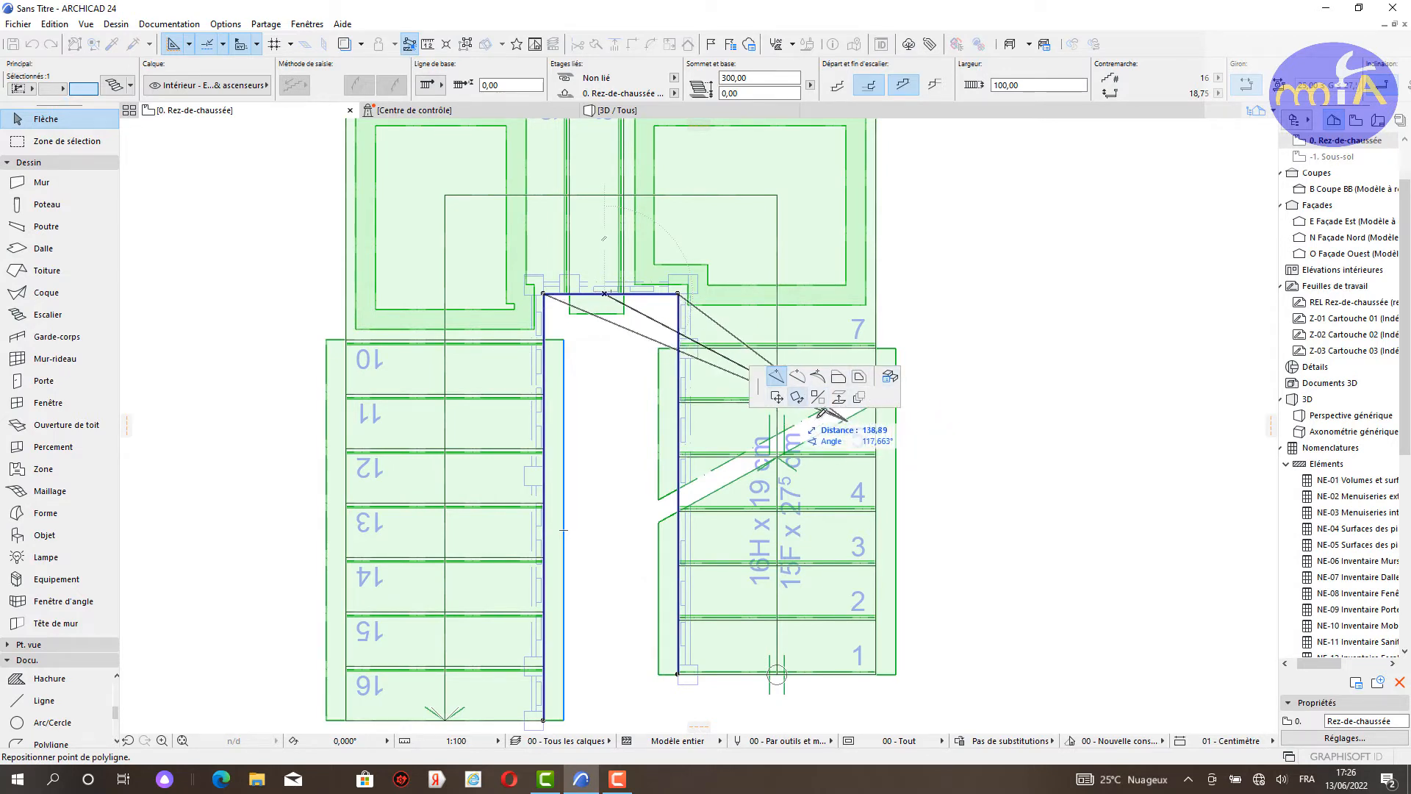
pyautogui.click(890, 377)
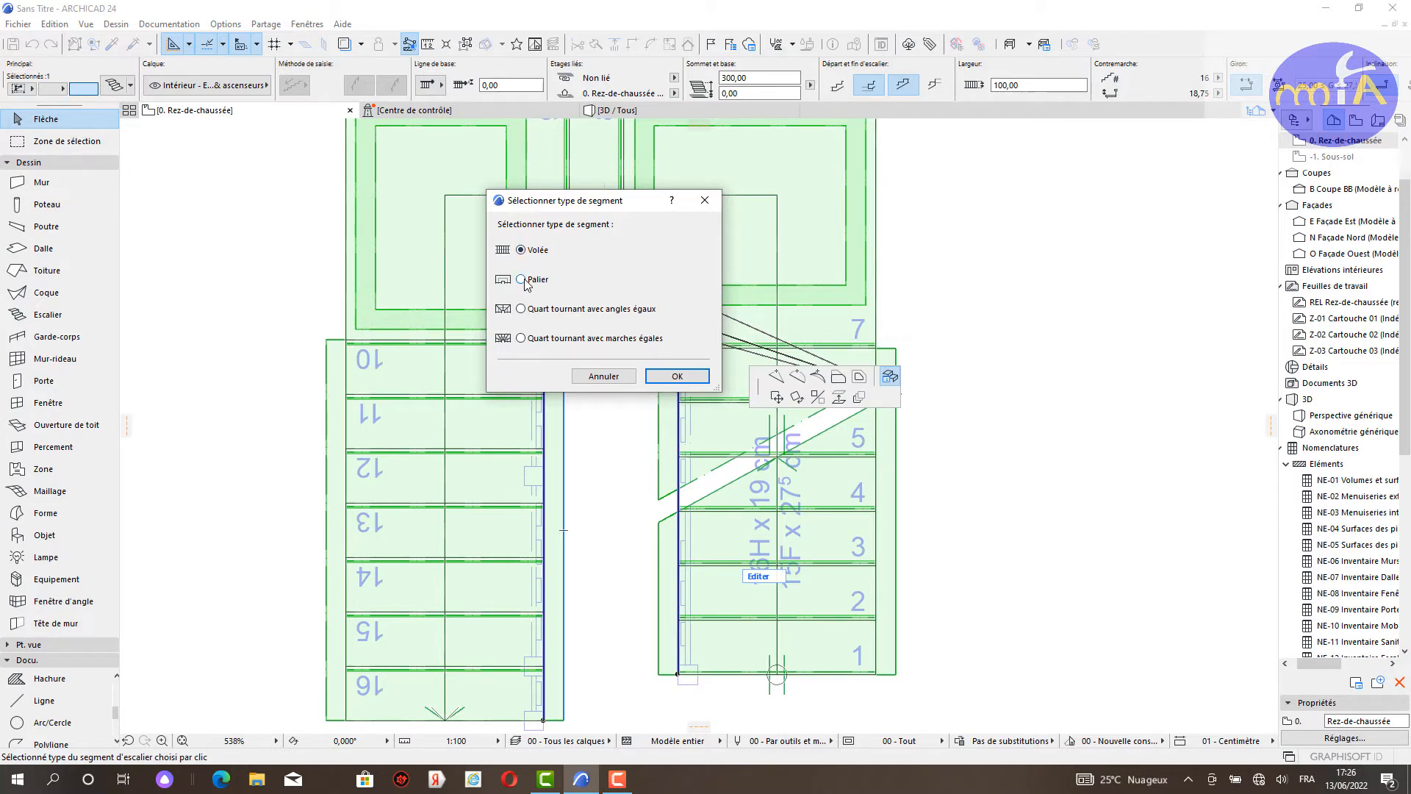
pyautogui.click(676, 376)
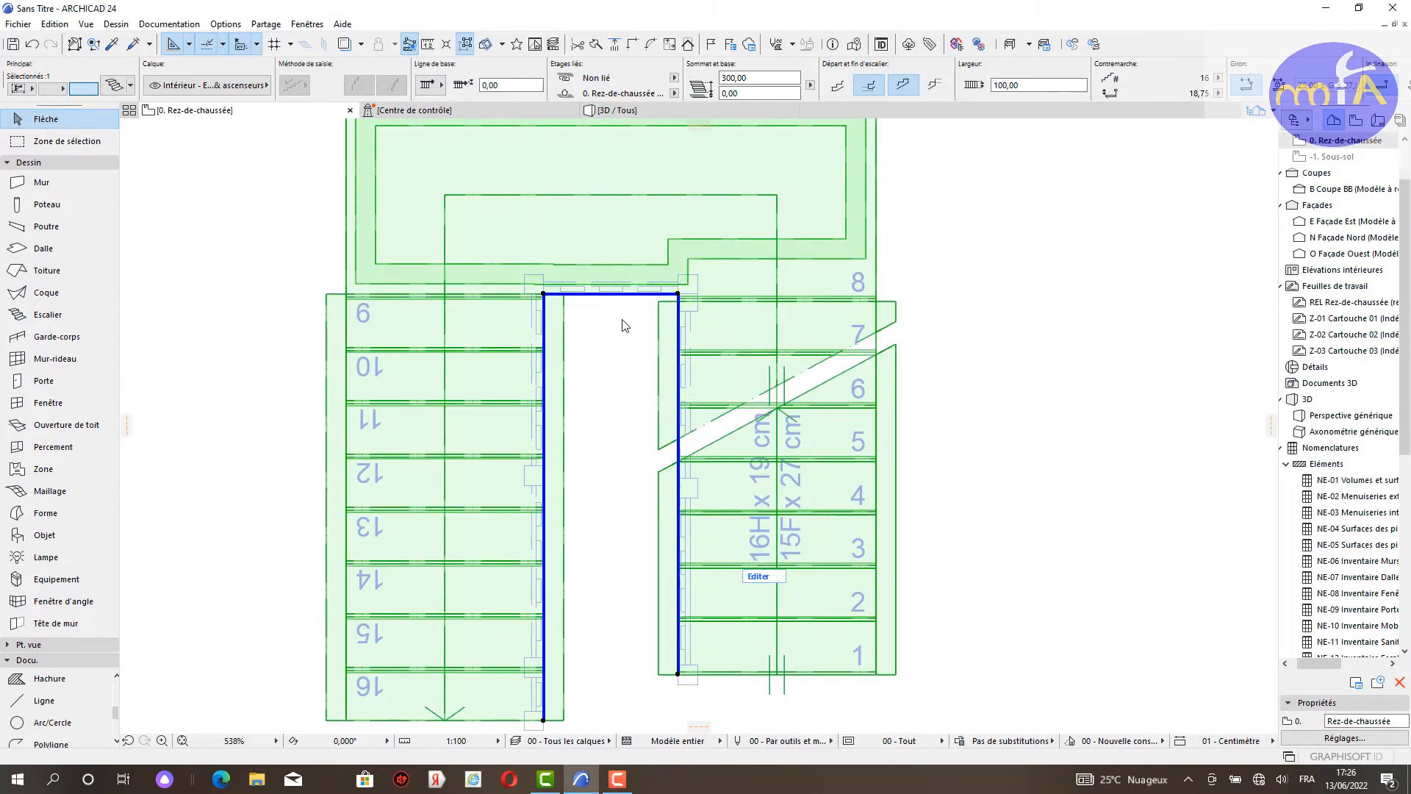
pyautogui.moveTo(616, 249); pyautogui.dragTo(614, 329, button='middle')
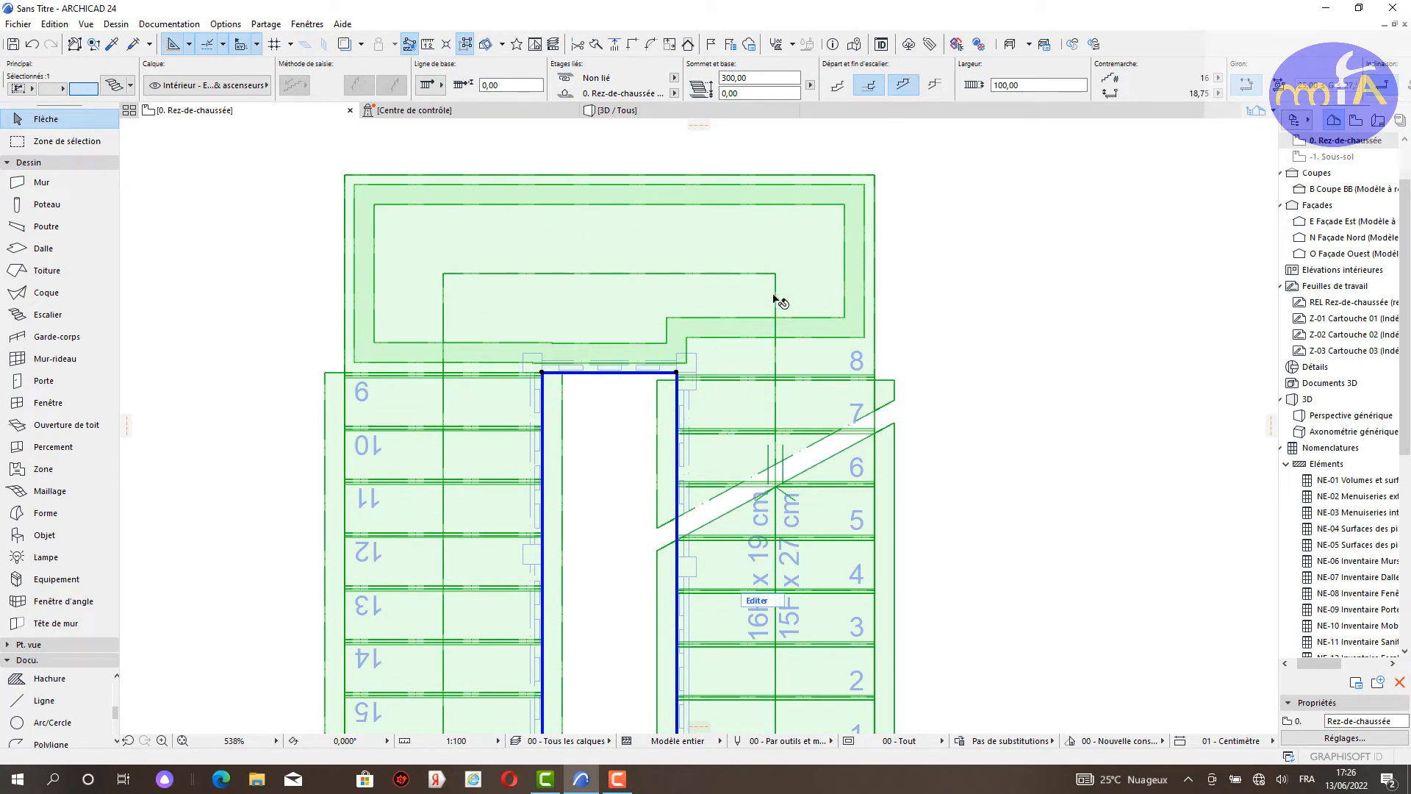
# Step: Examine the modified stair's landing and railing from several angles in the 3D view
pyautogui.click(616, 111)
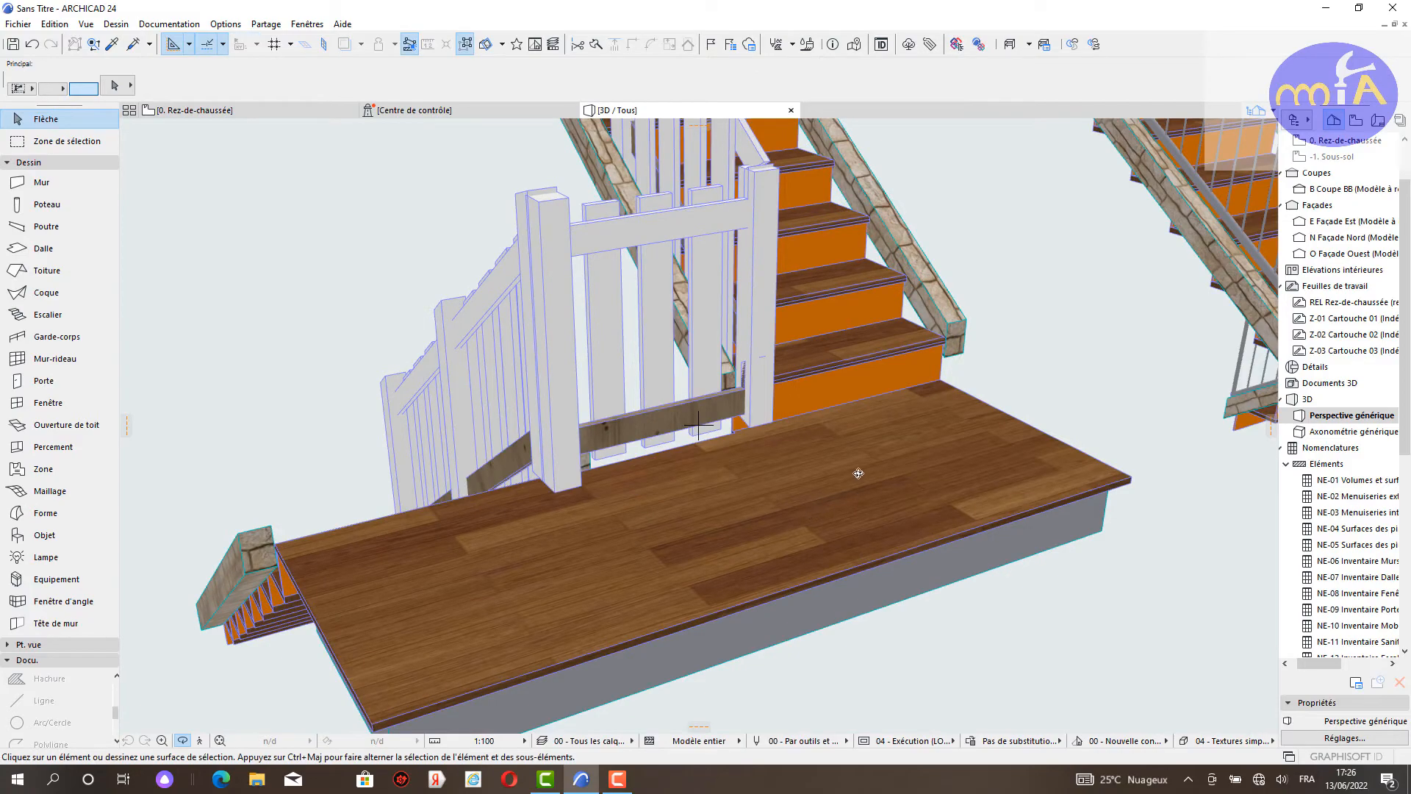
pyautogui.keyDown('shift'); pyautogui.moveTo(858, 474); pyautogui.dragTo(779, 426, button='middle'); pyautogui.keyUp('shift')
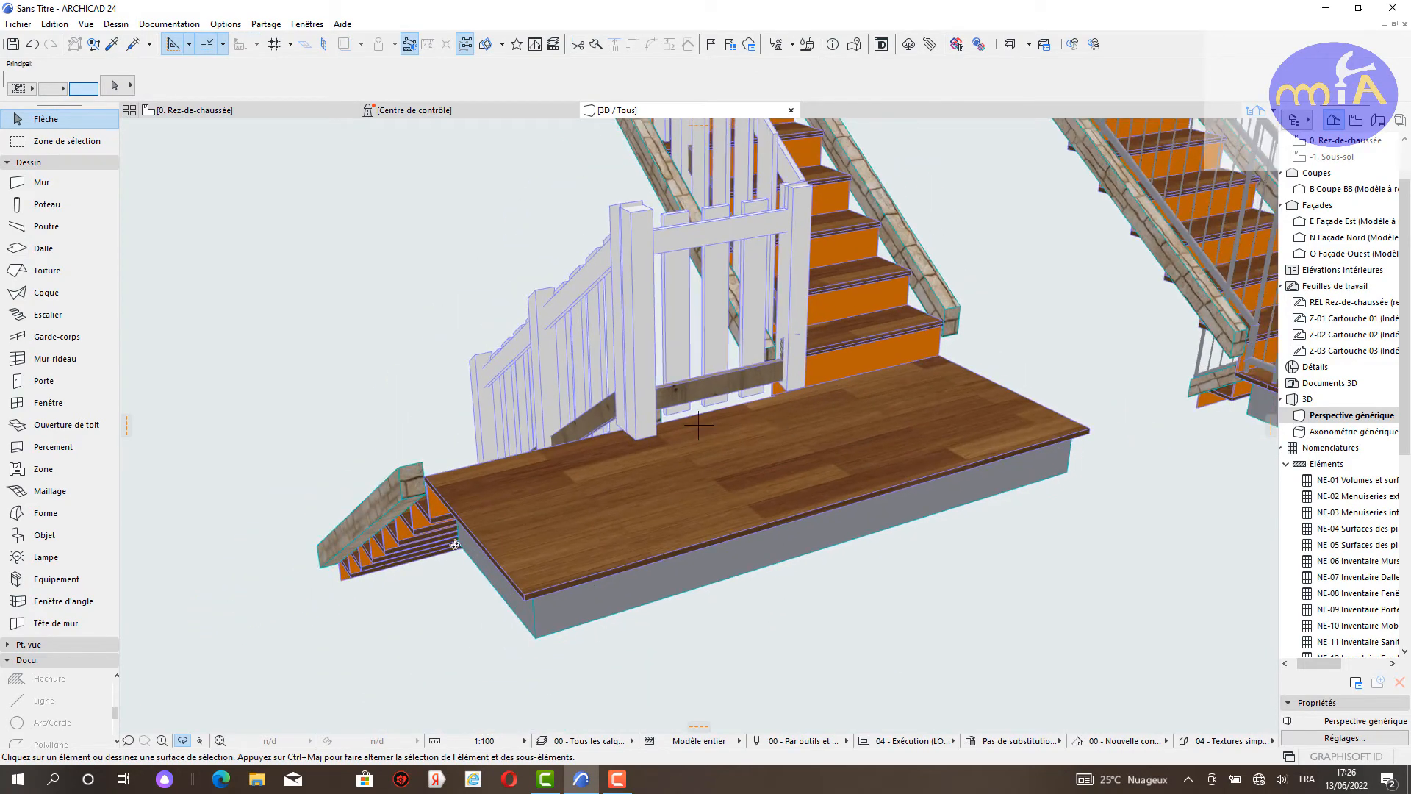
pyautogui.keyDown('shift'); pyautogui.moveTo(504, 562); pyautogui.dragTo(913, 478, button='middle'); pyautogui.keyUp('shift')
pyautogui.keyDown('shift'); pyautogui.moveTo(573, 536); pyautogui.dragTo(643, 591, button='middle'); pyautogui.keyUp('shift')
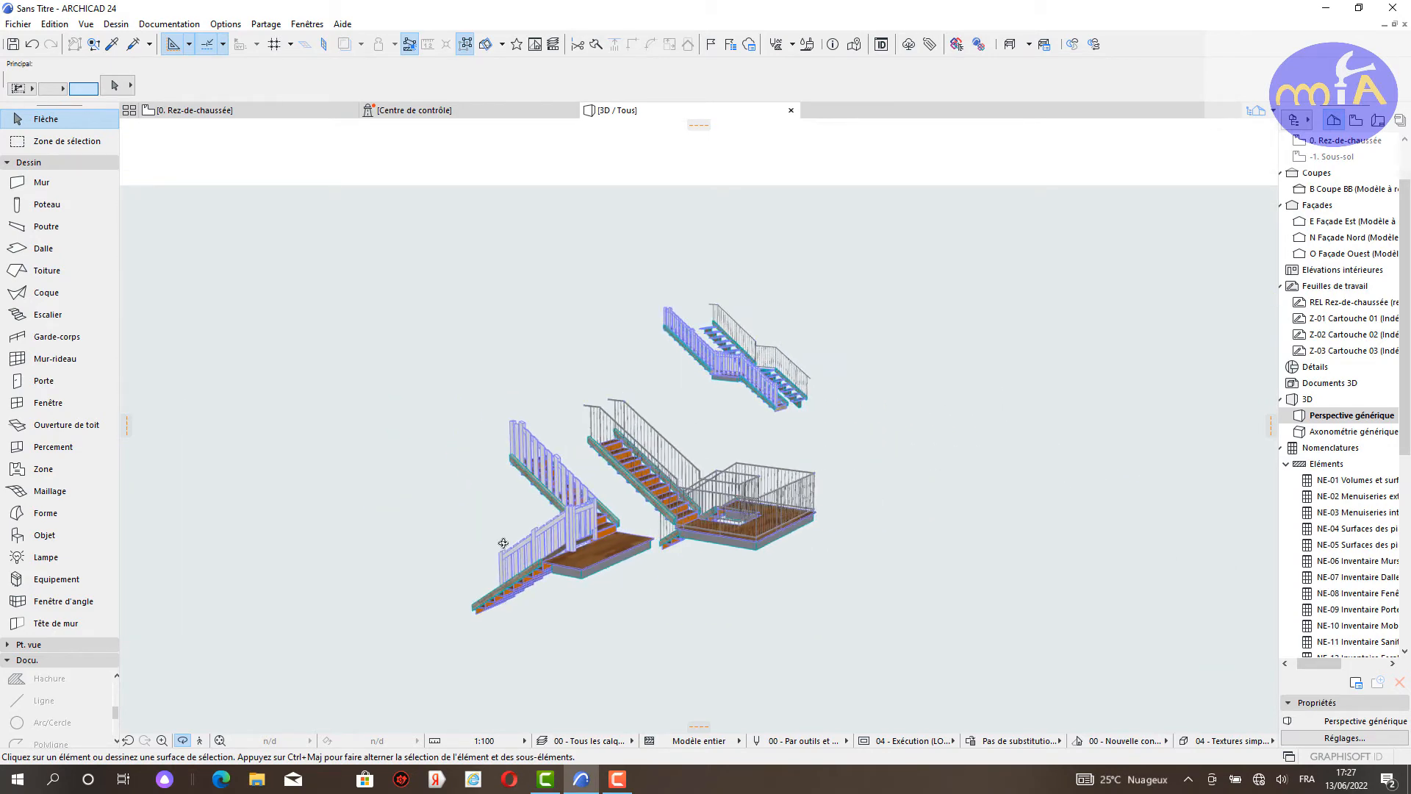
pyautogui.scroll(8, 608, 558)
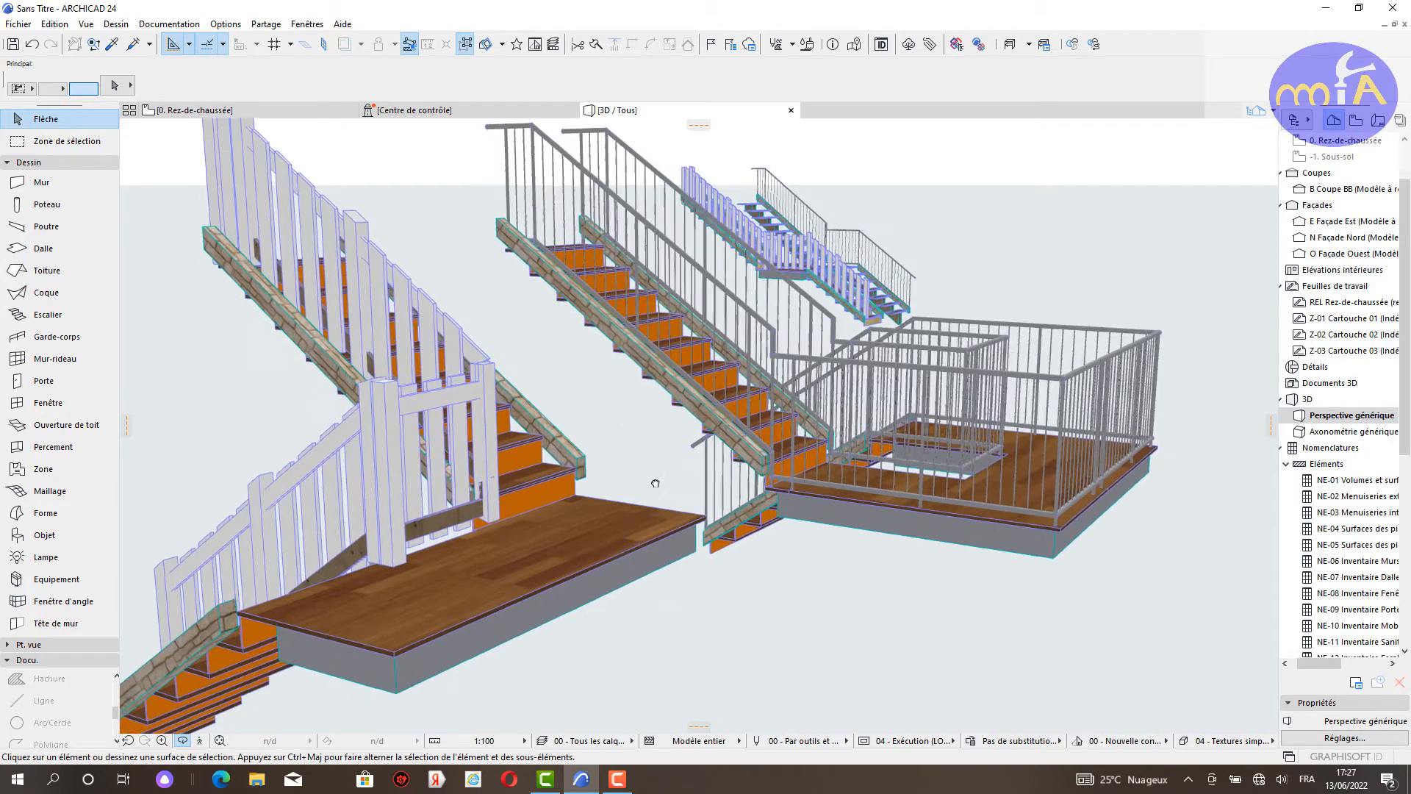
# Step: Return to the Rez-de-chaussée floor plan, clear the stair selection and make room beside the existing stairs
pyautogui.click(232, 116)
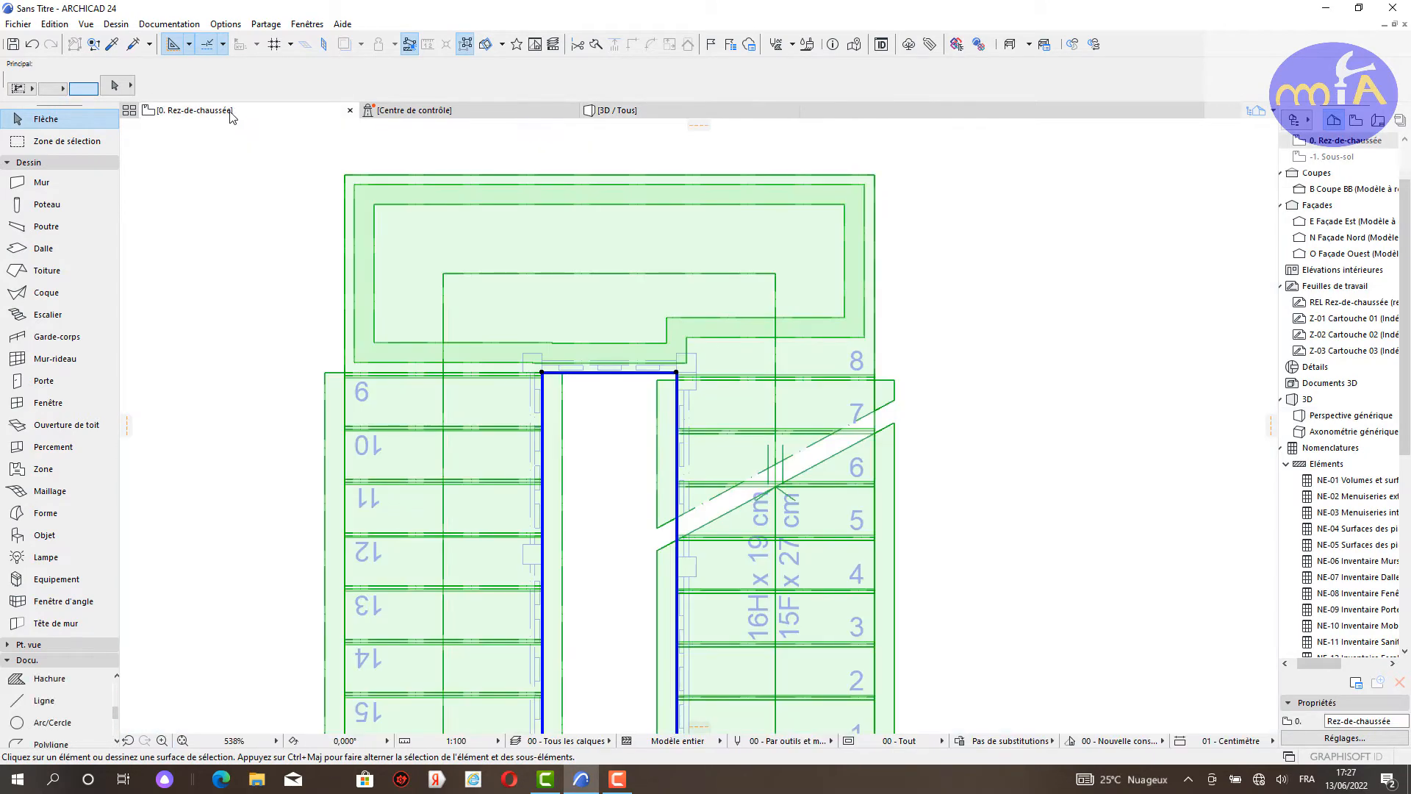
pyautogui.scroll(-2, 423, 374)
pyautogui.click(472, 373)
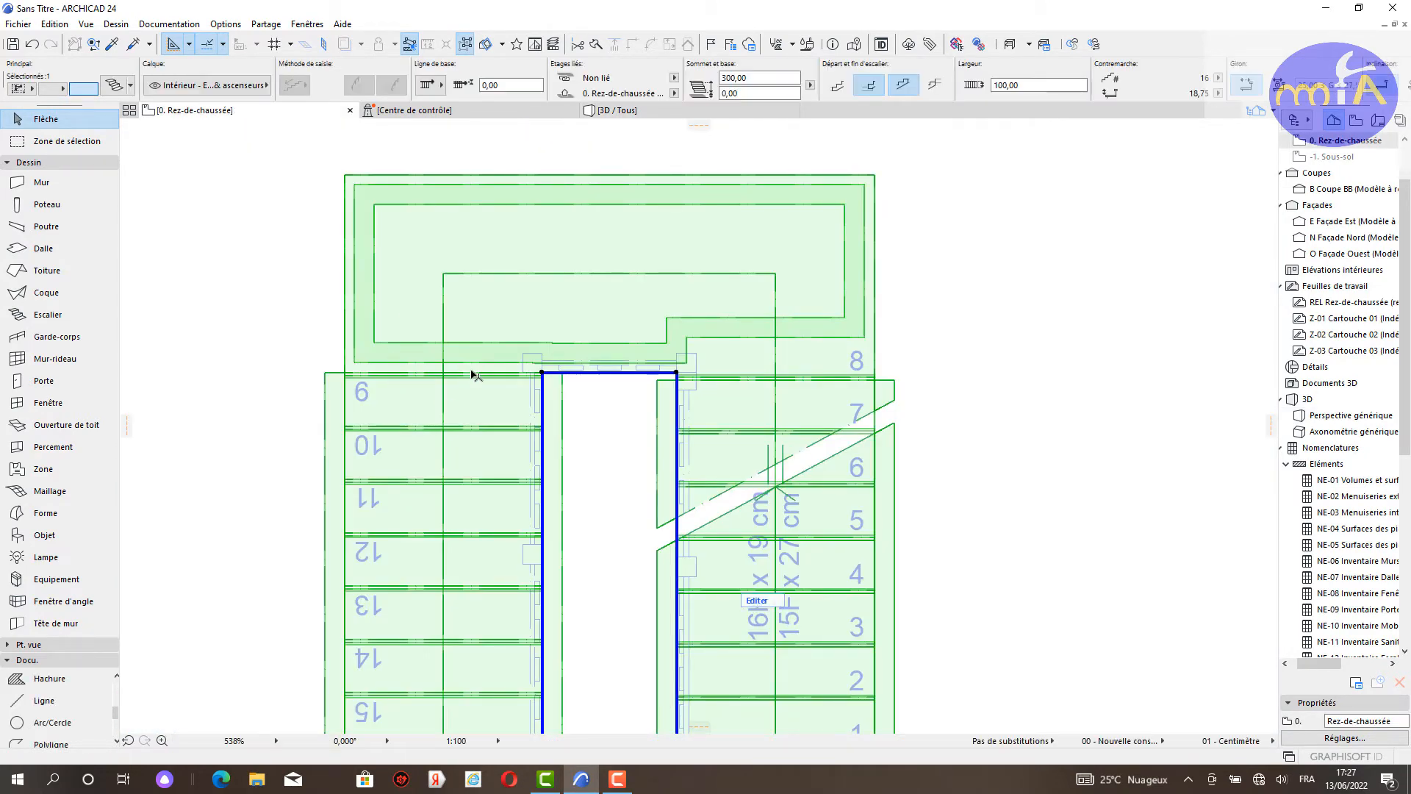
pyautogui.scroll(-1, 478, 382)
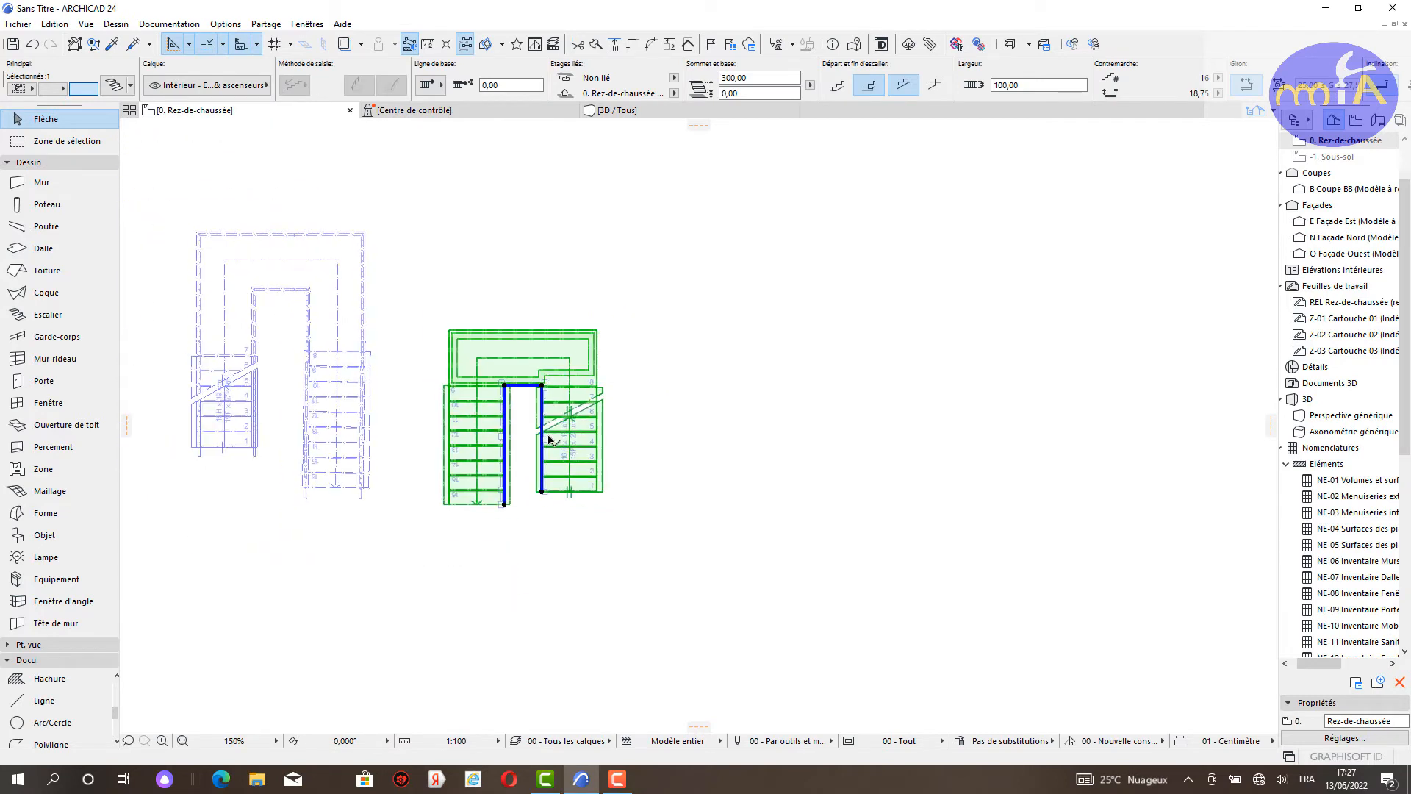
pyautogui.scroll(-2, 632, 438)
pyautogui.click(627, 440)
pyautogui.moveTo(643, 436); pyautogui.dragTo(518, 391, button='middle')
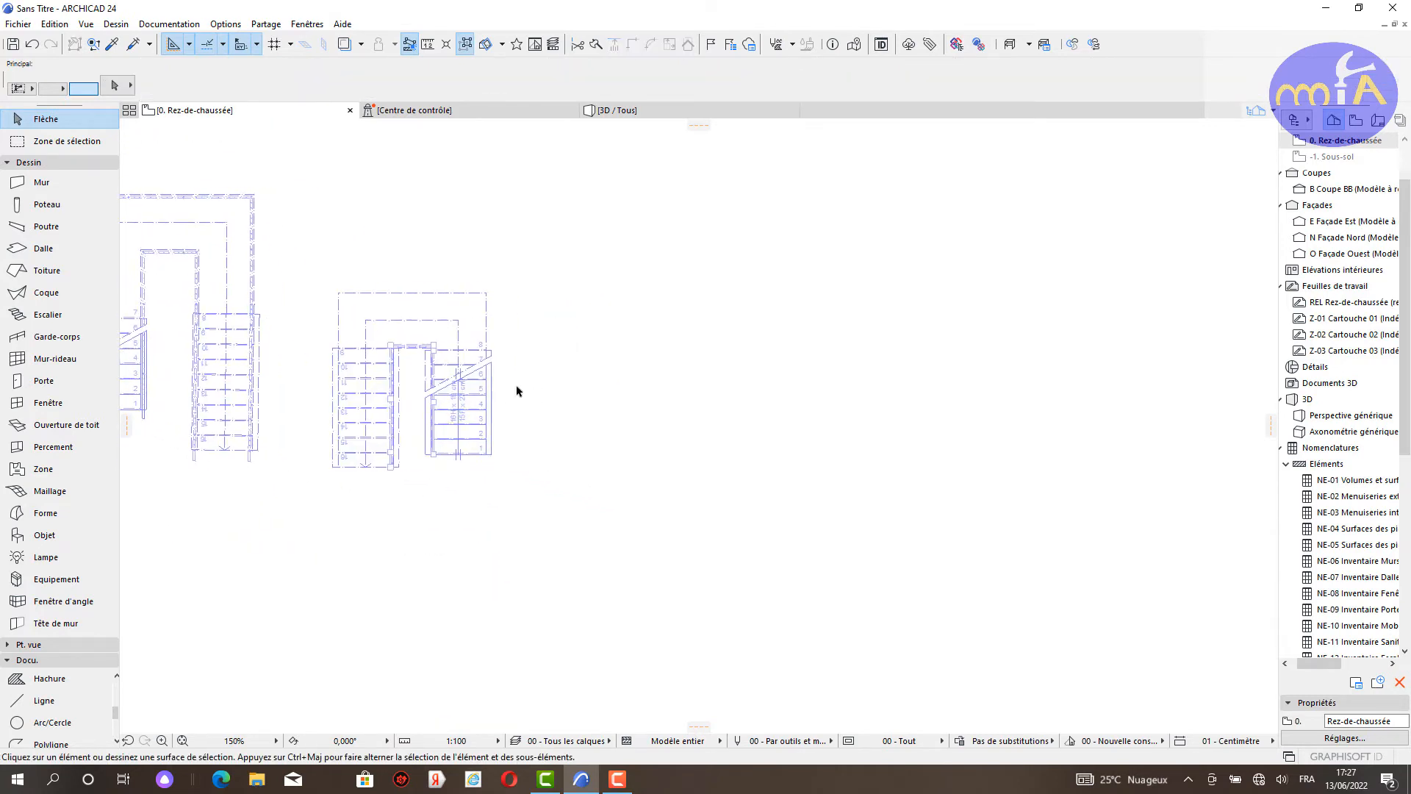
pyautogui.moveTo(602, 405); pyautogui.dragTo(648, 454, button='middle')
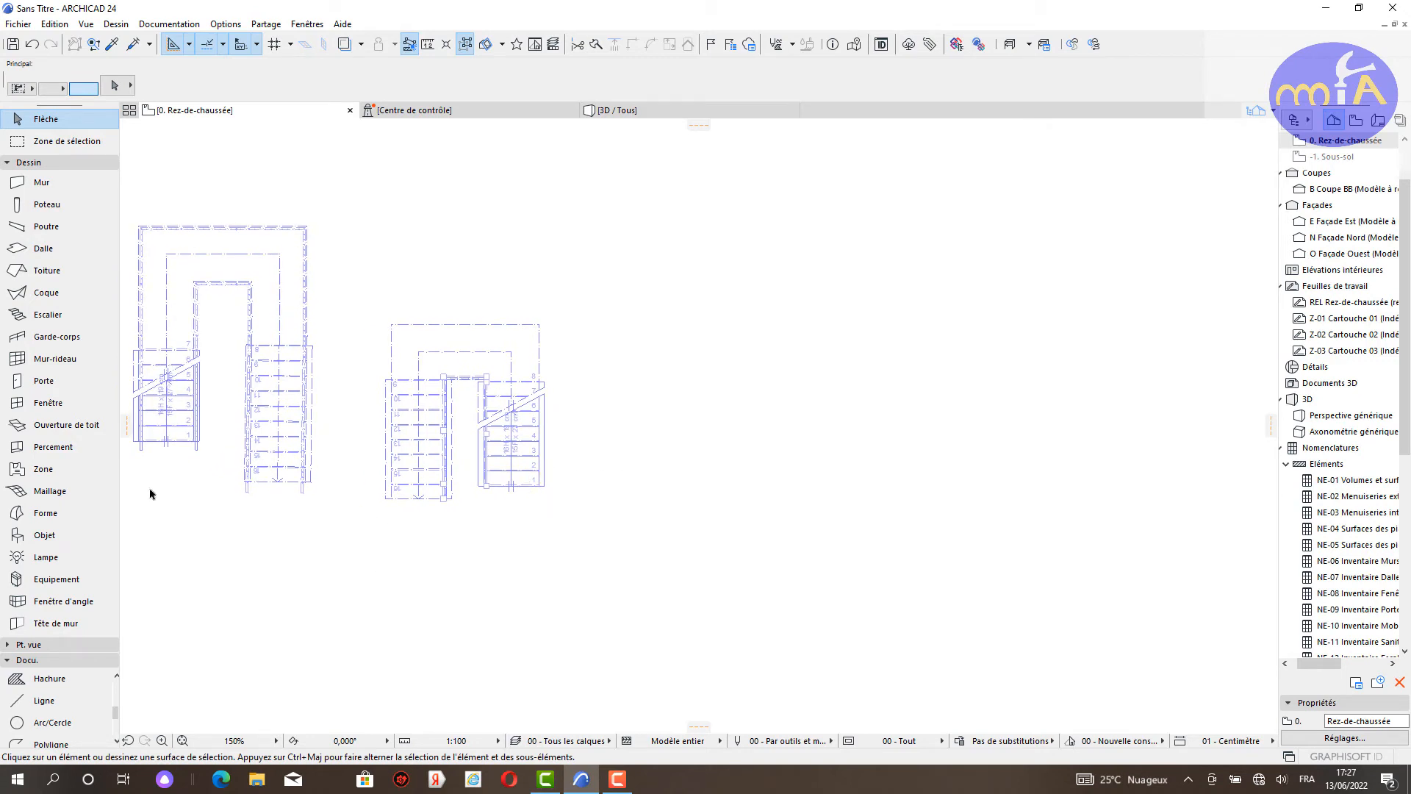
# Step: Draw a 16-riser curved stair beside the existing U-shaped stairs, using a tangent-defined arc as its baseline
pyautogui.click(58, 316)
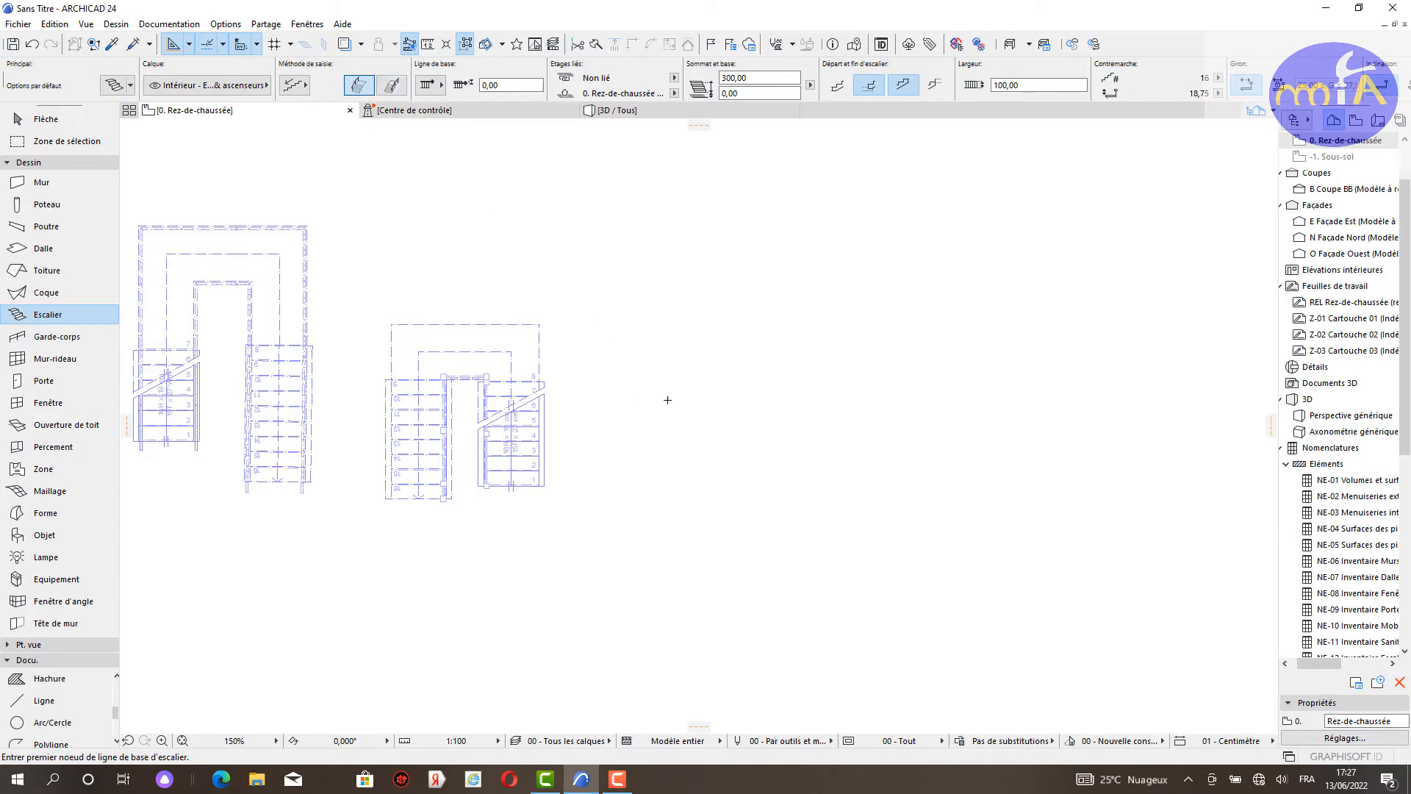
pyautogui.click(306, 84)
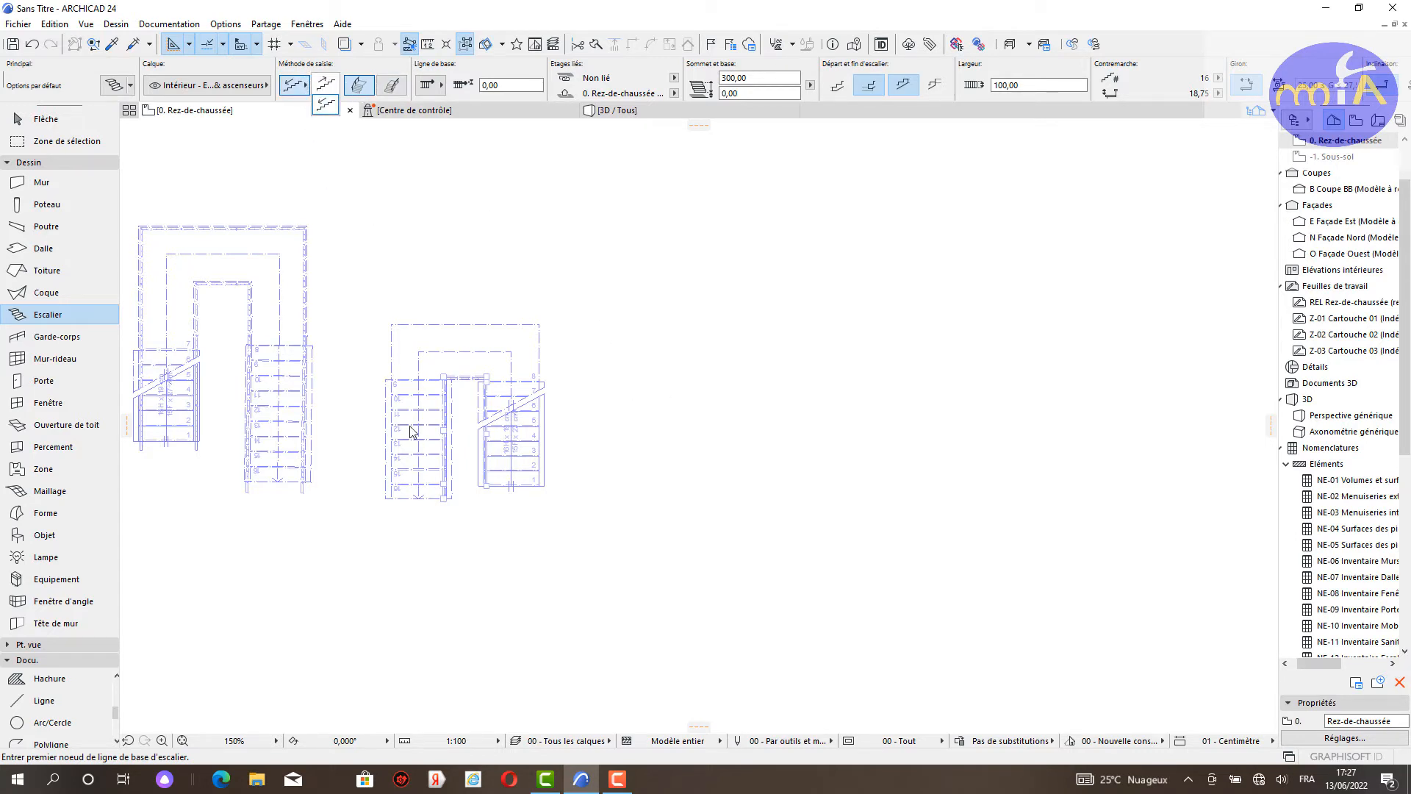
pyautogui.click(326, 89)
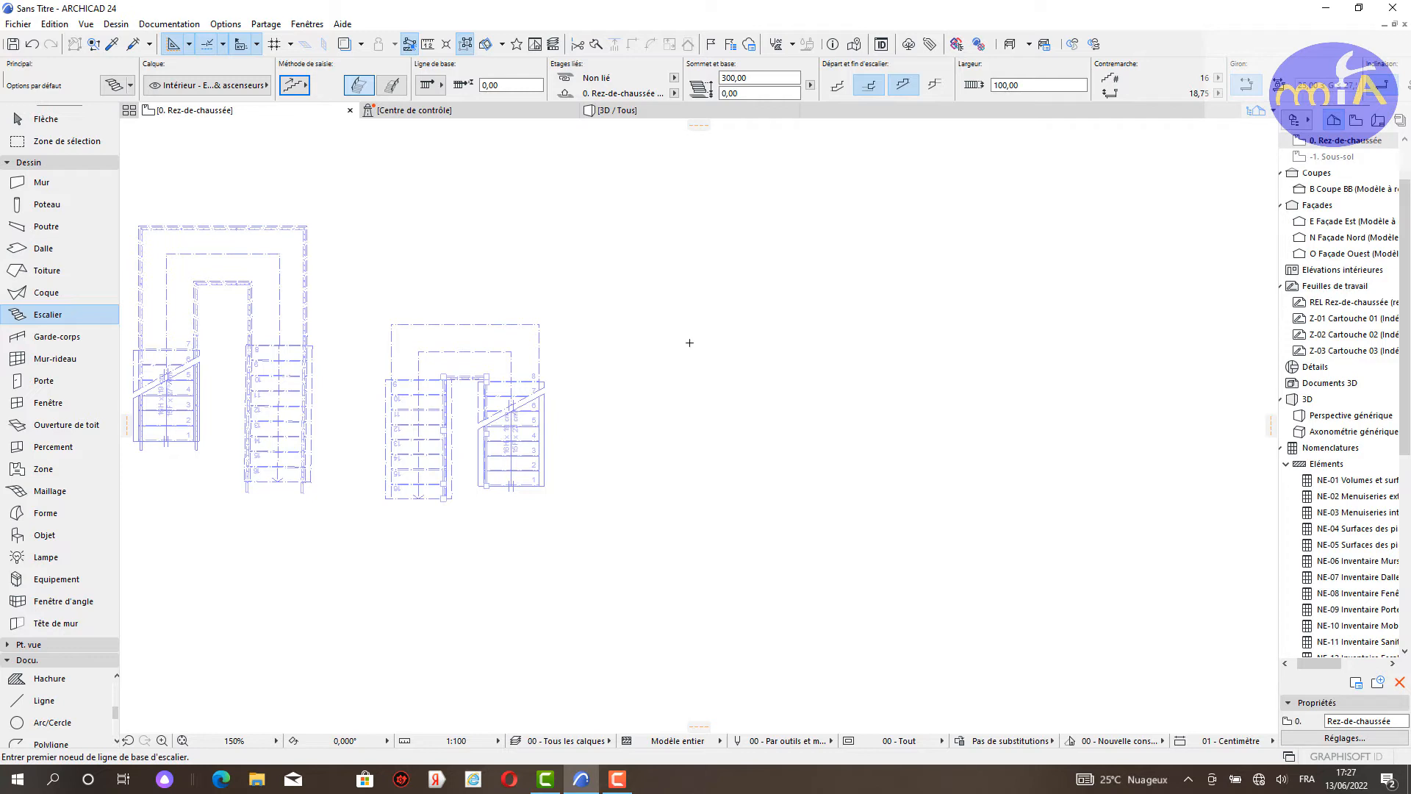
pyautogui.click(654, 476)
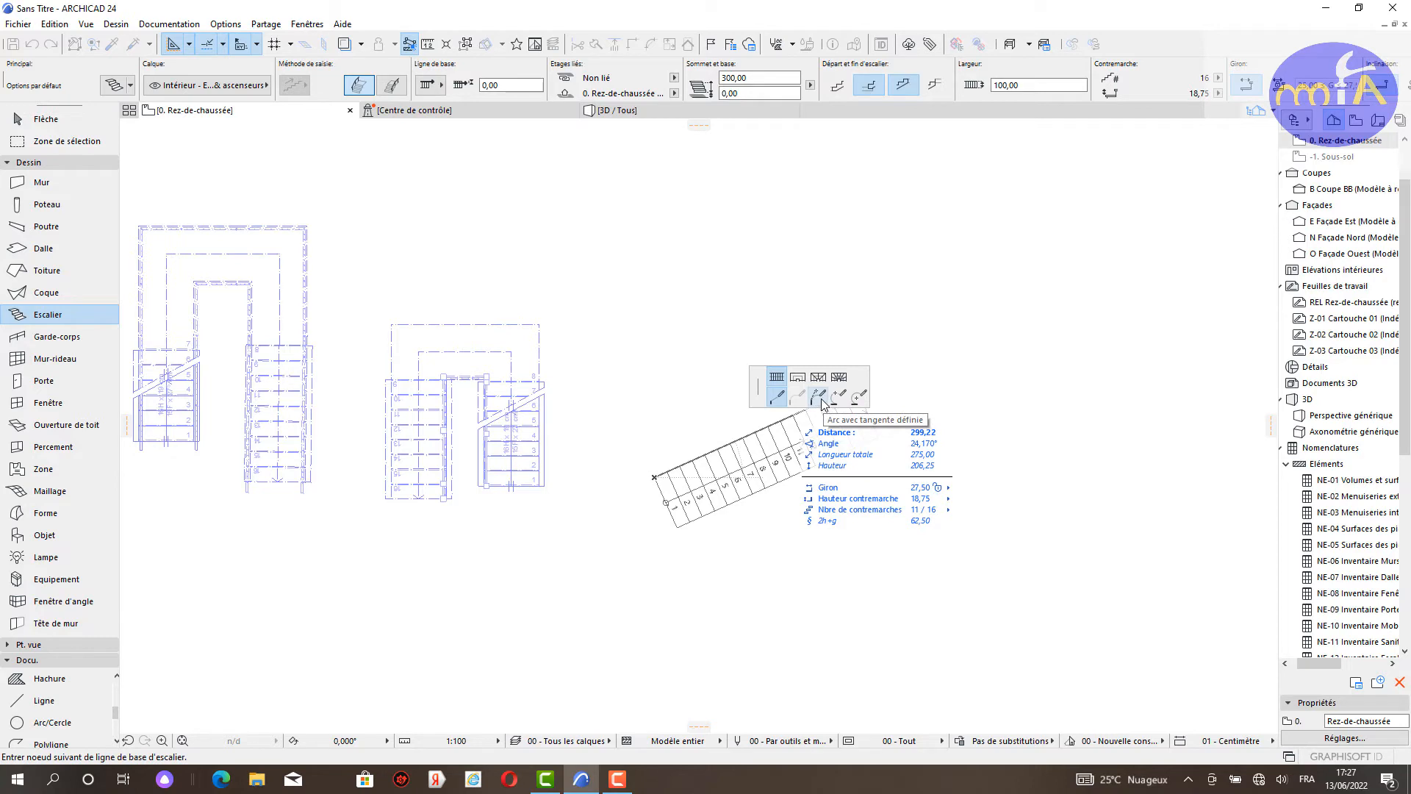
pyautogui.click(821, 399)
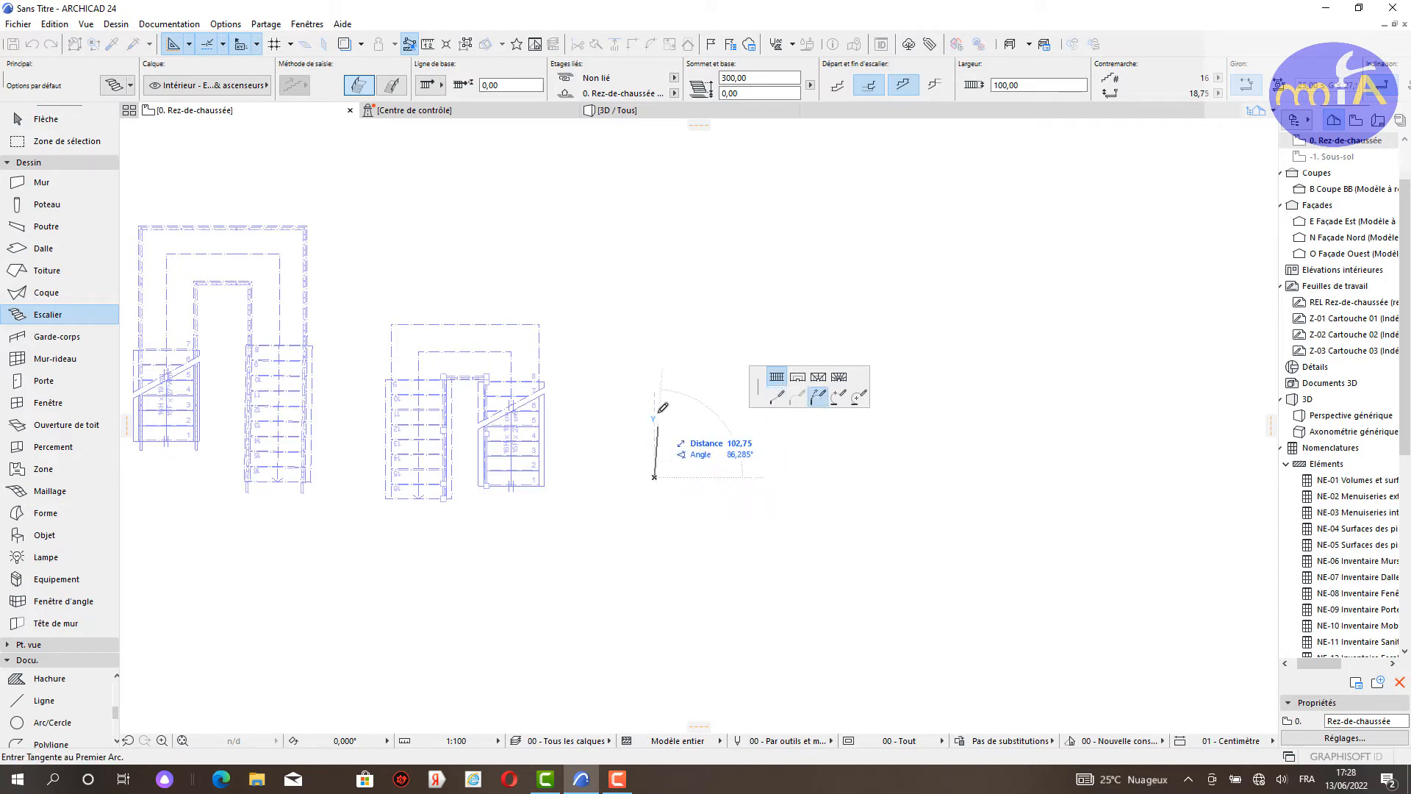
pyautogui.click(655, 385)
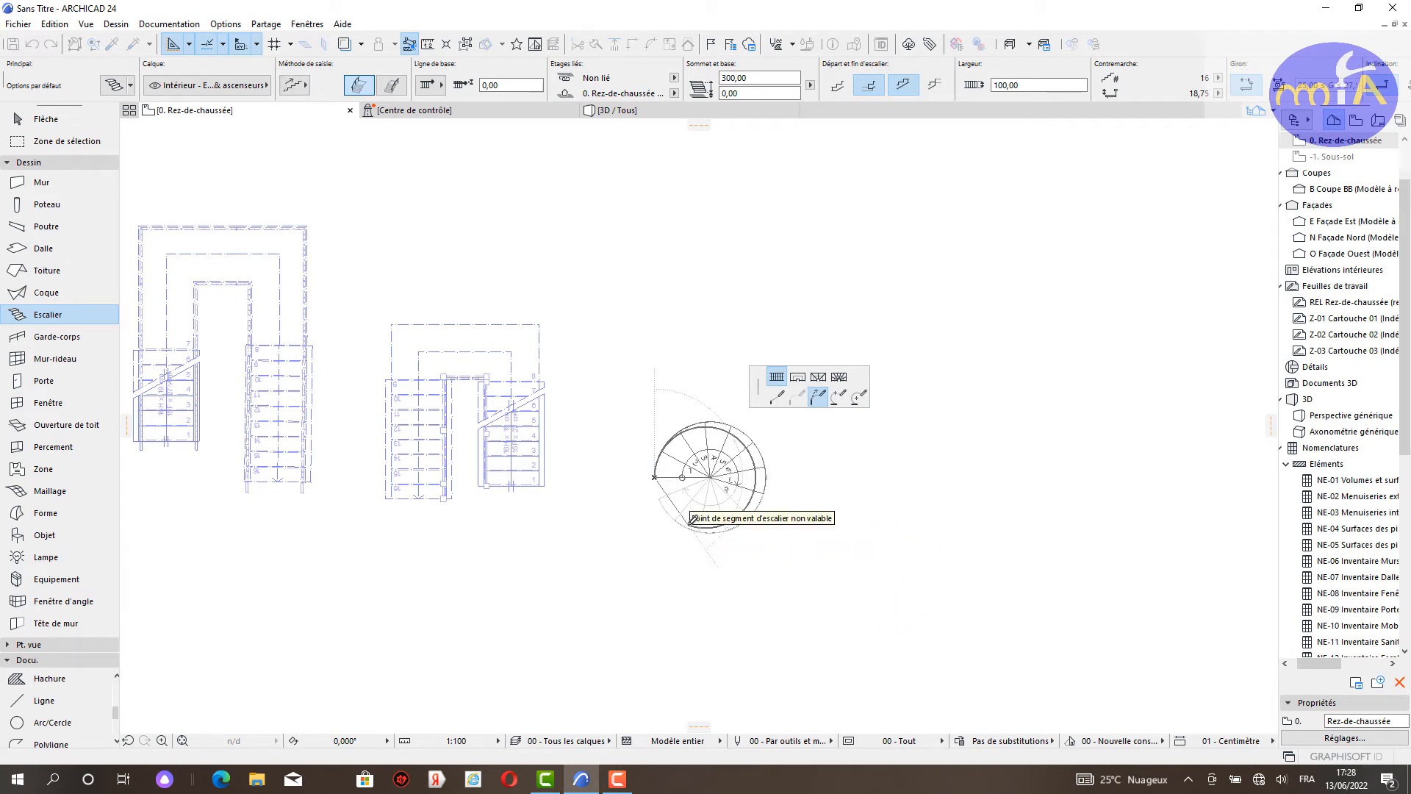
pyautogui.press('BackSpace')
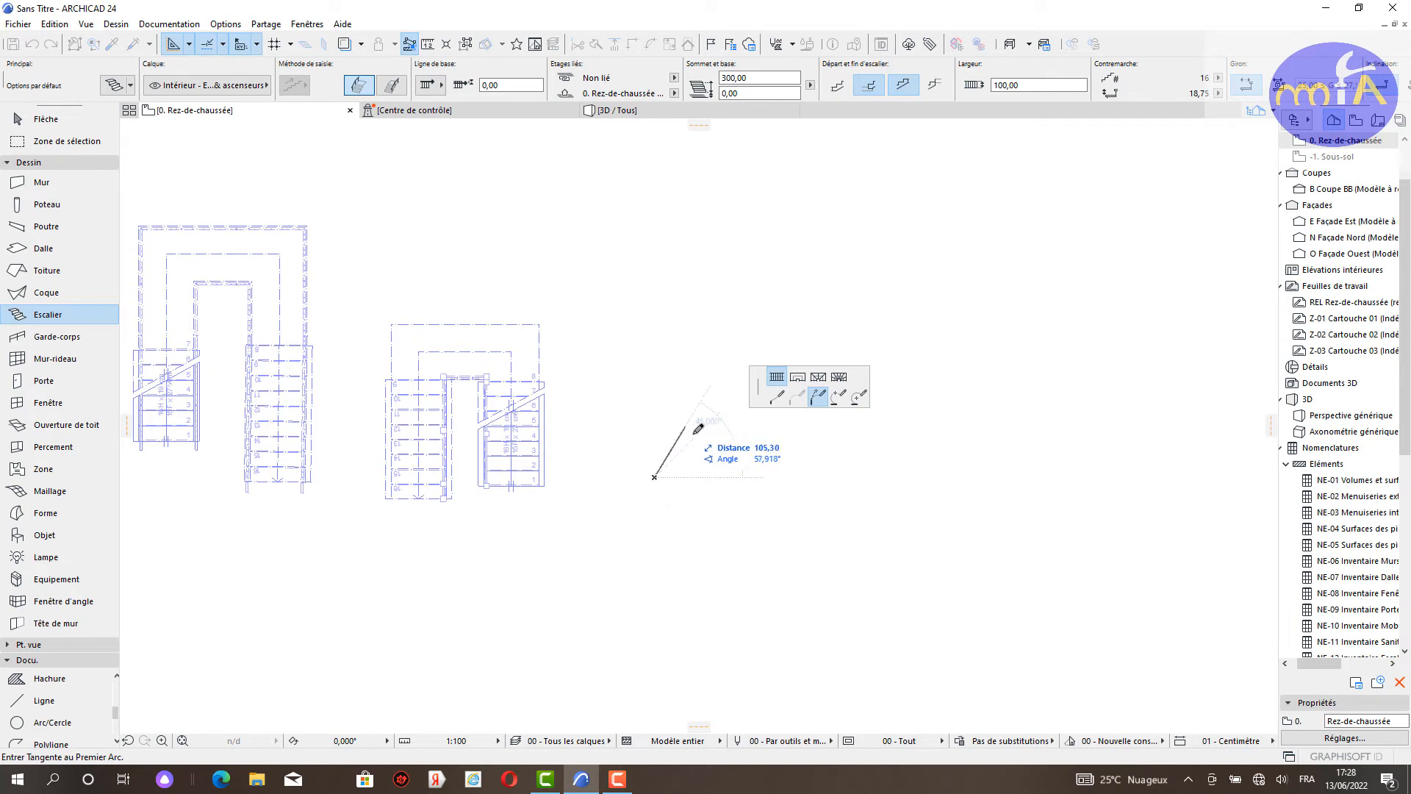
pyautogui.click(657, 414)
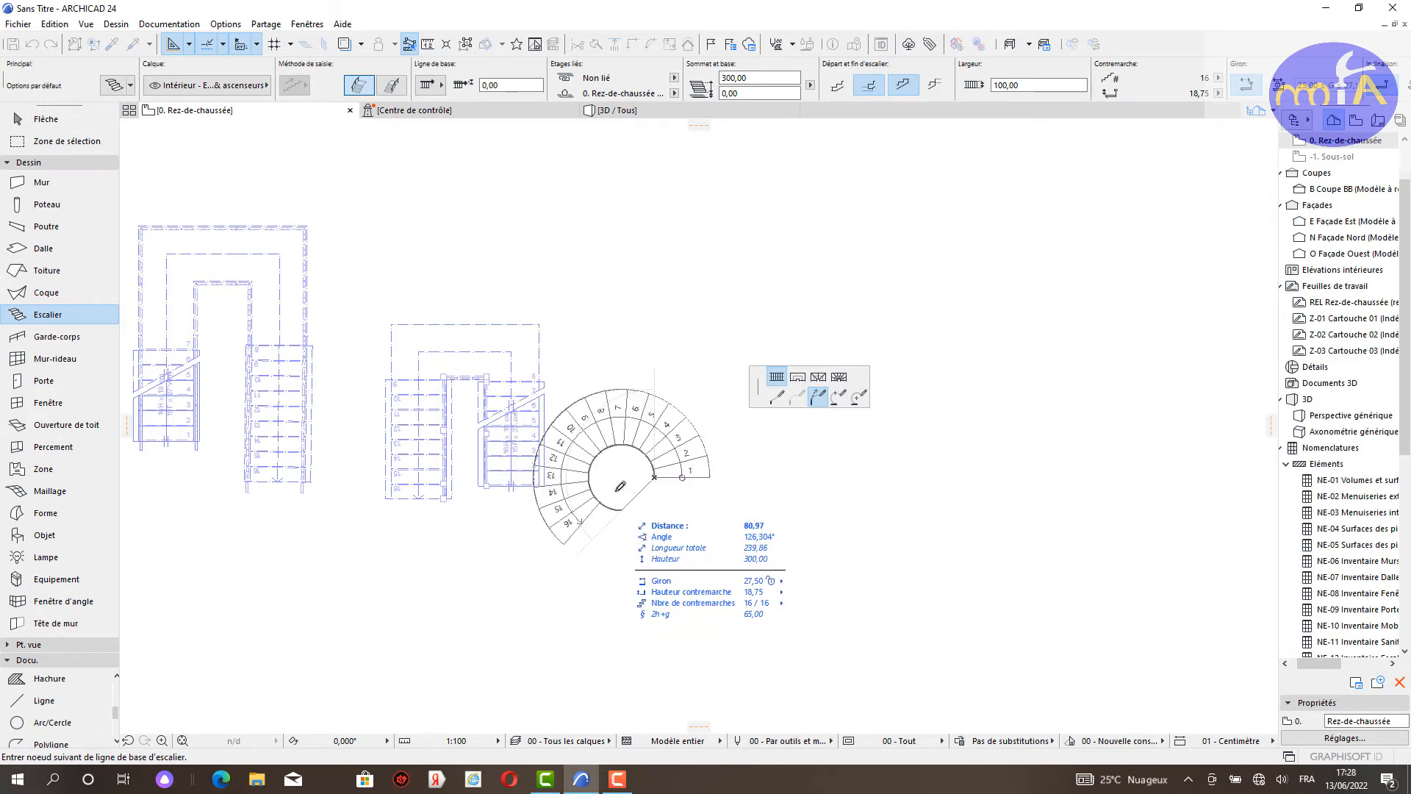
pyautogui.doubleClick(623, 501)
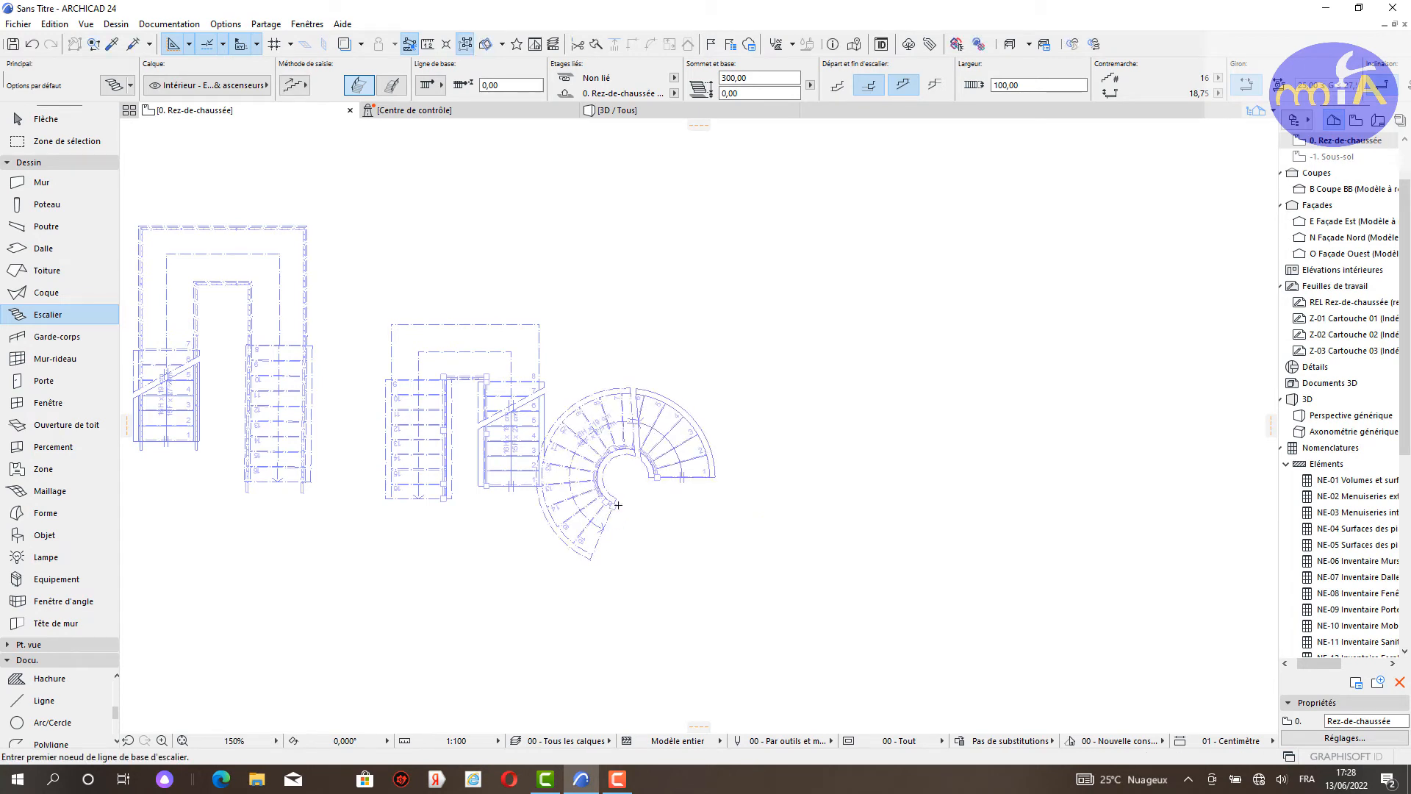
pyautogui.moveTo(646, 450); pyautogui.dragTo(690, 352, button='middle')
pyautogui.press('Escape')
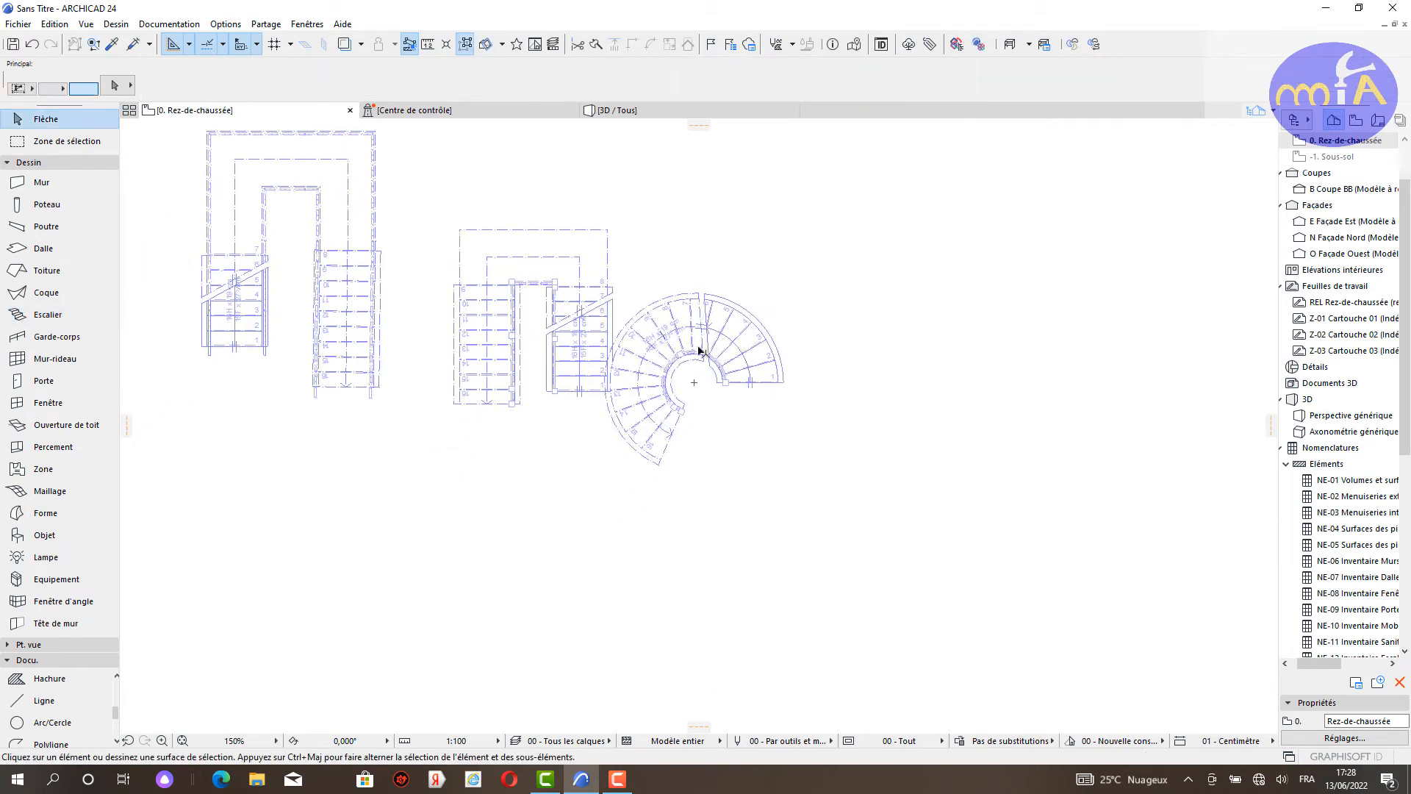
# Step: Examine the curved stair and its inner railing in the 3D view, up close and alongside the other stairs
pyautogui.click(697, 352)
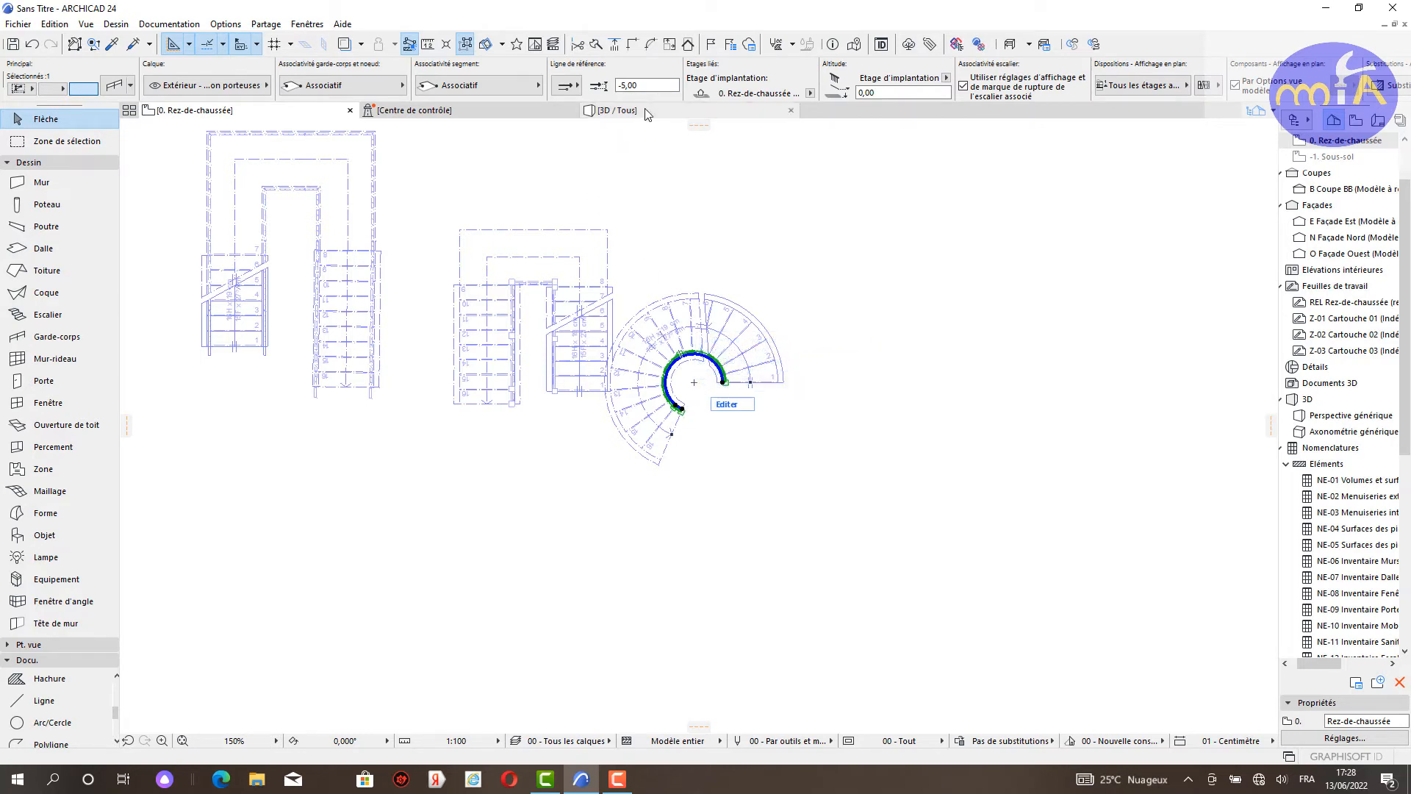
pyautogui.moveTo(643, 115)
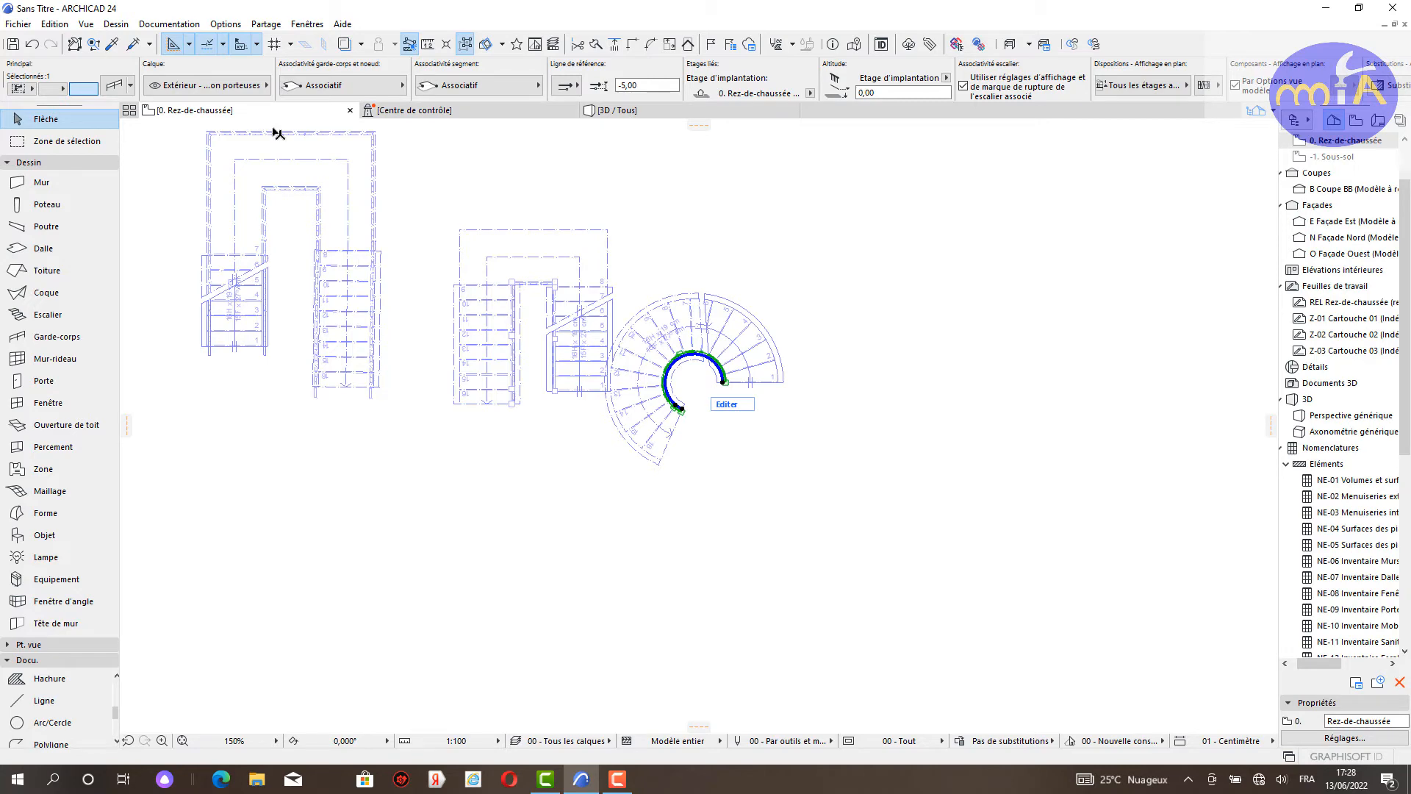
pyautogui.press('F3')
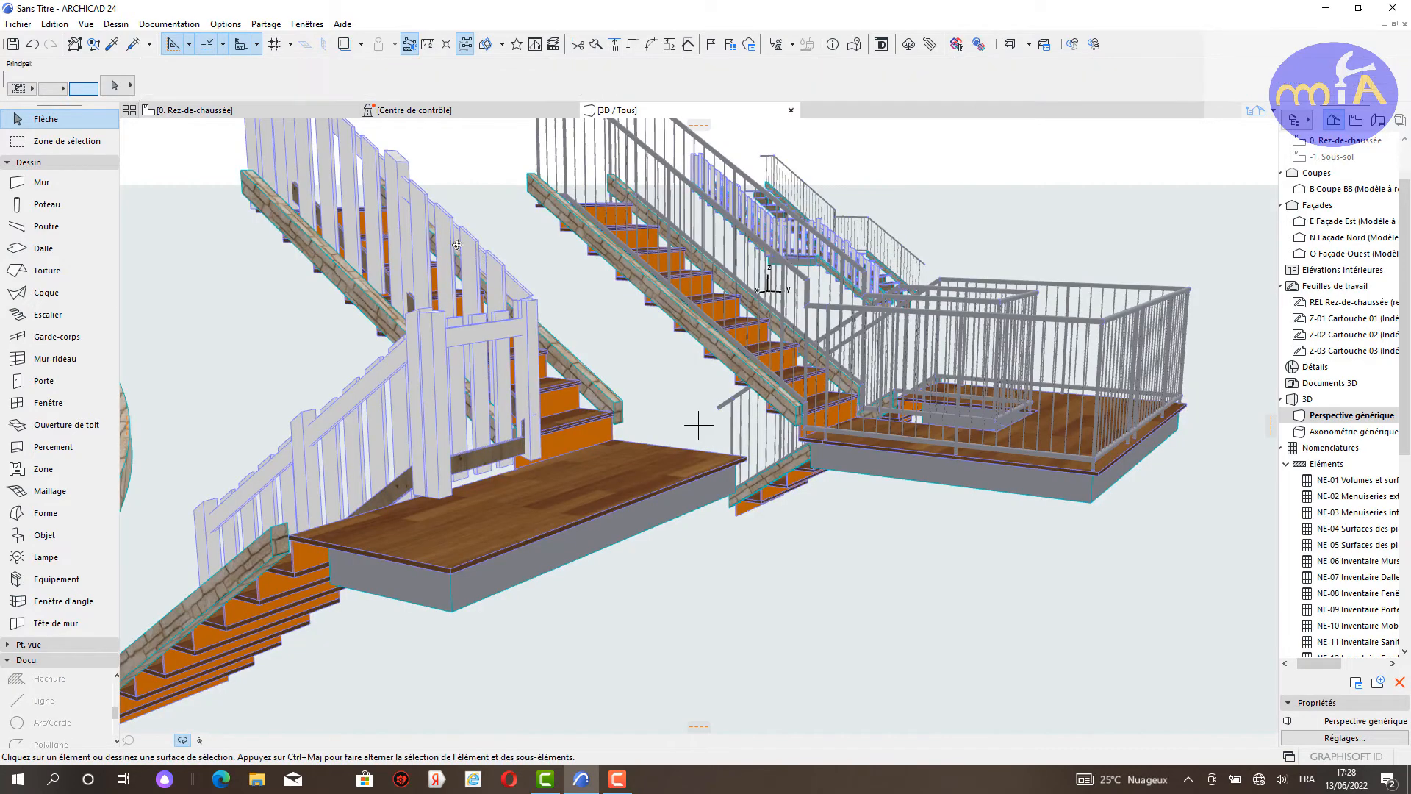
pyautogui.scroll(-4, 412, 286)
pyautogui.moveTo(295, 363); pyautogui.dragTo(608, 432)
pyautogui.scroll(10, 608, 431)
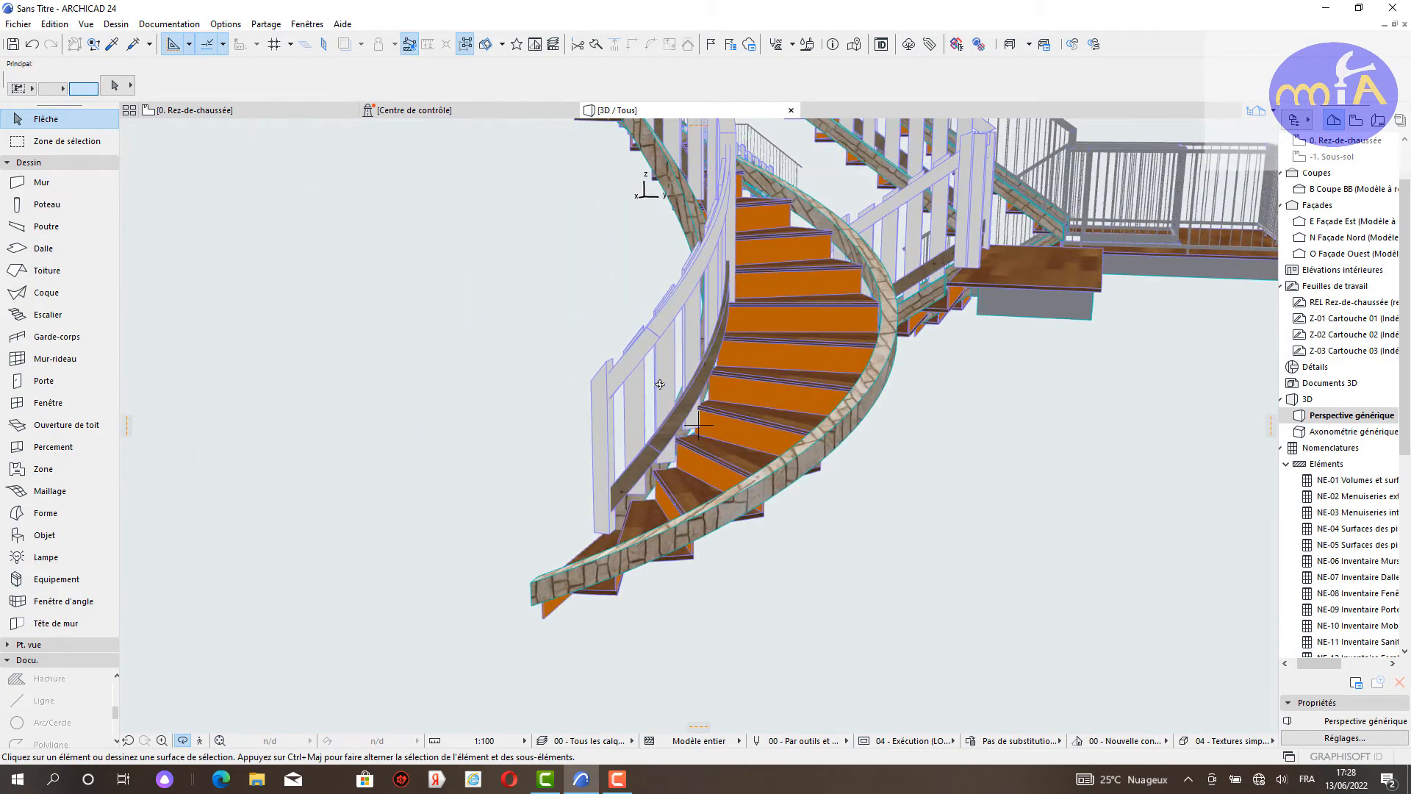
pyautogui.moveTo(660, 385); pyautogui.dragTo(743, 496)
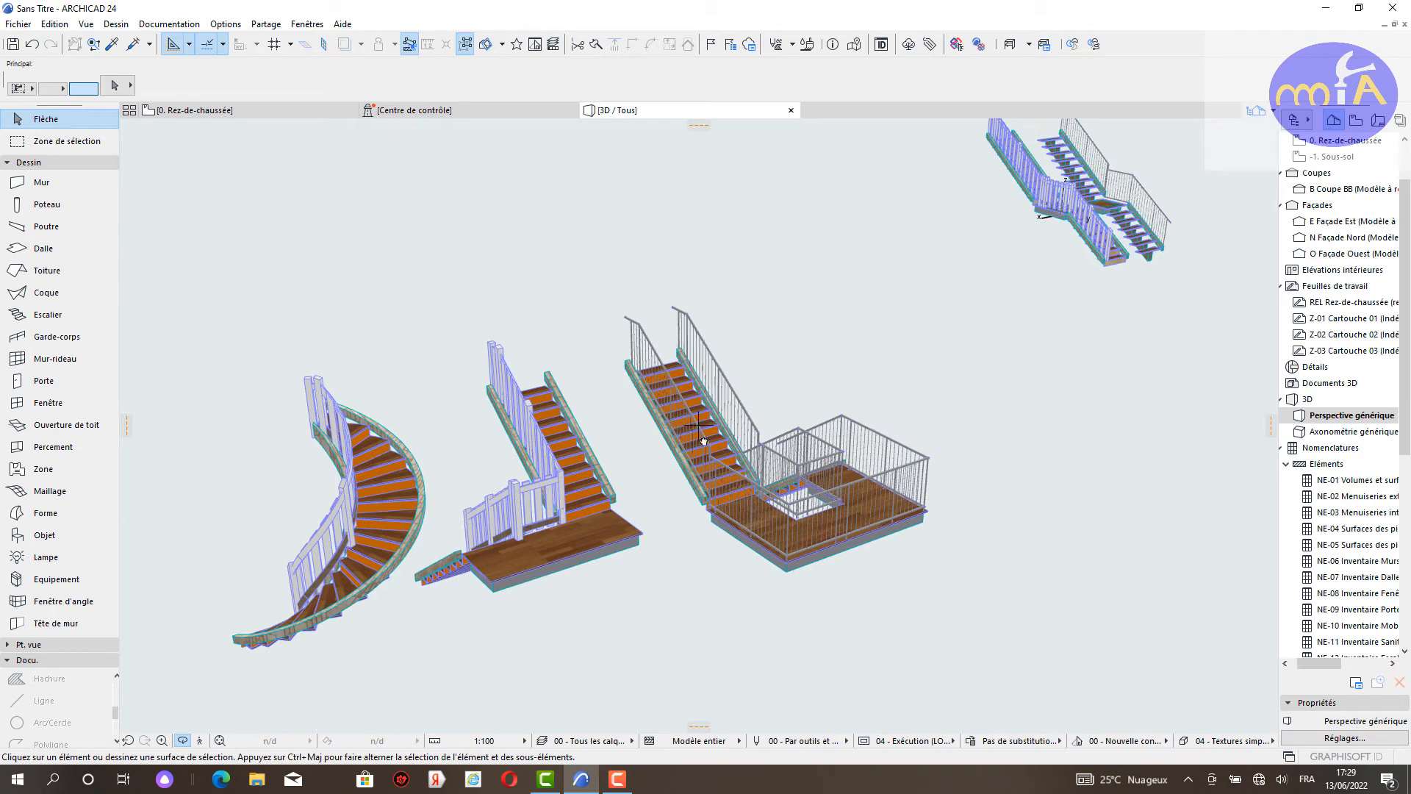
pyautogui.moveTo(704, 440); pyautogui.dragTo(622, 399)
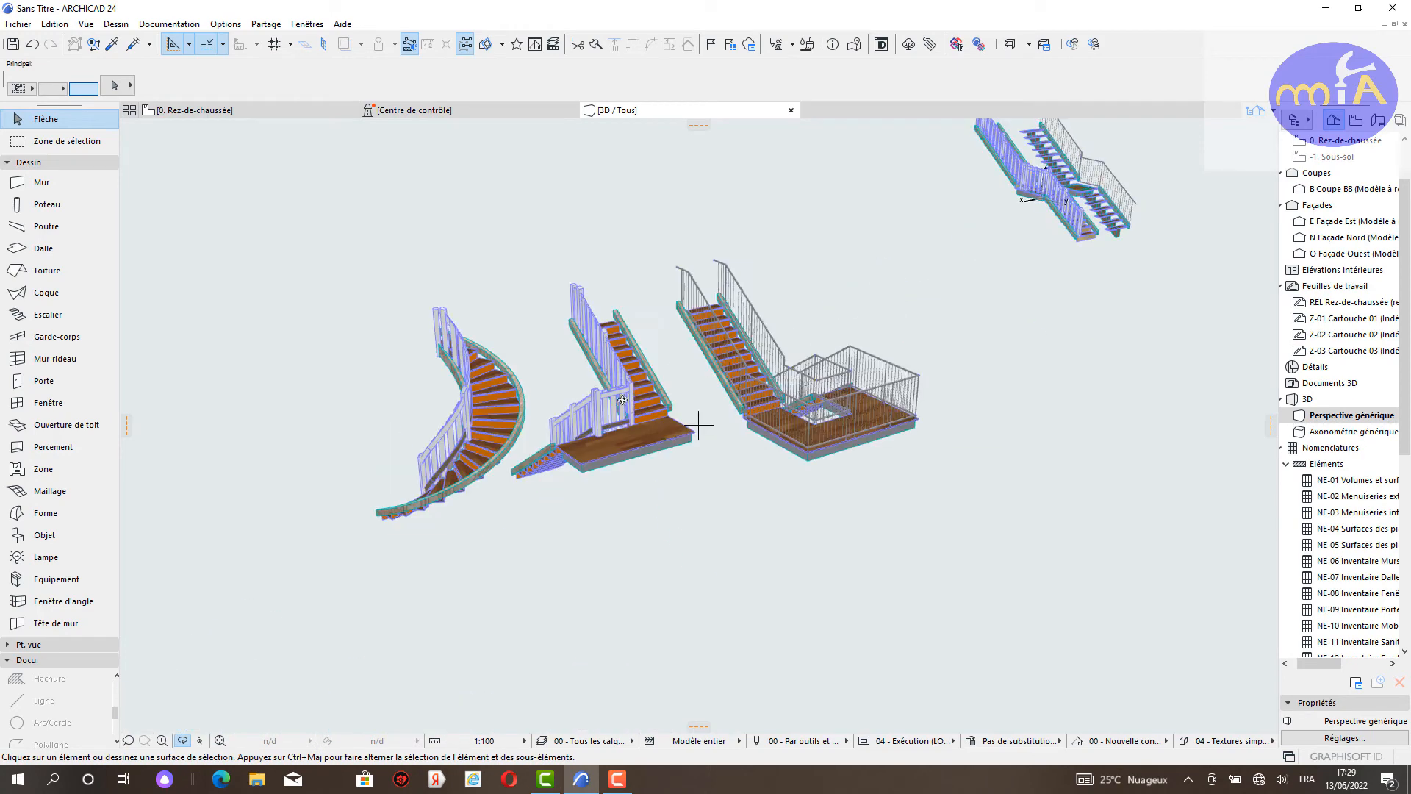
# Step: In the Rez-de-chaussée plan, stretch the end of the curved stair's inner railing a short way beyond the last step
pyautogui.click(195, 113)
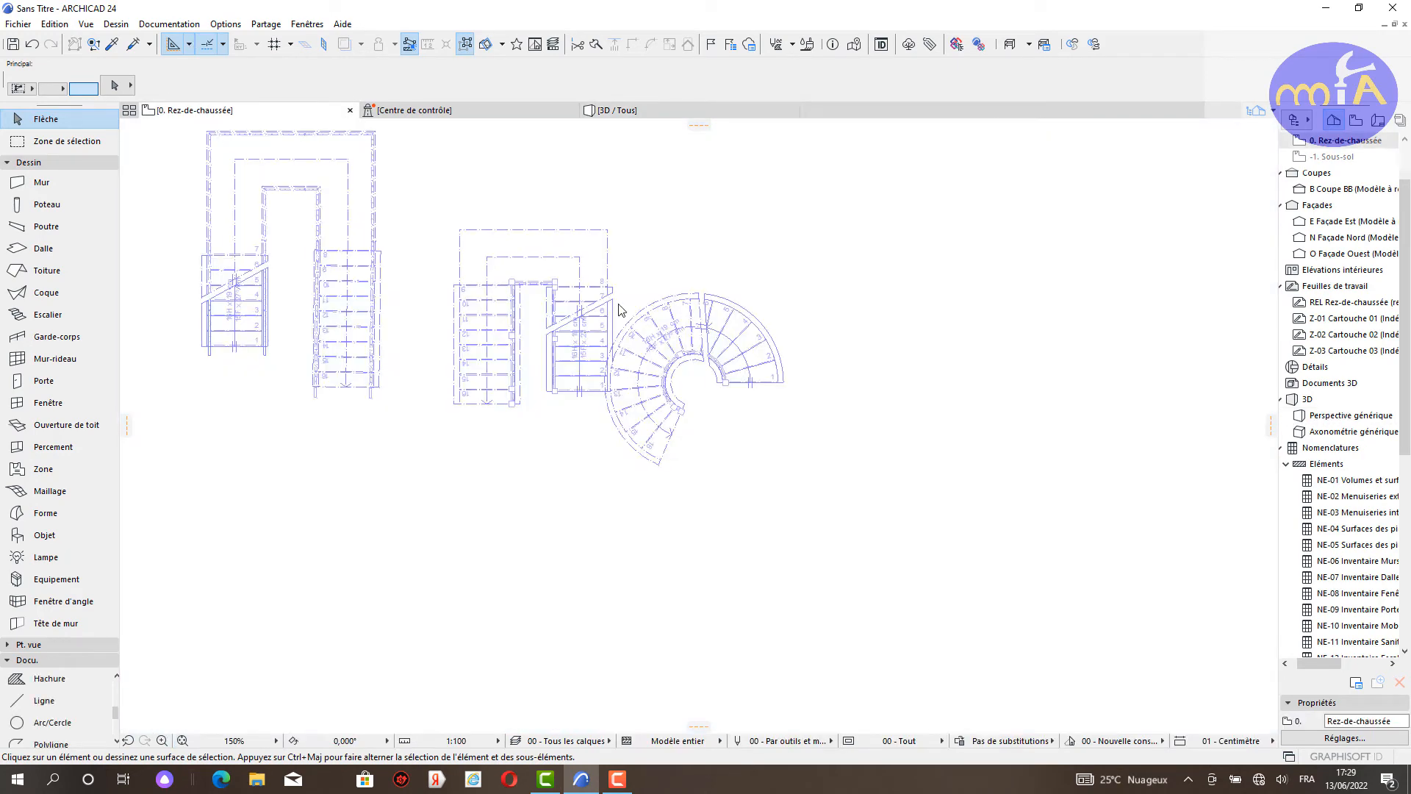
pyautogui.click(661, 351)
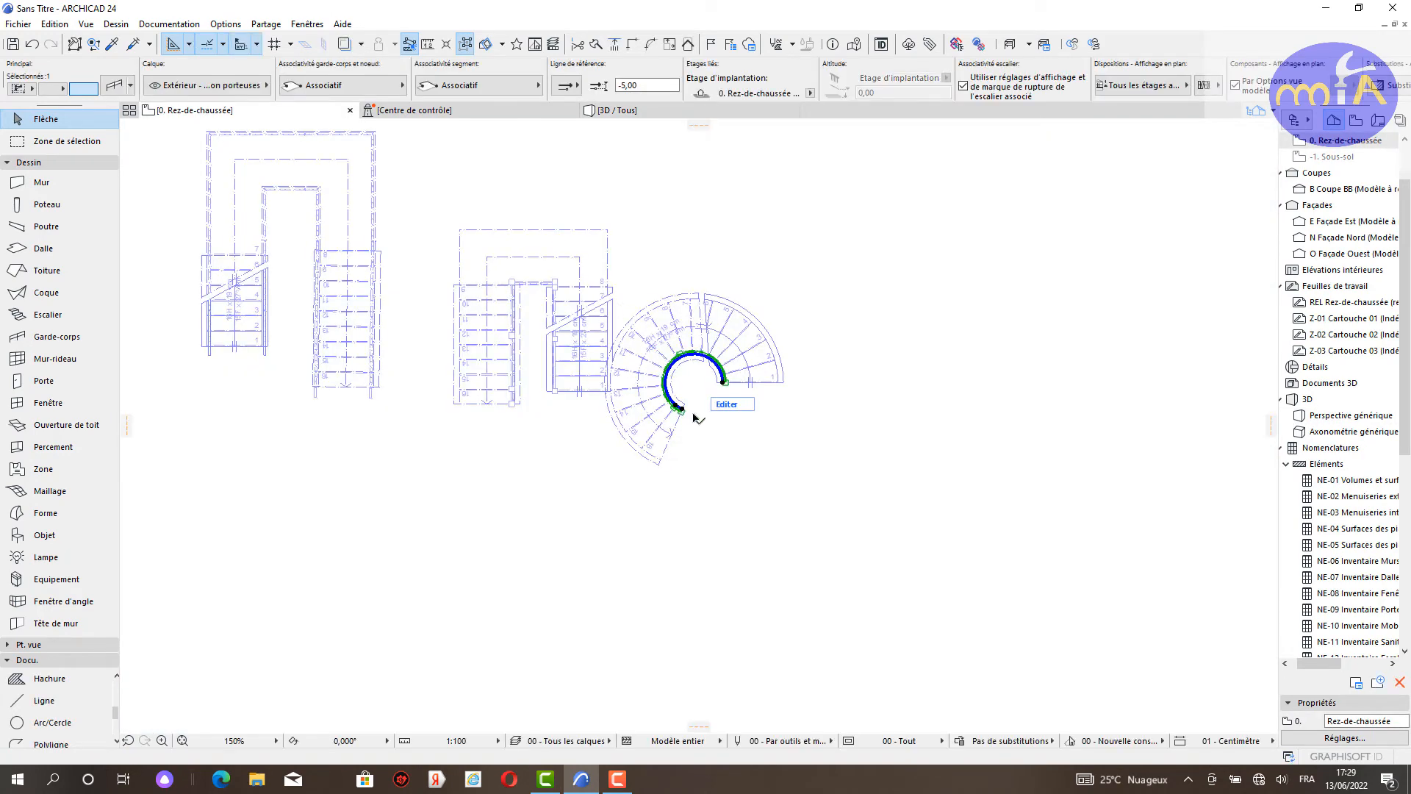
pyautogui.click(671, 396)
pyautogui.click(710, 423)
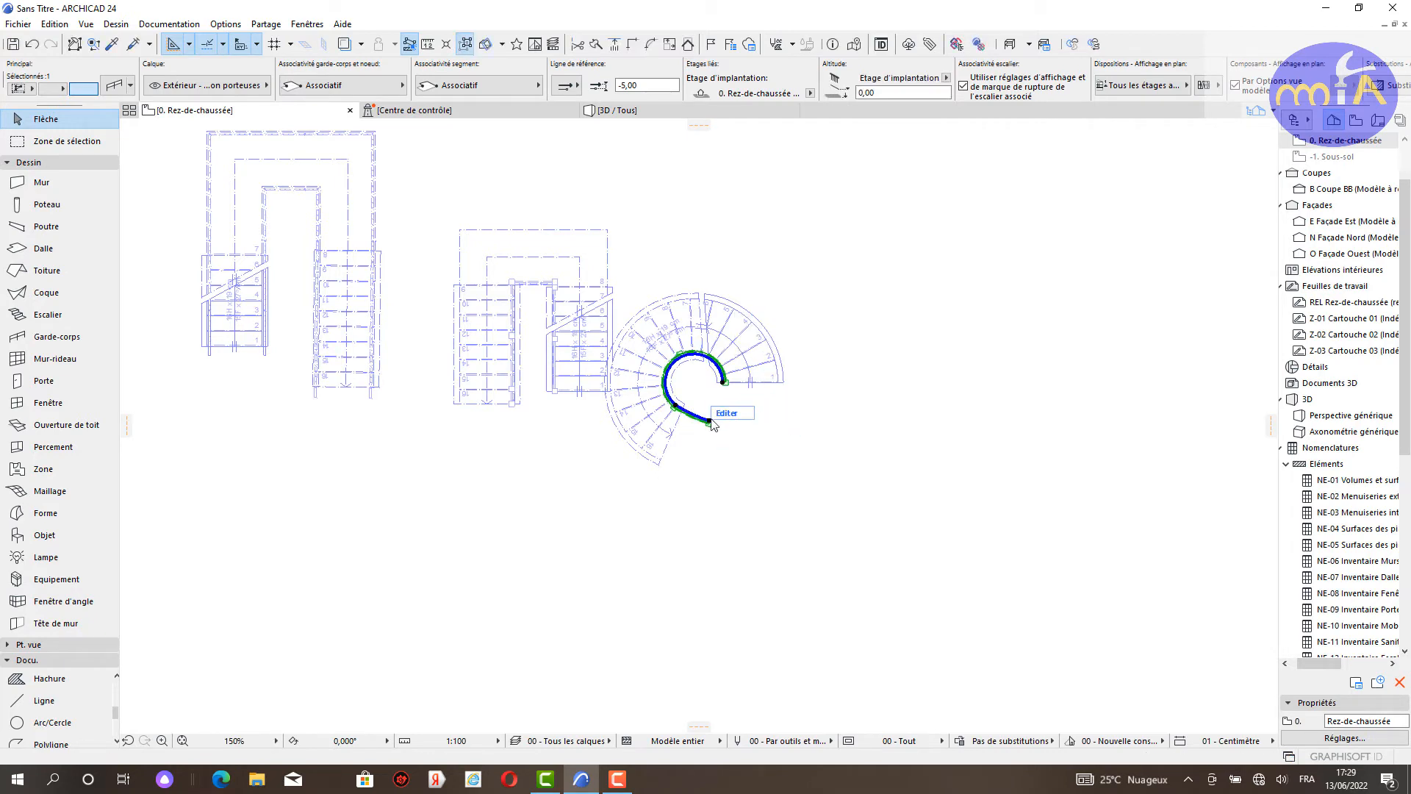
pyautogui.click(738, 443)
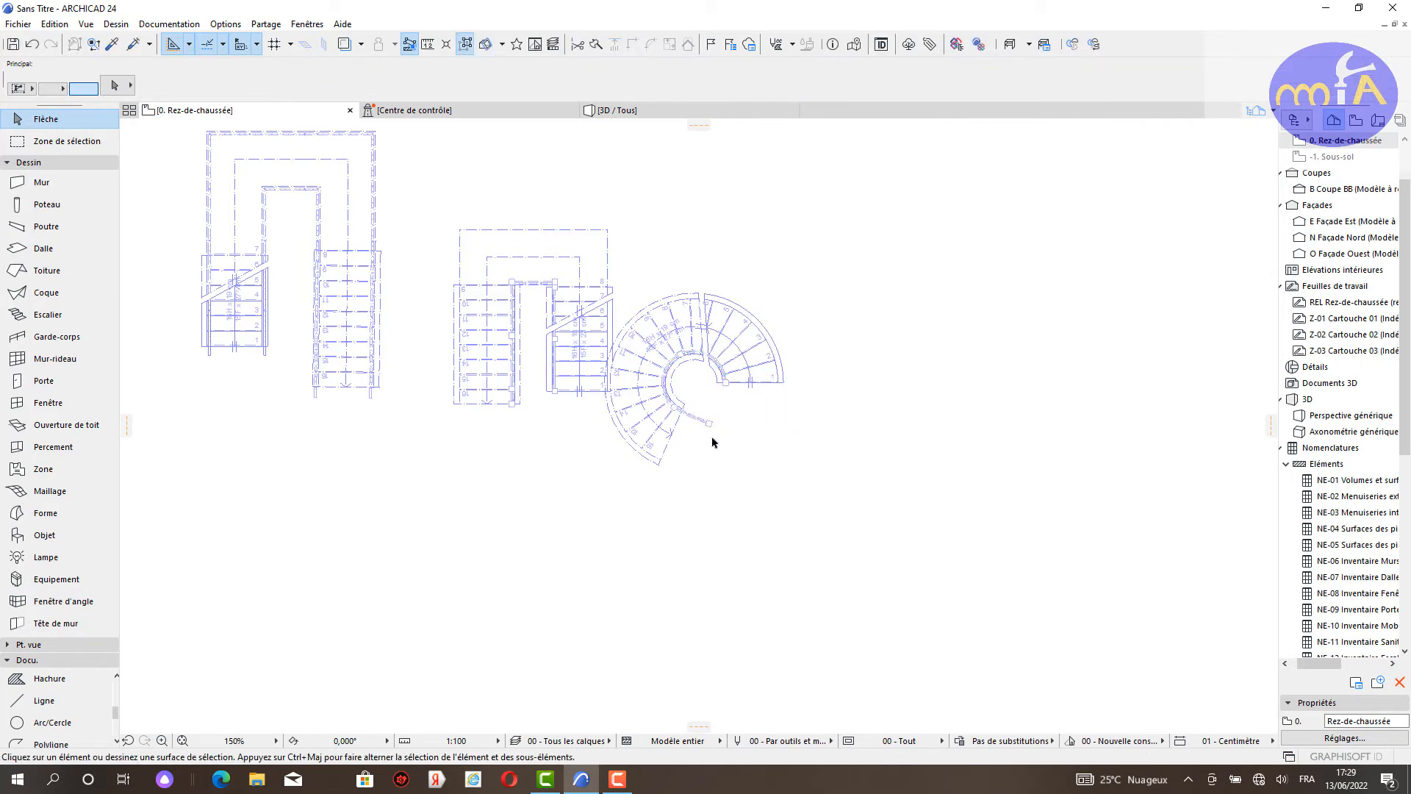
pyautogui.scroll(5, 677, 442)
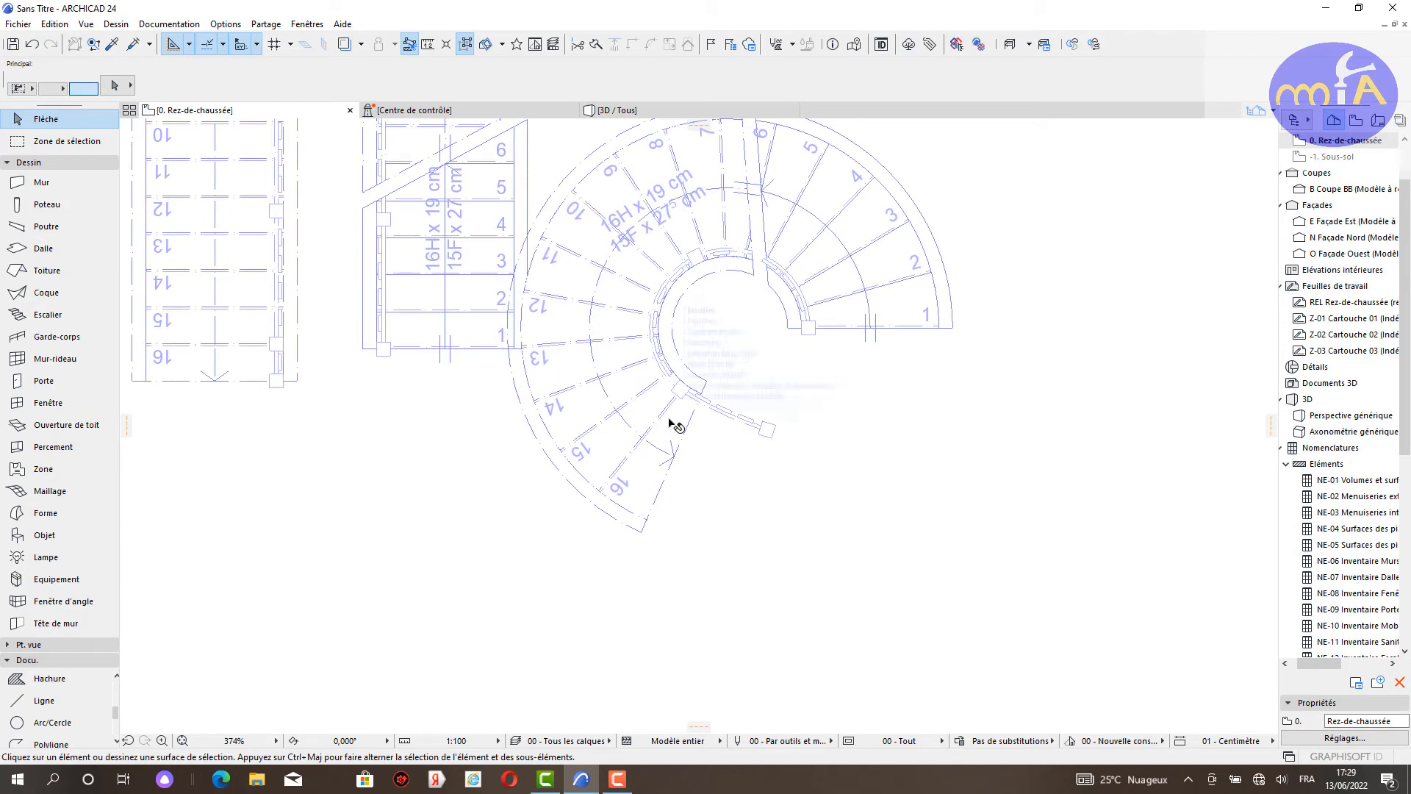
pyautogui.click(679, 439)
pyautogui.scroll(-5, 675, 430)
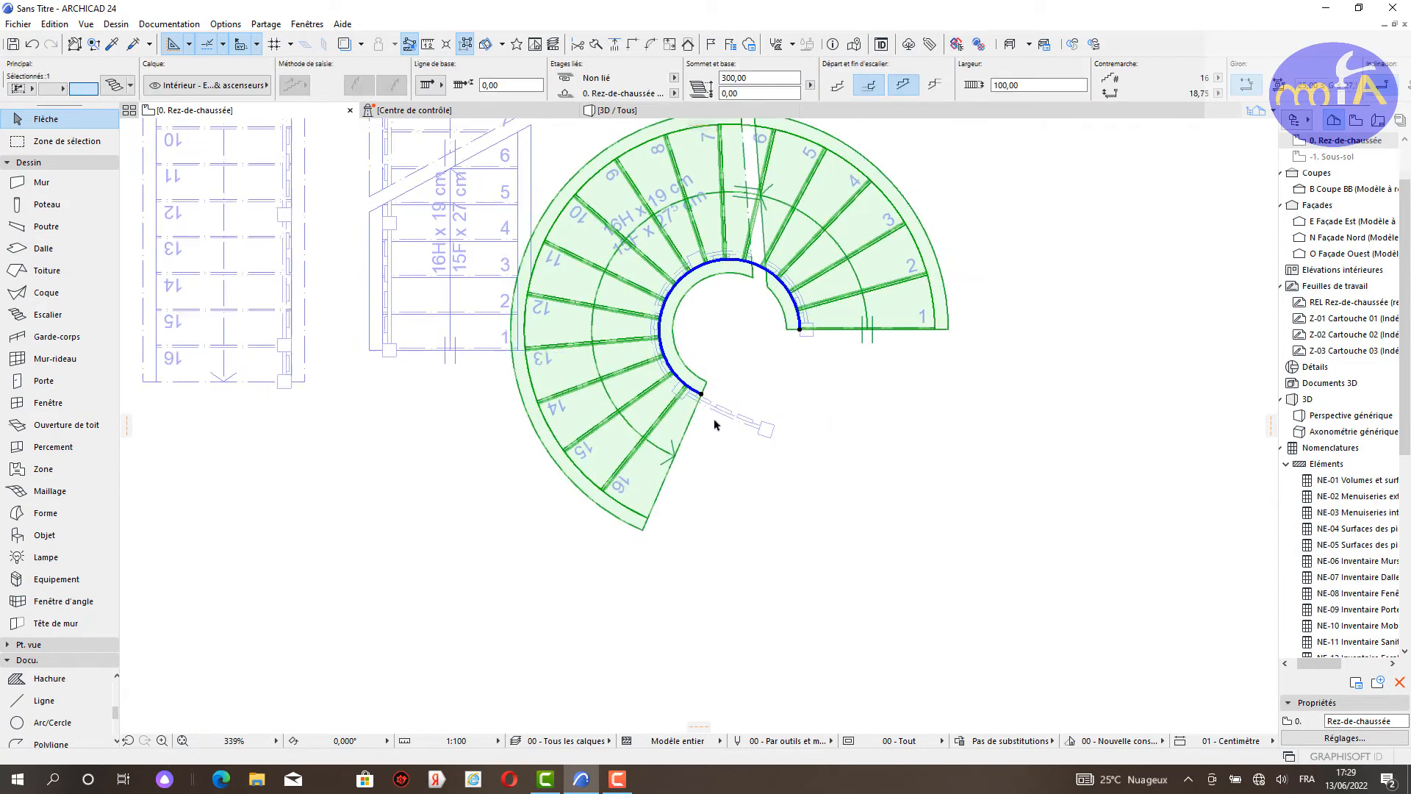
pyautogui.press('Escape')
pyautogui.scroll(-8, 675, 422)
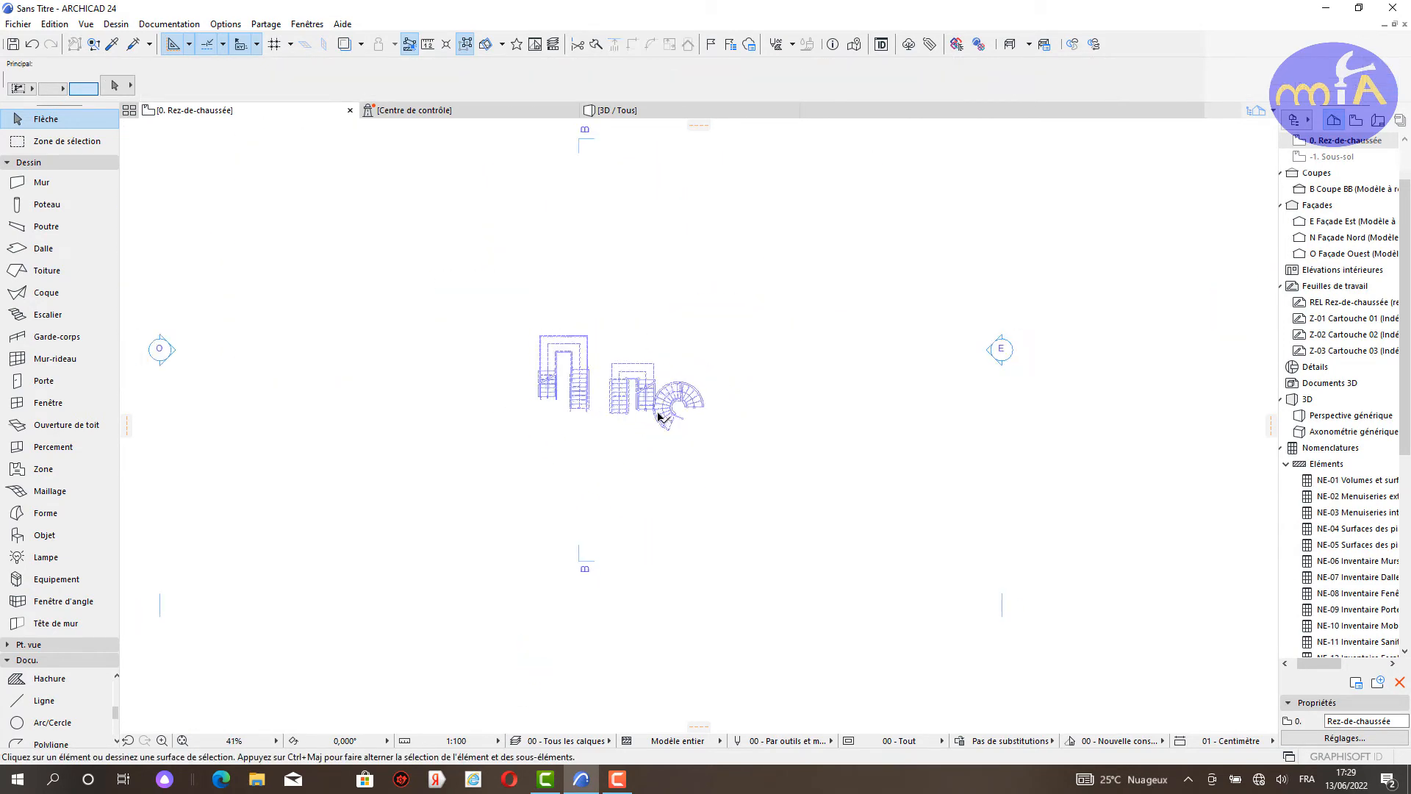
pyautogui.click(328, 455)
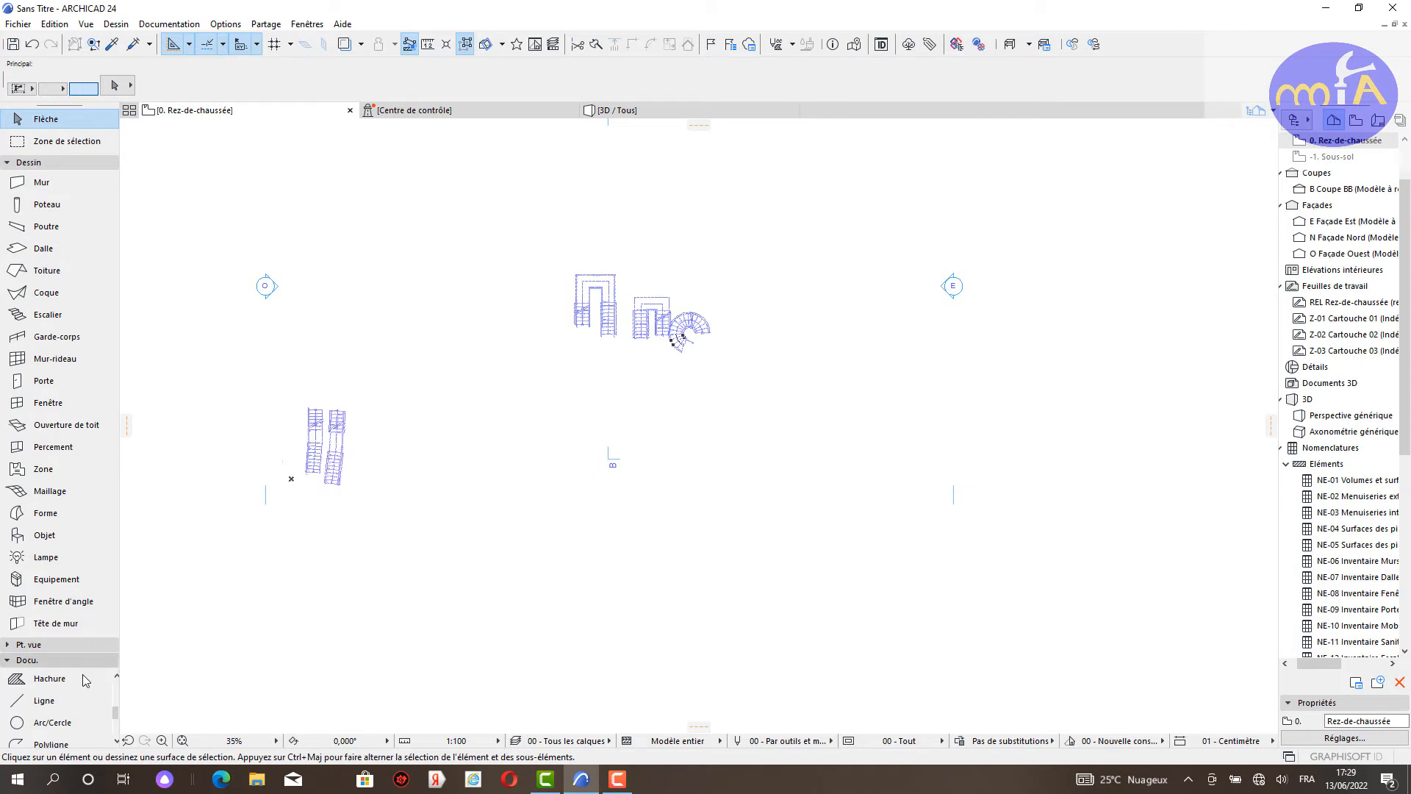
pyautogui.click(51, 705)
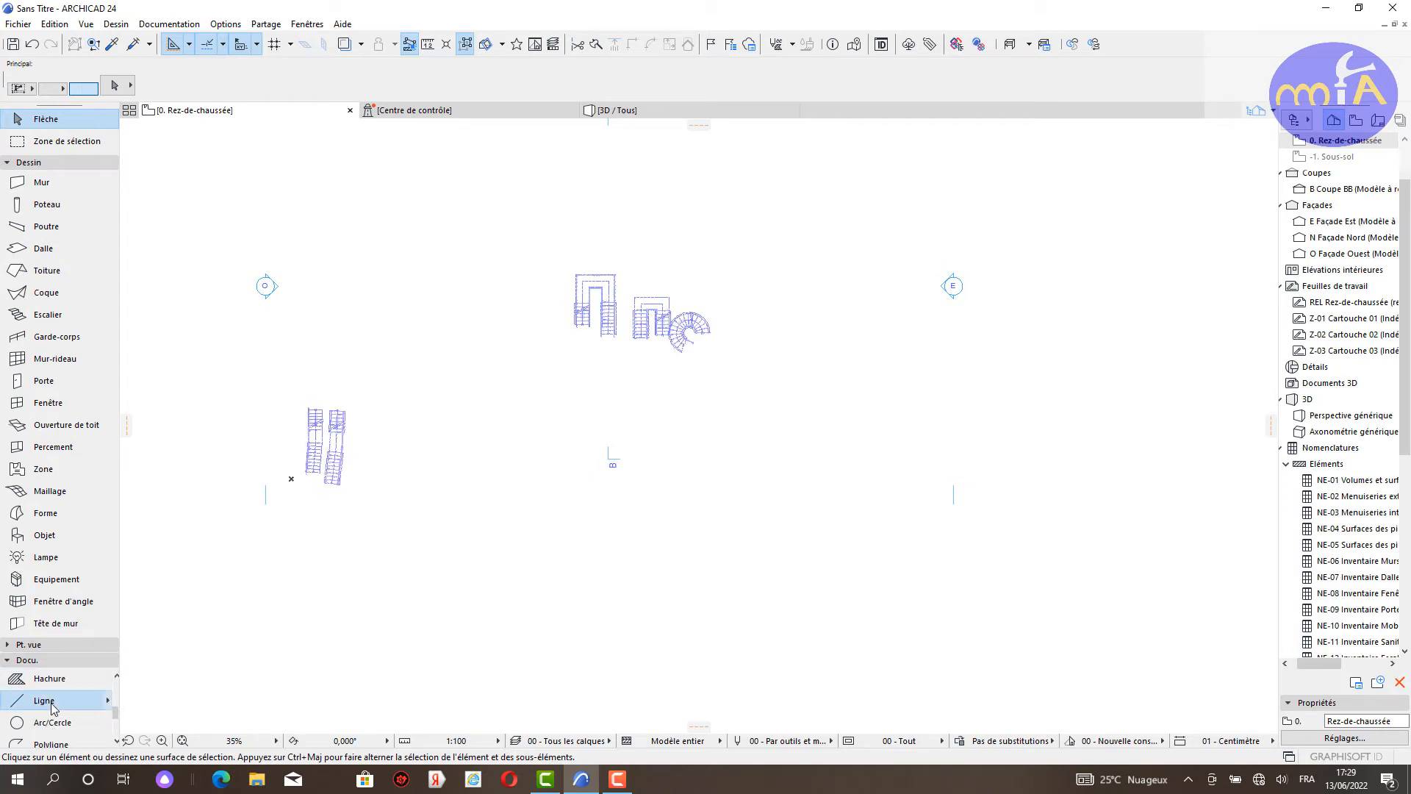
pyautogui.moveTo(522, 378); pyautogui.dragTo(501, 427, button='middle')
pyautogui.press('Escape')
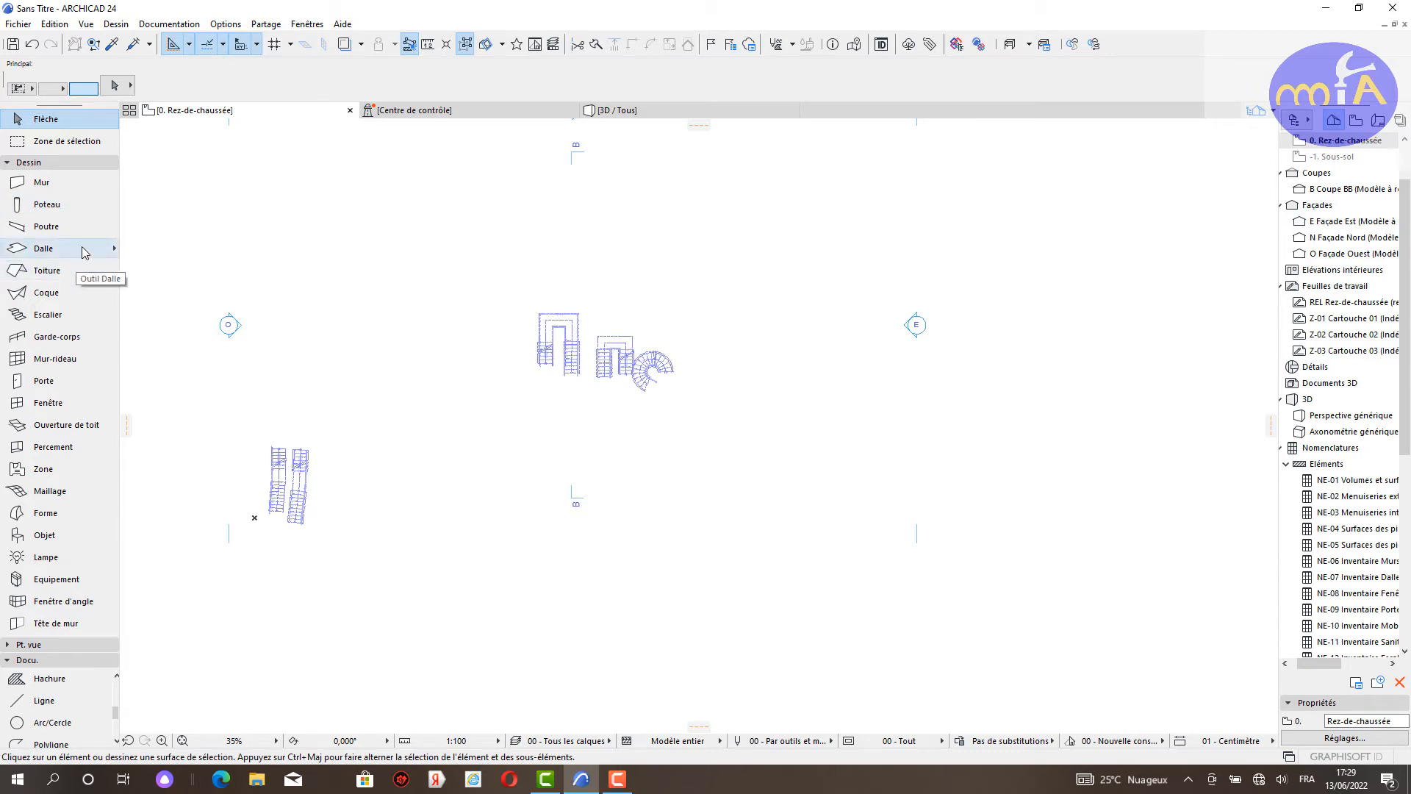
# Step: Draw a straight horizontal wall in the empty area below the stairs, with the default Mur settings and the chained geometry method
pyautogui.click(82, 191)
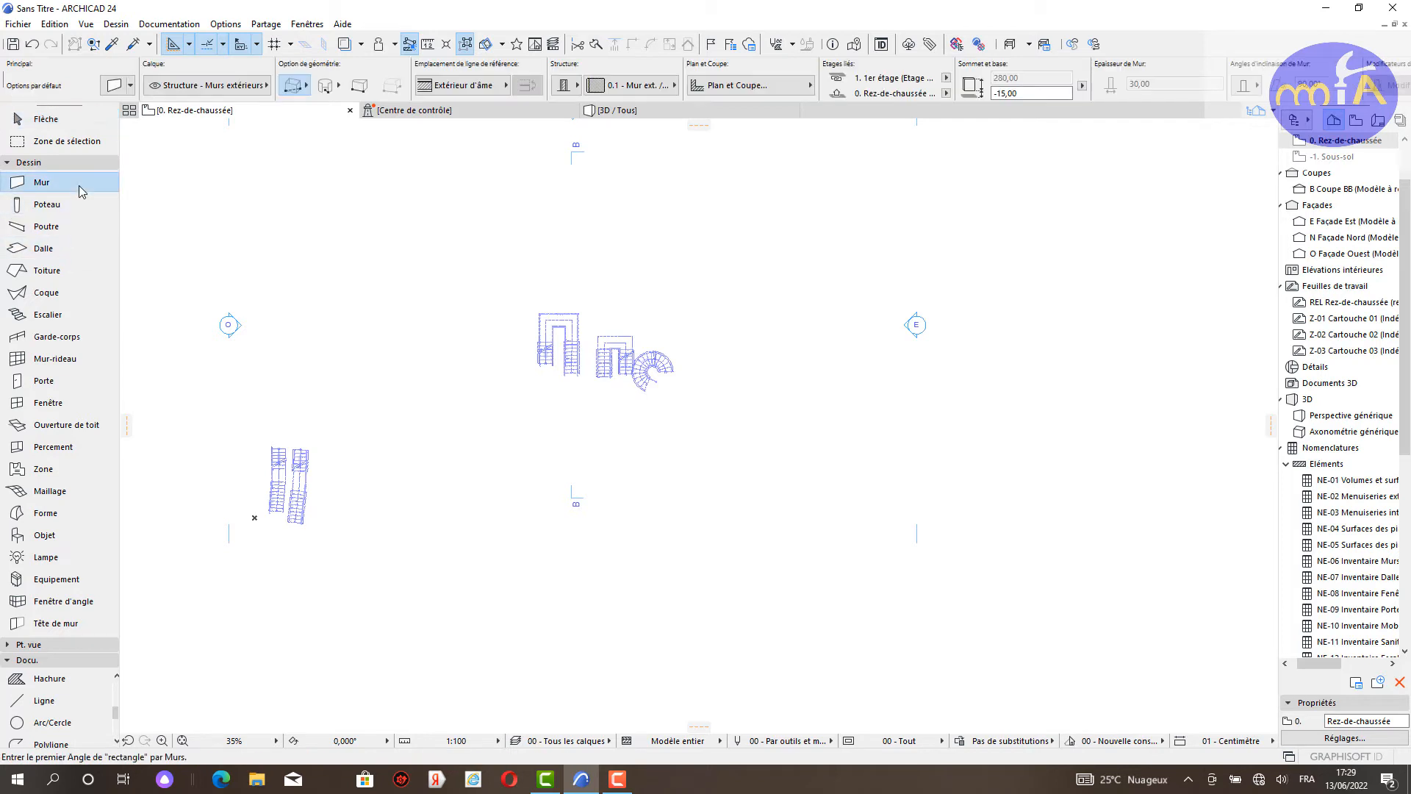
pyautogui.doubleClick(79, 186)
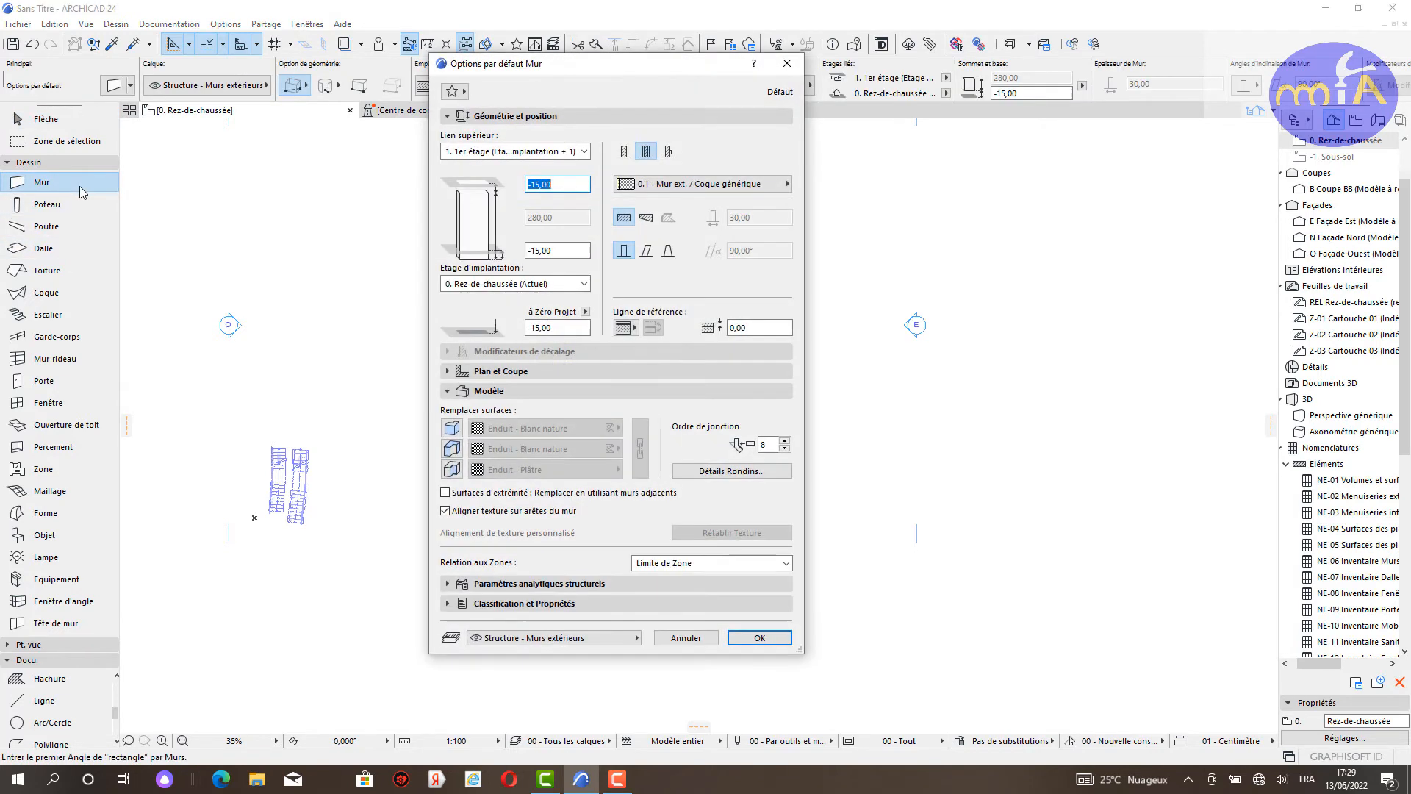
pyautogui.click(759, 639)
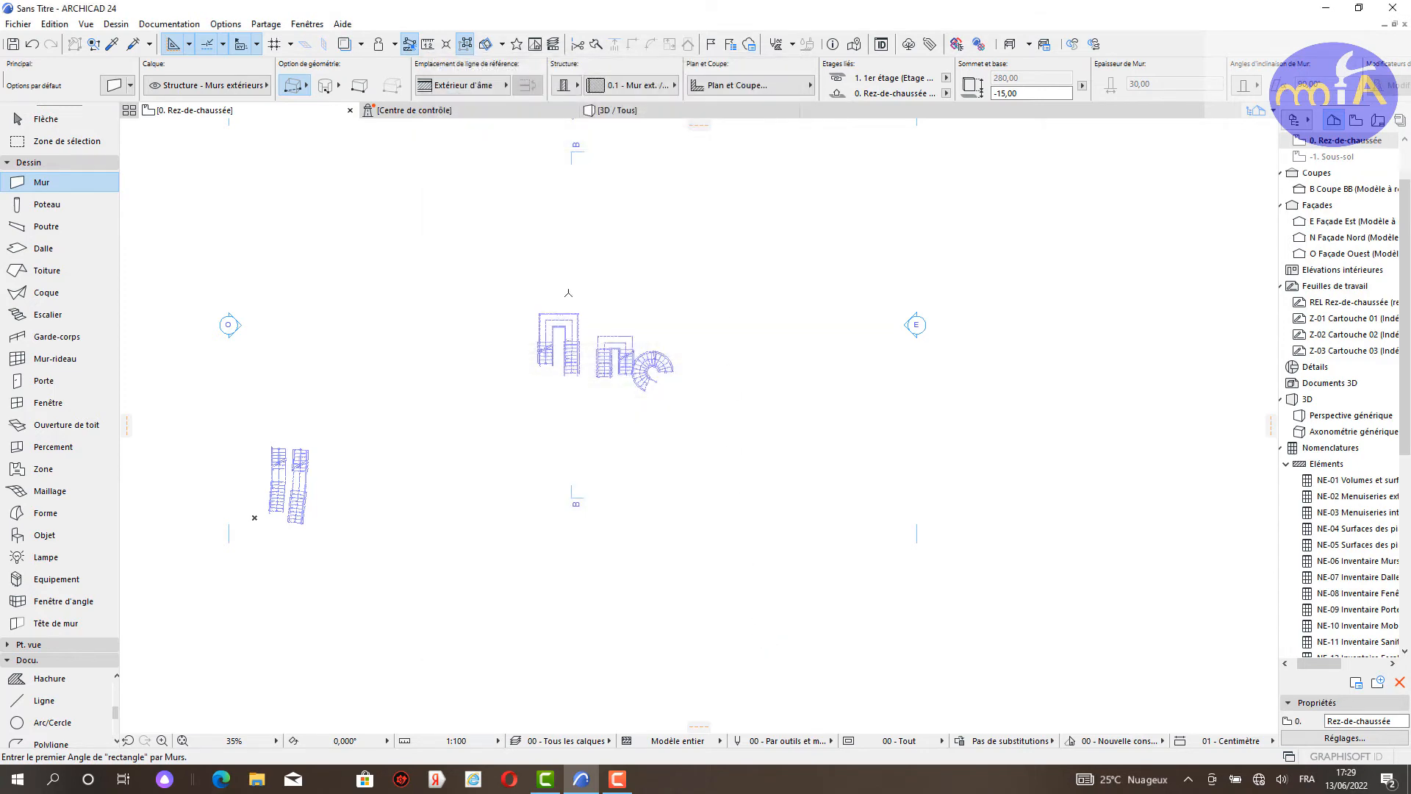
pyautogui.click(497, 483)
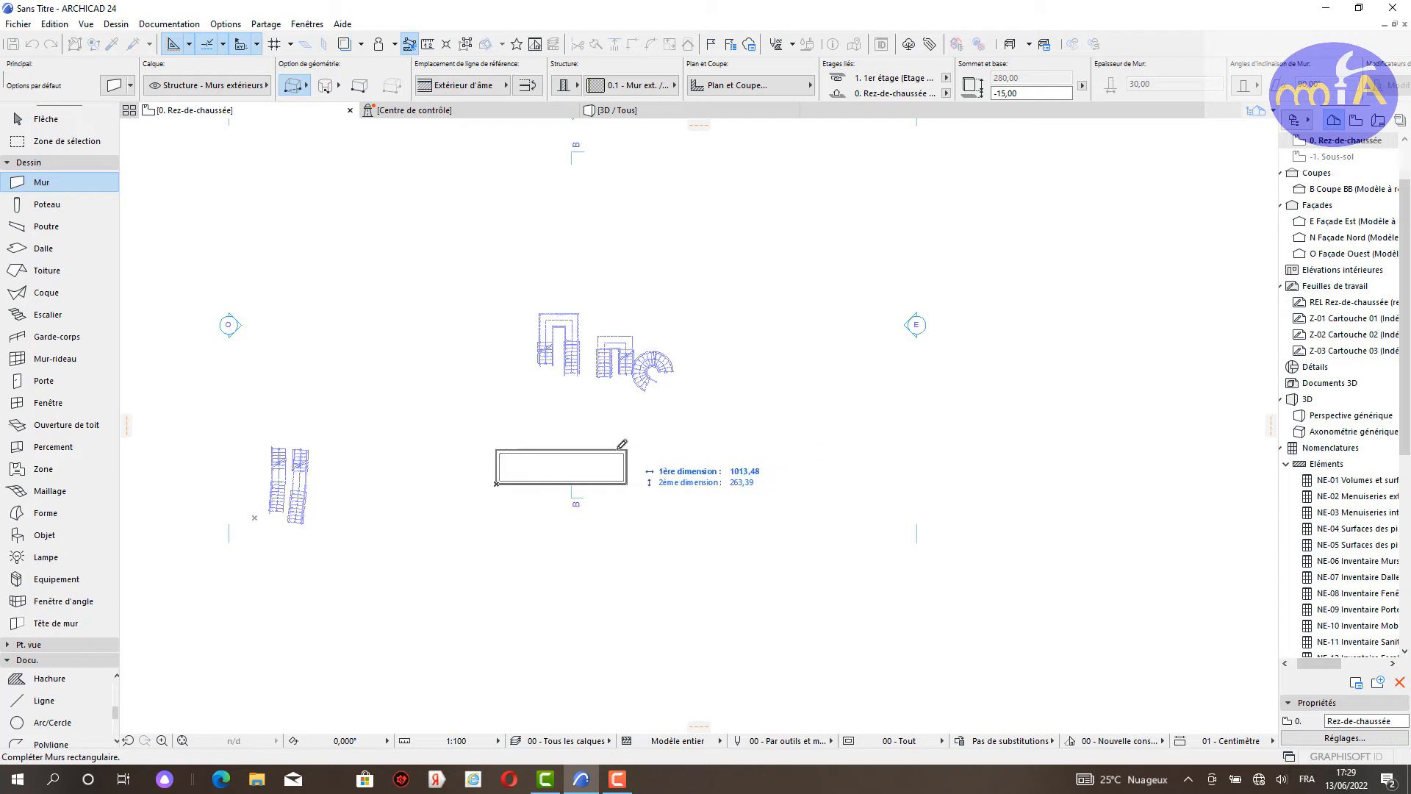
pyautogui.click(307, 85)
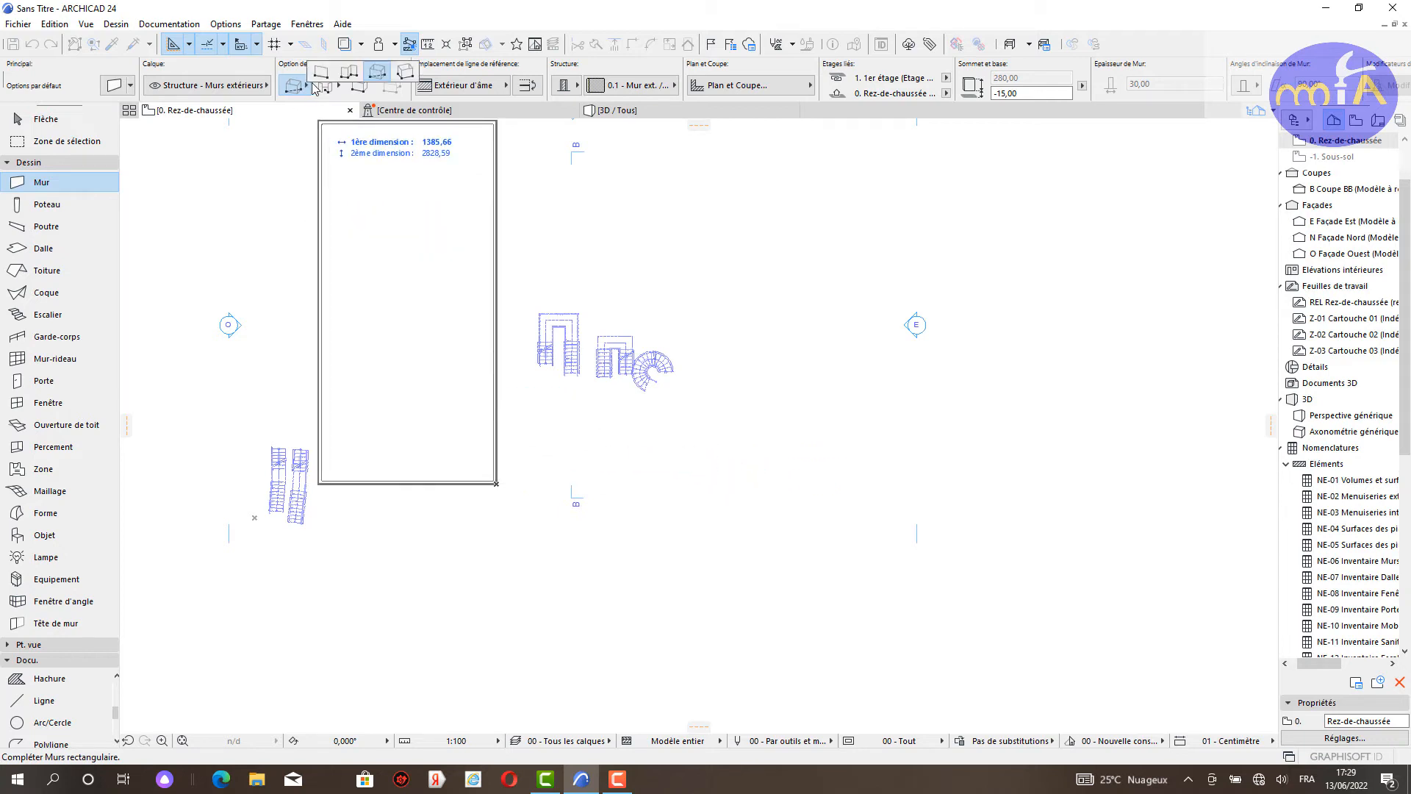
pyautogui.click(340, 74)
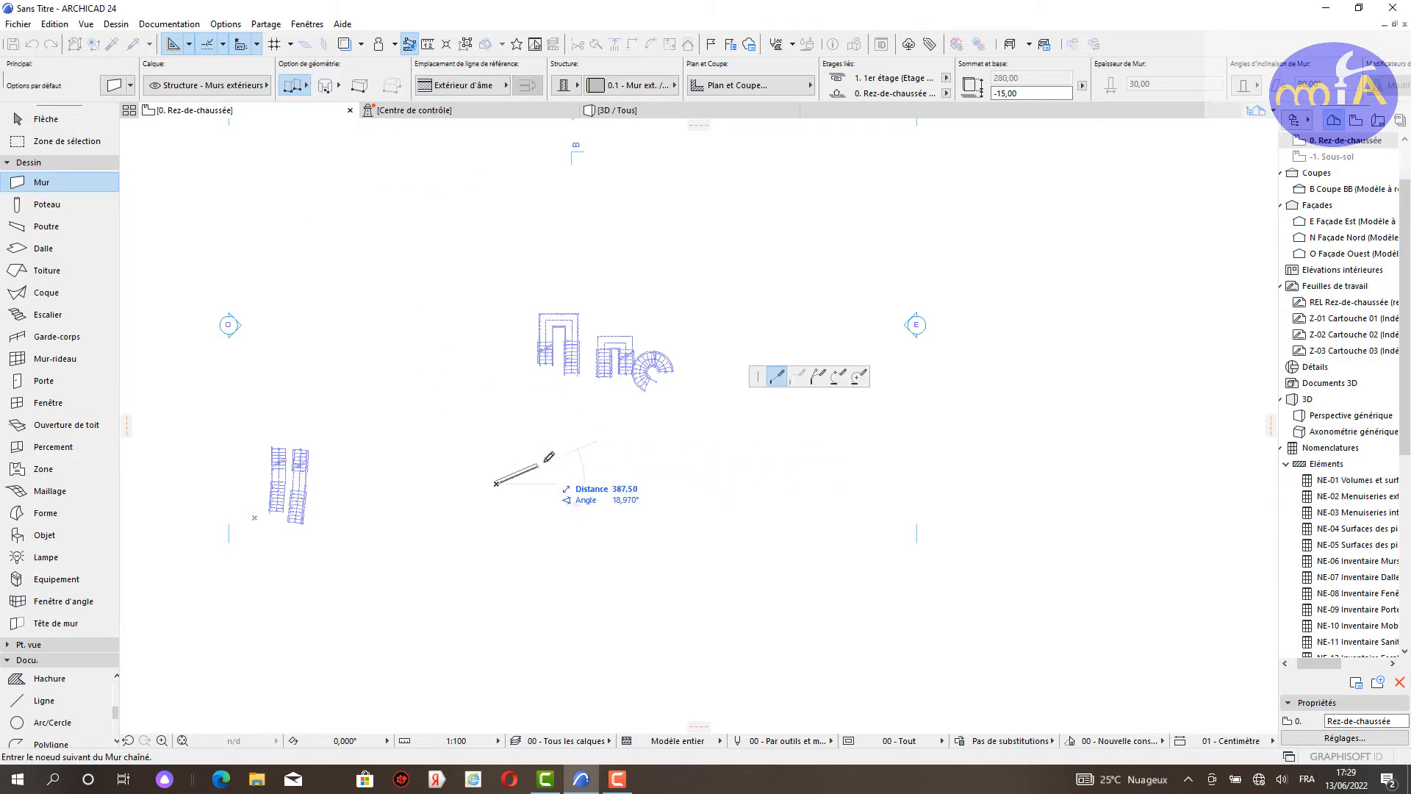
pyautogui.doubleClick(719, 482)
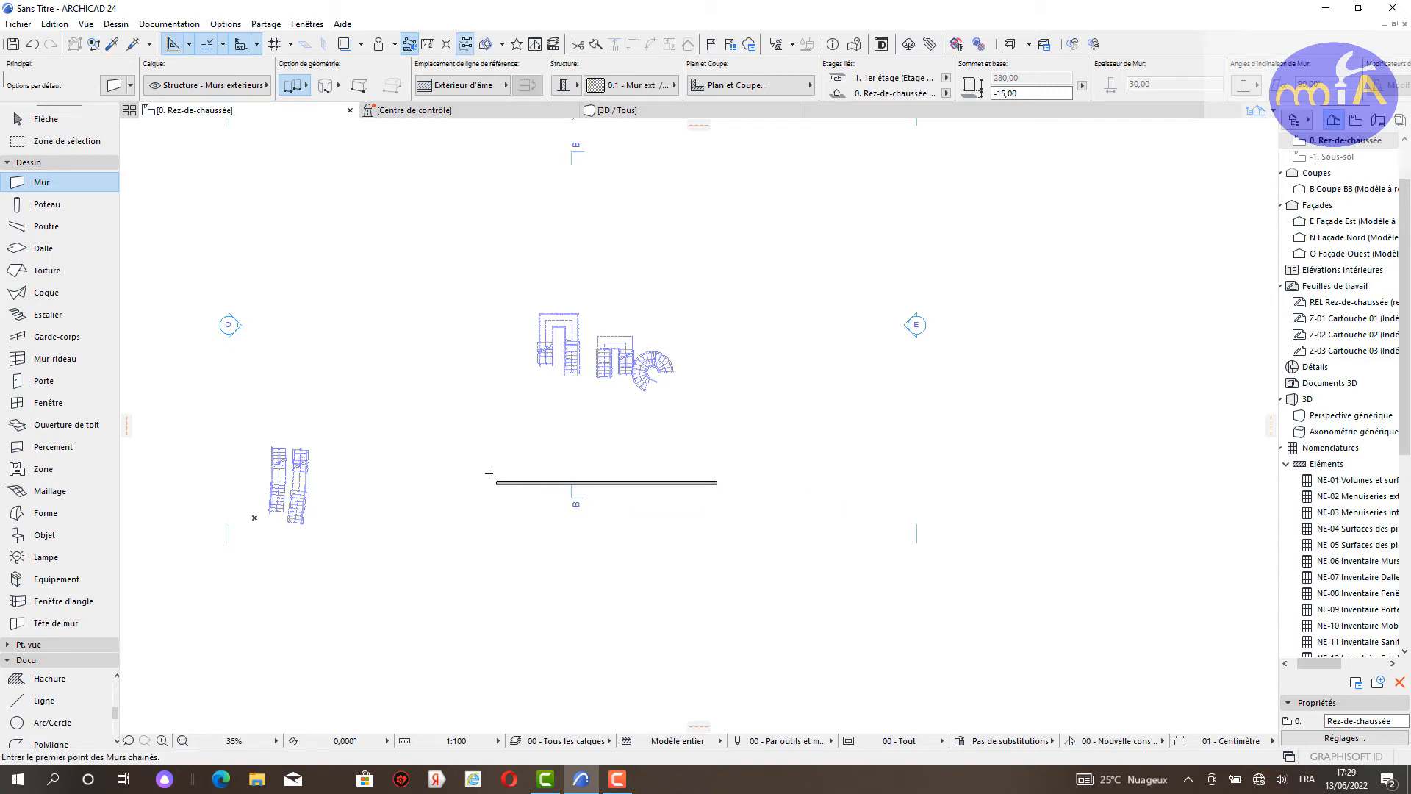
pyautogui.scroll(9, 489, 474)
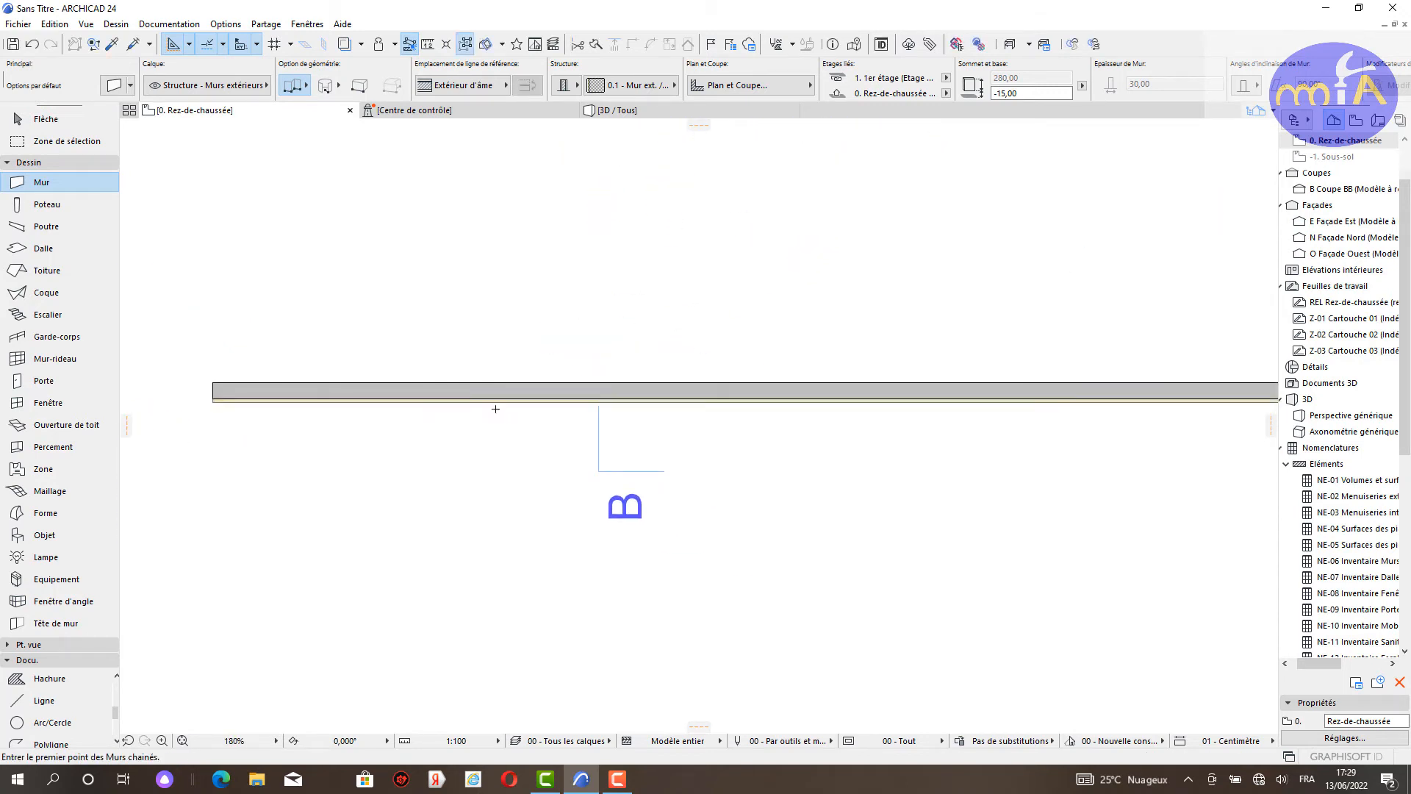
pyautogui.scroll(-4, 637, 403)
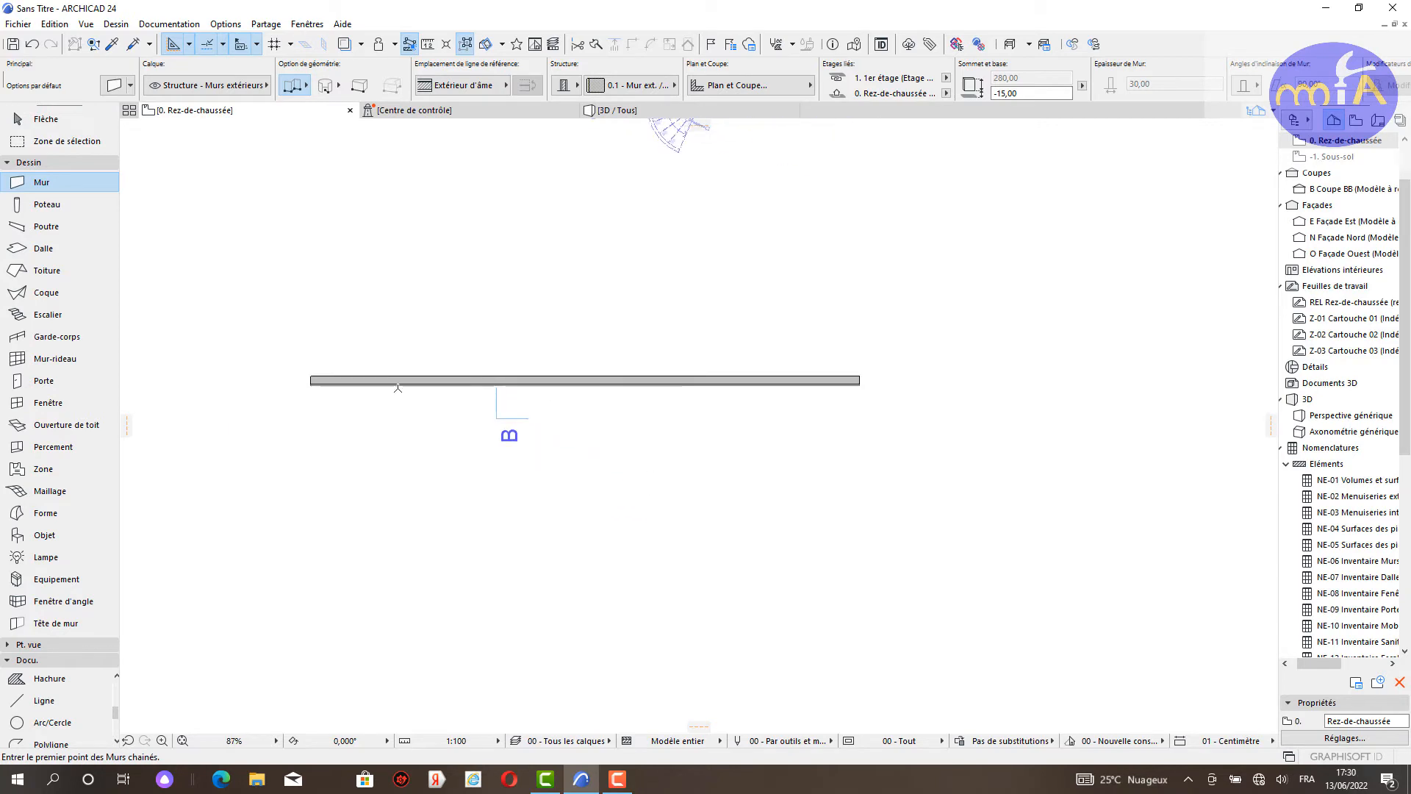
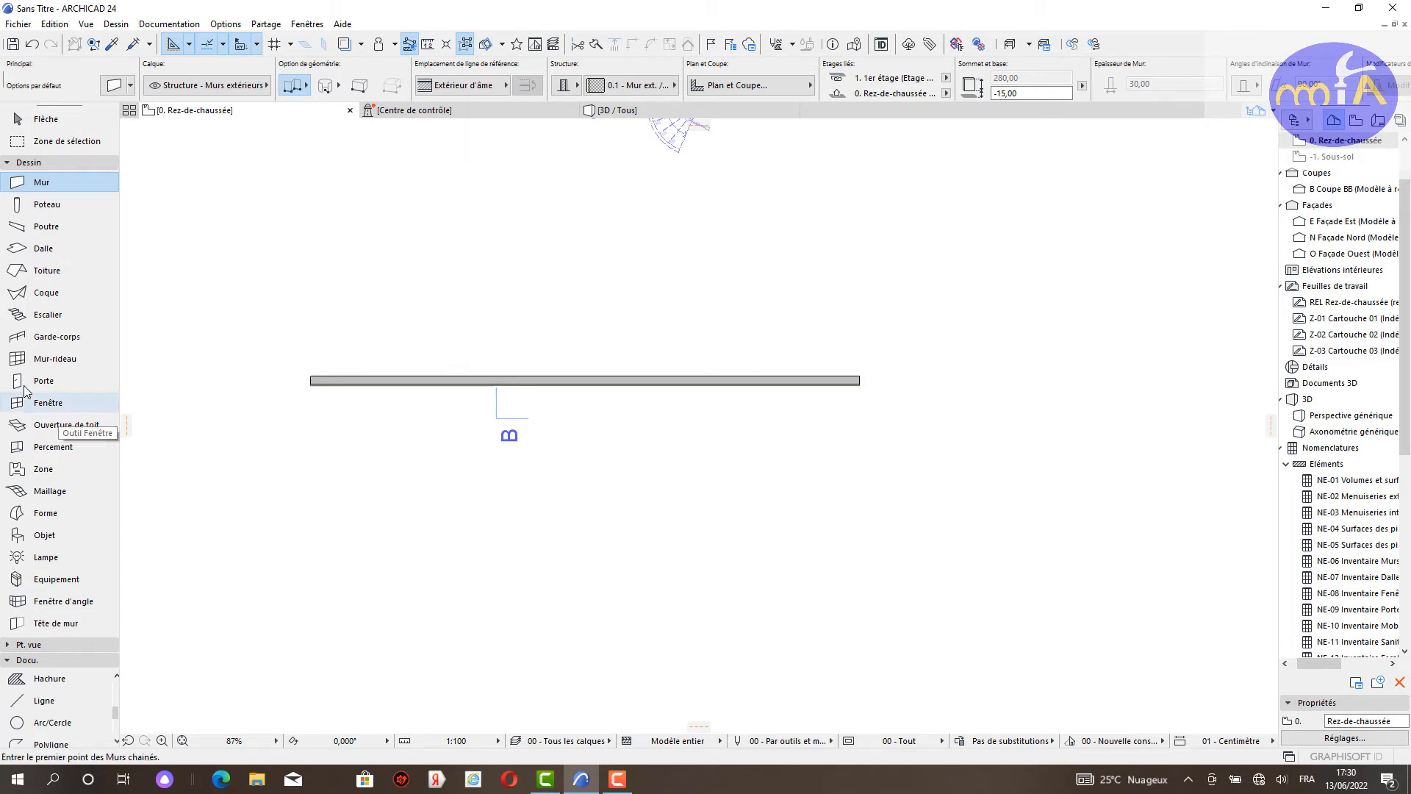
# Step: Draw a straight 16-riser stair, 100 wide and 300 high, horizontally along the lower face of the wall
pyautogui.click(58, 324)
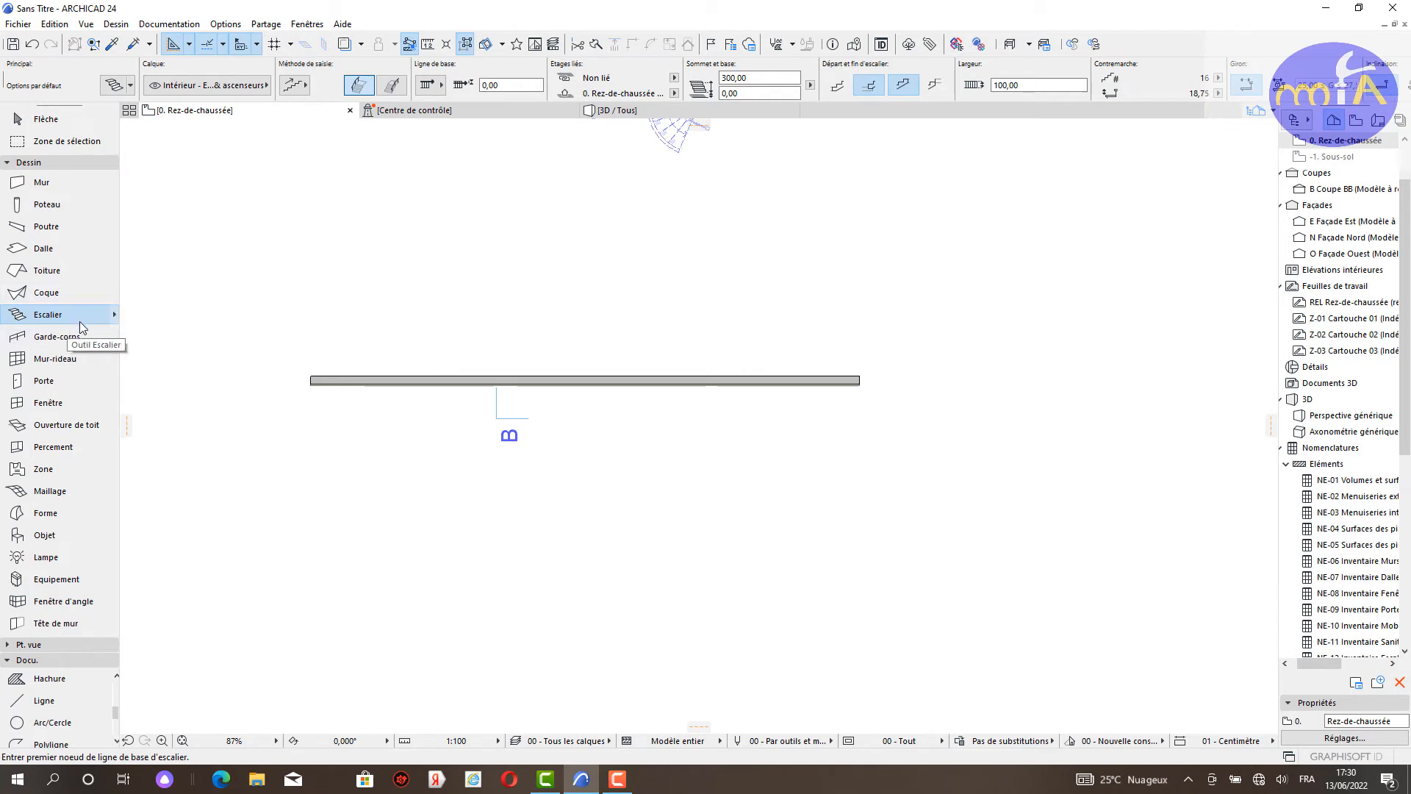
pyautogui.click(570, 385)
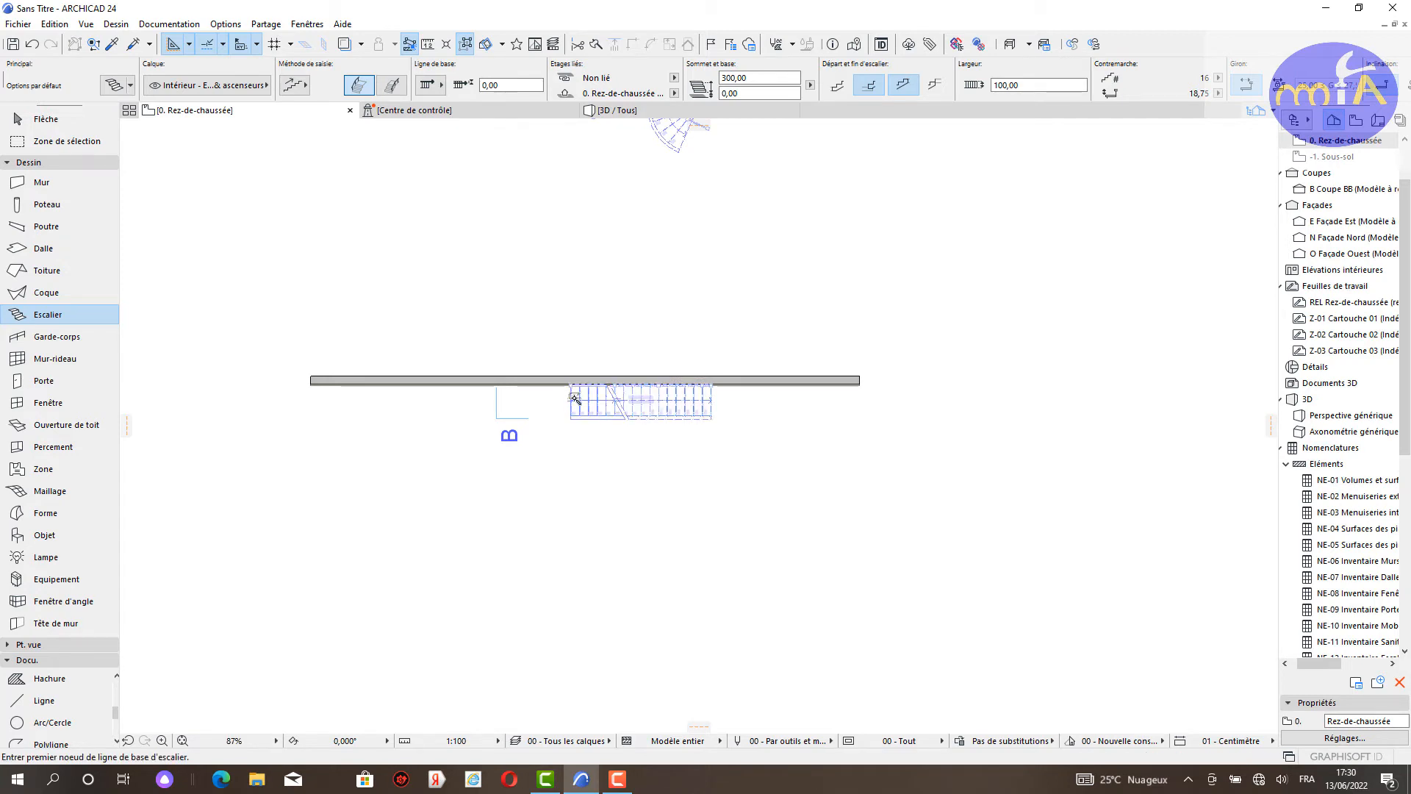
pyautogui.scroll(10, 592, 431)
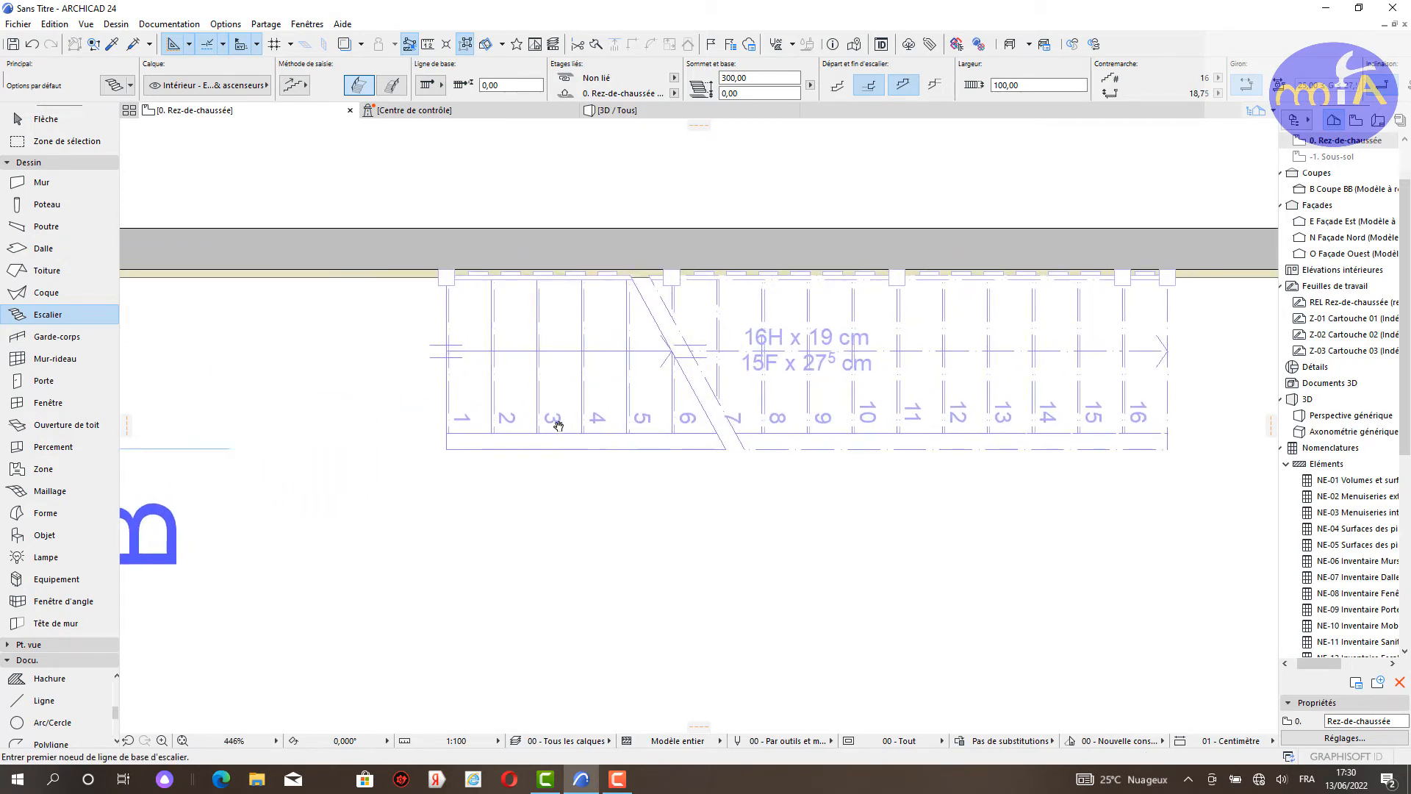
pyautogui.scroll(-3, 492, 422)
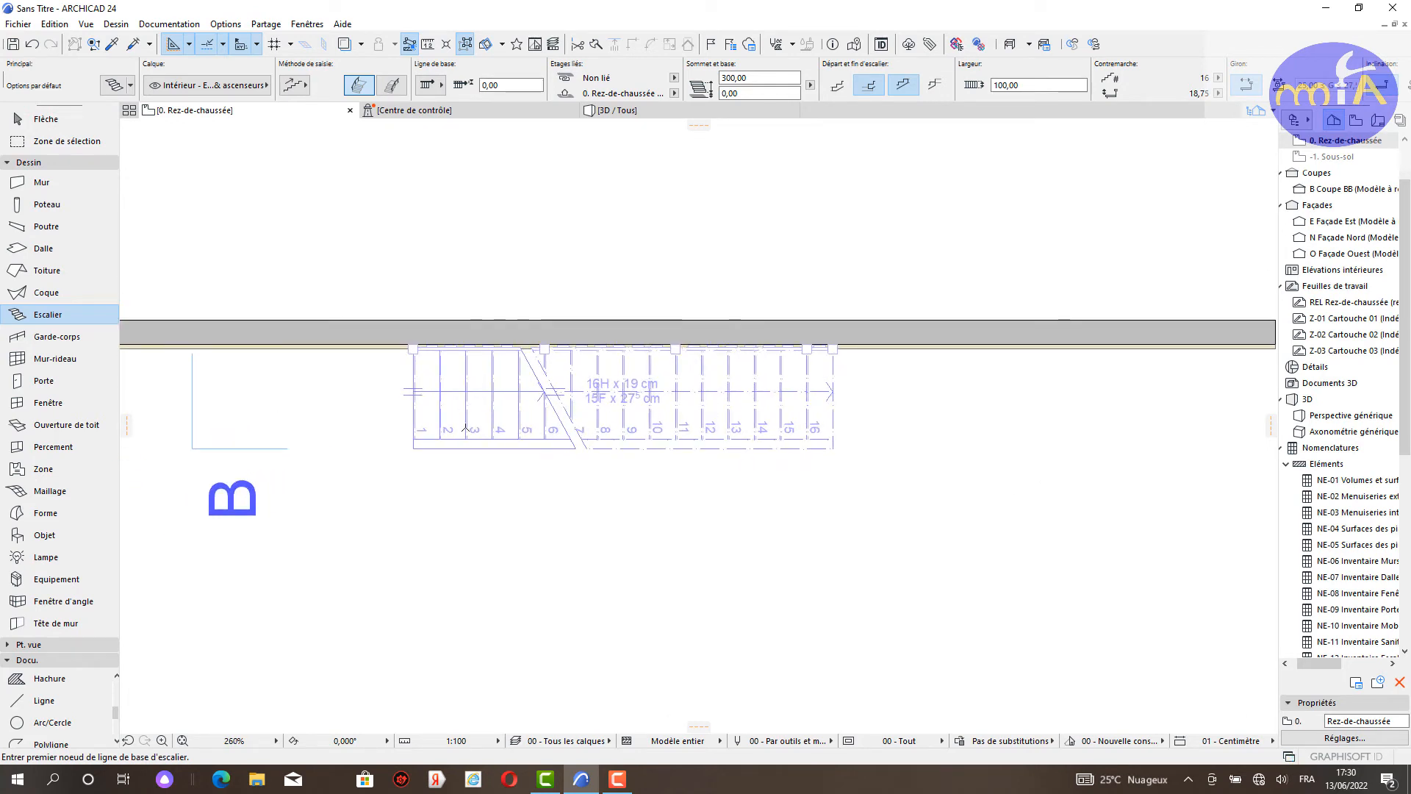
pyautogui.press('Escape')
pyautogui.click(485, 433)
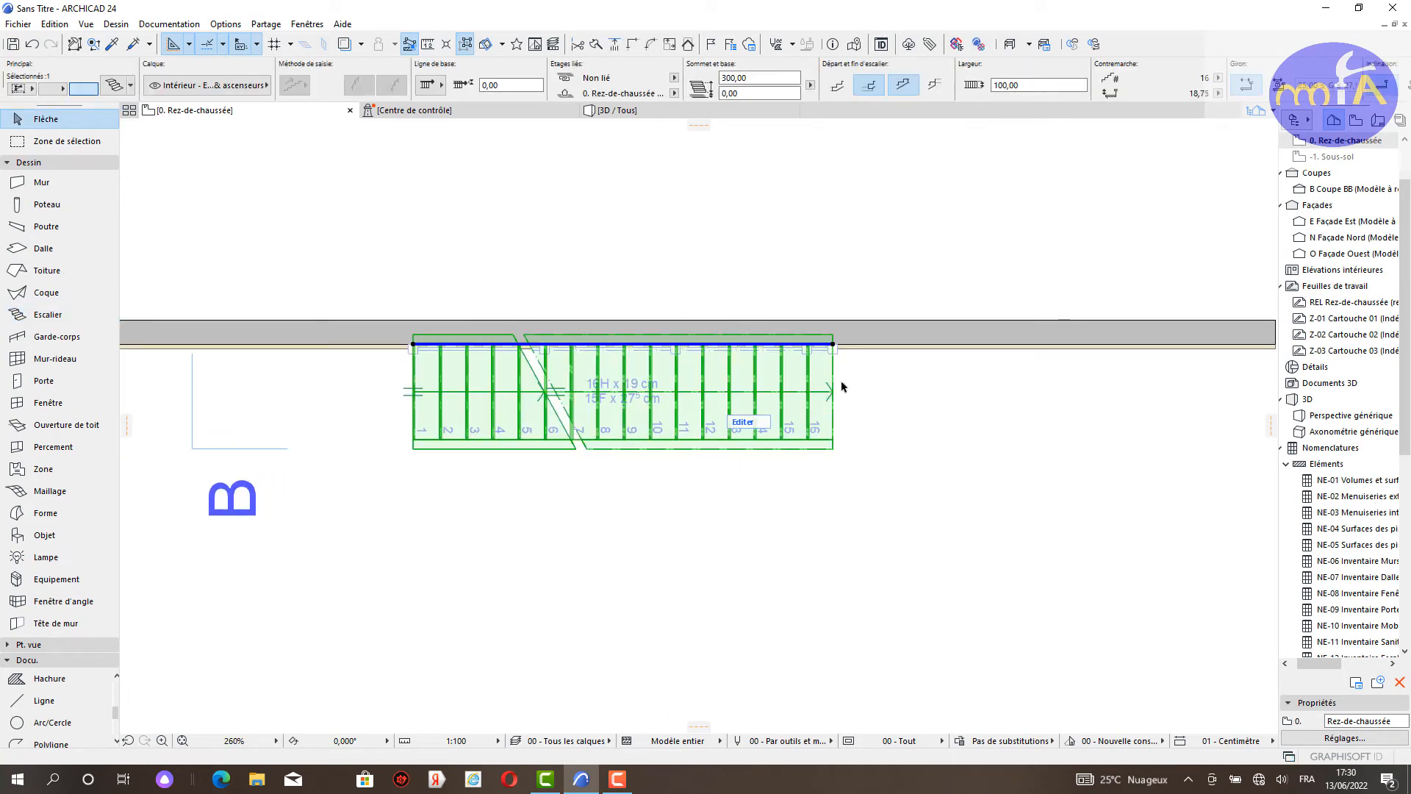
pyautogui.moveTo(842, 386); pyautogui.dragTo(845, 406, button='middle')
pyautogui.scroll(-3, 839, 385)
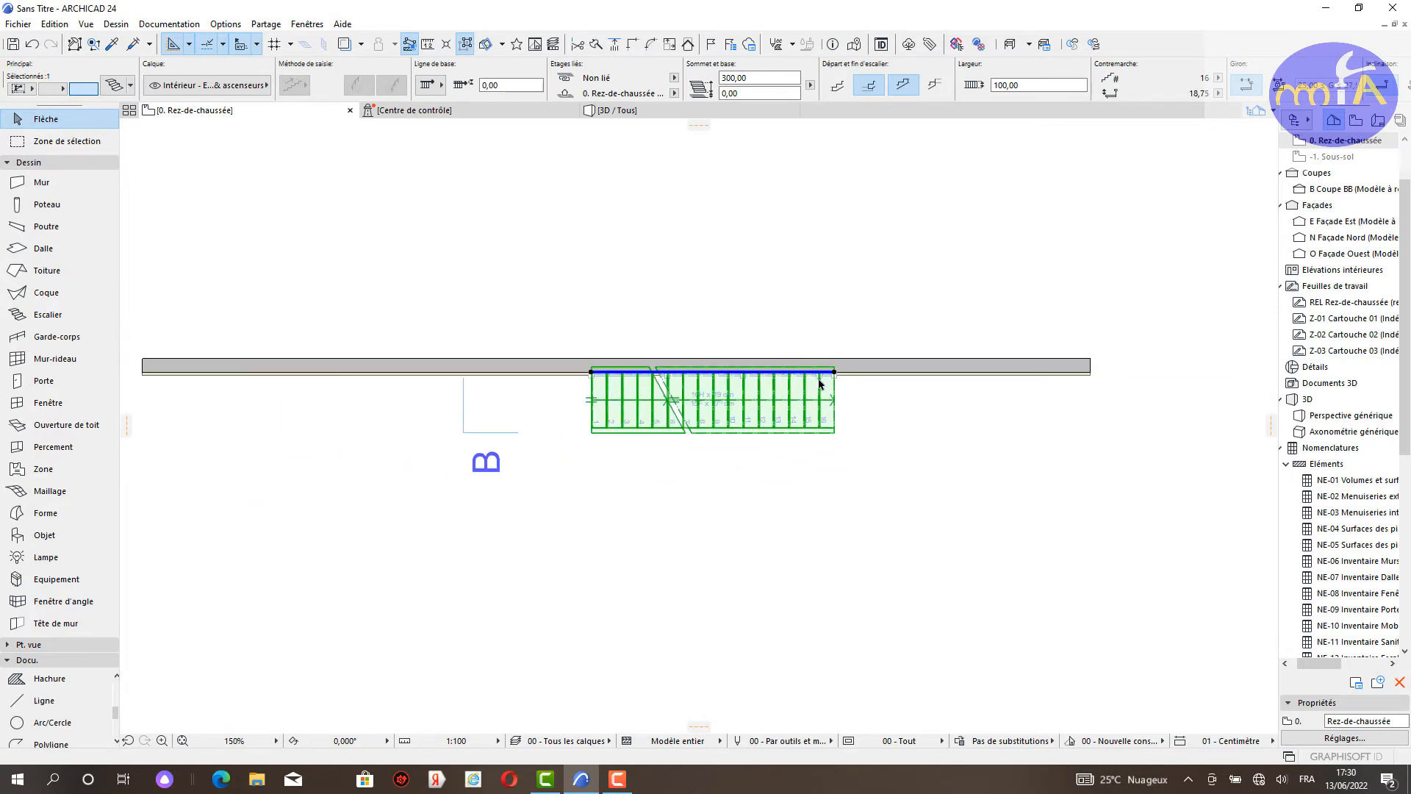
pyautogui.scroll(5, 807, 408)
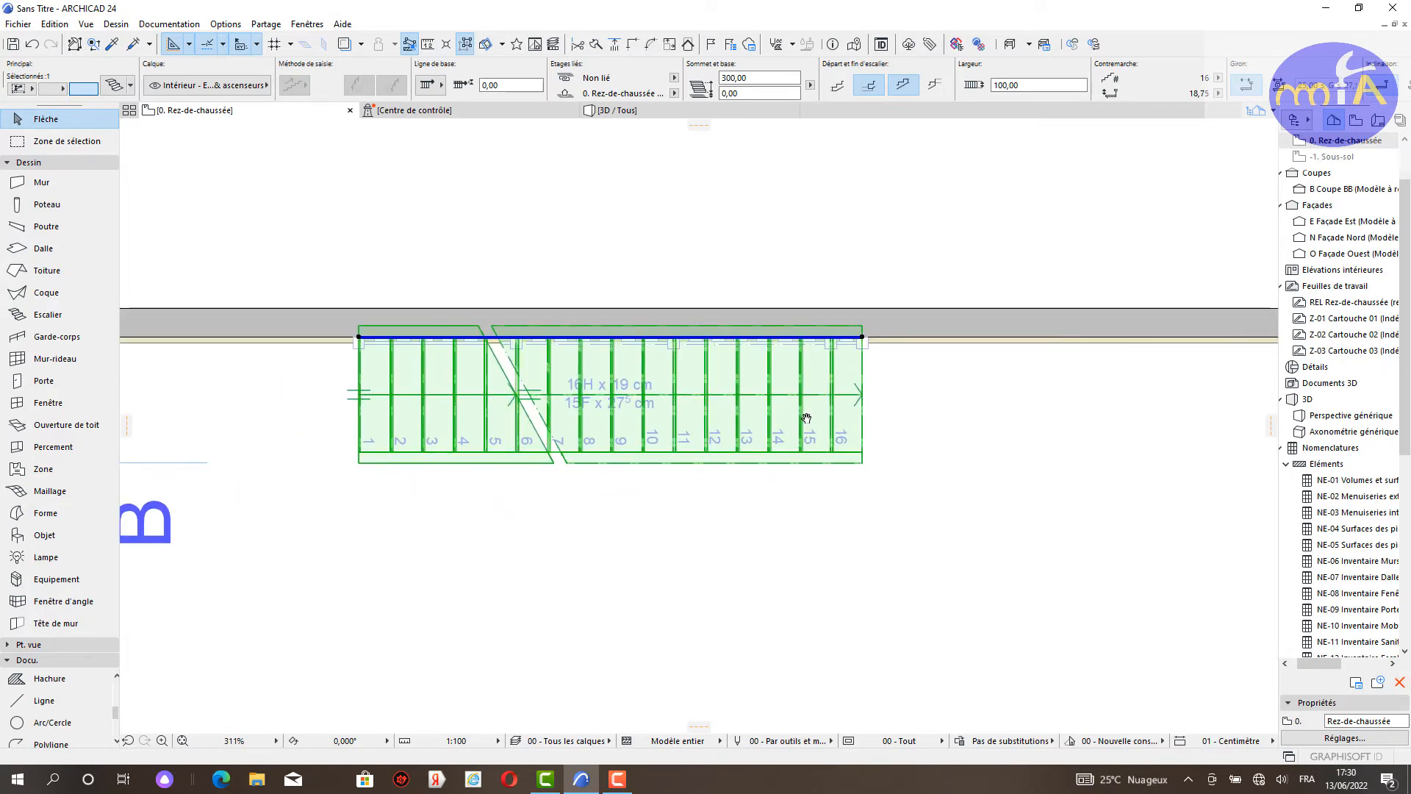
pyautogui.click(860, 346)
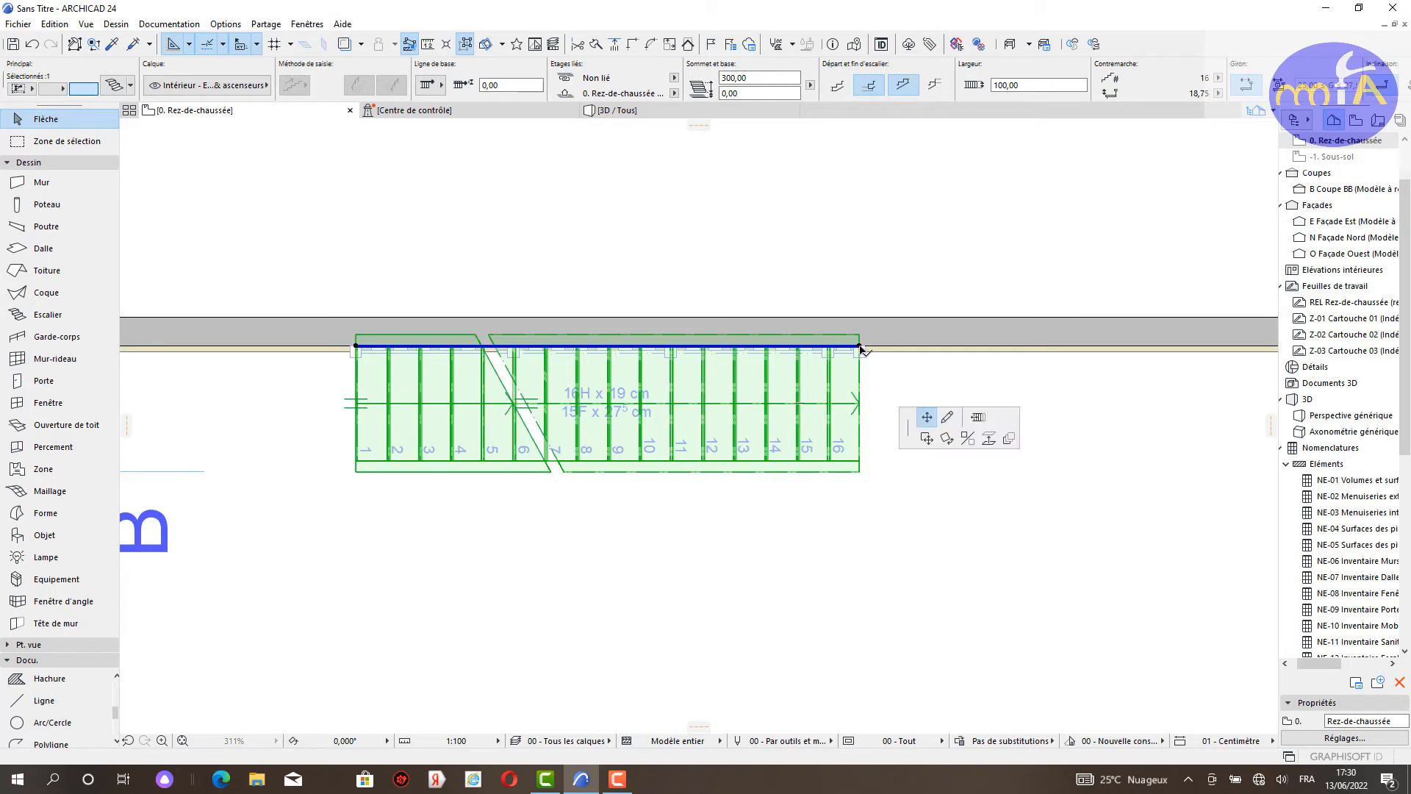
pyautogui.press('Escape')
pyautogui.press('Escape')
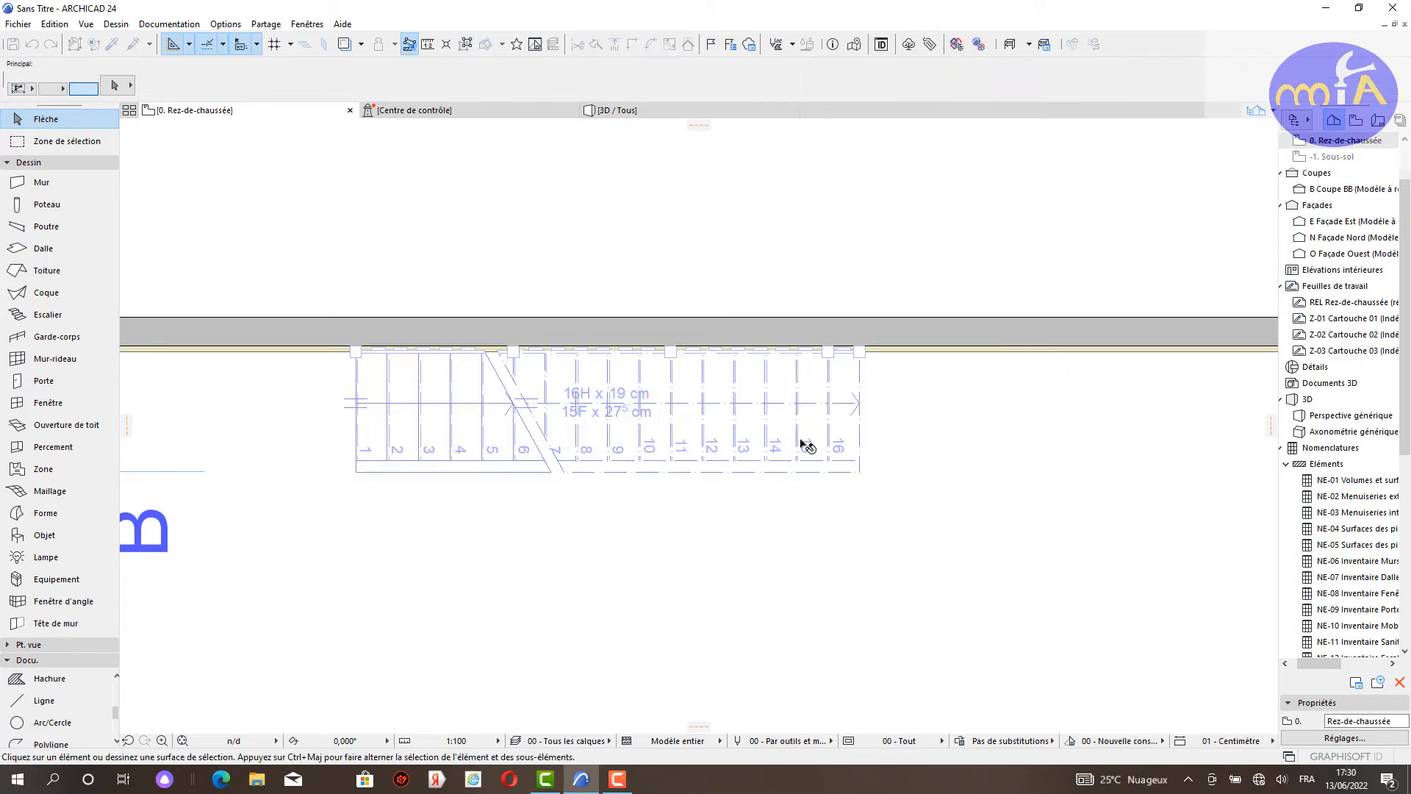
pyautogui.scroll(-4, 850, 400)
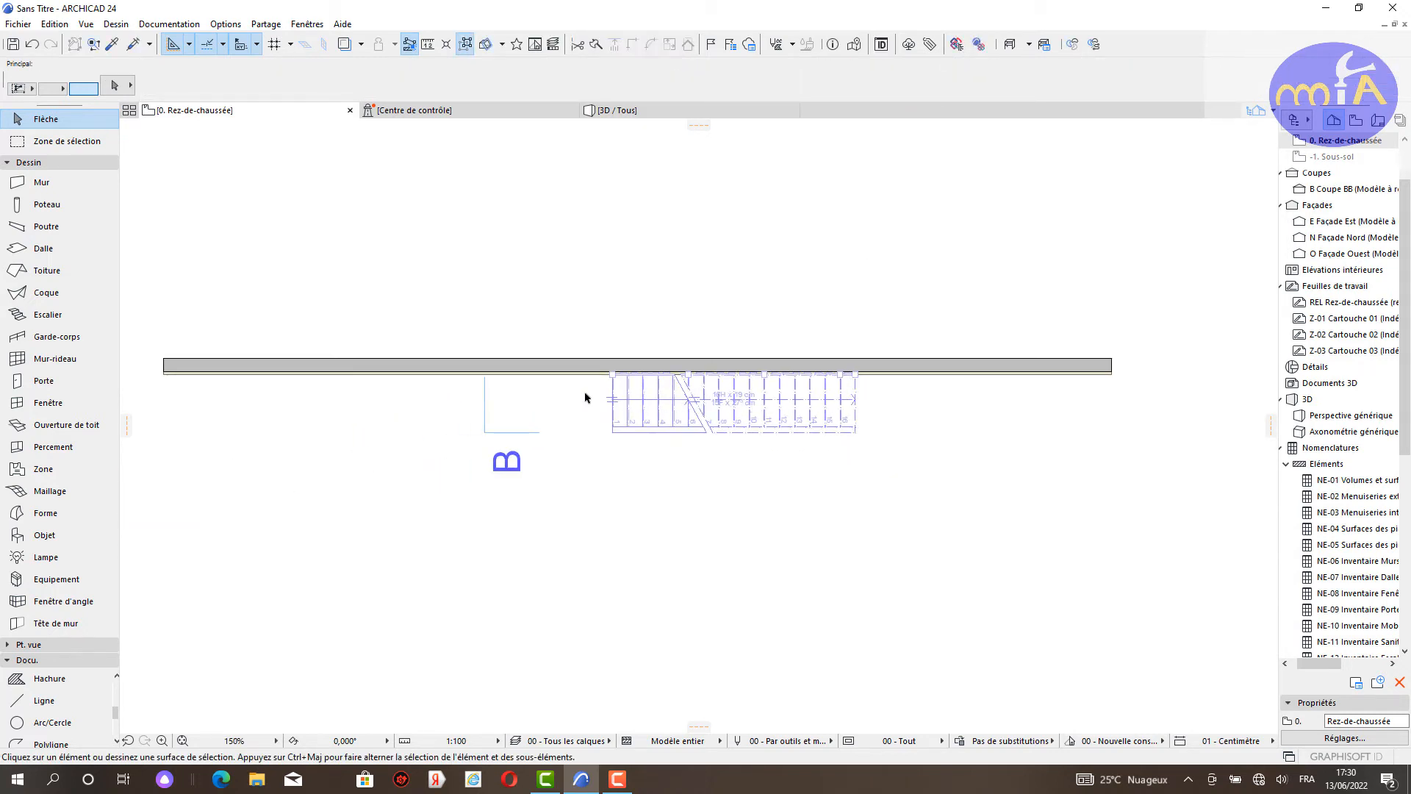
# Step: Examine the straight stair against the wall in the 3D view, from several angles and up close
pyautogui.moveTo(624, 390)
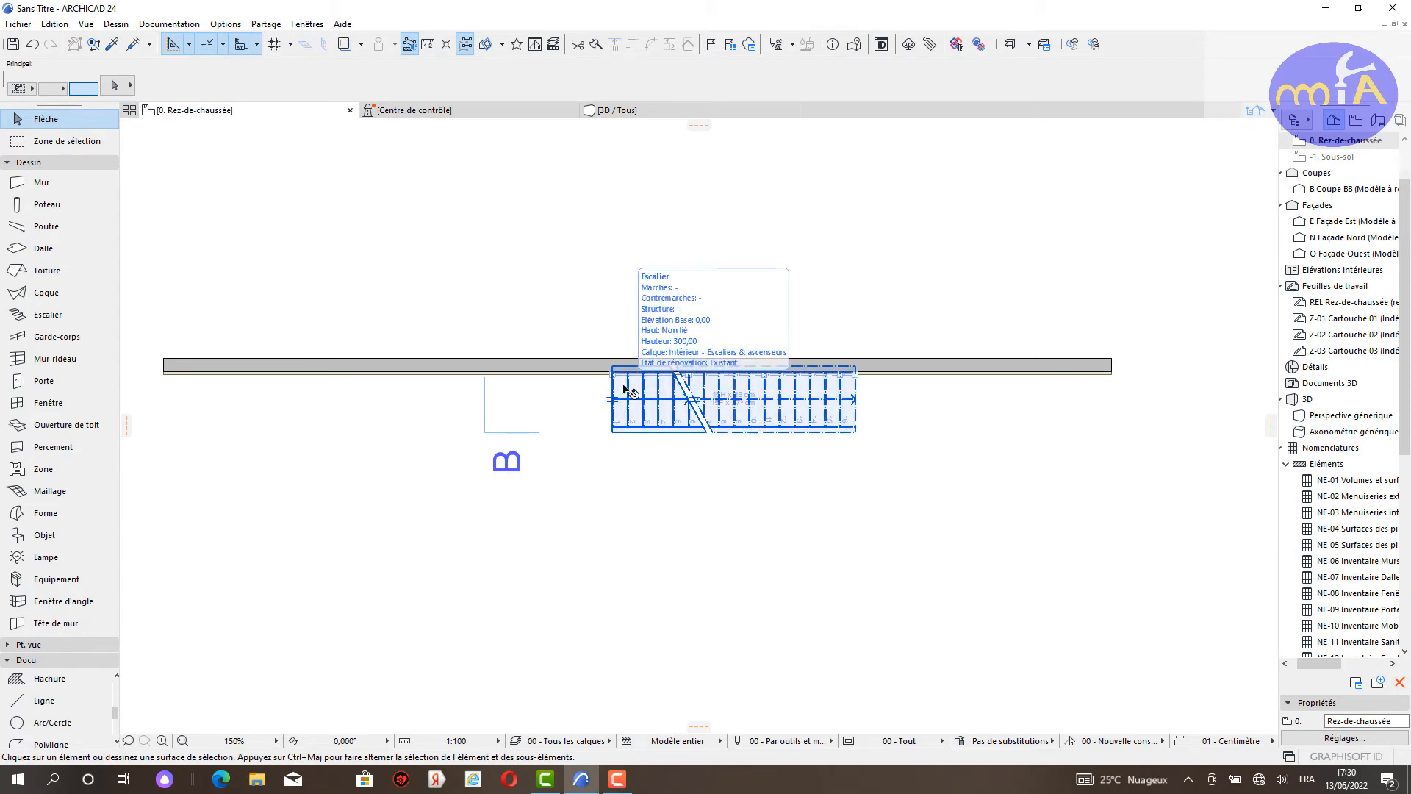
pyautogui.click(670, 411)
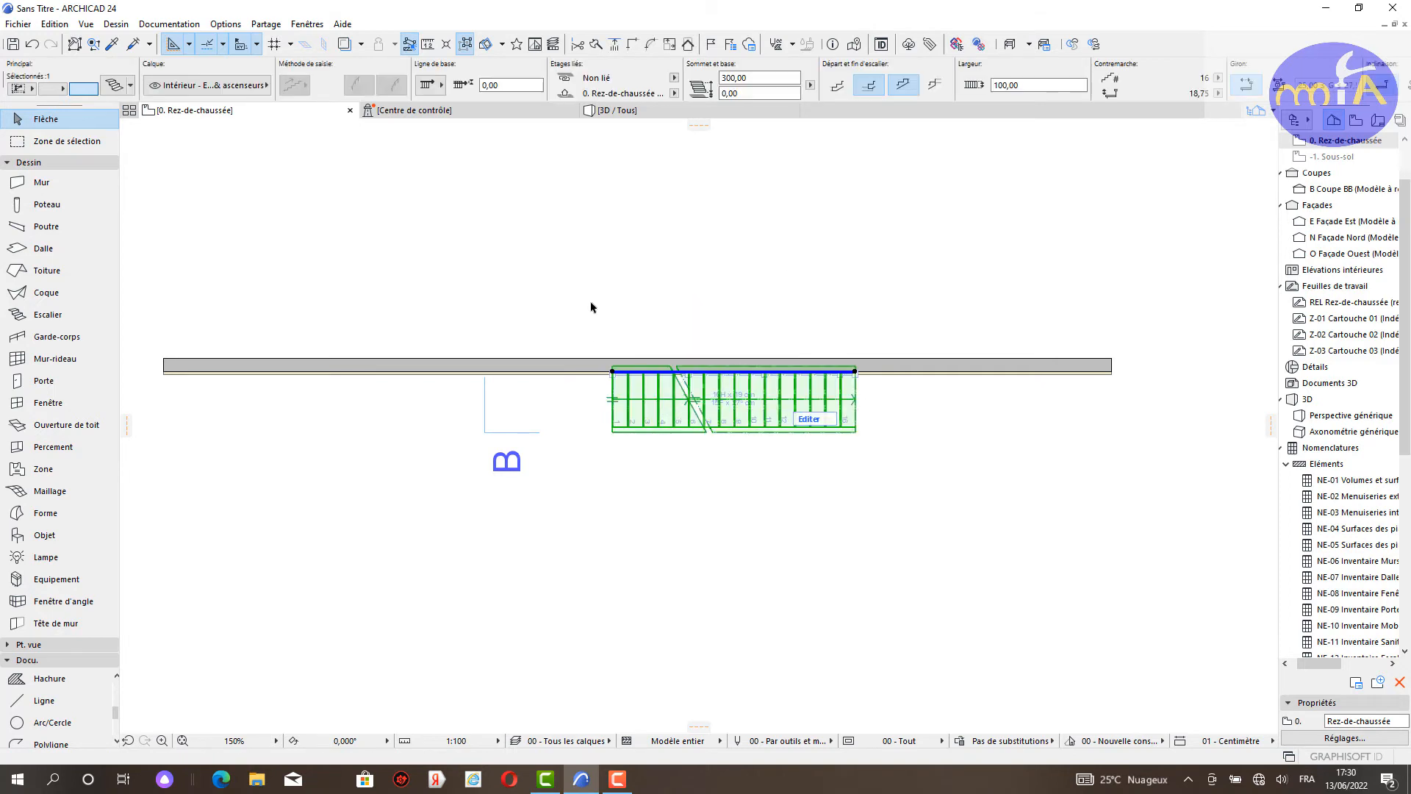
pyautogui.click(651, 112)
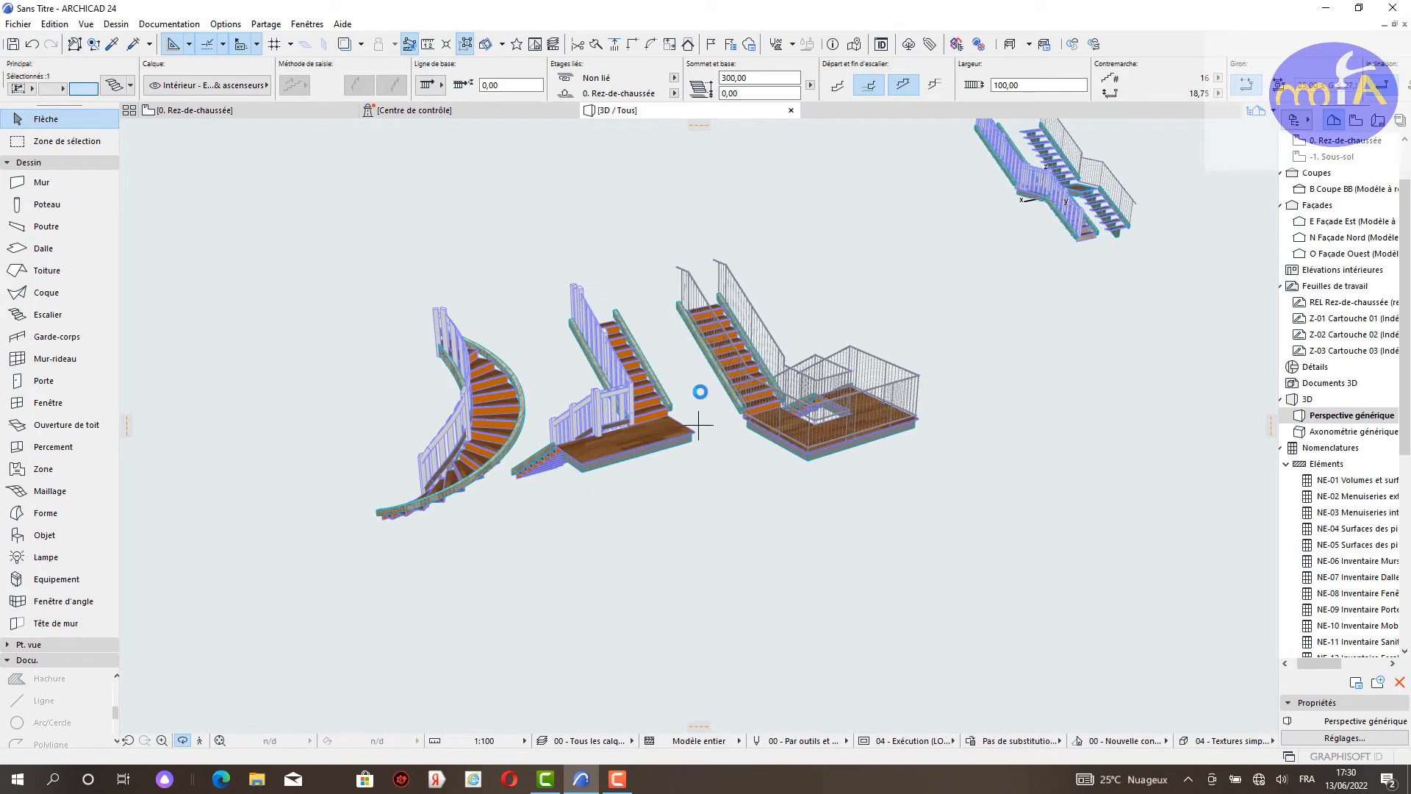
pyautogui.scroll(-2, 680, 386)
pyautogui.moveTo(561, 372); pyautogui.dragTo(988, 421, button='middle')
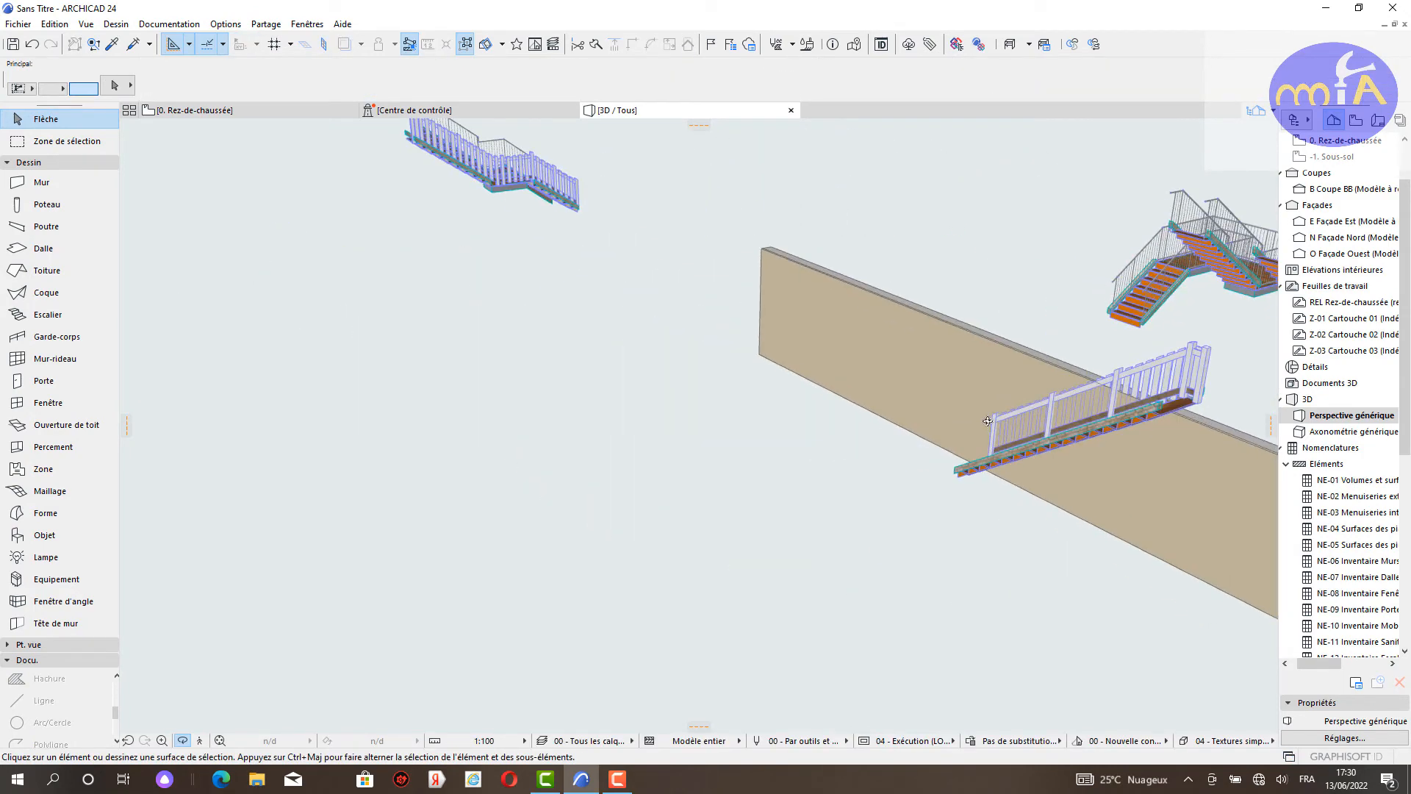
pyautogui.scroll(5, 695, 415)
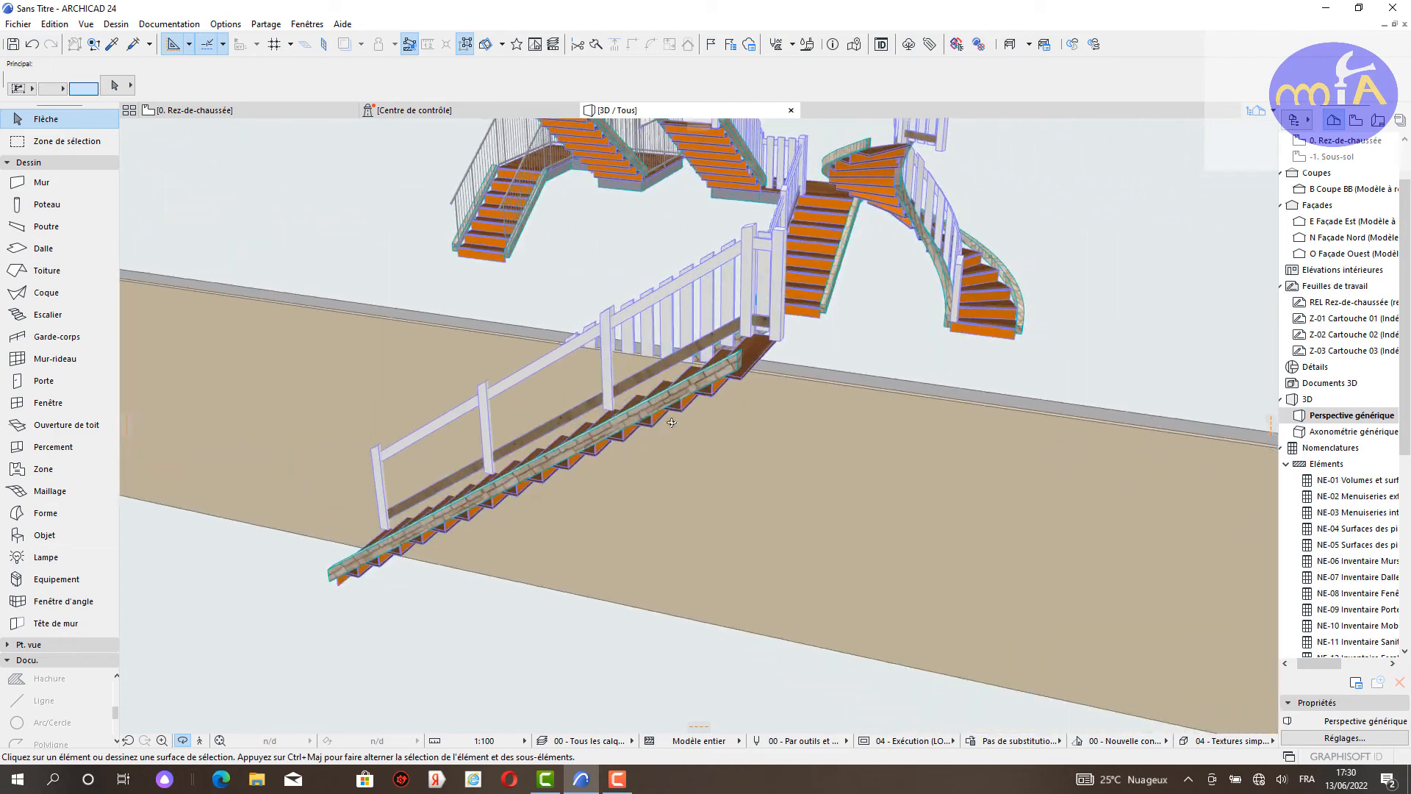
pyautogui.keyDown('shift'); pyautogui.moveTo(671, 422); pyautogui.dragTo(444, 443, button='middle'); pyautogui.keyUp('shift')
pyautogui.scroll(-3, 732, 412)
pyautogui.keyDown('shift'); pyautogui.moveTo(566, 472); pyautogui.dragTo(698, 433, button='middle'); pyautogui.keyUp('shift')
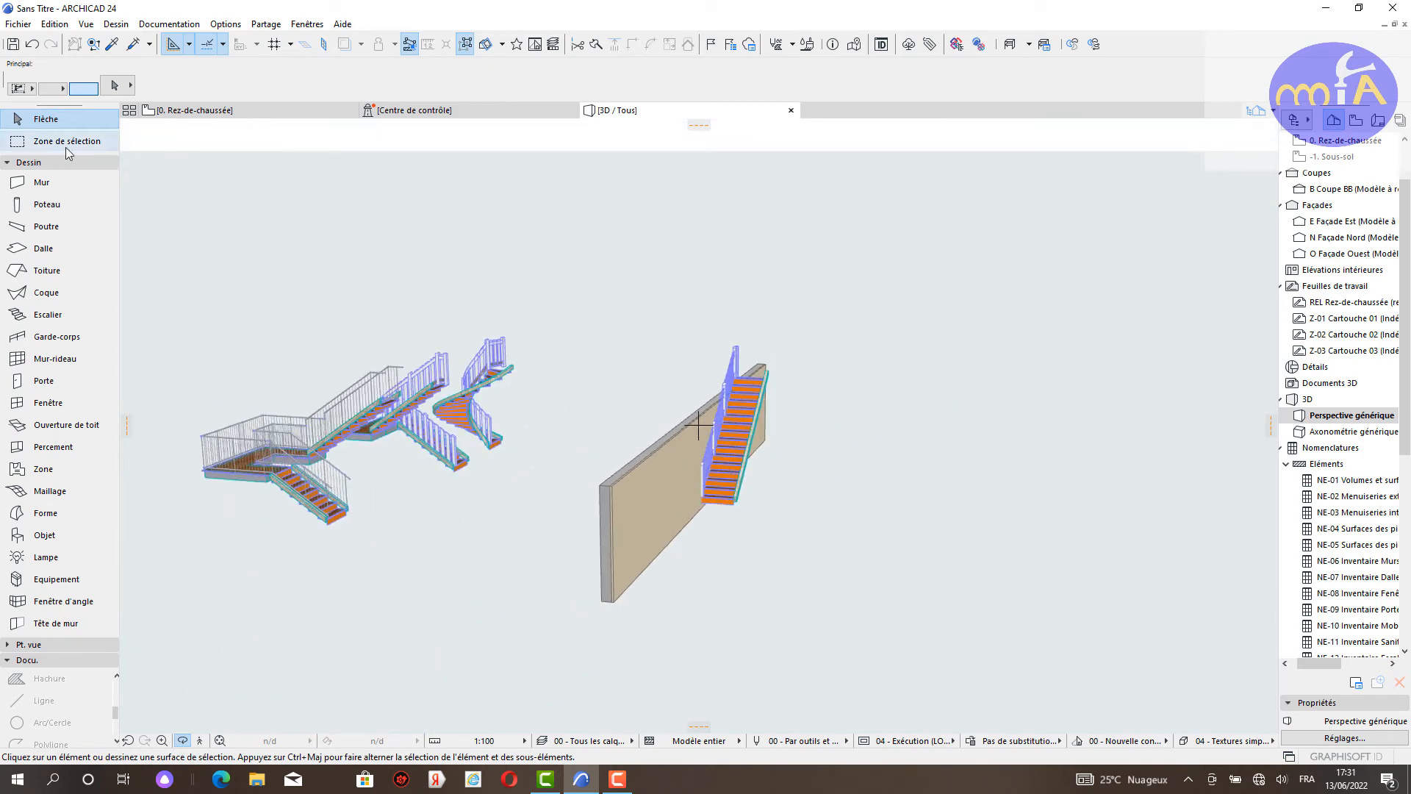
# Step: In the Rez-de-chaussée plan, draw a straight 16-riser stair running perpendicularly upward from the wall's upper face
pyautogui.click(63, 321)
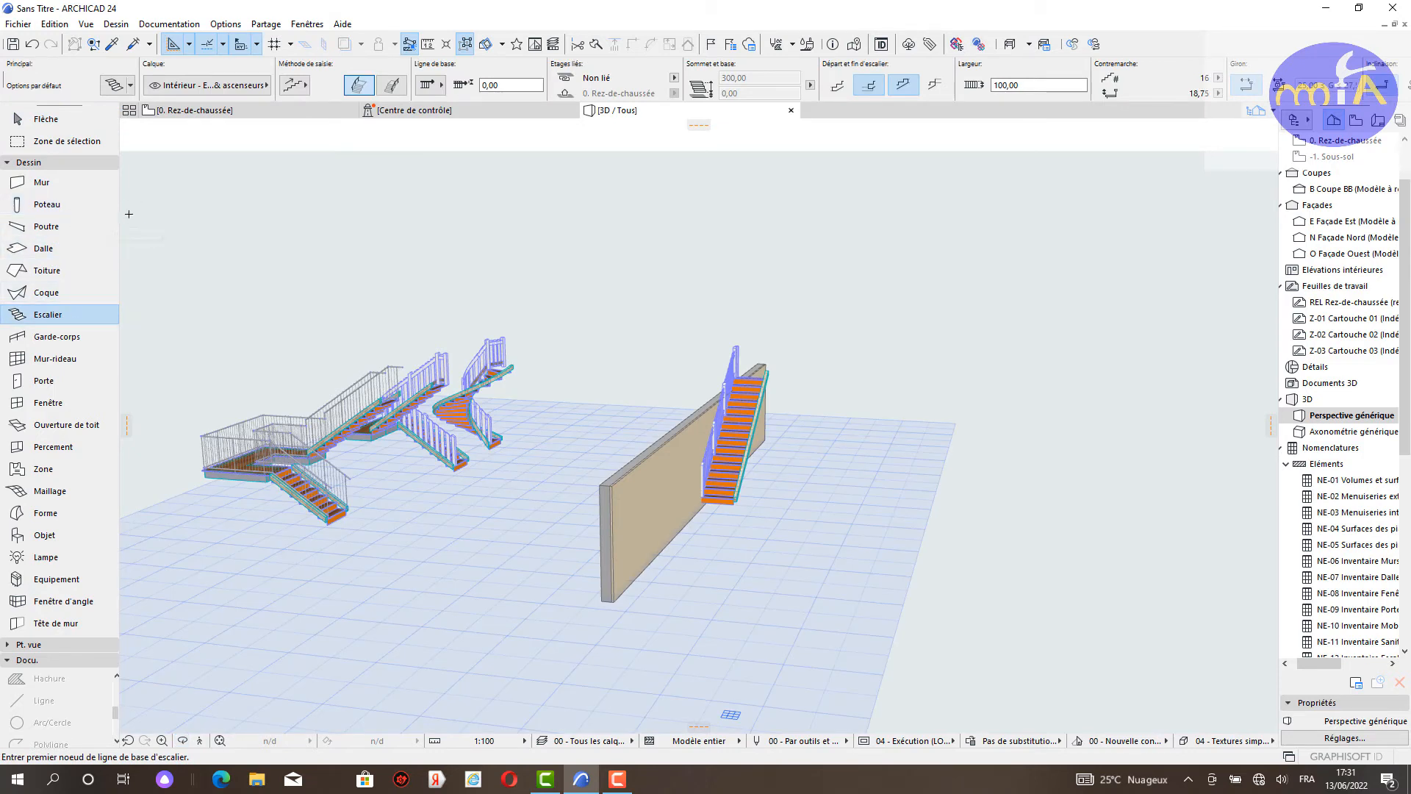
pyautogui.press('F2')
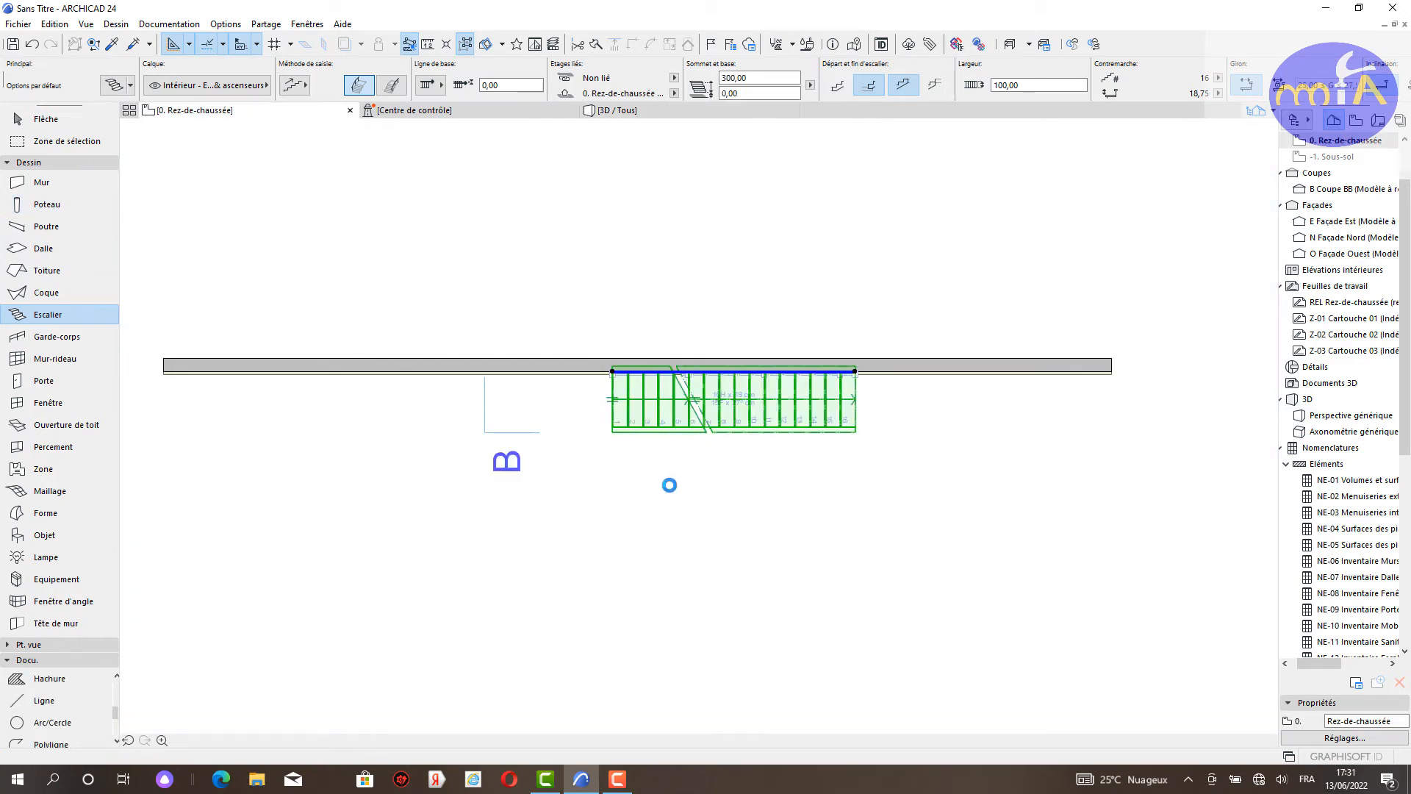
pyautogui.scroll(-3, 664, 487)
pyautogui.moveTo(664, 486); pyautogui.dragTo(641, 507, button='middle')
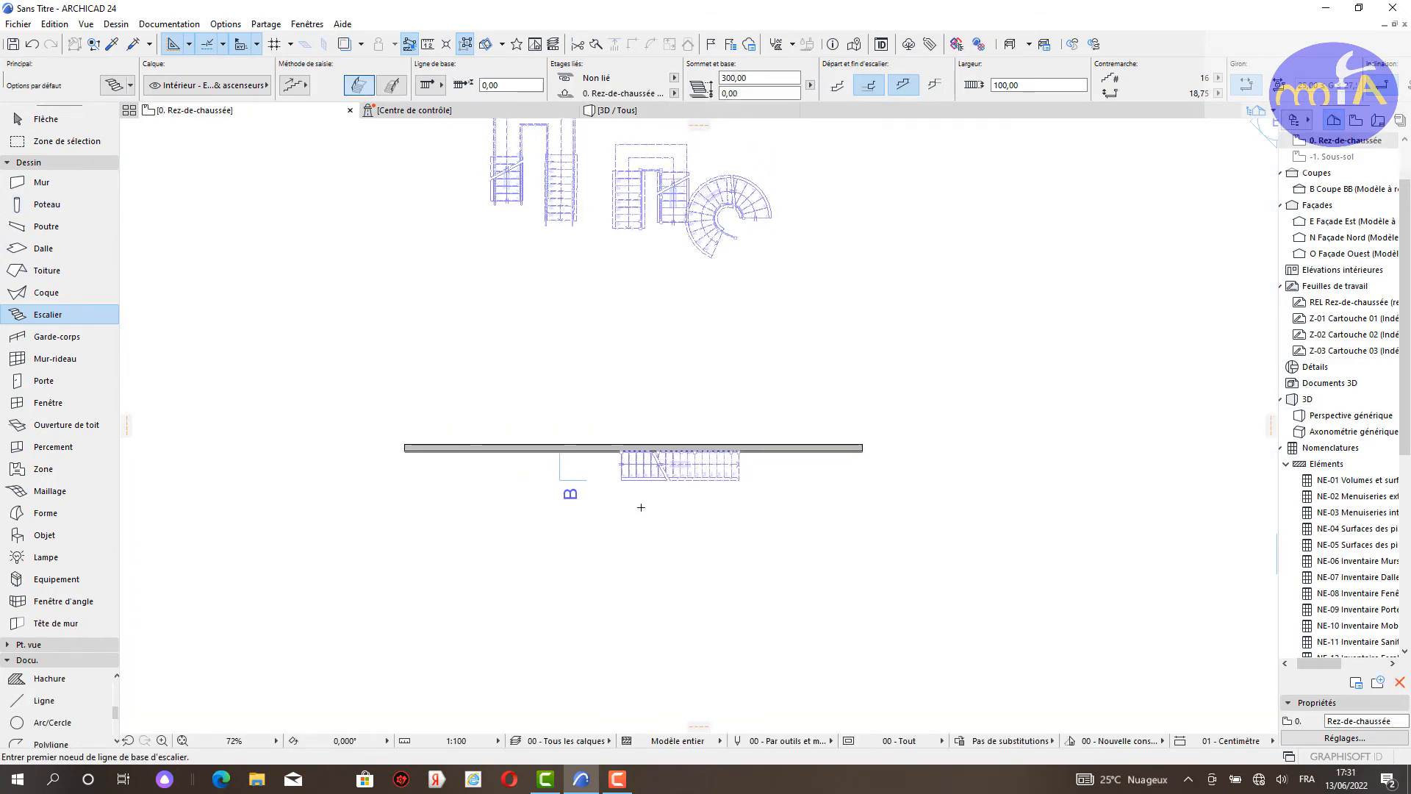
pyautogui.scroll(2, 555, 424)
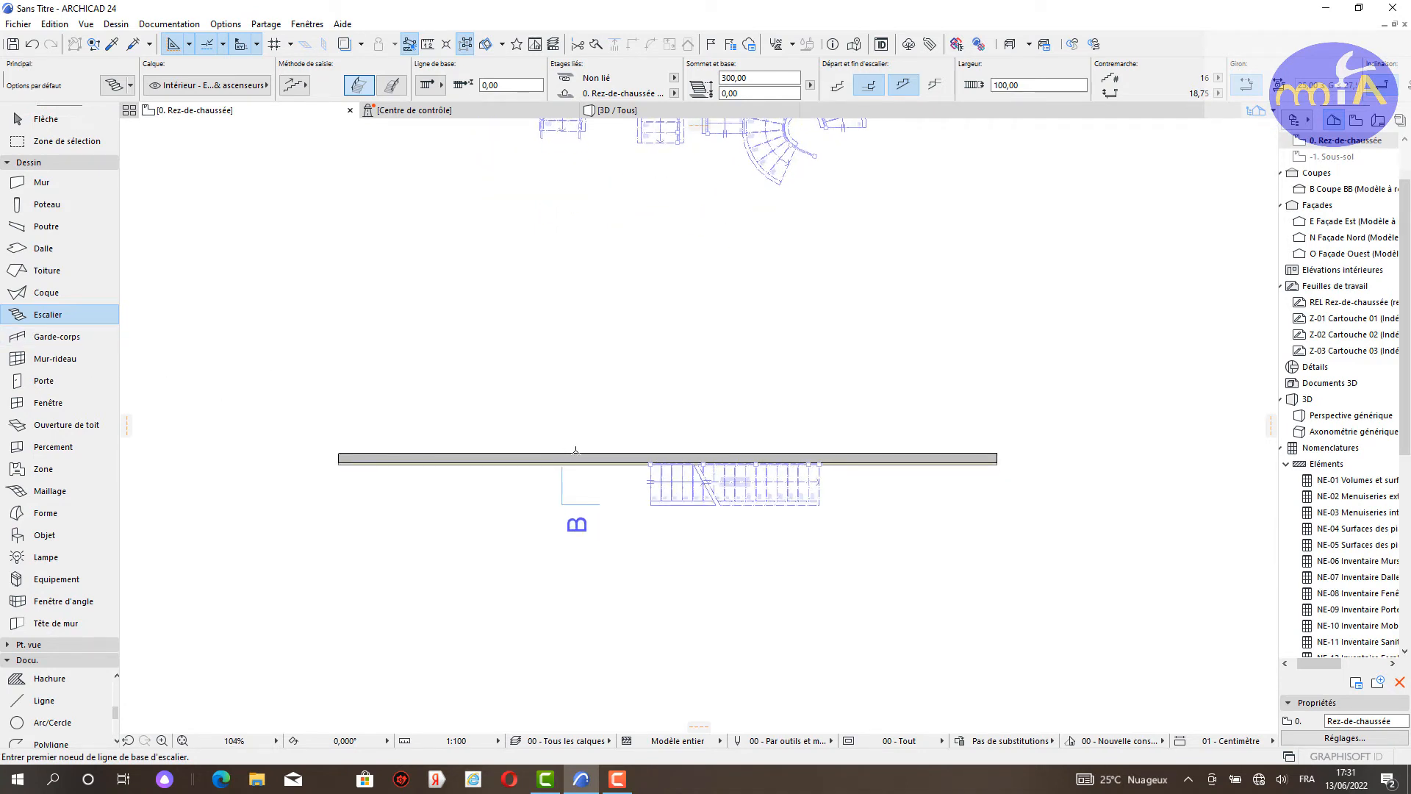
pyautogui.click(575, 451)
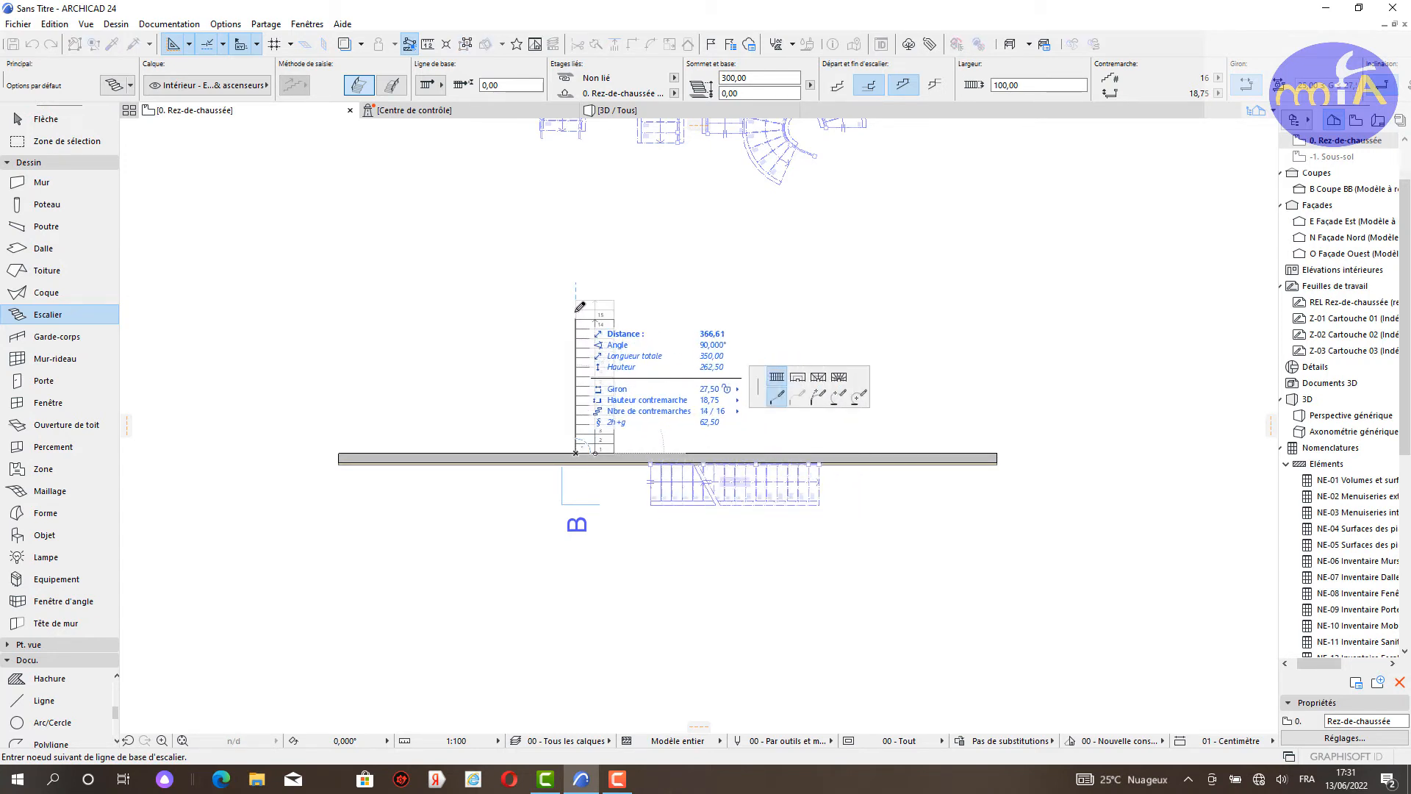
pyautogui.doubleClick(577, 303)
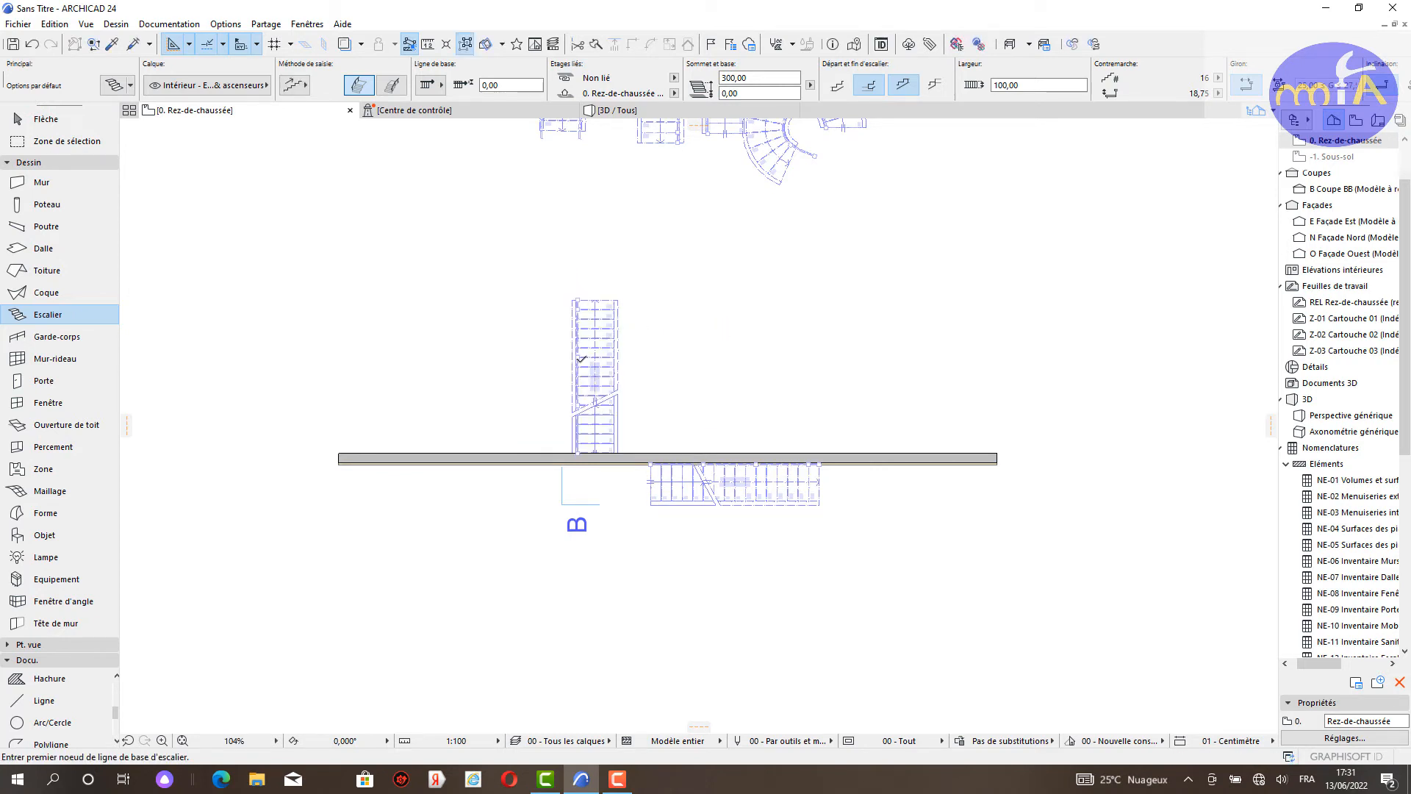
# Step: Curve the baseline of the perpendicular stair into an arc bulging slightly to the left, using the edge-curving option
pyautogui.keyDown('shift'); pyautogui.click(605, 384); pyautogui.keyUp('shift')
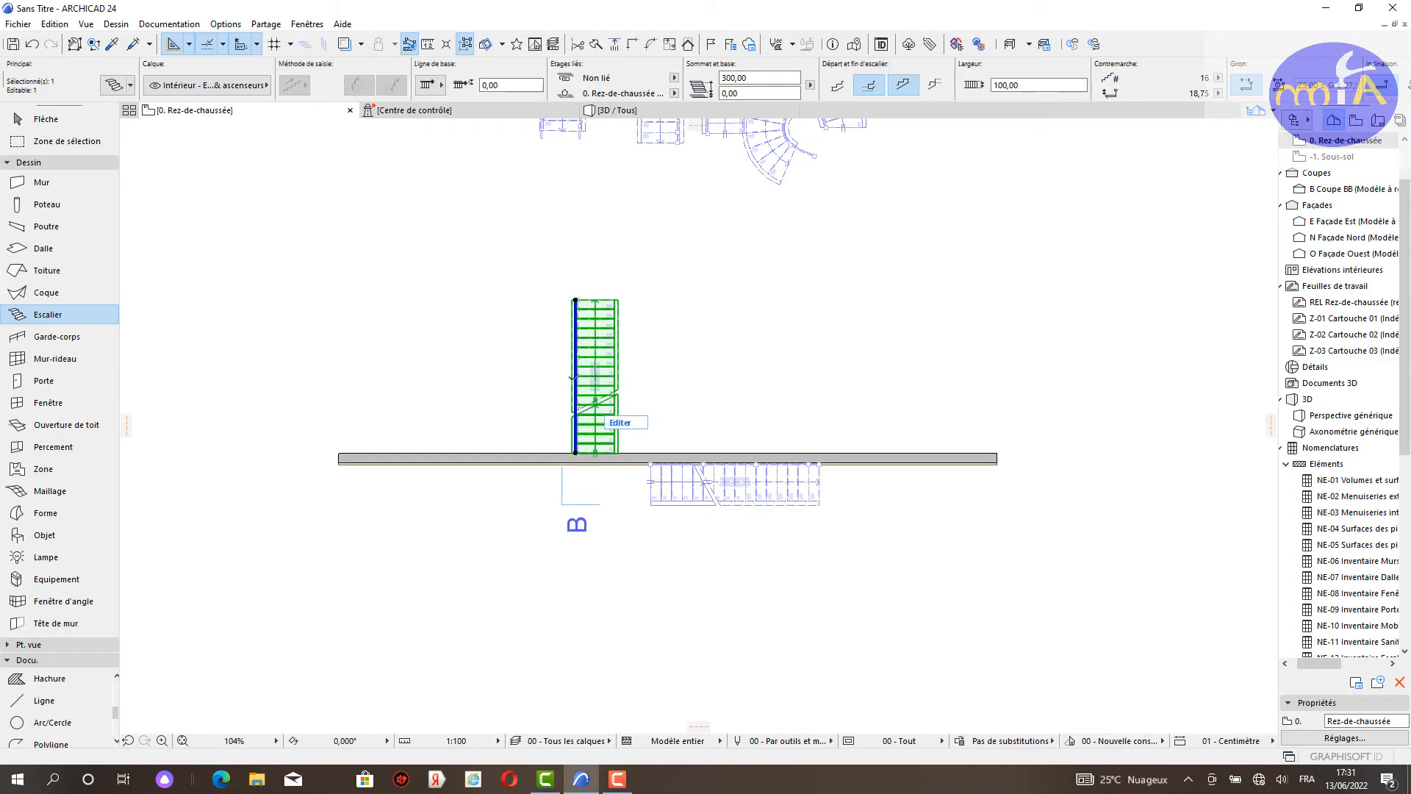
pyautogui.click(575, 381)
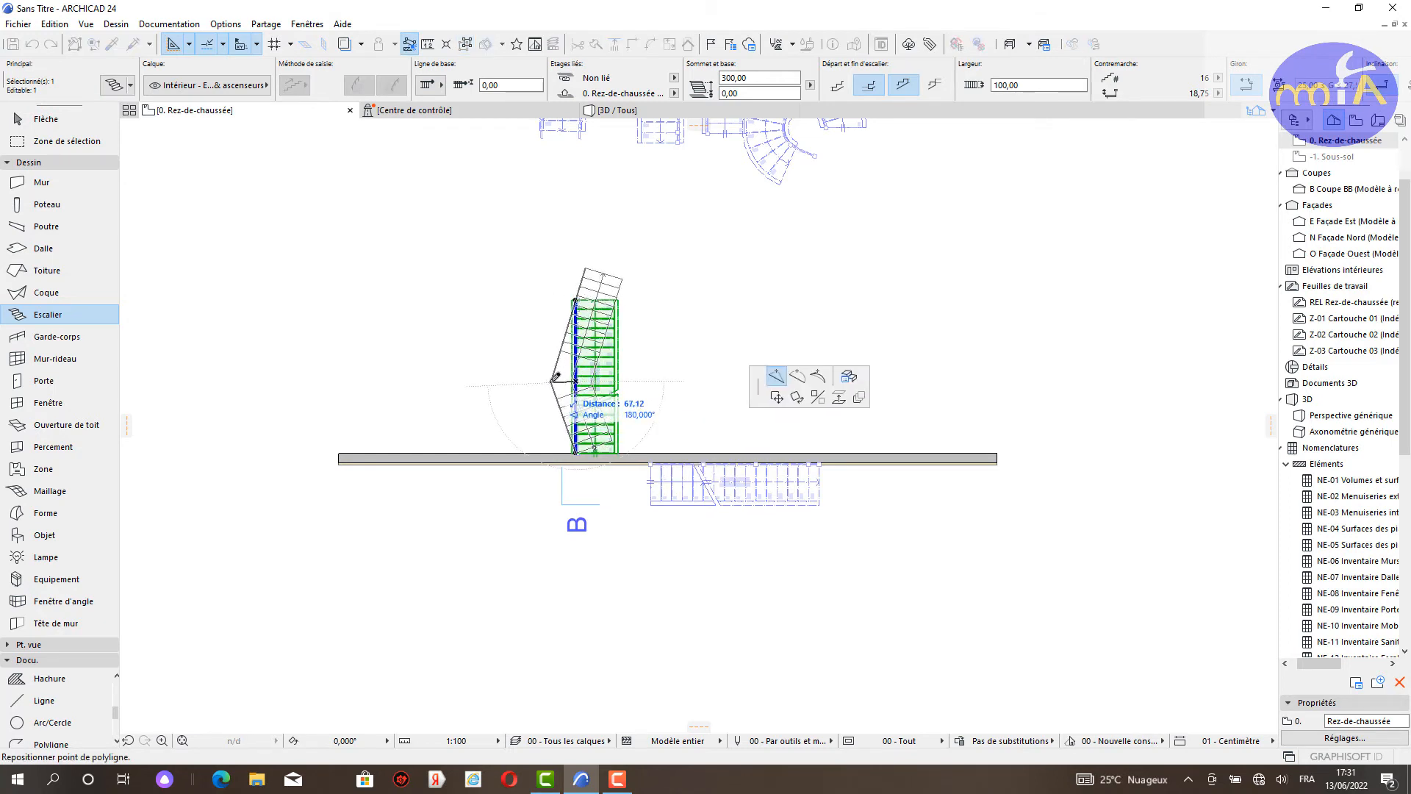
pyautogui.click(798, 379)
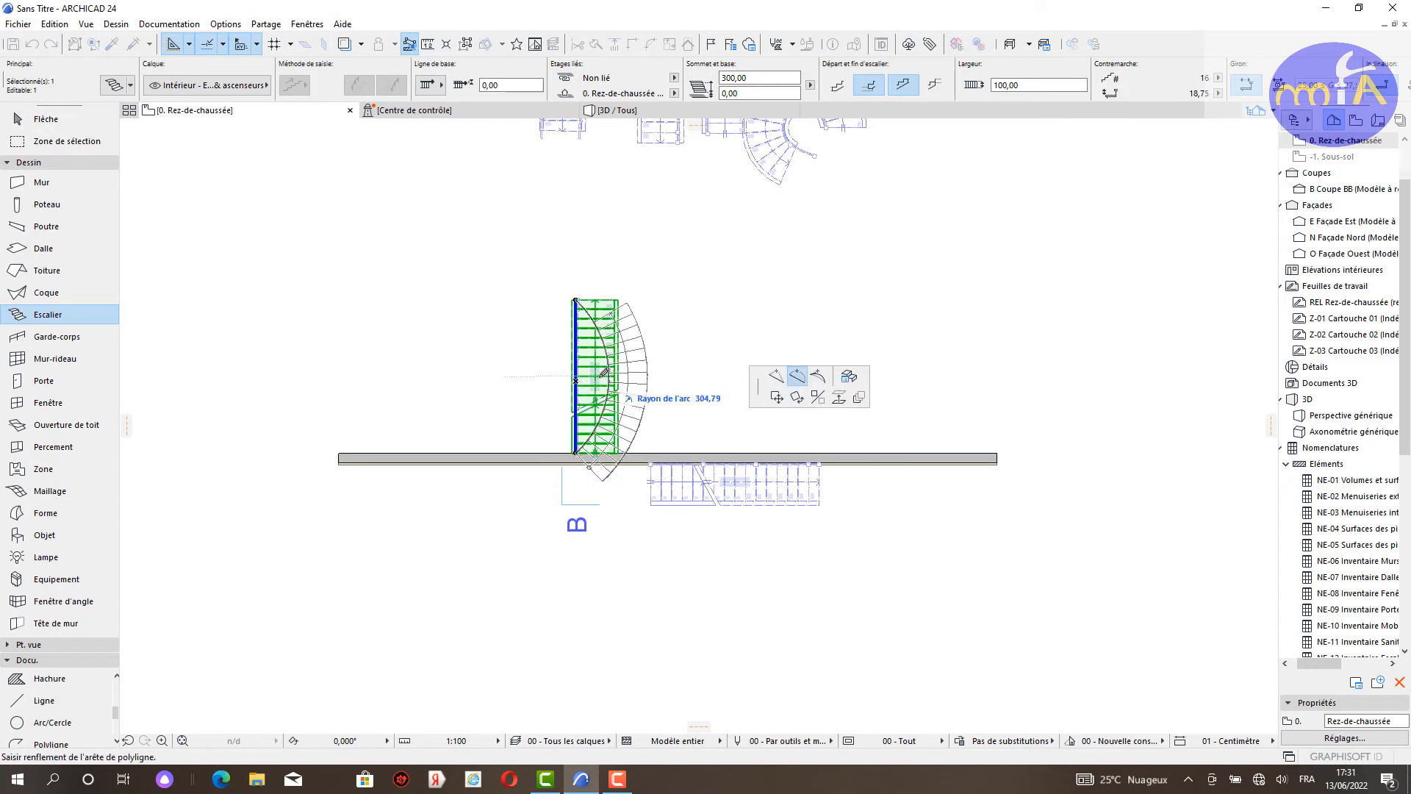
pyautogui.click(559, 371)
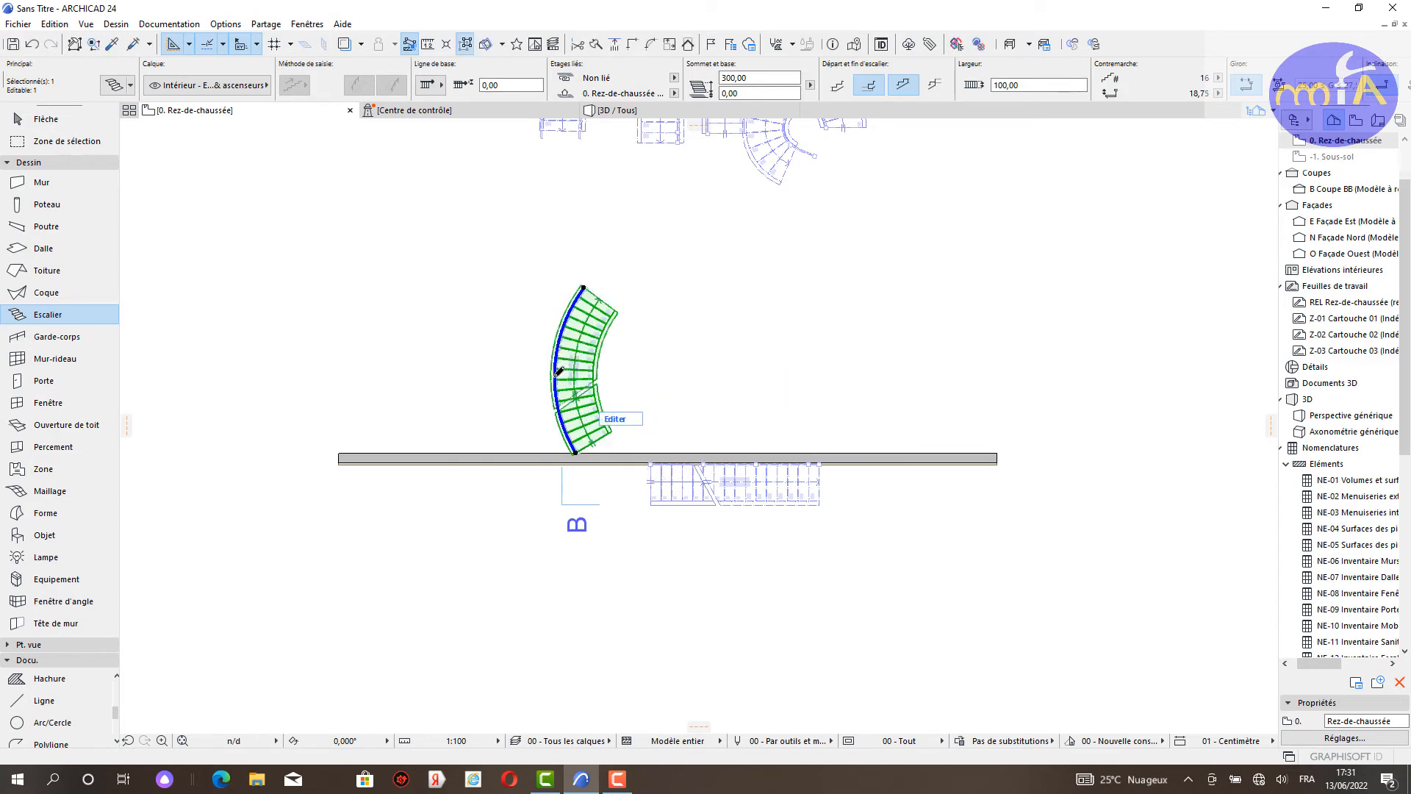
pyautogui.scroll(-2, 606, 367)
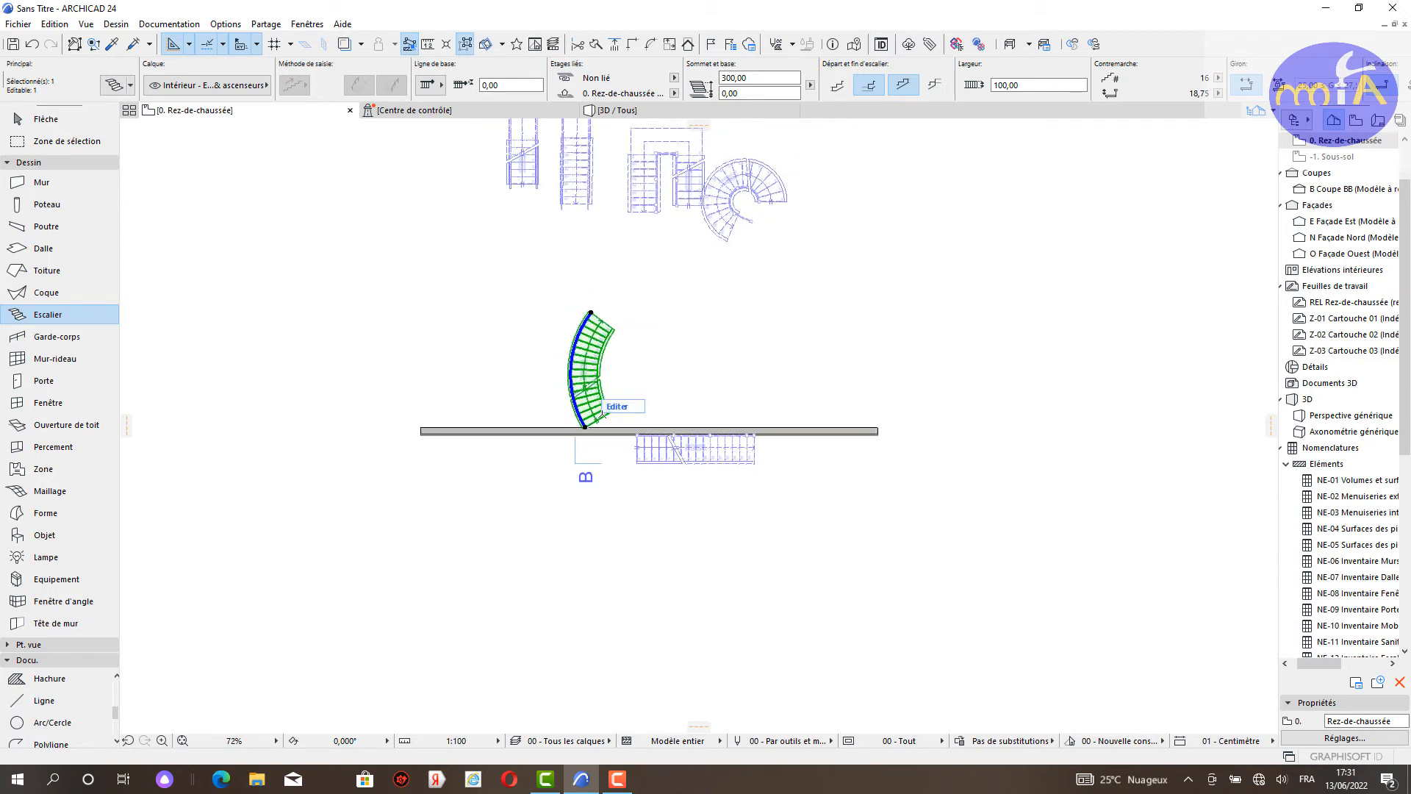
pyautogui.press('Escape')
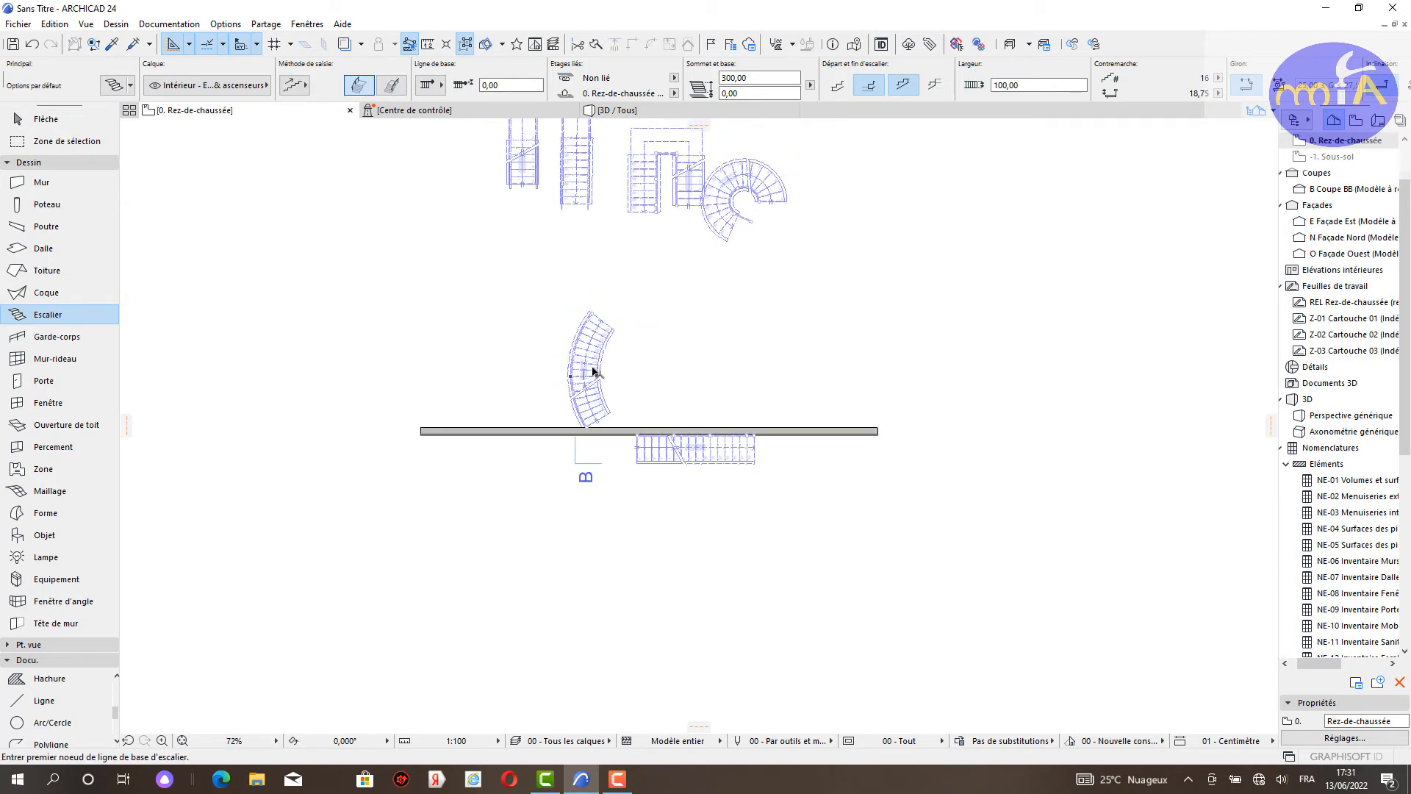
# Step: Mirror a copy of the curved stair about a vertical axis through the inner corner of its upper end
pyautogui.keyDown('shift'); pyautogui.click(594, 371); pyautogui.keyUp('shift')
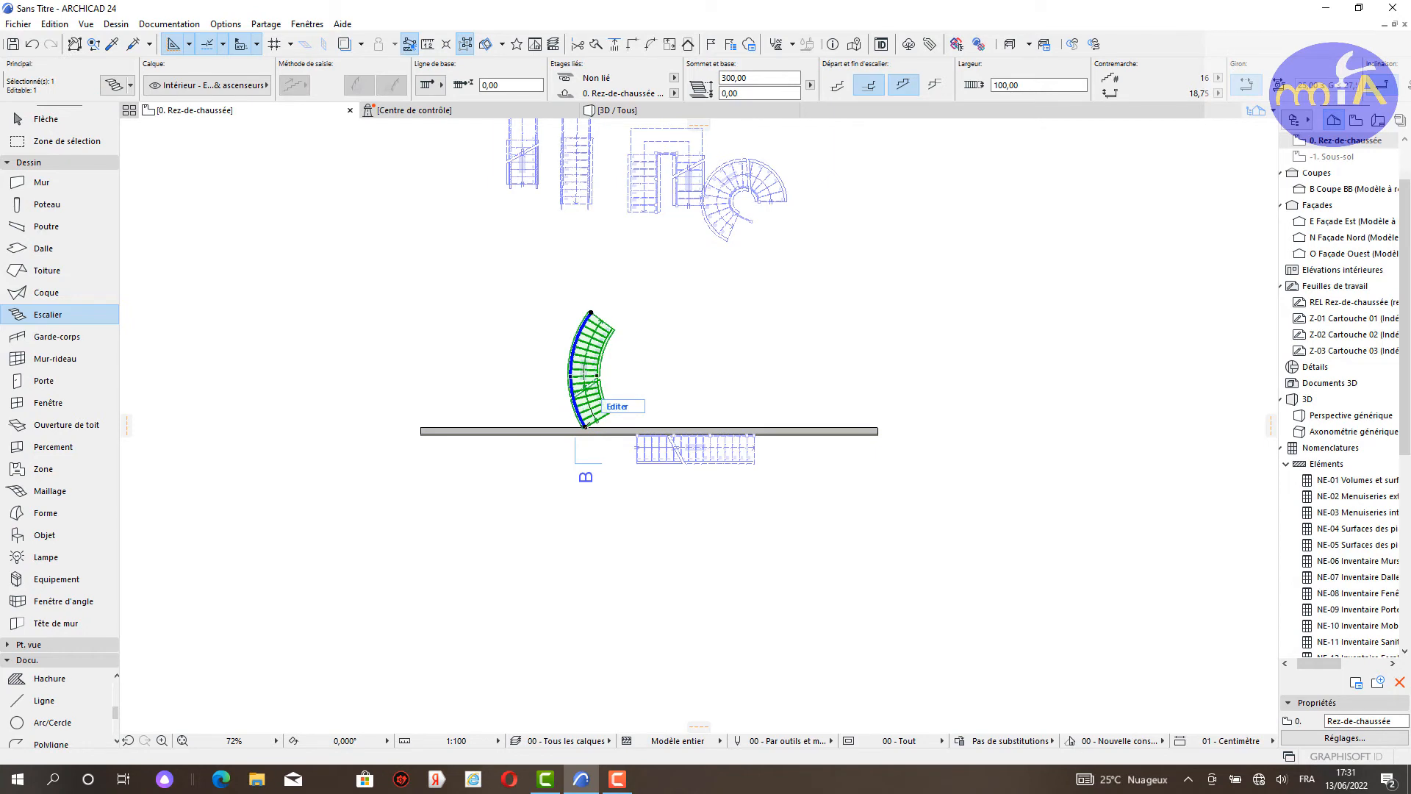
pyautogui.click(586, 427)
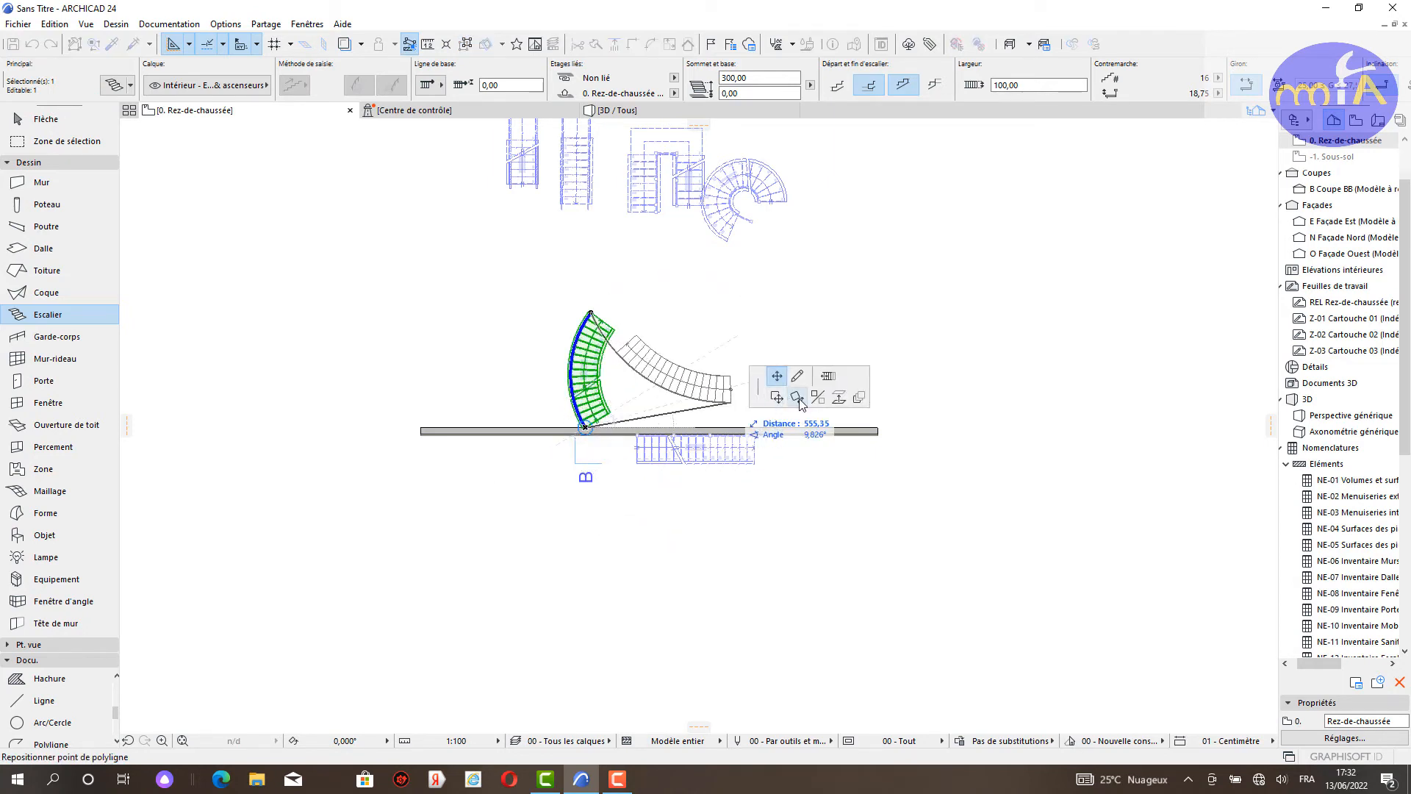
pyautogui.click(820, 399)
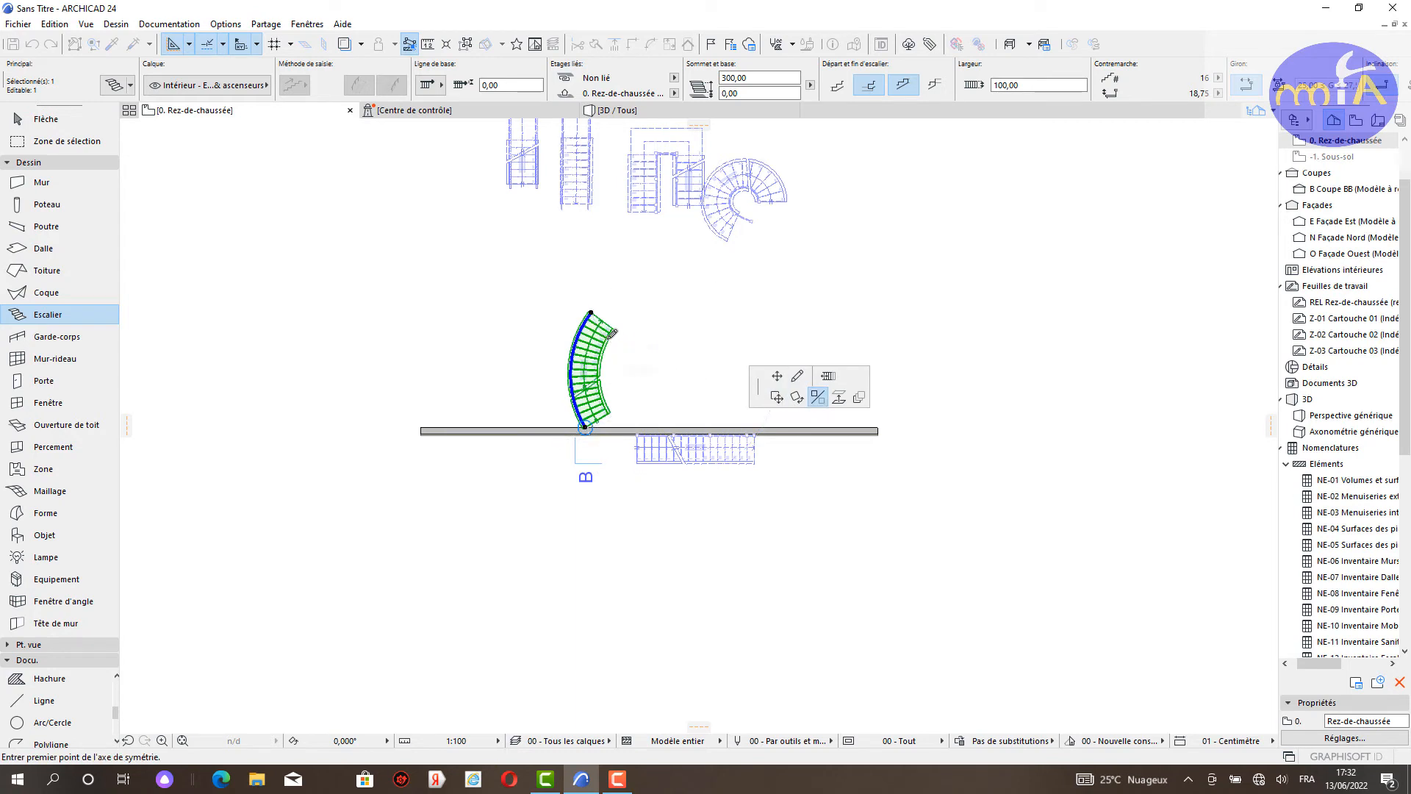
pyautogui.click(612, 327)
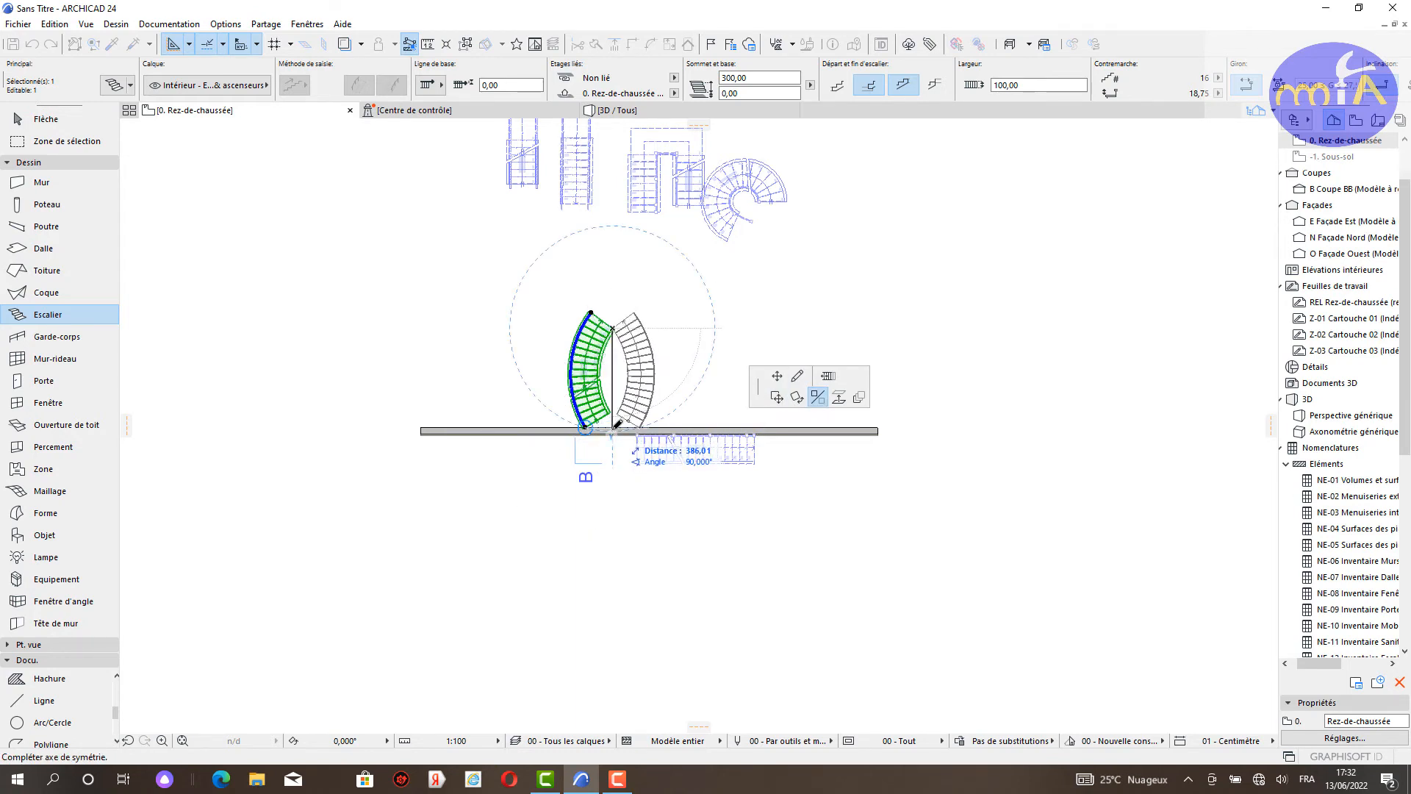
pyautogui.press('ctrl')
pyautogui.click(614, 426)
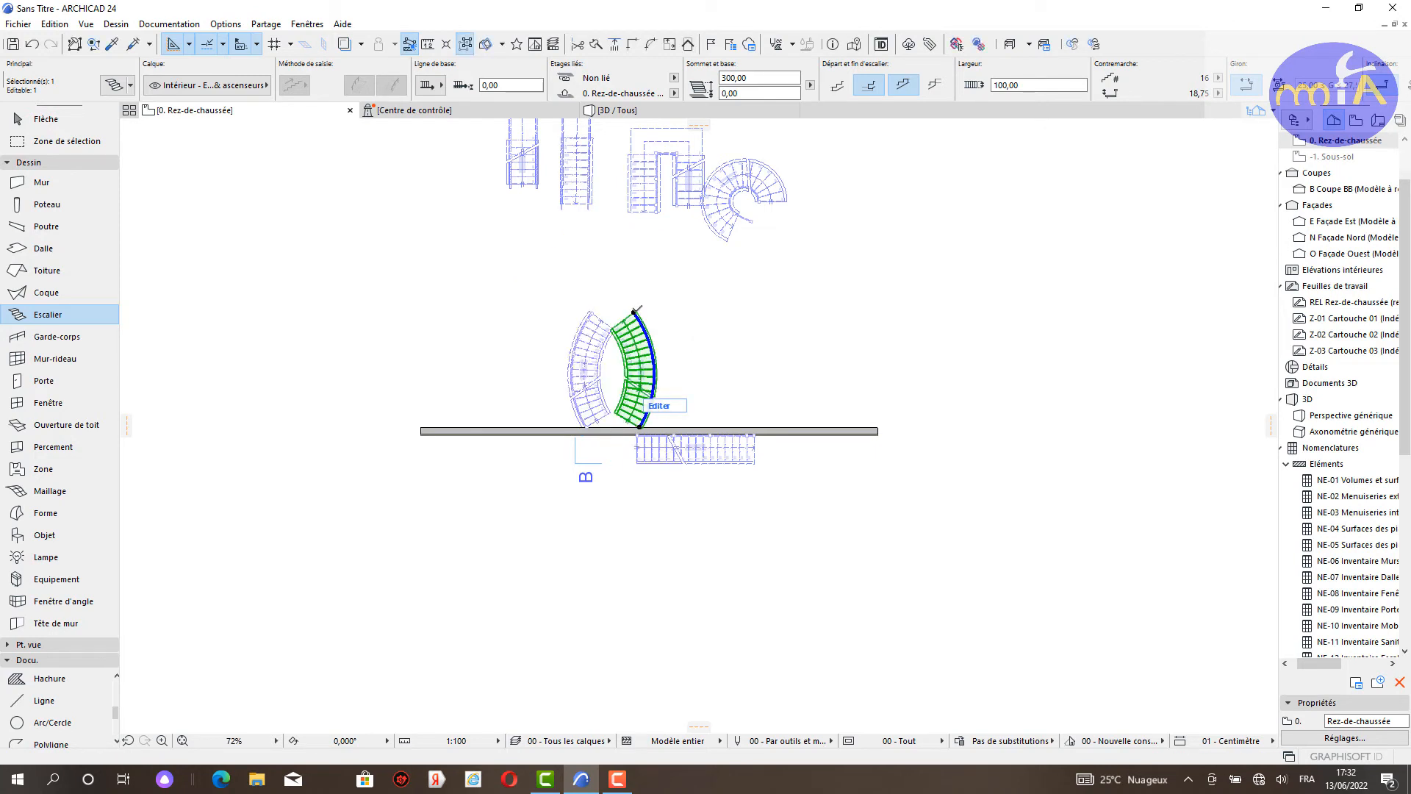
# Step: Move the mirrored curved stair 120 cm horizontally to the right, widening the gap between the two curved stairs
pyautogui.click(637, 310)
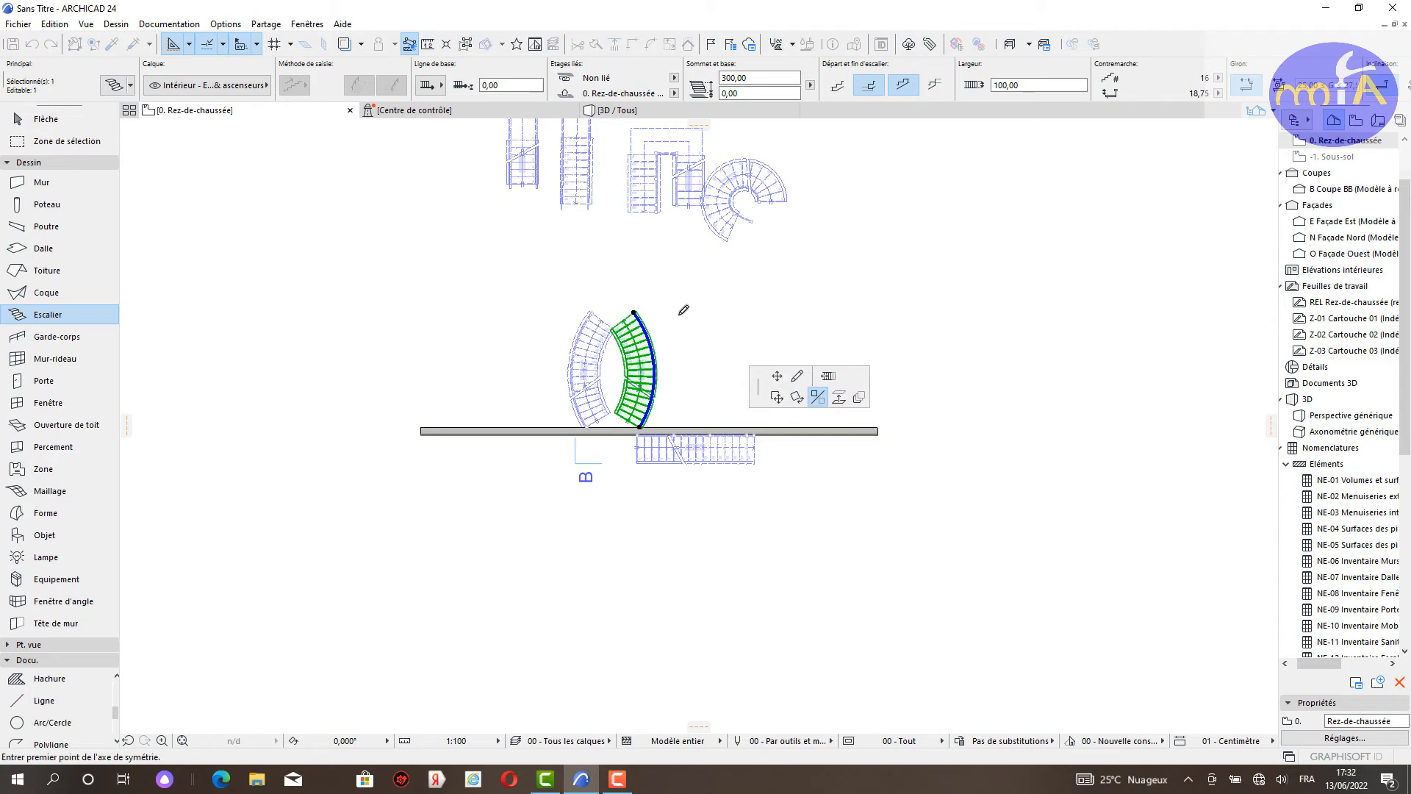
pyautogui.click(776, 399)
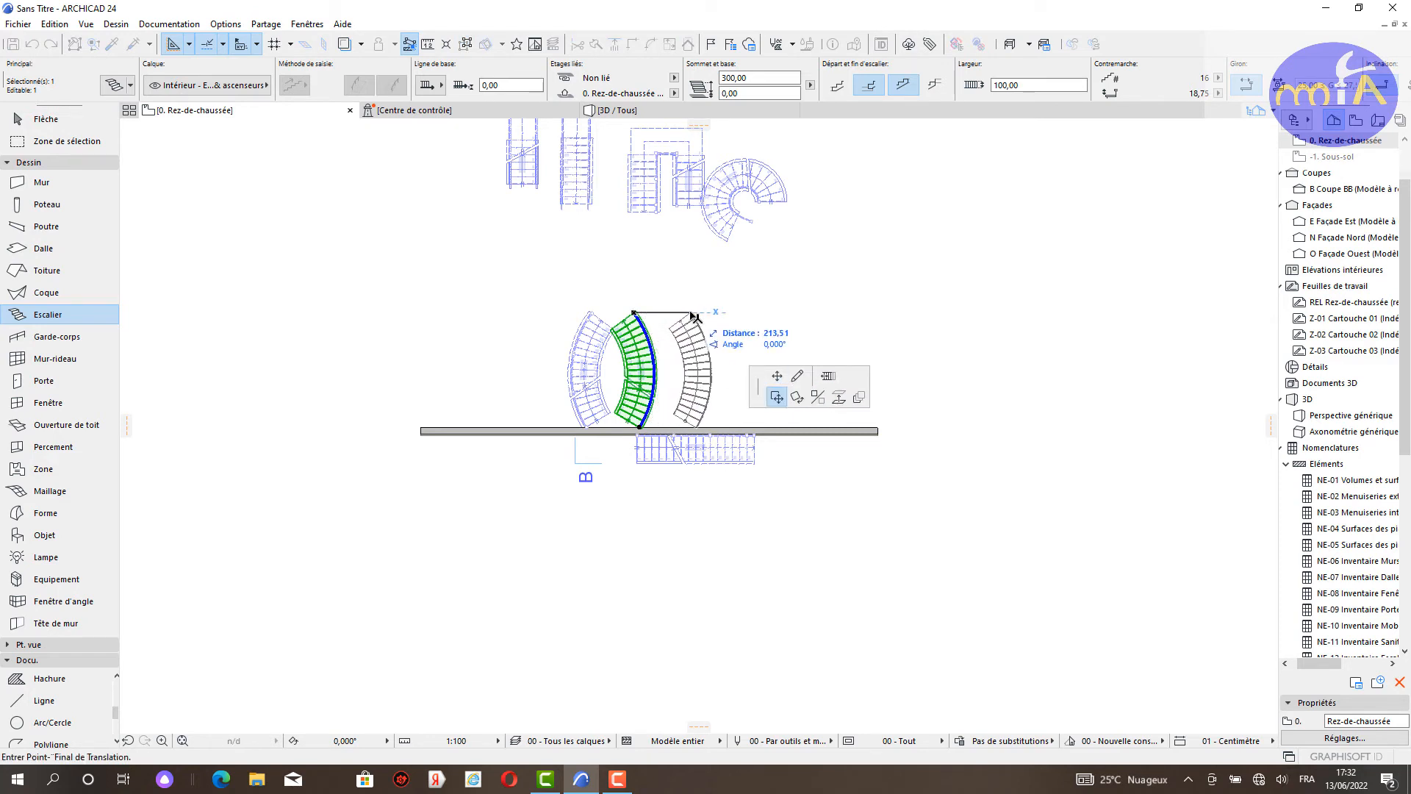
pyautogui.write('120')
pyautogui.press('Return')
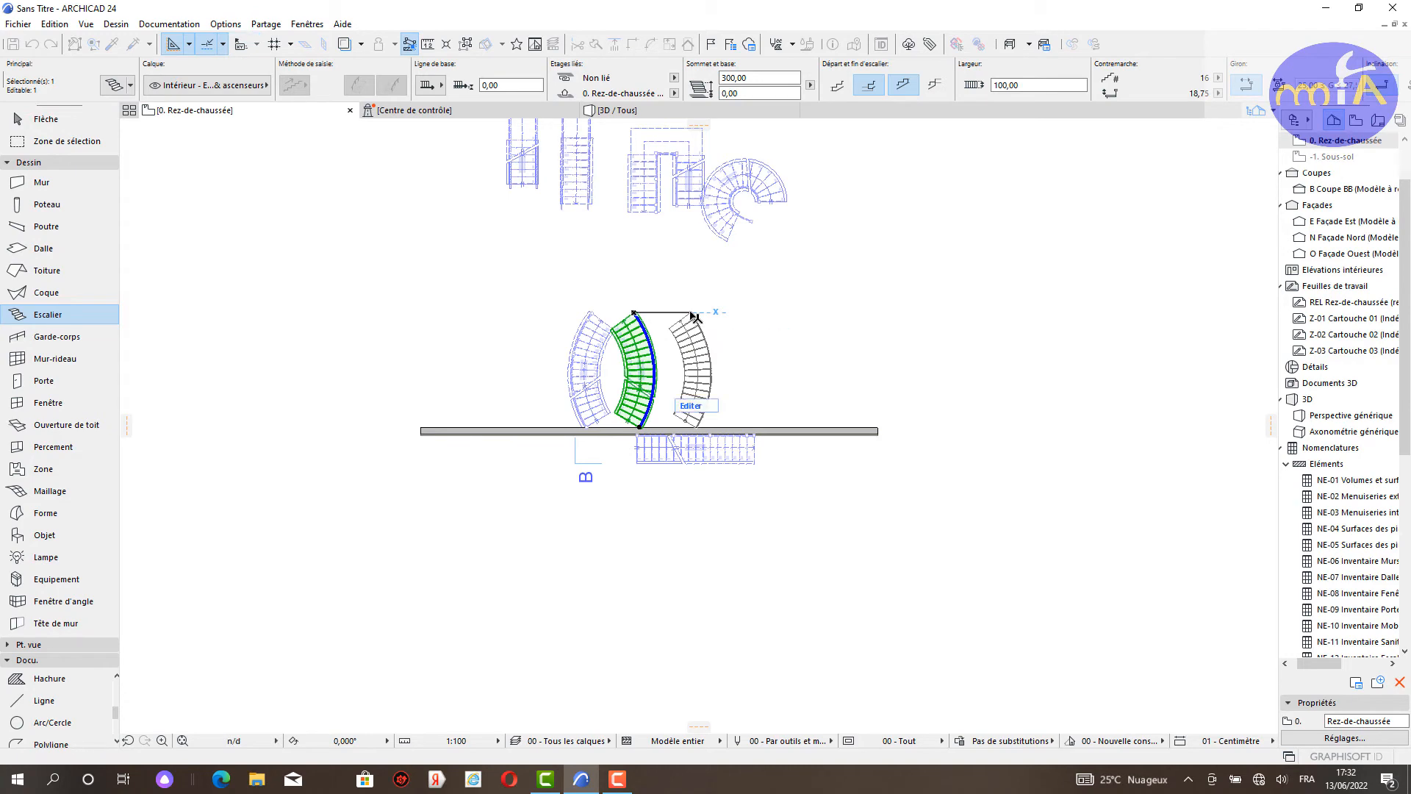
pyautogui.press('Escape')
pyautogui.press('Escape')
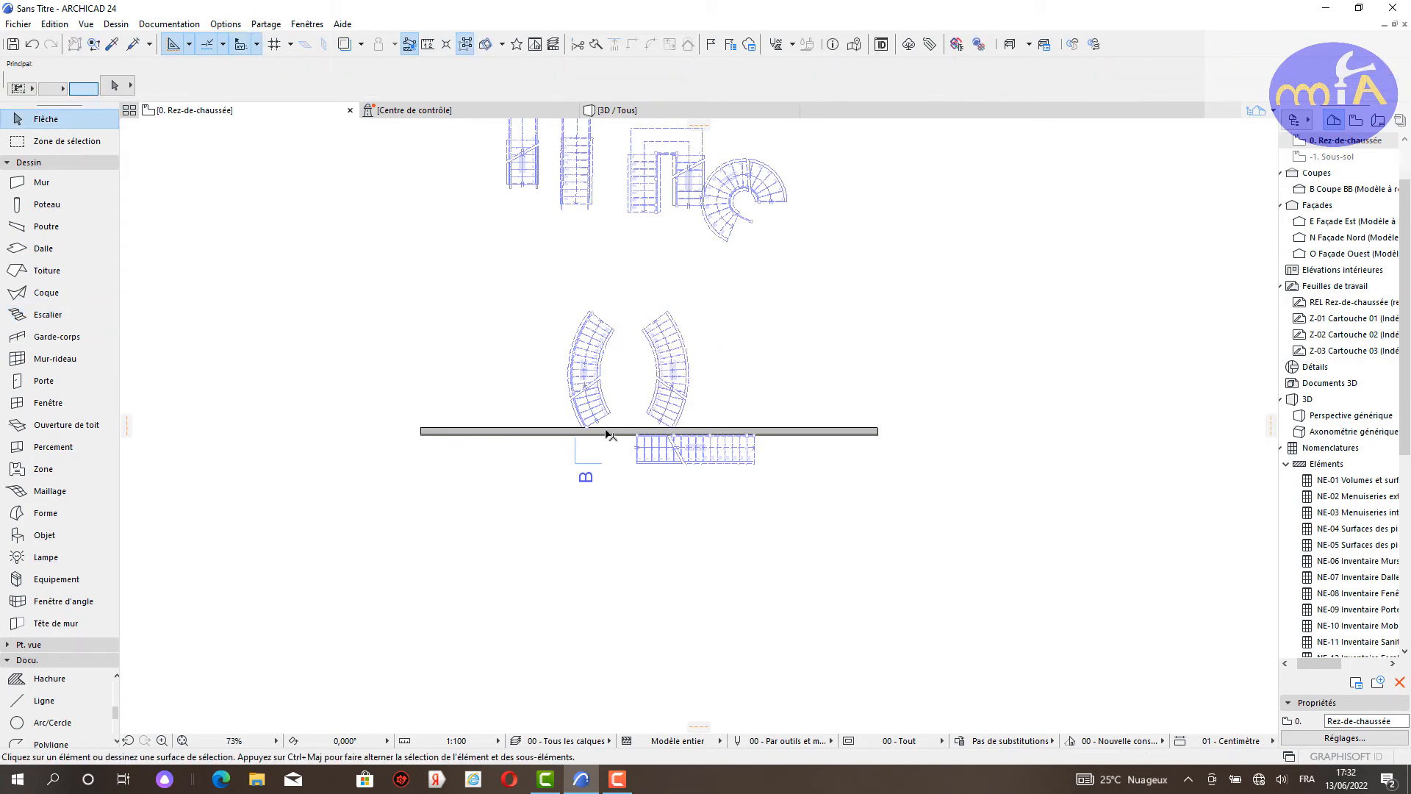
# Step: Delete the straight stair running along the lower face of the wall
pyautogui.scroll(4, 608, 437)
pyautogui.moveTo(610, 426); pyautogui.dragTo(572, 384, button='middle')
pyautogui.scroll(2, 539, 416)
pyautogui.click(785, 499)
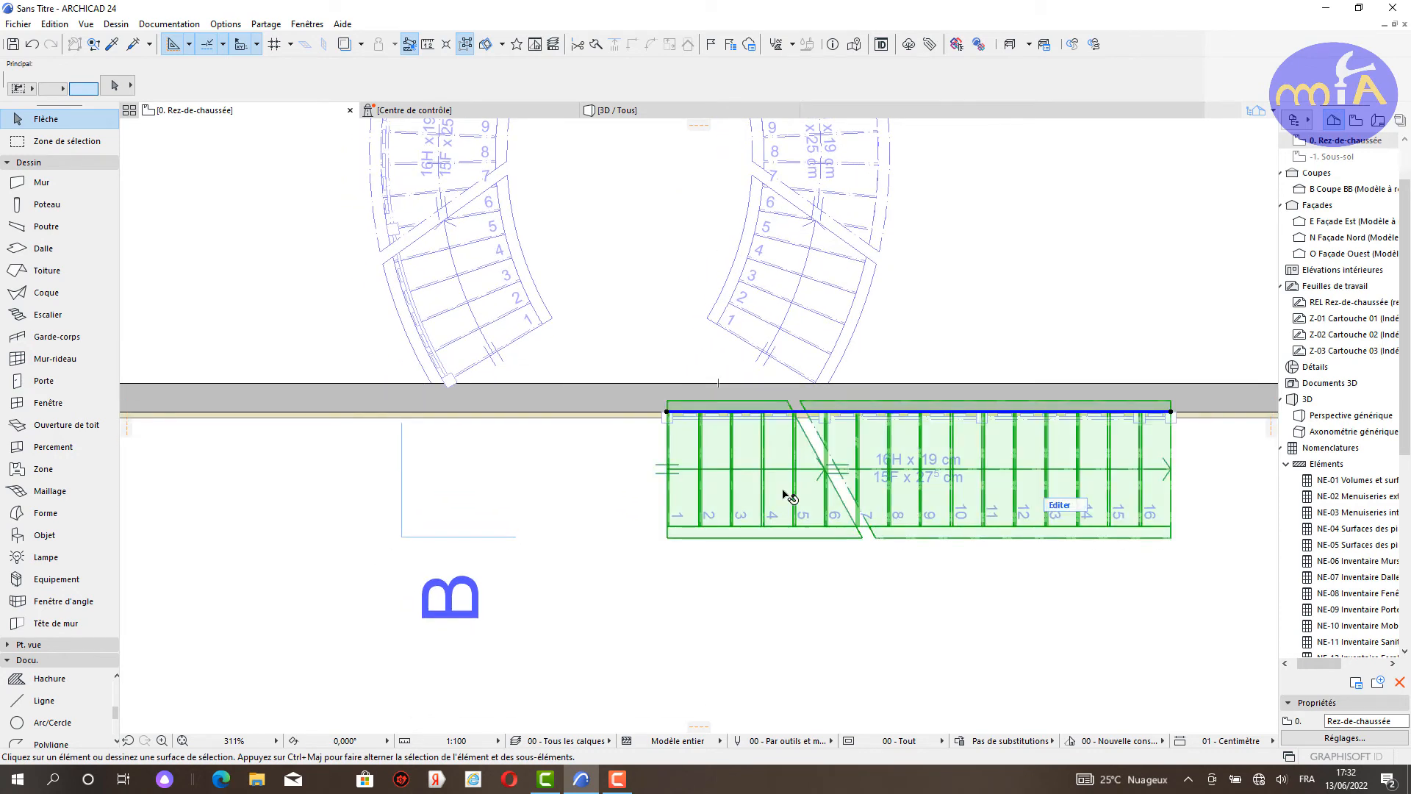
pyautogui.press('Delete')
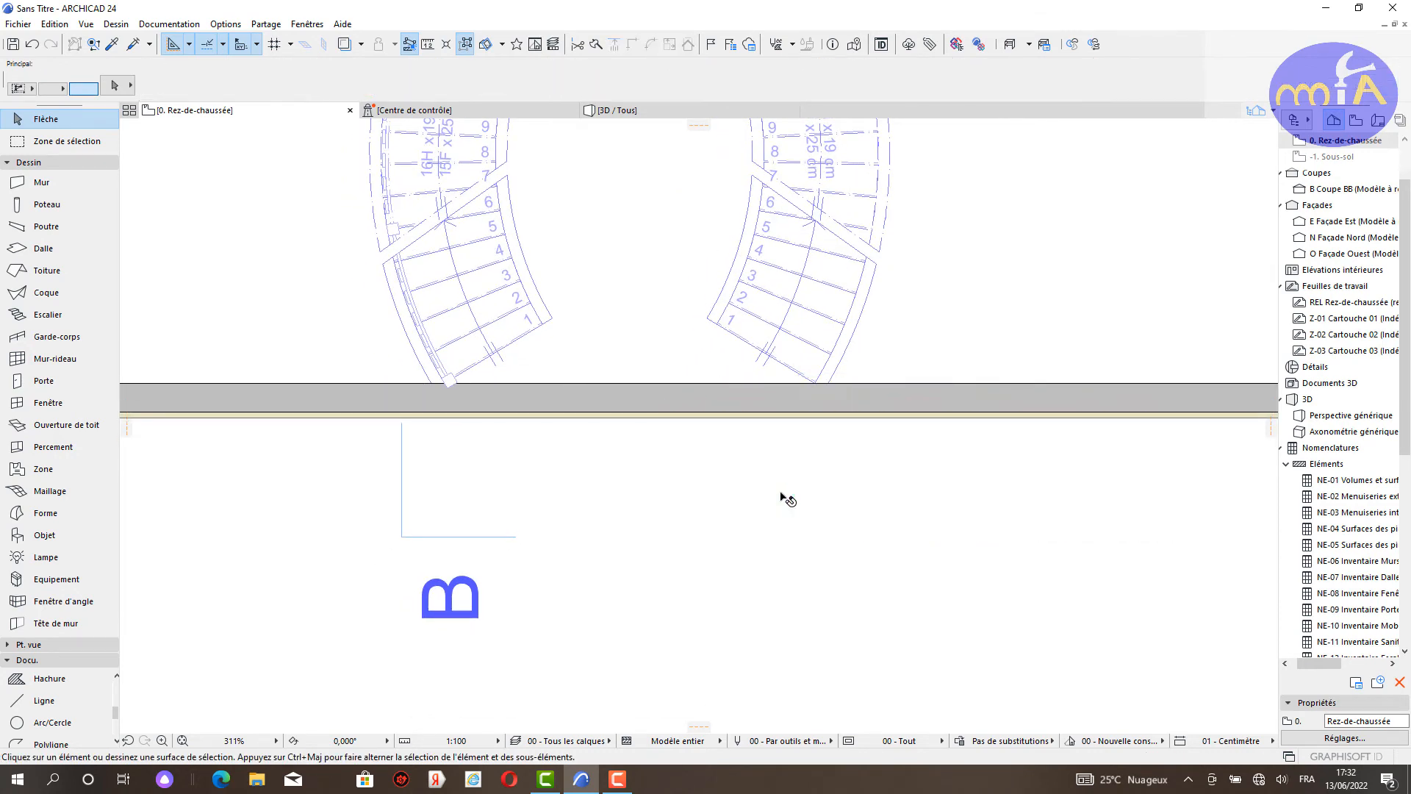
pyautogui.scroll(-2, 706, 485)
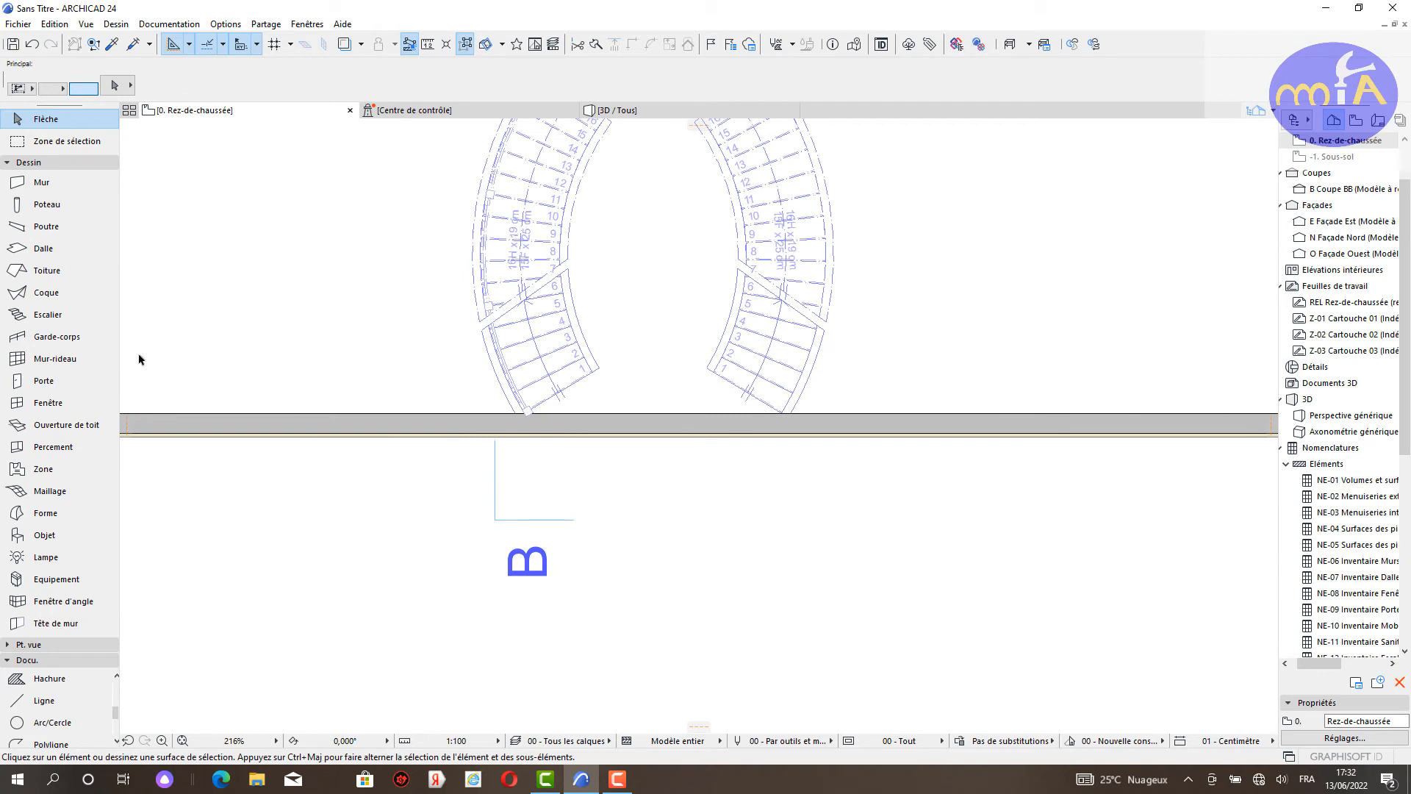
pyautogui.click(46, 251)
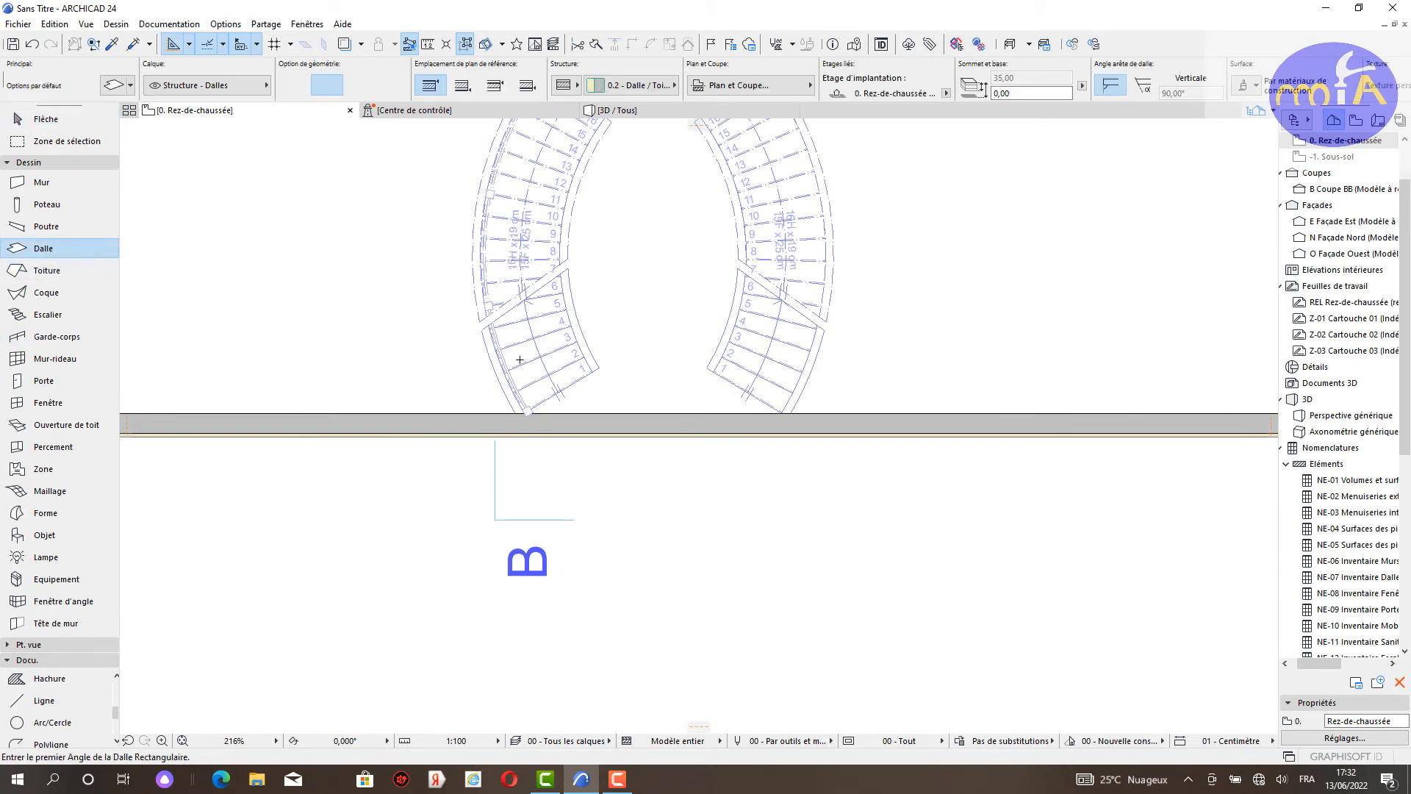
pyautogui.click(451, 390)
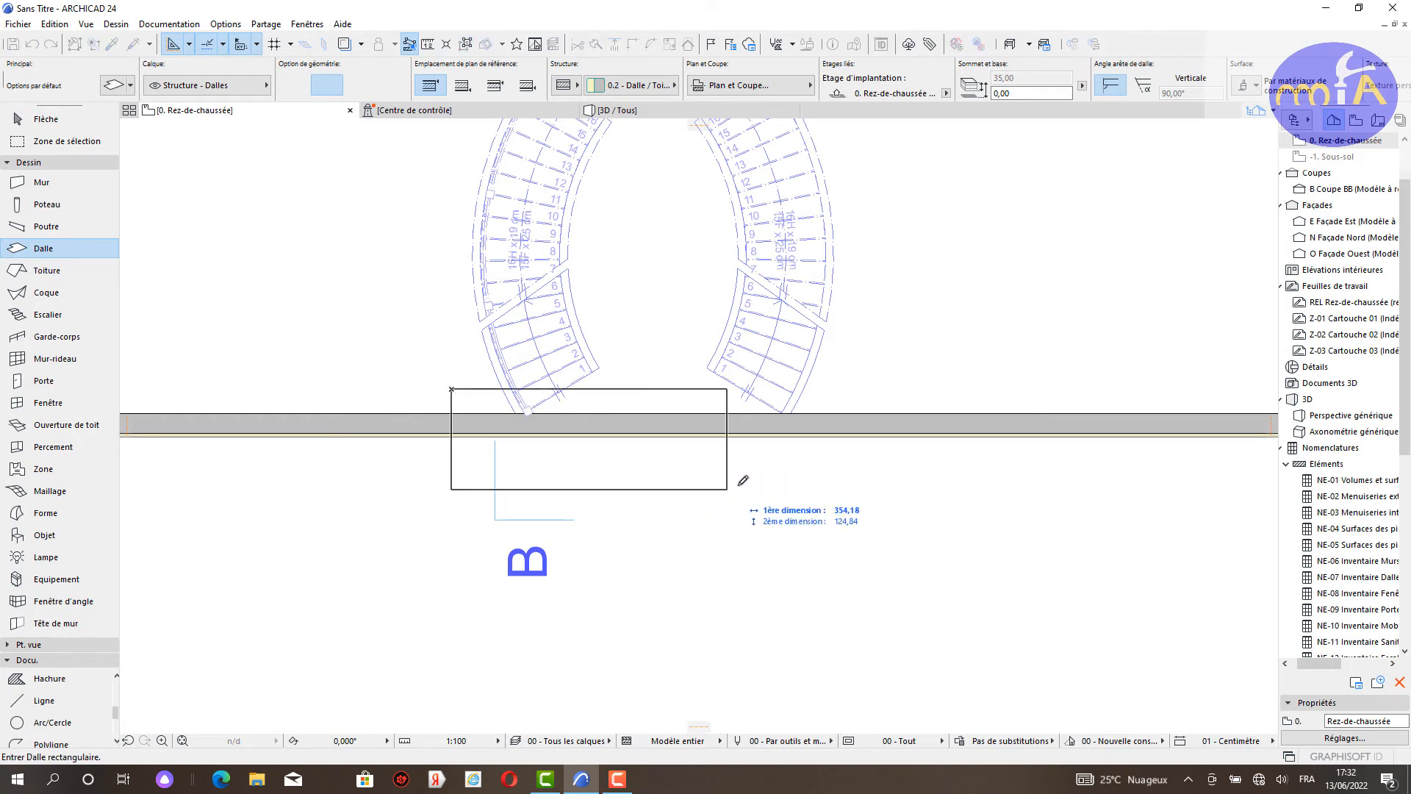
pyautogui.press('Escape')
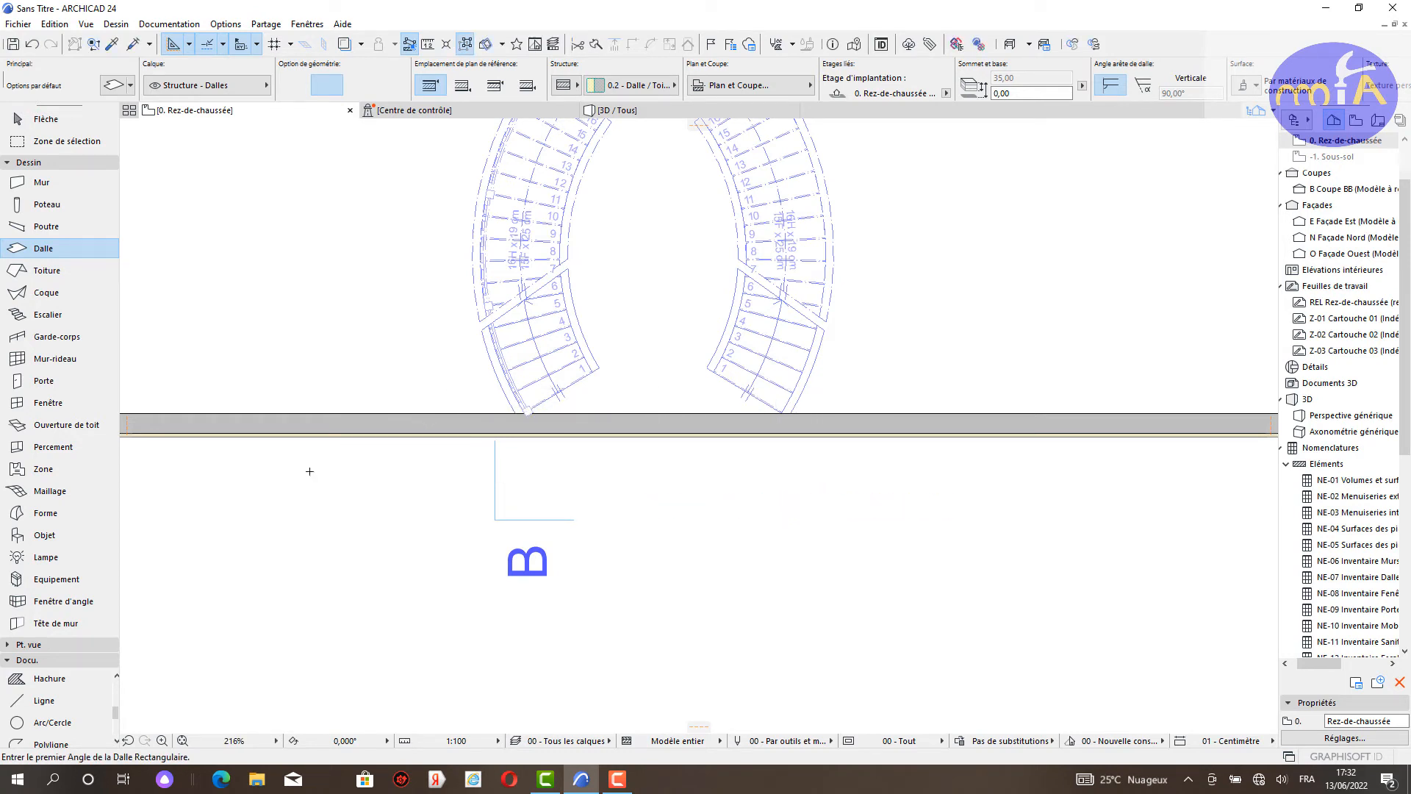
# Step: Draw an upward-bulging semicircular arc about 412 cm wide, centred above the upper ends of the two curved stairs
pyautogui.click(51, 723)
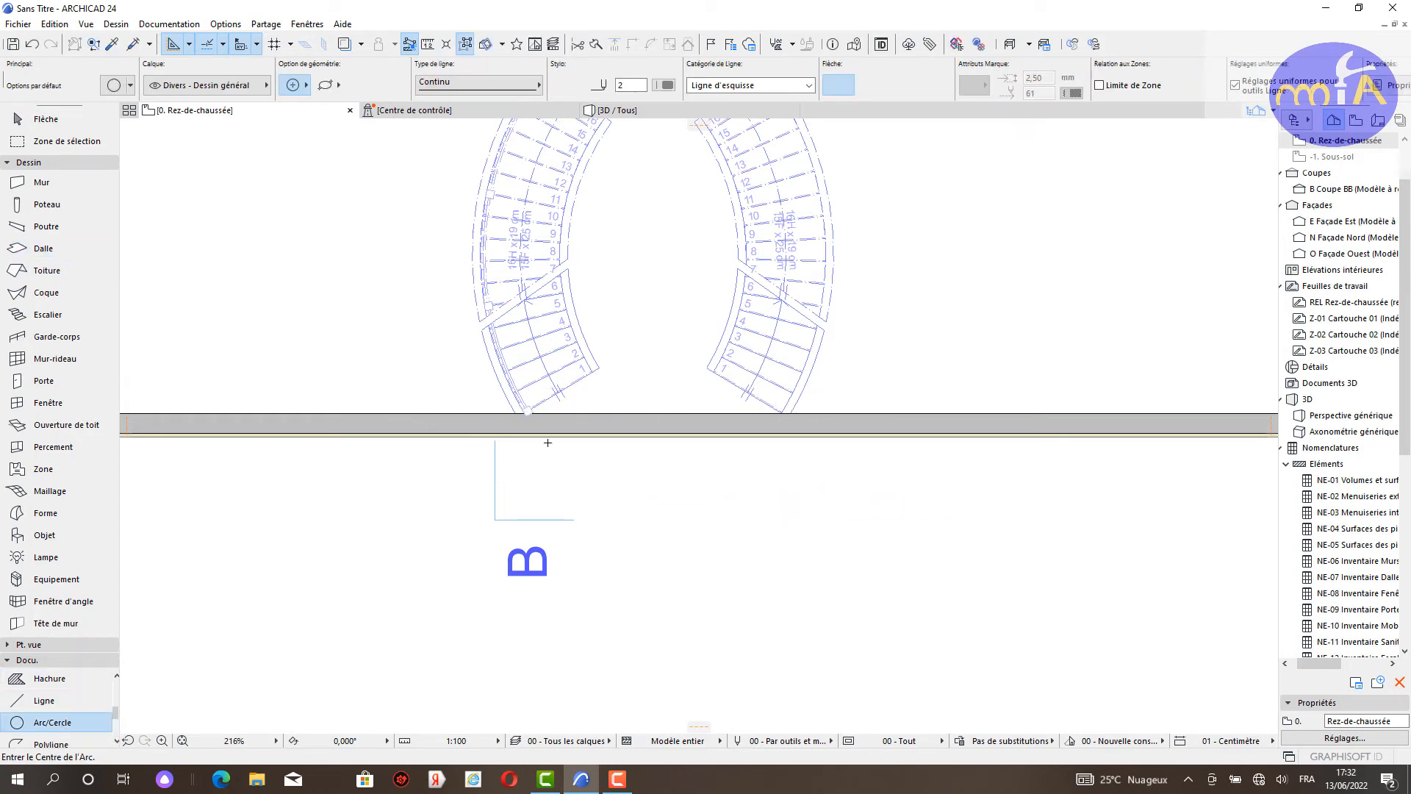
pyautogui.click(615, 400)
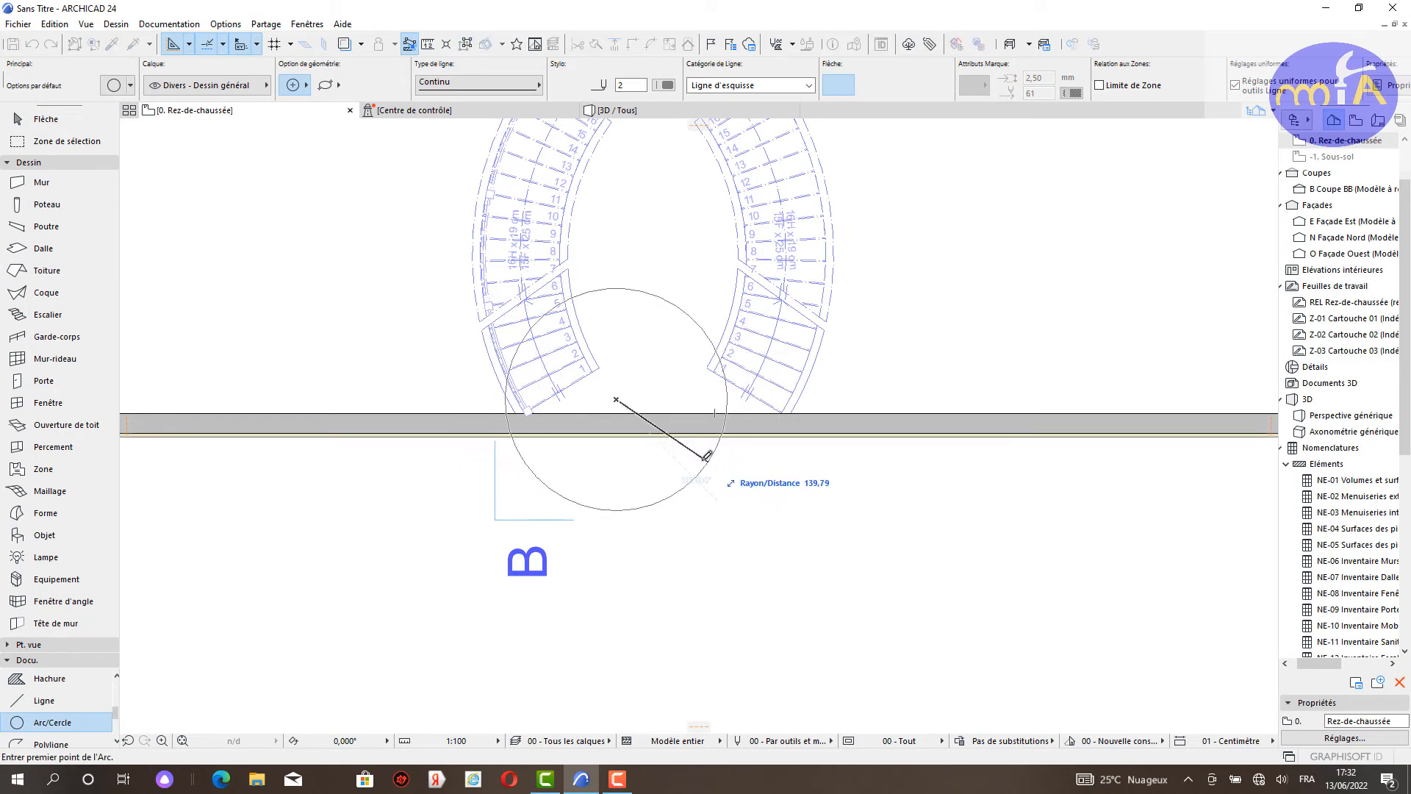
pyautogui.press('Escape')
pyautogui.moveTo(656, 439); pyautogui.dragTo(662, 482, button='middle')
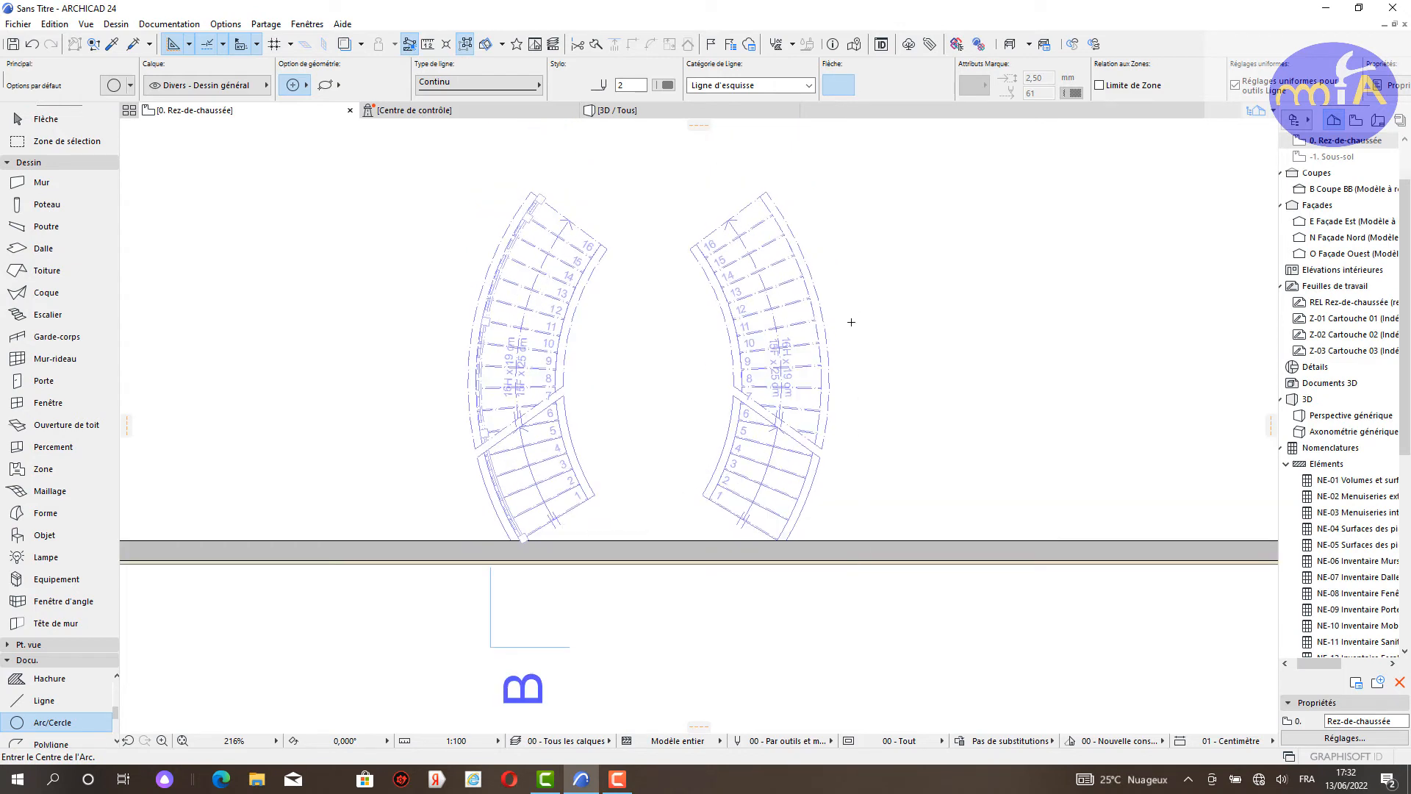
pyautogui.click(519, 160)
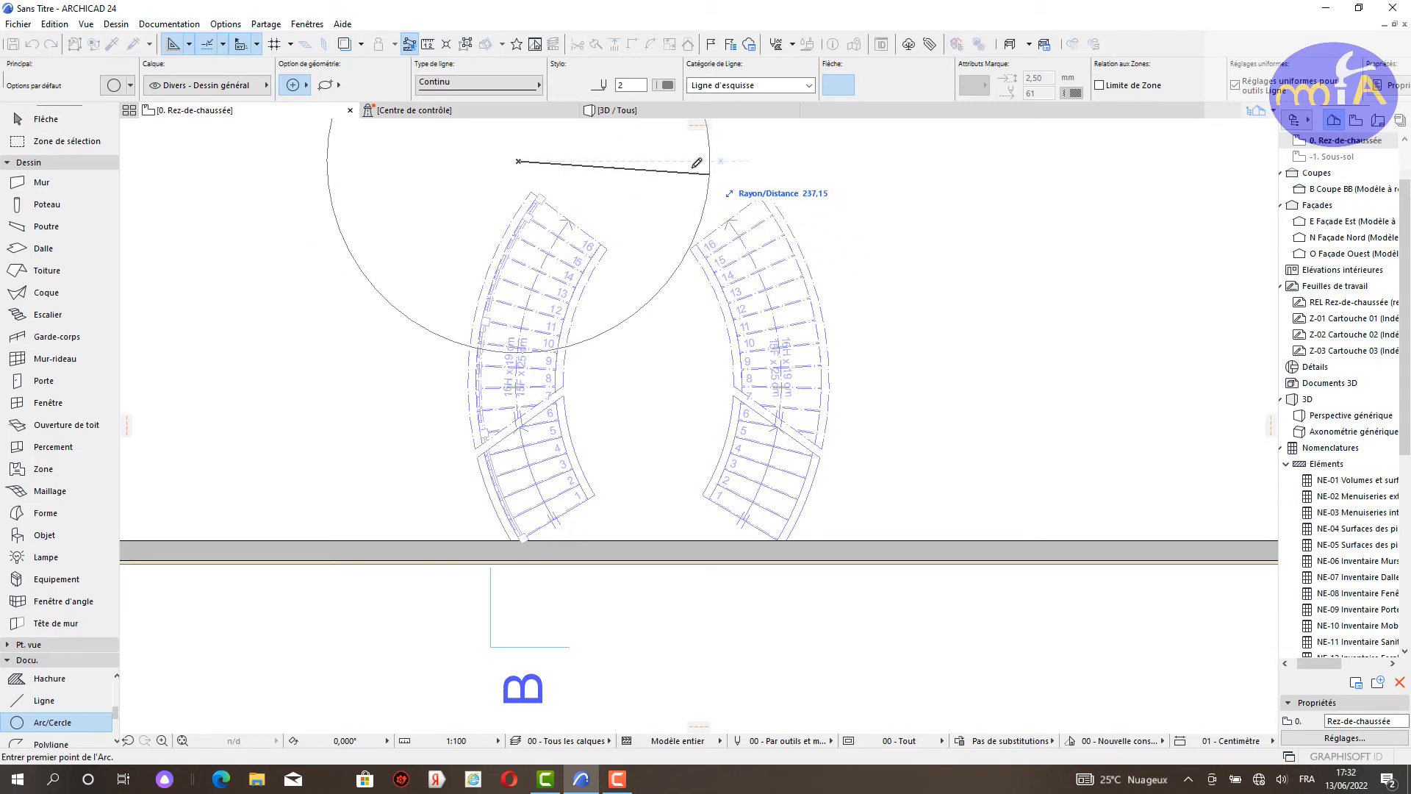
pyautogui.scroll(-3, 750, 161)
pyautogui.press('Escape')
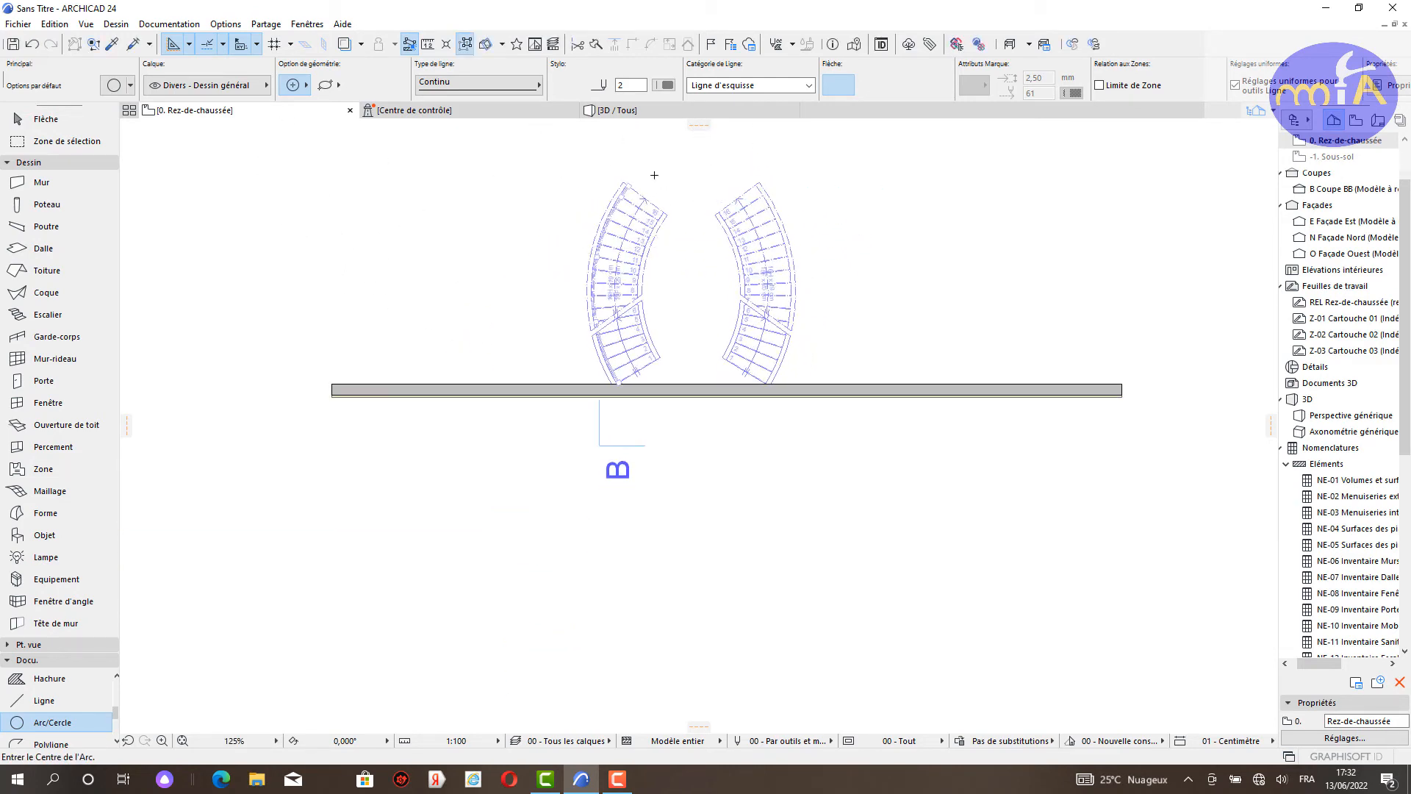
pyautogui.click(679, 173)
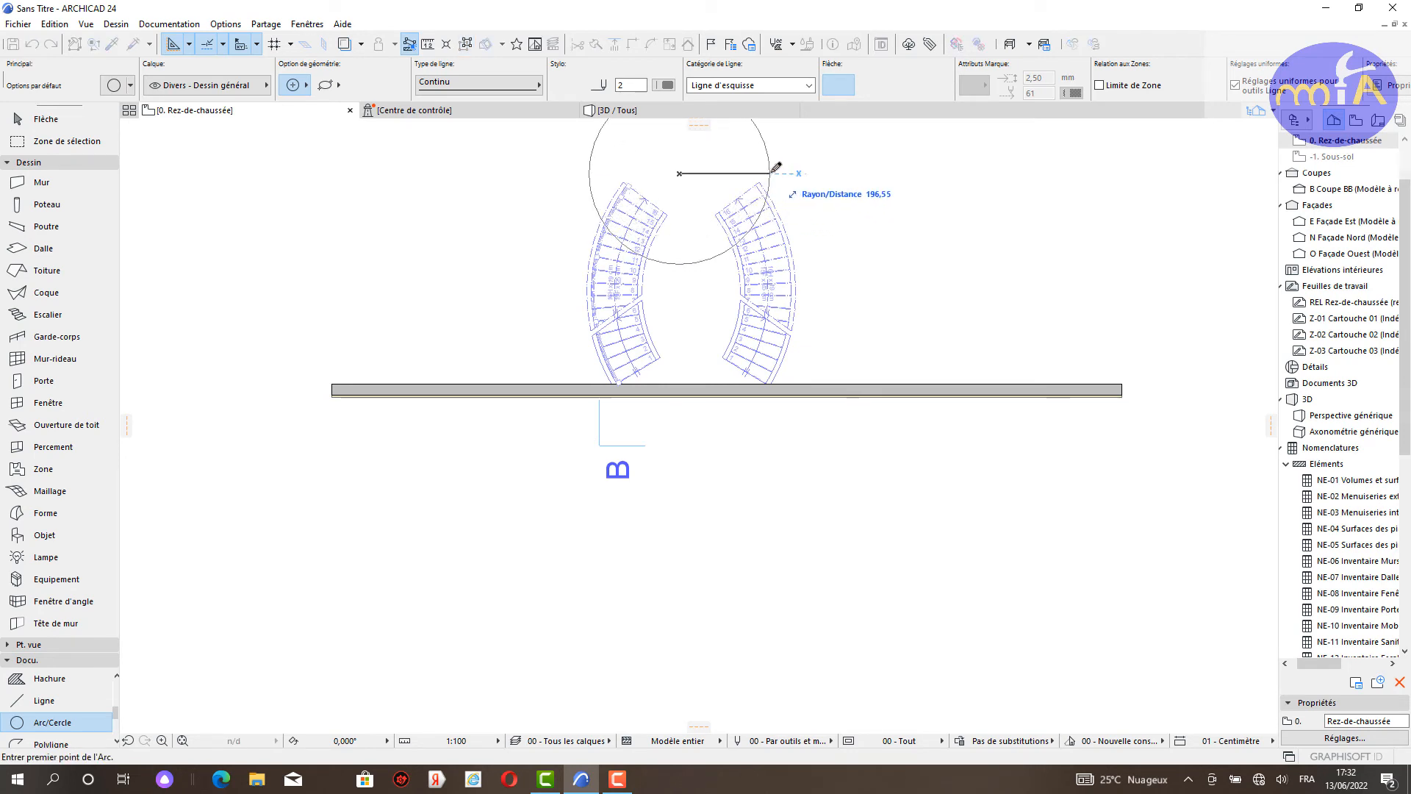
pyautogui.click(776, 173)
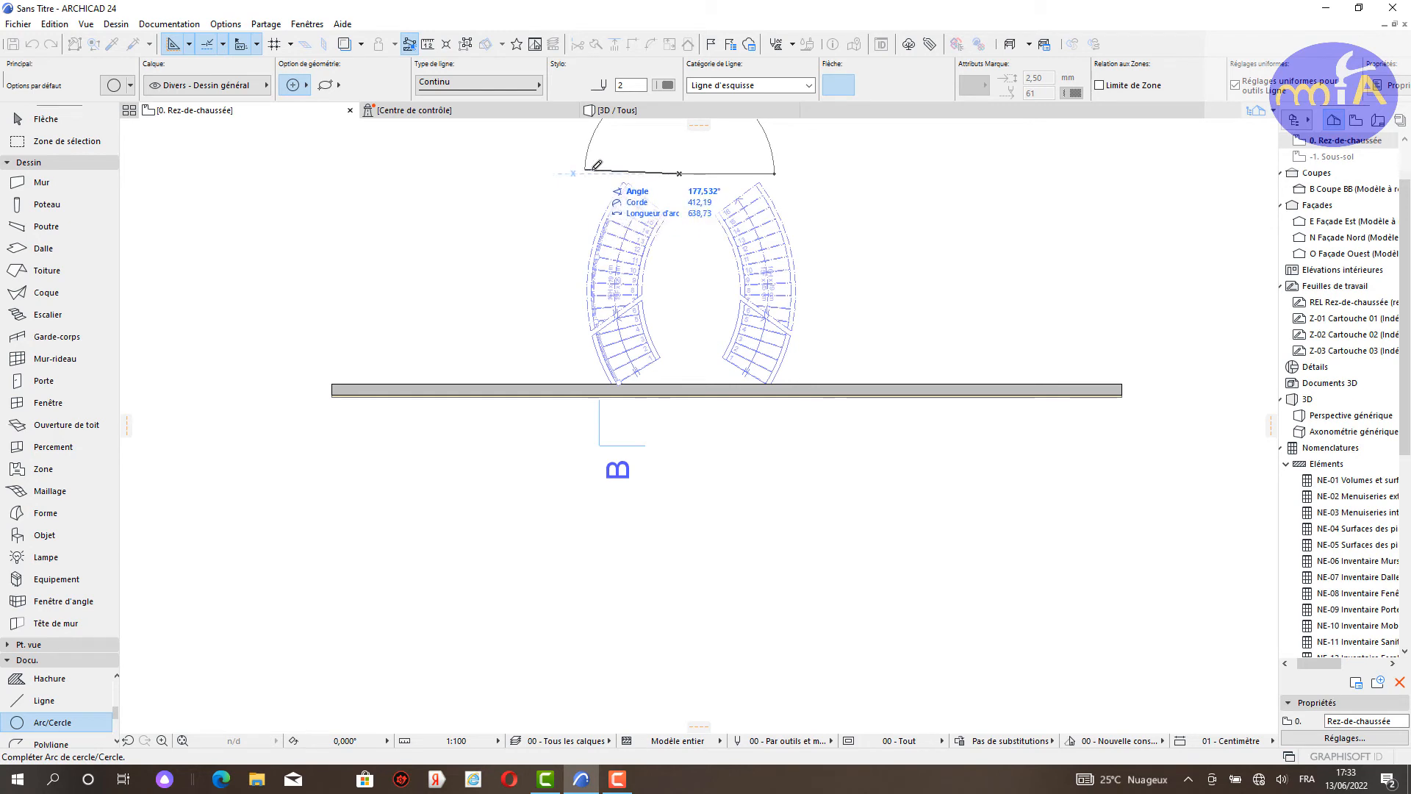
pyautogui.click(595, 169)
pyautogui.press('Escape')
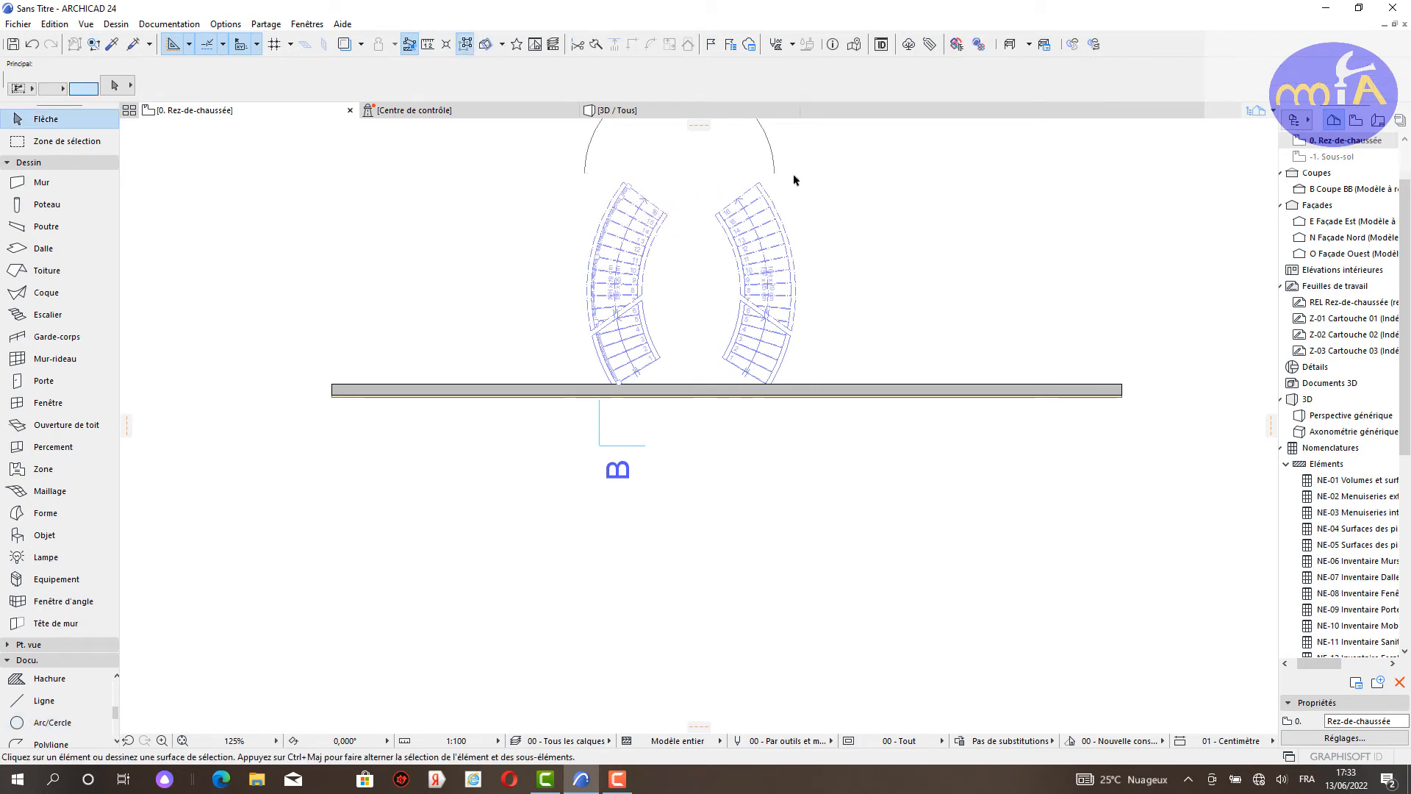
# Step: Move the semicircular arc slightly down and to the right, centring it above the upper ends of the stairs
pyautogui.moveTo(780, 141); pyautogui.dragTo(766, 240, button='middle')
pyautogui.click(751, 230)
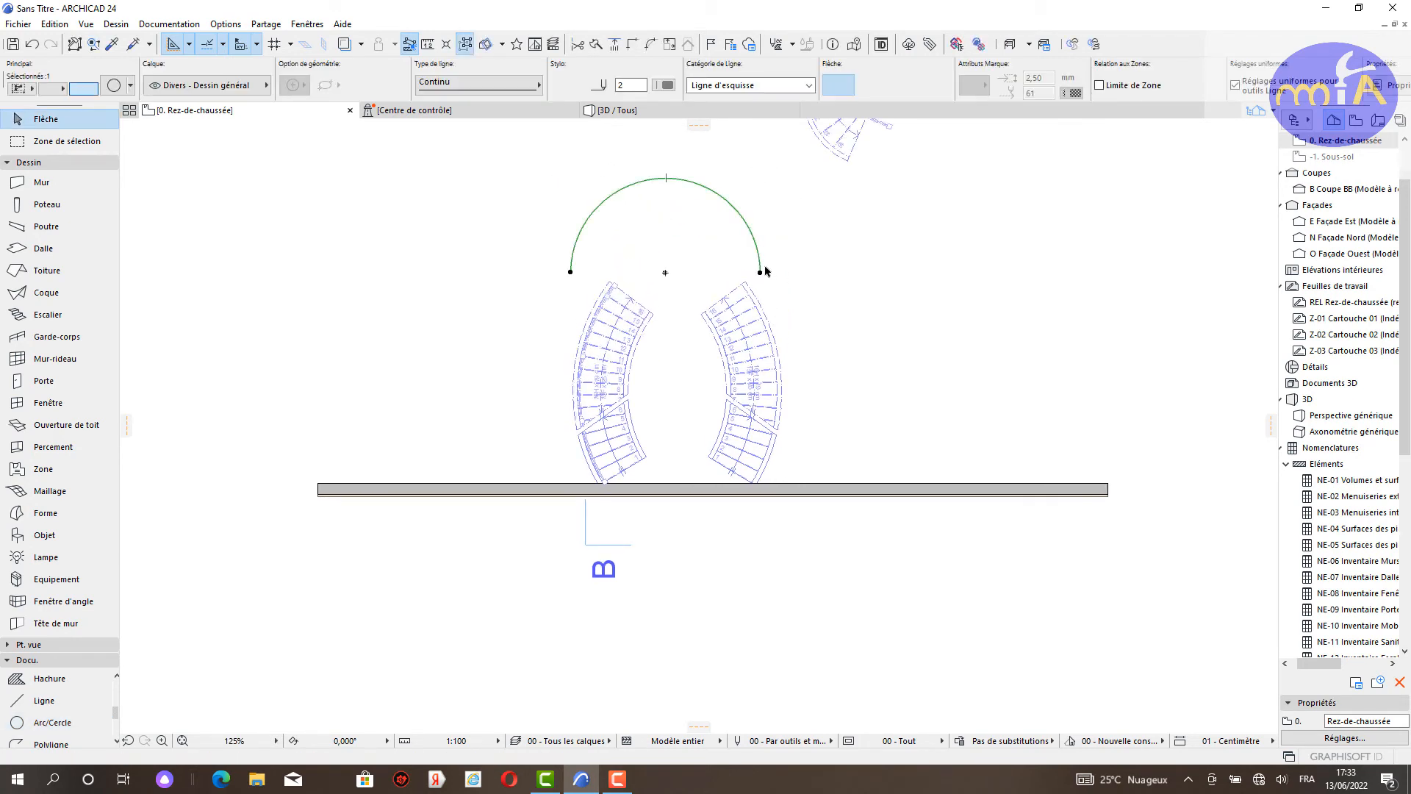
pyautogui.click(761, 273)
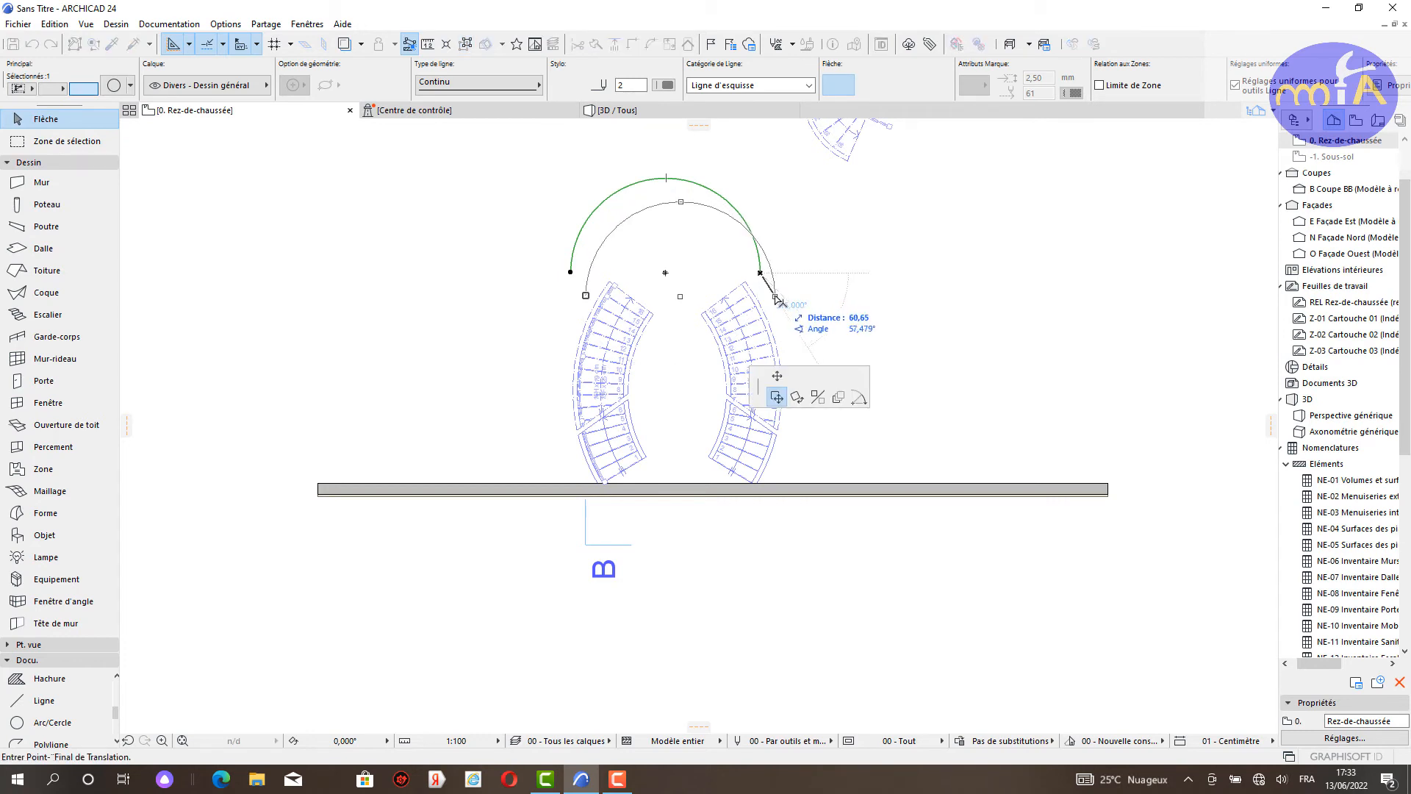
pyautogui.click(772, 290)
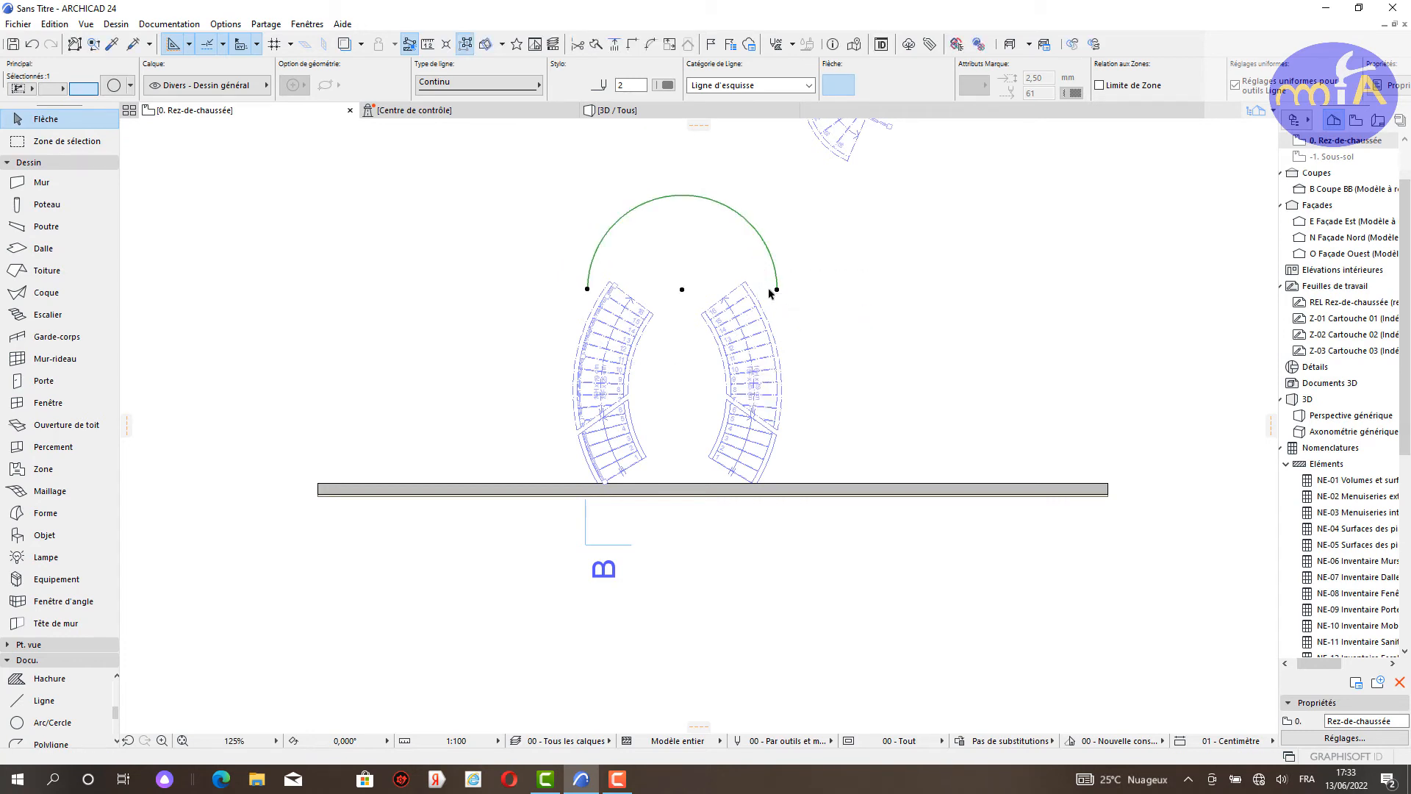
pyautogui.click(334, 608)
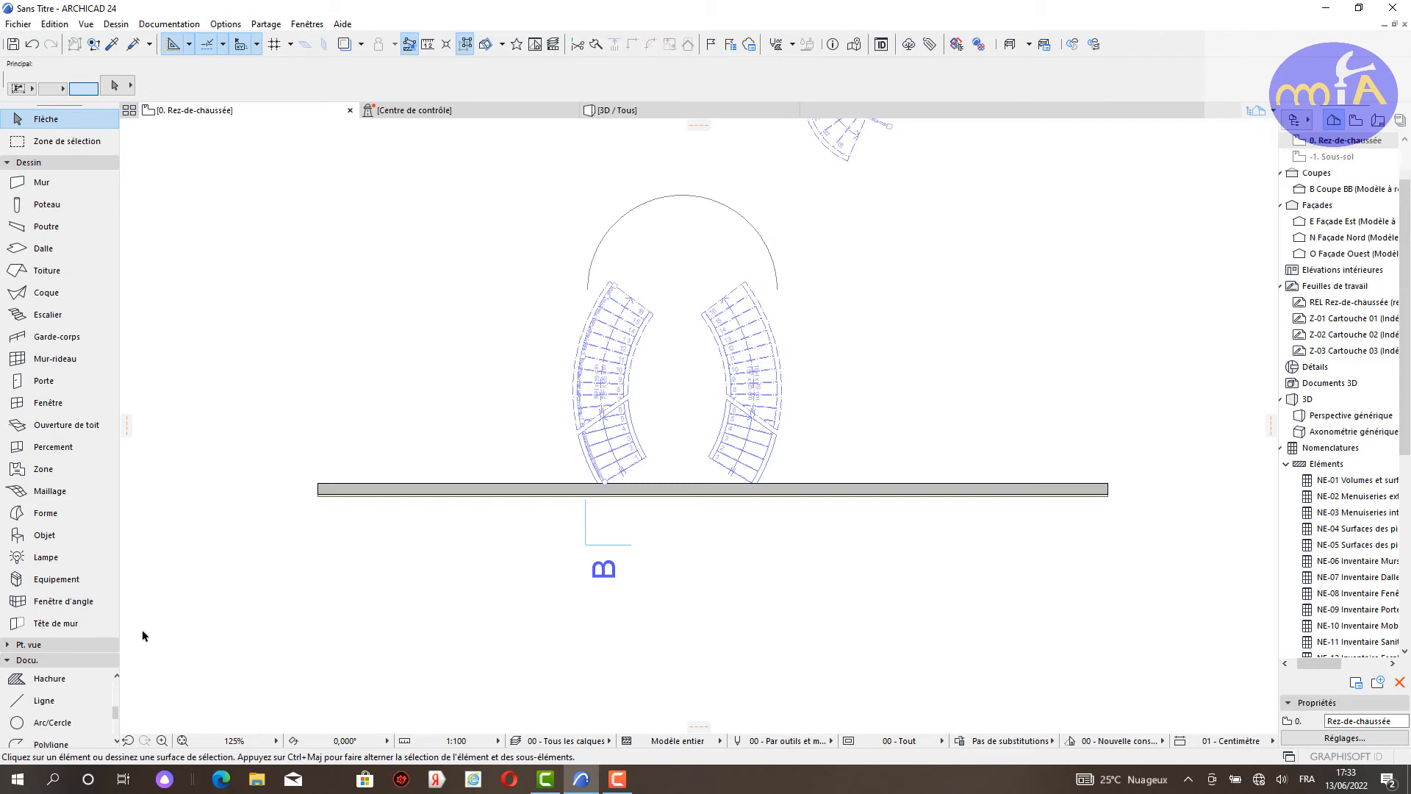
# Step: Draw a polyline from the arc's right end along both stairs' upper edges to the arc's left side, closing the landing outline
pyautogui.click(44, 700)
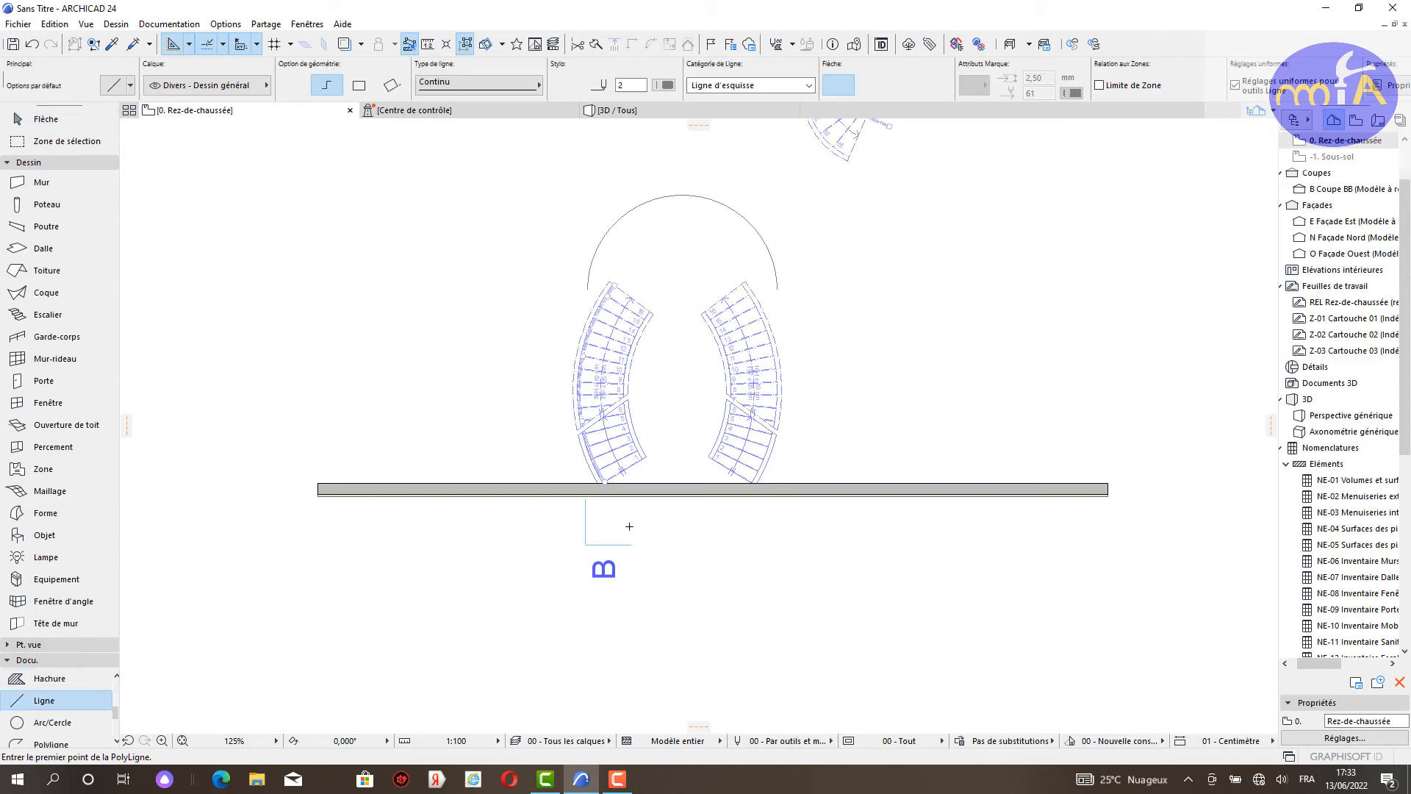
pyautogui.click(776, 288)
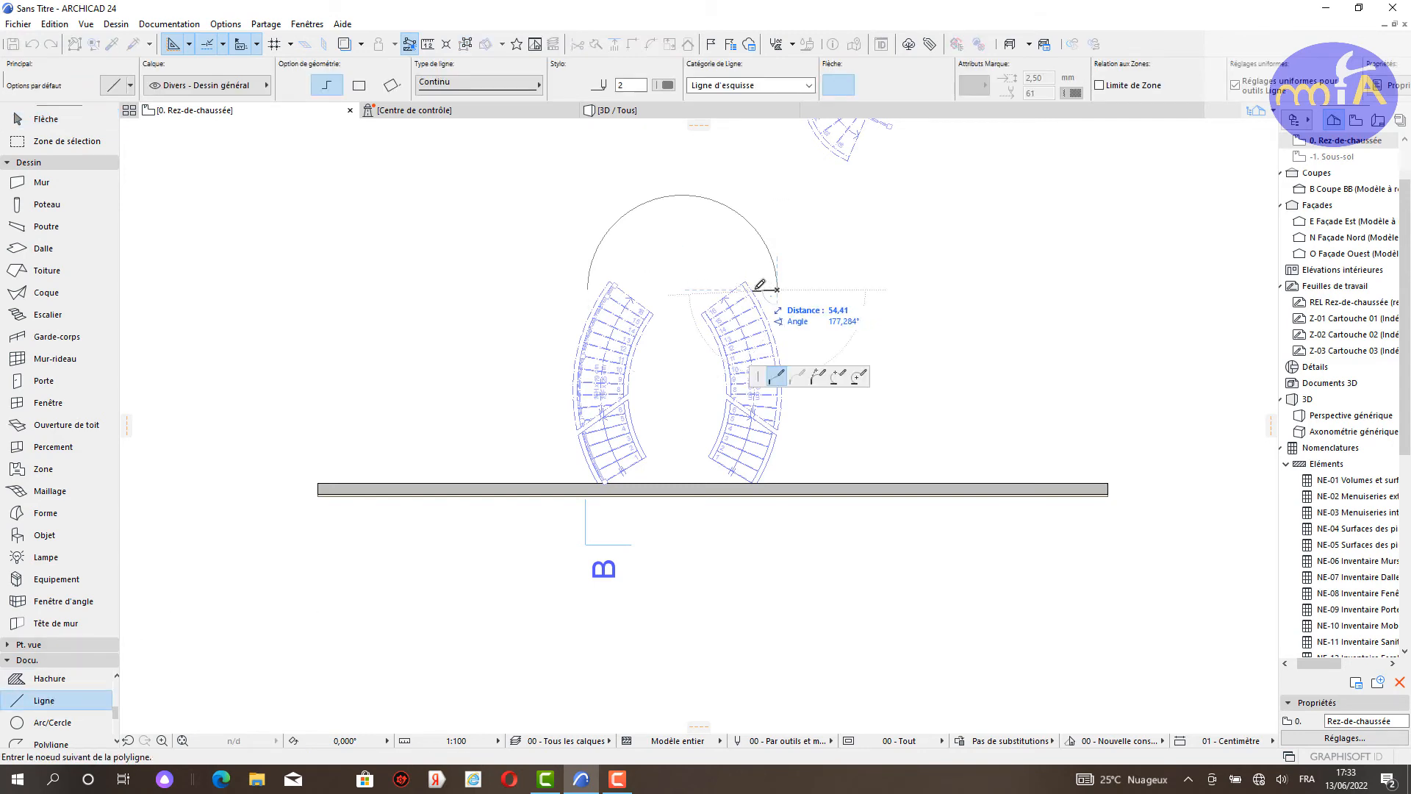
pyautogui.click(743, 284)
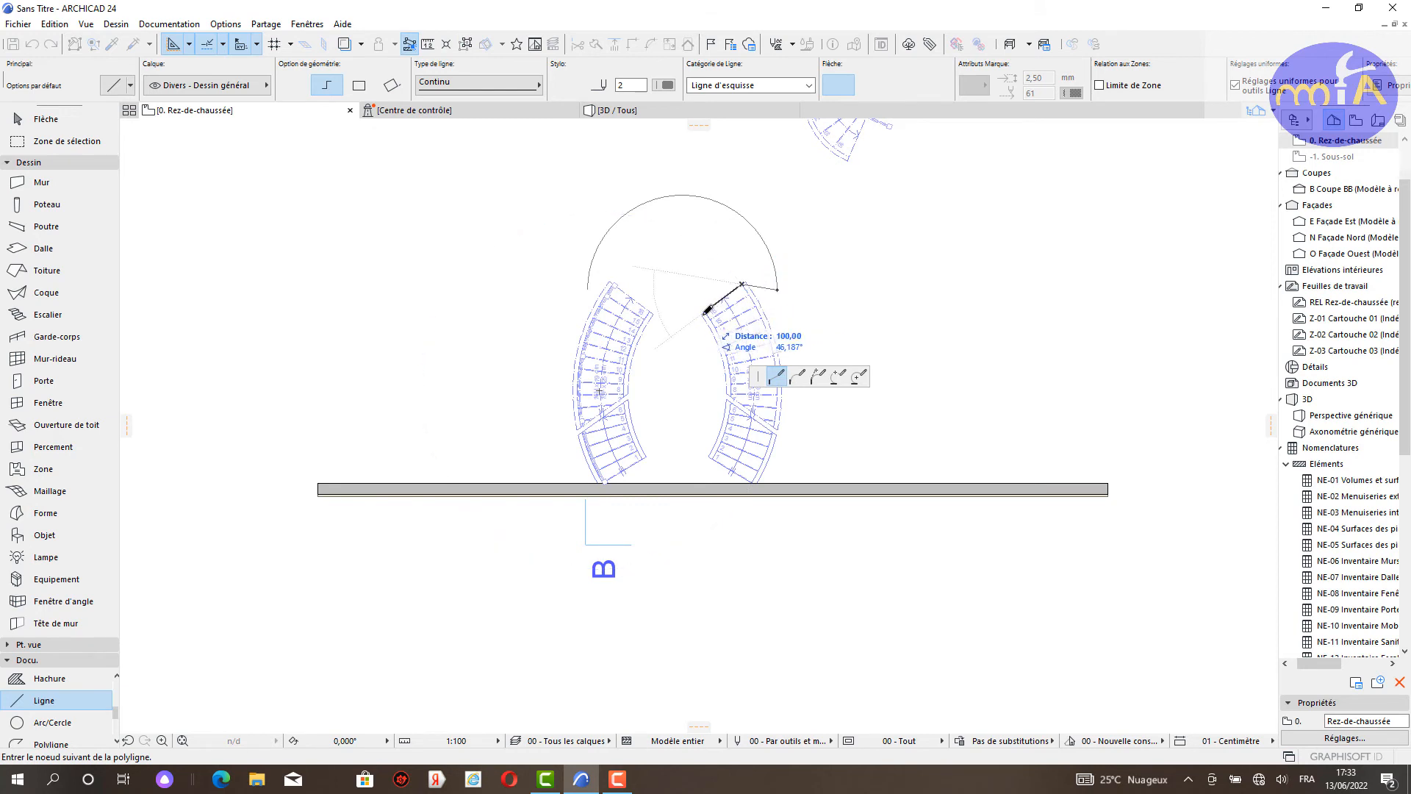
pyautogui.click(653, 311)
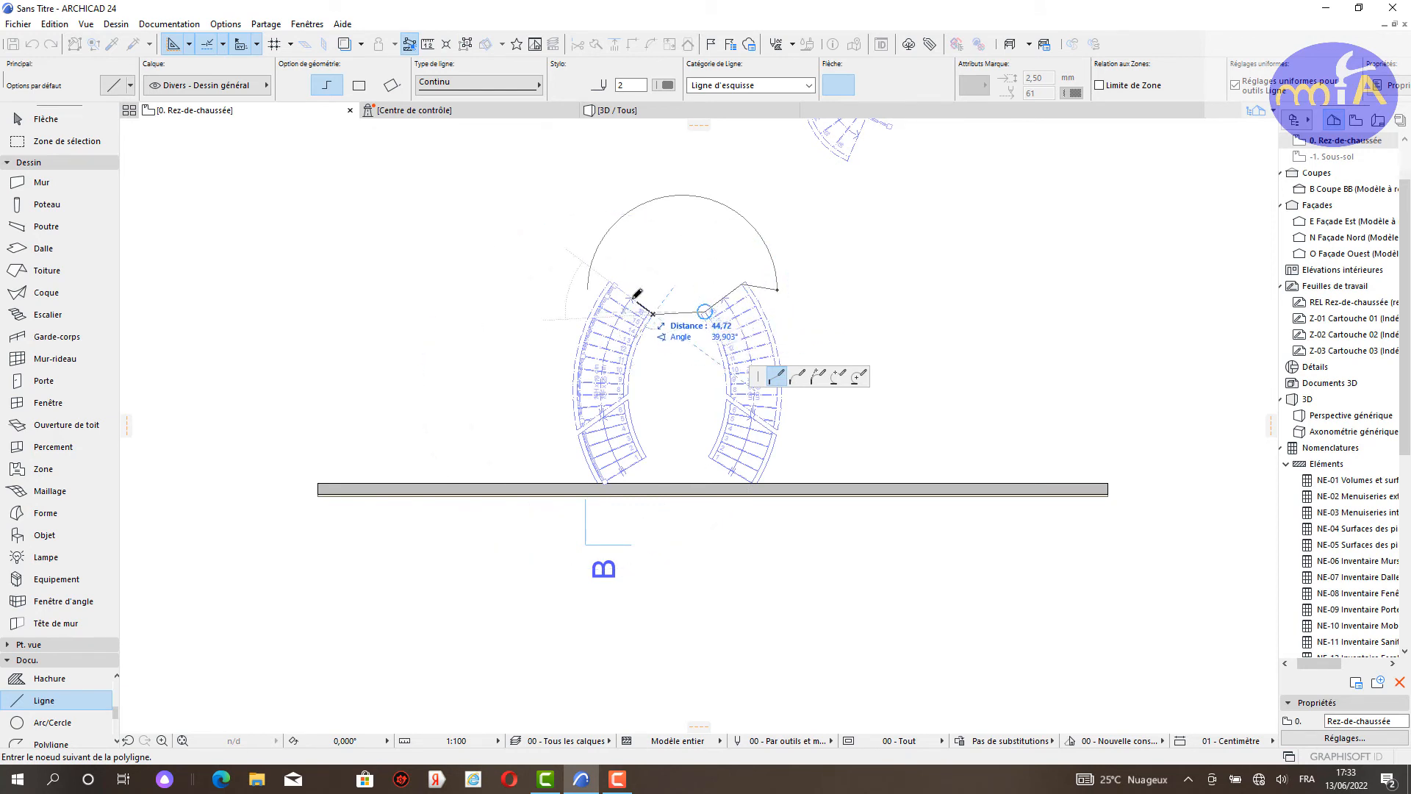
pyautogui.click(597, 262)
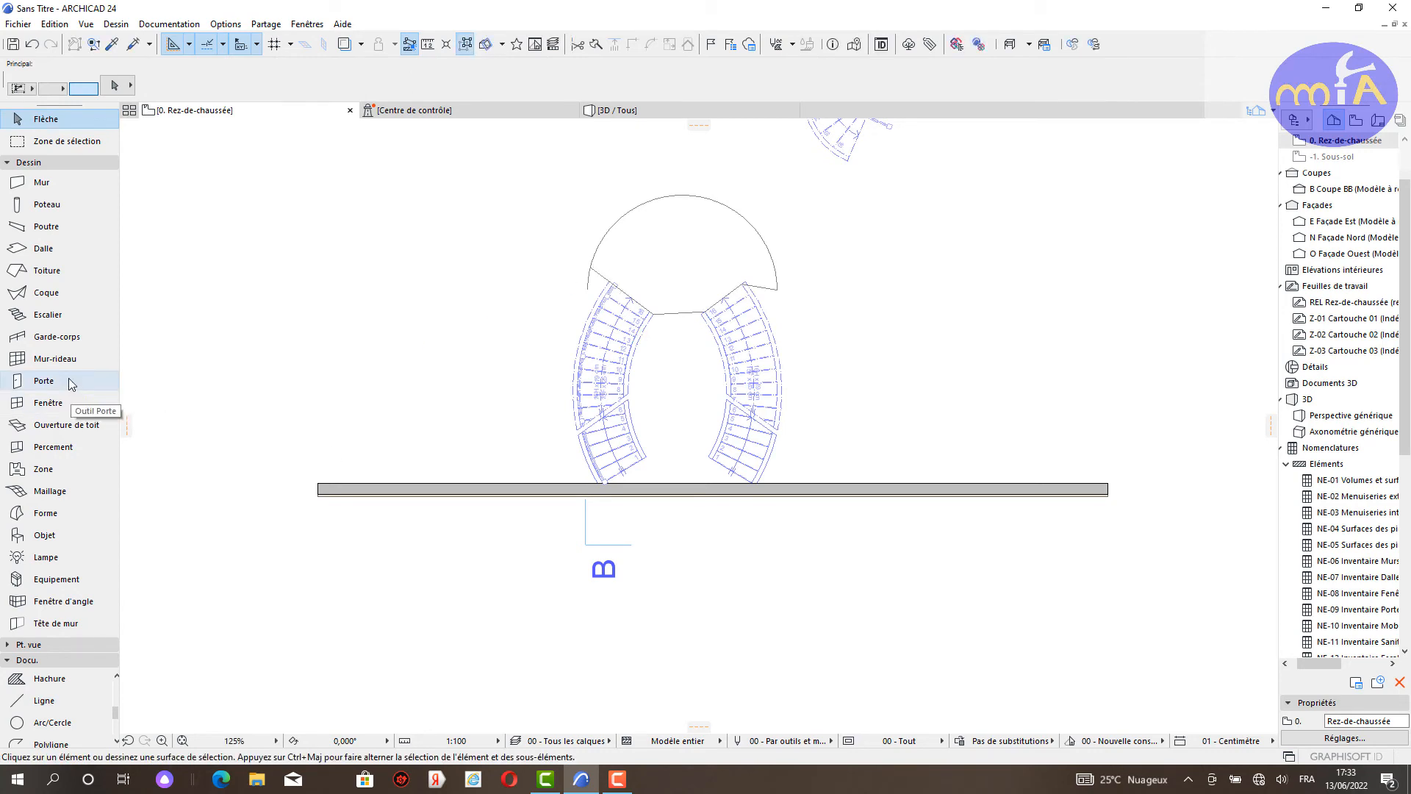
# Step: Create a slab filling the outline formed by the arc and the polyline, and show it in the 3D view
pyautogui.click(42, 248)
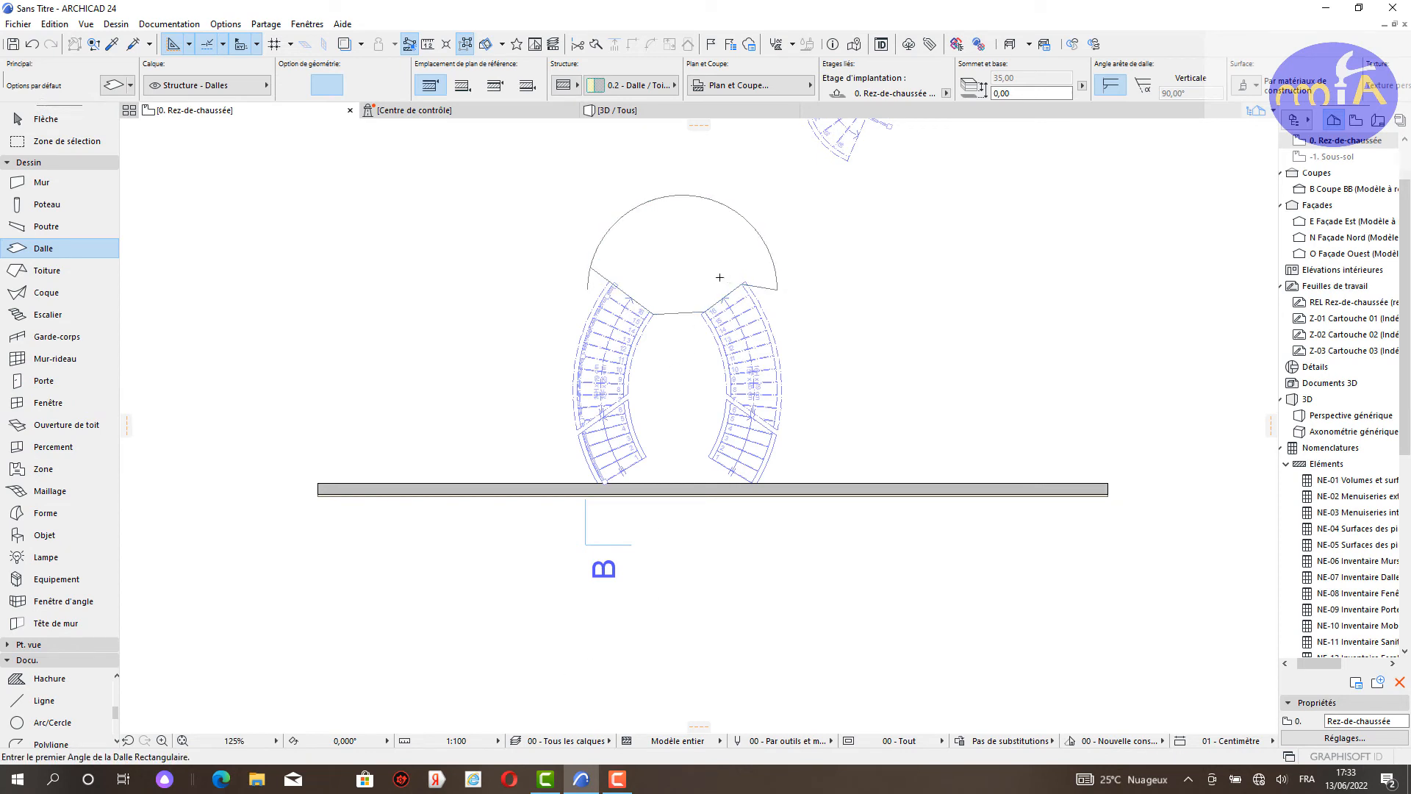
pyautogui.click(661, 110)
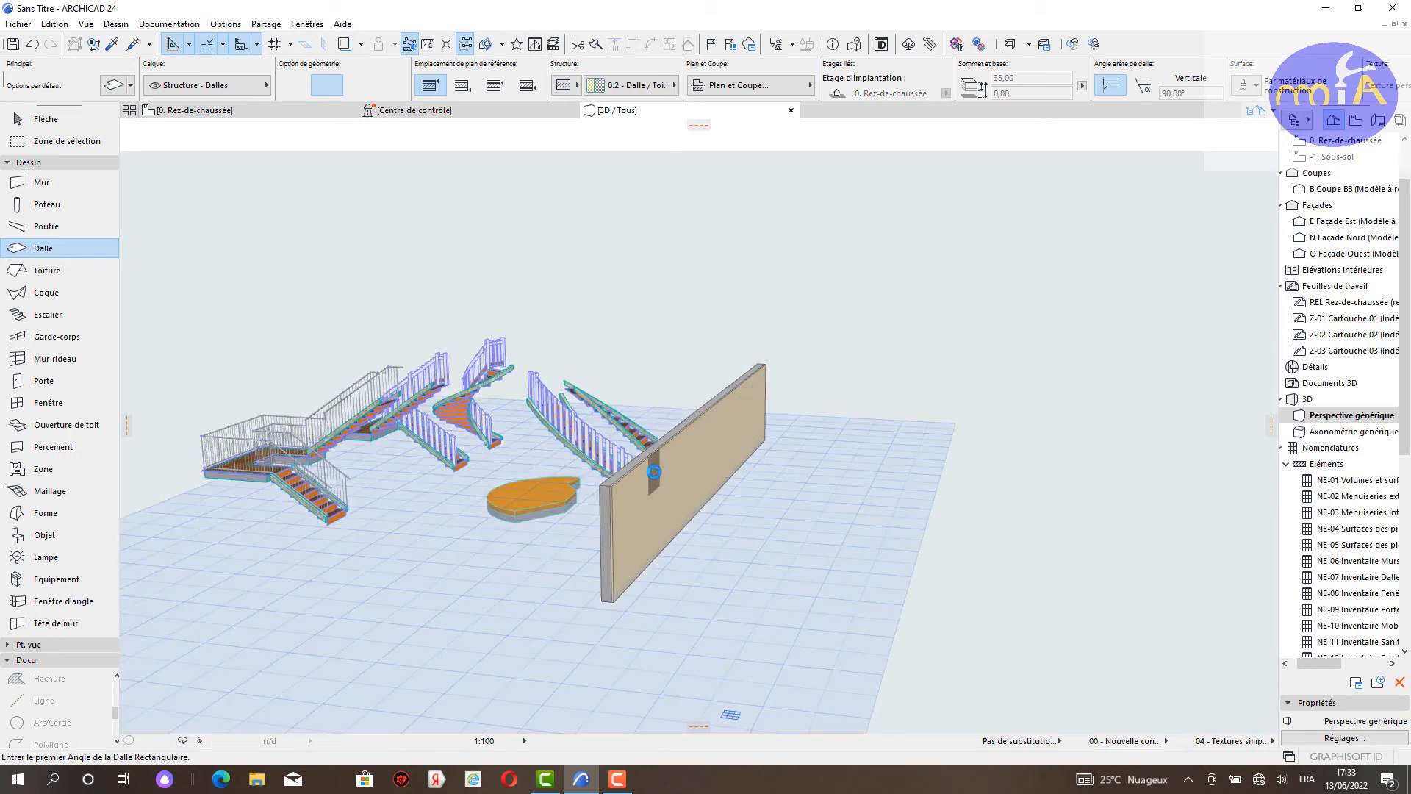
pyautogui.keyDown('shift'); pyautogui.moveTo(607, 497); pyautogui.dragTo(778, 512, button='middle'); pyautogui.keyUp('shift')
pyautogui.scroll(6, 625, 524)
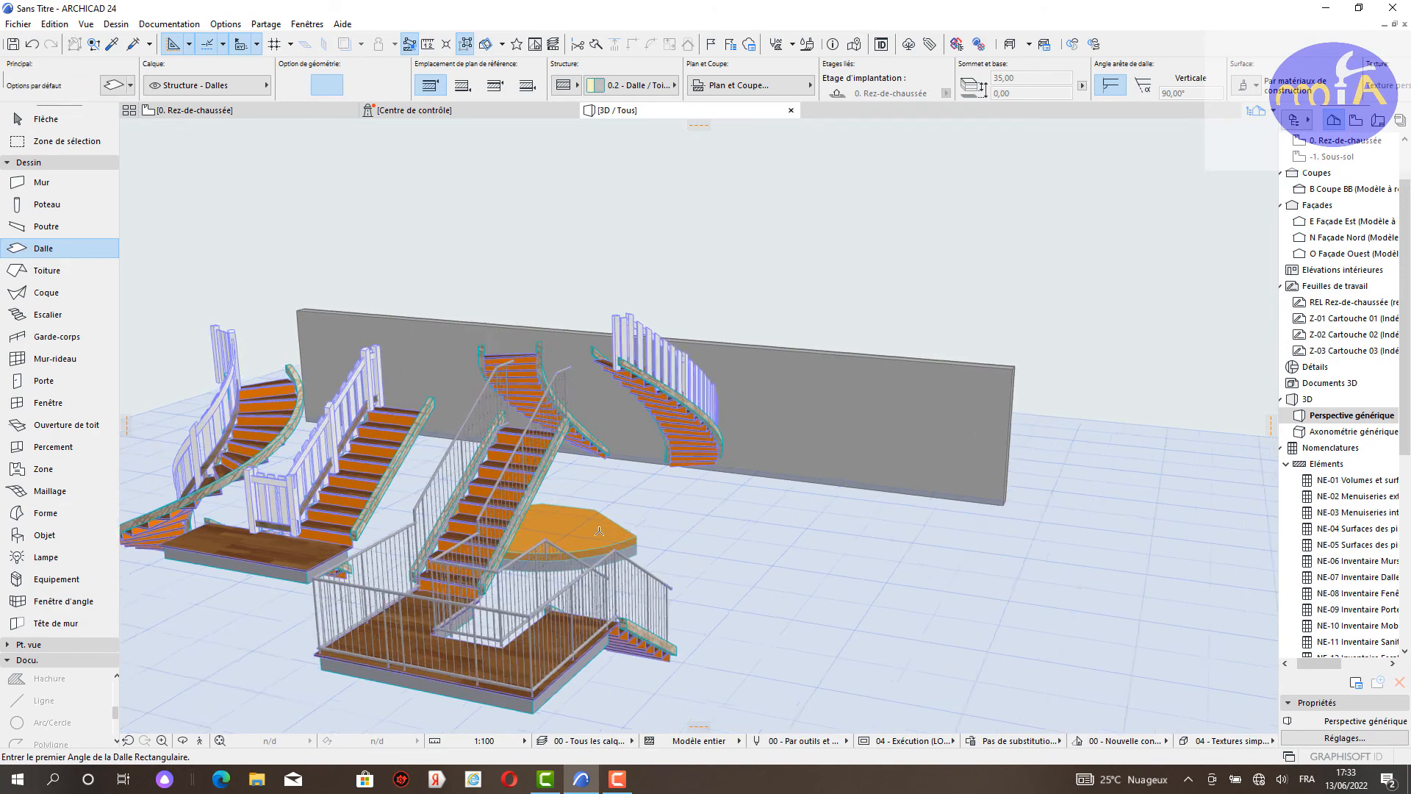
pyautogui.press('Escape')
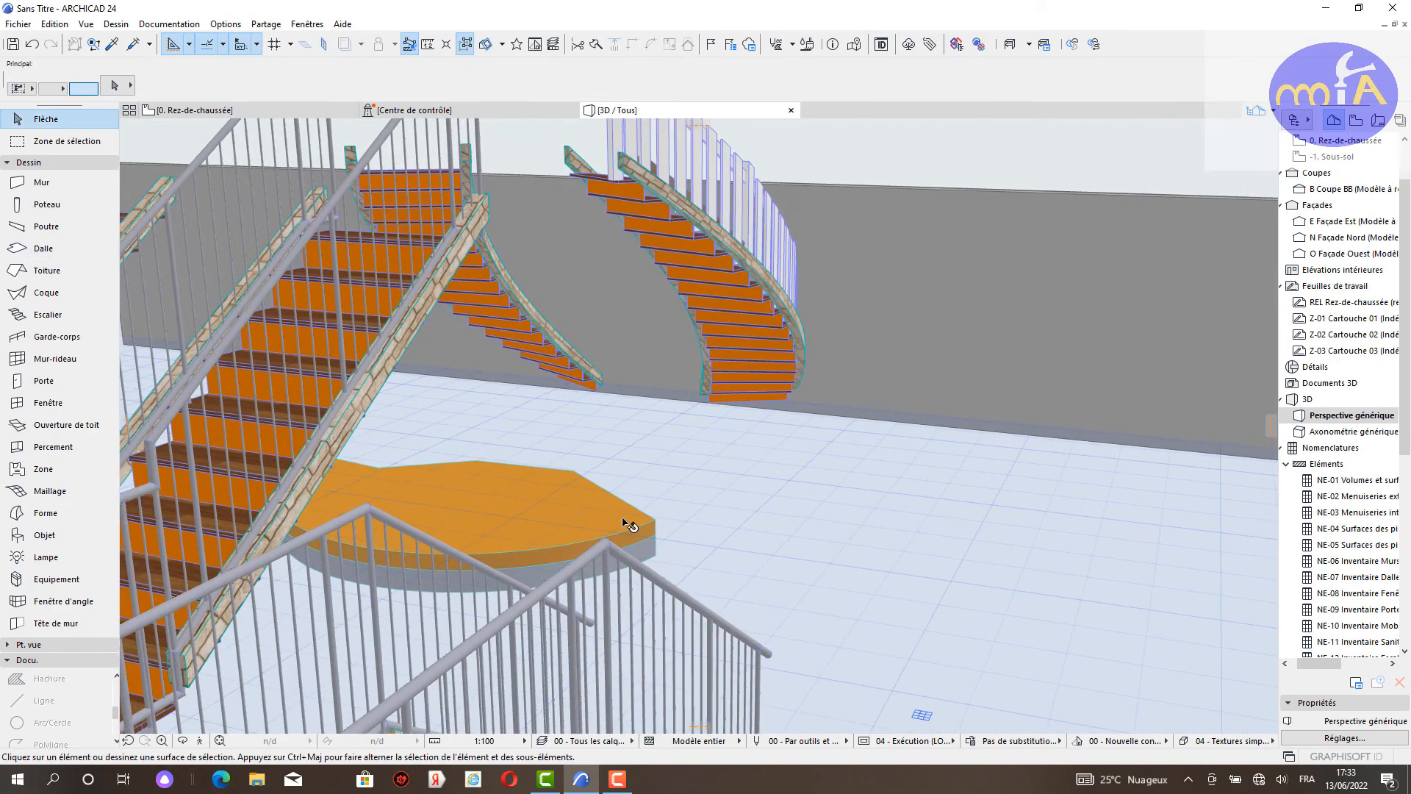
# Step: Raise the landing slab vertically by about 328 cm toward the upper ends of the curved stairs
pyautogui.click(627, 524)
pyautogui.click(654, 522)
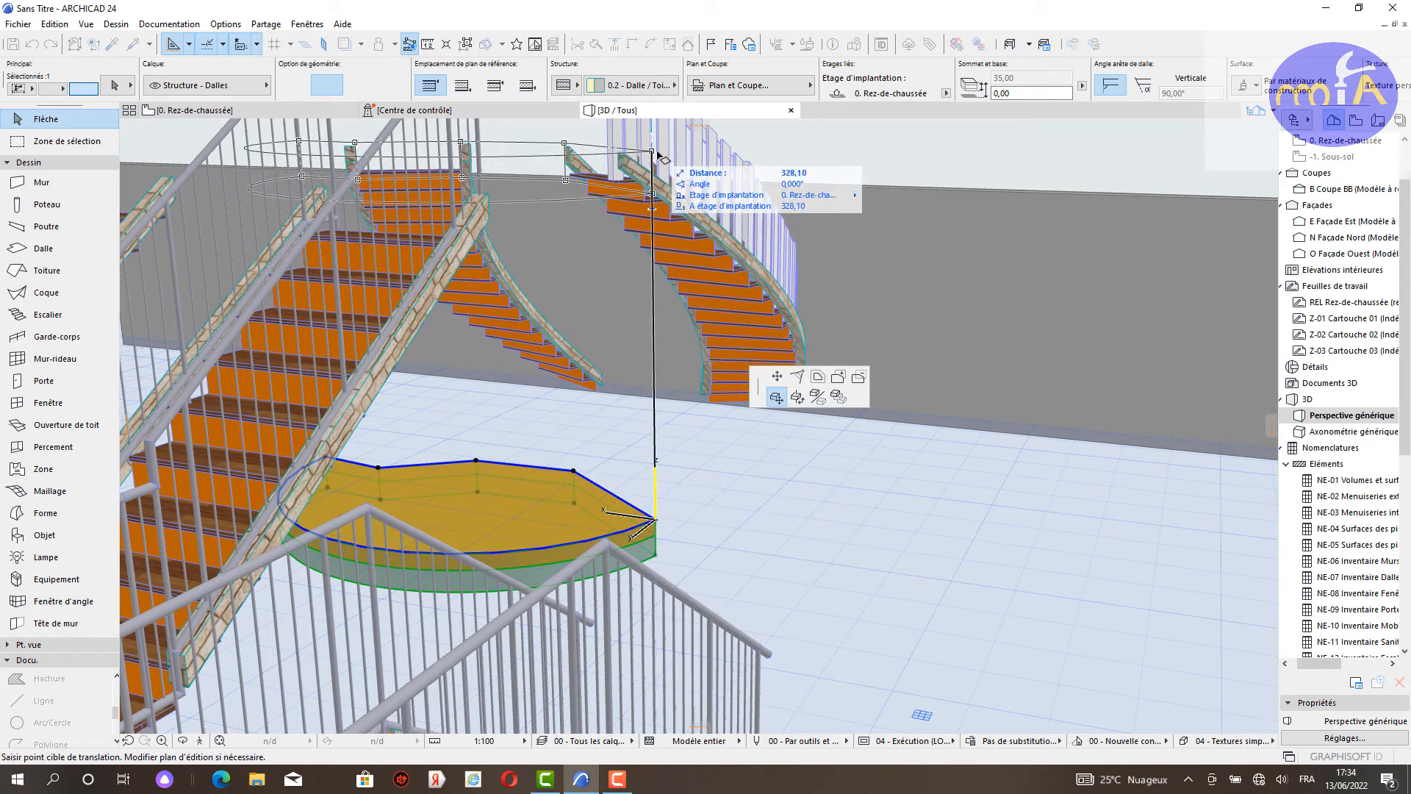
pyautogui.click(656, 148)
# Step: Delete the long wall at the foot of the two curved stairs in the 3D view
pyautogui.keyDown('shift'); pyautogui.moveTo(661, 161); pyautogui.dragTo(734, 316, button='middle'); pyautogui.keyUp('shift')
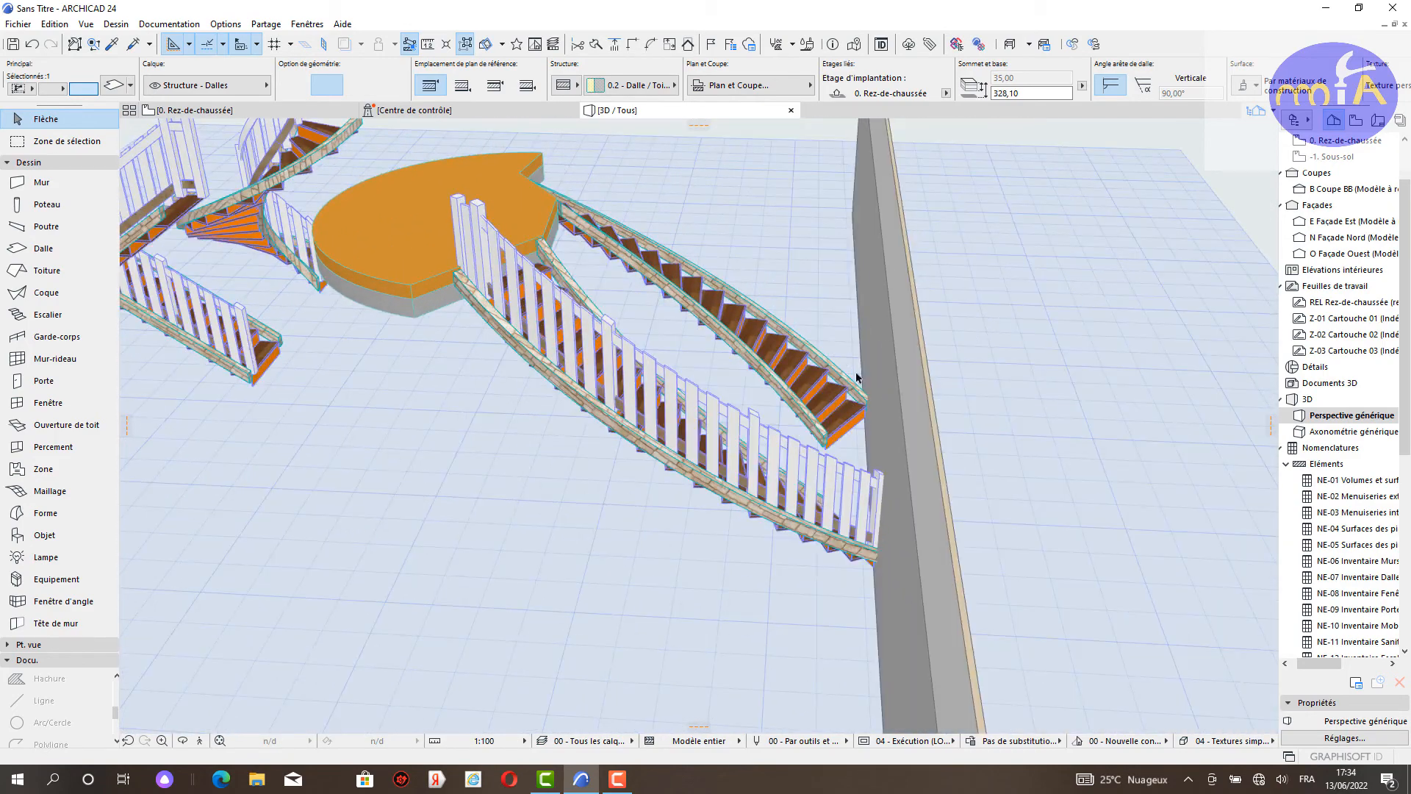
pyautogui.click(903, 450)
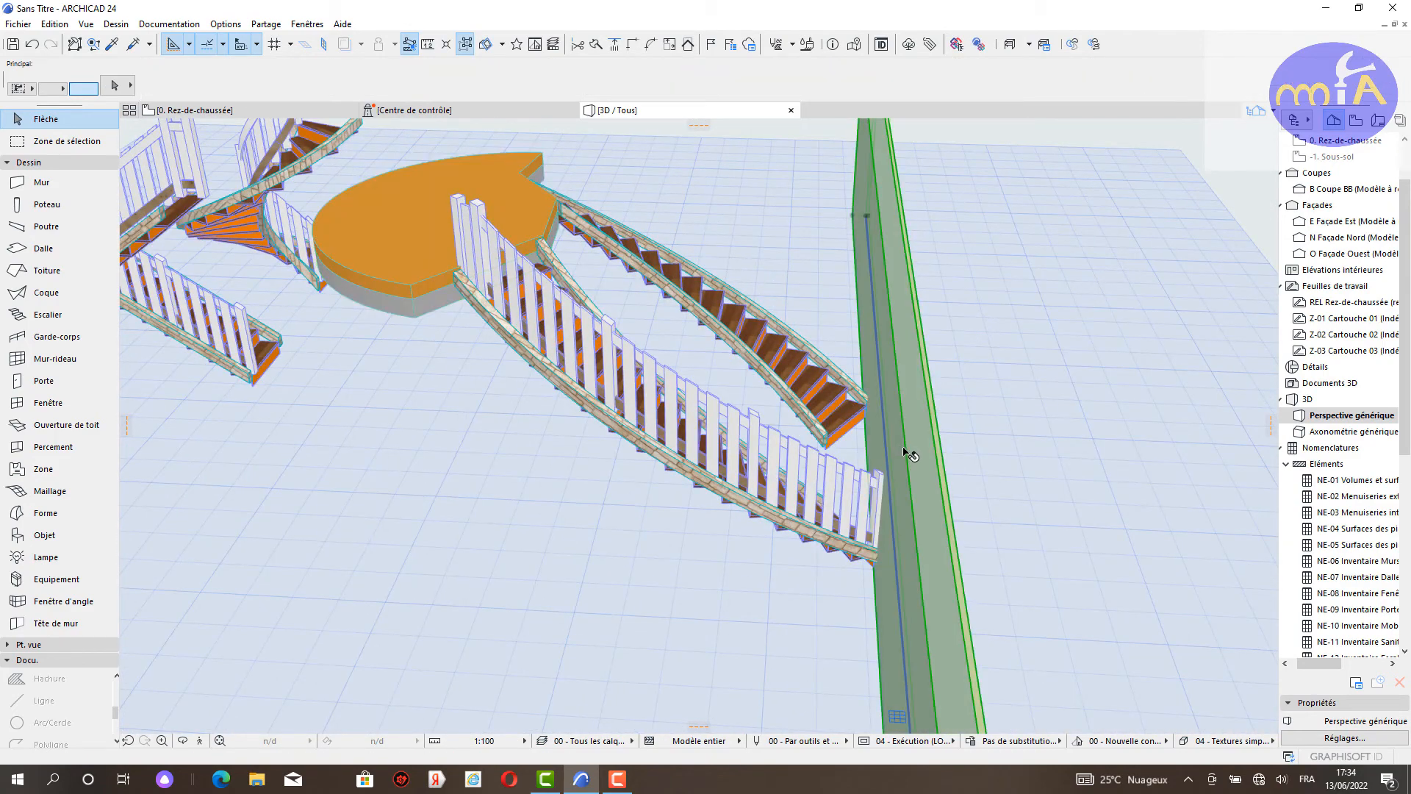
pyautogui.press('Delete')
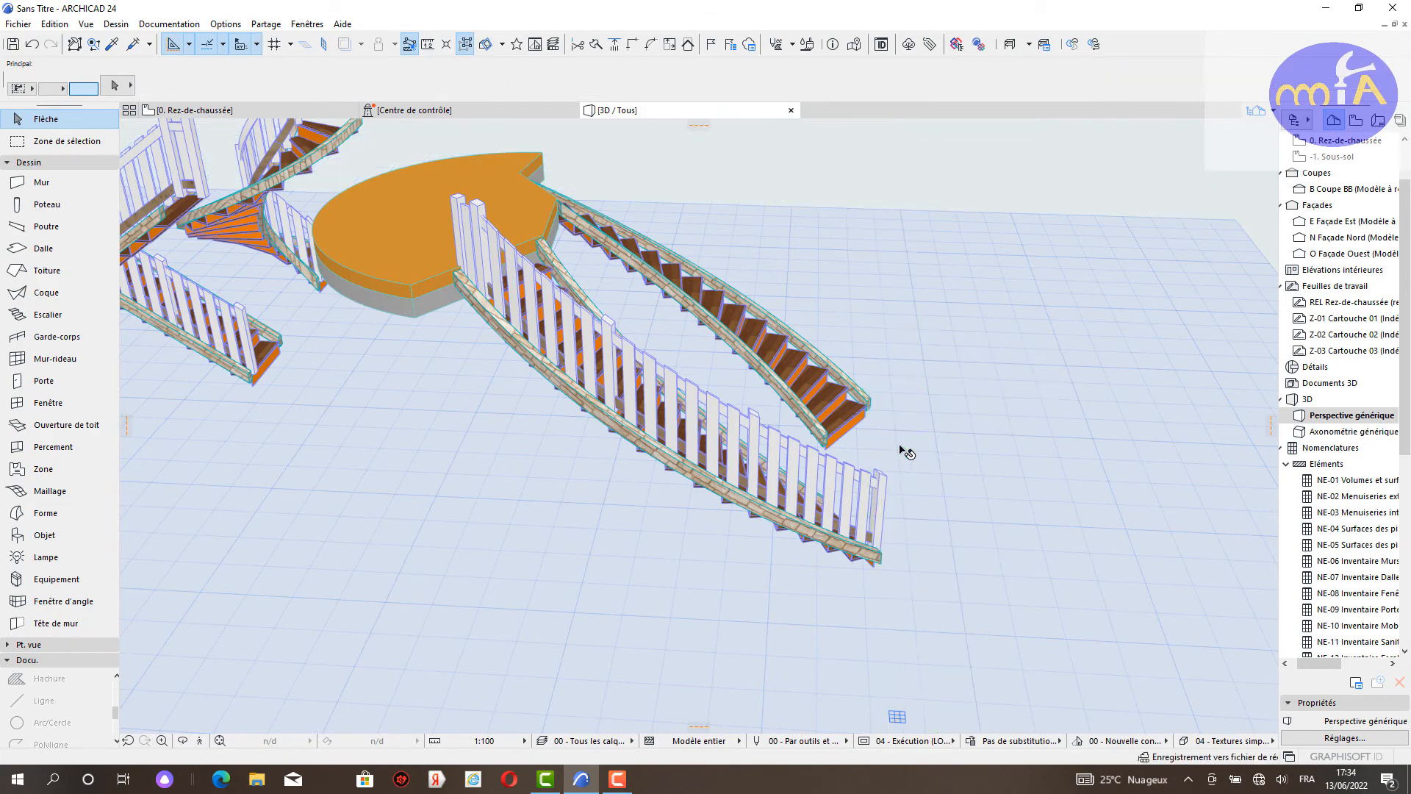
# Step: Lower the landing slab vertically to an elevation of about 301 cm so it meets the top treads of the curved stairs
pyautogui.keyDown('shift'); pyautogui.moveTo(896, 449); pyautogui.dragTo(652, 435, button='middle'); pyautogui.keyUp('shift')
pyautogui.scroll(2, 855, 294)
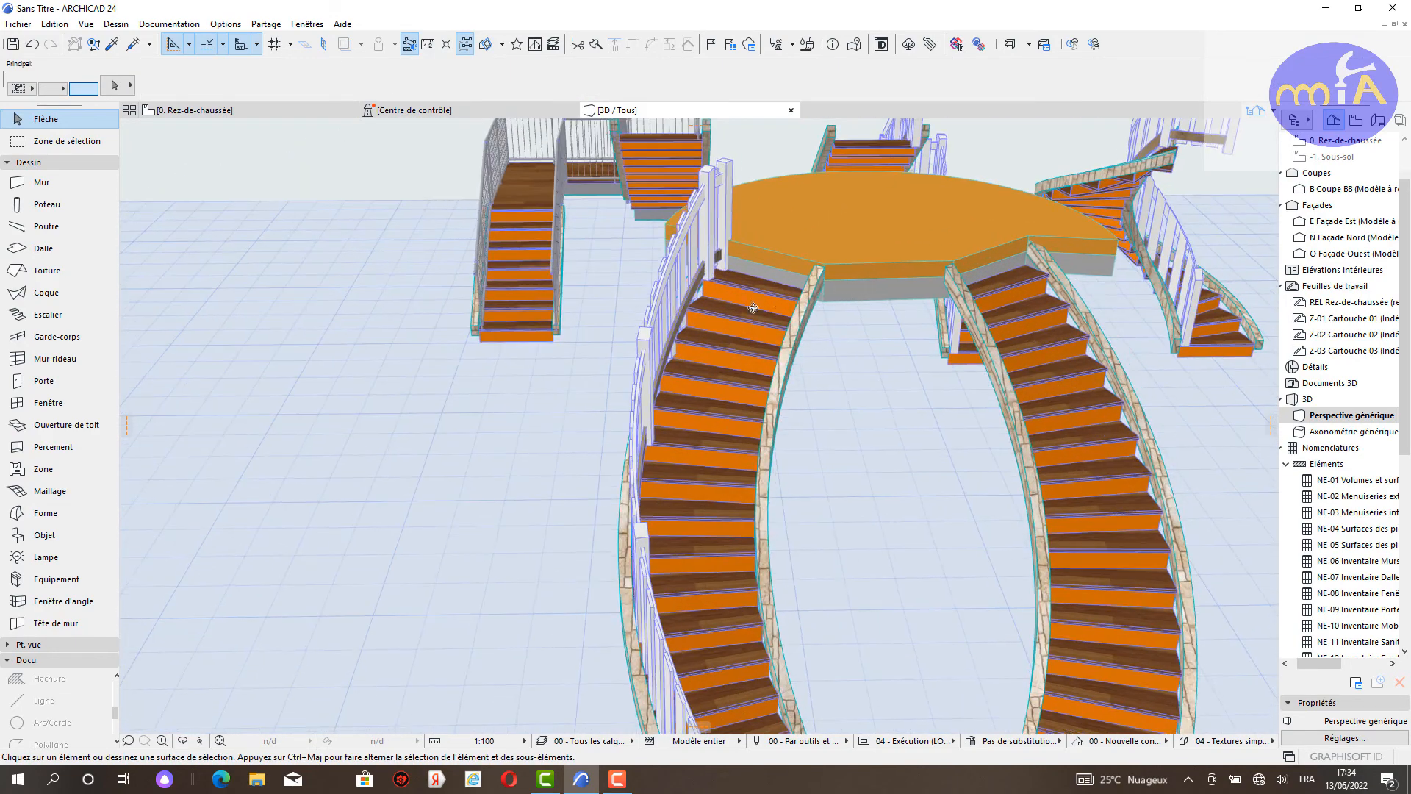
pyautogui.keyDown('shift'); pyautogui.moveTo(854, 294); pyautogui.dragTo(772, 353, button='middle'); pyautogui.keyUp('shift')
pyautogui.keyDown('shift'); pyautogui.moveTo(1093, 408); pyautogui.dragTo(782, 324, button='middle'); pyautogui.keyUp('shift')
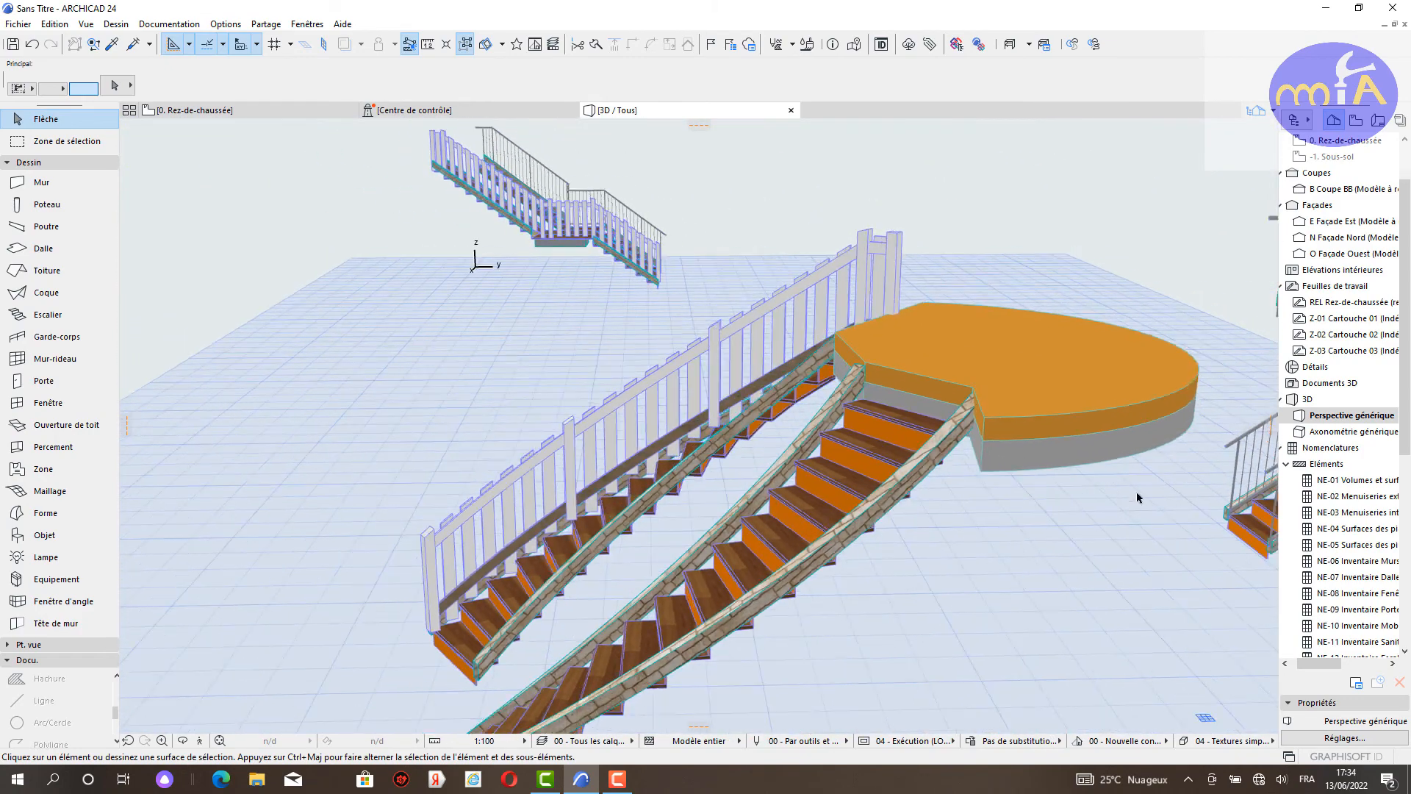
pyautogui.click(1020, 441)
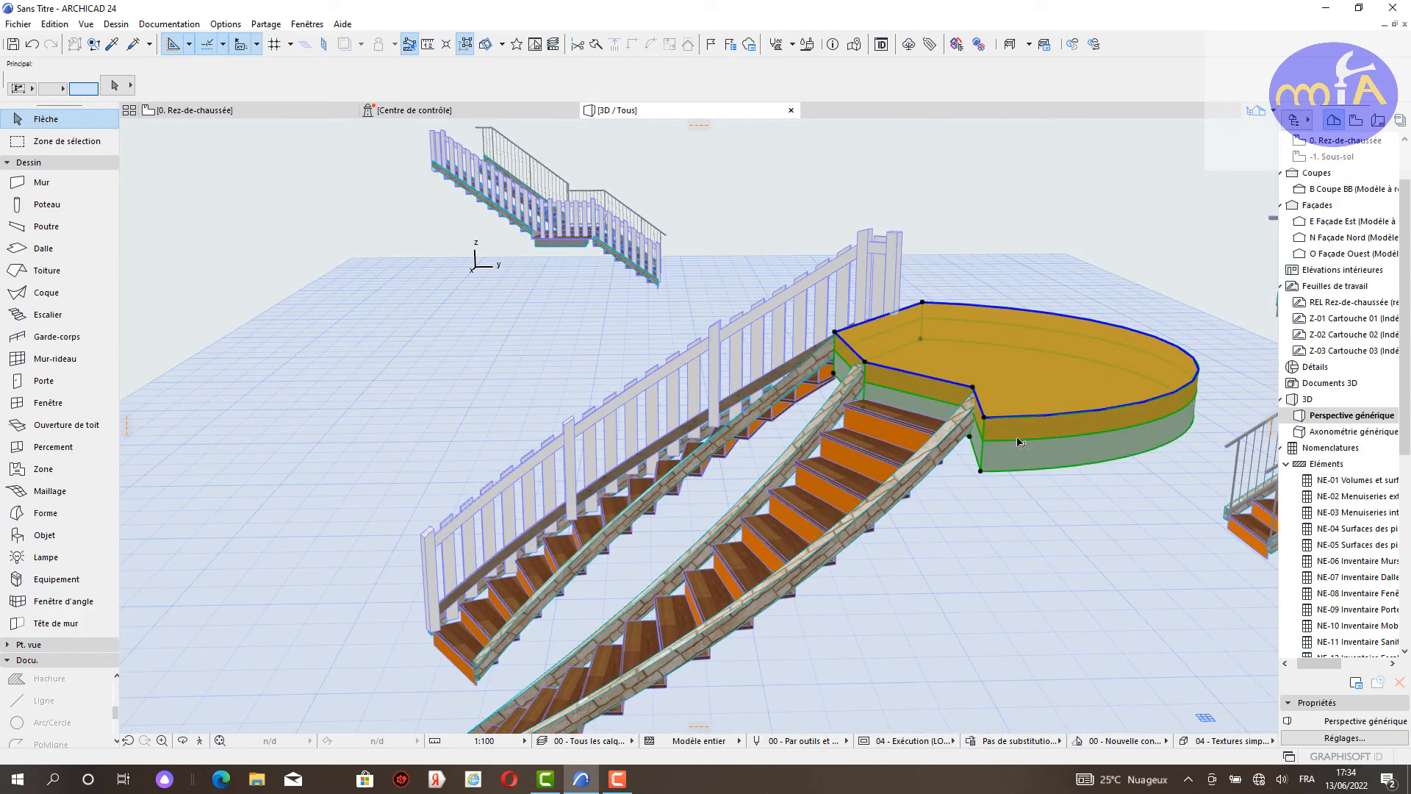
pyautogui.click(981, 471)
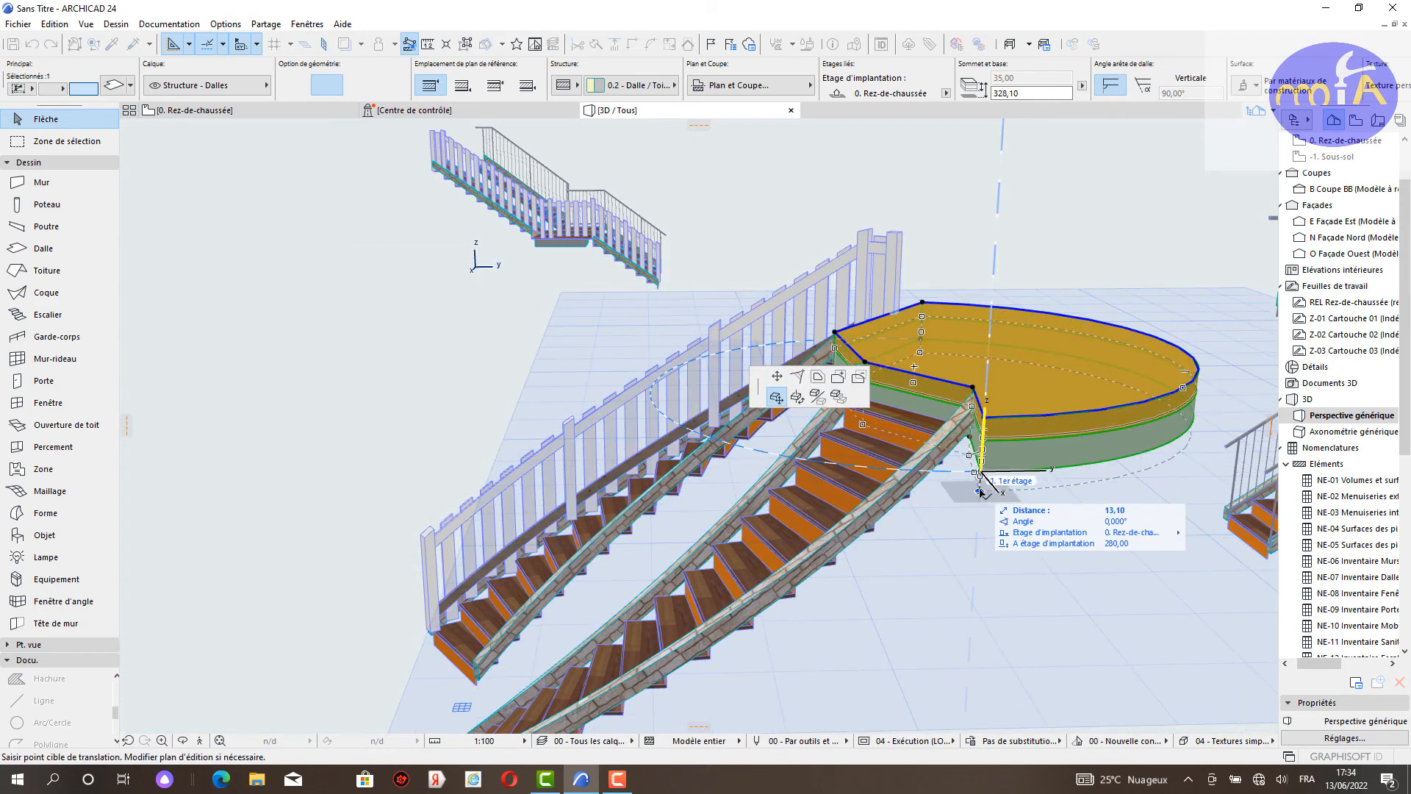
pyautogui.click(997, 491)
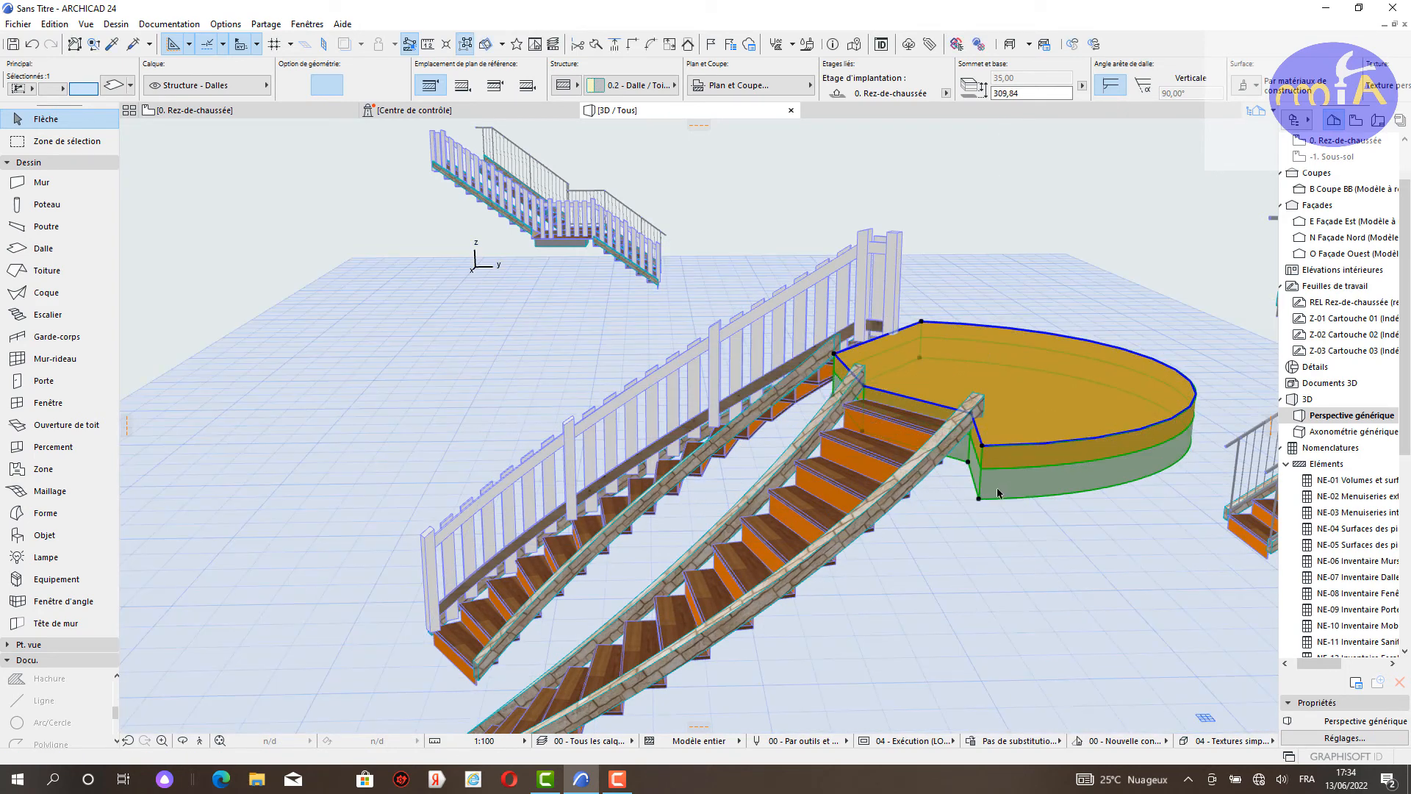
pyautogui.click(979, 499)
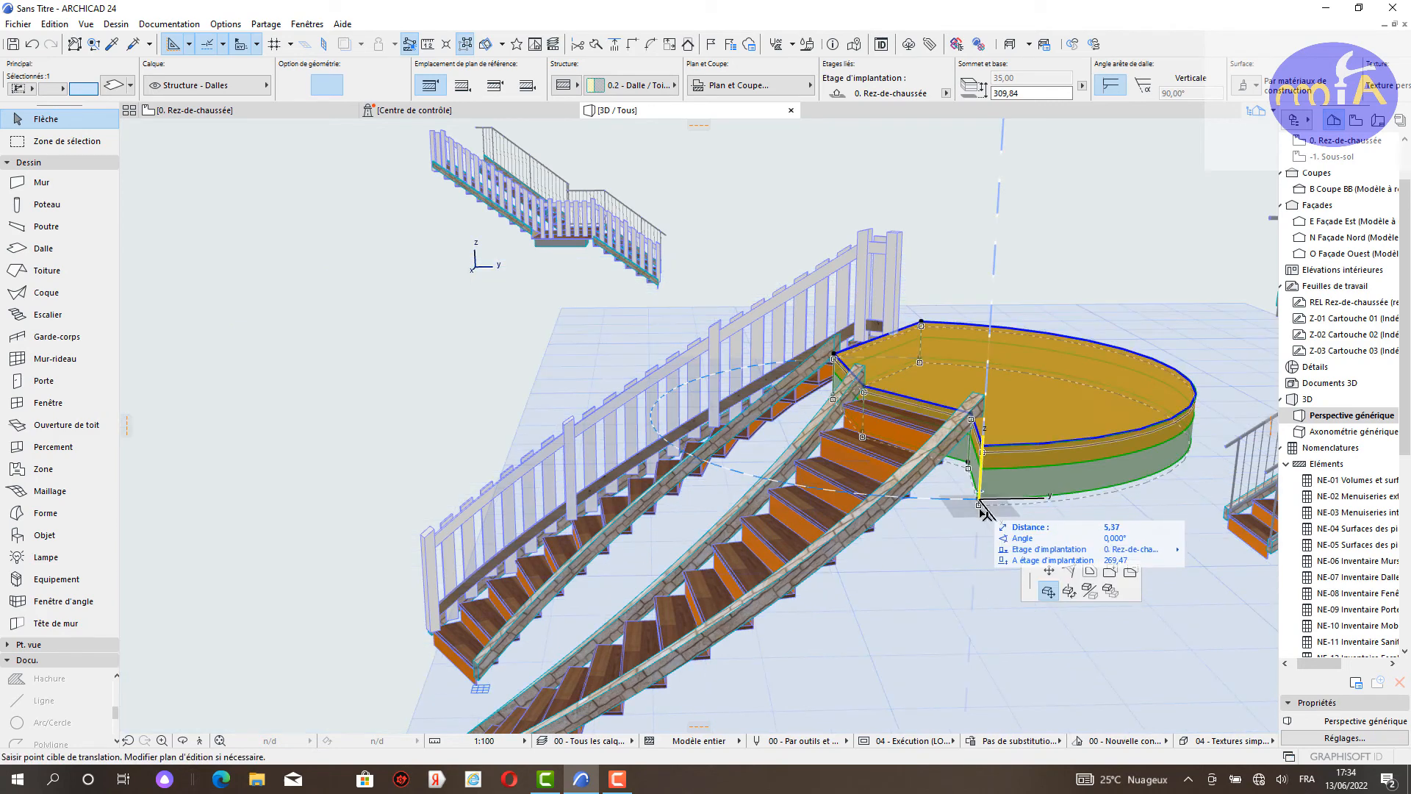
pyautogui.click(983, 515)
pyautogui.click(978, 513)
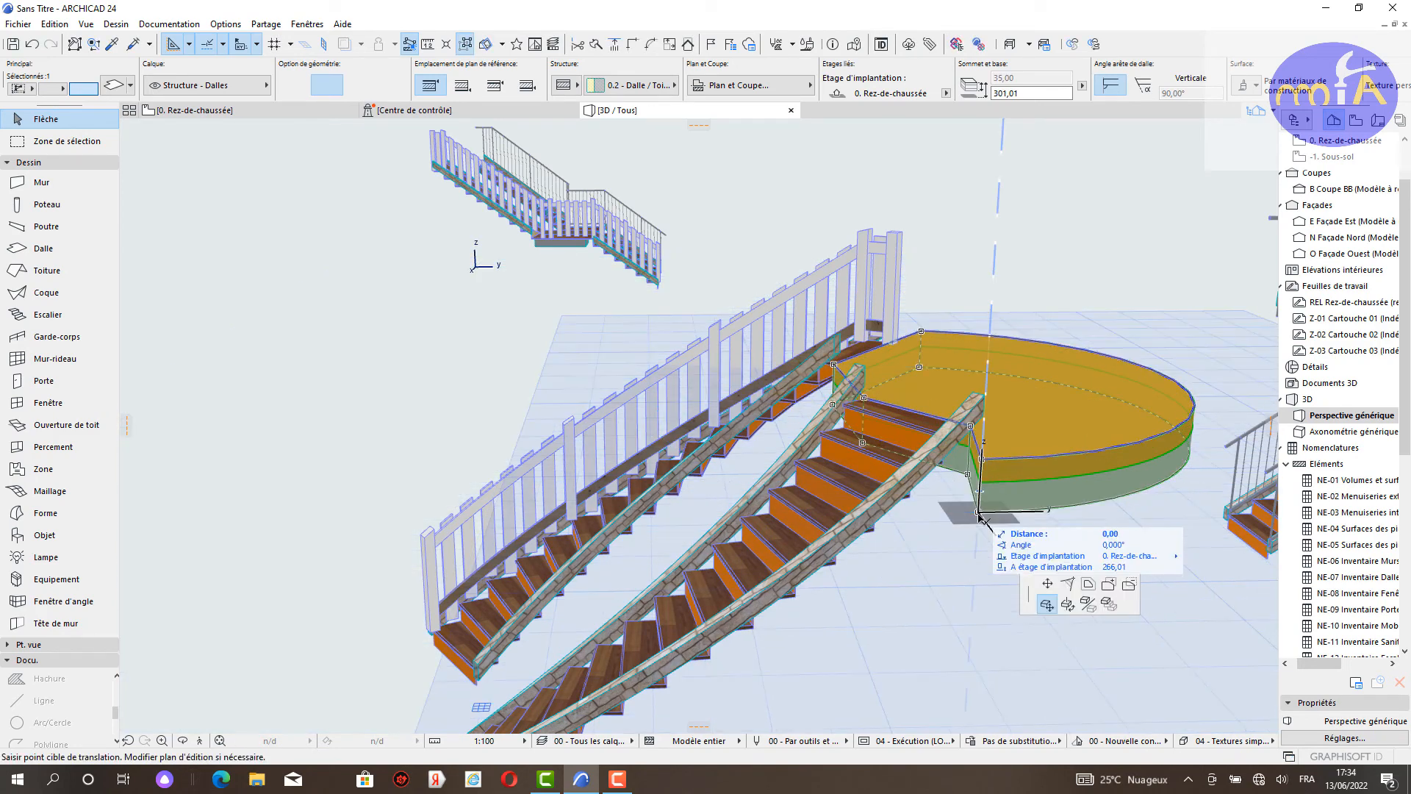
pyautogui.press('Escape')
# Step: Examine the landing slab and the two curved stairs from the front, up close and from a distance in 3D
pyautogui.scroll(-2, 1001, 494)
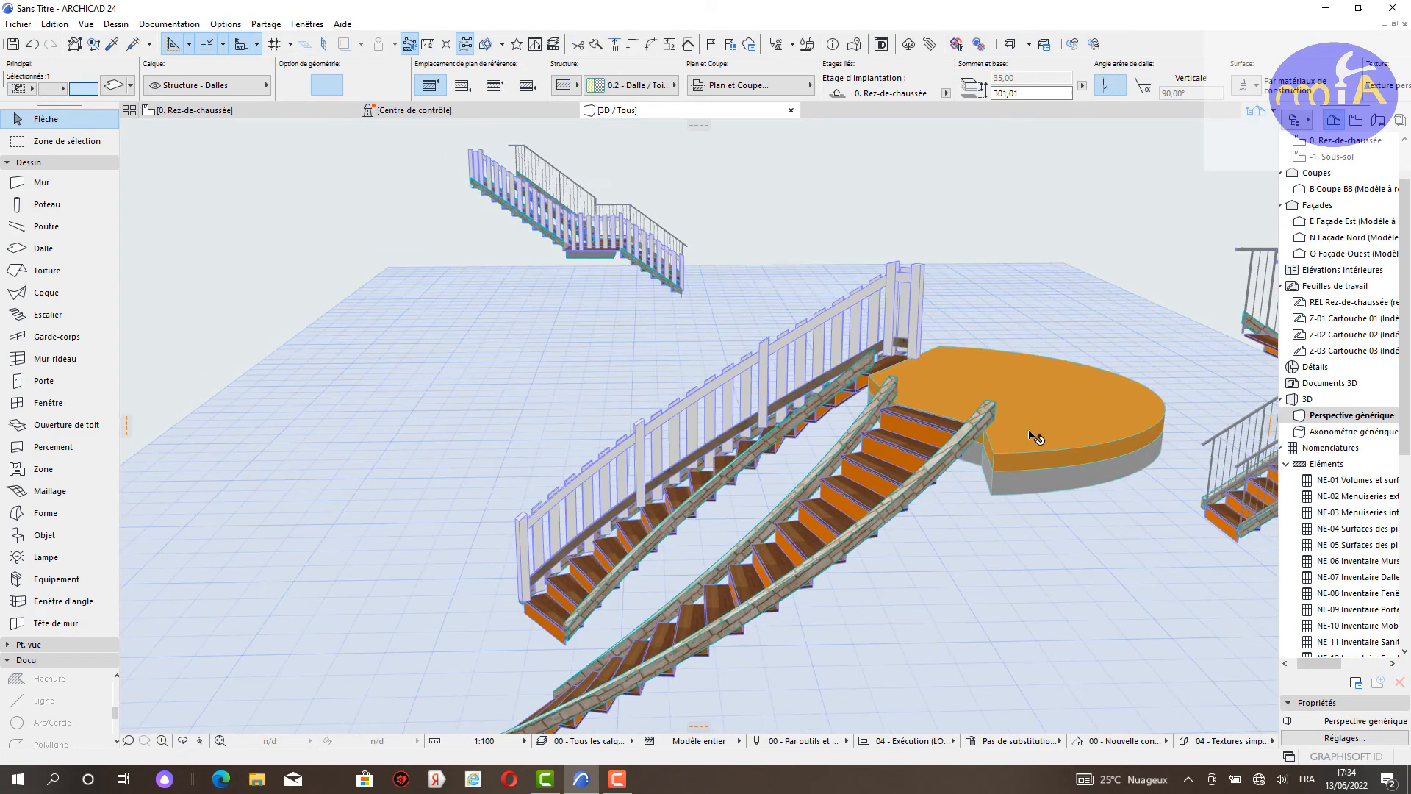
pyautogui.keyDown('shift'); pyautogui.moveTo(738, 432); pyautogui.dragTo(1131, 419, button='middle'); pyautogui.keyUp('shift')
pyautogui.moveTo(968, 378)
pyautogui.mouseDown(button='middle')
pyautogui.moveTo(630, 378)
pyautogui.moveTo(886, 427)
pyautogui.mouseUp(button='middle')
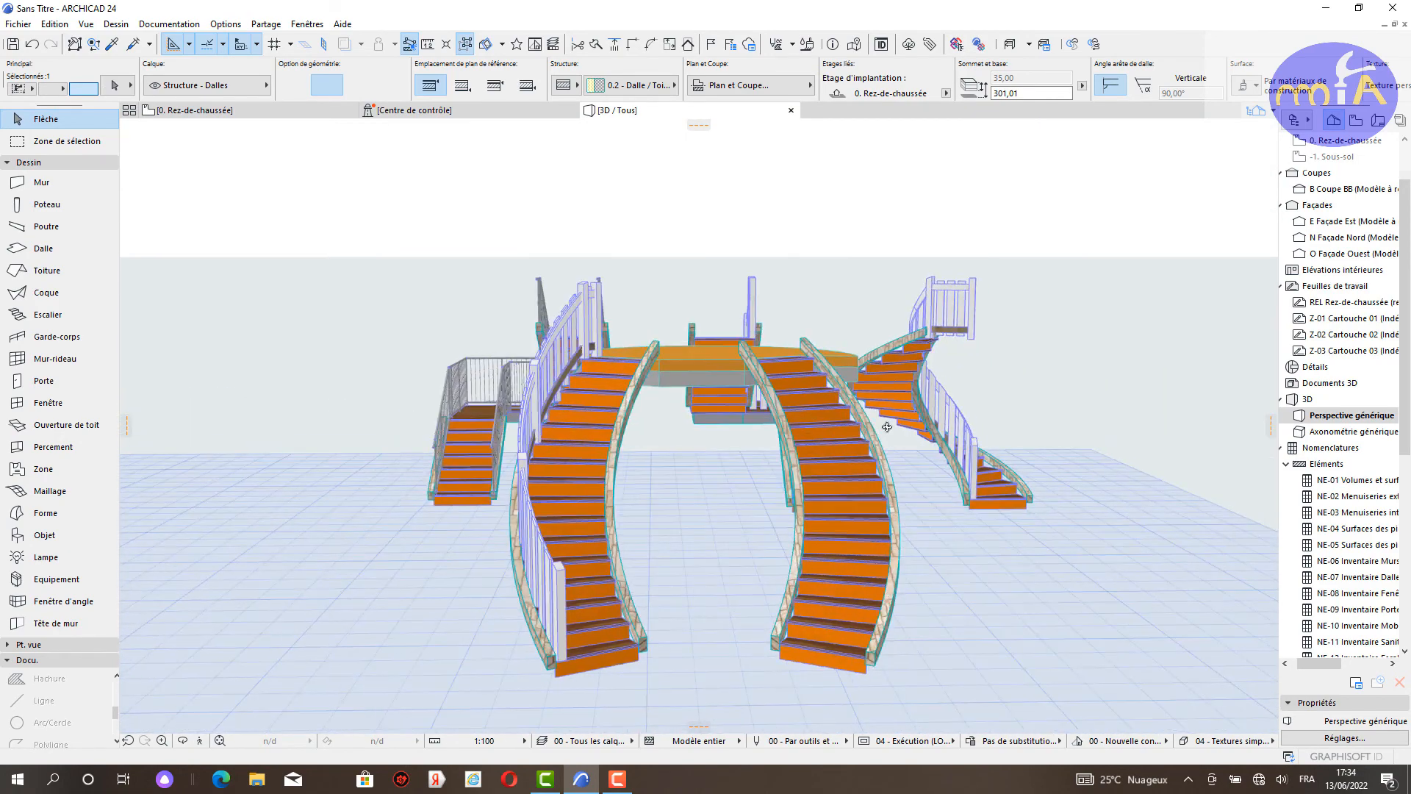
pyautogui.click(1018, 476)
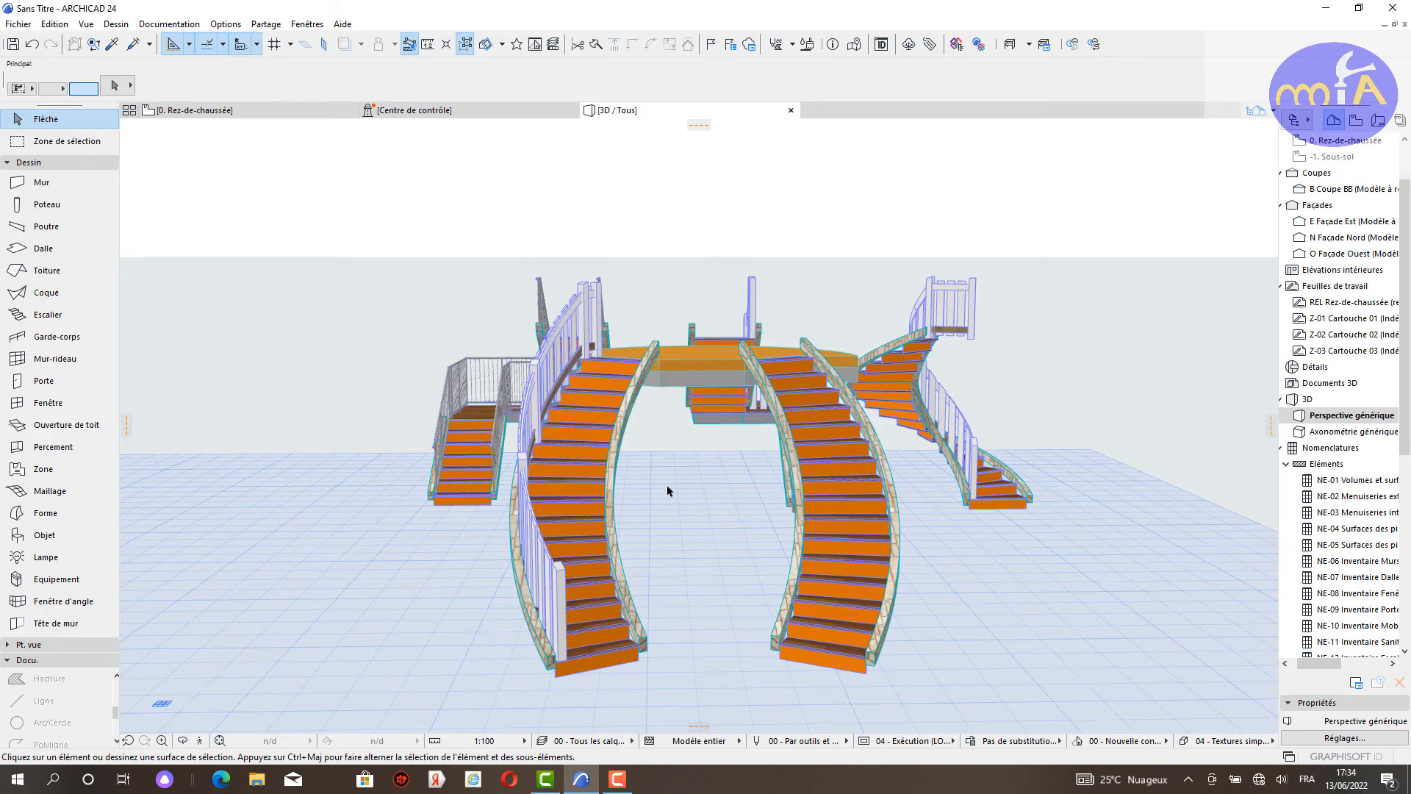
pyautogui.scroll(2, 627, 488)
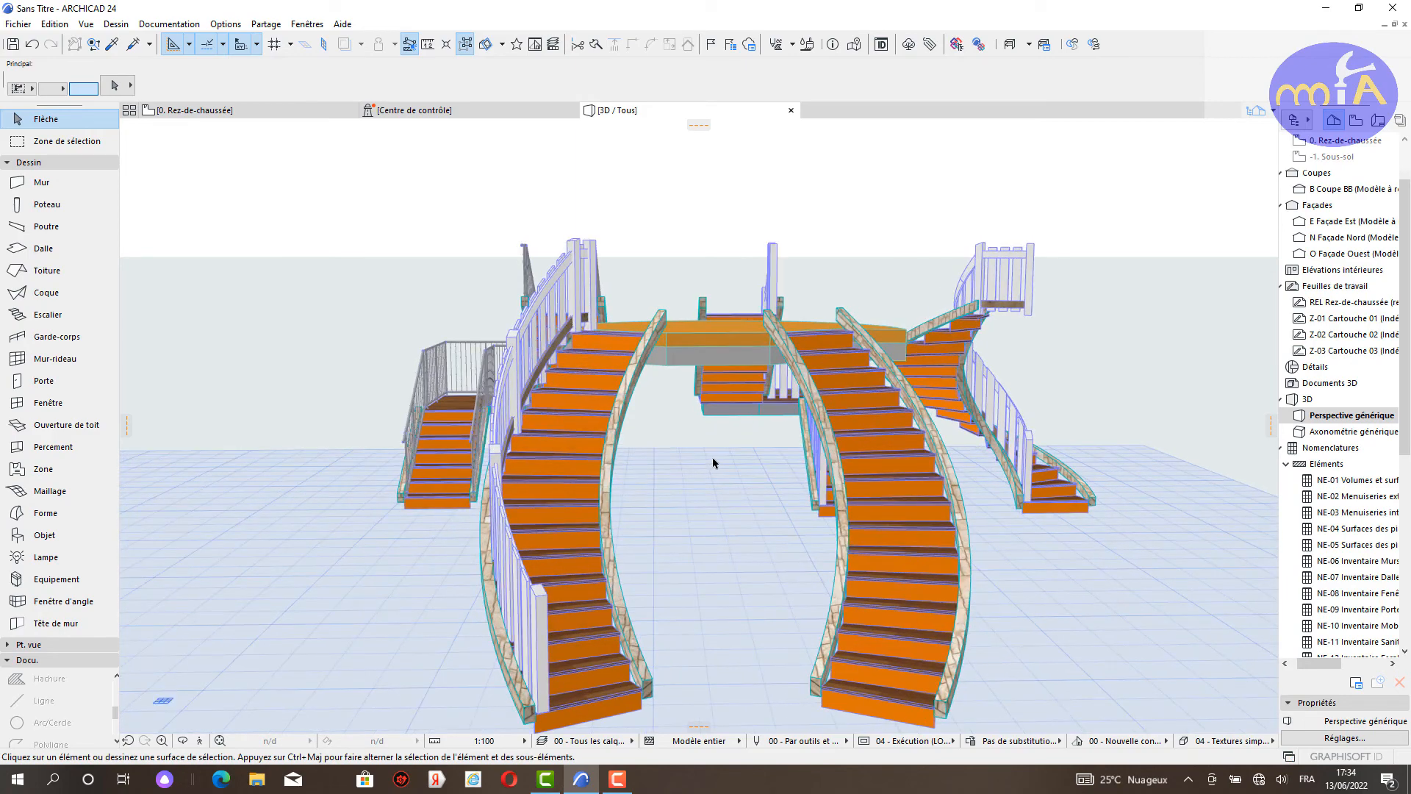
pyautogui.moveTo(713, 463)
pyautogui.keyDown('shift'); pyautogui.mouseDown(button='middle')
pyautogui.moveTo(699, 510)
pyautogui.moveTo(674, 450)
pyautogui.moveTo(705, 454)
pyautogui.mouseUp(button='middle'); pyautogui.keyUp('shift')
pyautogui.scroll(-5, 674, 451)
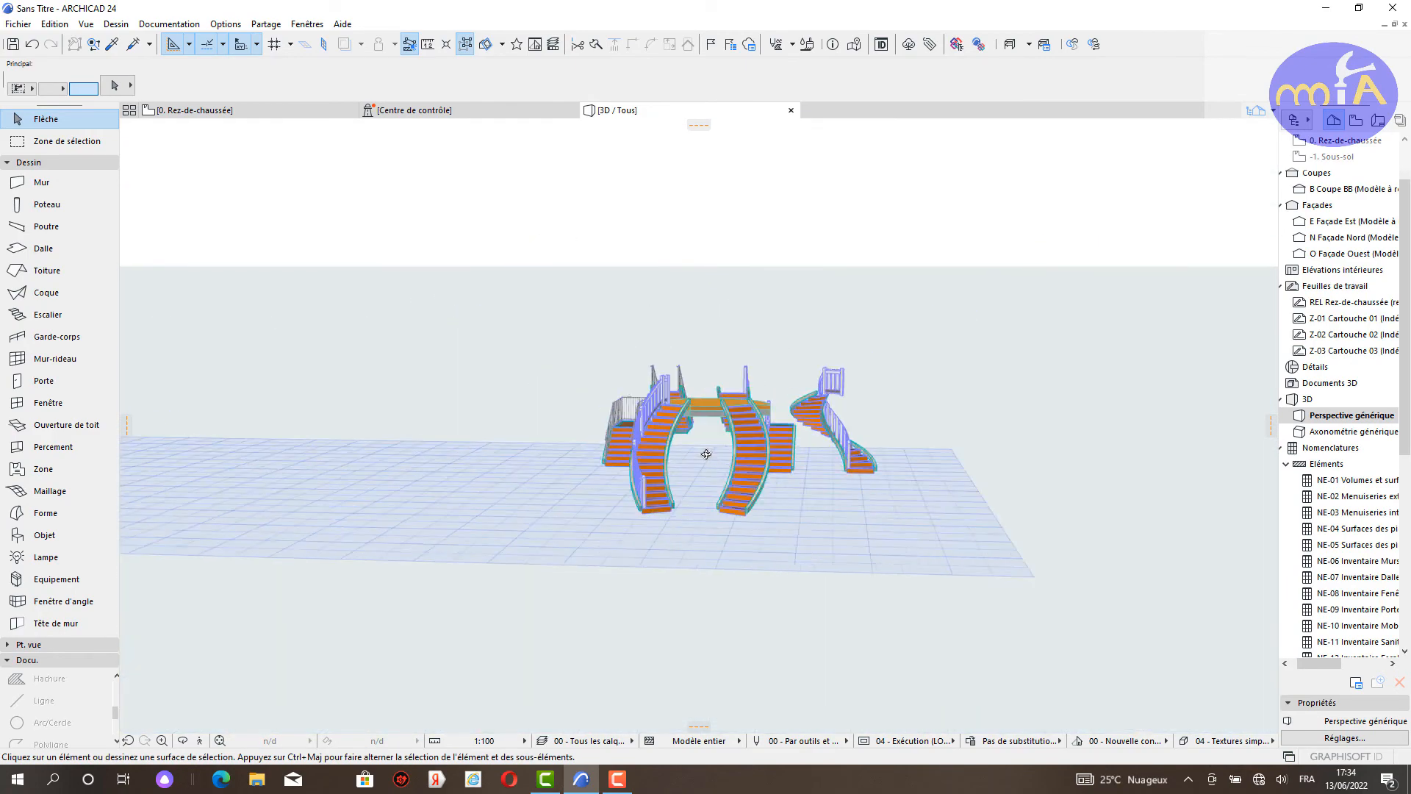
pyautogui.scroll(5, 705, 453)
pyautogui.scroll(8, 708, 453)
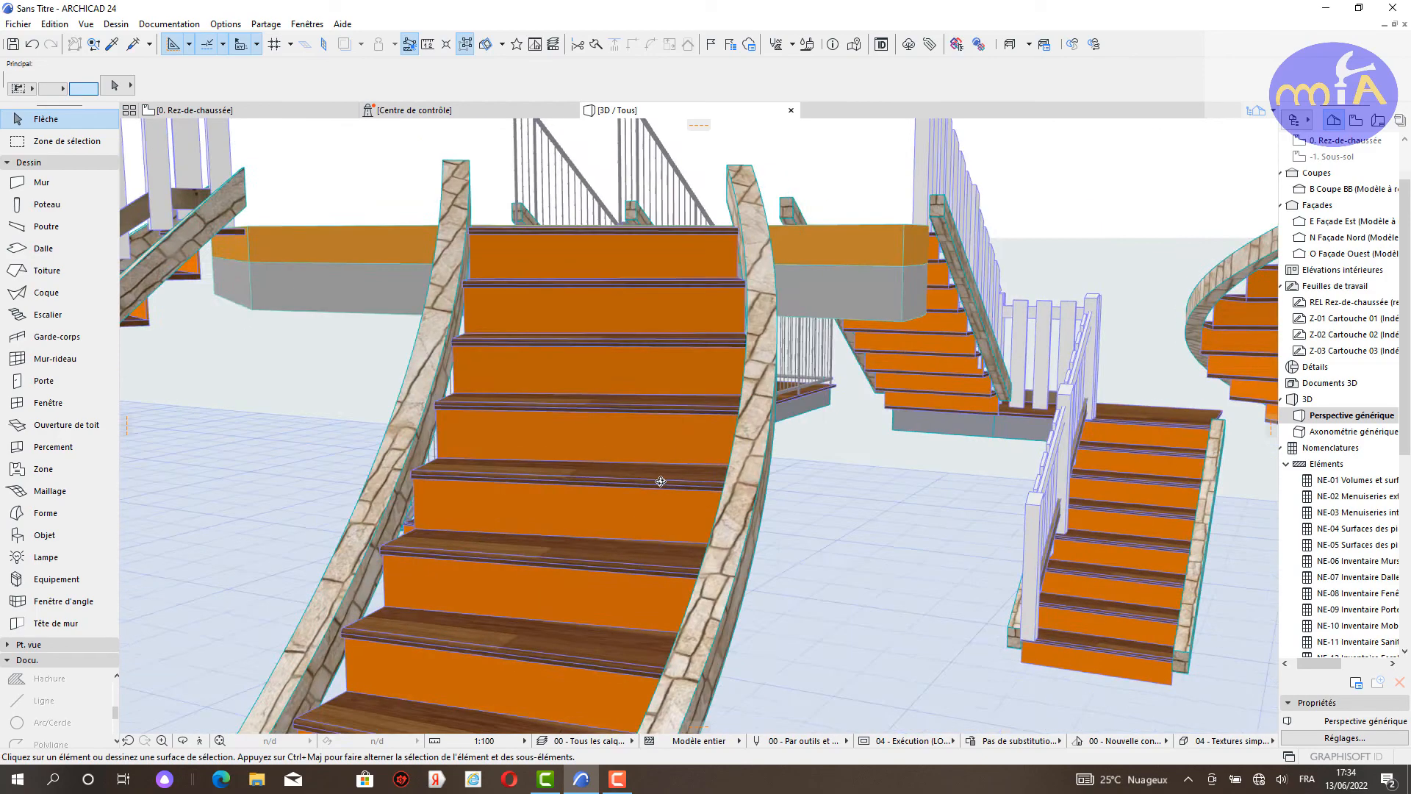
pyautogui.scroll(-7, 833, 469)
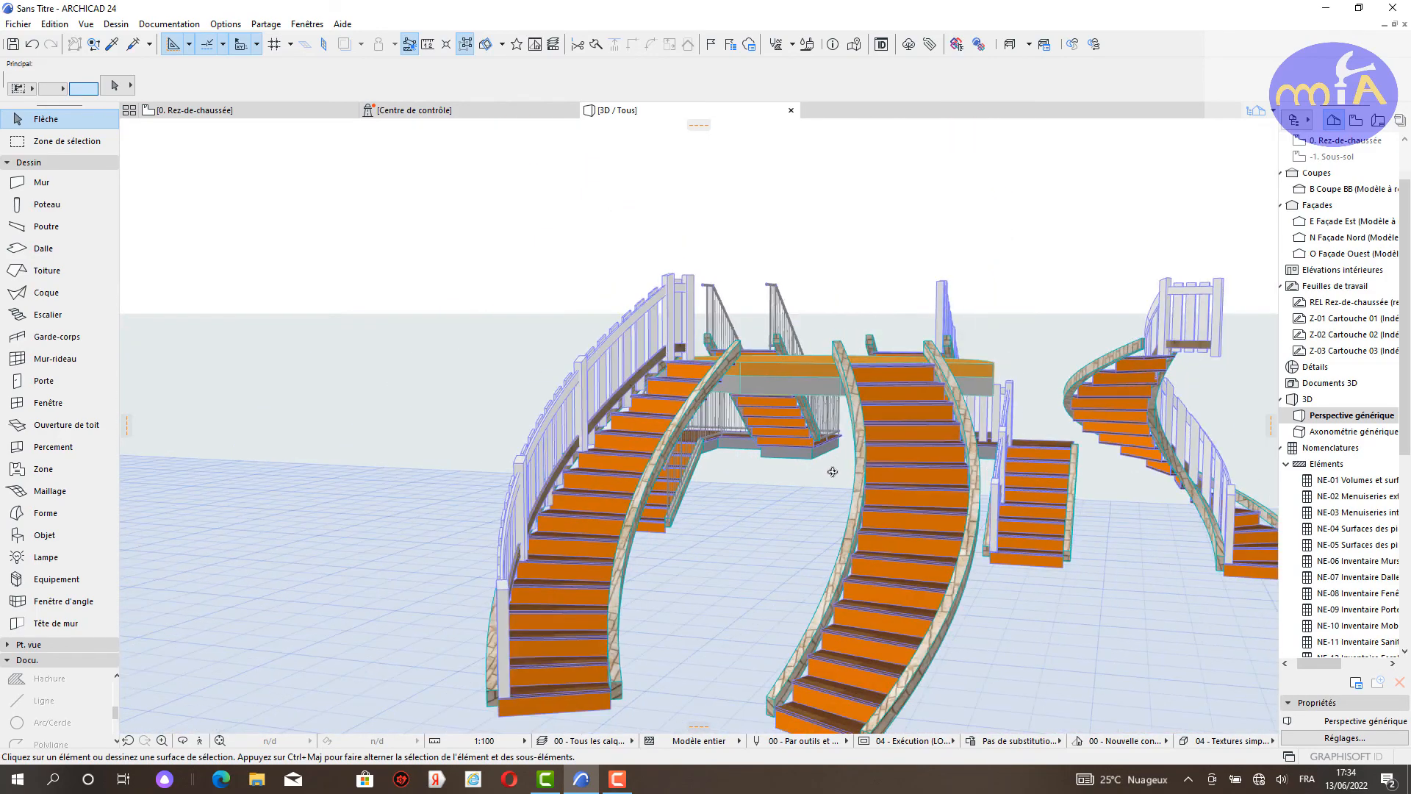
pyautogui.moveTo(832, 470)
pyautogui.keyDown('shift'); pyautogui.mouseDown(button='middle')
pyautogui.moveTo(856, 520)
pyautogui.moveTo(857, 501)
pyautogui.moveTo(837, 494)
pyautogui.mouseUp(button='middle'); pyautogui.keyUp('shift')
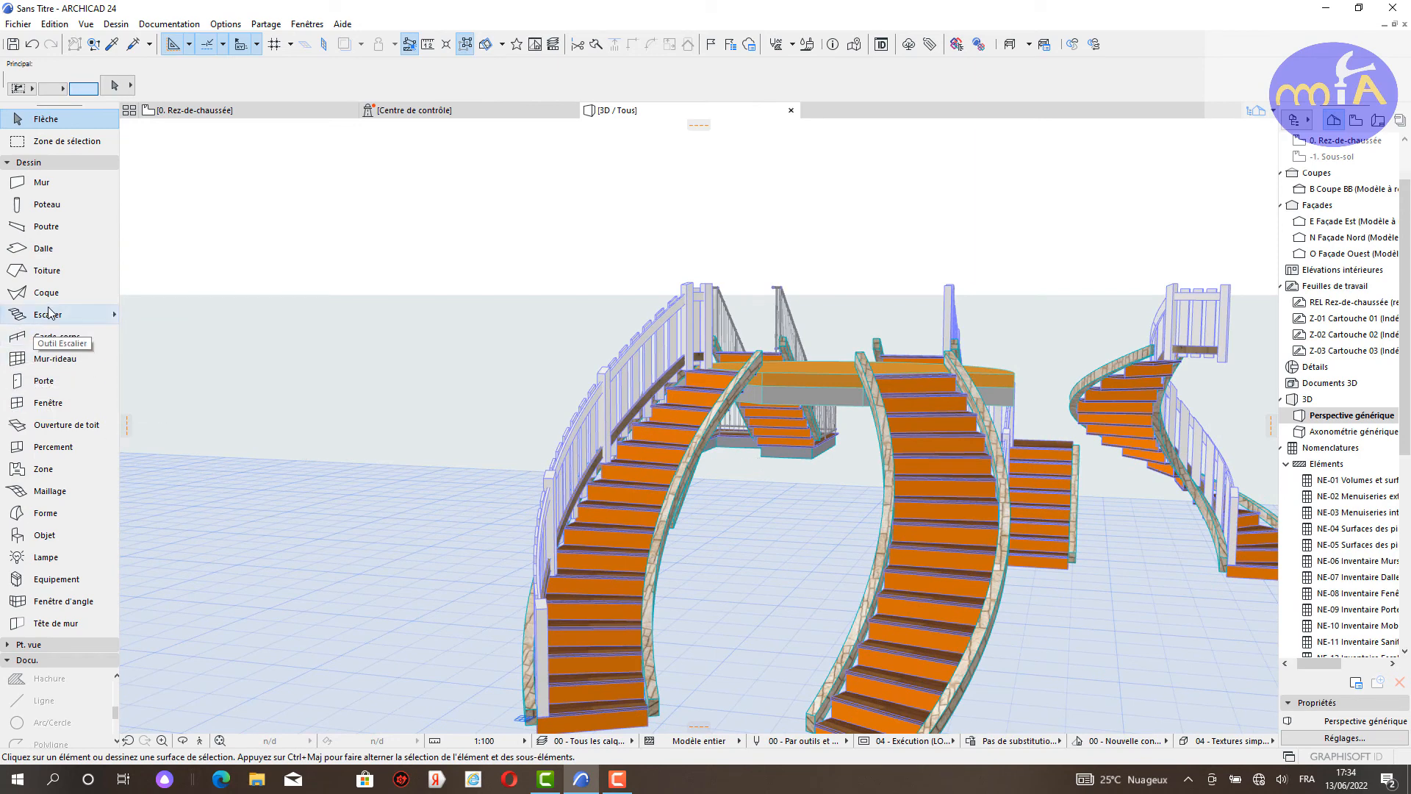
# Step: Add associative railings along both edges of the right curved stair and the inner edge of the left one
pyautogui.click(50, 338)
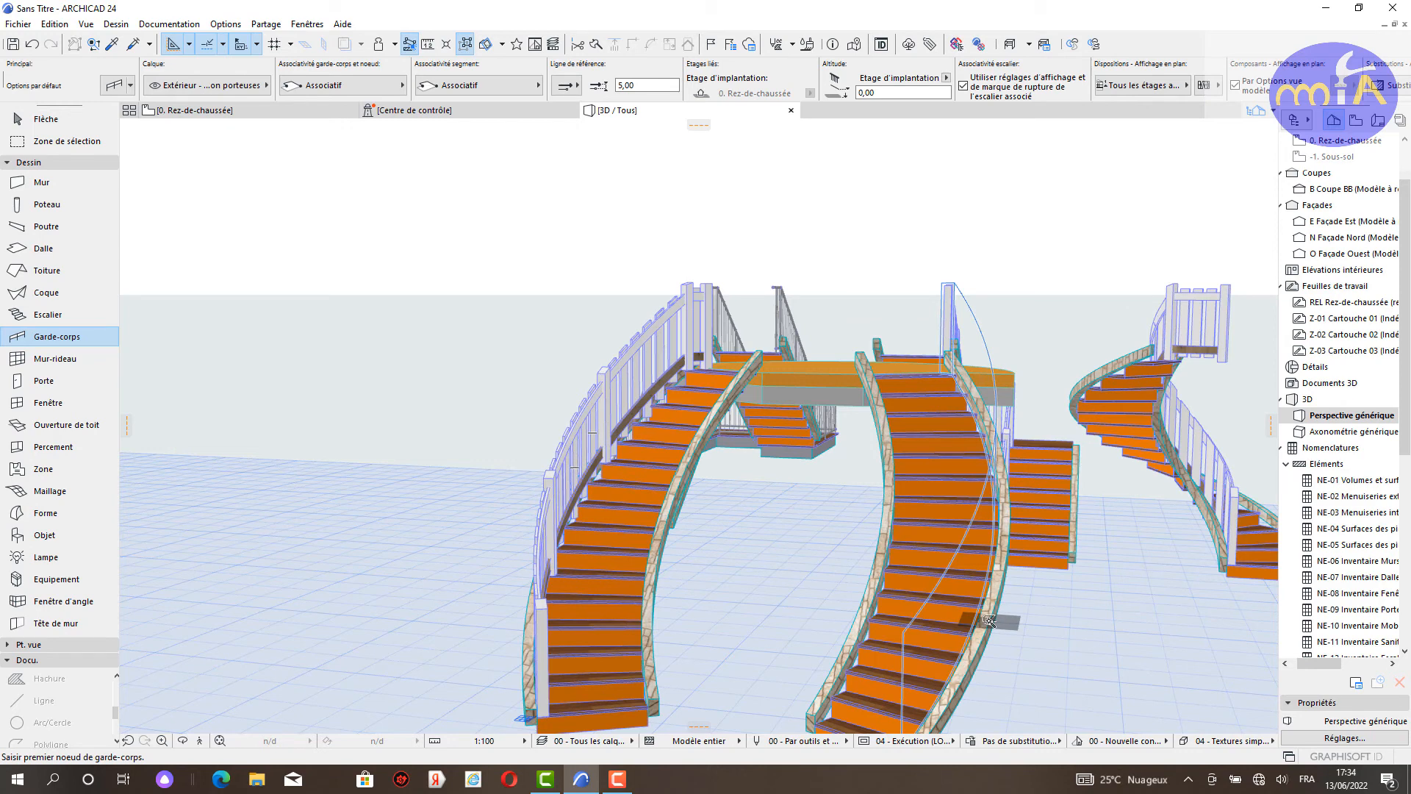
pyautogui.click(904, 553)
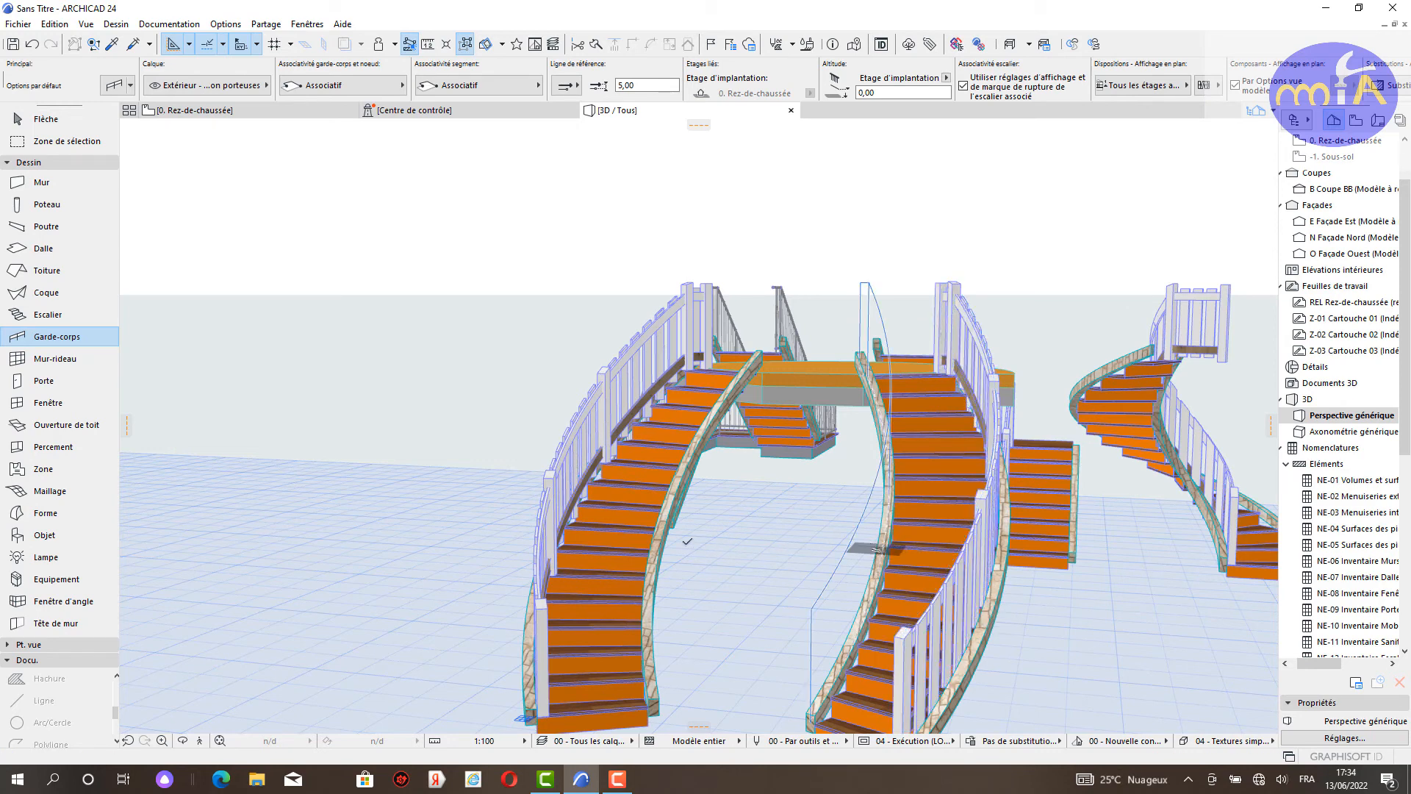
pyautogui.click(876, 550)
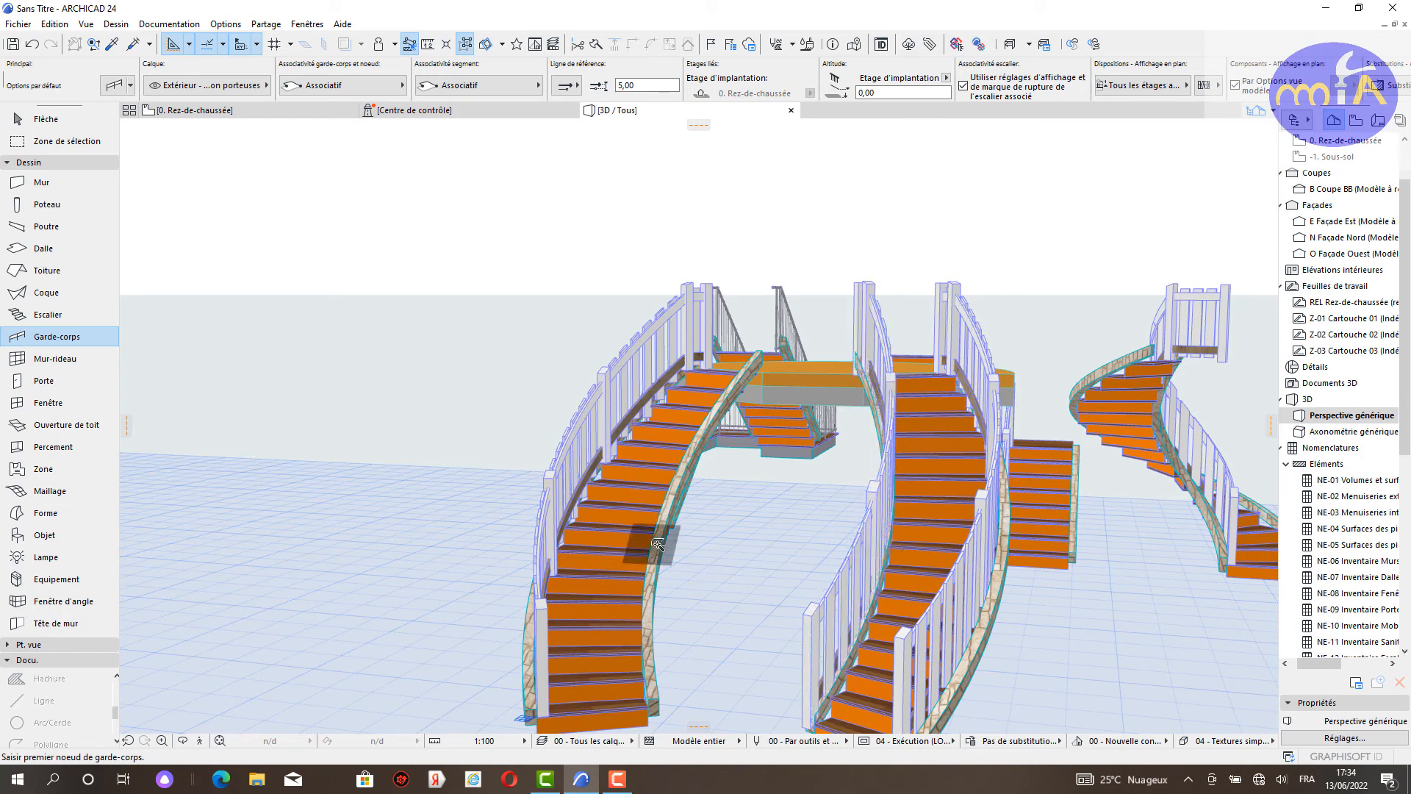
pyautogui.click(658, 544)
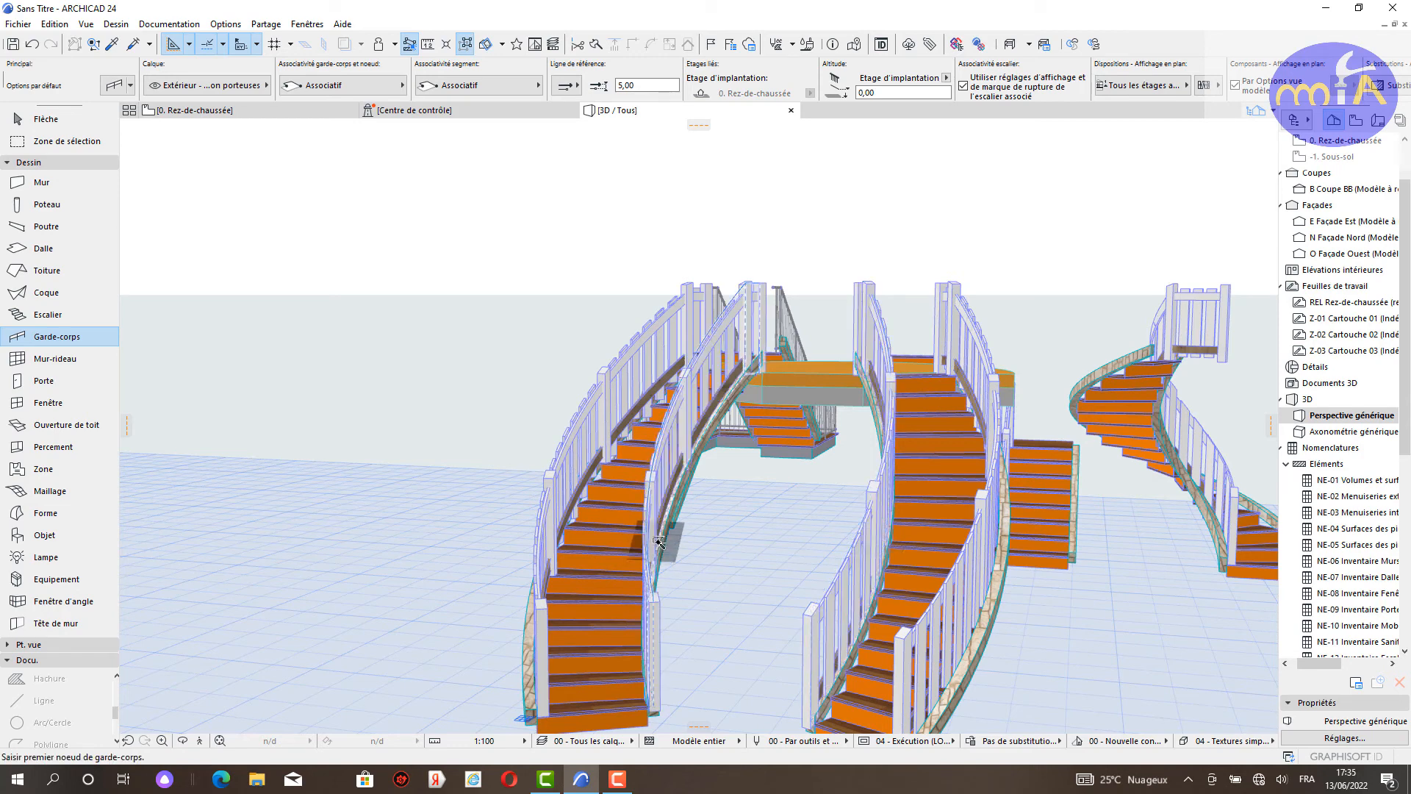
# Step: Add a railing around the whole perimeter of the landing slab
pyautogui.scroll(3, 831, 357)
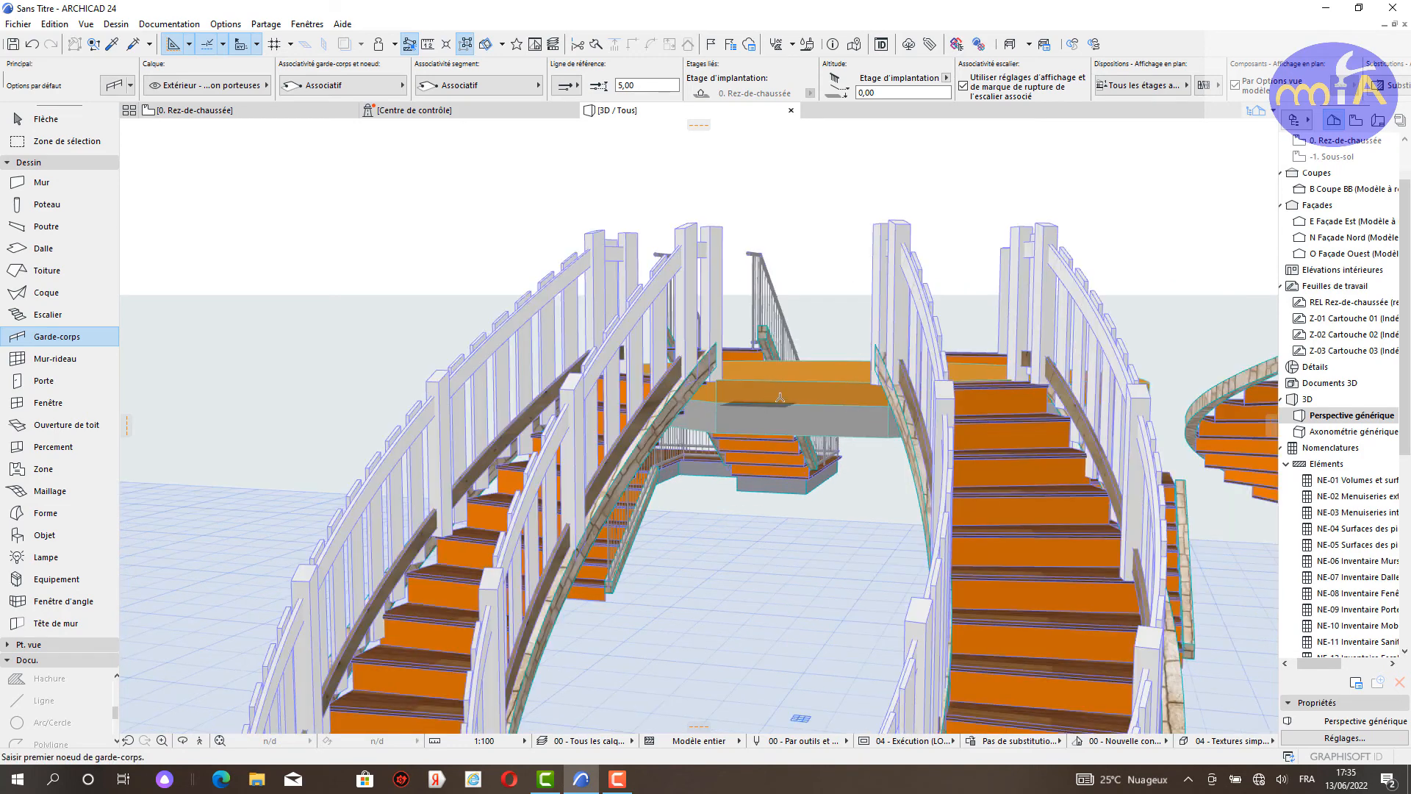
pyautogui.keyDown('shift'); pyautogui.moveTo(780, 397); pyautogui.dragTo(804, 431, button='middle'); pyautogui.keyUp('shift')
pyautogui.keyDown('shift'); pyautogui.moveTo(711, 481); pyautogui.dragTo(644, 463, button='middle'); pyautogui.keyUp('shift')
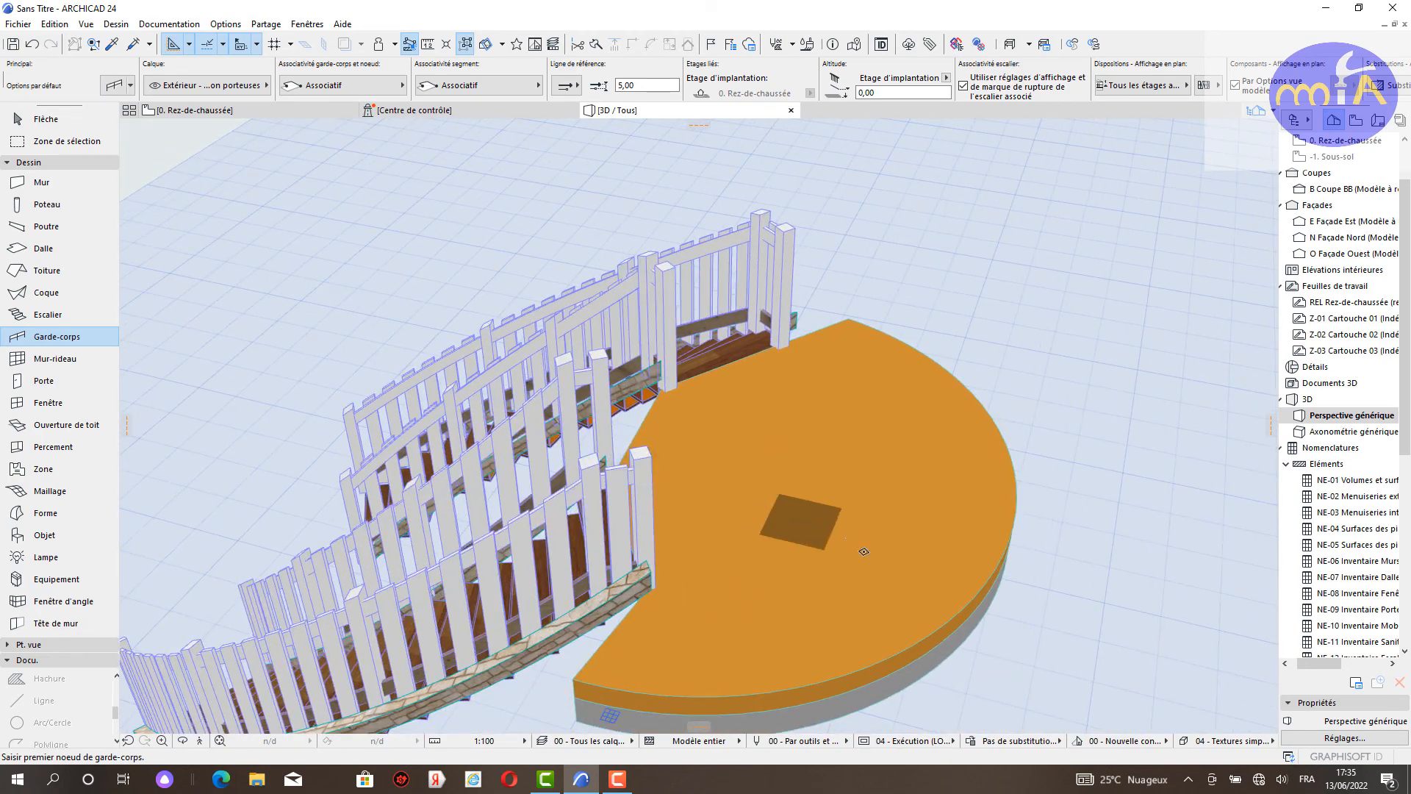
pyautogui.click(955, 618)
pyautogui.scroll(3, 593, 576)
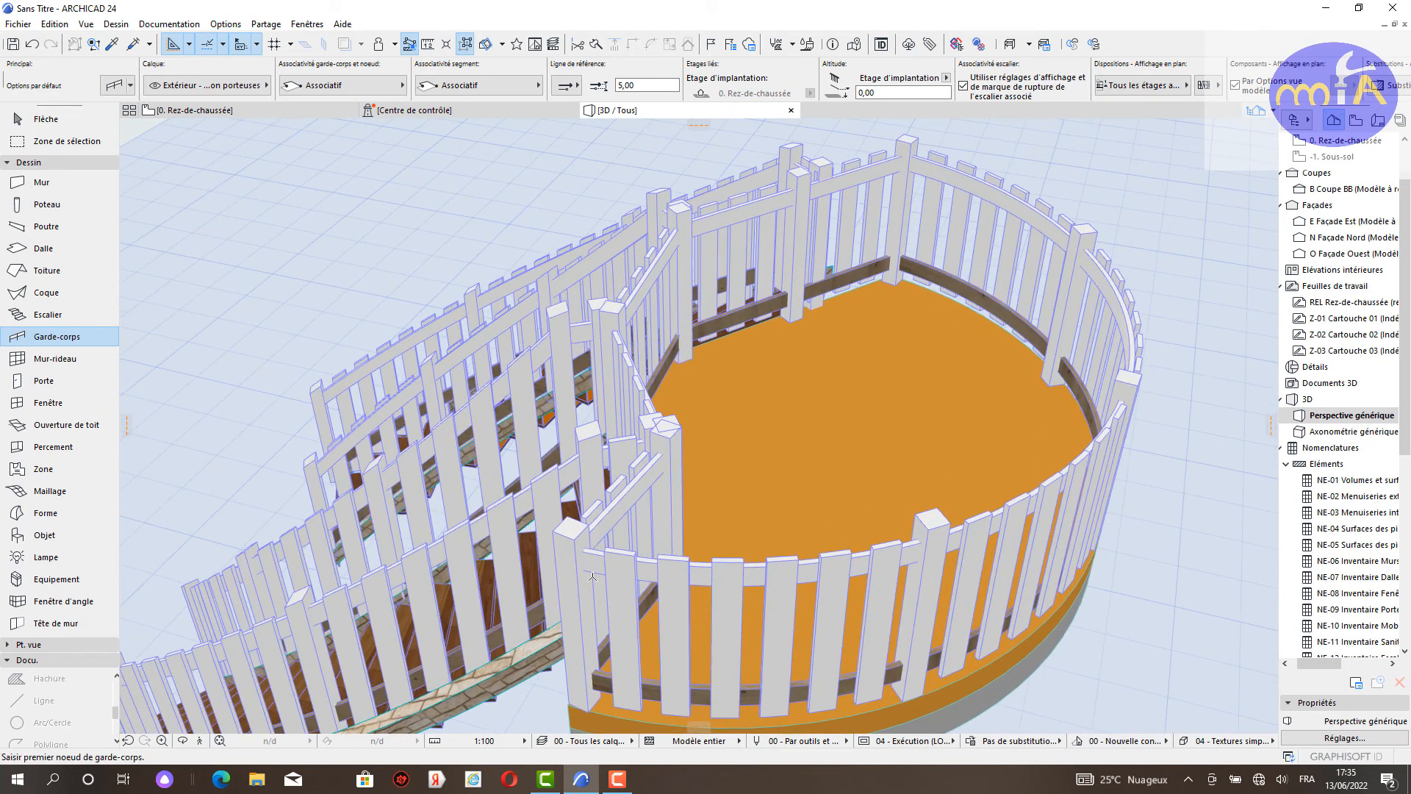
# Step: Edit the landing railing and delete the balusters blocking the top of the right curved stair
pyautogui.keyDown('shift'); pyautogui.moveTo(593, 577); pyautogui.dragTo(1132, 551, button='middle'); pyautogui.keyUp('shift')
pyautogui.scroll(-5, 888, 540)
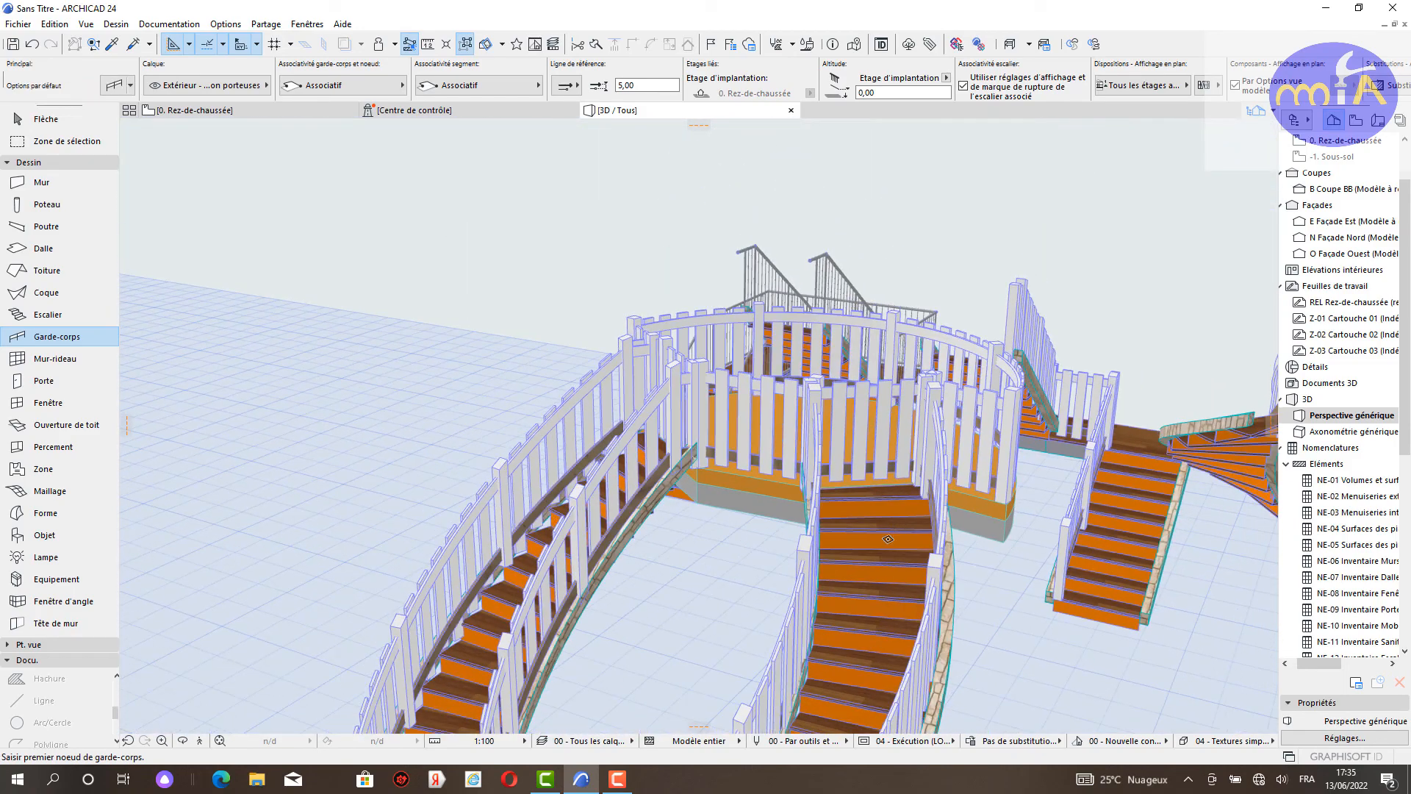
pyautogui.keyDown('shift'); pyautogui.moveTo(888, 539); pyautogui.dragTo(873, 472, button='middle'); pyautogui.keyUp('shift')
pyautogui.click(884, 453)
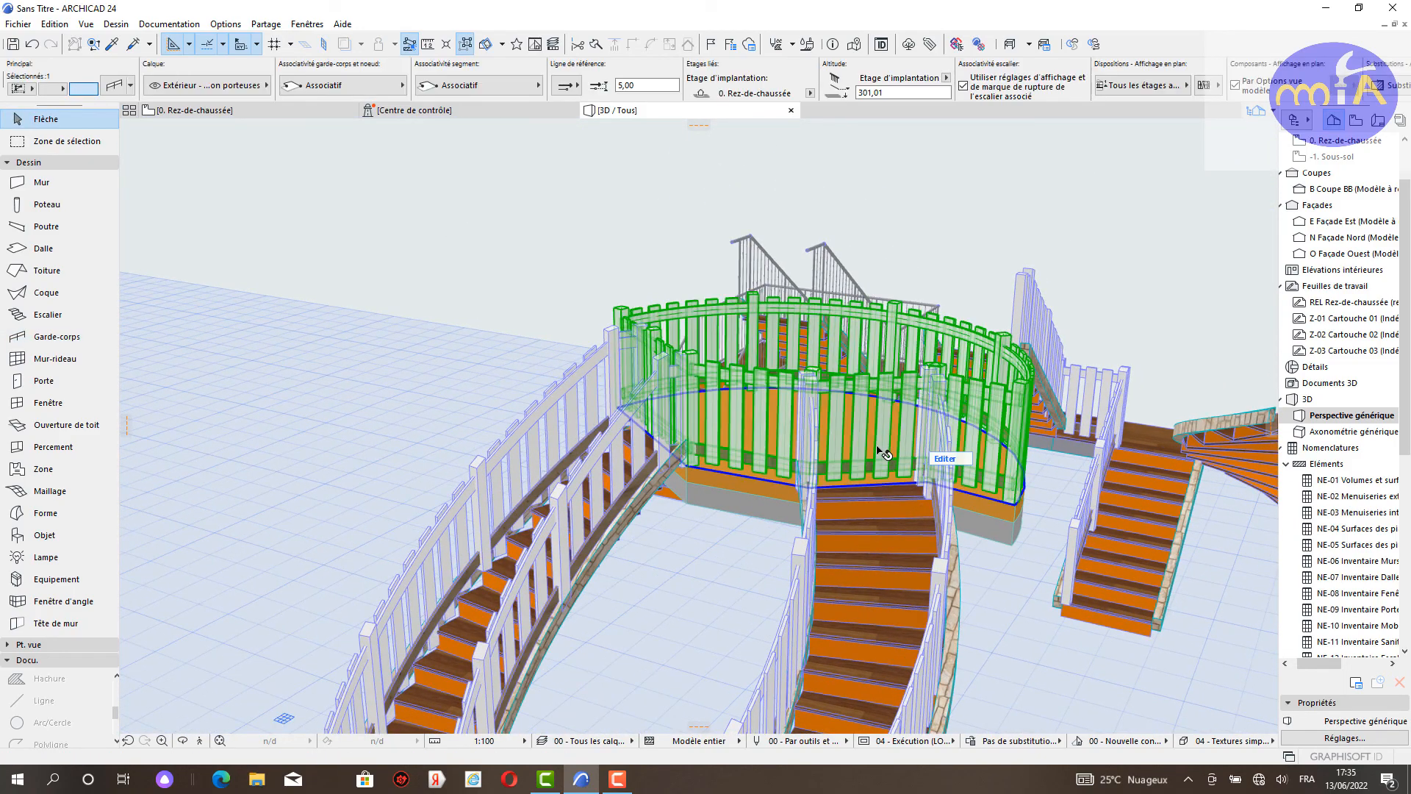
pyautogui.scroll(2, 845, 445)
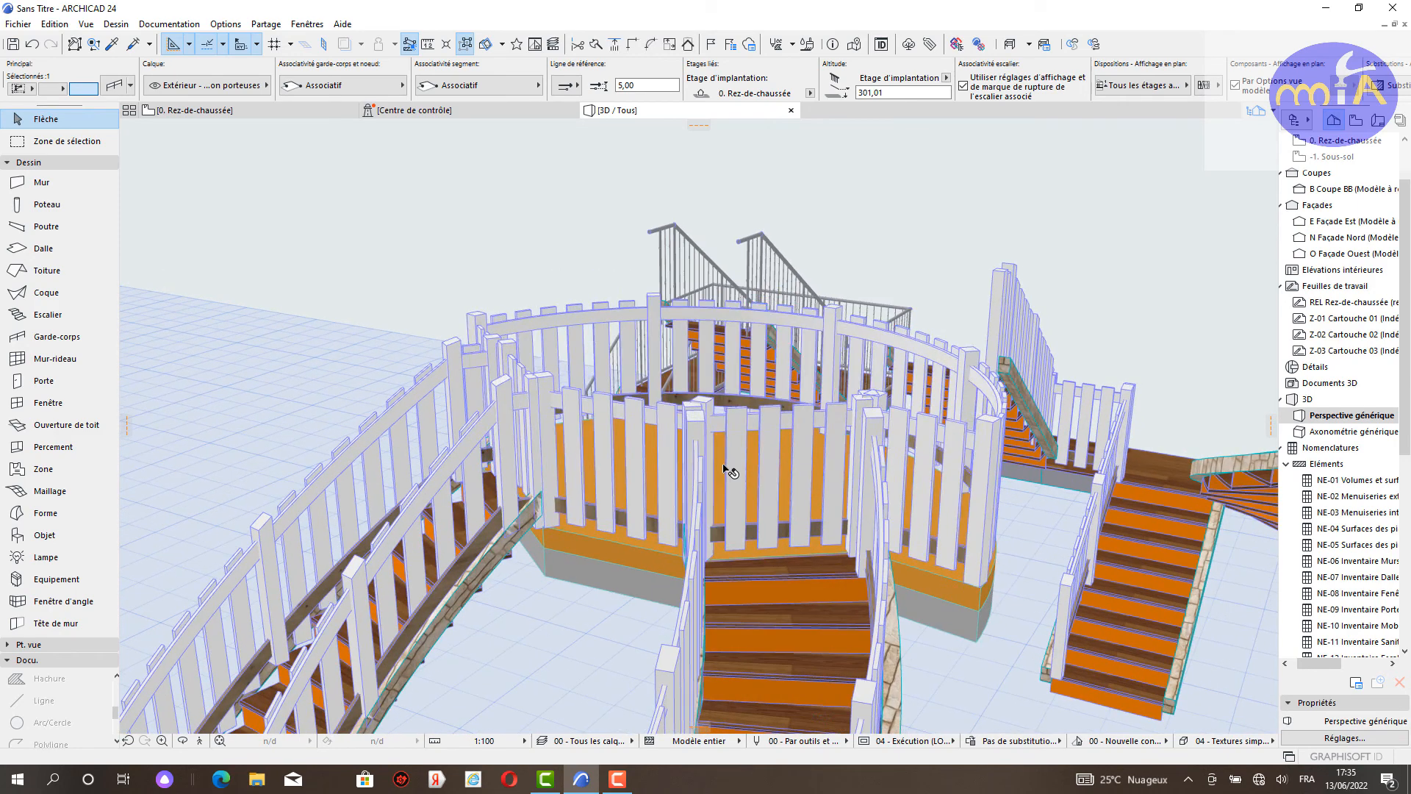
pyautogui.click(898, 520)
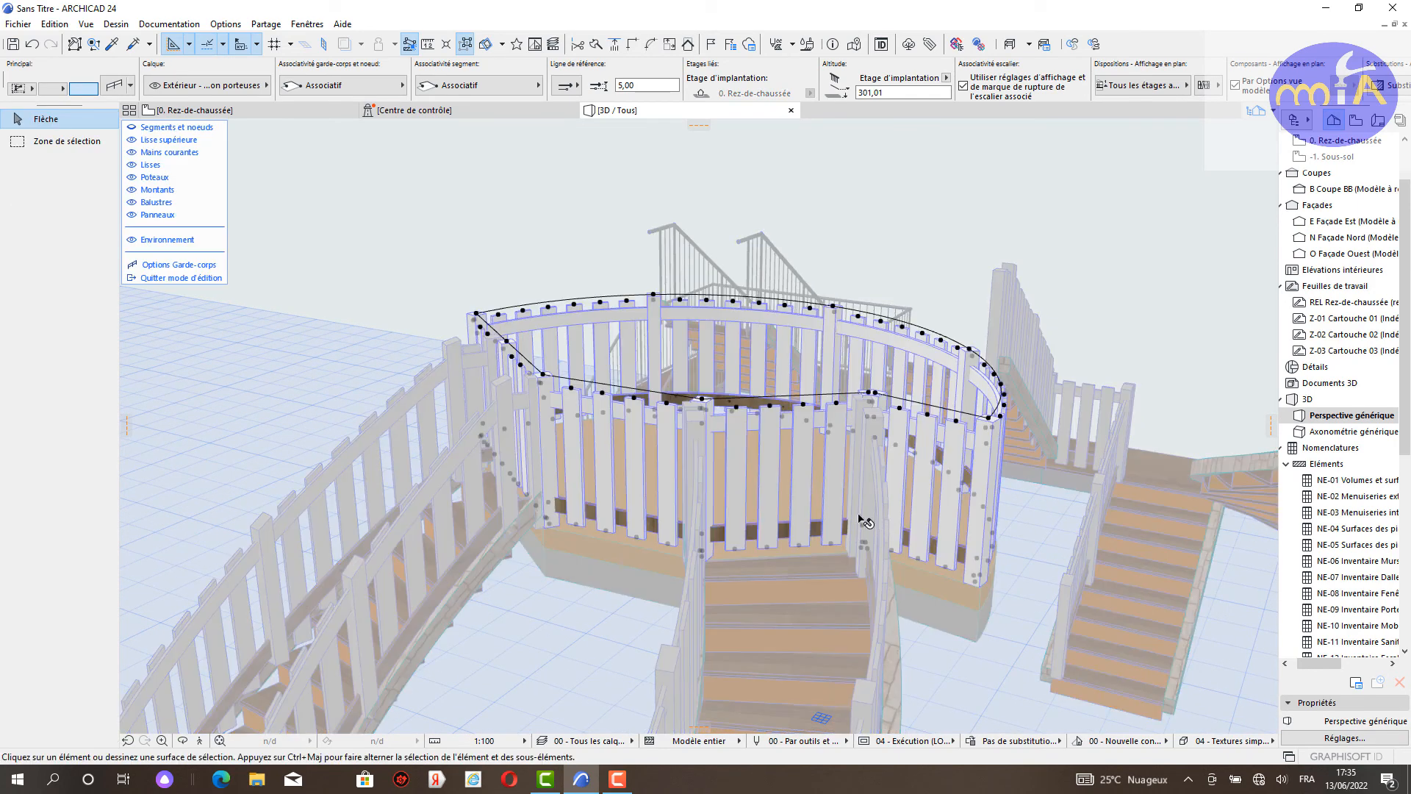
pyautogui.click(772, 482)
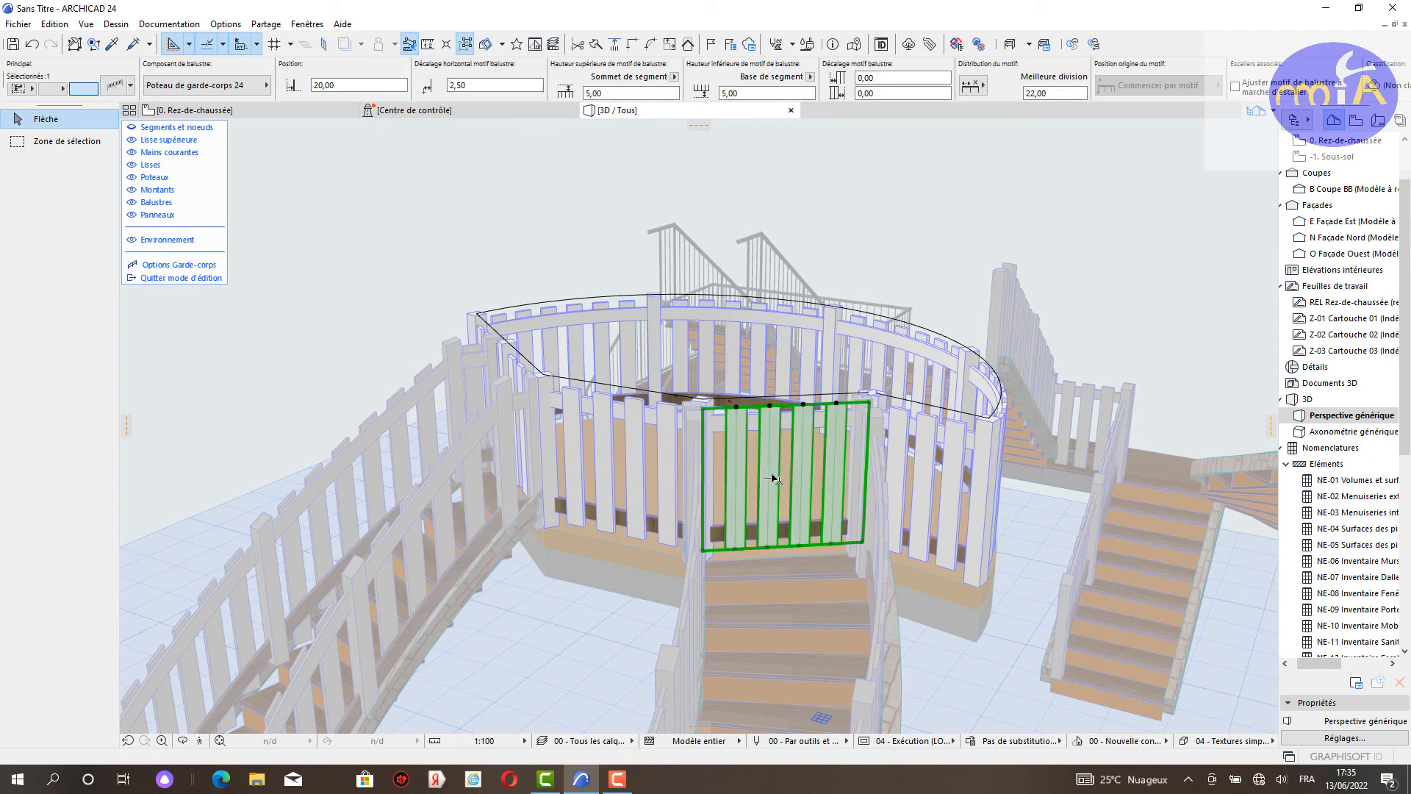
pyautogui.press('Delete')
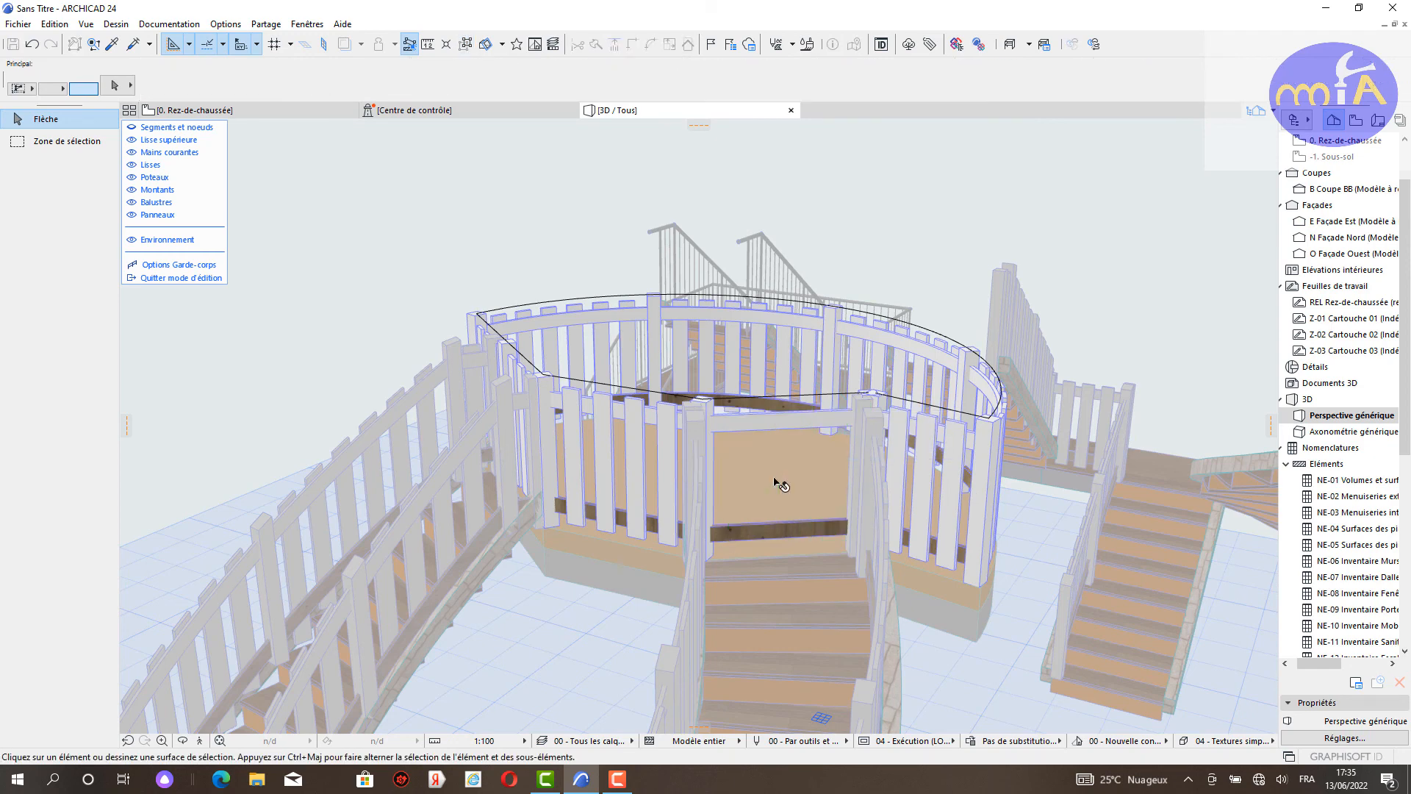
# Step: Delete the upper rail segment of the landing railing that crosses the top of the right curved stair
pyautogui.click(818, 421)
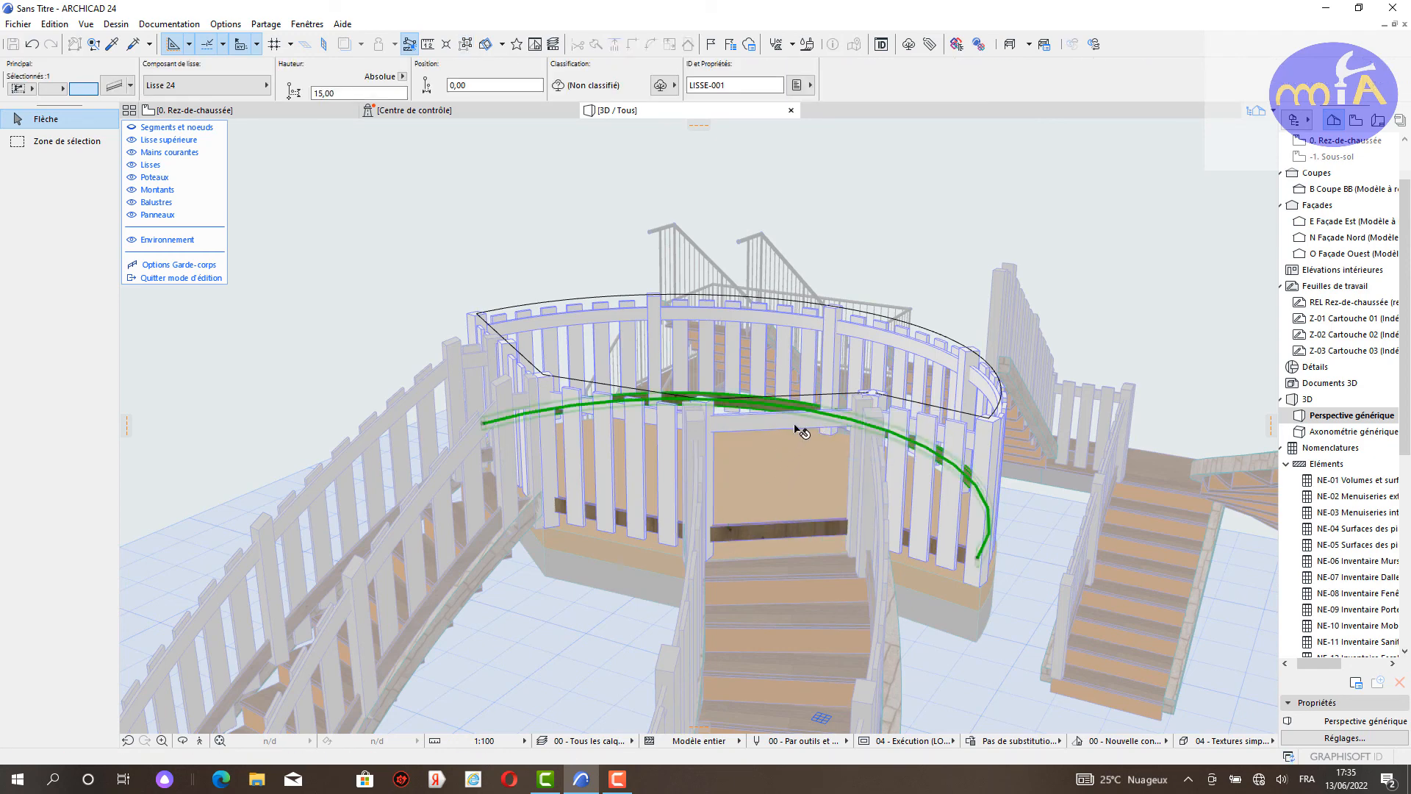
pyautogui.click(796, 427)
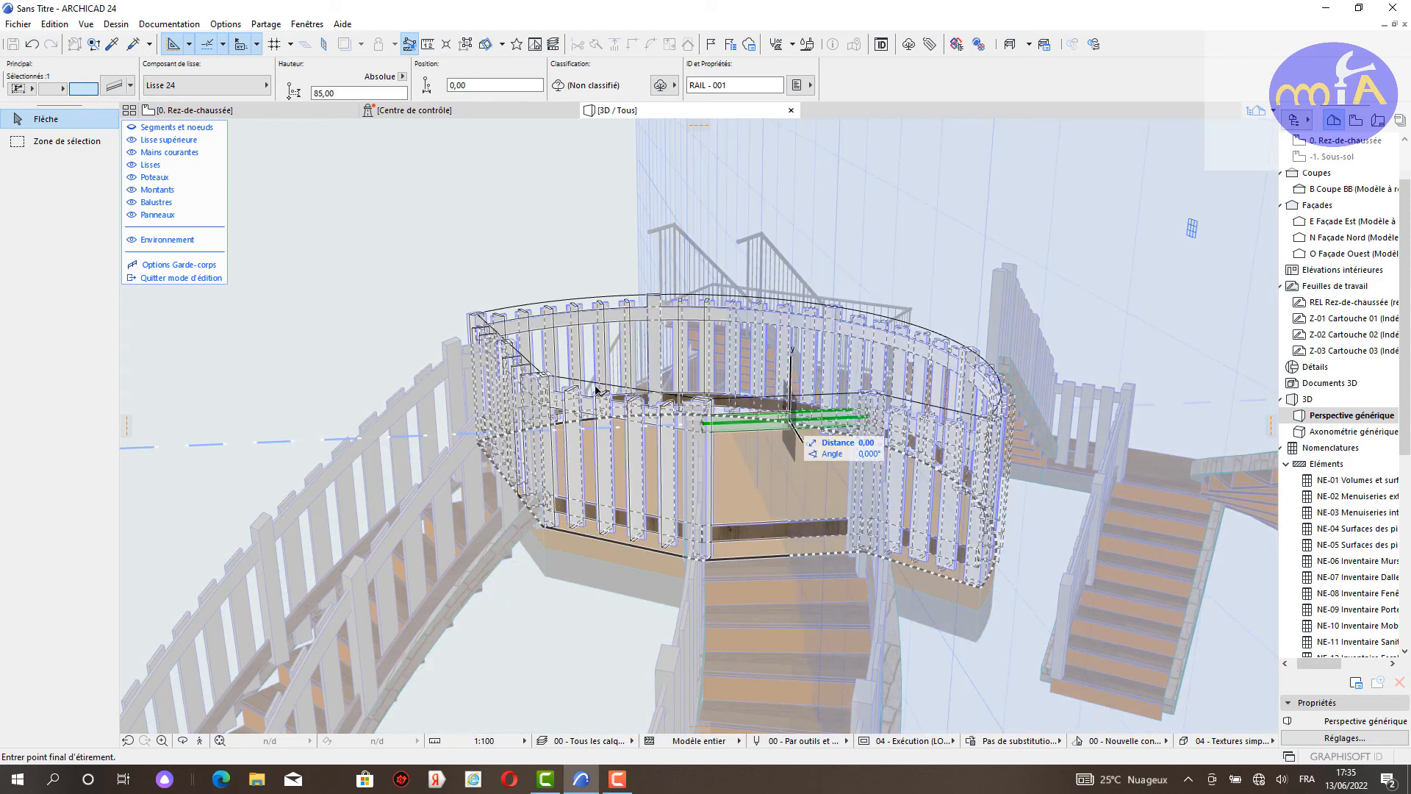
pyautogui.click(809, 430)
pyautogui.press('Delete')
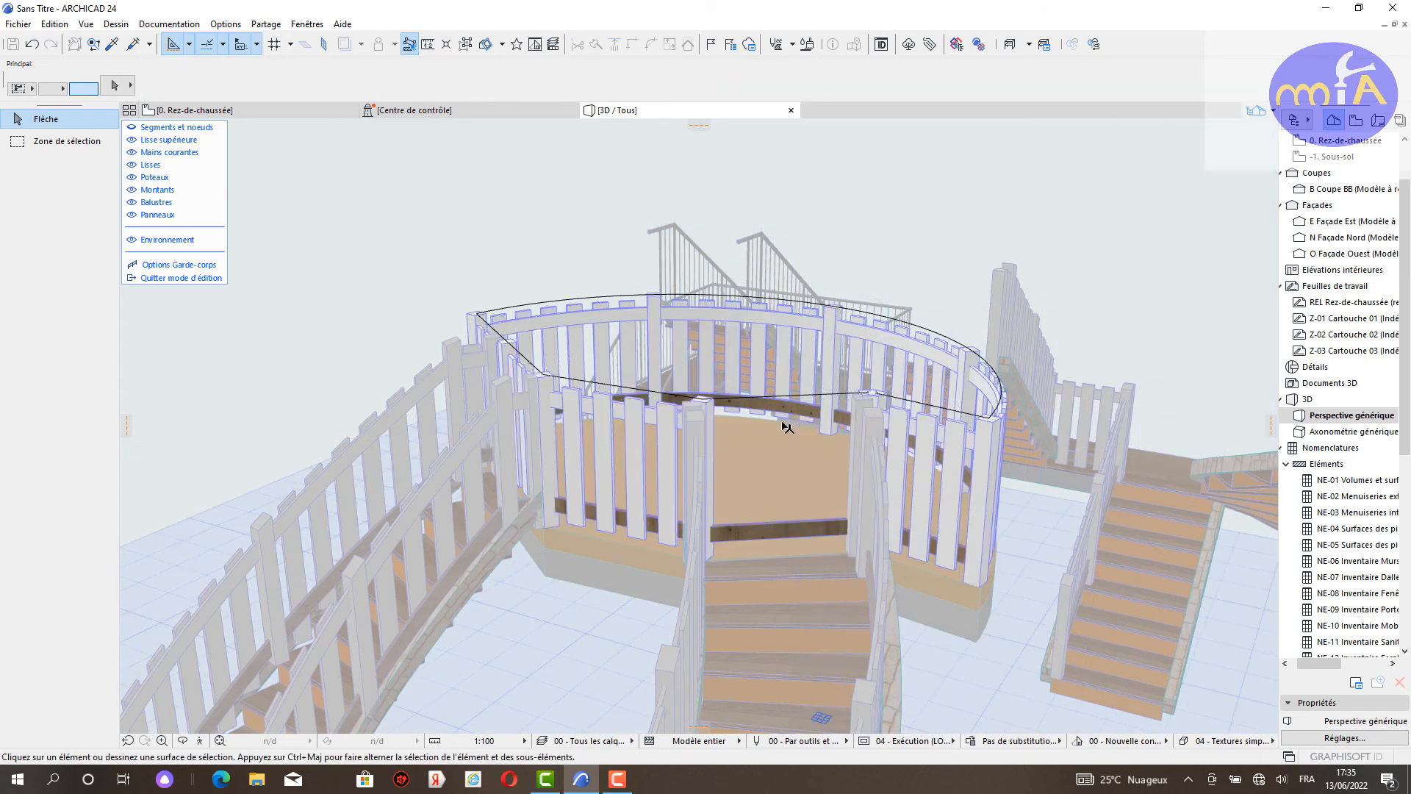
# Step: Shorten the landing railing's baluster pattern by about 62 cm from its inner end at the top of the left curved stair
pyautogui.keyDown('shift'); pyautogui.moveTo(773, 382); pyautogui.dragTo(794, 410, button='middle'); pyautogui.keyUp('shift')
pyautogui.click(650, 416)
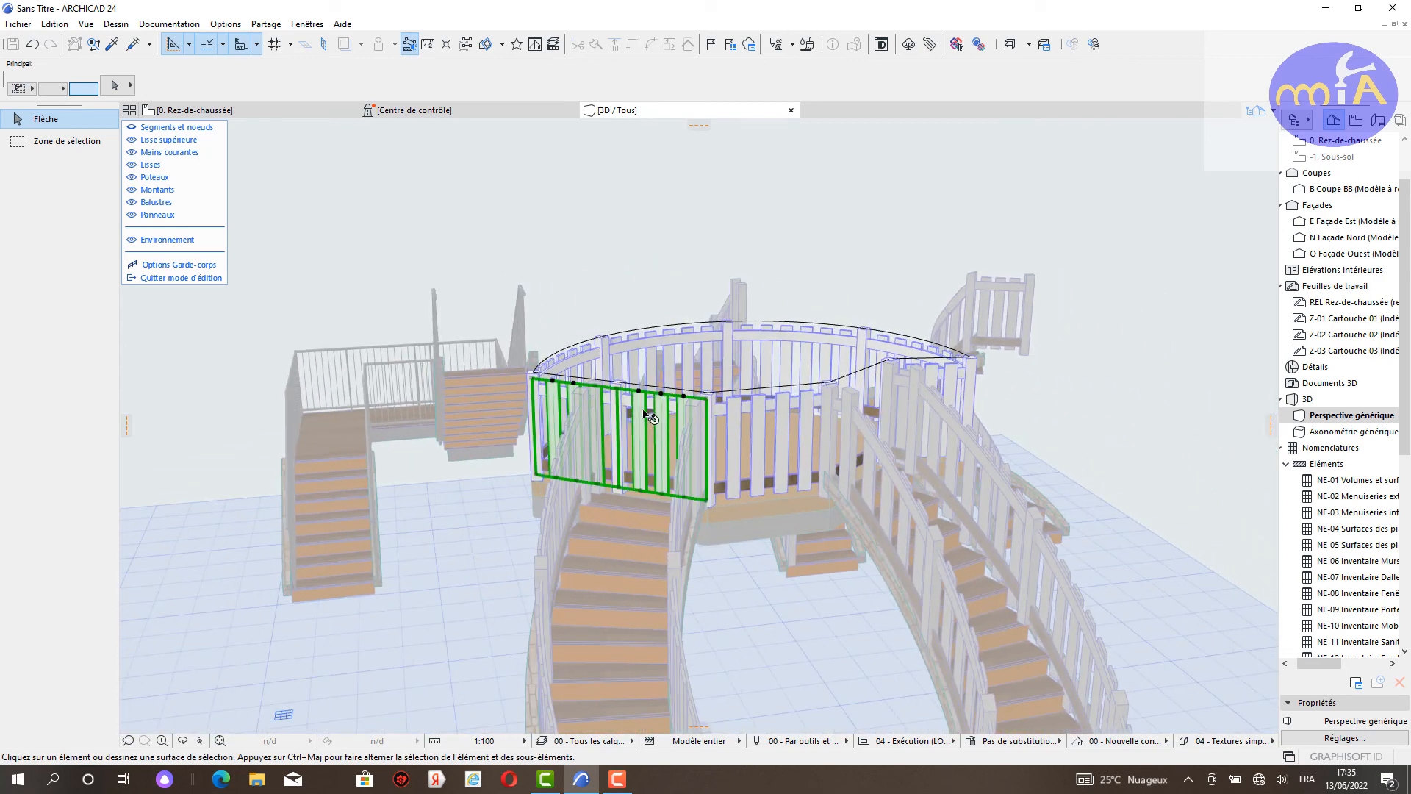
pyautogui.keyDown('shift'); pyautogui.moveTo(650, 421); pyautogui.dragTo(748, 429, button='middle'); pyautogui.keyUp('shift')
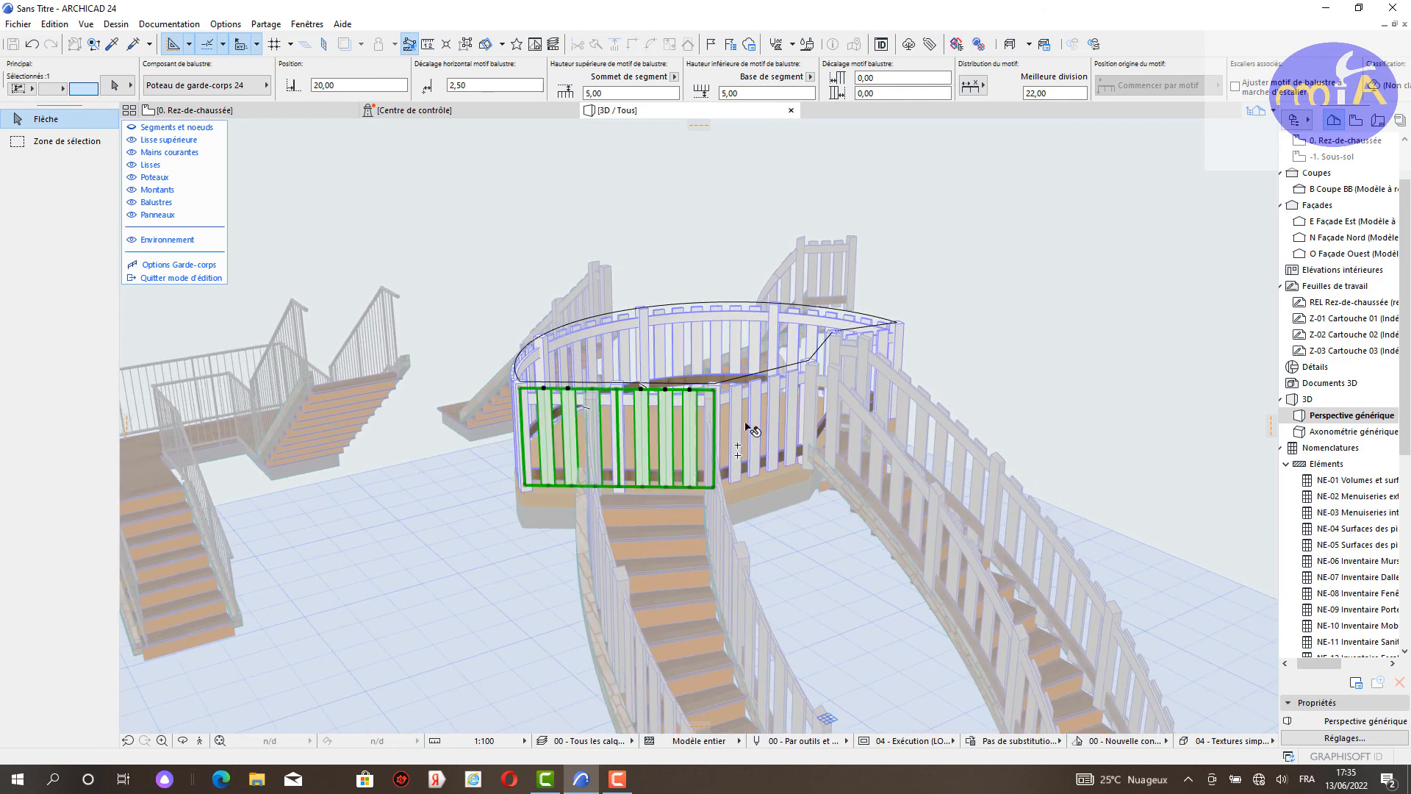
pyautogui.click(697, 401)
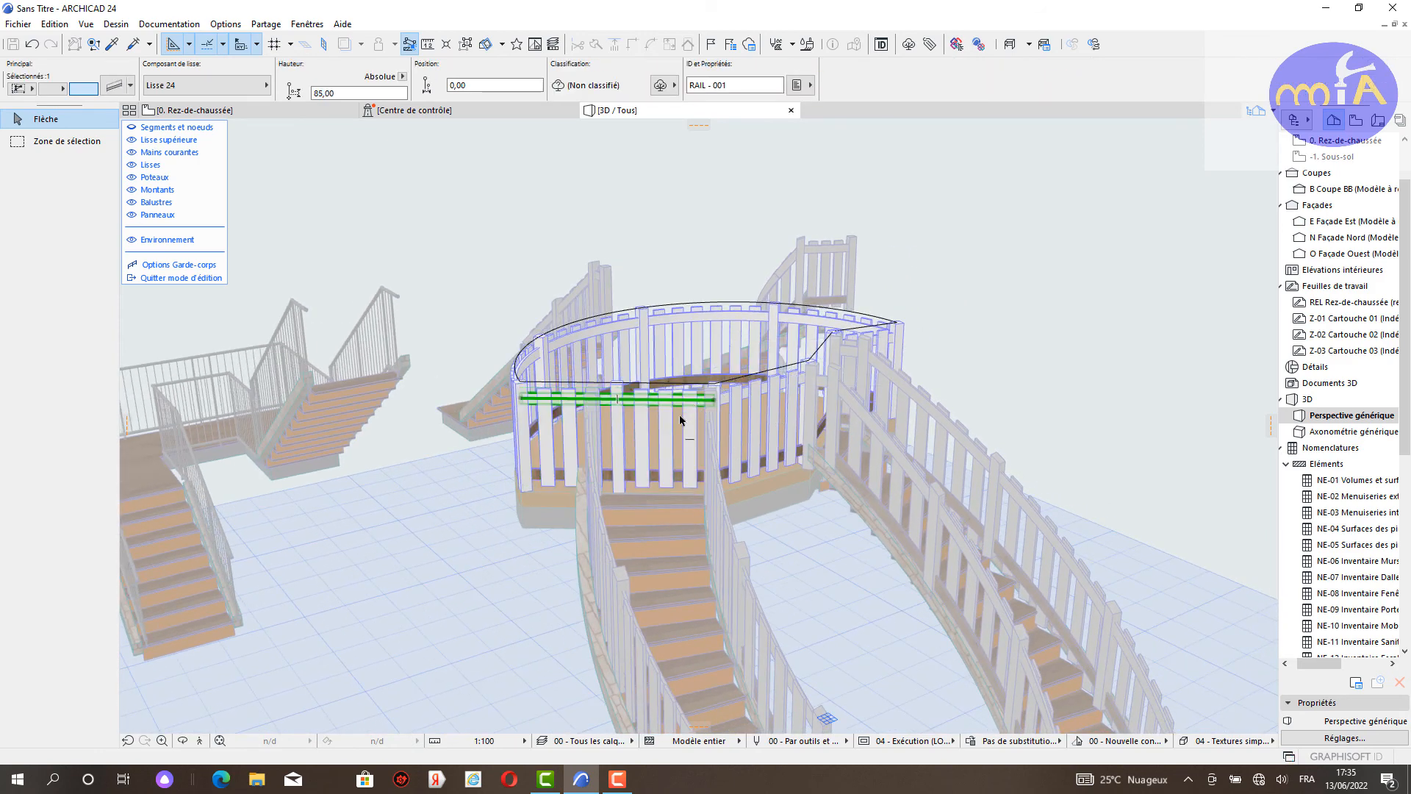
pyautogui.press('Escape')
pyautogui.click(690, 433)
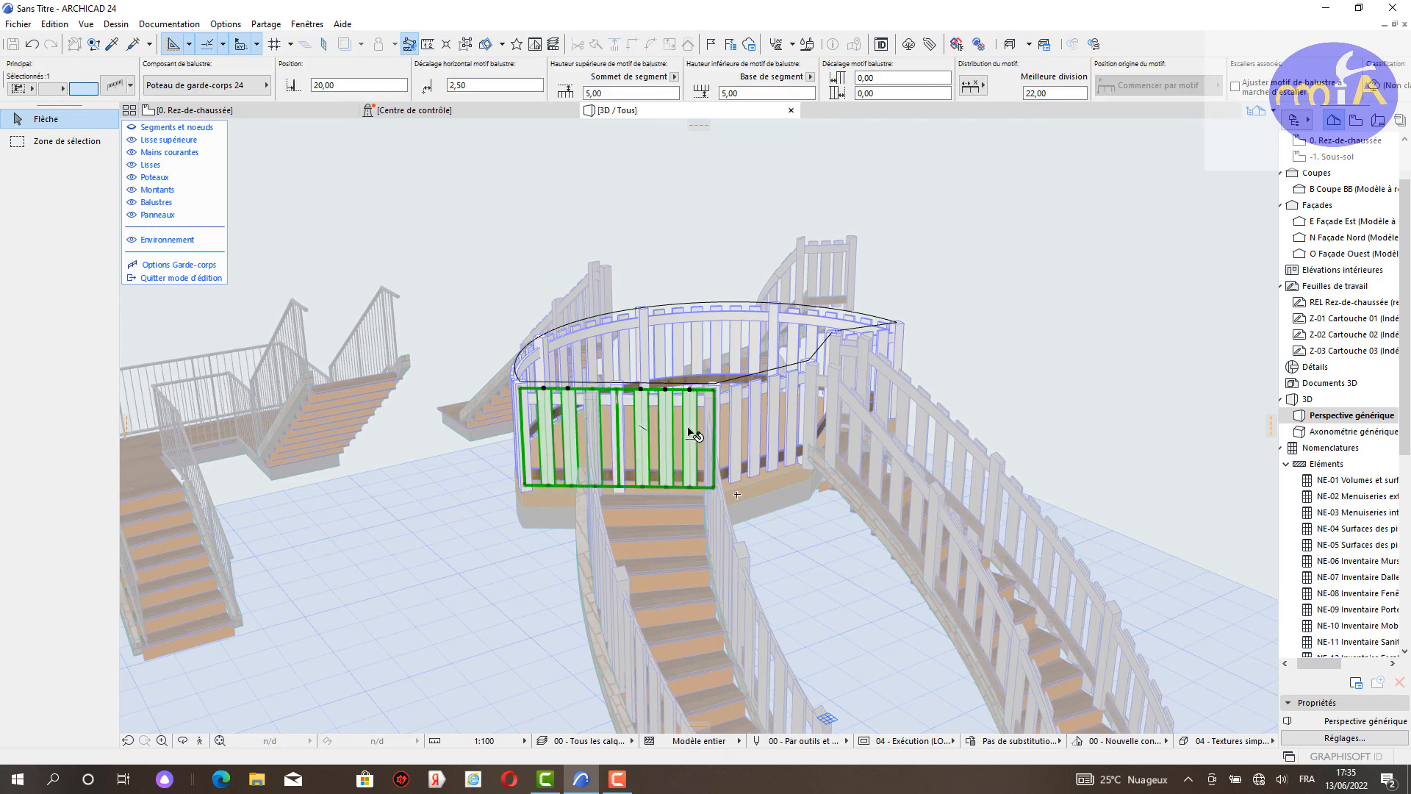
pyautogui.click(717, 391)
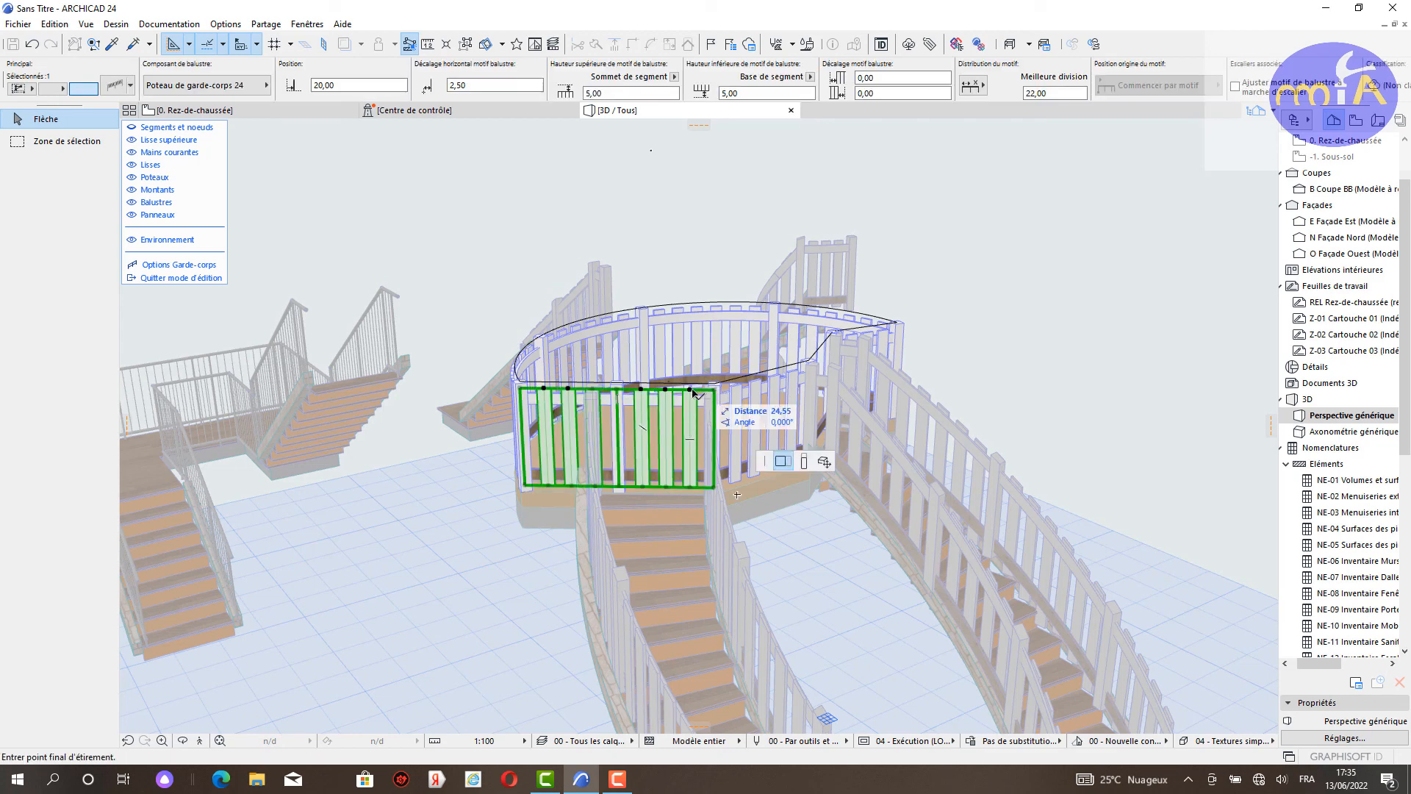
pyautogui.click(638, 391)
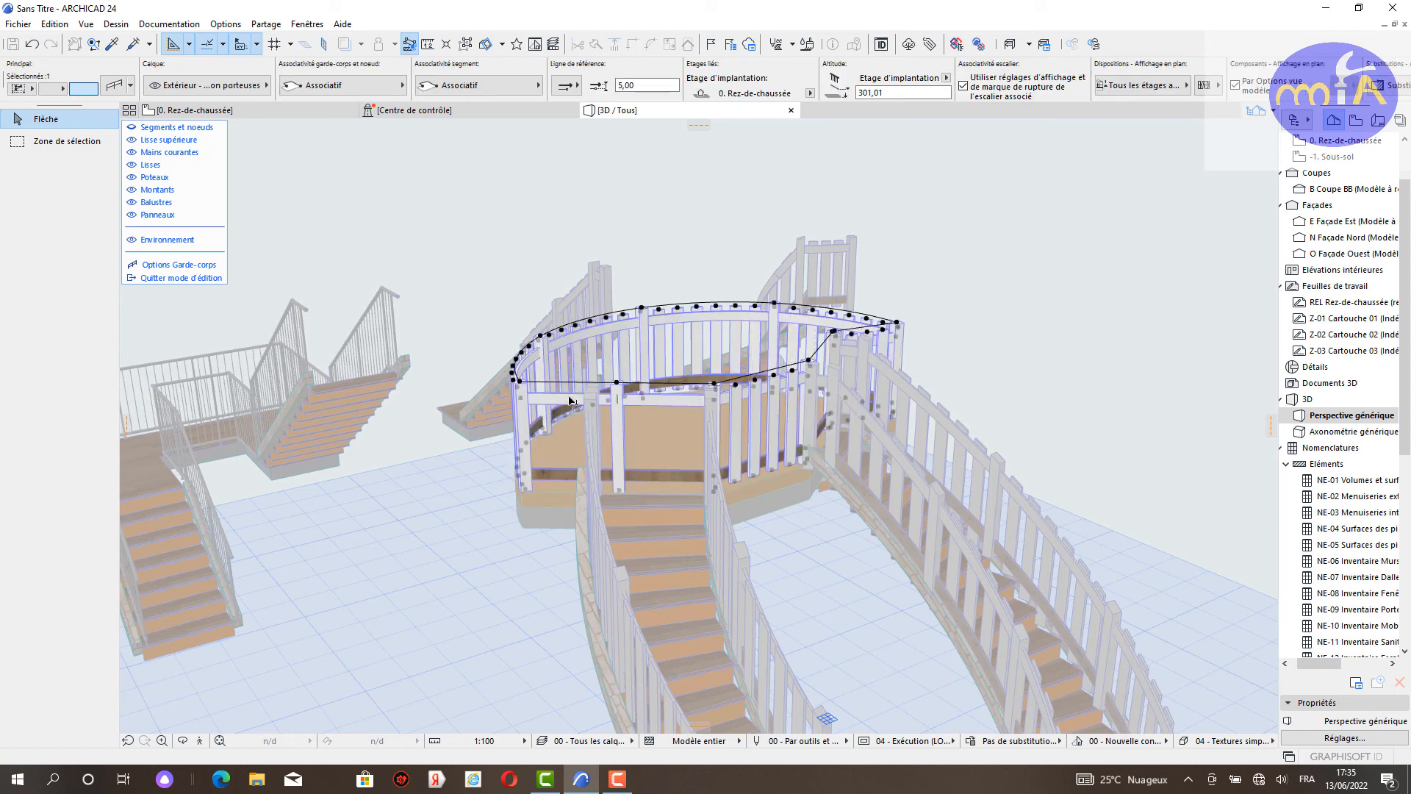
pyautogui.hotkey('ctrl', 'z')
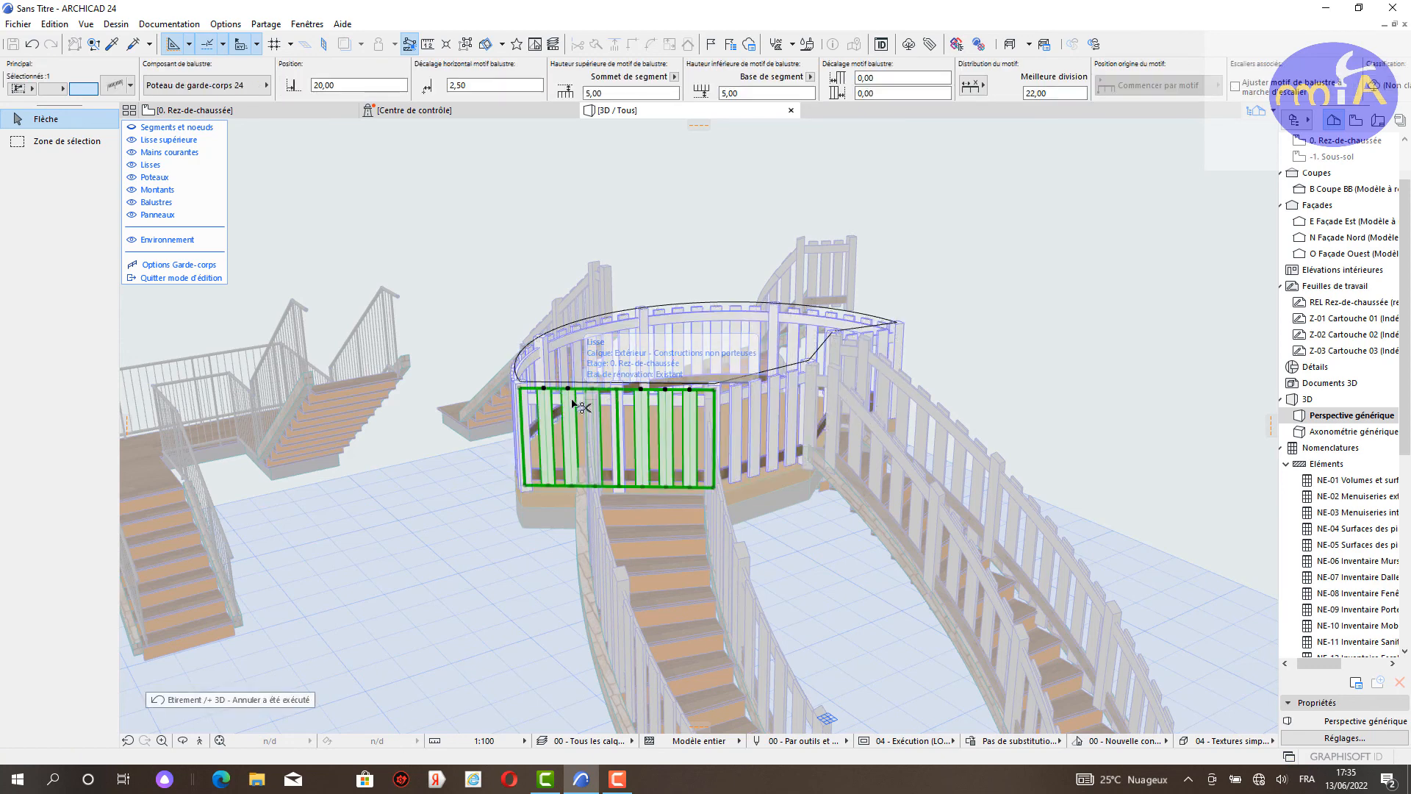
pyautogui.click(713, 393)
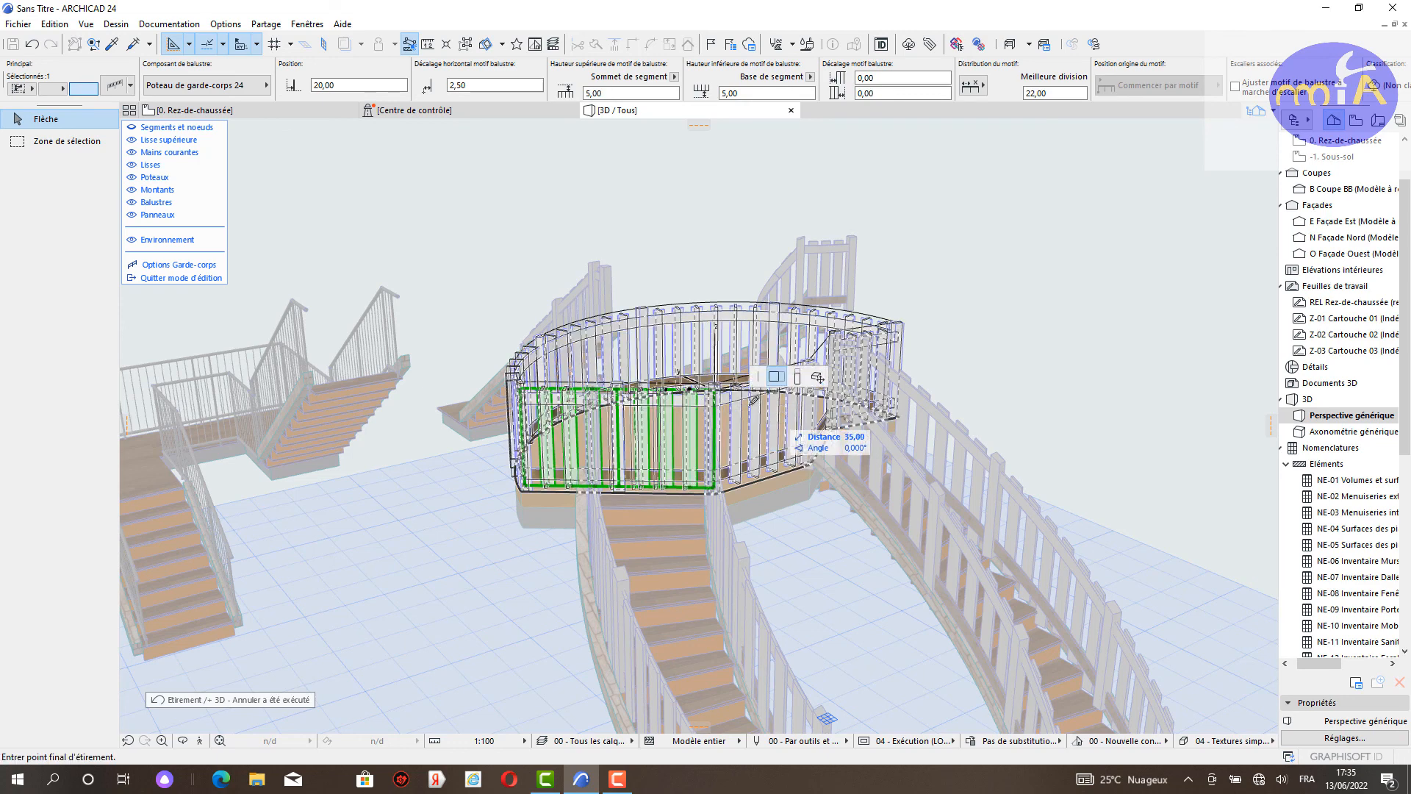
pyautogui.click(640, 399)
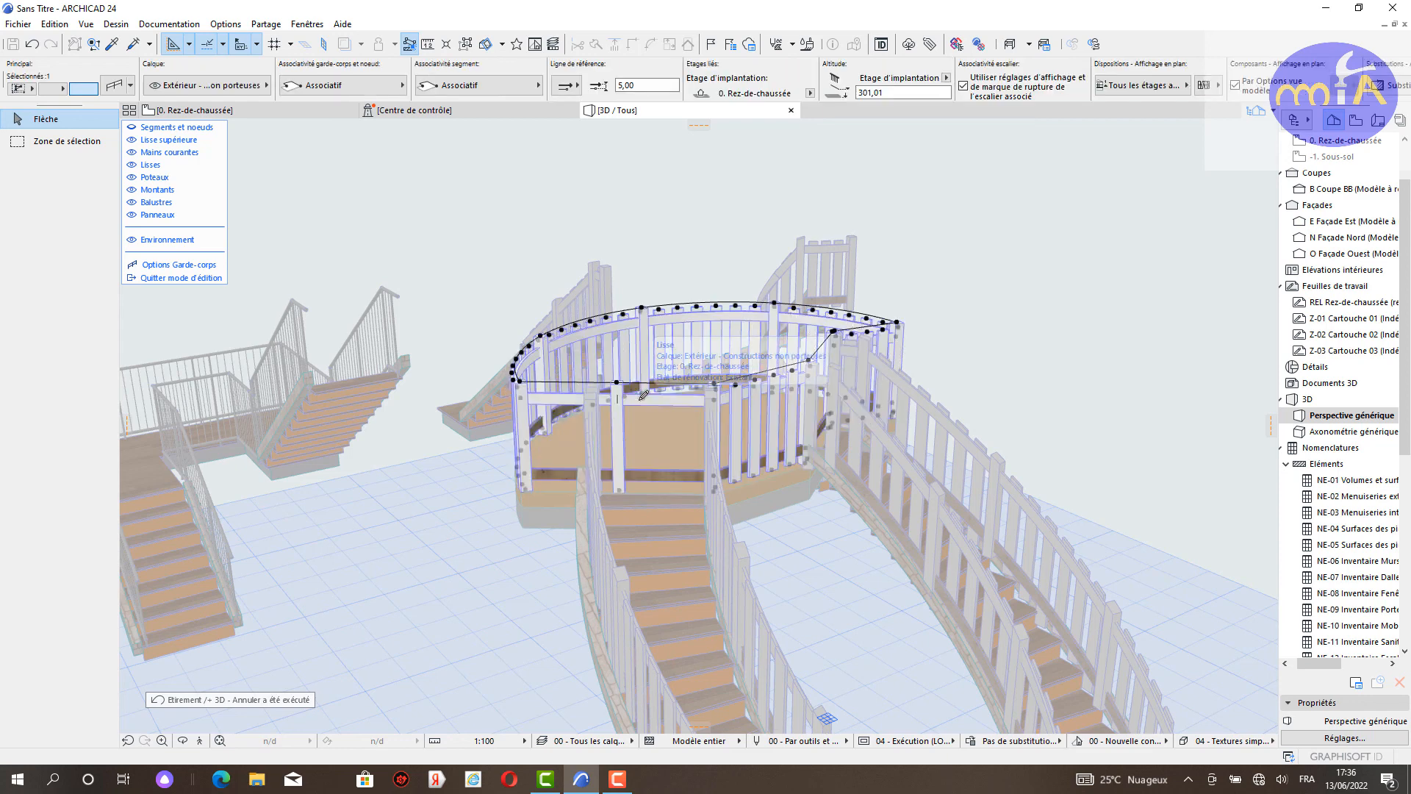
pyautogui.scroll(-1, 590, 423)
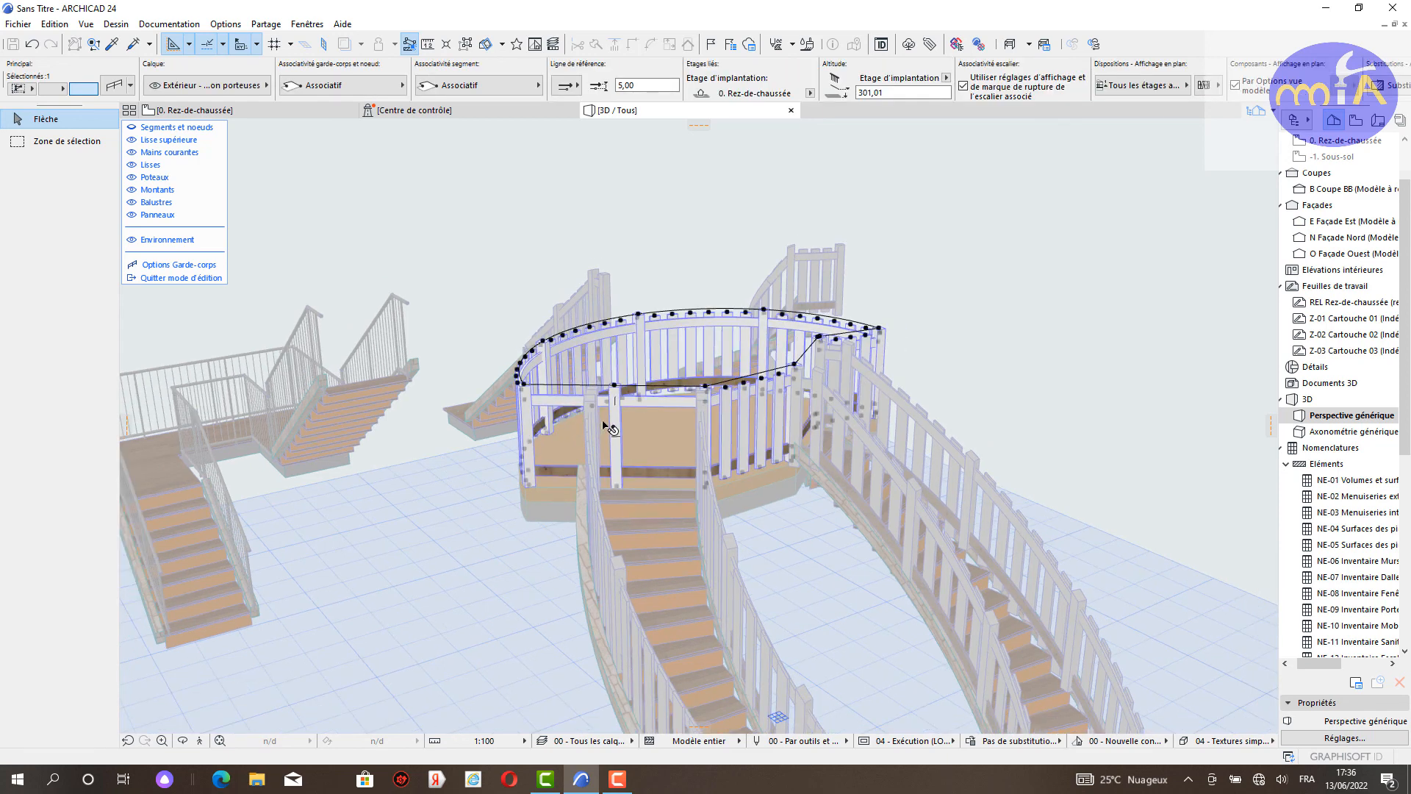
# Step: Delete the intermediate post and the upper rail segment of the landing railing that block the top of the left curved stair
pyautogui.click(615, 426)
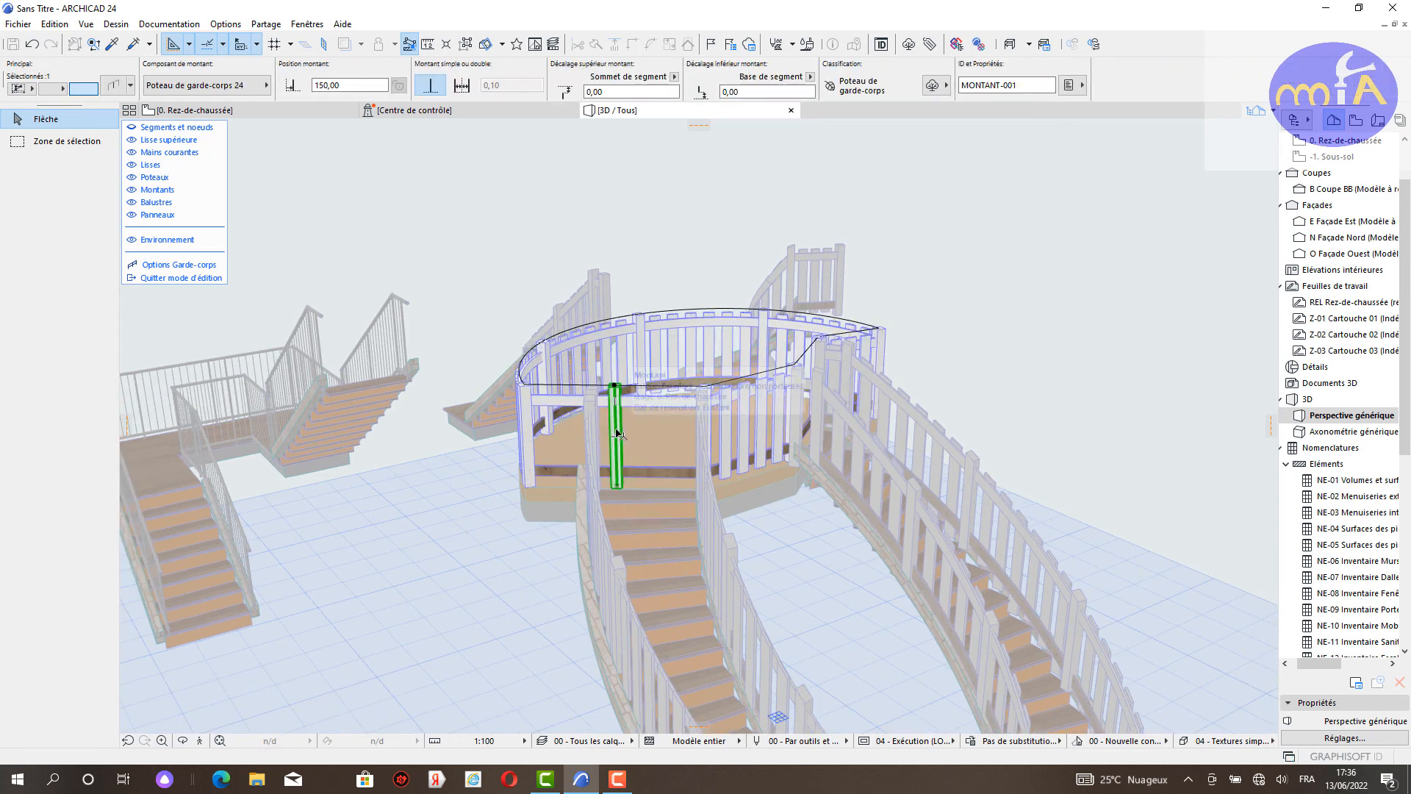
pyautogui.press('Delete')
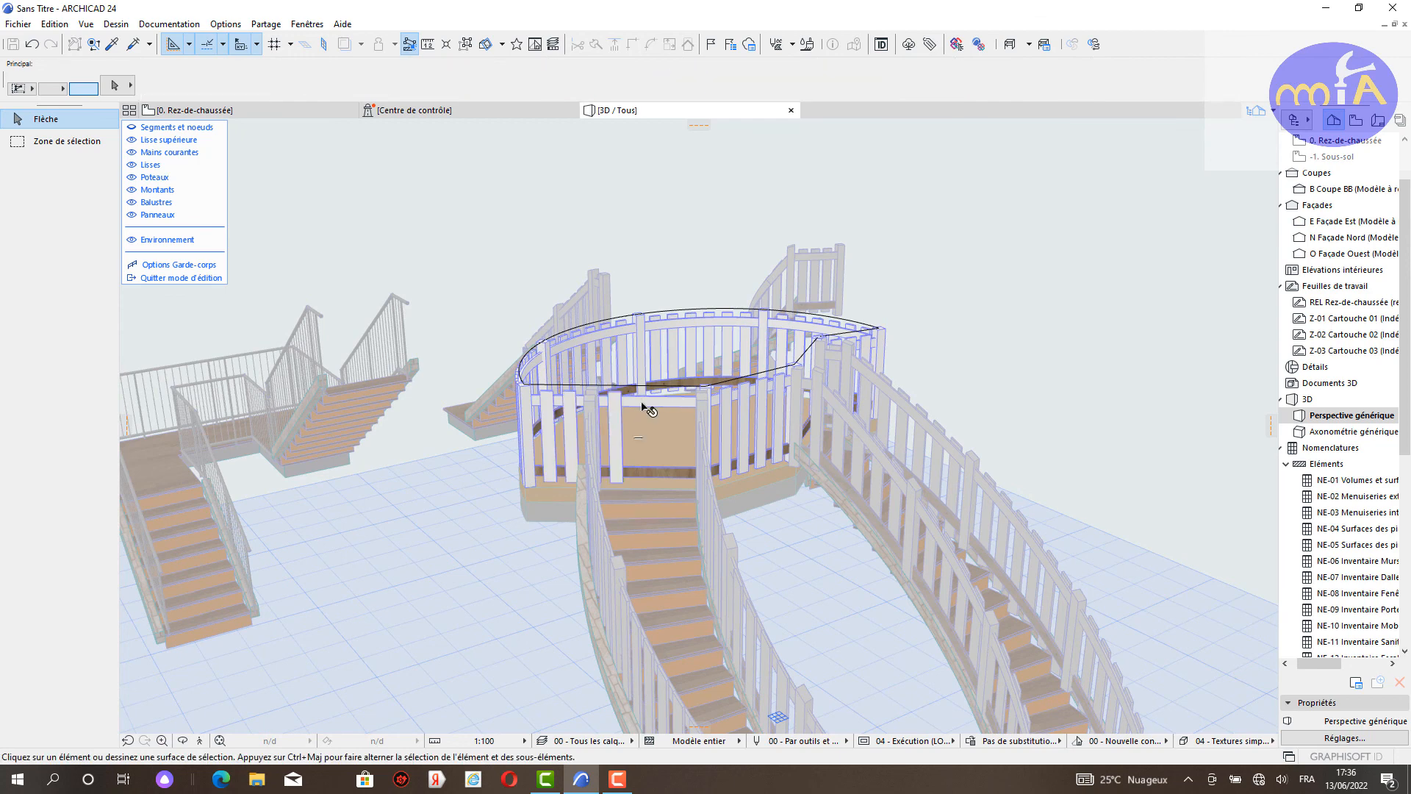
pyautogui.click(645, 408)
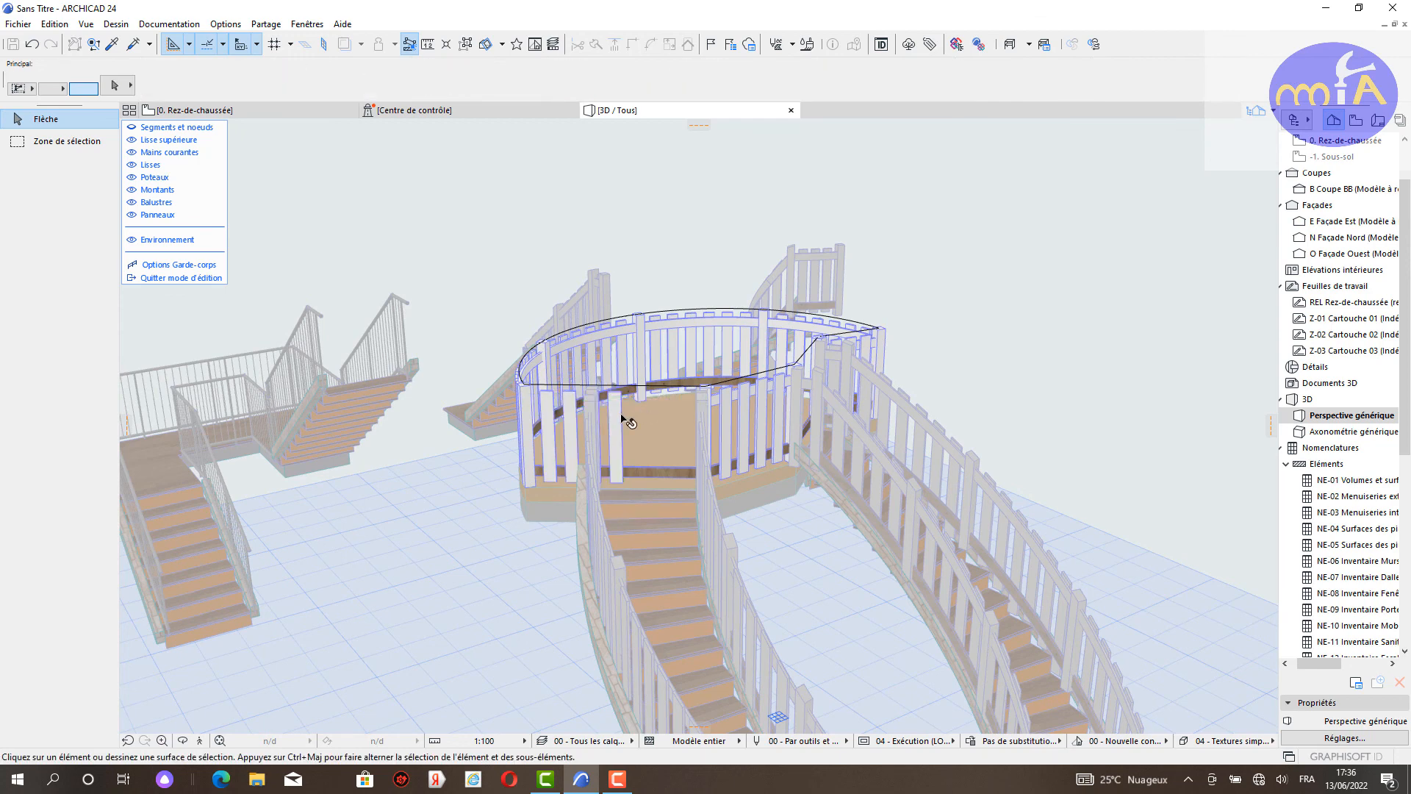
# Step: Shorten the remaining baluster pattern to the outer edge of the left curved stair, clearing the landing access, and deselect the railing
pyautogui.click(622, 426)
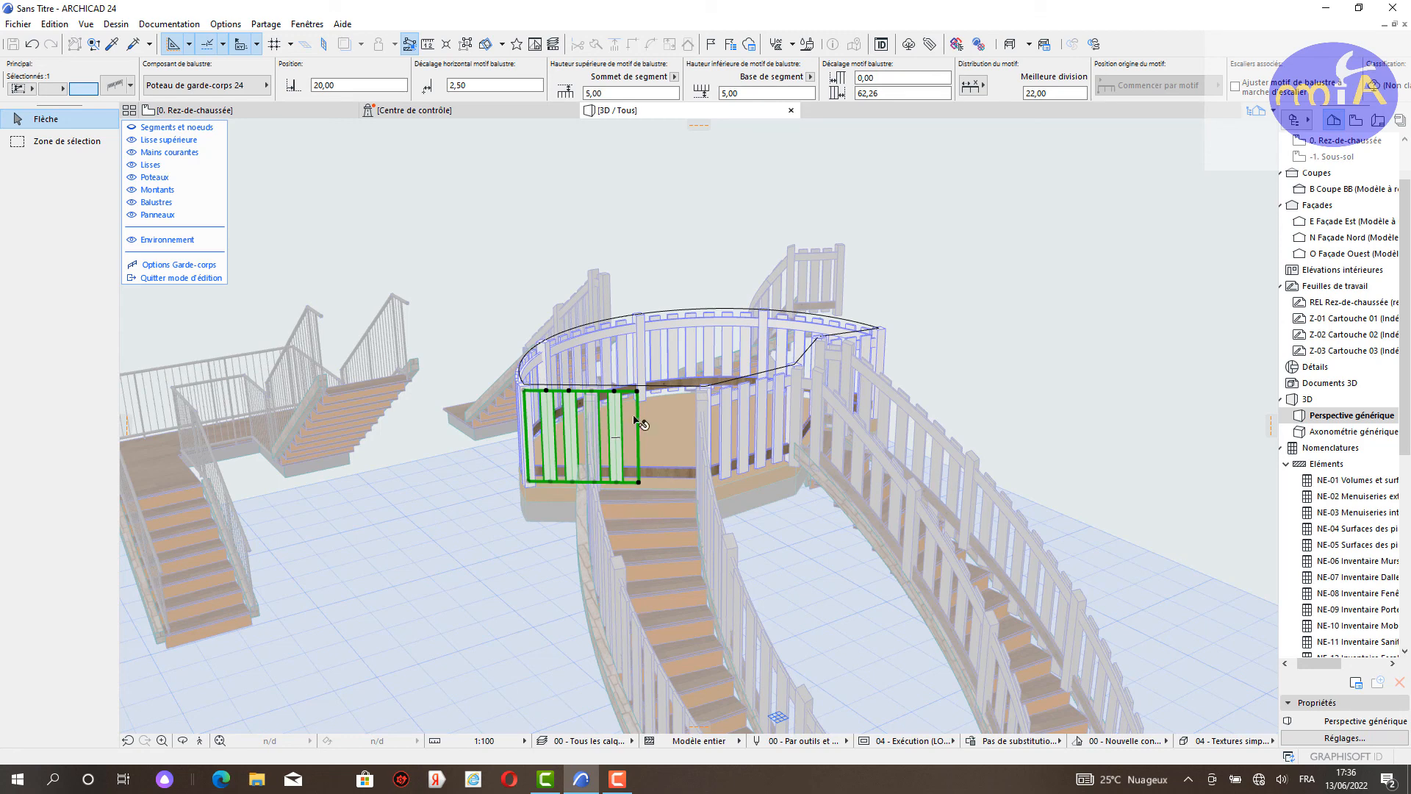
pyautogui.click(640, 393)
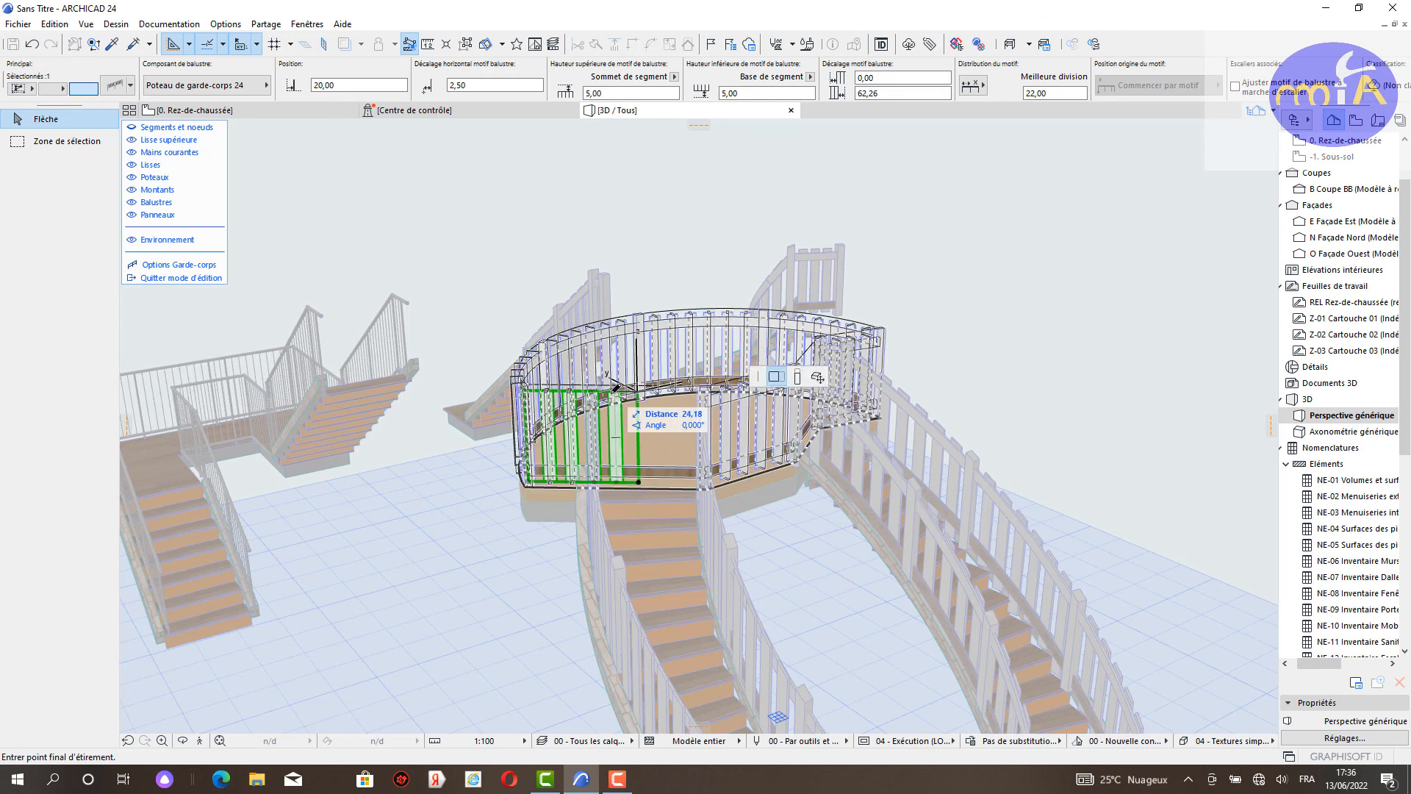
pyautogui.click(604, 389)
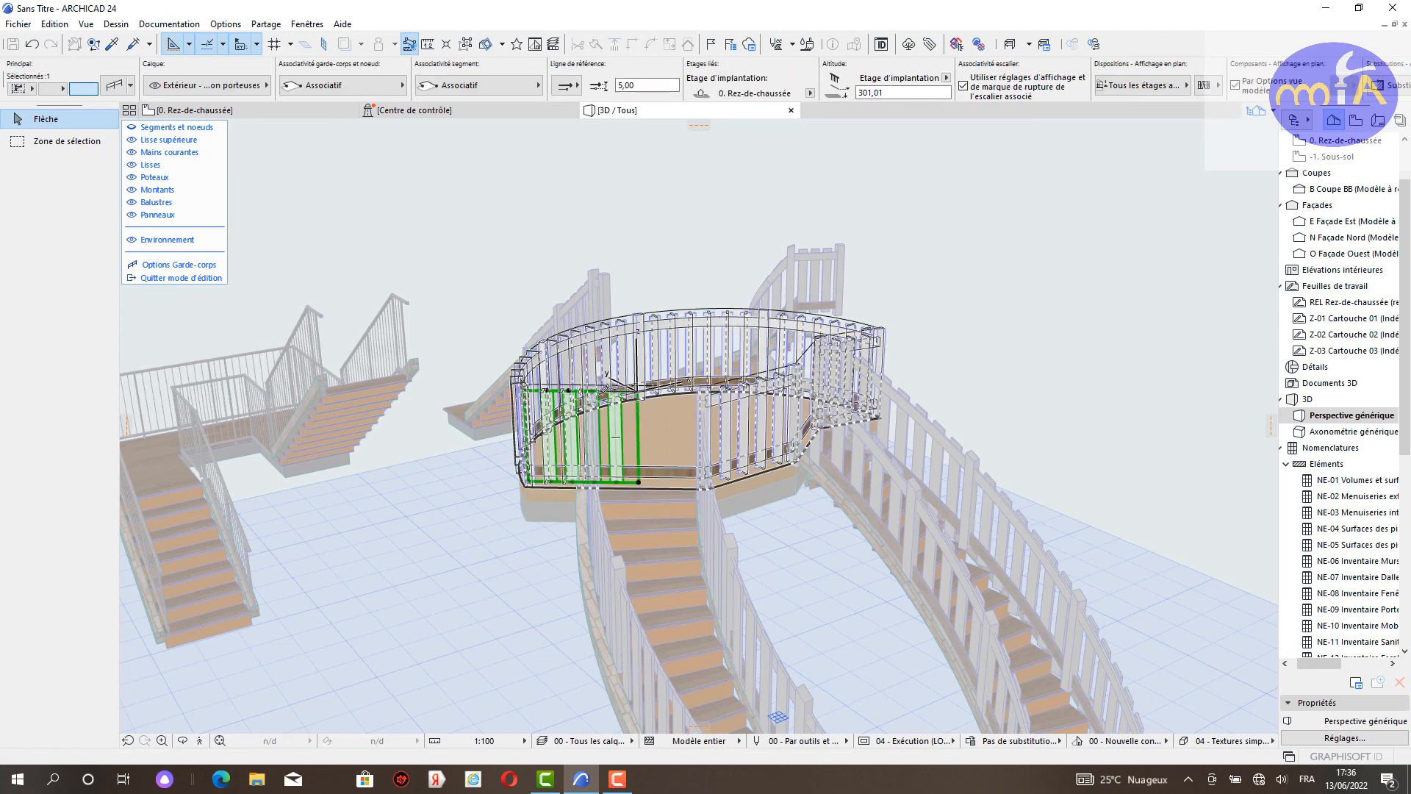
pyautogui.click(890, 375)
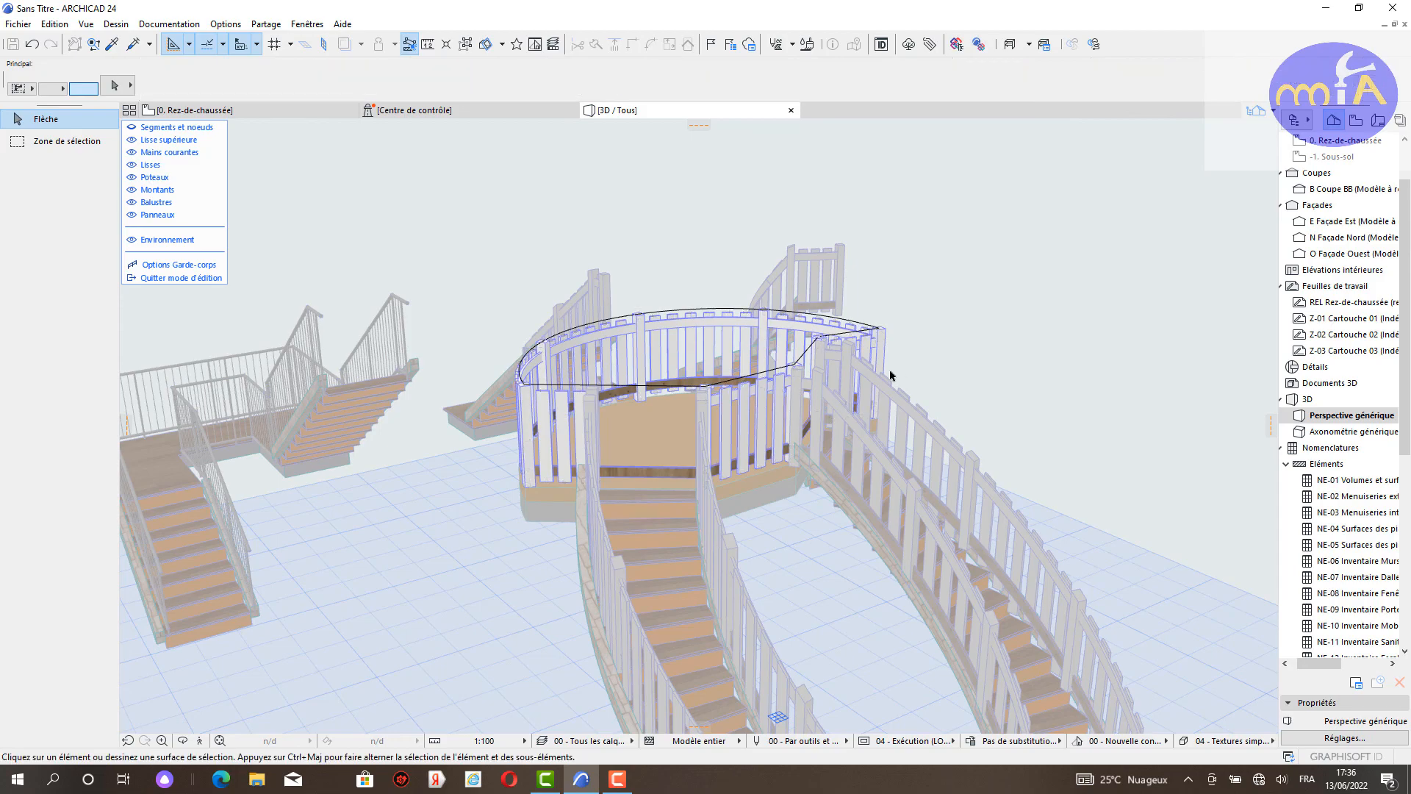
pyautogui.press('Escape')
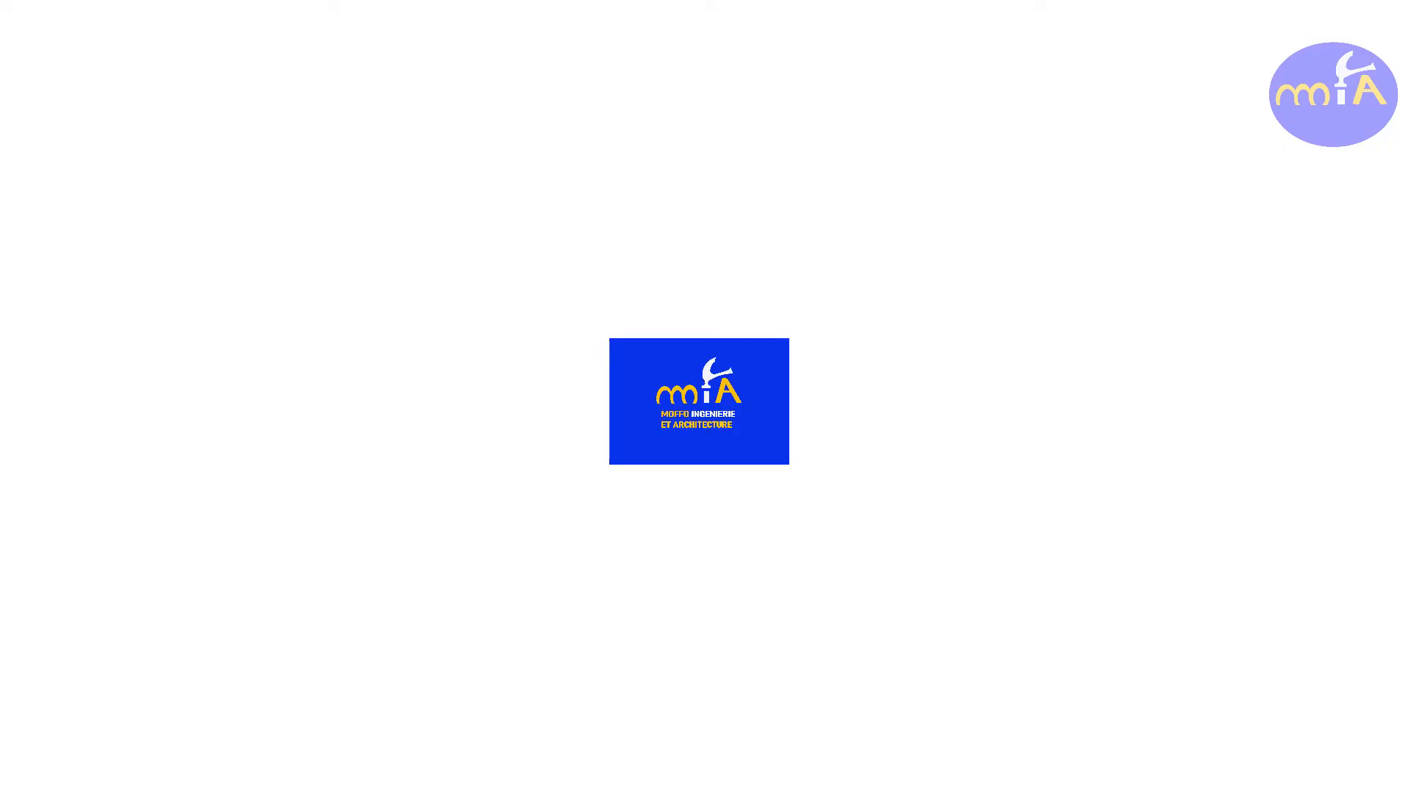